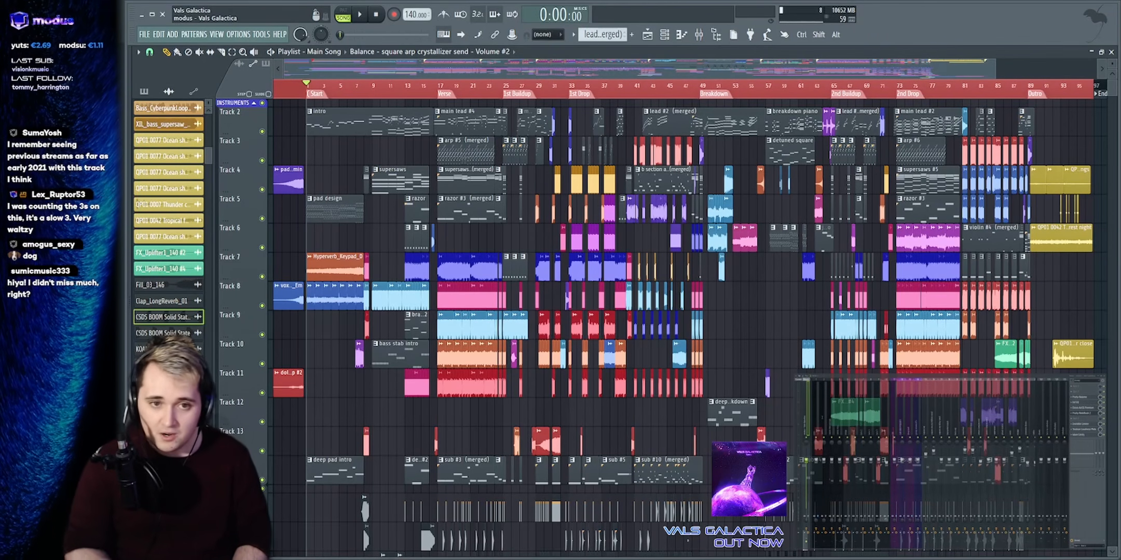
# Play the song from its beginning, focusing on the section before the Start marker
pyautogui.moveTo(707, 64); pyautogui.dragTo(438, 78)
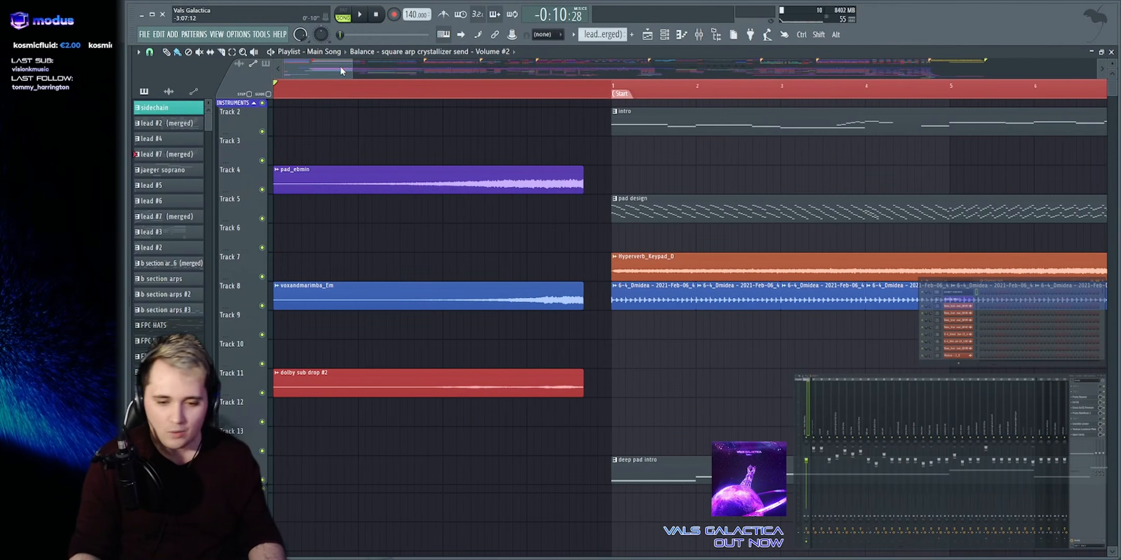
pyautogui.press('space')
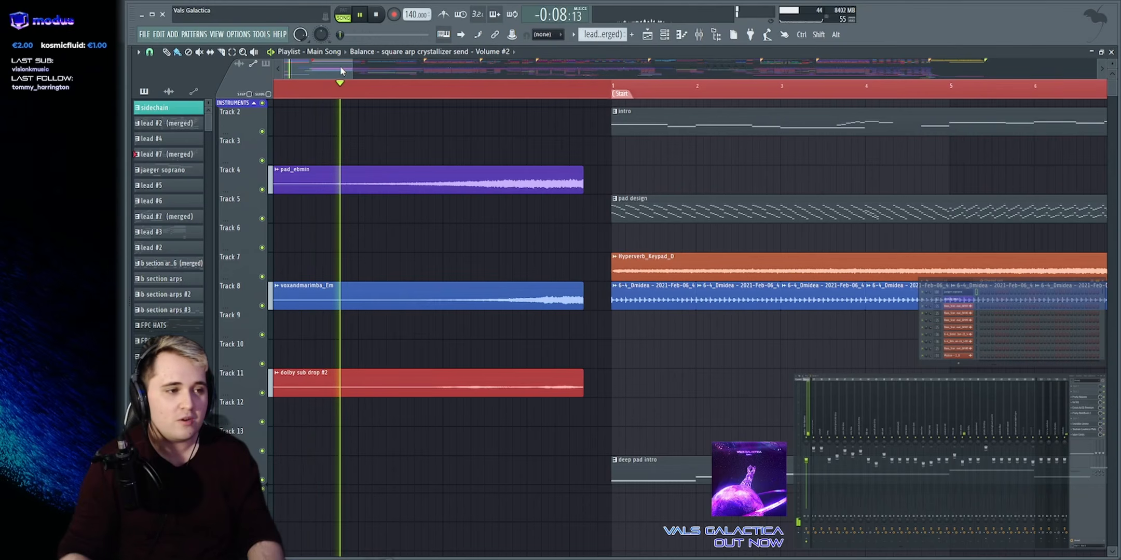
pyautogui.scroll(2, 333, 72)
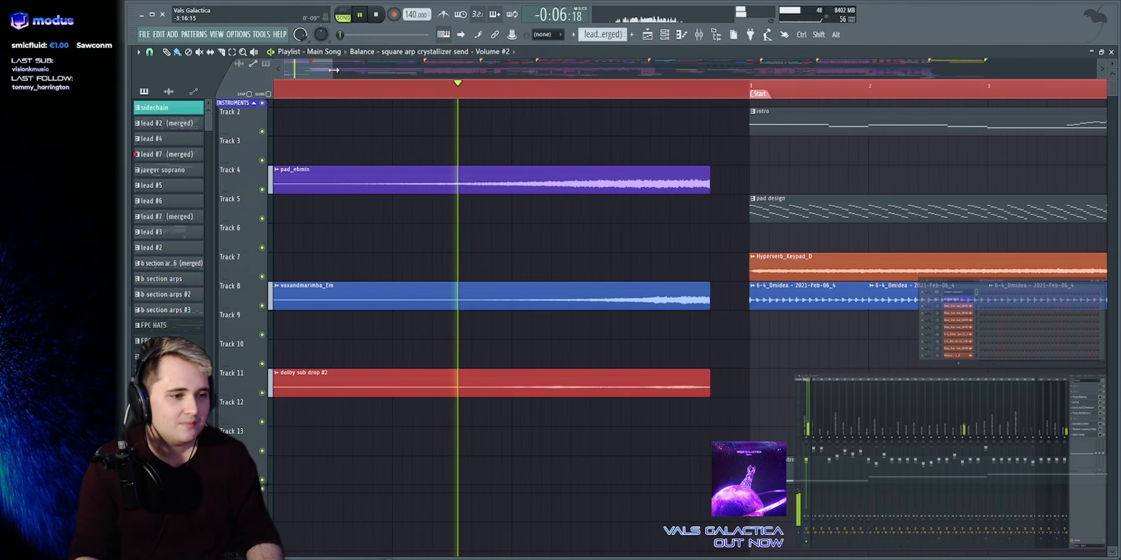
# Solo Track 4, play the second half of its pad_ebmin clip and check the clip's sample settings
pyautogui.rightClick(261, 190)
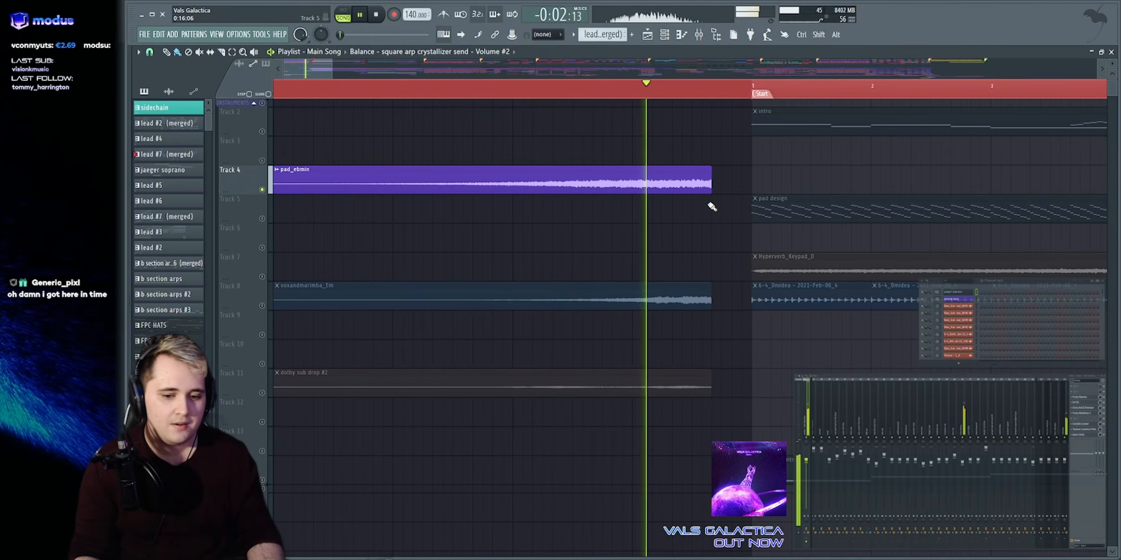
pyautogui.press('space')
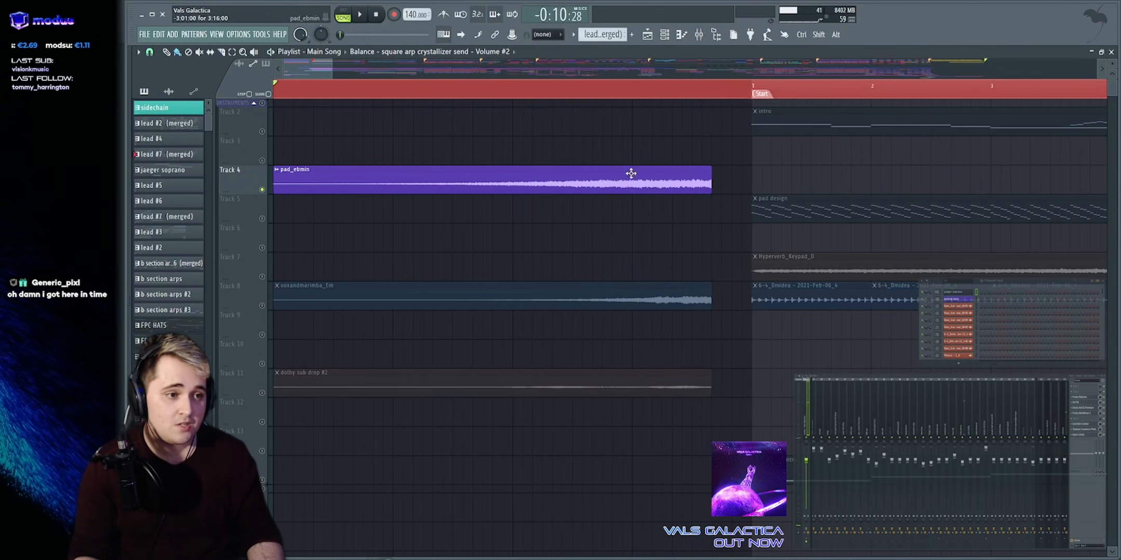
pyautogui.click(557, 88)
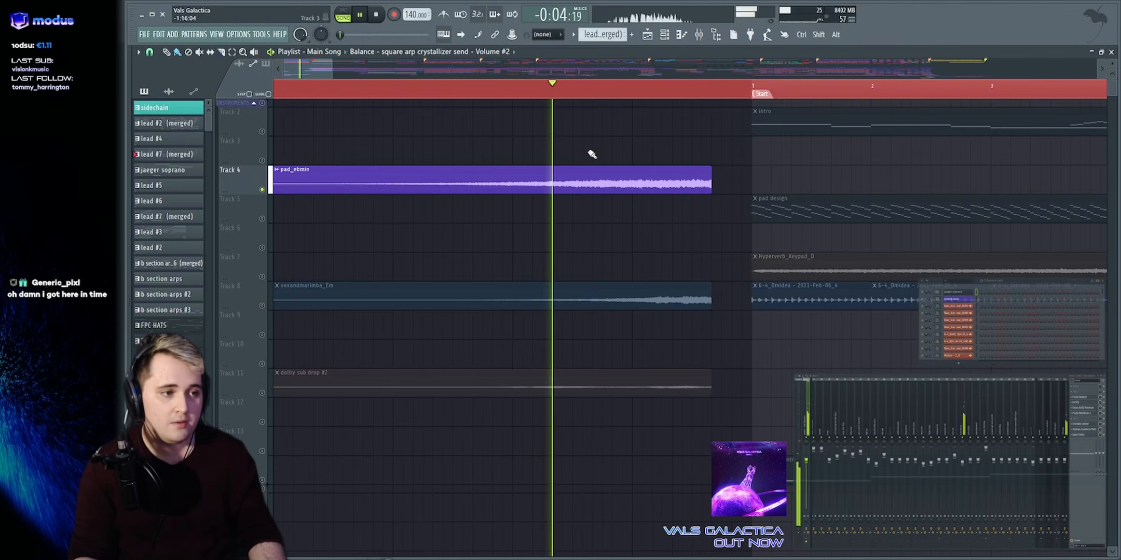
pyautogui.doubleClick(621, 187)
pyautogui.press('Escape')
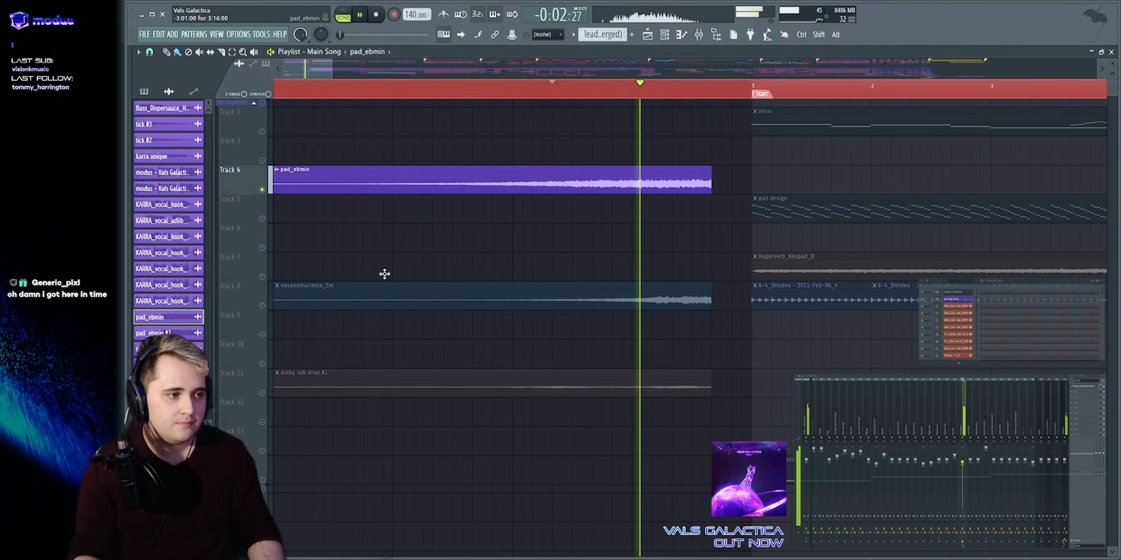
# Solo Track 8, play its voxandmarimba_Em clip and inspect the clip's sample settings with their reverse effect
pyautogui.press('space')
pyautogui.rightClick(265, 306)
pyautogui.press('space')
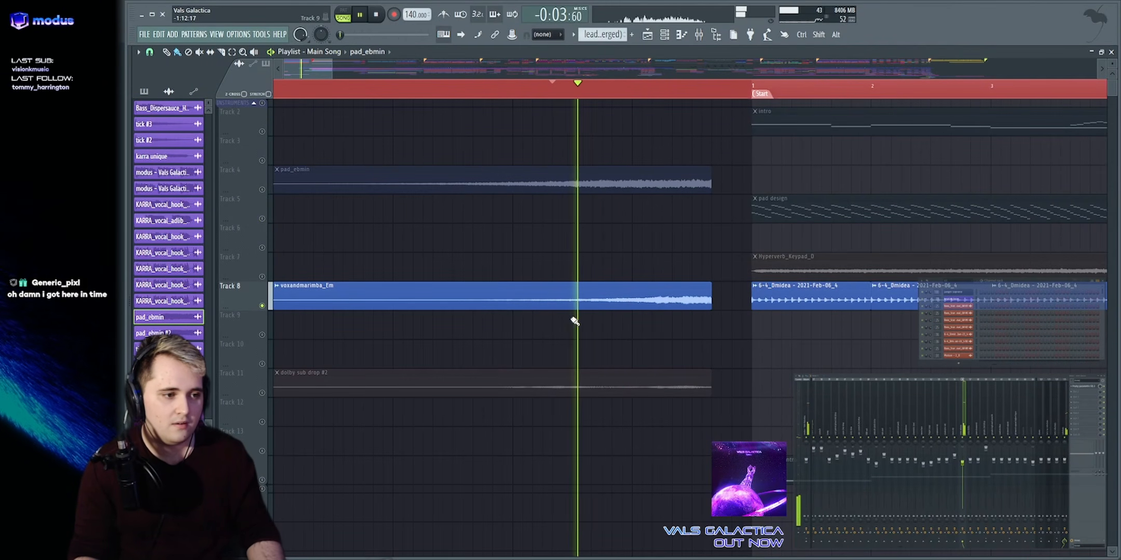
pyautogui.doubleClick(592, 305)
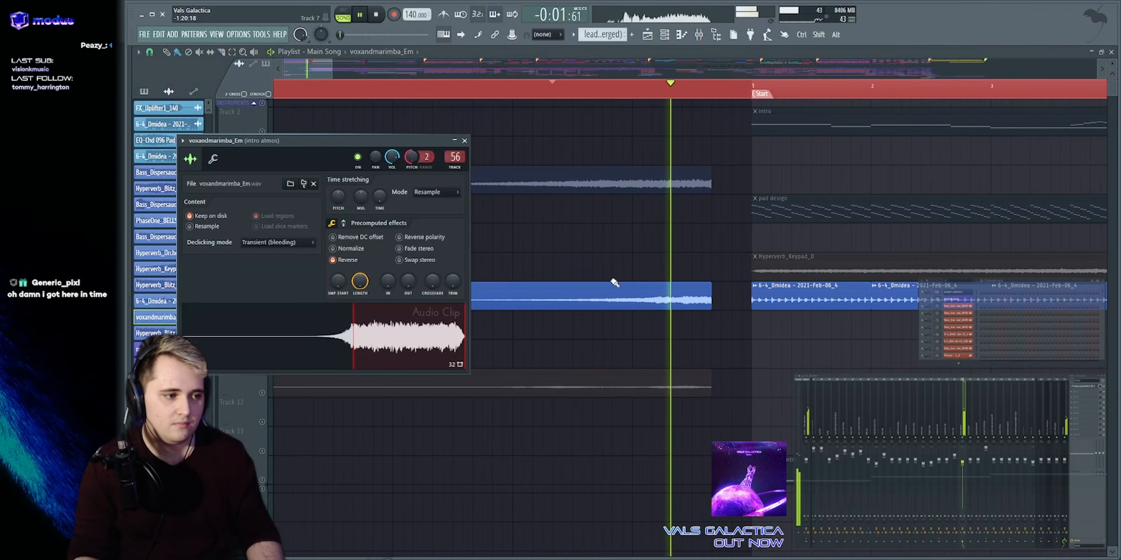
pyautogui.press('space')
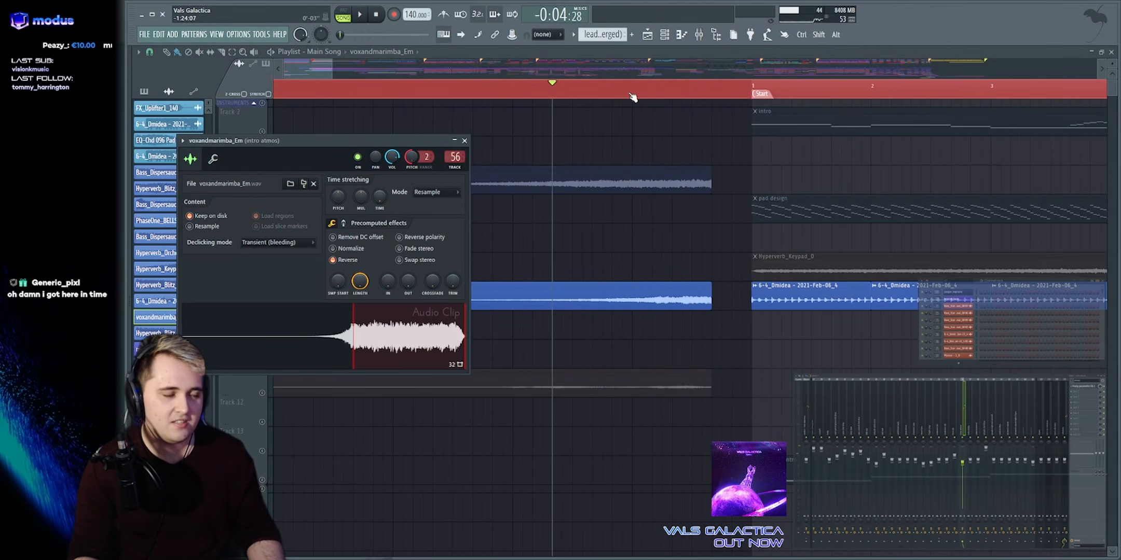
pyautogui.moveTo(227, 146); pyautogui.dragTo(744, 151)
pyautogui.press('Escape')
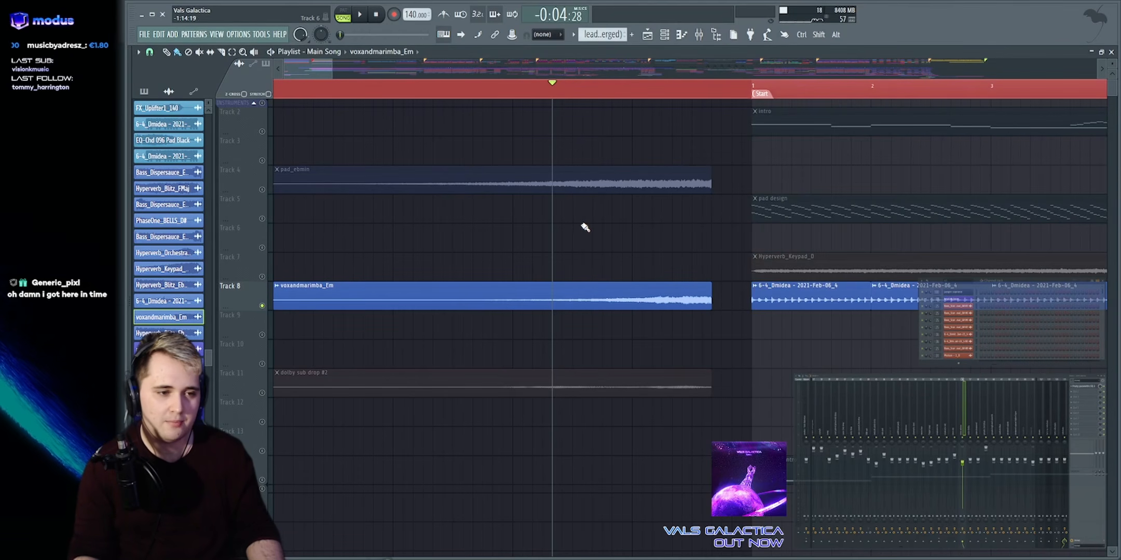
# Replay the soloed voxandmarimba_Em clip on Track 8 to hear its swell
pyautogui.press('space')
pyautogui.press('space')
pyautogui.scroll(1, 317, 281)
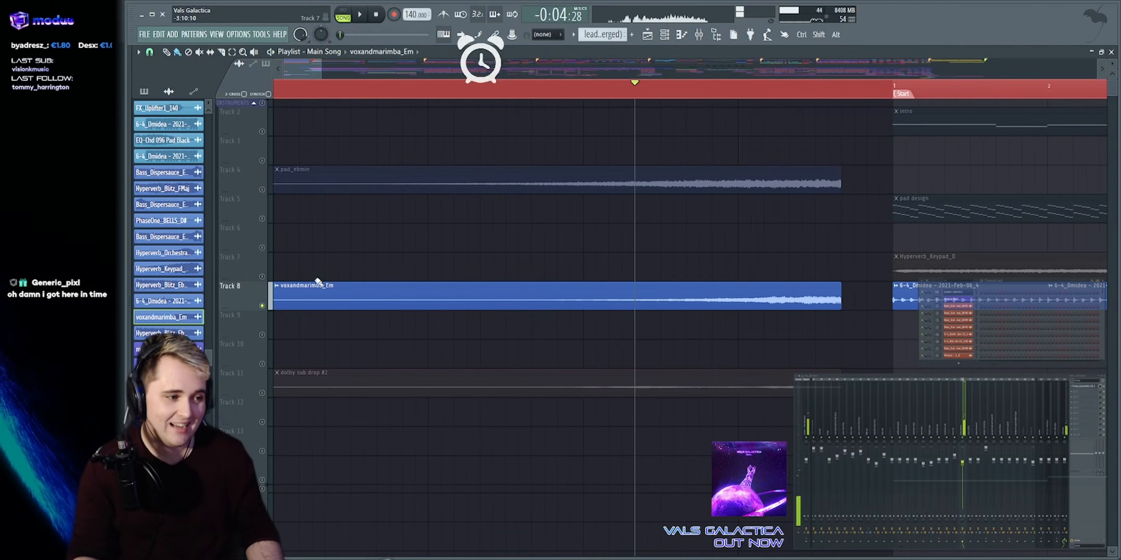
pyautogui.moveTo(298, 294); pyautogui.dragTo(366, 293)
pyautogui.keyDown('ctrl'); pyautogui.click(428, 247); pyautogui.keyUp('ctrl')
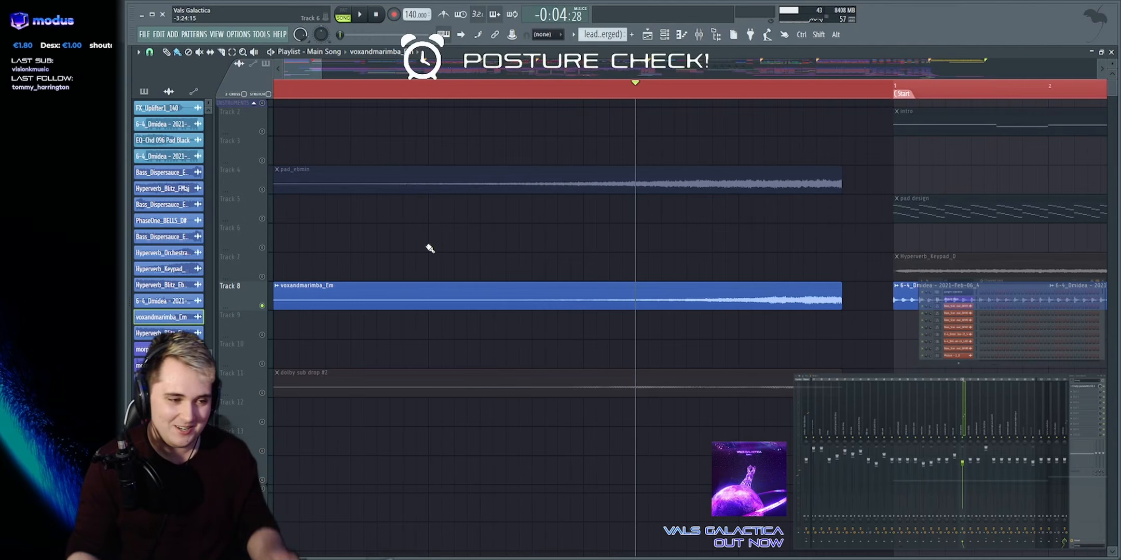
pyautogui.press('space')
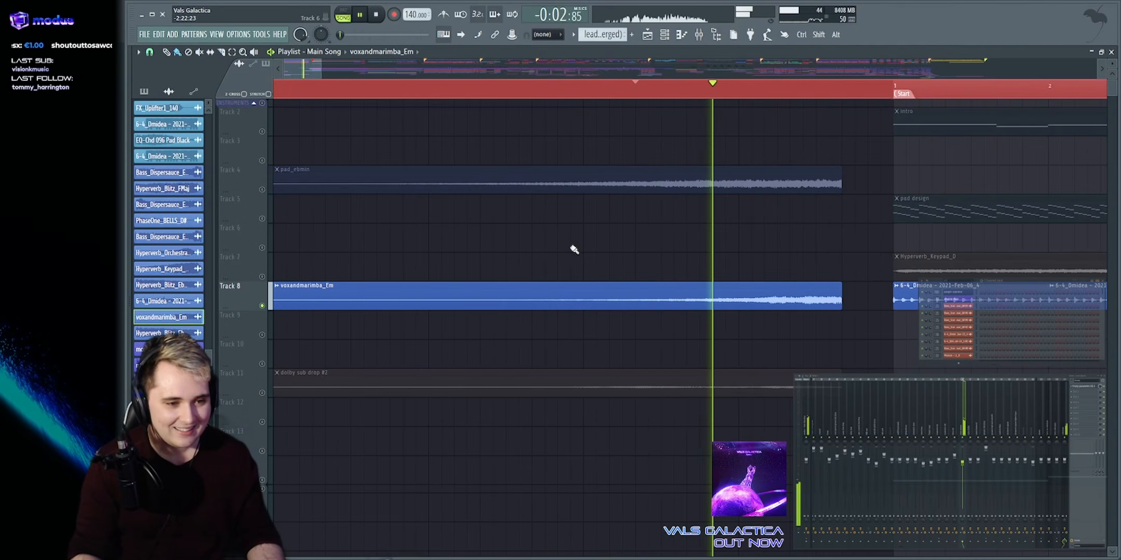
pyautogui.press('space')
# Save the project and briefly play the voxandmarimba_Em clip again
pyautogui.moveTo(350, 283); pyautogui.dragTo(296, 310)
pyautogui.keyDown('ctrl'); pyautogui.click(507, 216); pyautogui.keyUp('ctrl')
pyautogui.hotkey('ctrl', 's')
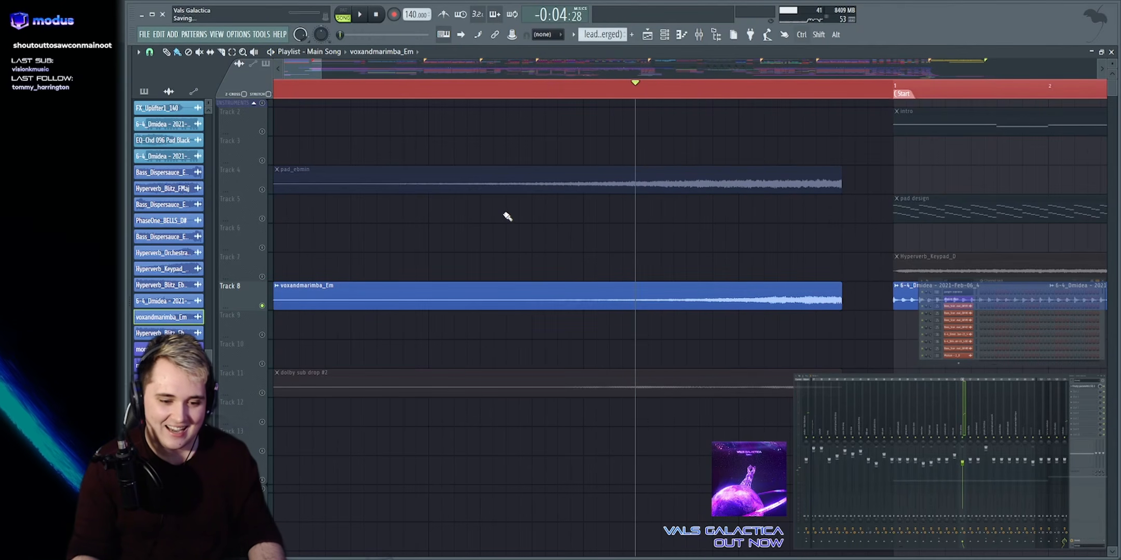
pyautogui.press('space')
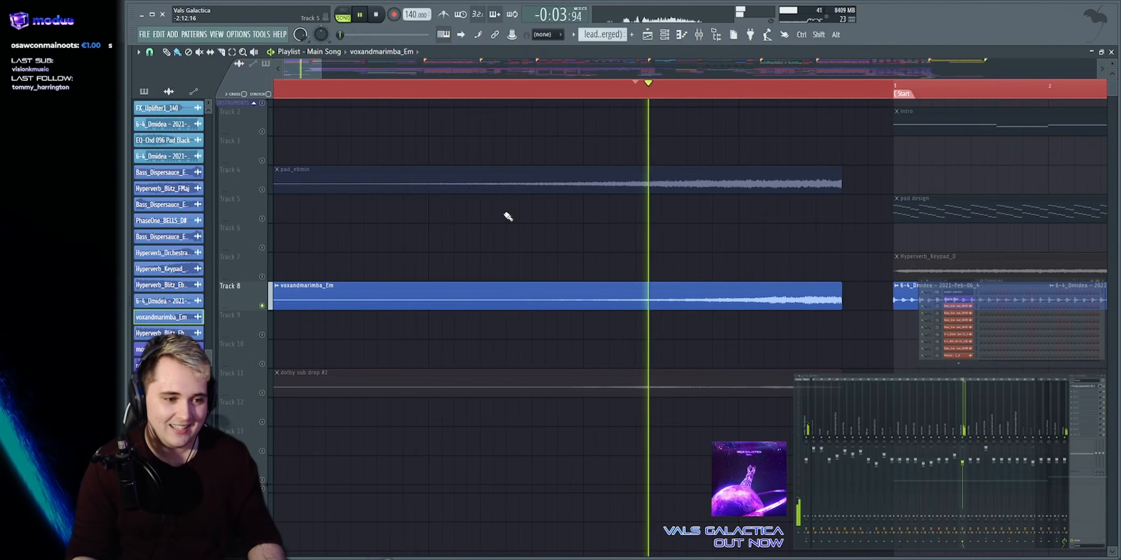
pyautogui.press('space')
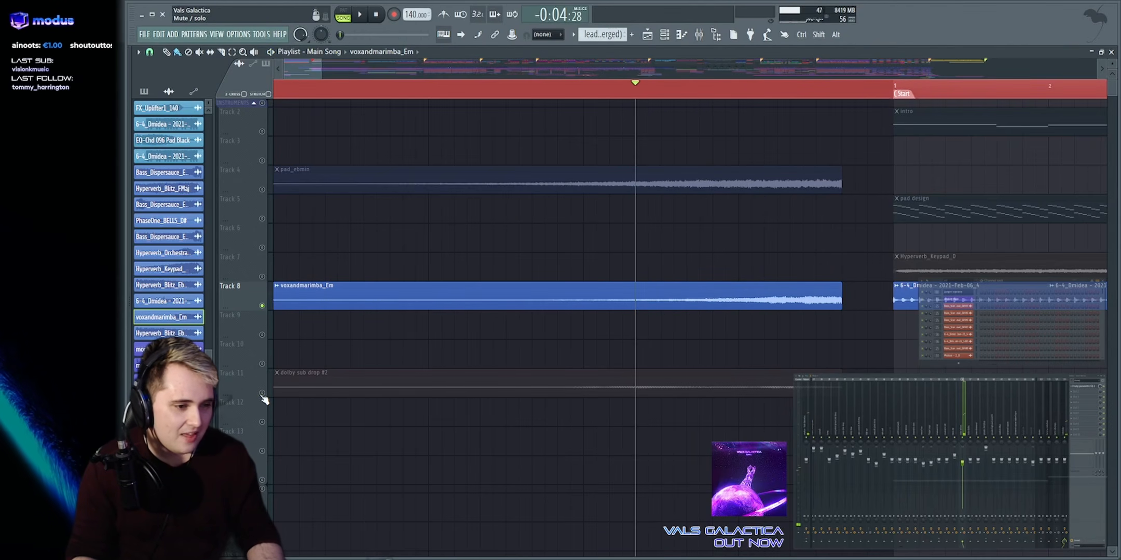
# Solo Track 11 and play the dolby sub drop #2 clip from two bars before its end section
pyautogui.click(291, 382)
pyautogui.click(533, 89)
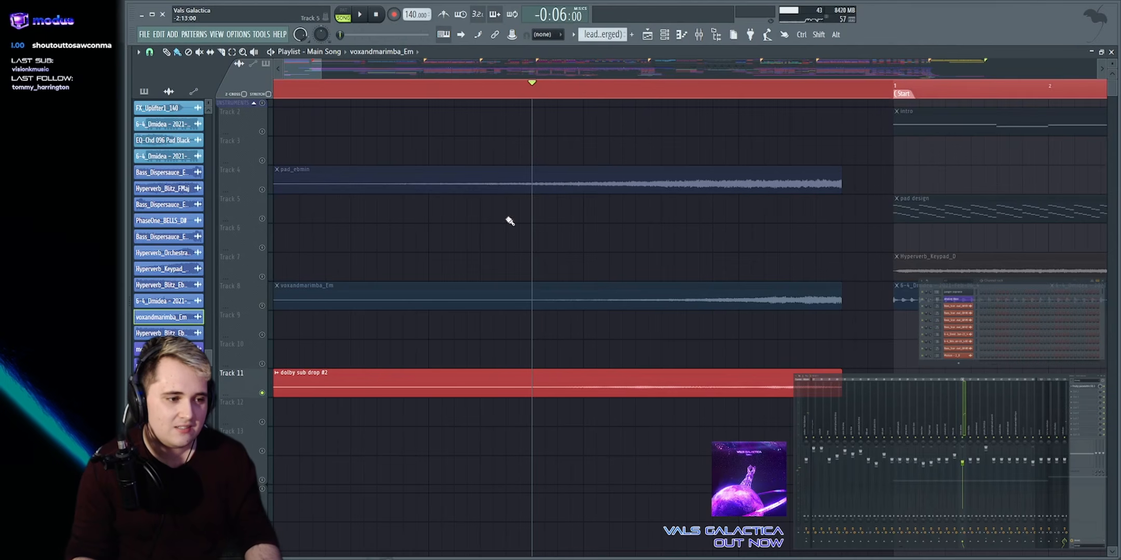
pyautogui.press('space')
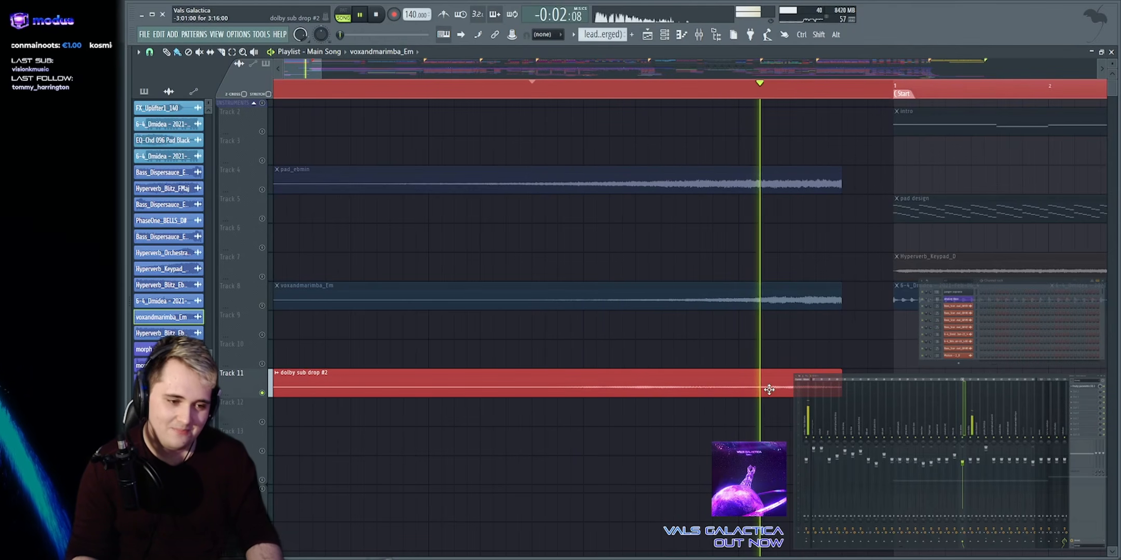
pyautogui.press('space')
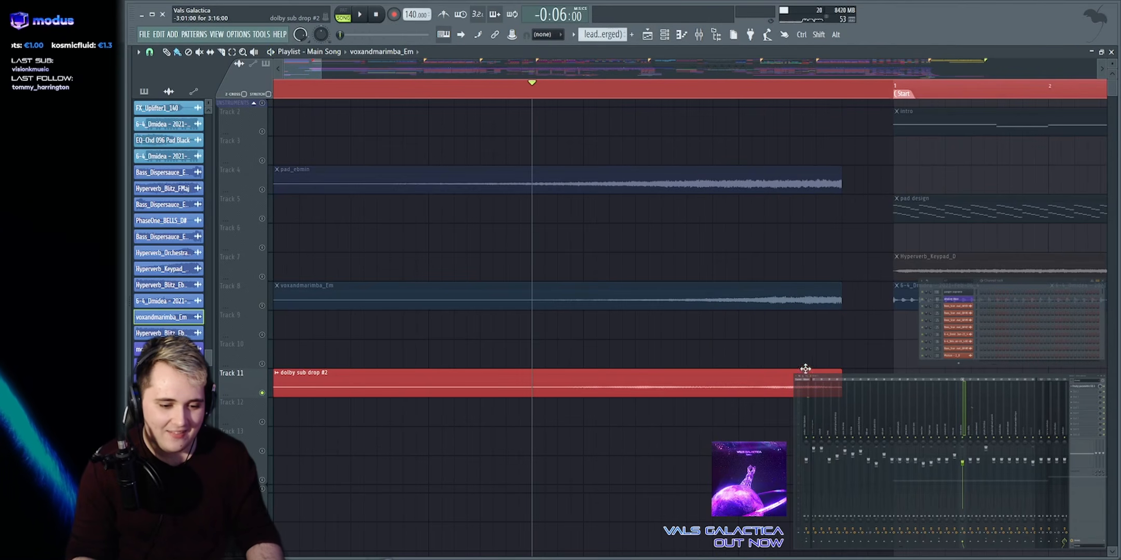
pyautogui.press('space')
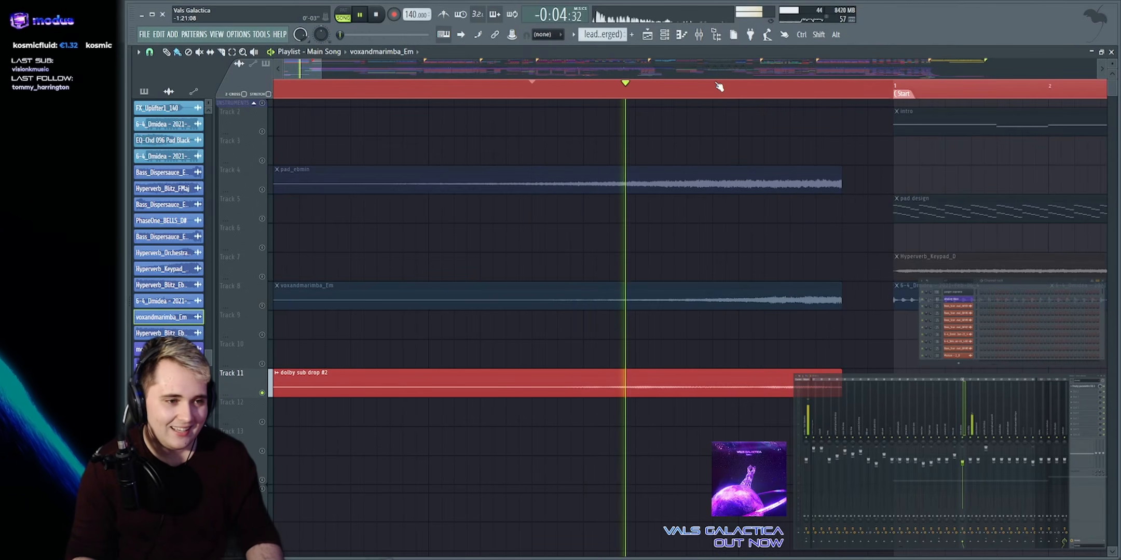
pyautogui.moveTo(304, 68); pyautogui.dragTo(311, 66)
pyautogui.press('space')
# Inspect the sample settings and reversed waveform of the dolby sub drop #2 clip
pyautogui.doubleClick(532, 386)
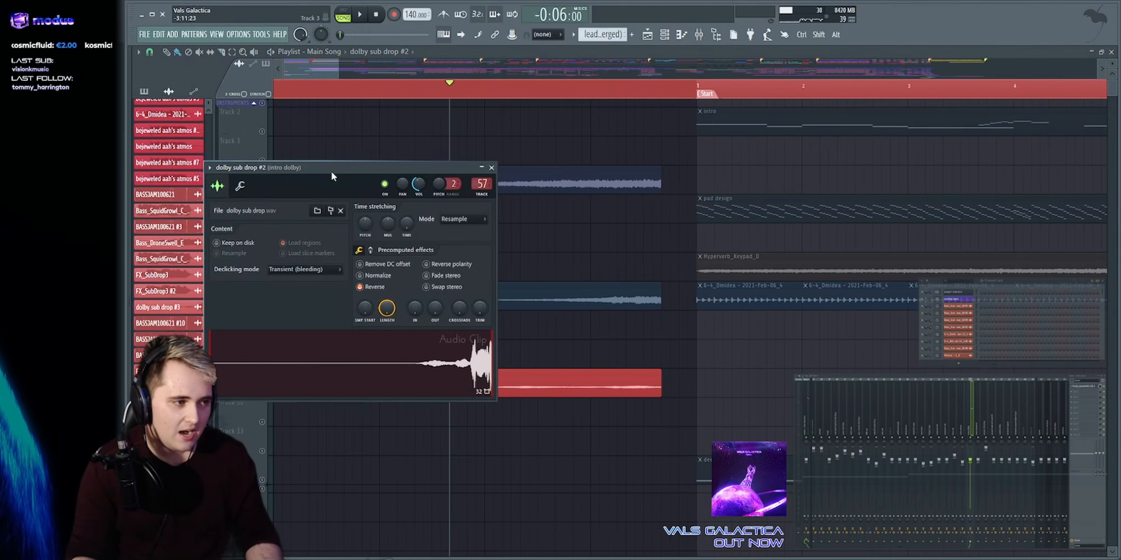
pyautogui.moveTo(331, 172); pyautogui.dragTo(672, 120)
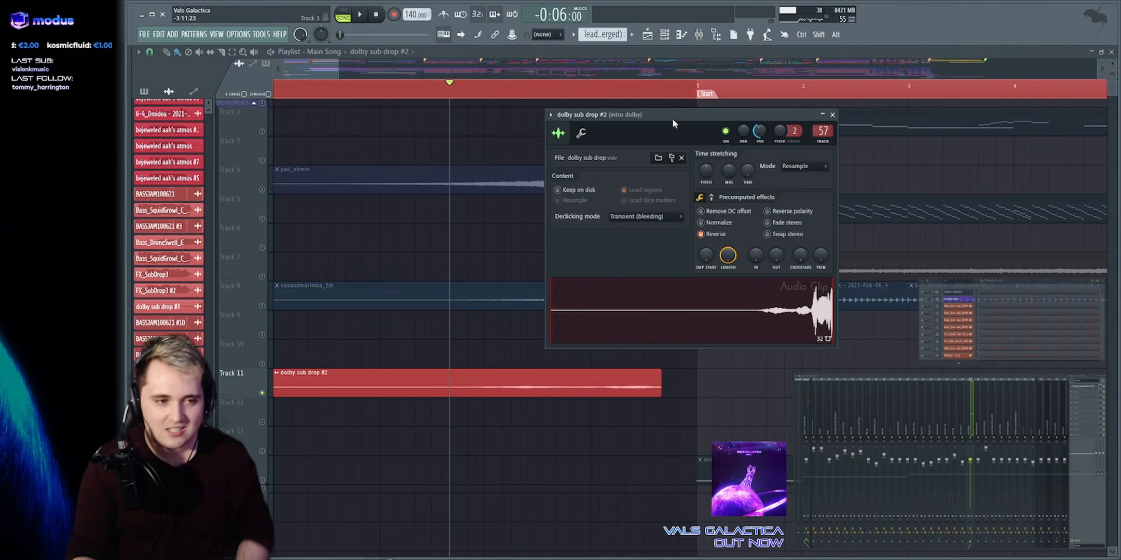
pyautogui.press('Escape')
# Replay the last part of the dolby sub drop #2 clip and recheck its sample settings
pyautogui.moveTo(311, 68); pyautogui.dragTo(315, 72)
pyautogui.click(521, 89)
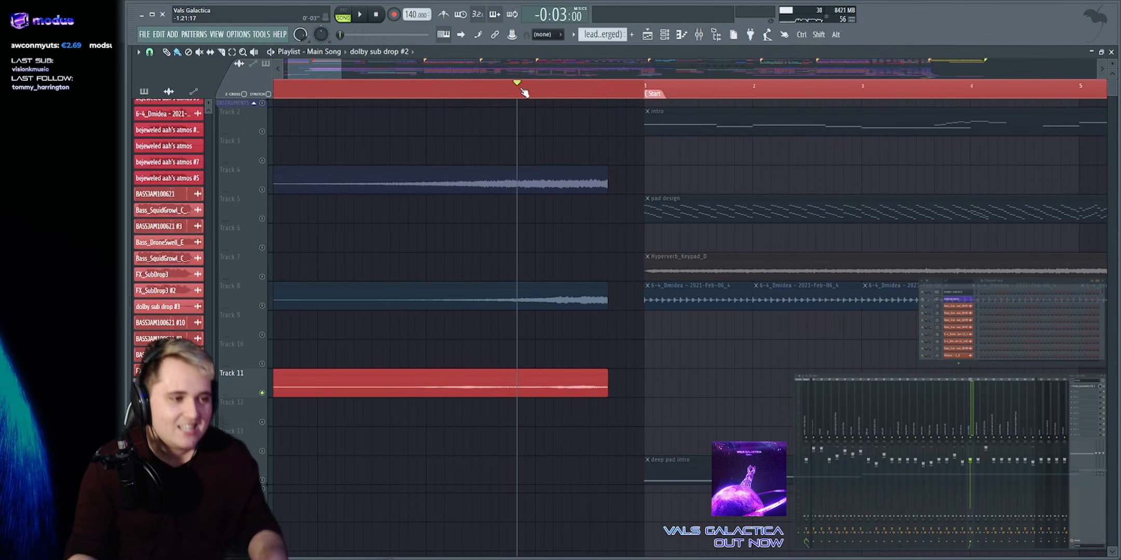
pyautogui.press('space')
pyautogui.press('space')
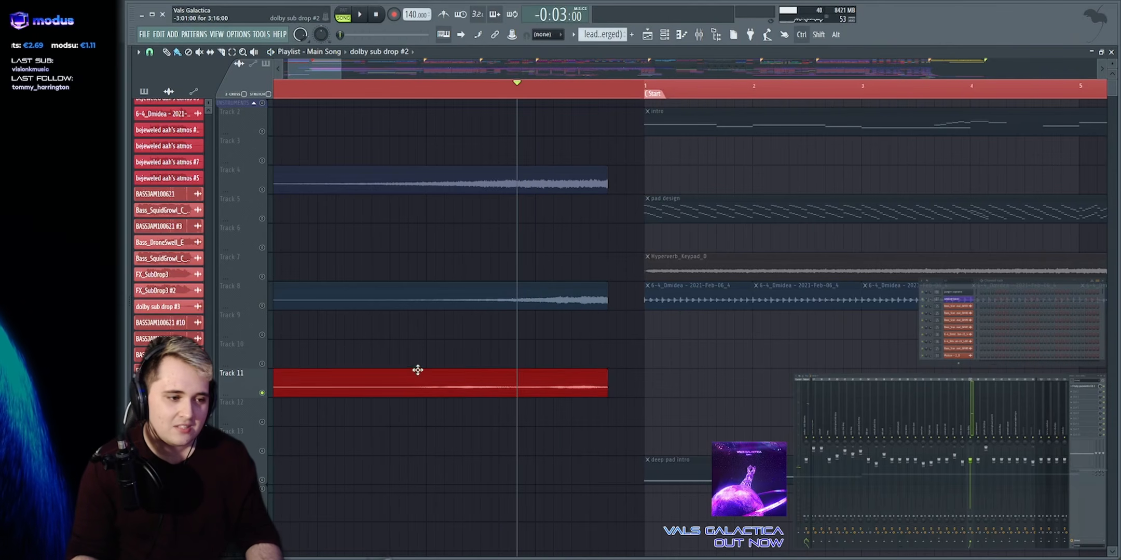
pyautogui.doubleClick(418, 370)
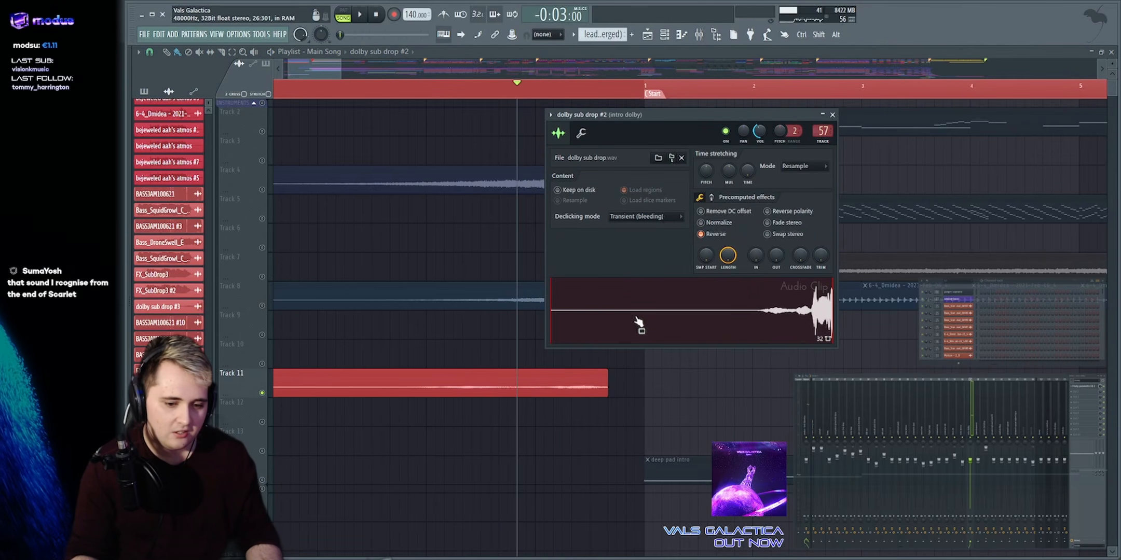
pyautogui.press('Escape')
pyautogui.click(437, 93)
pyautogui.press('space')
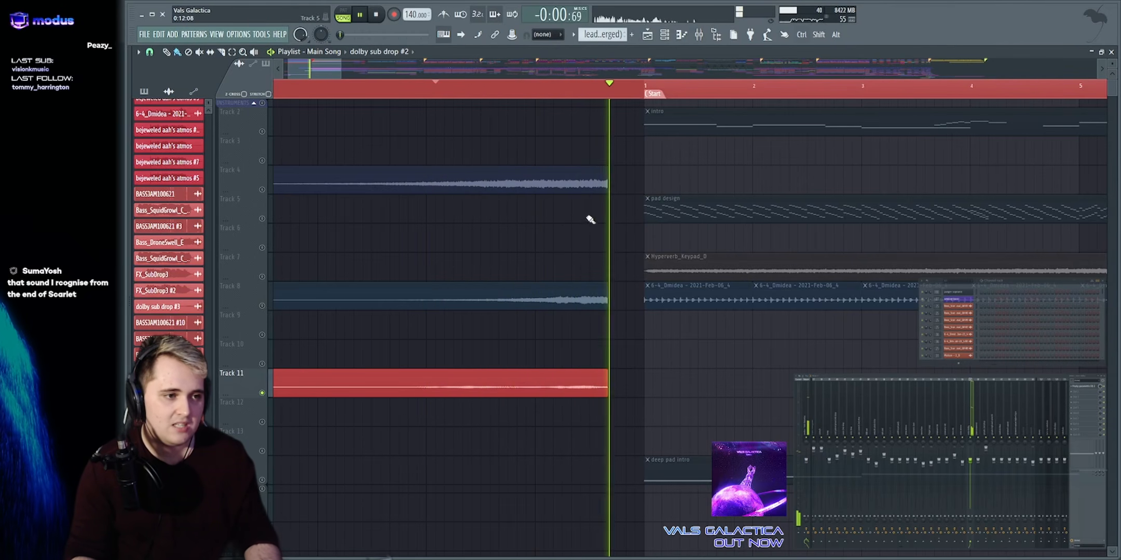
pyautogui.press('space')
# Turn off the solo so all tracks sound, and play the song from just before the Start marker
pyautogui.moveTo(654, 89)
pyautogui.mouseDown()
pyautogui.moveTo(513, 98)
pyautogui.moveTo(405, 89)
pyautogui.mouseUp()
pyautogui.rightClick(261, 132)
pyautogui.rightClick(262, 132)
pyautogui.click(474, 86)
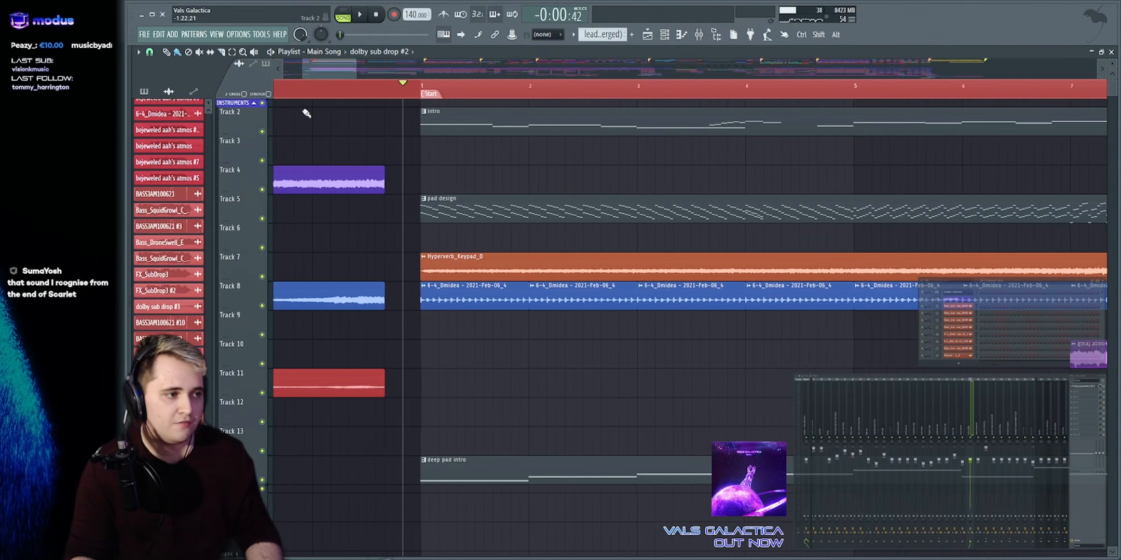
pyautogui.rightClick(262, 132)
pyautogui.press('space')
# Open the intro pattern in the piano roll, switch to the pluck1 channel and view its whole melody
pyautogui.doubleClick(466, 125)
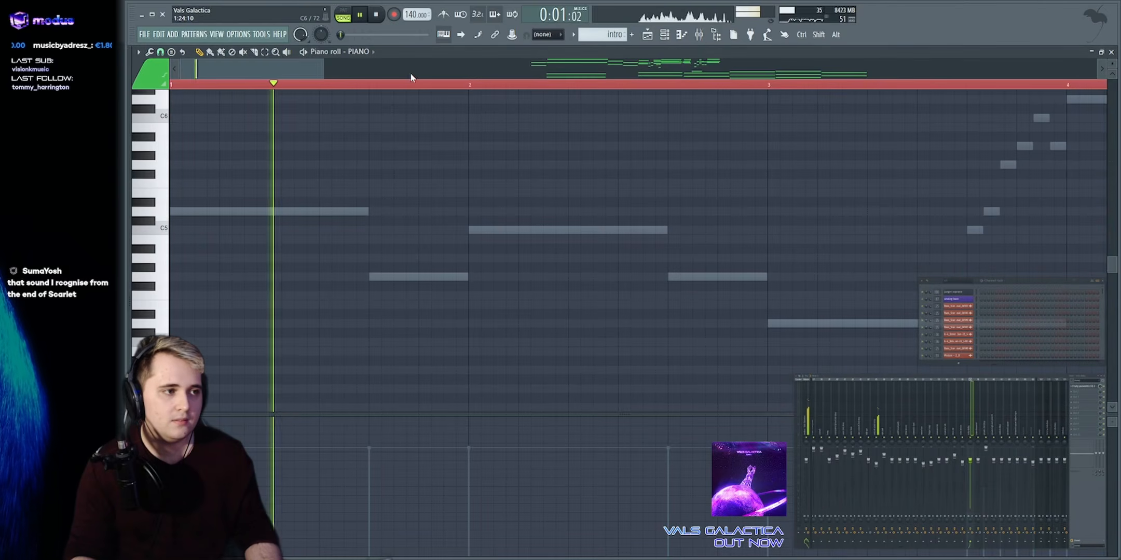
pyautogui.moveTo(325, 69); pyautogui.dragTo(404, 69)
pyautogui.rightClick(312, 230)
pyautogui.rightClick(311, 230)
pyautogui.press('space')
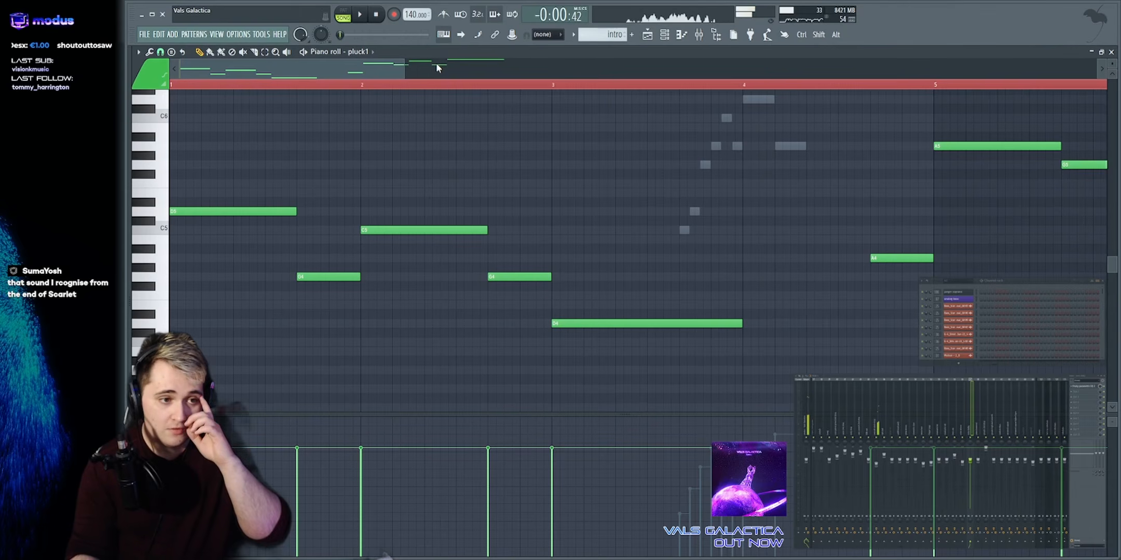
pyautogui.moveTo(436, 63); pyautogui.dragTo(514, 66)
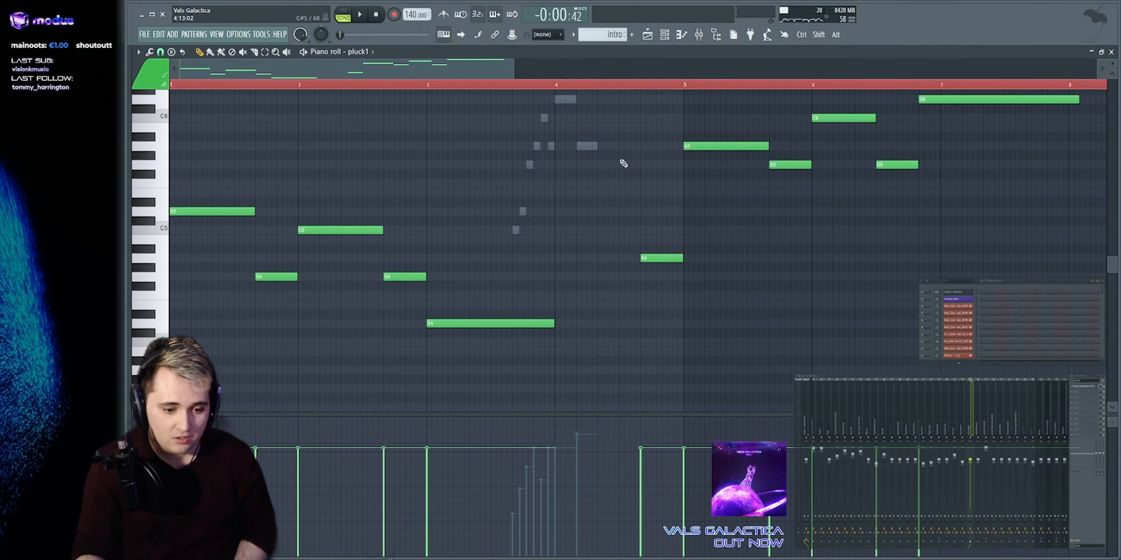
# Switch playback to pattern mode and audition the first notes of the pluck1 melody in the piano roll
pyautogui.scroll(5, 580, 167)
pyautogui.scroll(-5, 580, 167)
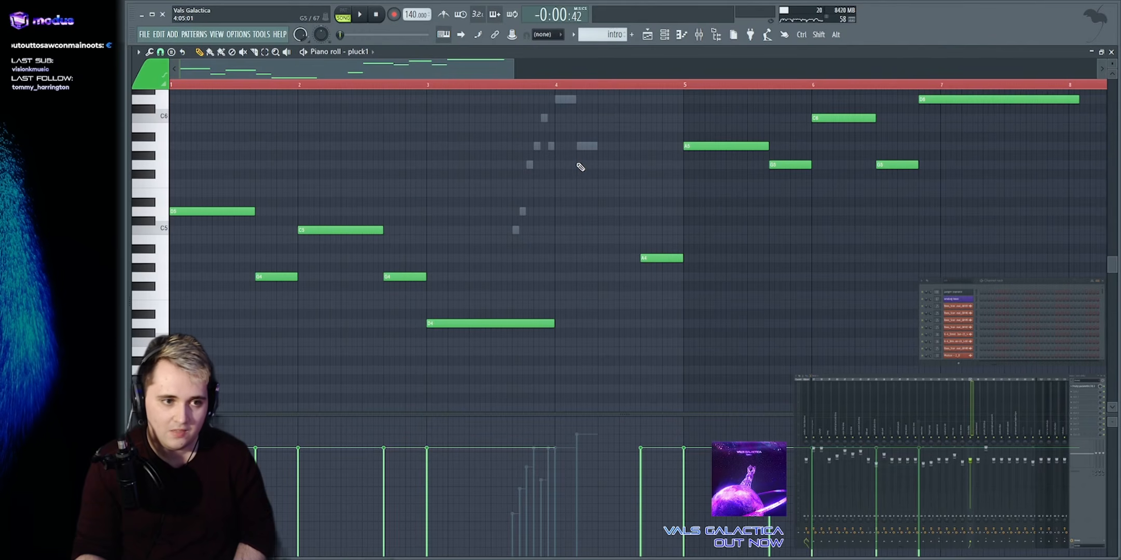
pyautogui.scroll(3, 580, 166)
pyautogui.click(344, 17)
pyautogui.moveTo(514, 67); pyautogui.dragTo(341, 68)
pyautogui.scroll(-5, 257, 168)
pyautogui.scroll(-3, 256, 168)
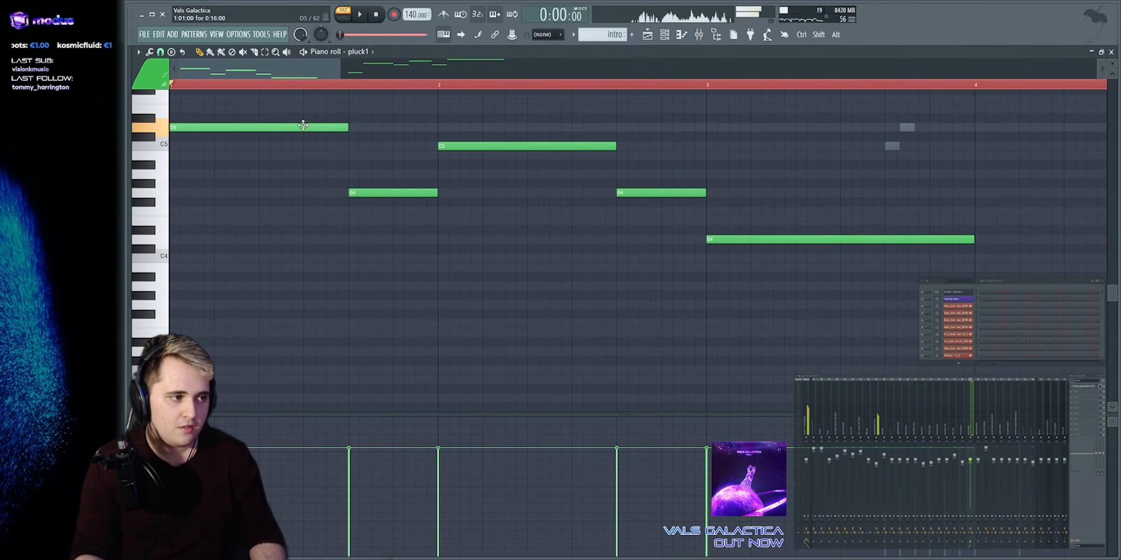
pyautogui.click(392, 196)
pyautogui.click(458, 146)
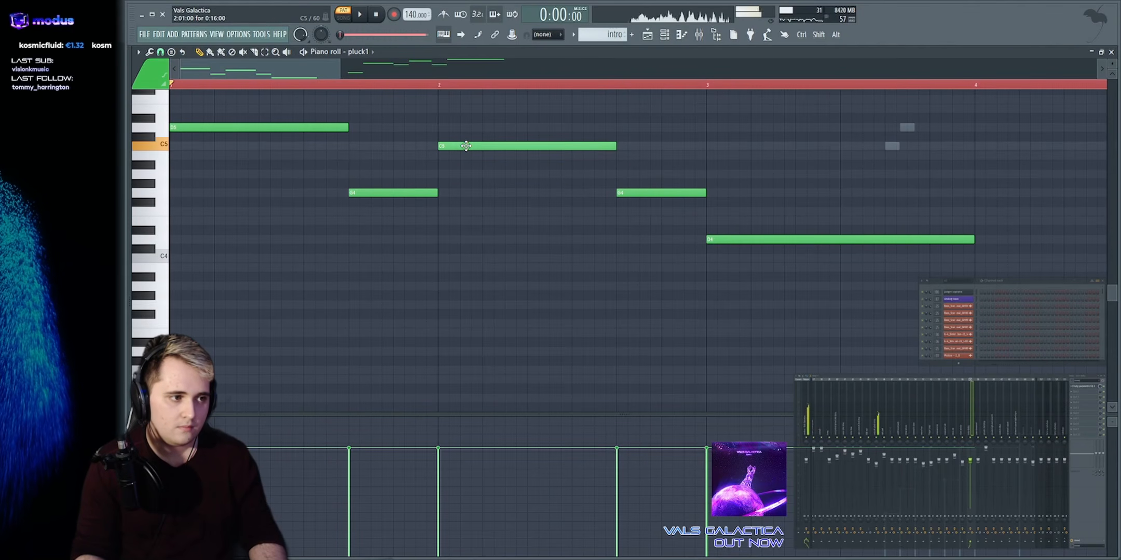
pyautogui.click(423, 195)
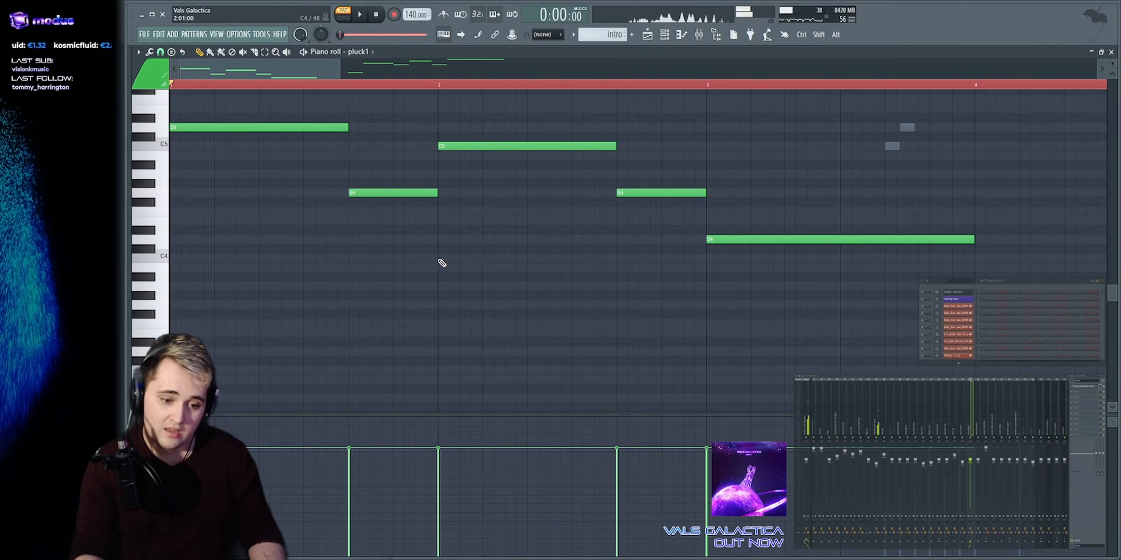
# Audition the second, third and last notes of the pluck1 melody's opening phrase across bars 1 to 3
pyautogui.click(440, 260)
pyautogui.rightClick(439, 259)
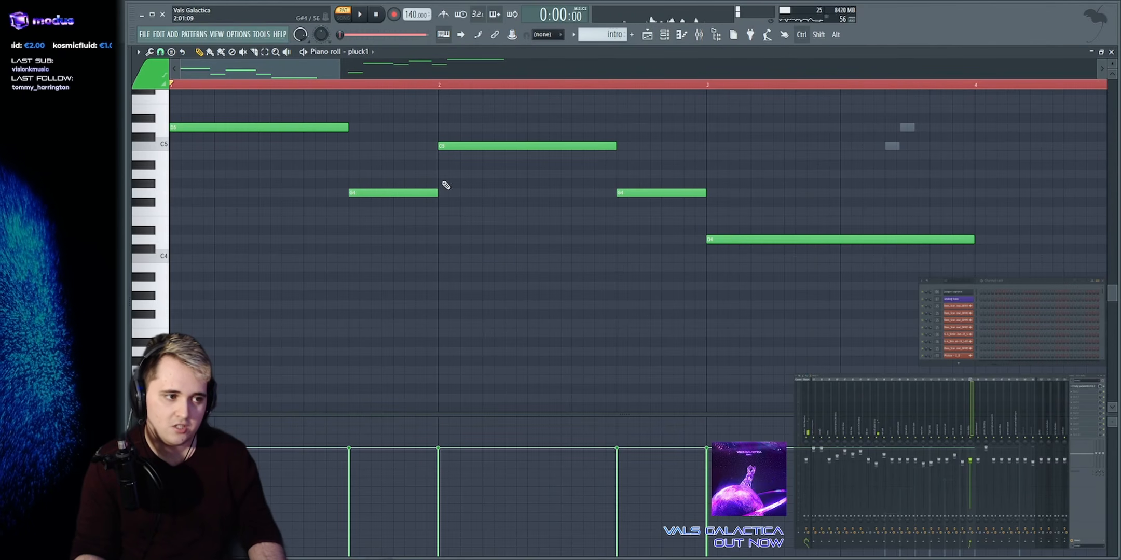
pyautogui.click(508, 146)
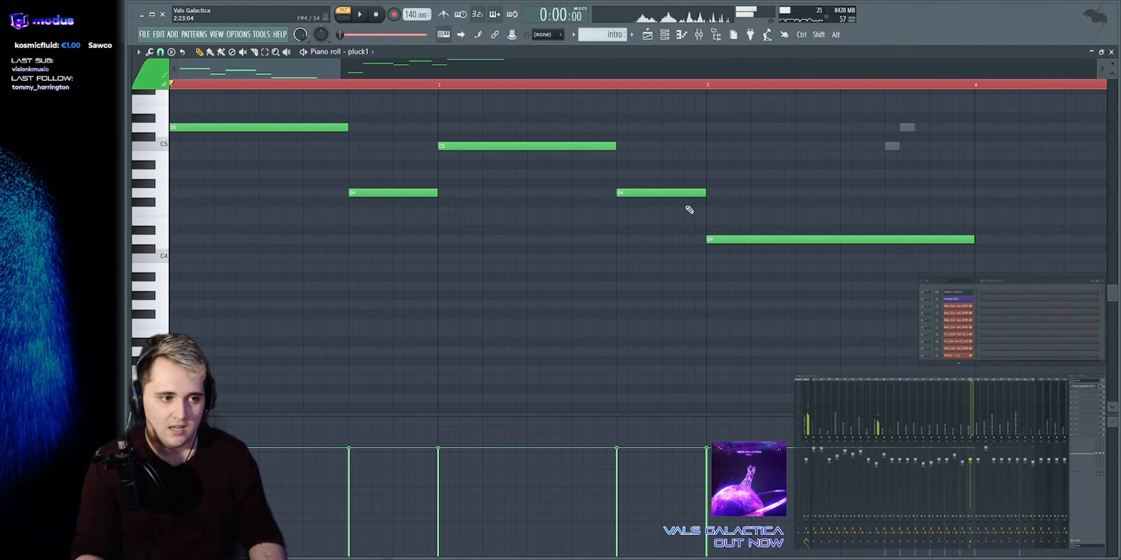
pyautogui.click(731, 239)
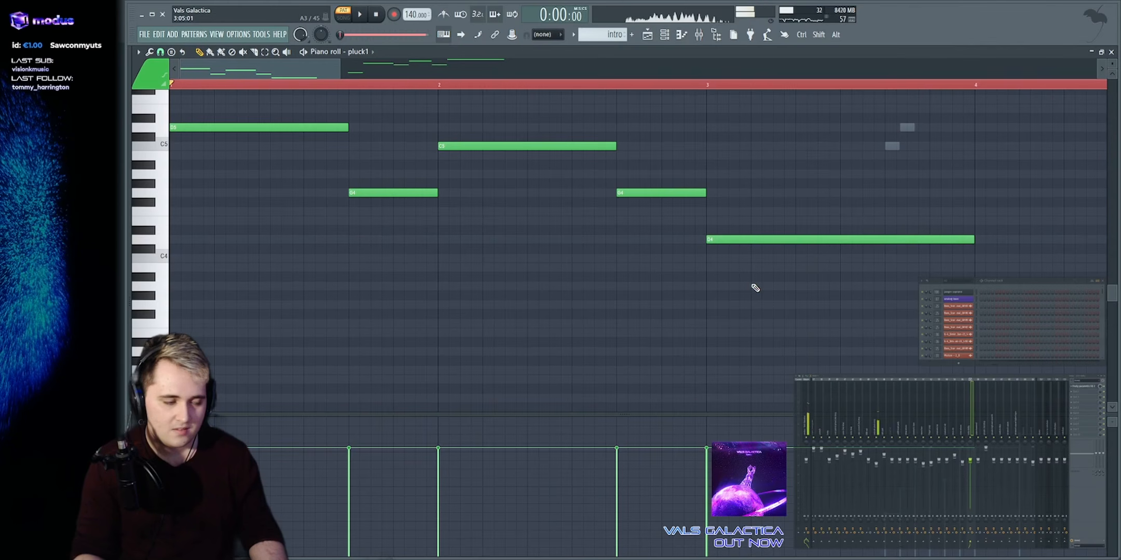
# Play the pluck1 melody from bar 1 in pattern mode, following its opening phrase in the piano roll
pyautogui.scroll(-3, 375, 68)
pyautogui.moveTo(234, 110); pyautogui.dragTo(690, 340)
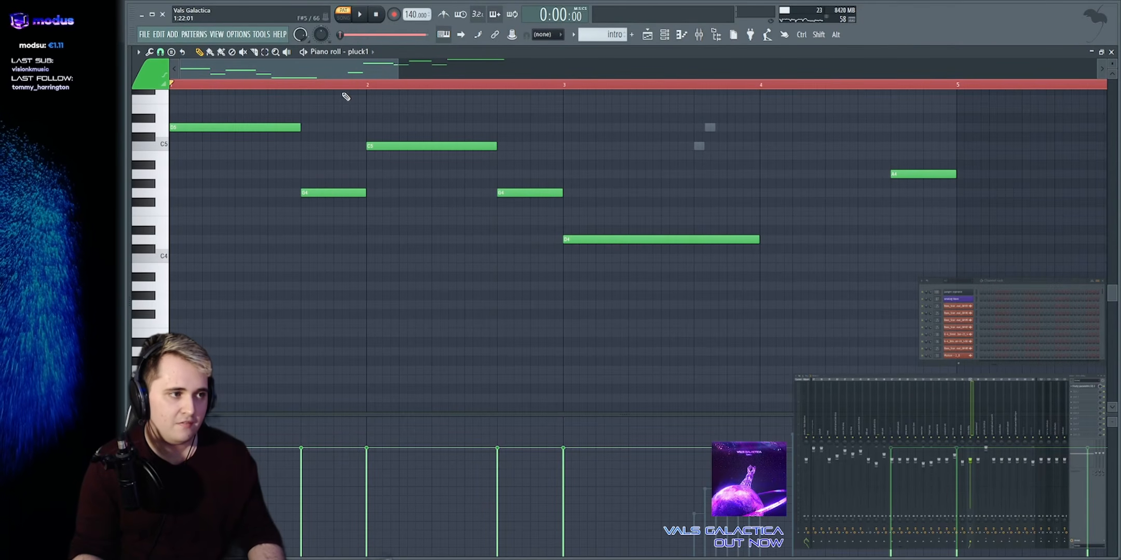
pyautogui.press('space')
pyautogui.scroll(5, 426, 194)
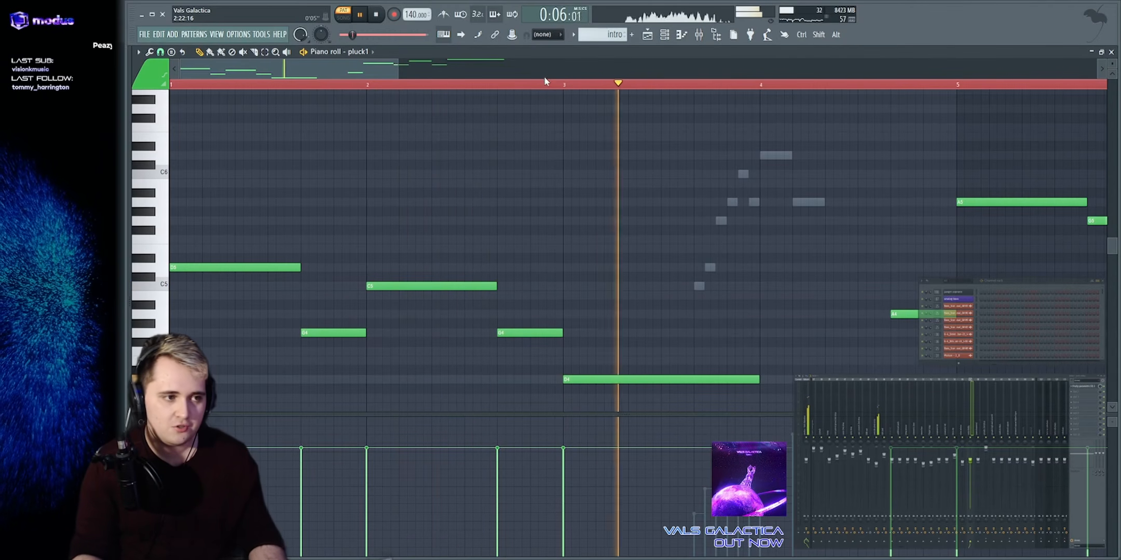
pyautogui.scroll(-2, 556, 61)
pyautogui.press('space')
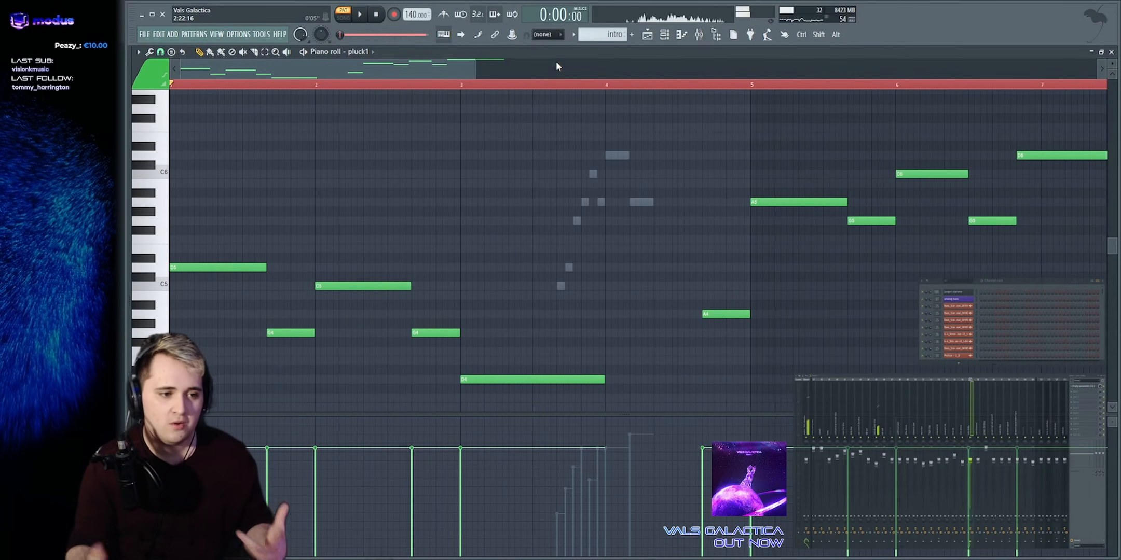
# View the whole pluck1 melody across the intro pattern, then return to its first bars
pyautogui.moveTo(476, 69); pyautogui.dragTo(884, 69)
pyautogui.moveTo(394, 354); pyautogui.dragTo(707, 100)
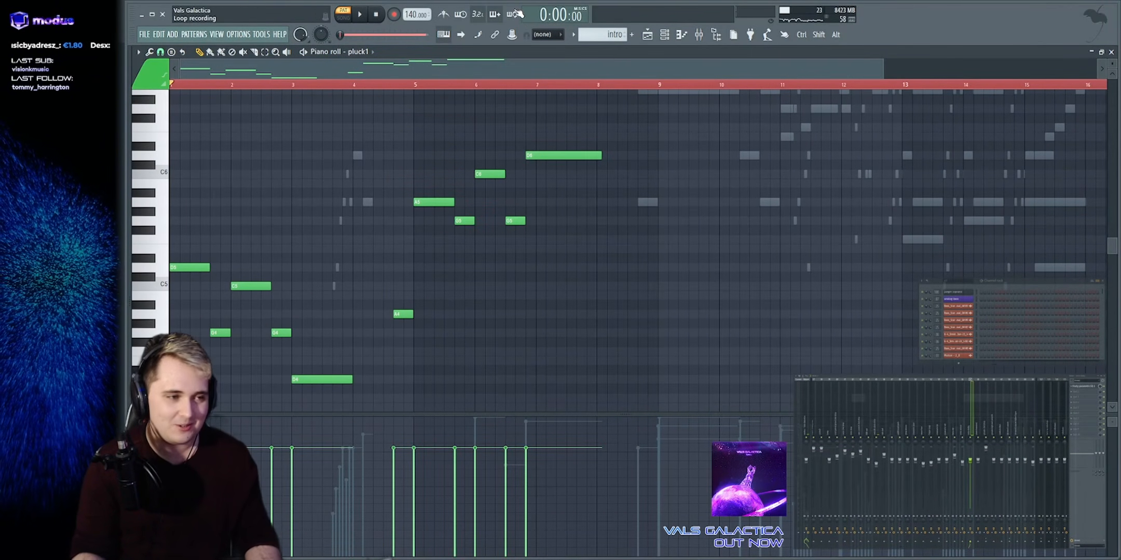
pyautogui.scroll(3, 486, 63)
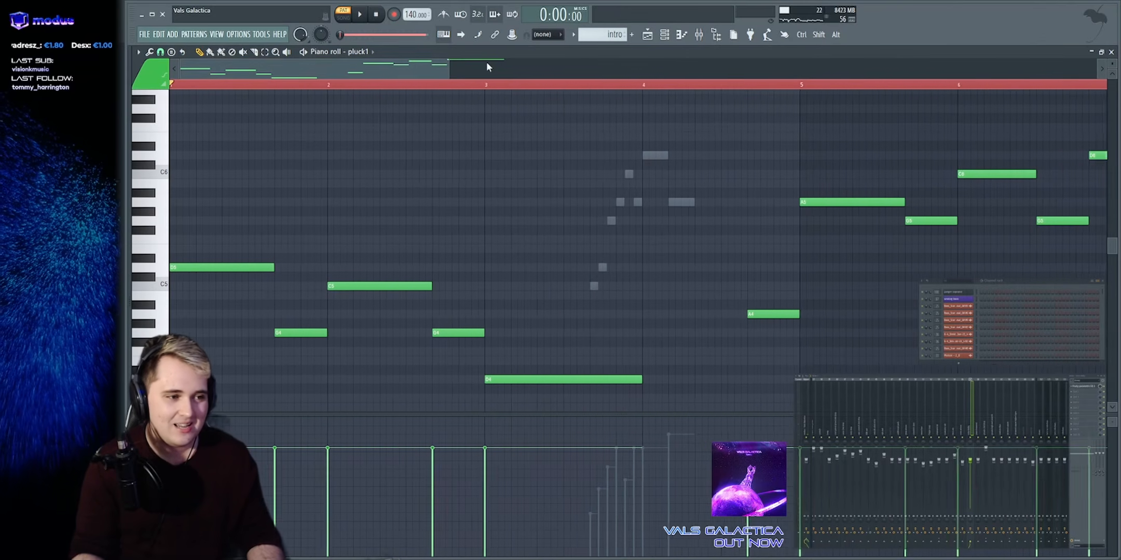
# Set playback just before bar 4, show the bt - 050 - #2 channel and highlight its run of short notes
pyautogui.click(590, 85)
pyautogui.scroll(-1, 507, 87)
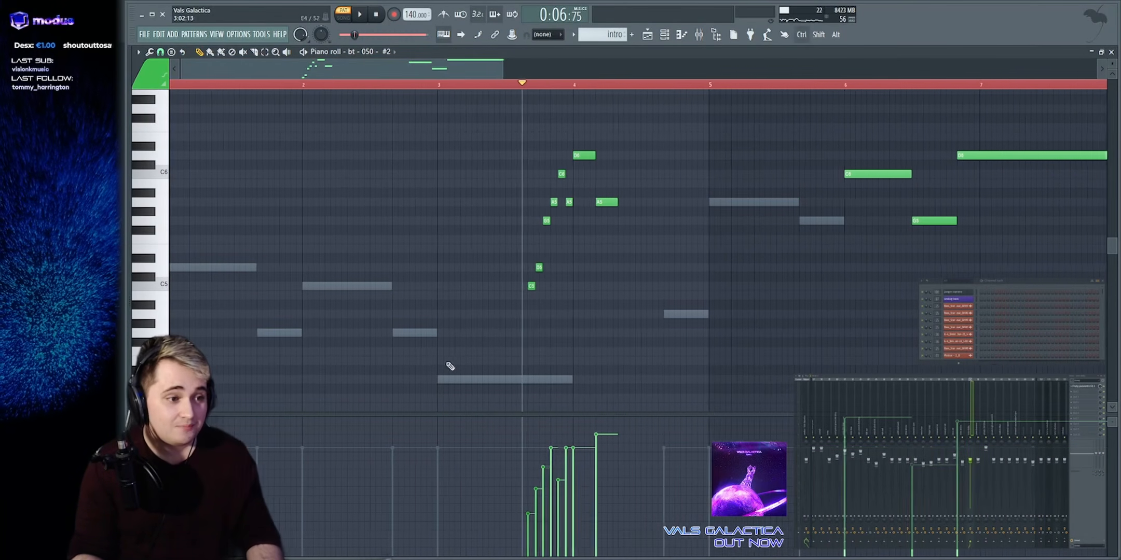
pyautogui.moveTo(469, 364); pyautogui.dragTo(652, 112)
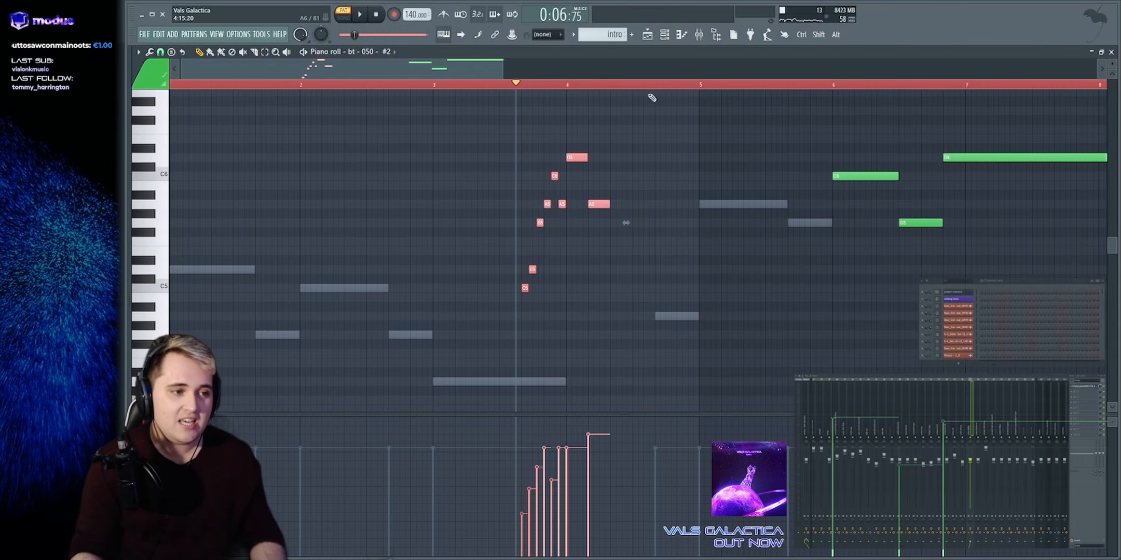
pyautogui.moveTo(485, 125); pyautogui.dragTo(655, 305)
pyautogui.rightClick(662, 303)
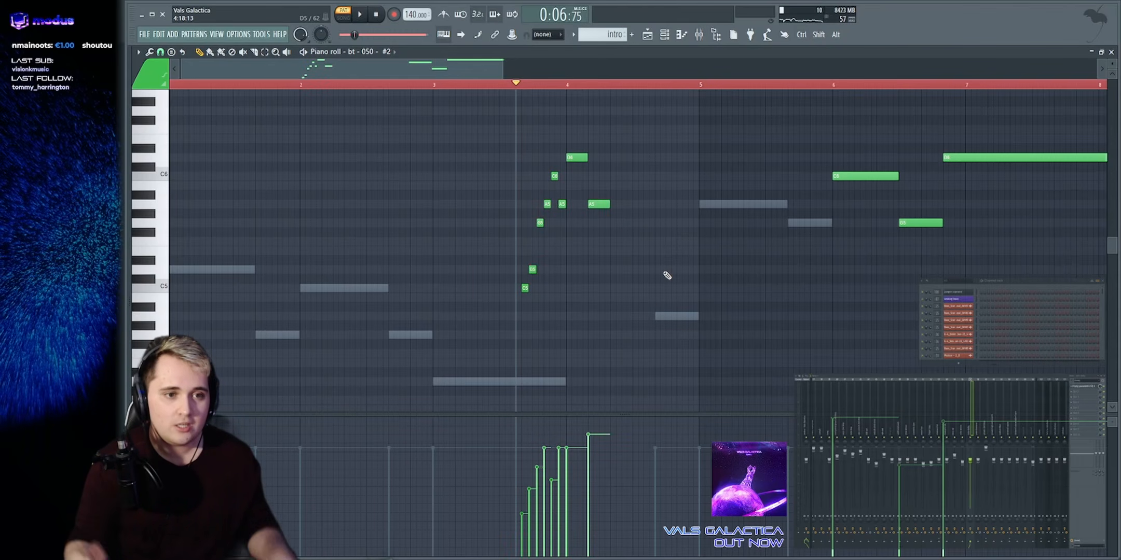
# Replay the short run leading into bar 4 several times and switch the piano roll to the pluck2 channel
pyautogui.press('space')
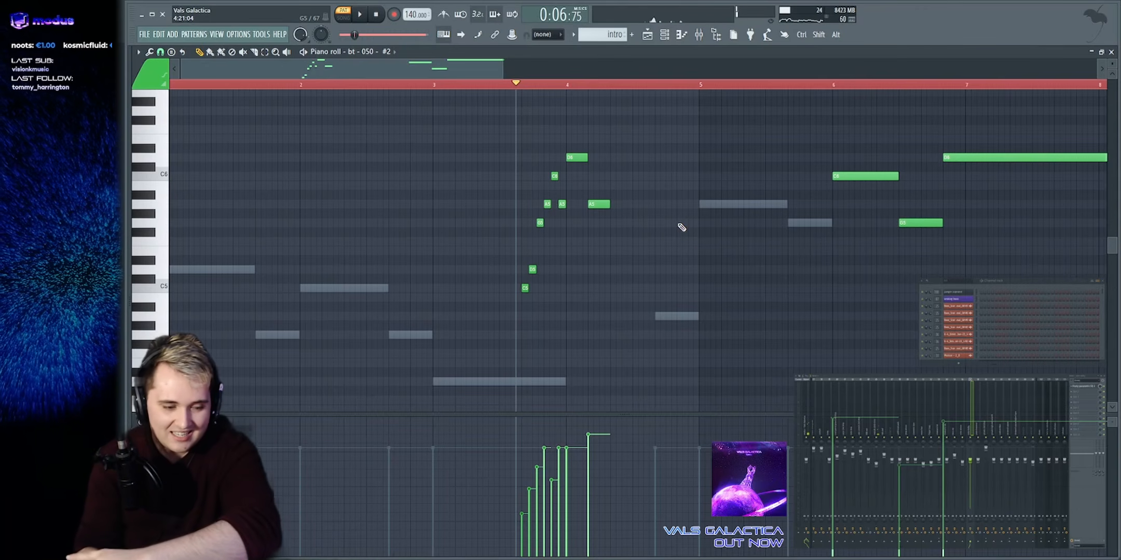
pyautogui.press('space')
pyautogui.press('space')
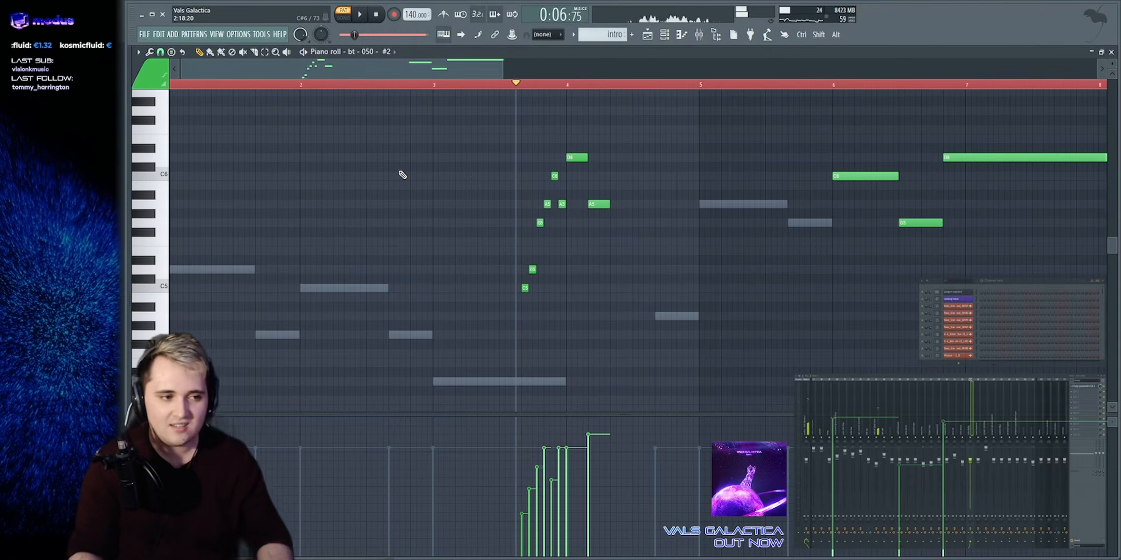
pyautogui.press('space')
pyautogui.press('space')
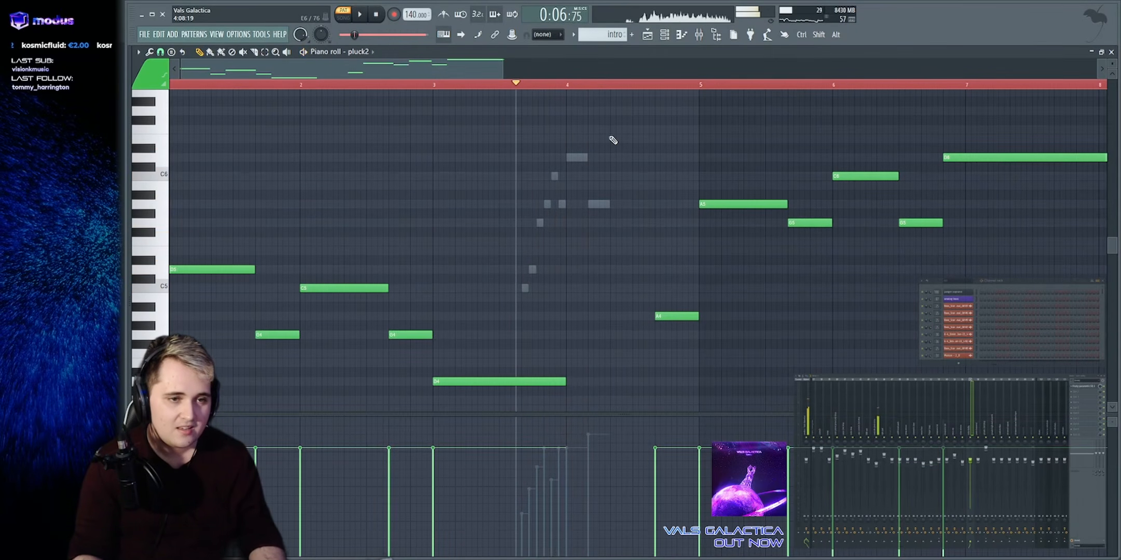
pyautogui.press('space')
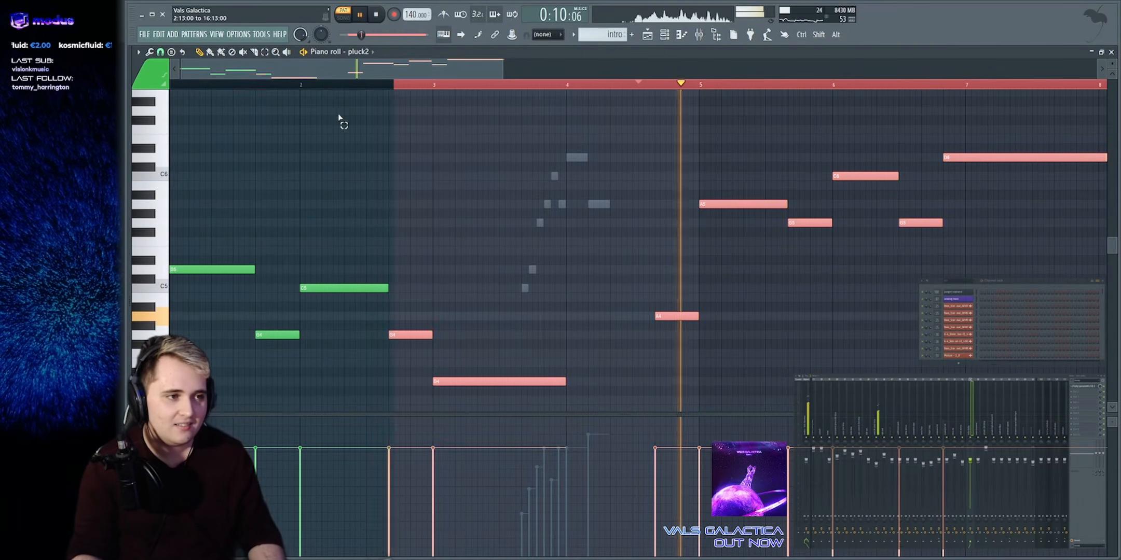
# Follow the pluck2 melody during playback, highlight its opening phrase, and replay it from just before bar 6
pyautogui.scroll(-4, 596, 86)
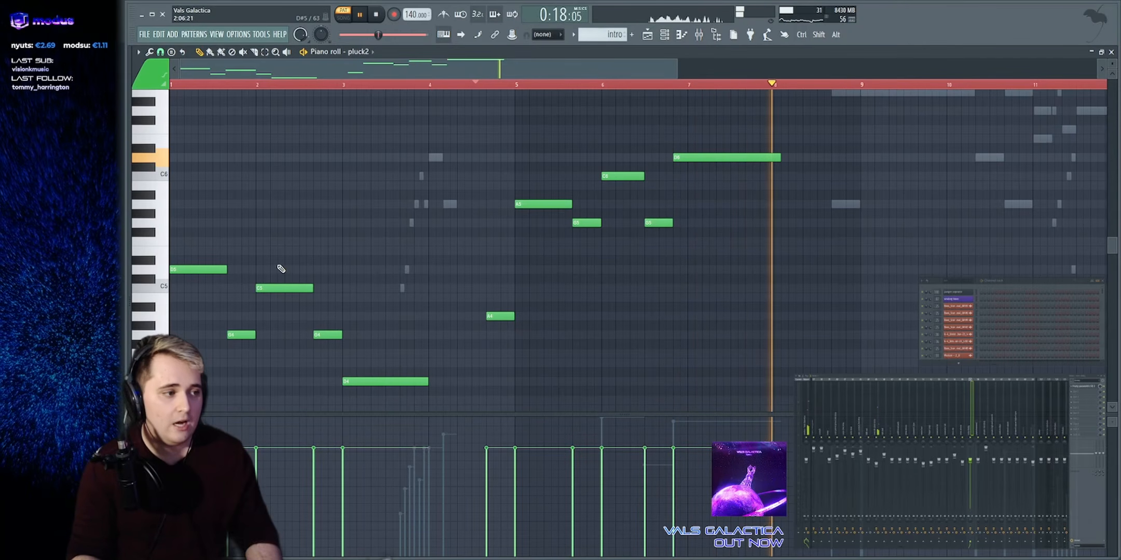
pyautogui.moveTo(195, 240); pyautogui.dragTo(258, 335)
pyautogui.moveTo(235, 265); pyautogui.dragTo(391, 404)
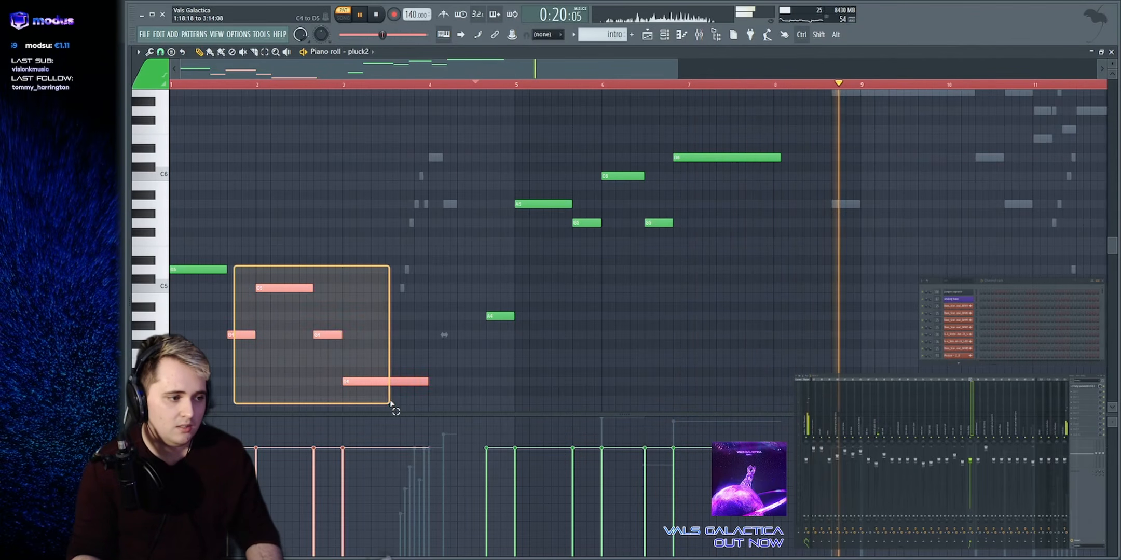
pyautogui.keyDown('ctrl'); pyautogui.click(617, 150); pyautogui.keyUp('ctrl')
pyautogui.press('space')
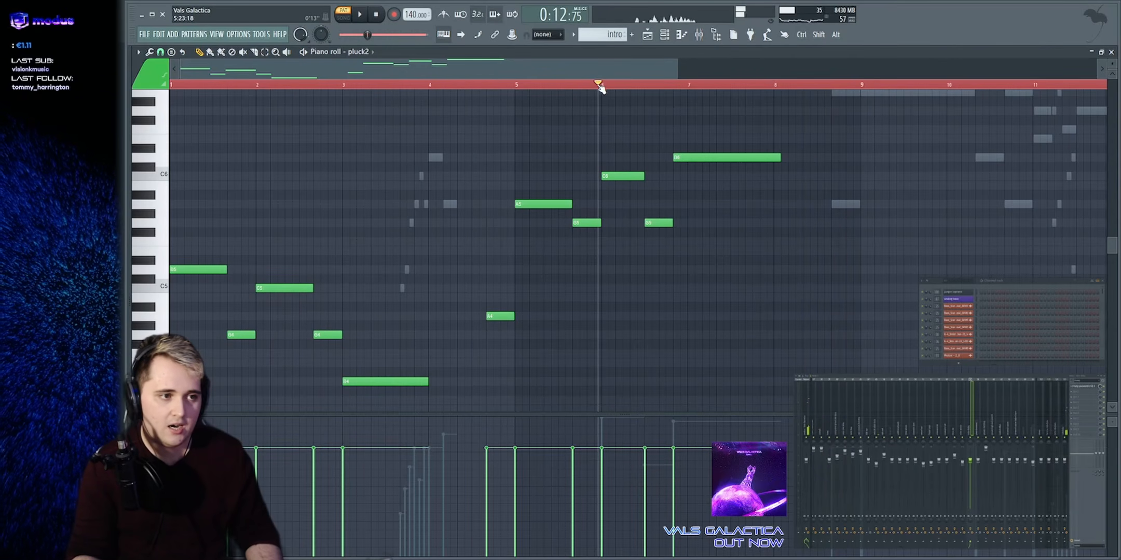
pyautogui.press('space')
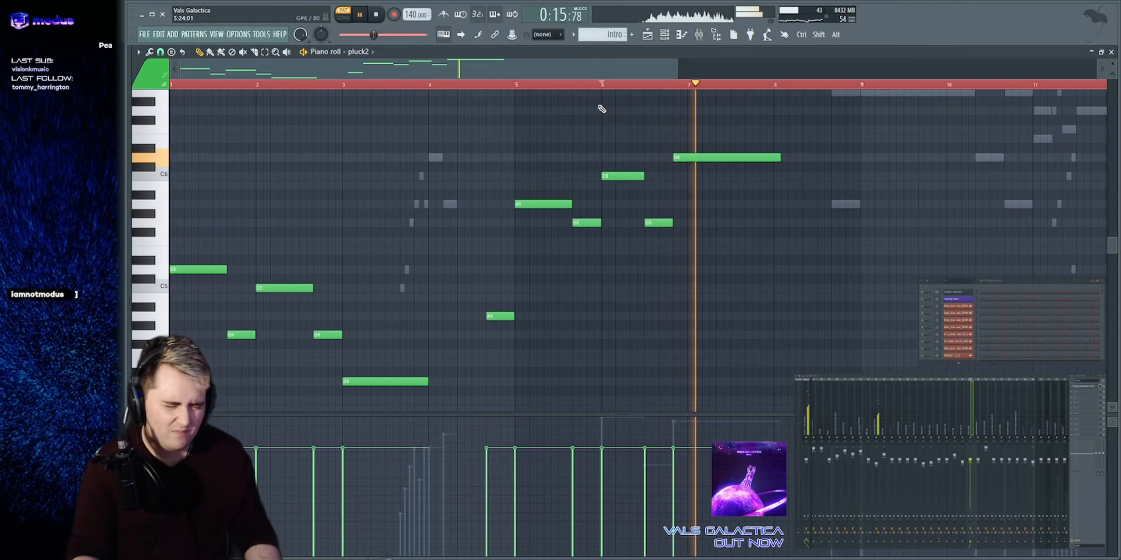
# Switch the piano roll to the PIANO channel and follow its notes from bar 8 onward during playback
pyautogui.moveTo(608, 71); pyautogui.dragTo(674, 71)
pyautogui.scroll(3, 658, 207)
pyautogui.scroll(3, 658, 207)
pyautogui.rightClick(599, 262)
pyautogui.rightClick(599, 262)
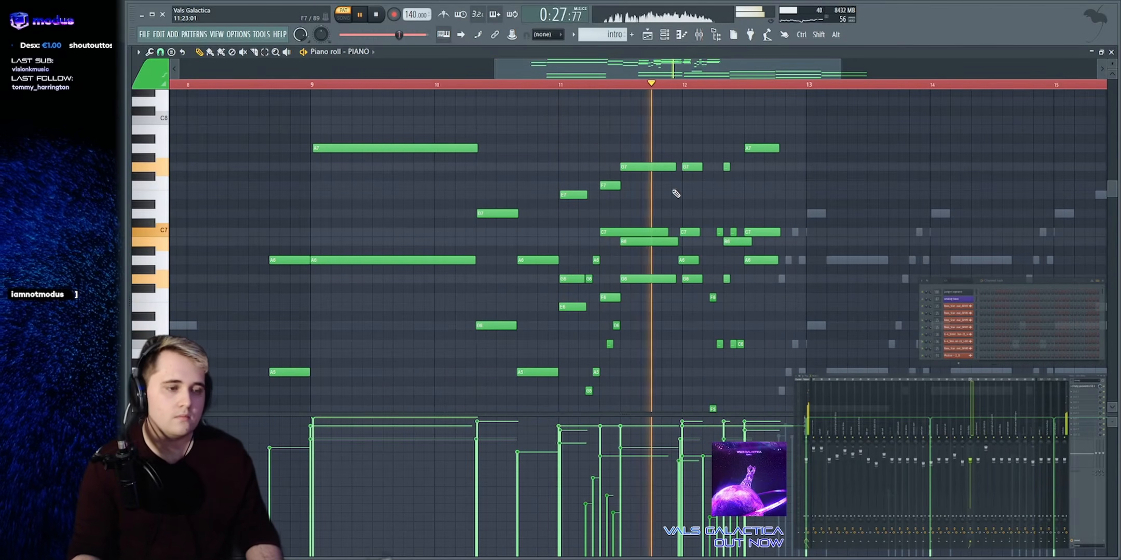
# Switch the piano roll to the music box channel and view its notes from bar 13 onward
pyautogui.moveTo(686, 68); pyautogui.dragTo(771, 71)
pyautogui.scroll(-1, 600, 212)
pyautogui.rightClick(592, 213)
pyautogui.rightClick(592, 213)
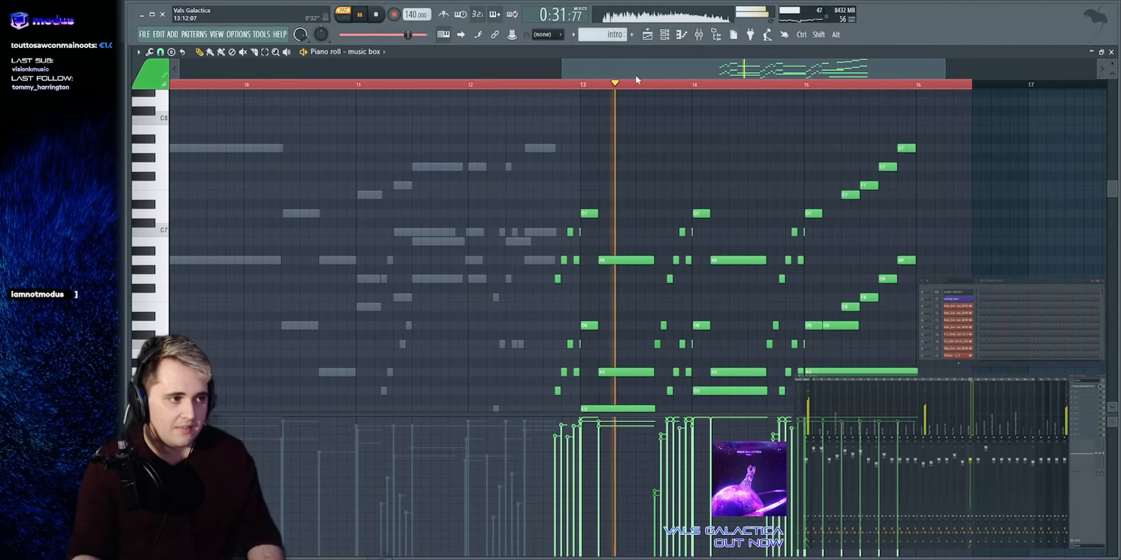
# Replay the music box part from just before bar 13 with its full note range in view
pyautogui.moveTo(635, 74); pyautogui.dragTo(665, 71)
pyautogui.scroll(-1, 647, 162)
pyautogui.scroll(-3, 643, 168)
pyautogui.scroll(2, 563, 233)
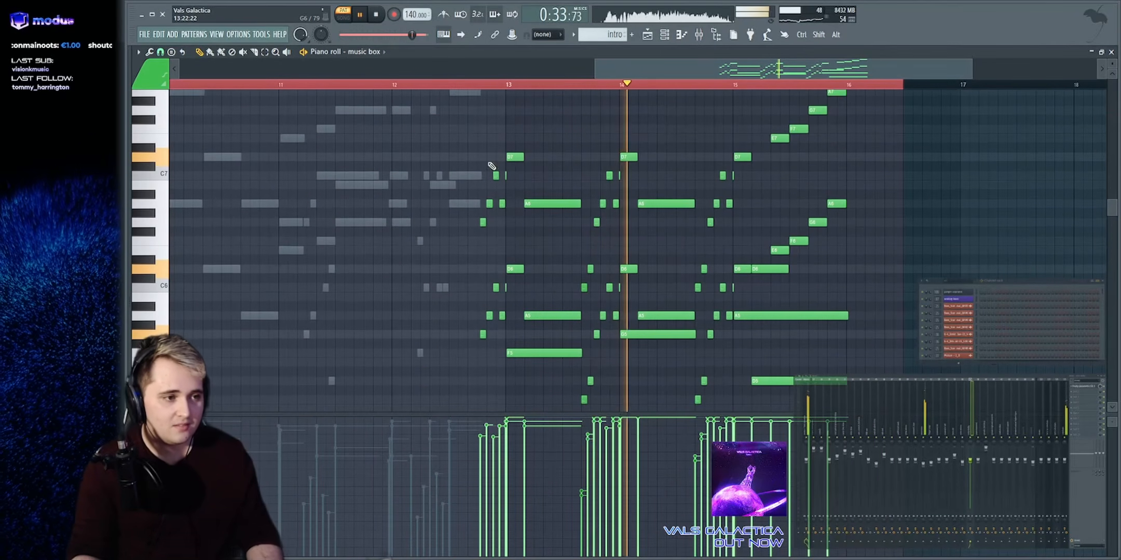
pyautogui.press('space')
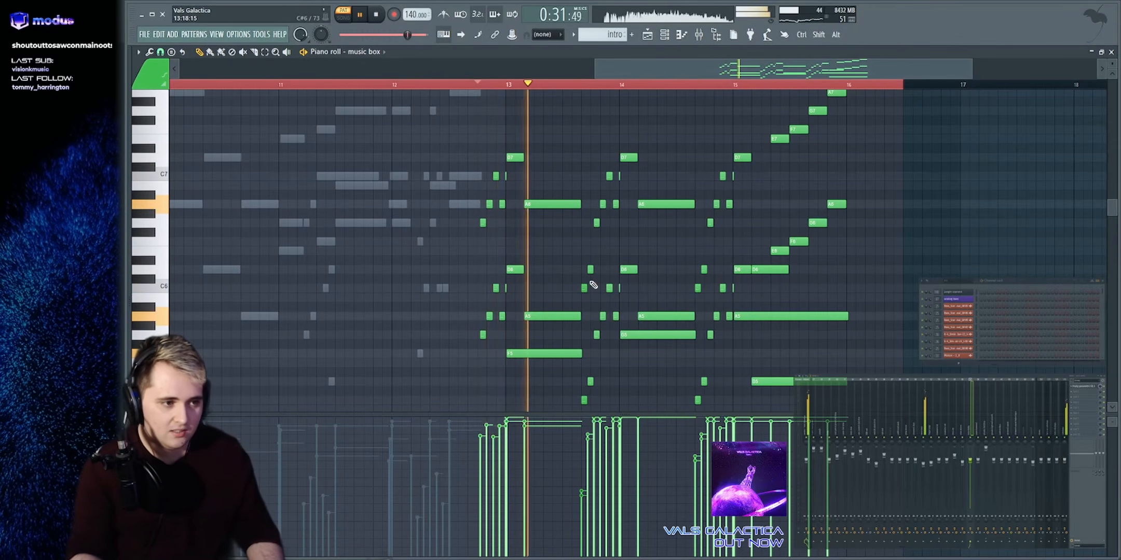
# Stop playback and switch to the PIANO channel to view its low octave notes from bar 11 to 16
pyautogui.scroll(-10, 644, 166)
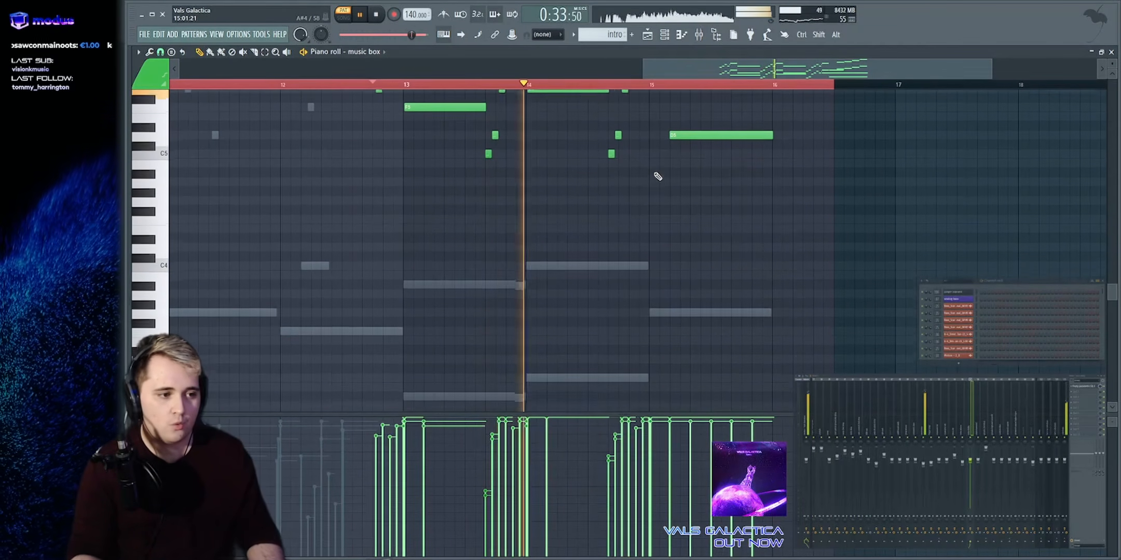
pyautogui.scroll(4, 643, 166)
pyautogui.press('space')
pyautogui.doubleClick(437, 197)
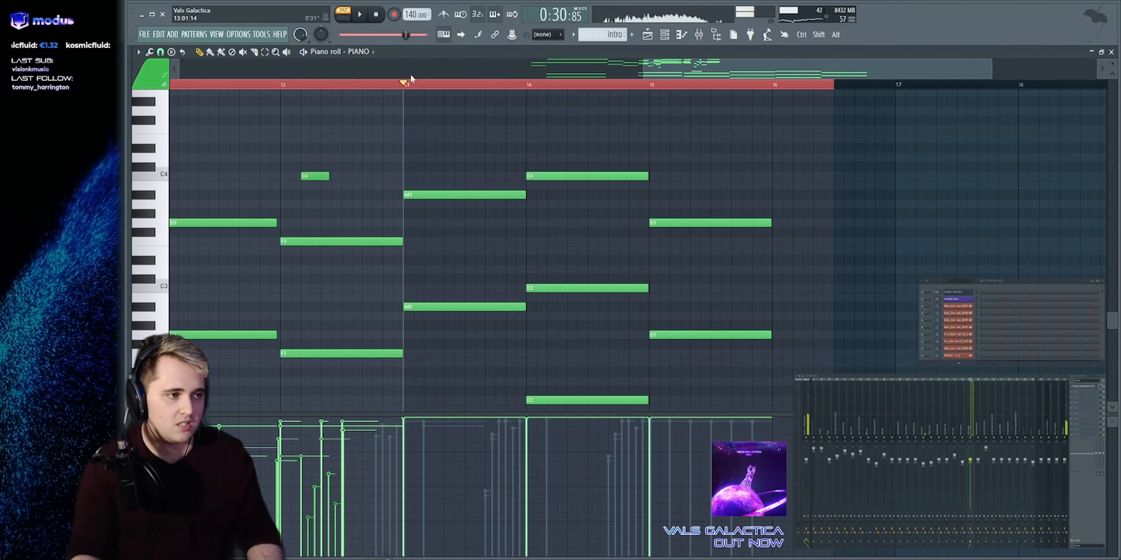
pyautogui.scroll(-2, 410, 79)
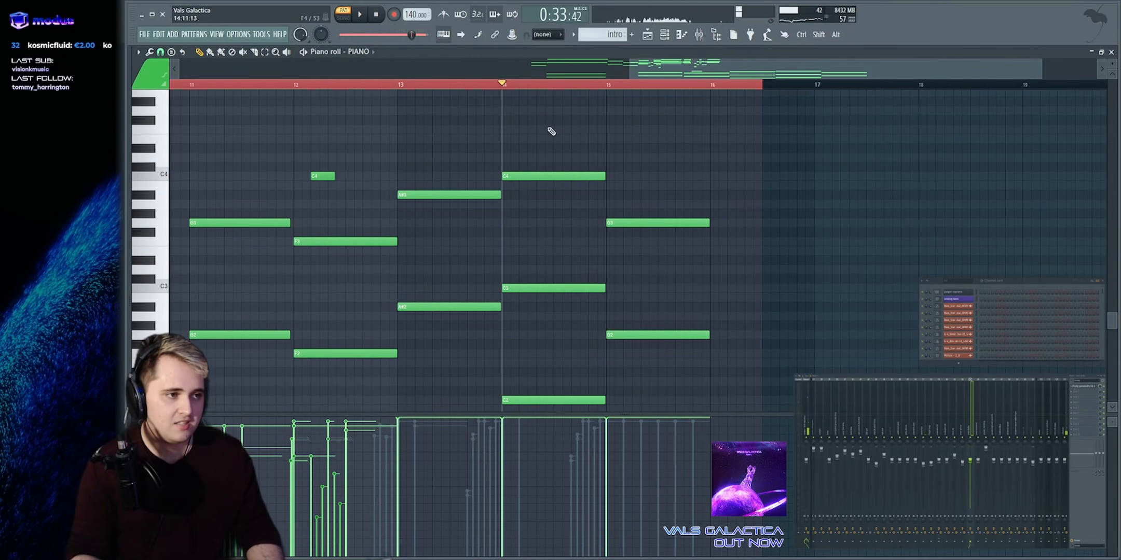
# Play the PIANO channel's low notes from bar 13 and follow the higher notes above them
pyautogui.scroll(-1, 739, 252)
pyautogui.click(396, 84)
pyautogui.press('space')
pyautogui.hscroll(-2, 396, 84)
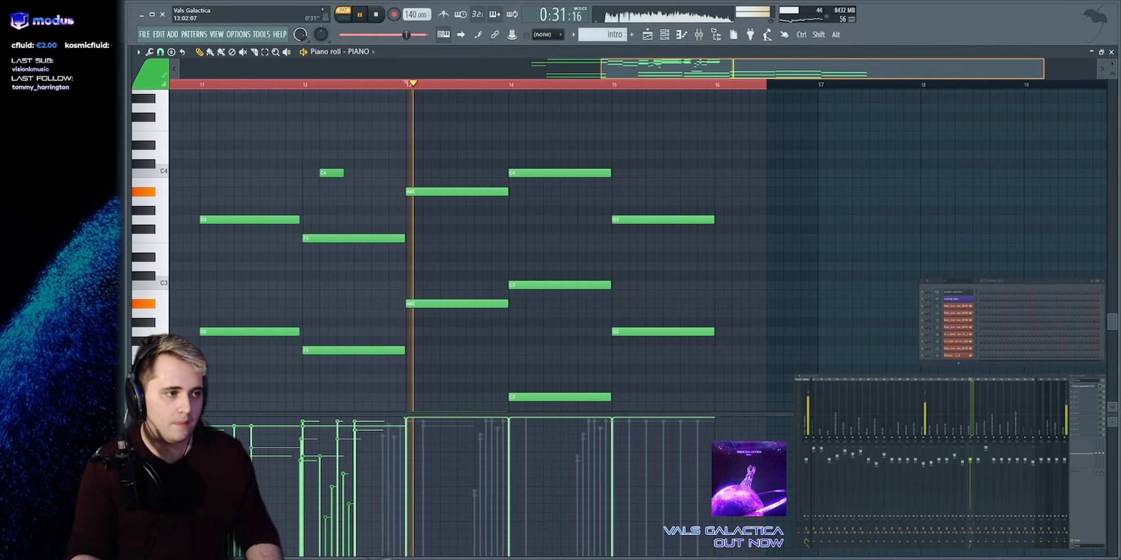
pyautogui.scroll(1, 396, 85)
pyautogui.scroll(4, 652, 214)
pyautogui.scroll(5, 652, 214)
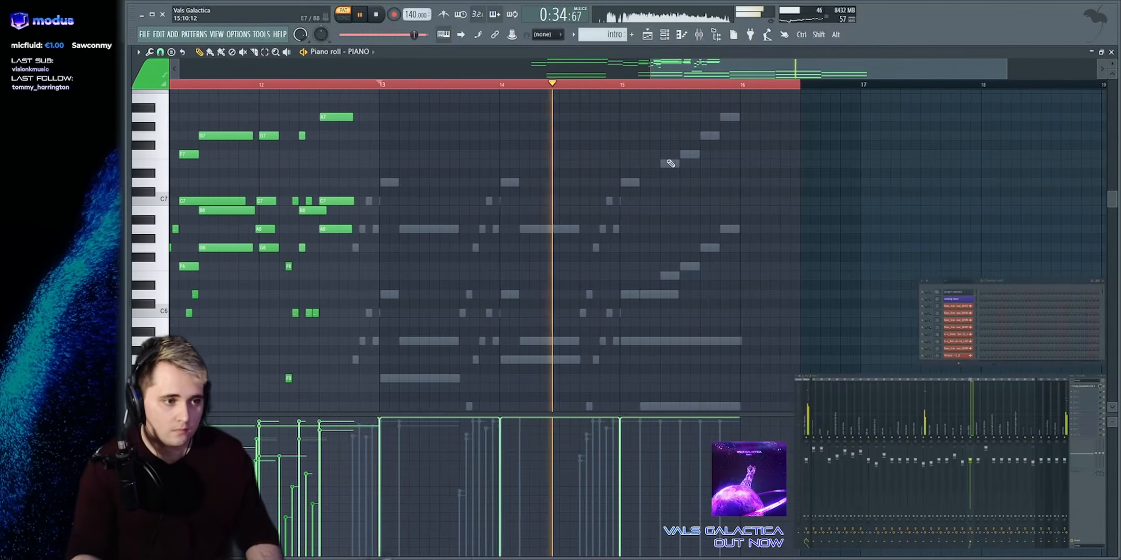
# Switch back to the music box channel and follow its rising closing notes, stopping playback at the end
pyautogui.rightClick(629, 181)
pyautogui.scroll(2, 685, 83)
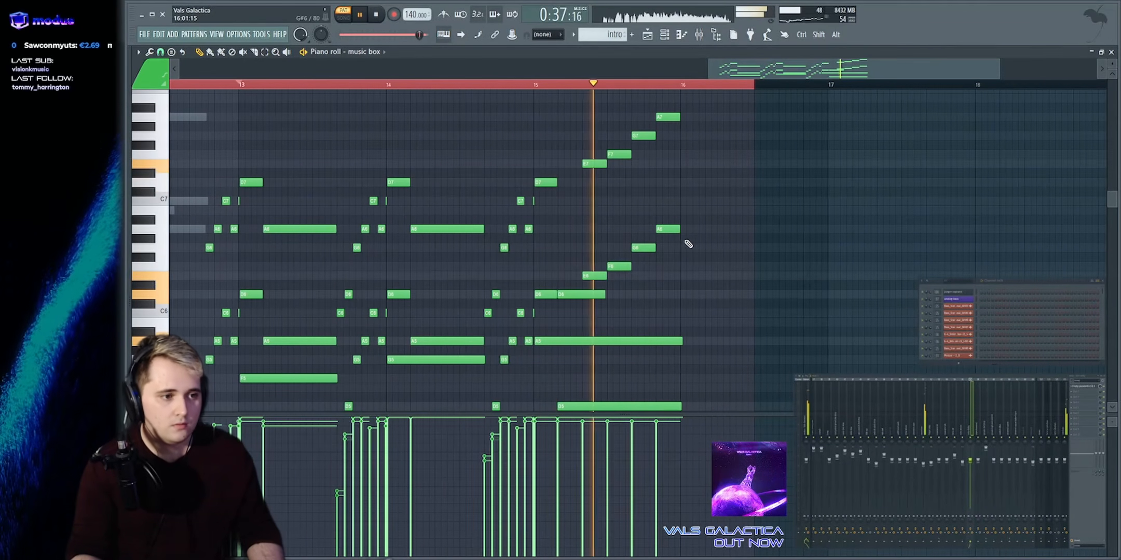
pyautogui.press('space')
# Open the playlist, switch to song mode with playback set just before the Verse marker, and view the whole intro
pyautogui.click(648, 35)
pyautogui.moveTo(329, 68); pyautogui.dragTo(393, 68)
pyautogui.scroll(5, 859, 337)
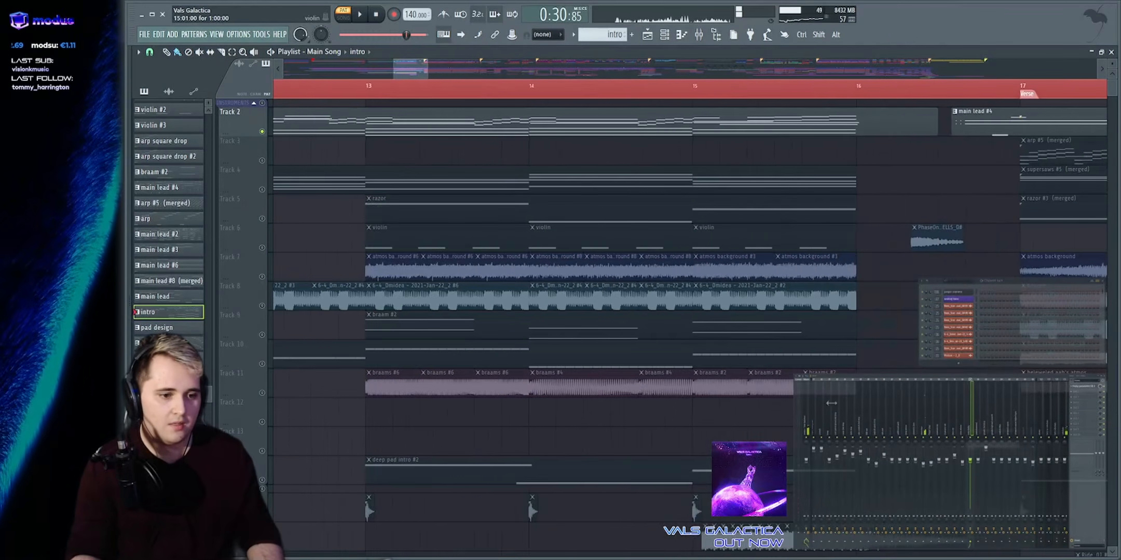
pyautogui.scroll(-4, 873, 400)
pyautogui.scroll(4, 894, 349)
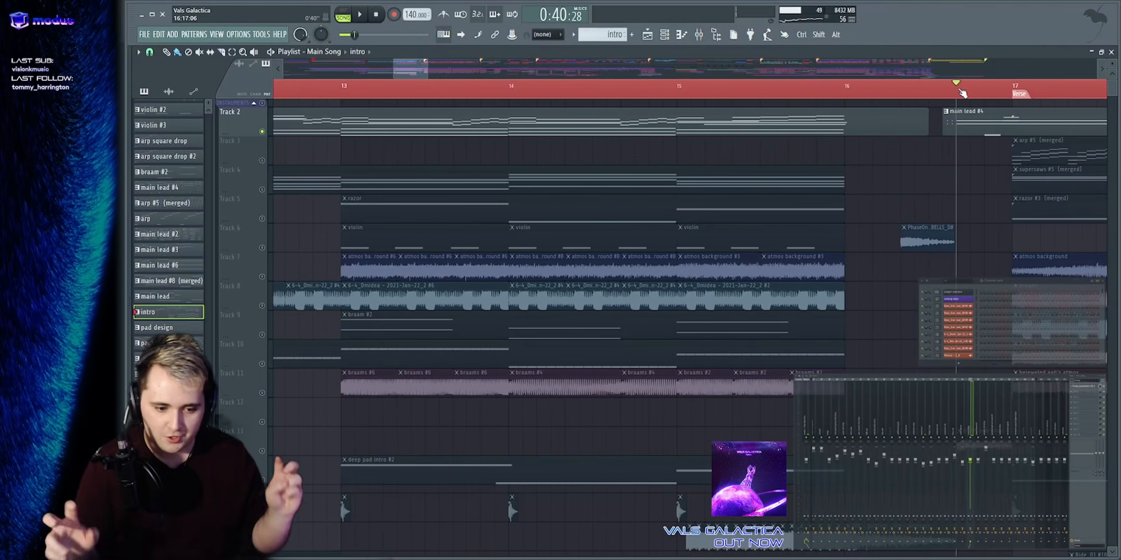
pyautogui.scroll(-5, 716, 86)
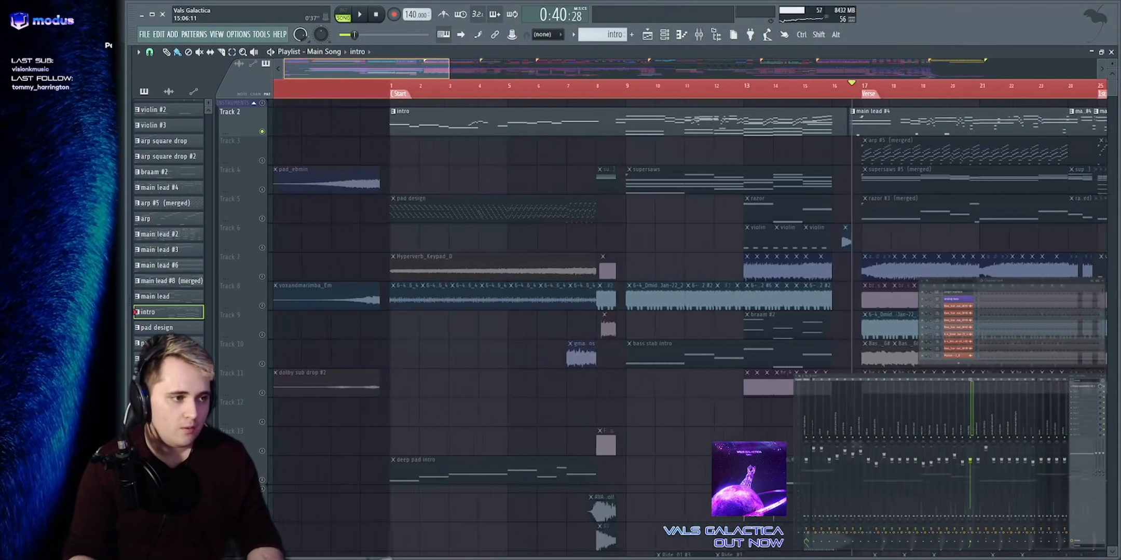
# Solo Track 5, play it from the Start marker, and view its pad design pattern's Vital notes in the piano roll
pyautogui.click(268, 222)
pyautogui.scroll(3, 493, 105)
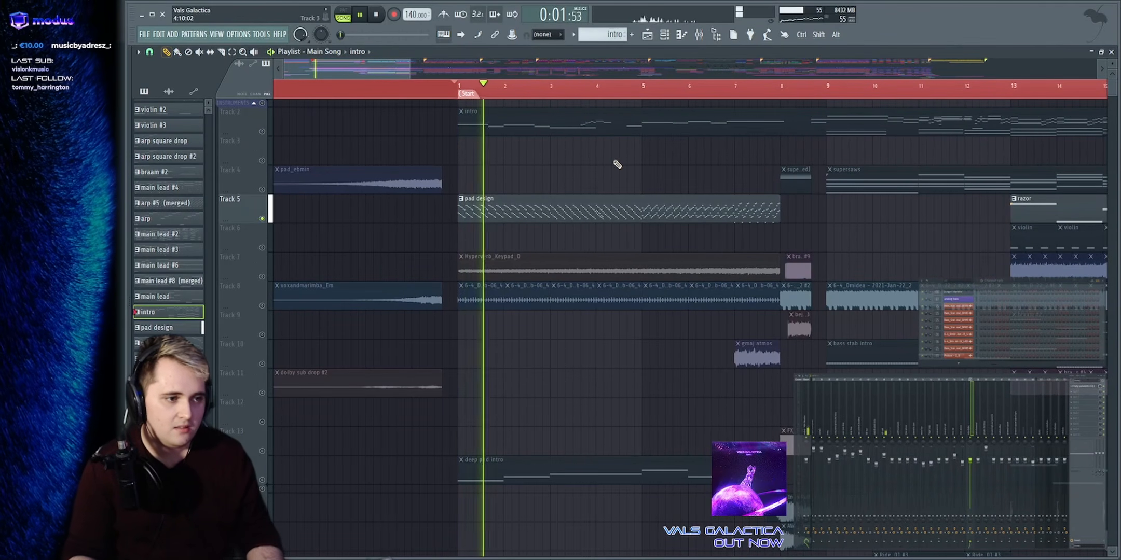
pyautogui.doubleClick(571, 200)
pyautogui.scroll(-4, 417, 73)
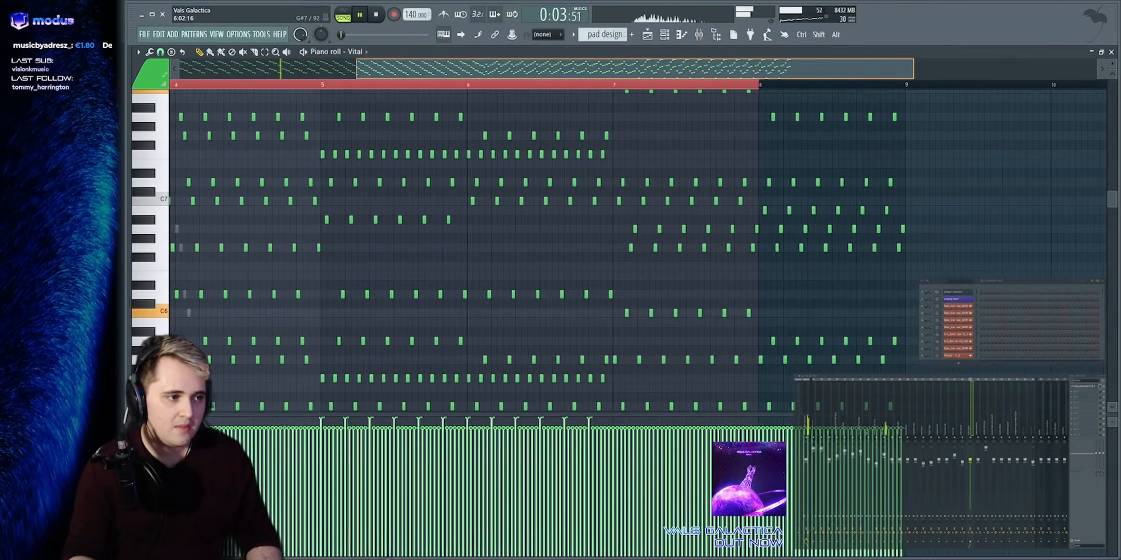
pyautogui.scroll(1, 418, 73)
pyautogui.scroll(4, 613, 195)
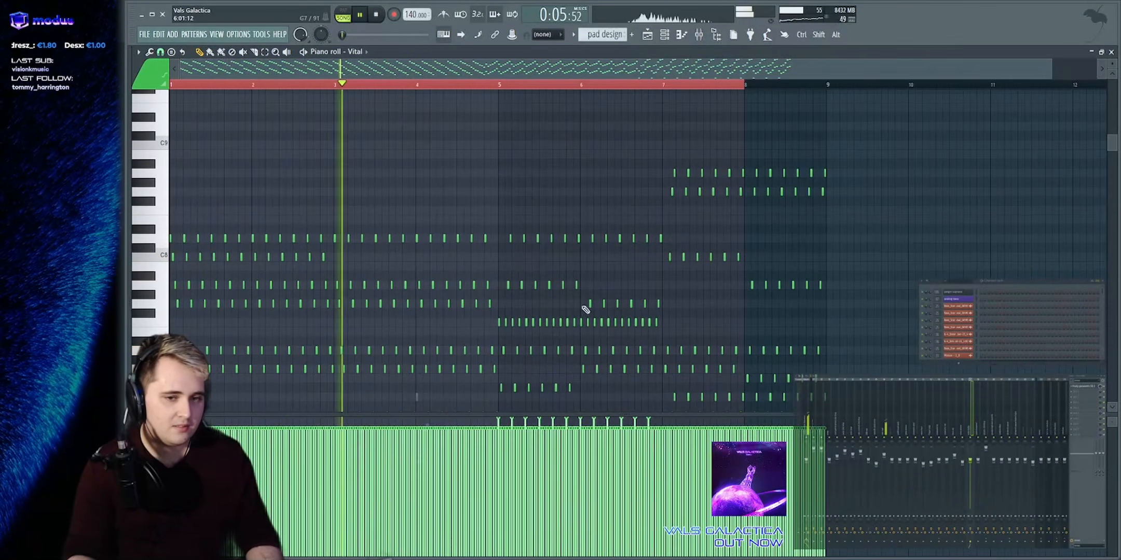
# Open Fruity Reeverb 2 on the epic pad mixer track, examine its settings while listening to the pad, and close it with playback stopped
pyautogui.click(886, 400)
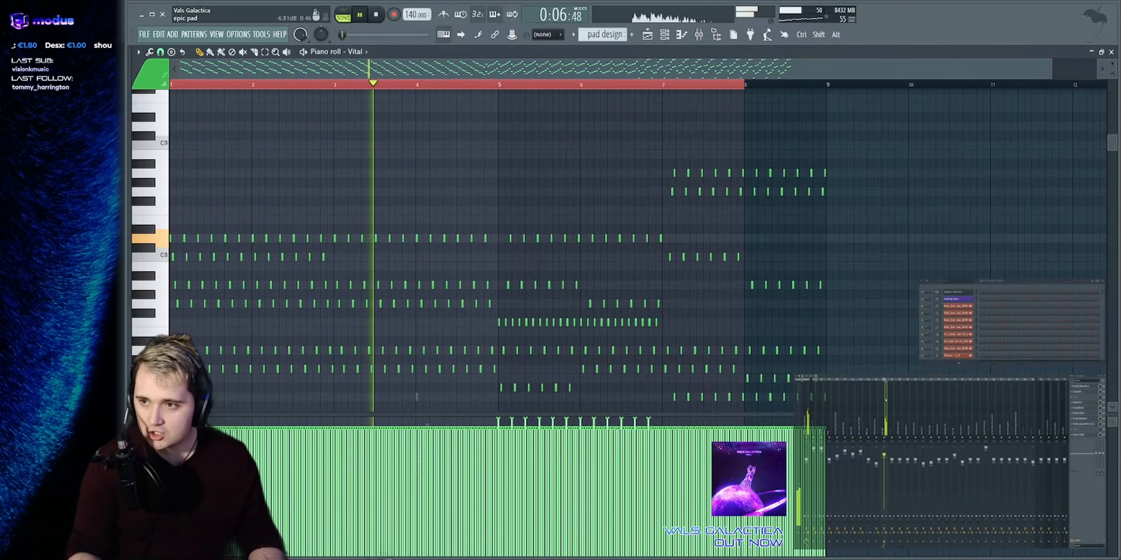
pyautogui.click(1079, 386)
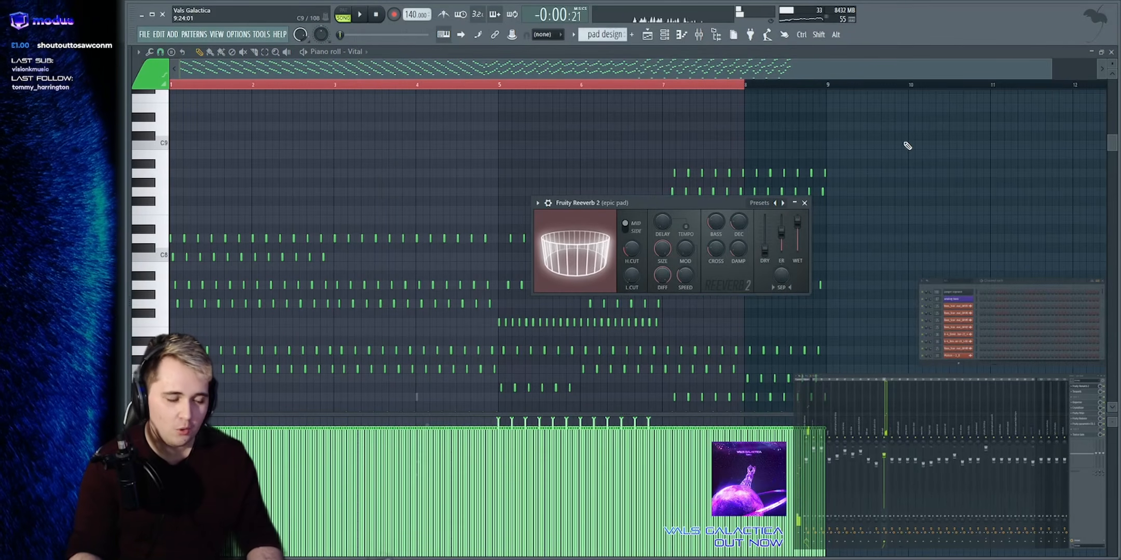
pyautogui.moveTo(649, 203); pyautogui.dragTo(531, 119)
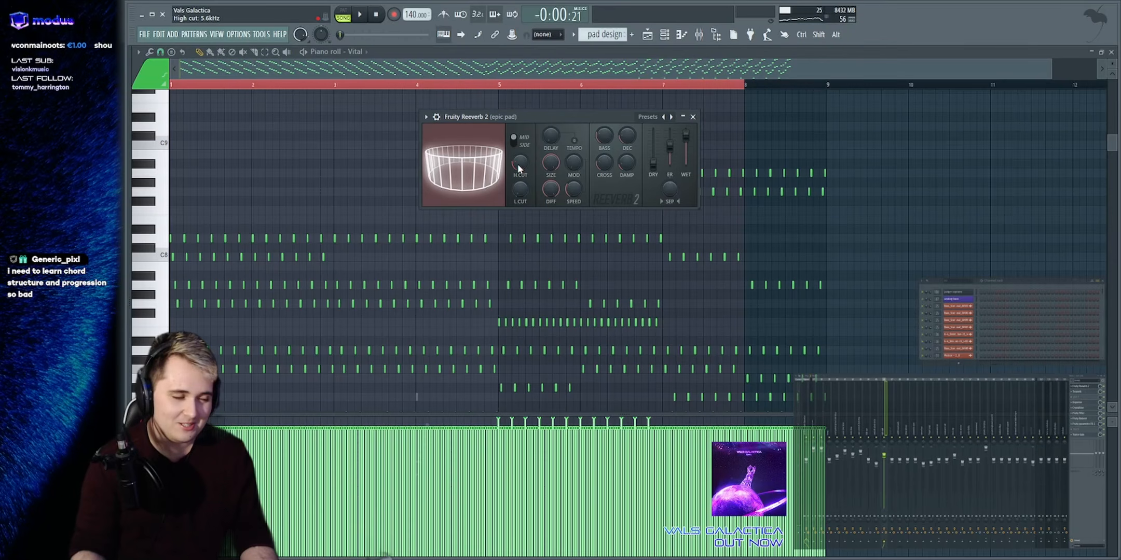
pyautogui.moveTo(528, 116); pyautogui.dragTo(597, 116)
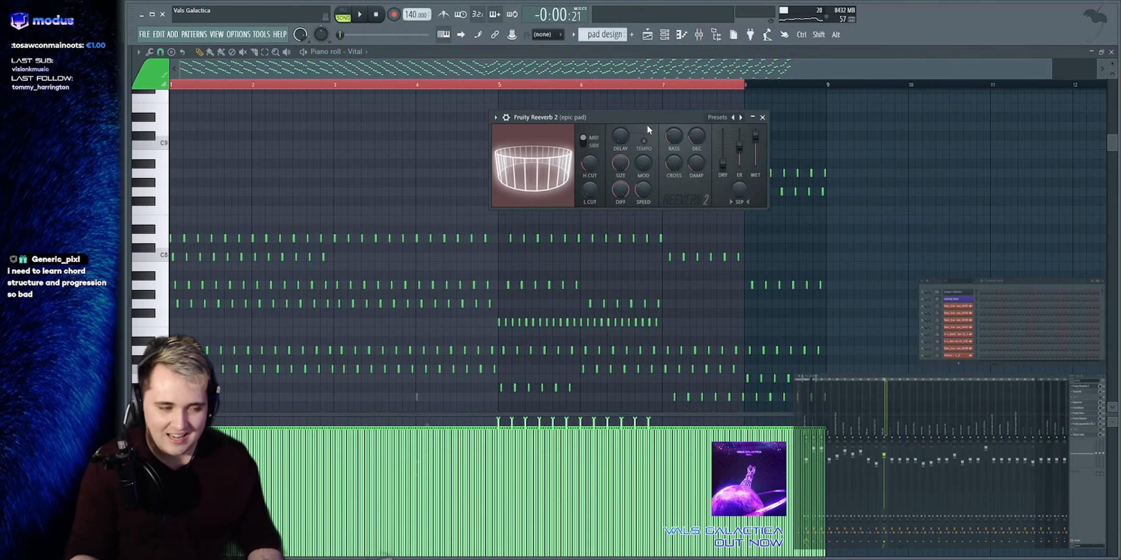
pyautogui.press('space')
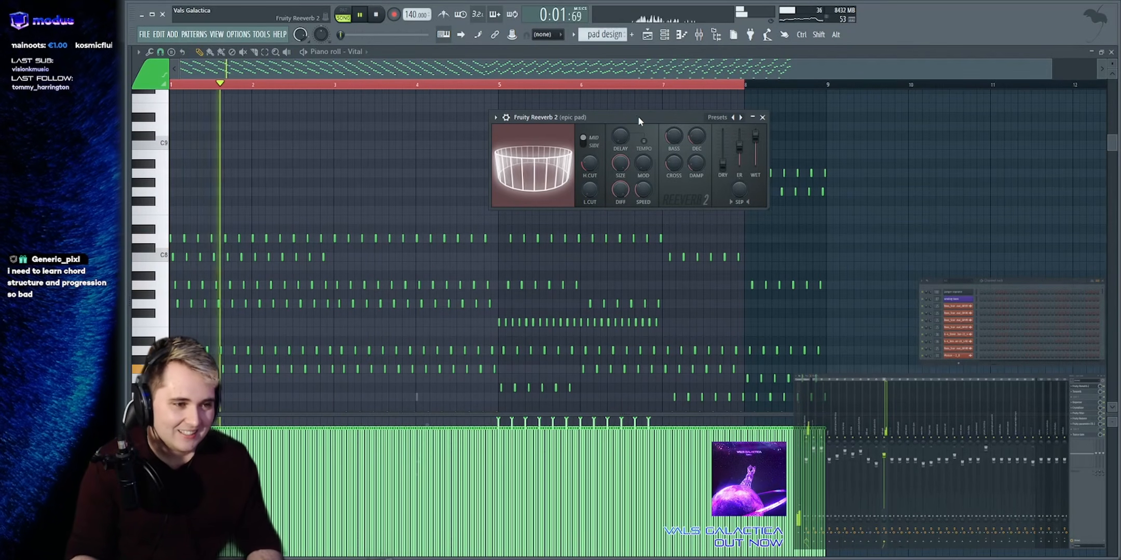
pyautogui.moveTo(637, 116); pyautogui.dragTo(502, 113)
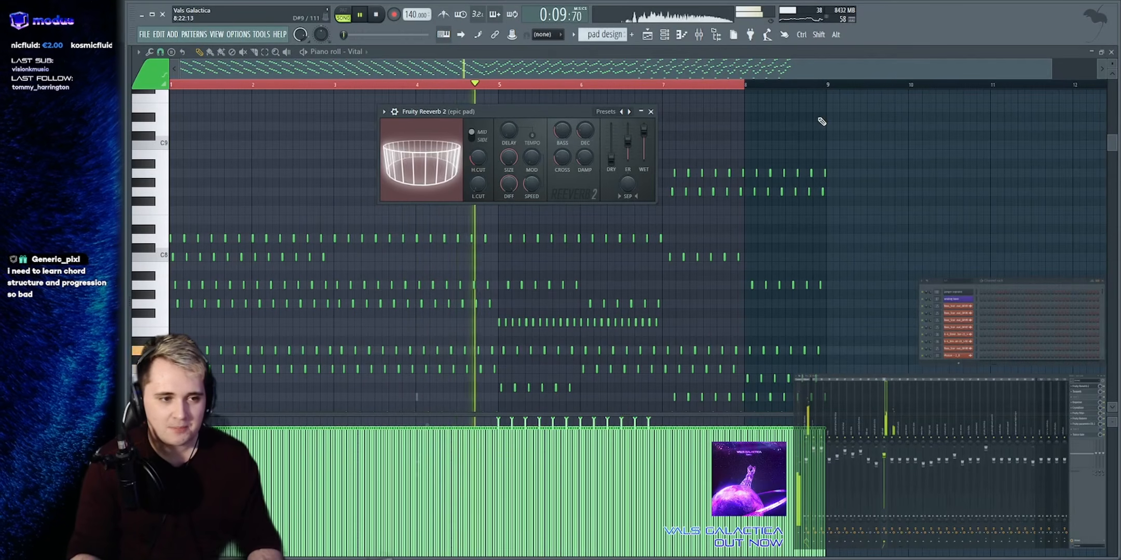
pyautogui.press('Escape')
pyautogui.press('space')
# View the epic pad's Toraverb with the Cristal Cave preset and its Crystallizer with Oct Crystal Shards, closing each afterwards
pyautogui.click(1079, 392)
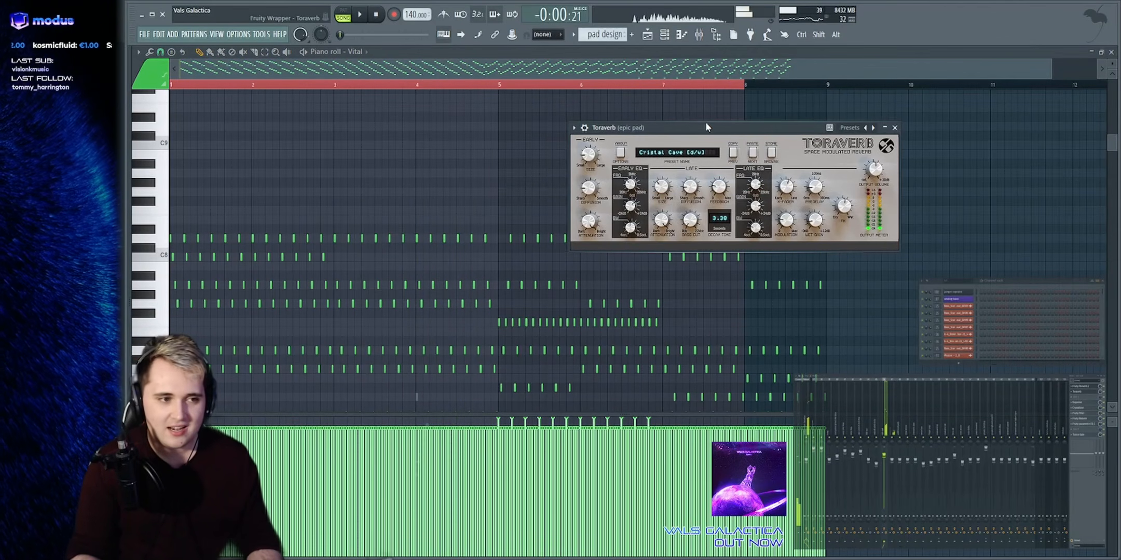
pyautogui.moveTo(705, 124)
pyautogui.mouseDown()
pyautogui.moveTo(608, 111)
pyautogui.moveTo(696, 131)
pyautogui.mouseUp()
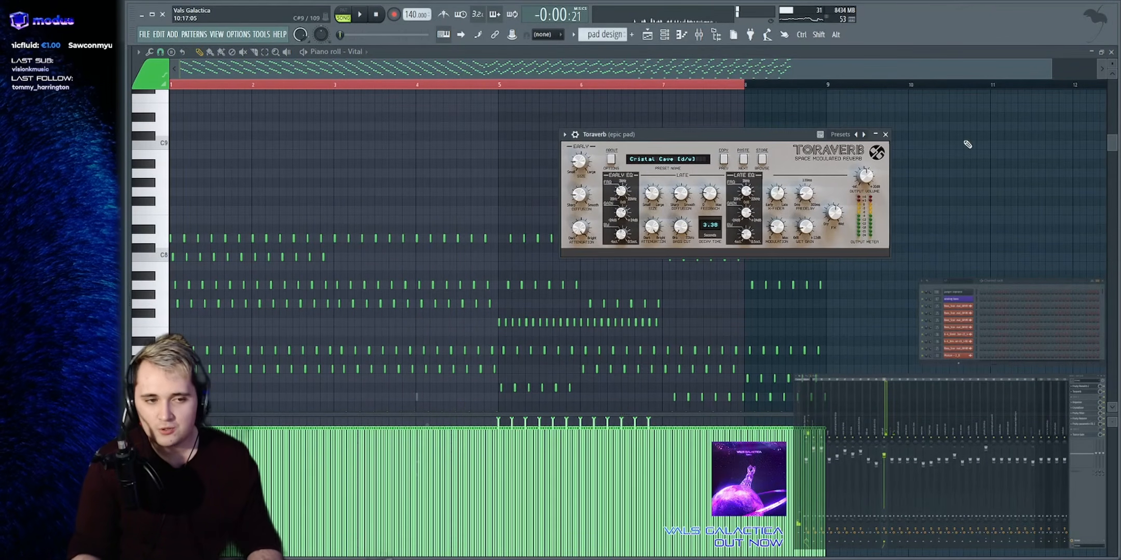
pyautogui.press('Escape')
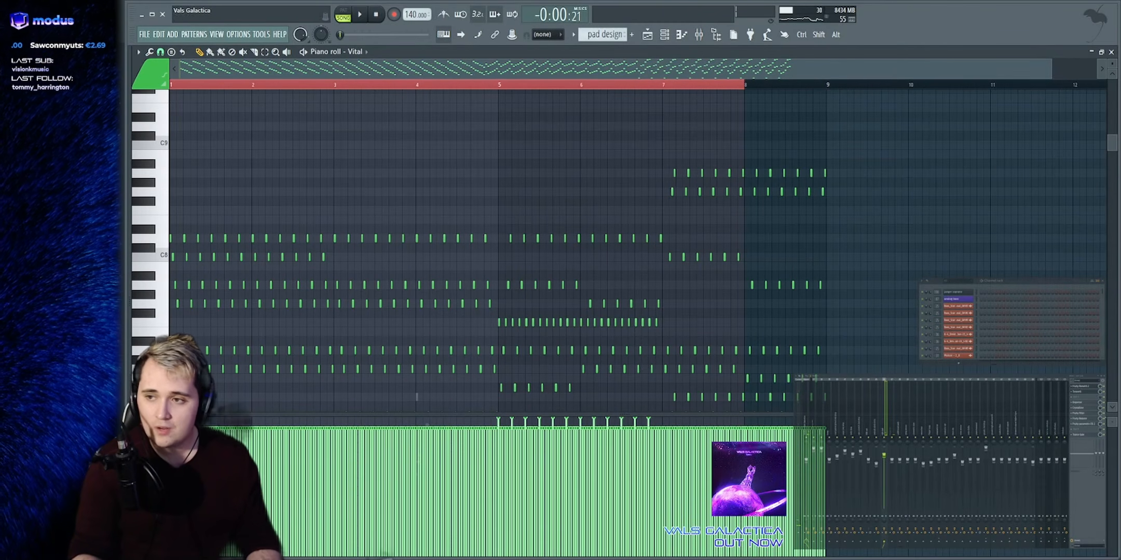
pyautogui.click(1080, 408)
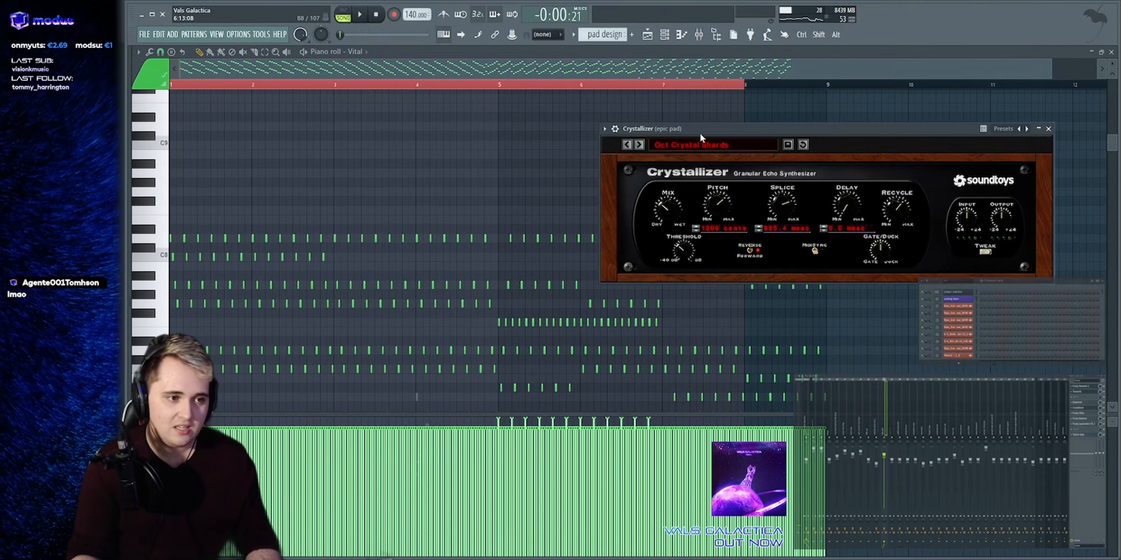
pyautogui.press('space')
pyautogui.press('Escape')
# Reopen the pad design pattern's Vital notes from the playlist and look over their high and low registers
pyautogui.press('F5')
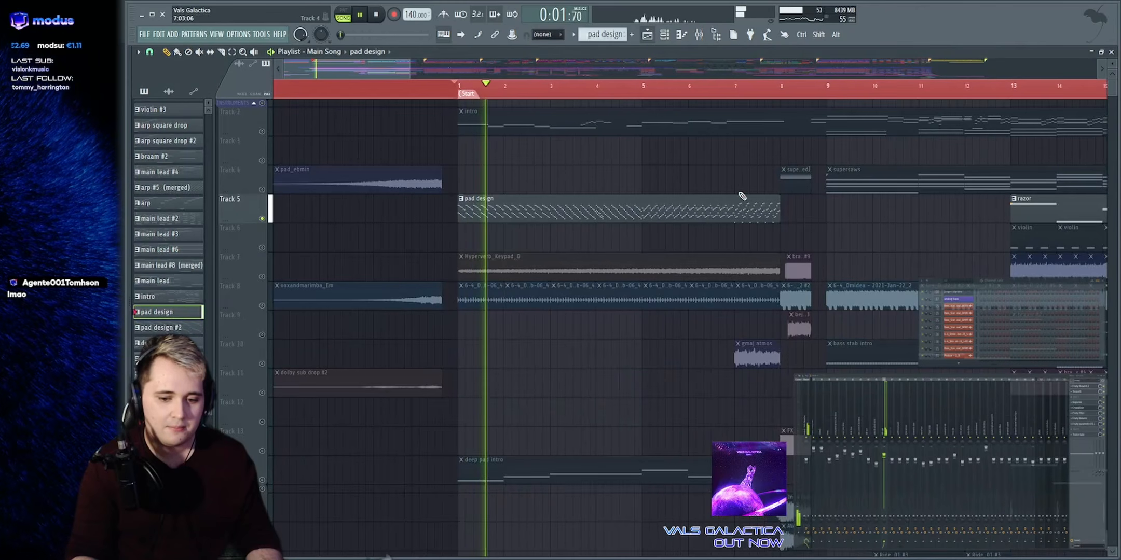
pyautogui.doubleClick(497, 207)
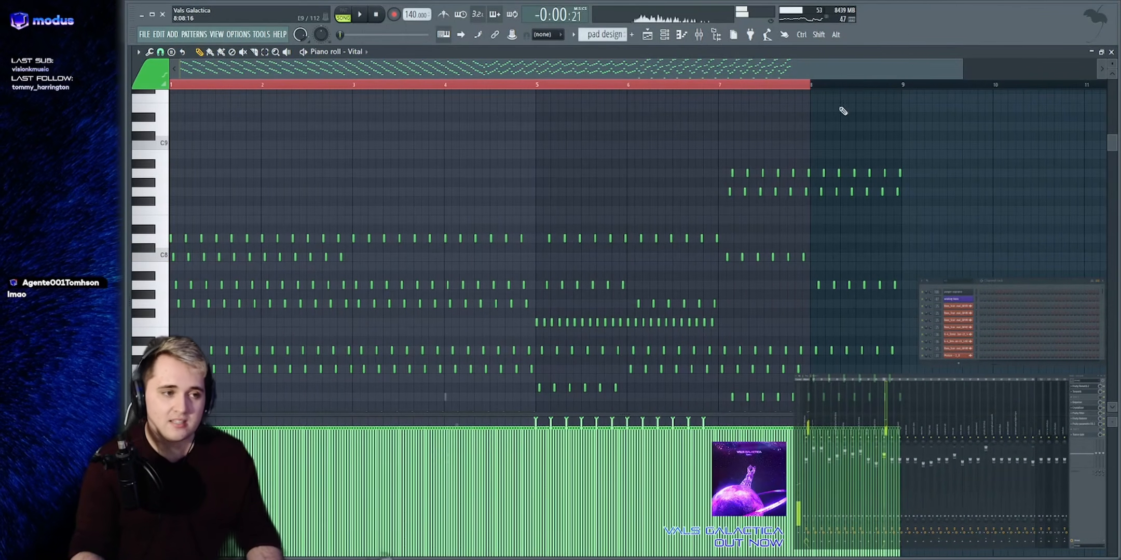
pyautogui.scroll(-6, 686, 168)
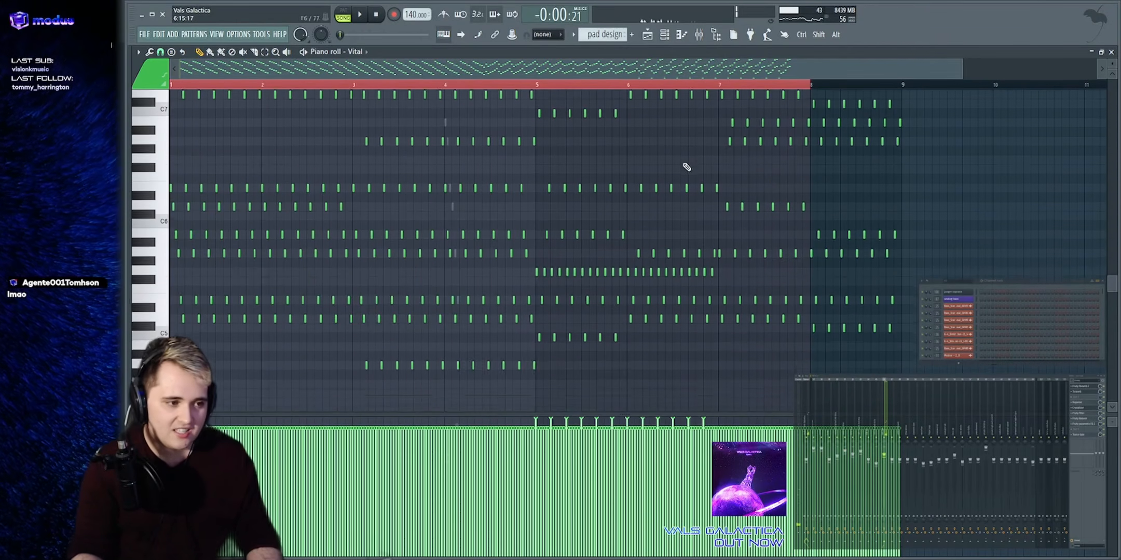
pyautogui.scroll(4, 574, 71)
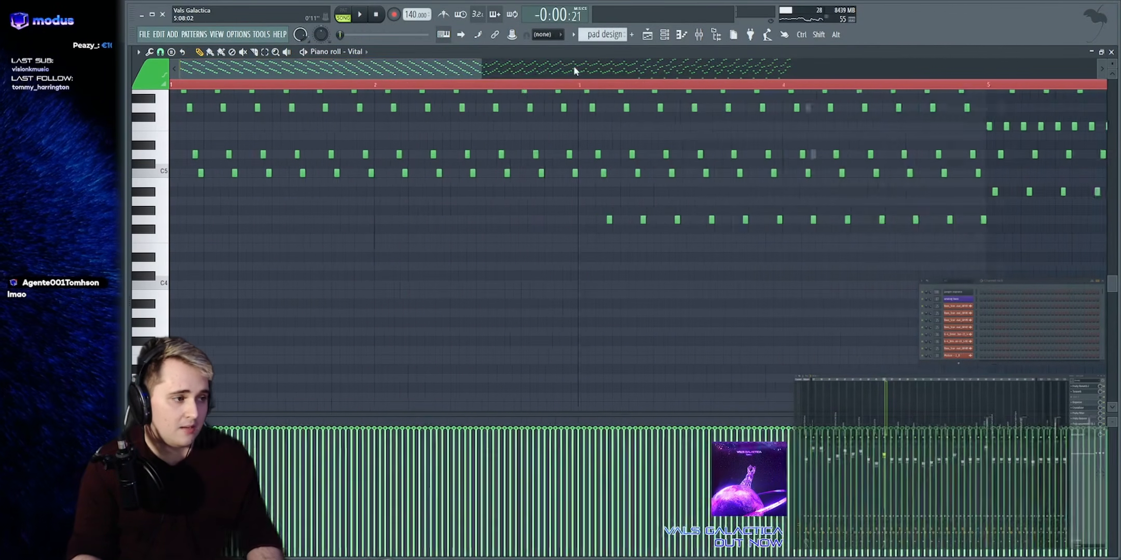
# Highlight the Vital notes of the first two bars, clear the selection, and play the pattern from its start
pyautogui.moveTo(644, 241); pyautogui.dragTo(125, 21)
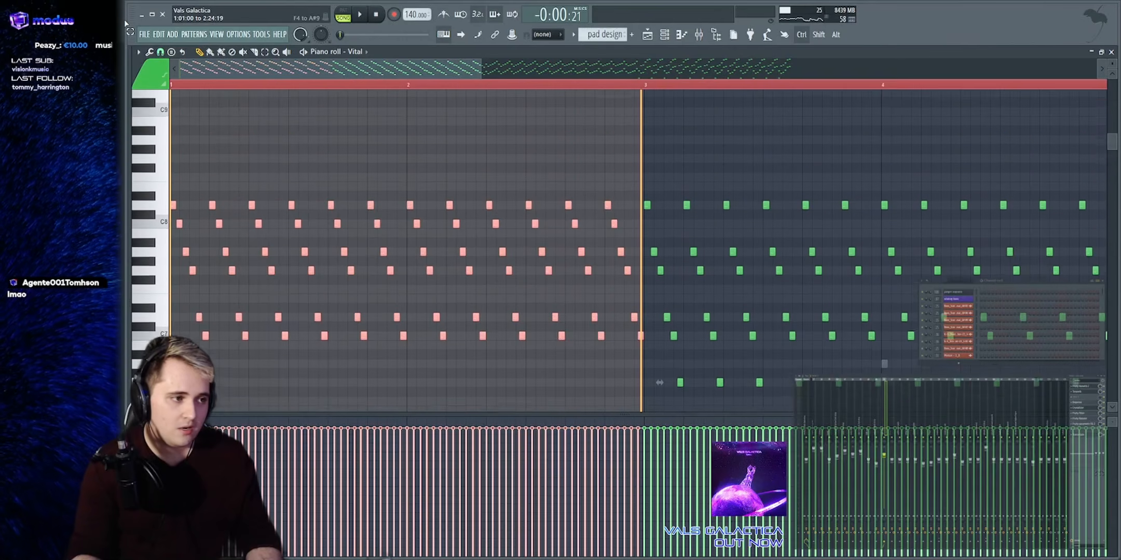
pyautogui.keyDown('ctrl'); pyautogui.click(468, 205); pyautogui.keyUp('ctrl')
pyautogui.scroll(-3, 373, 196)
pyautogui.press('space')
pyautogui.scroll(1, 279, 195)
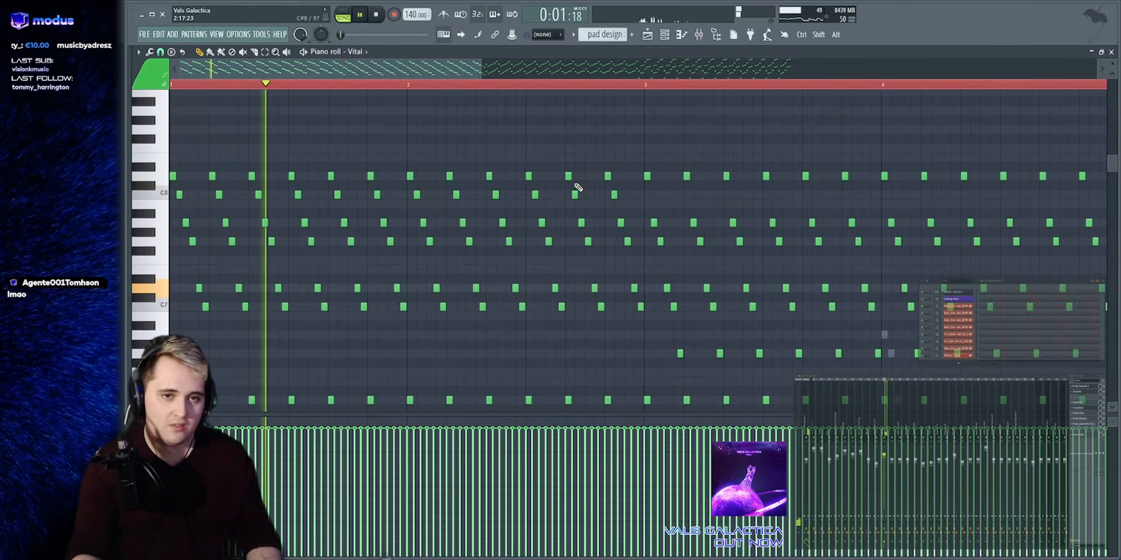
# Replay the pad design pattern while tracing its repeating descending note run at close range, ending on the whole pattern
pyautogui.press('space')
pyautogui.scroll(4, 386, 71)
pyautogui.moveTo(198, 217); pyautogui.dragTo(684, 226)
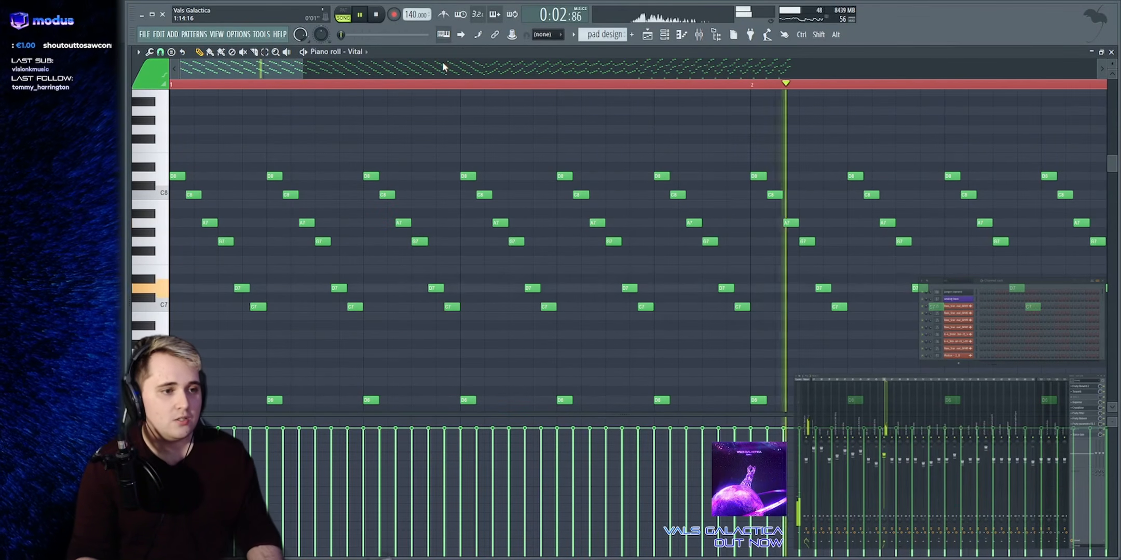
pyautogui.scroll(-5, 442, 63)
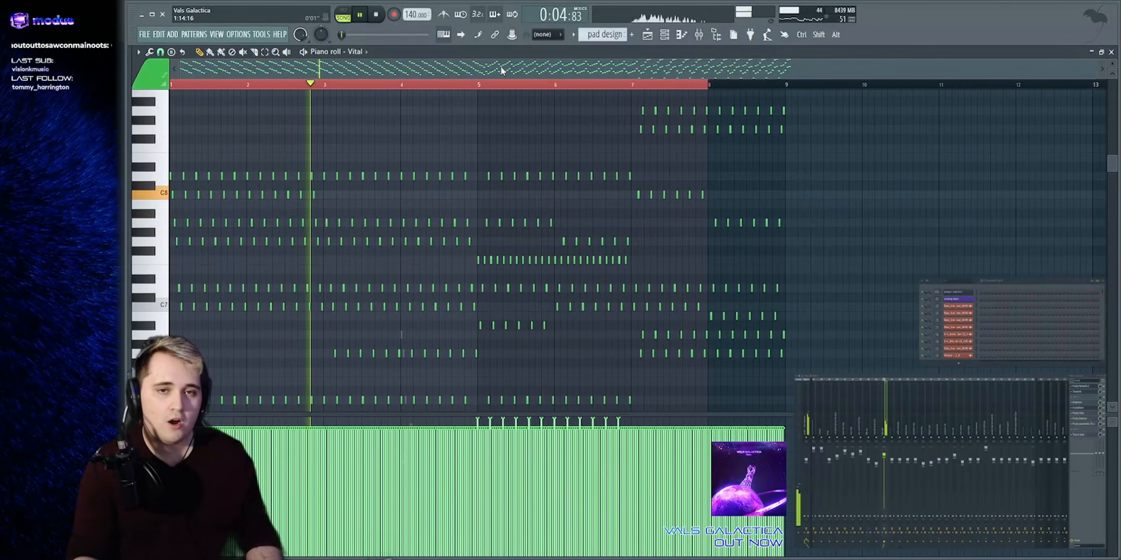
# Follow the lower Vital notes through the remaining bars, return to the playlist, and stop playback
pyautogui.scroll(-3, 375, 188)
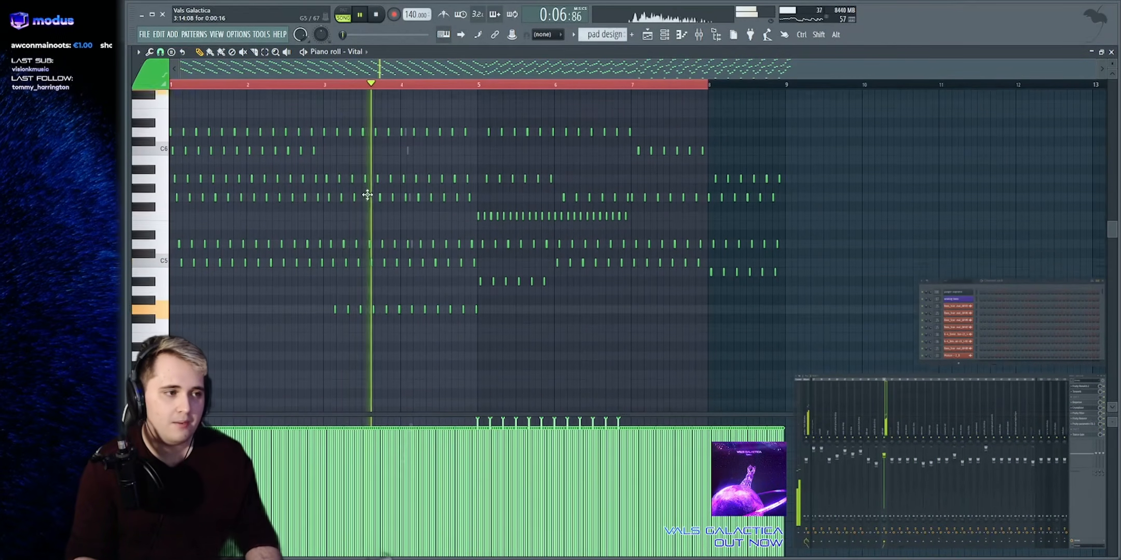
pyautogui.moveTo(317, 200); pyautogui.dragTo(478, 236)
pyautogui.keyDown('ctrl'); pyautogui.click(526, 225); pyautogui.keyUp('ctrl')
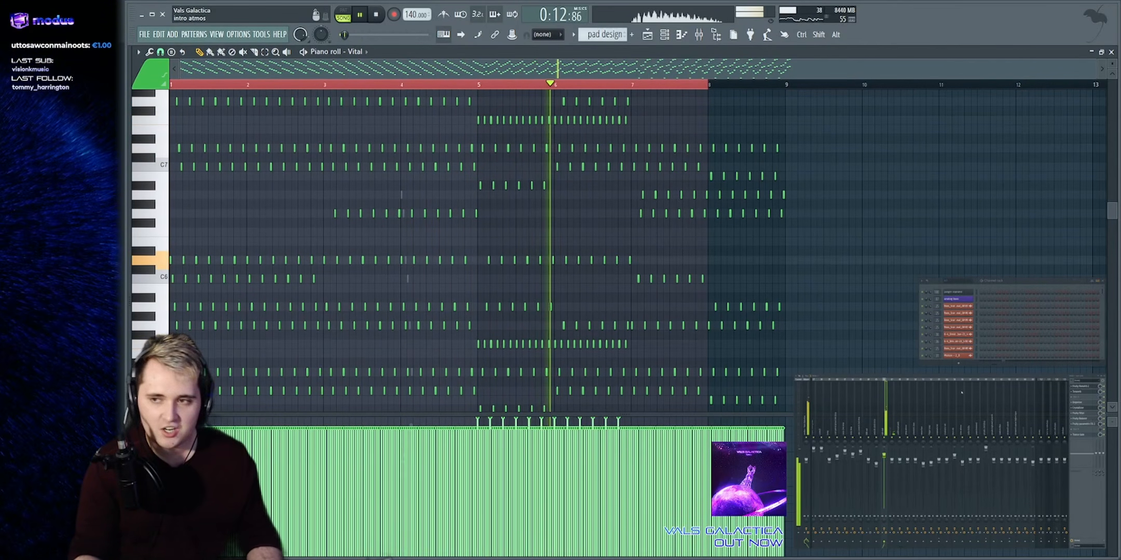
pyautogui.scroll(8, 945, 200)
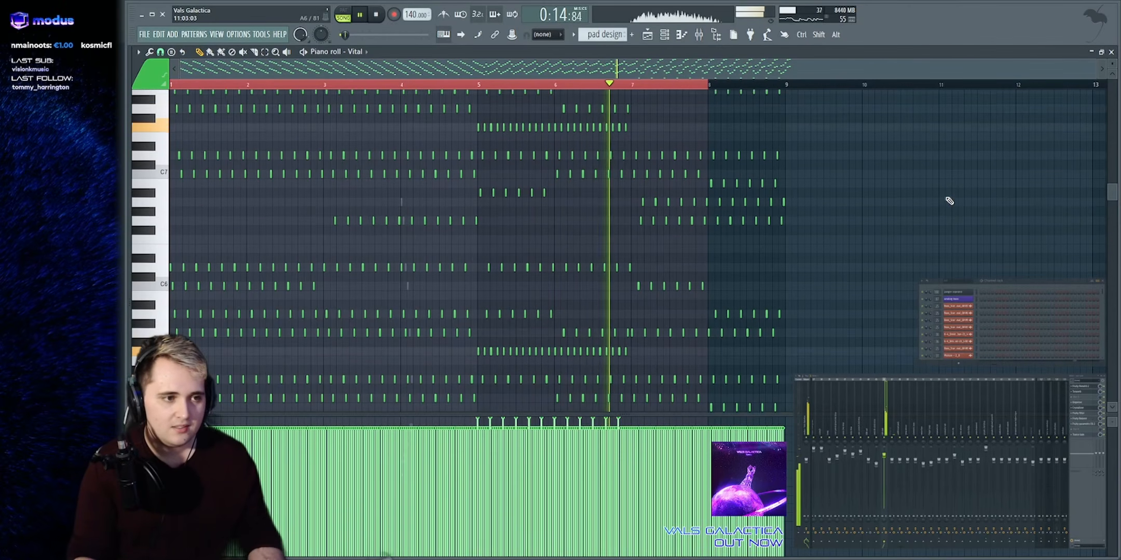
pyautogui.click(647, 41)
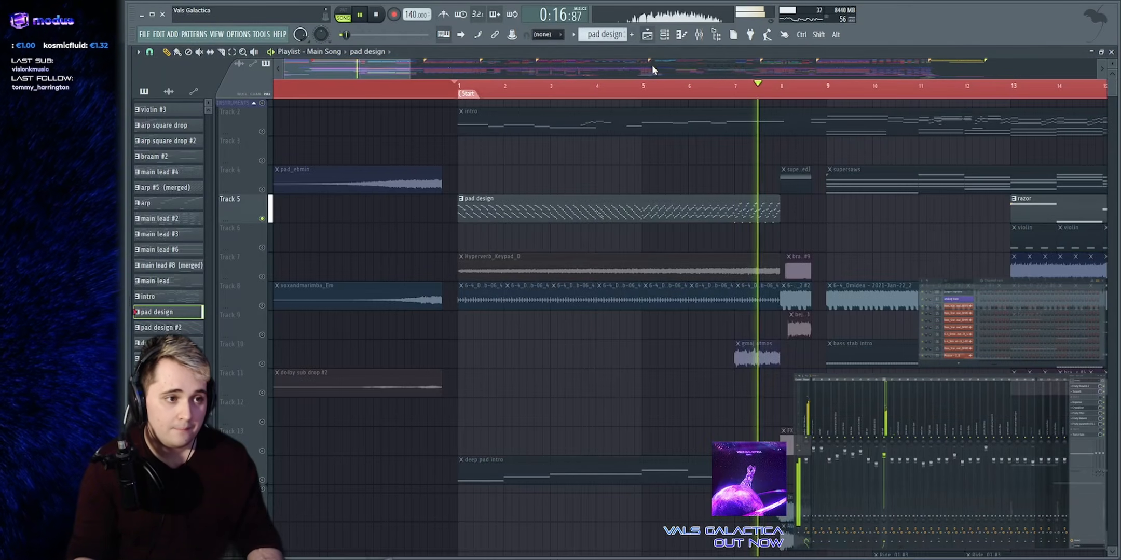
pyautogui.press('space')
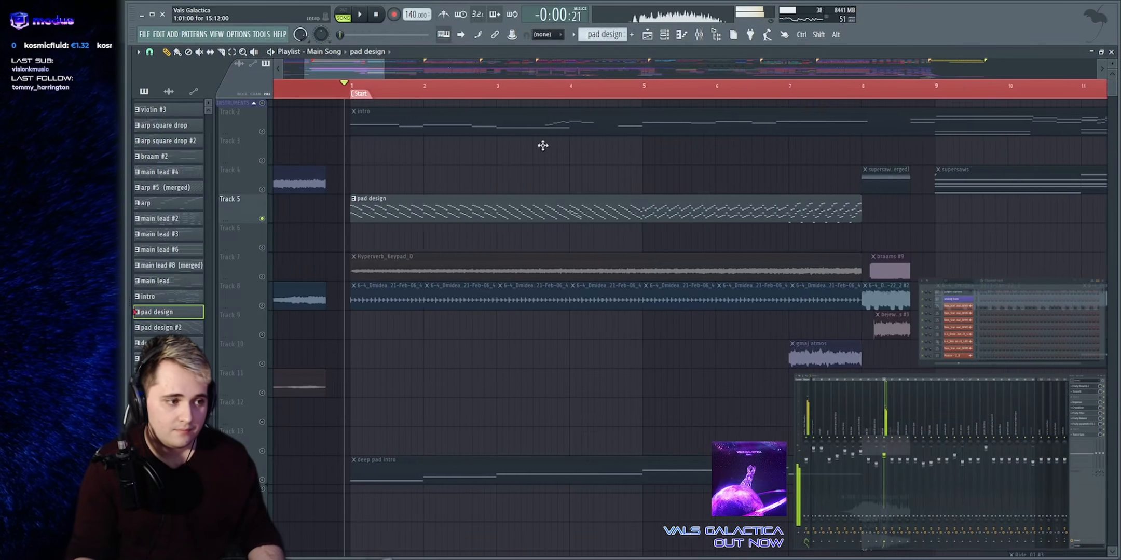
# Solo Track 7 and listen to the Hyperverb_Keypad_D clip from the Start marker, around bar 5, and just before bar 7
pyautogui.rightClick(262, 277)
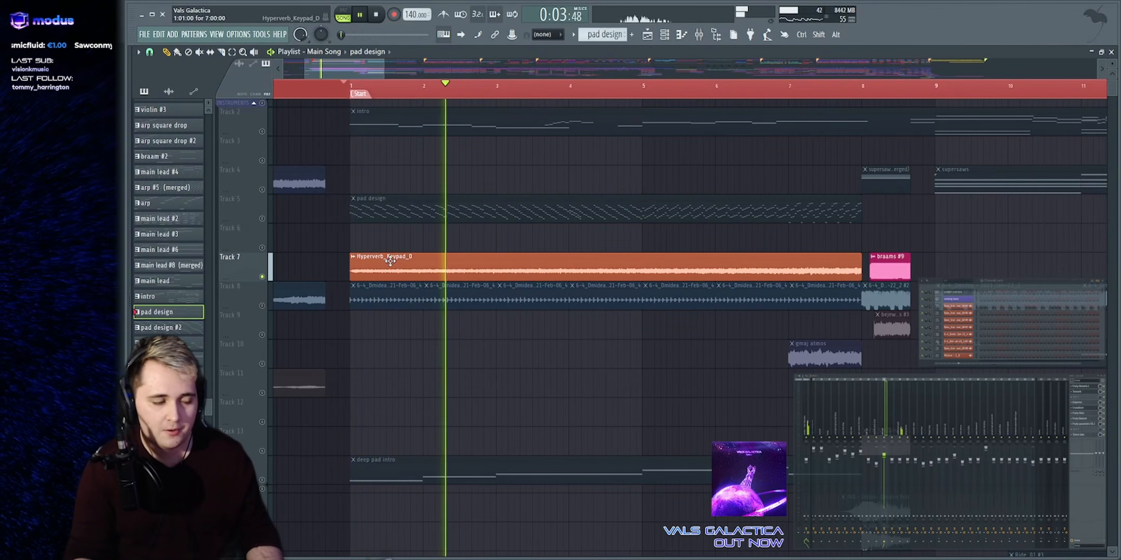
pyautogui.click(647, 93)
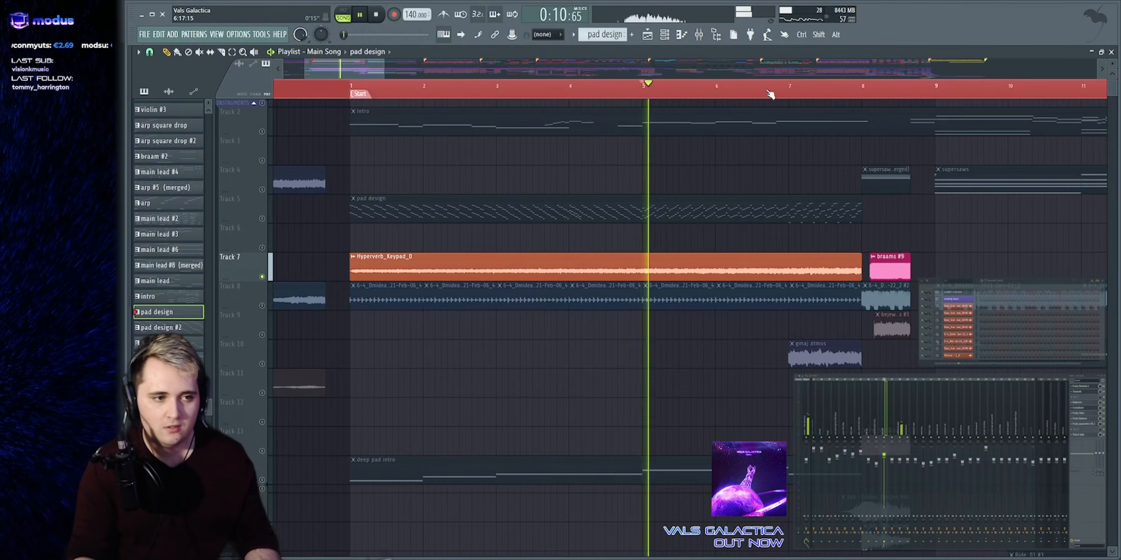
pyautogui.click(771, 94)
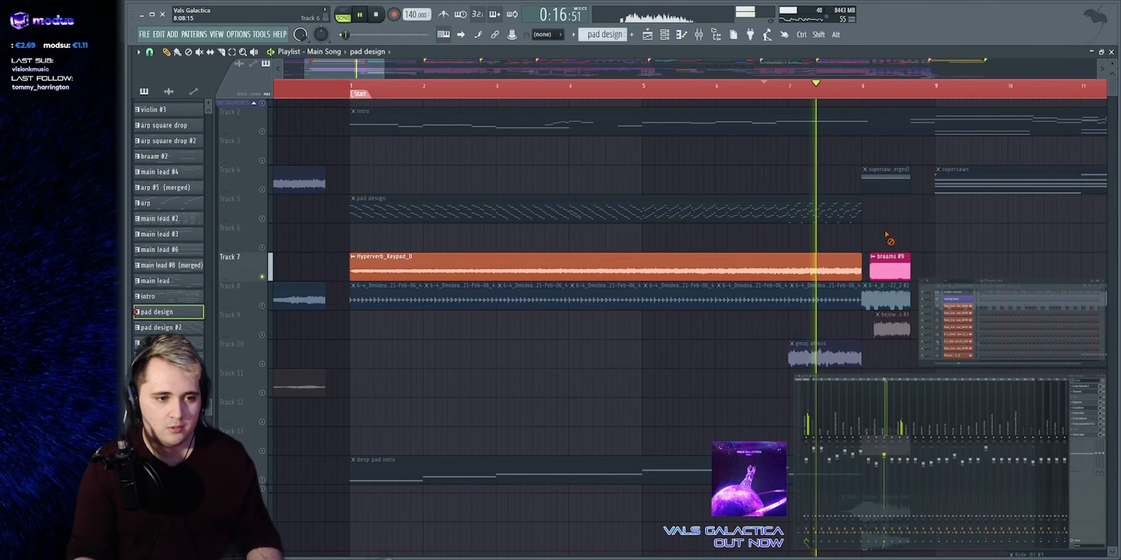
# Solo Track 8 and listen to its Dmidea clips from the Start marker, midway through bar 4, and early in bar 5
pyautogui.rightClick(262, 306)
pyautogui.press('space')
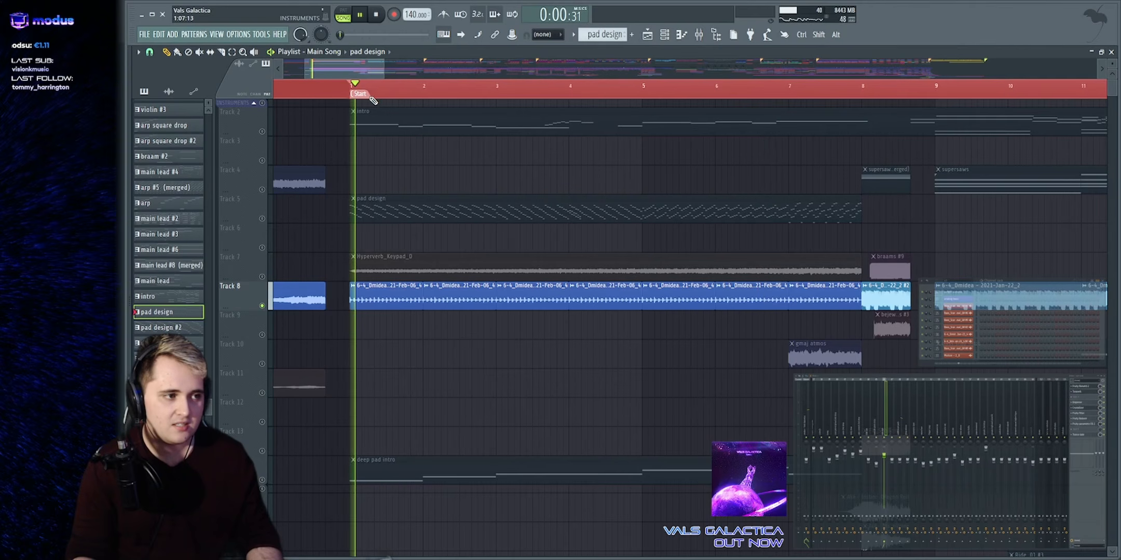
pyautogui.click(610, 92)
pyautogui.click(667, 92)
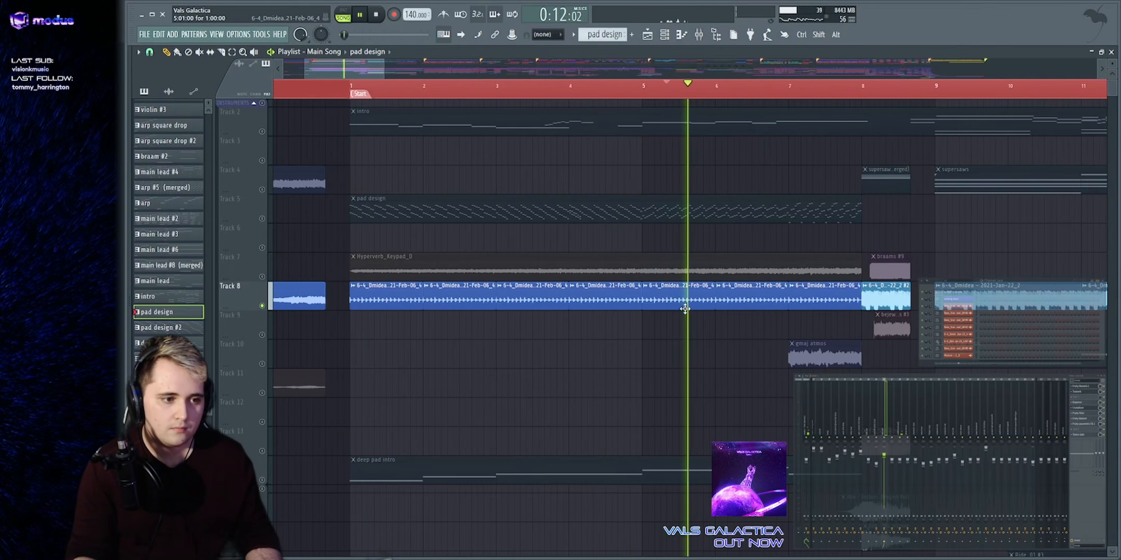
# Examine the arrangement through the Verse, 1st Buildup and 1st Drop sections, and return to the intro to hear Track 8 again
pyautogui.scroll(-4, 511, 88)
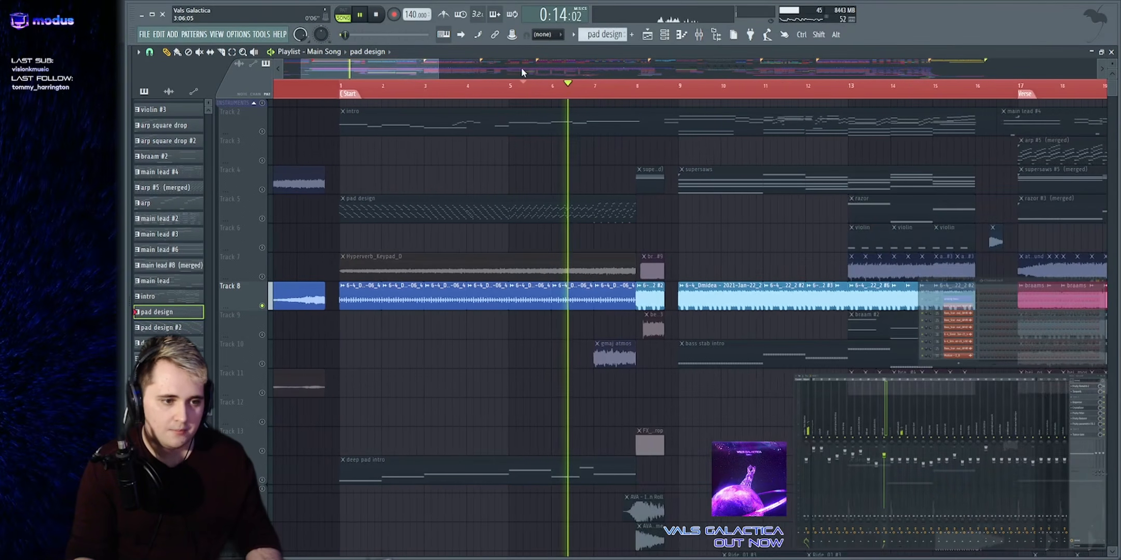
pyautogui.scroll(-2, 520, 66)
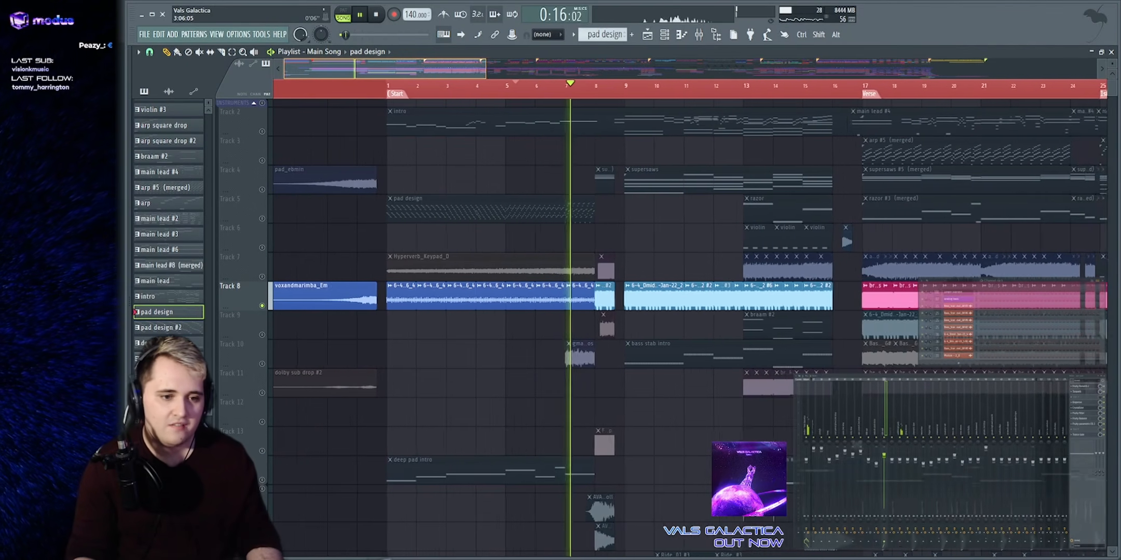
pyautogui.scroll(-1, 520, 68)
pyautogui.scroll(5, 529, 68)
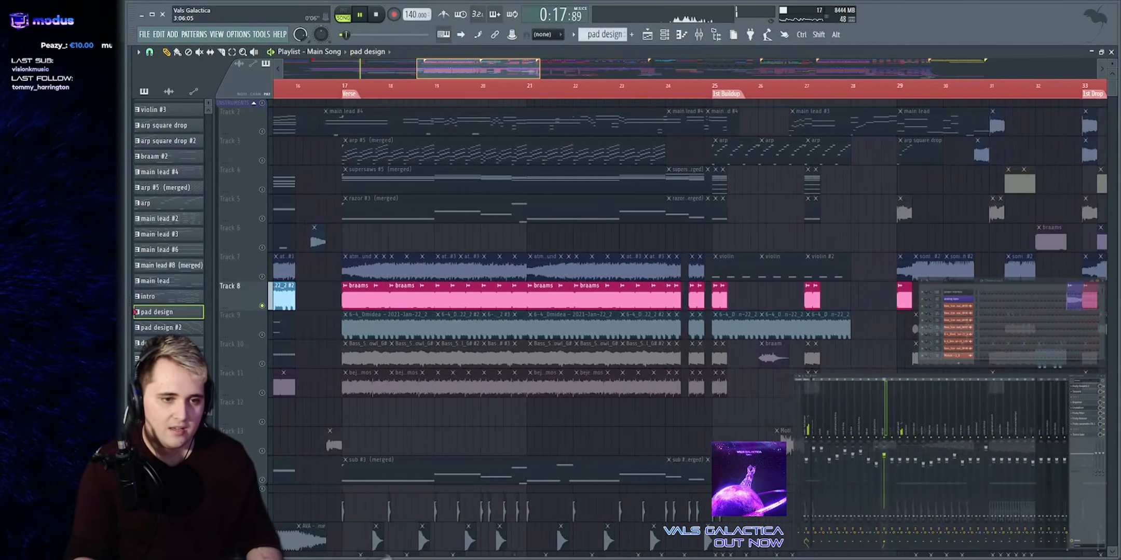
pyautogui.press('space')
pyautogui.scroll(-3, 529, 68)
pyautogui.scroll(4, 566, 67)
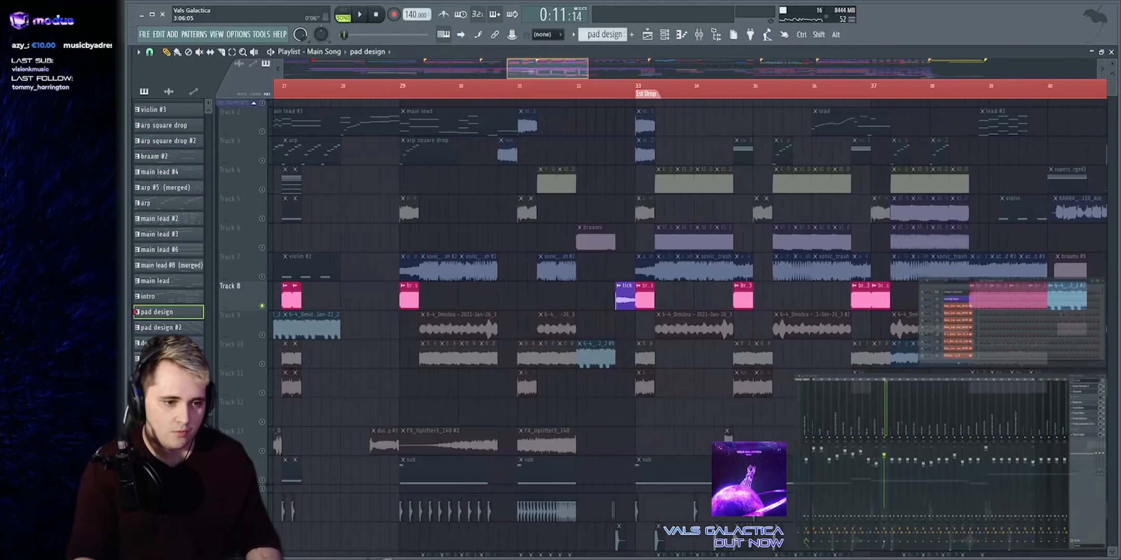
pyautogui.scroll(2, 568, 67)
pyautogui.scroll(-6, 568, 68)
pyautogui.press('space')
pyautogui.scroll(3, 352, 68)
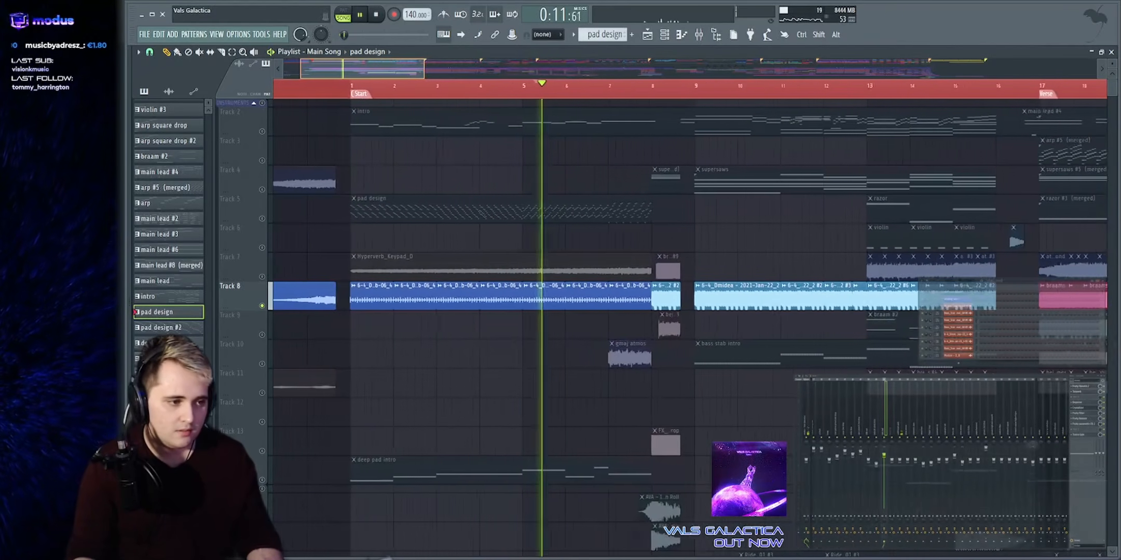
pyautogui.scroll(2, 353, 68)
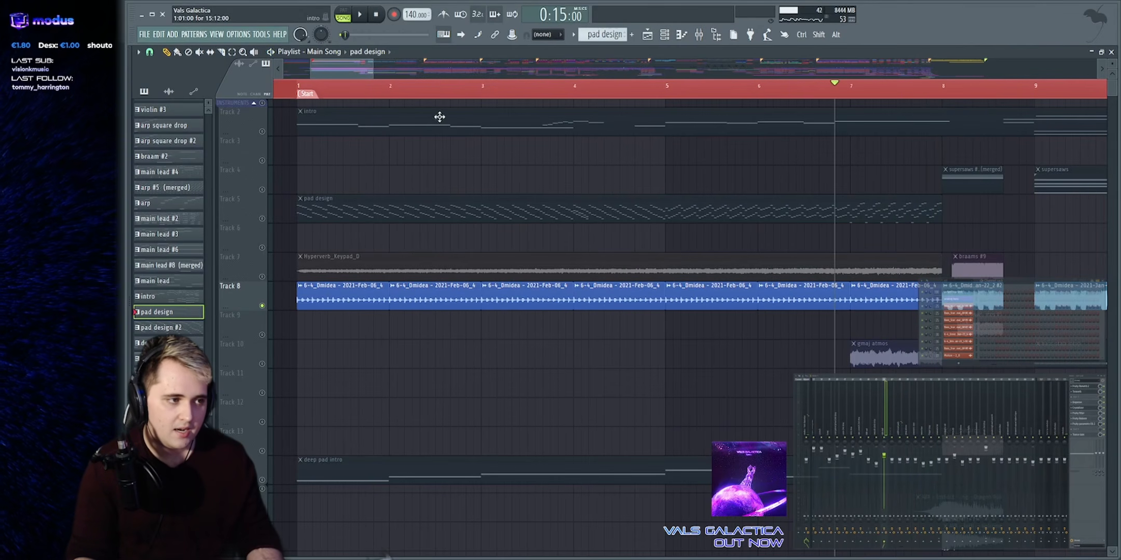
# Solo Track 14 and listen to the deep pad intro clip from the Start marker and from partway through bar 4
pyautogui.rightClick(262, 481)
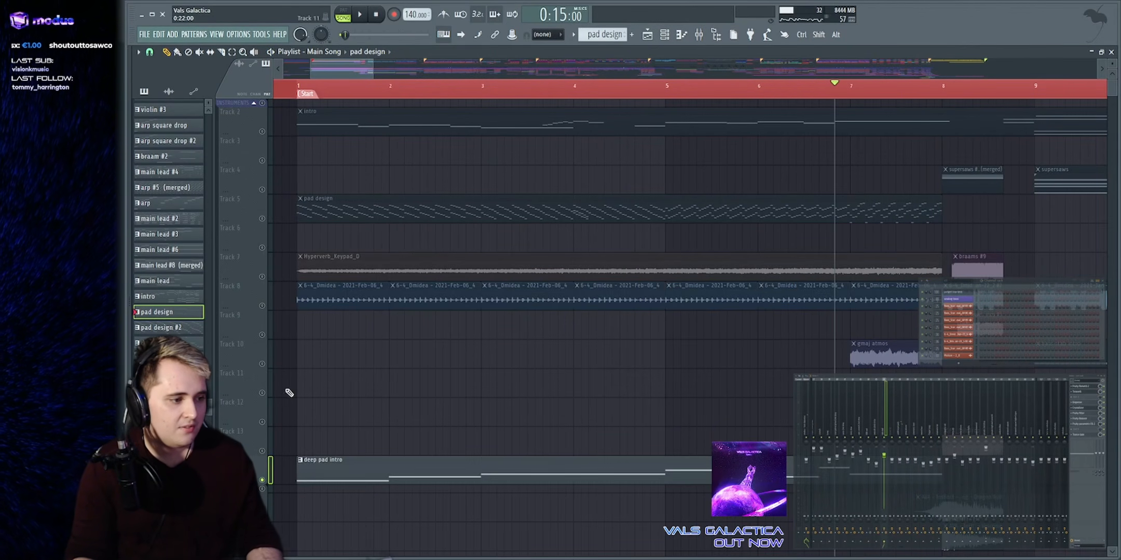
pyautogui.scroll(-5, 341, 203)
pyautogui.press('space')
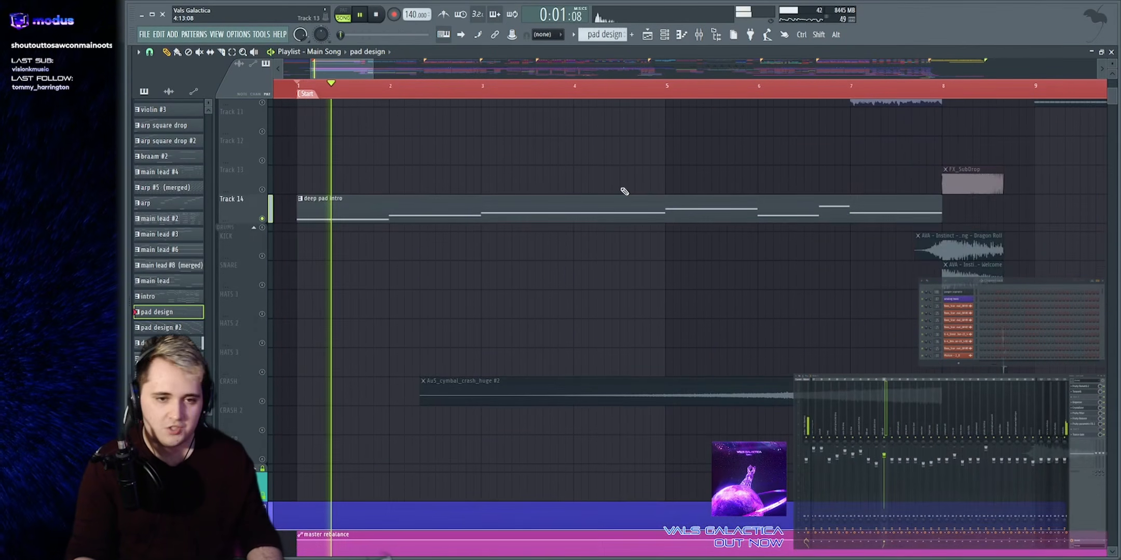
pyautogui.click(603, 86)
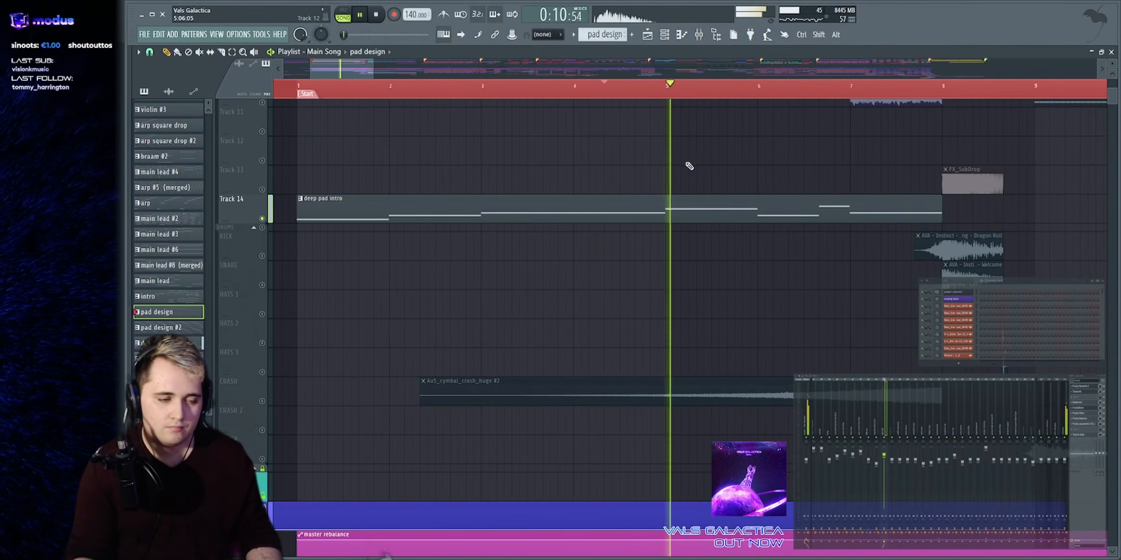
# Find the Au5_cymbal_crash_huge #2 clip on the CRASH track, select it to point it out, and clear the selection
pyautogui.scroll(-7, 727, 214)
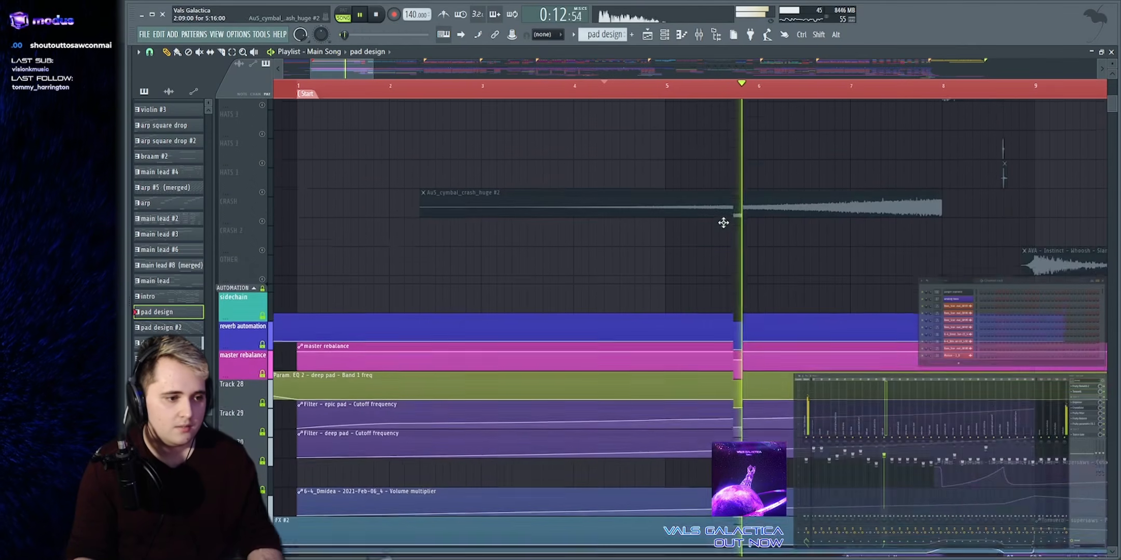
pyautogui.scroll(2, 721, 220)
pyautogui.moveTo(405, 249); pyautogui.dragTo(959, 253)
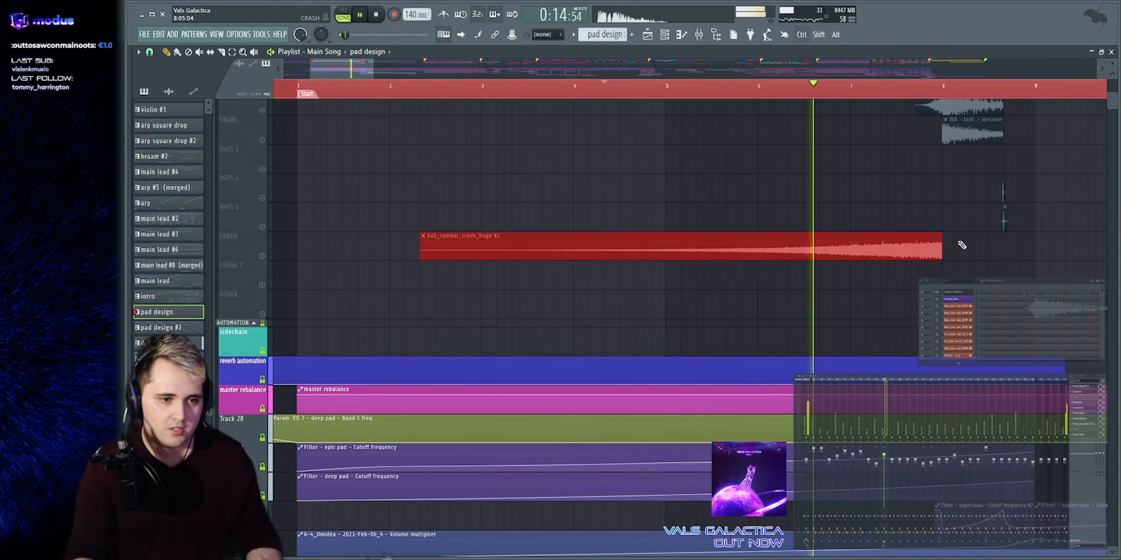
pyautogui.keyDown('ctrl'); pyautogui.click(960, 243); pyautogui.keyUp('ctrl')
# Listen to the KICK and SNARE impact clips around bar 8, and solo Track 13 to hear FX_SubDrop there
pyautogui.scroll(6, 840, 192)
pyautogui.rightClick(261, 285)
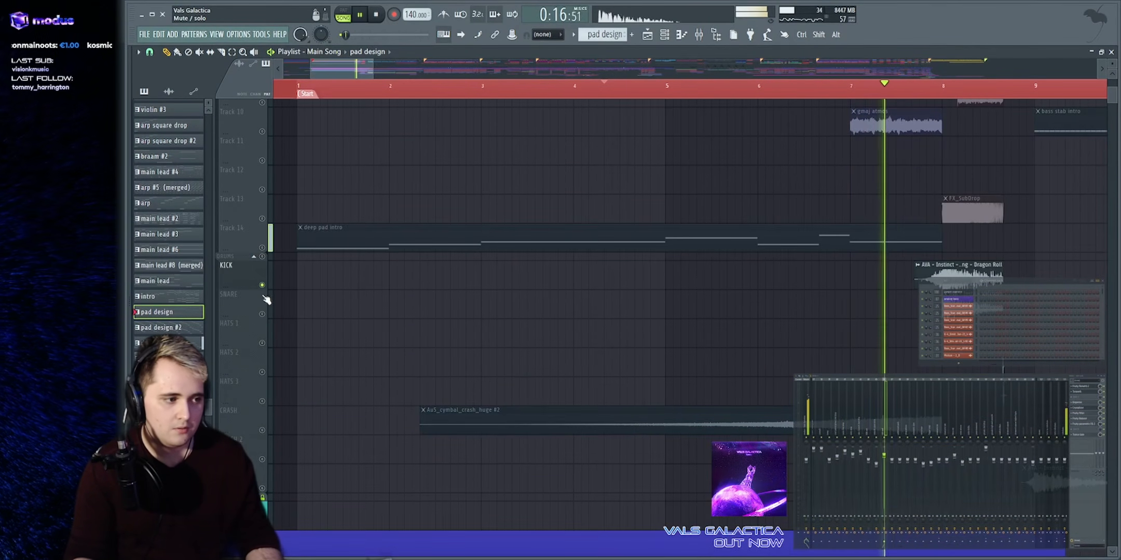
pyautogui.click(262, 314)
pyautogui.hscroll(4, 753, 87)
pyautogui.scroll(3, 754, 87)
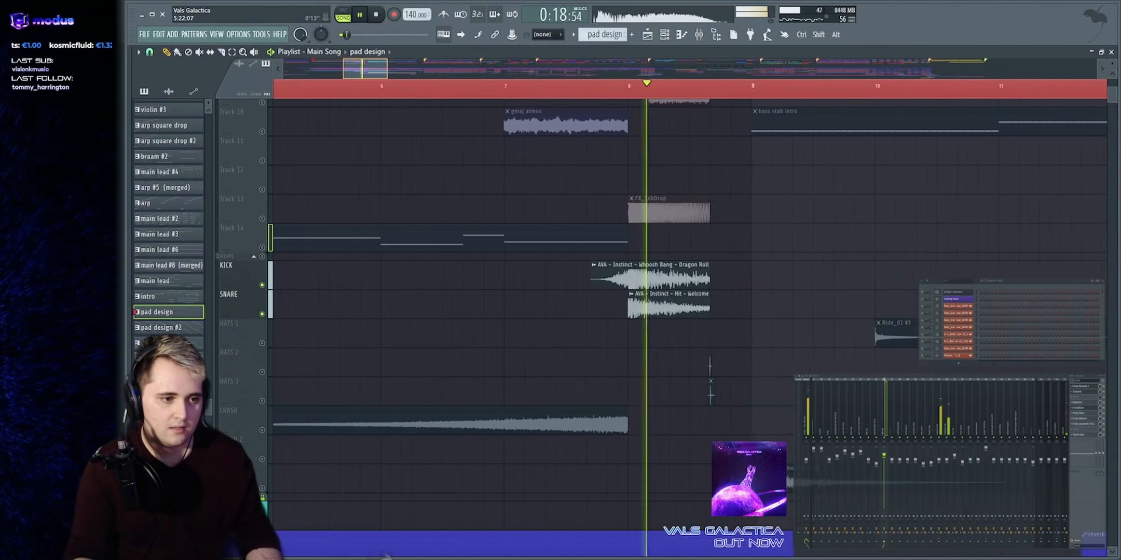
pyautogui.rightClick(262, 219)
pyautogui.press('space')
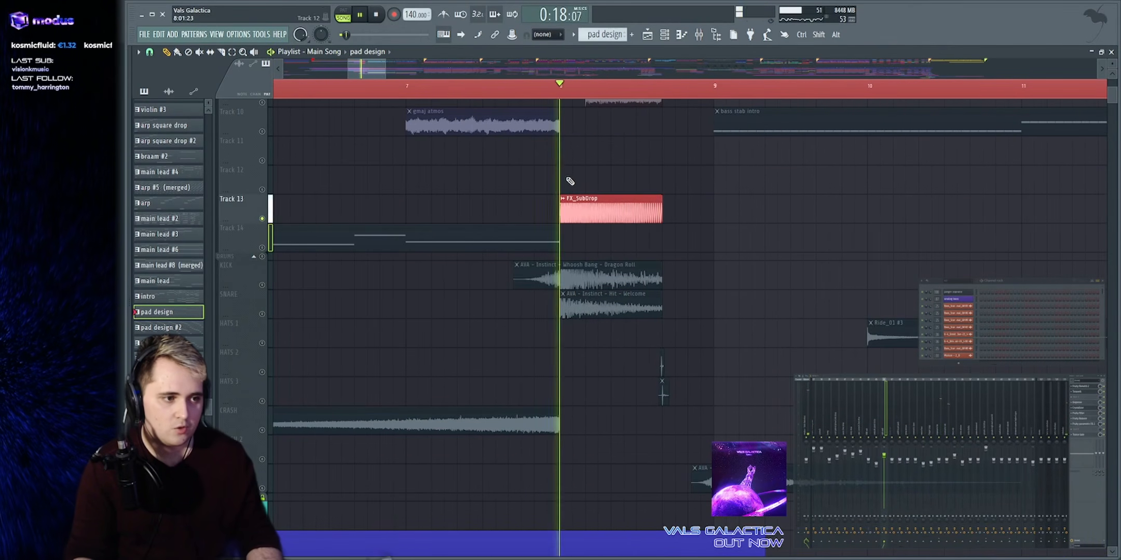
# Solo Track 8 and listen to its 2021-Jan-22_2 Dmidea clips from bar 8 onward into bar 12
pyautogui.scroll(3, 570, 181)
pyautogui.rightClick(263, 249)
pyautogui.press('space')
pyautogui.press('space')
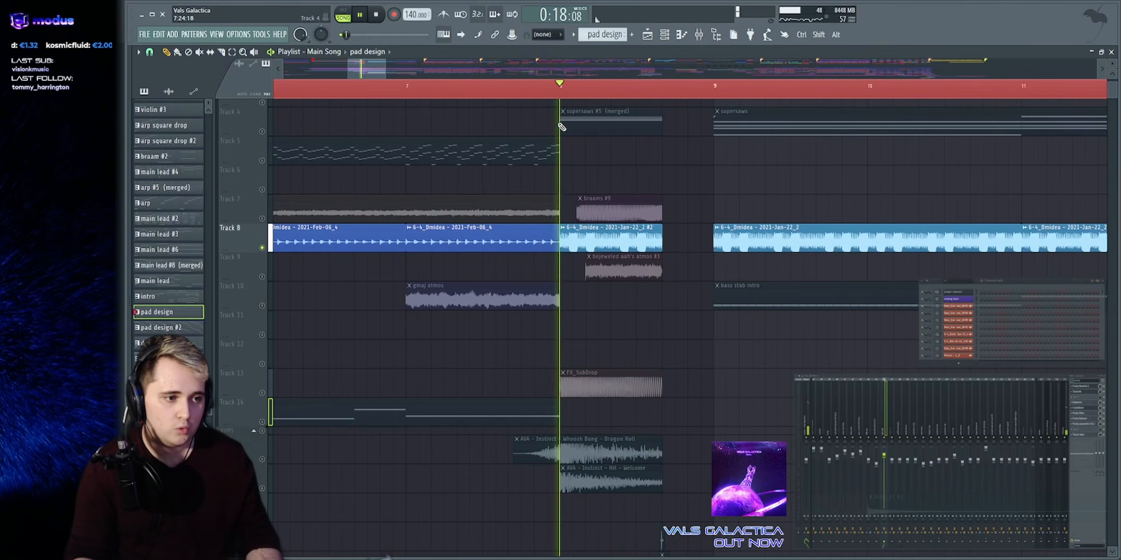
pyautogui.hscroll(3, 668, 307)
pyautogui.scroll(2, 664, 306)
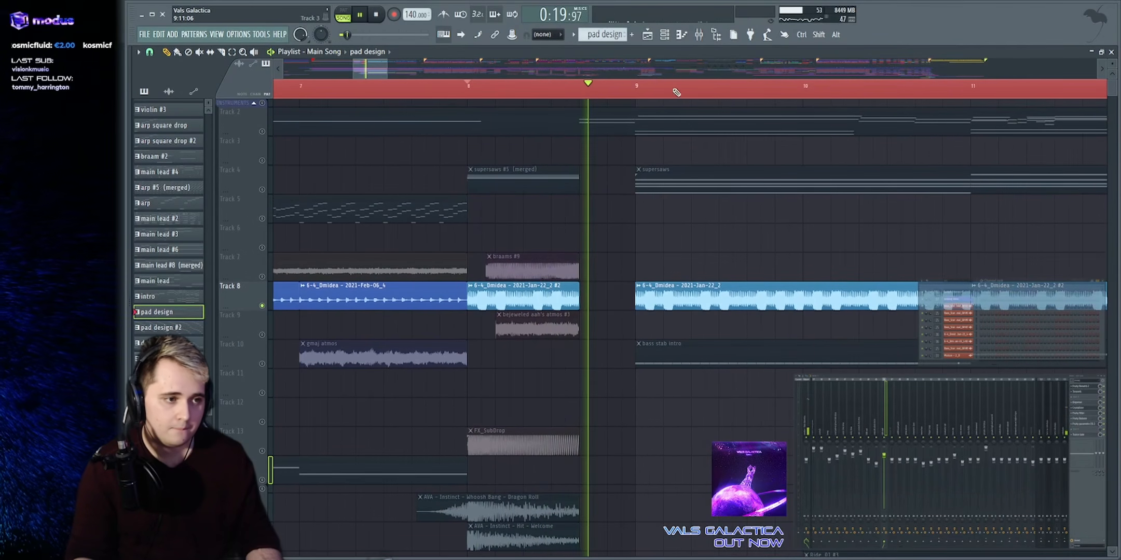
pyautogui.moveTo(369, 69); pyautogui.dragTo(392, 69)
pyautogui.moveTo(472, 295); pyautogui.dragTo(926, 297)
pyautogui.rightClick(989, 297)
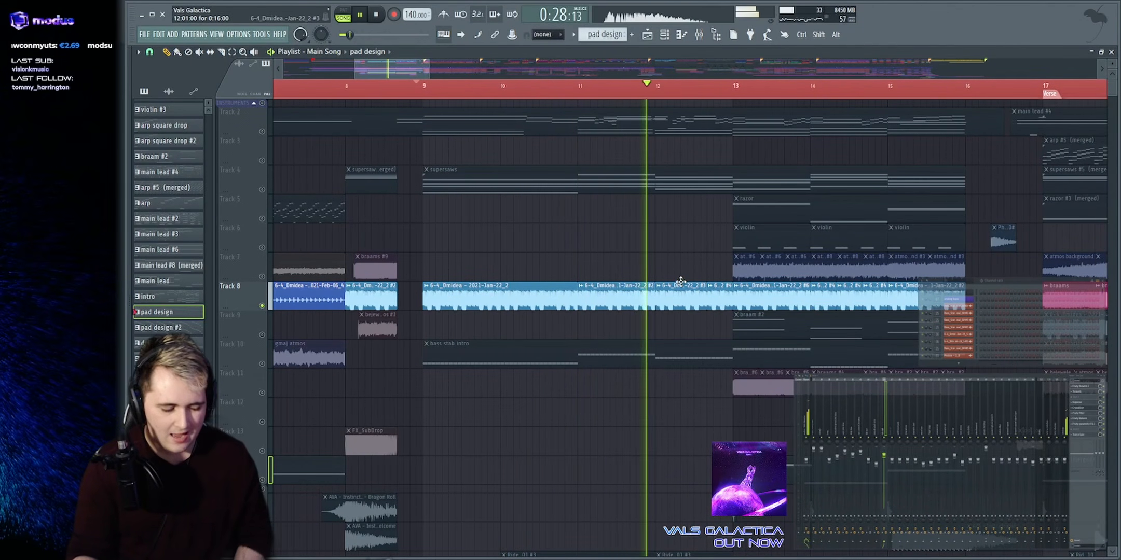
# Highlight and deselect Track 8's clips from bar 9 to 13, and replay them from just before bars 9 and 13
pyautogui.moveTo(449, 284); pyautogui.dragTo(608, 297)
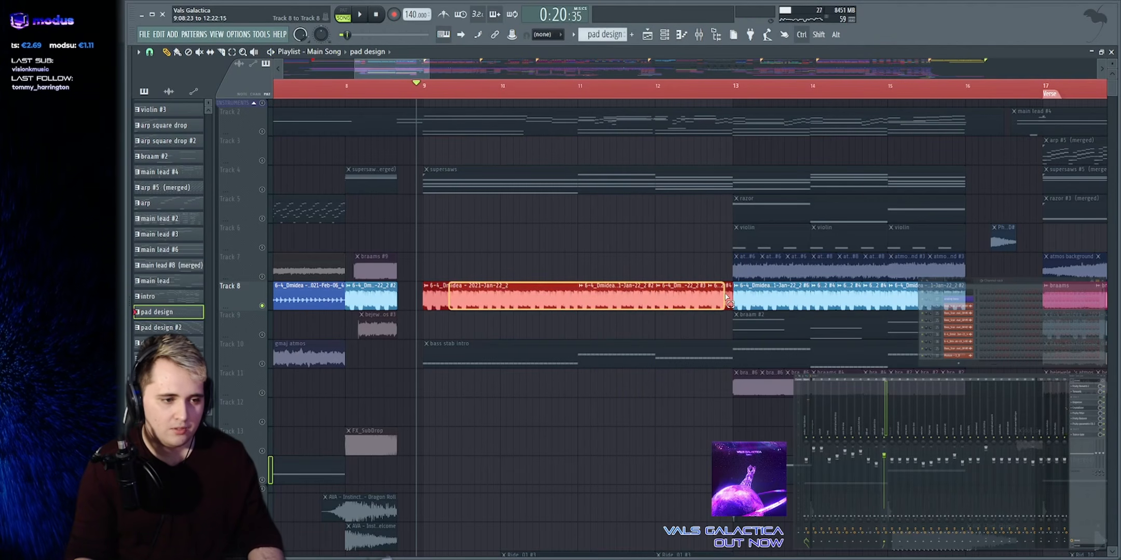
pyautogui.moveTo(726, 297); pyautogui.dragTo(728, 298)
pyautogui.keyDown('ctrl'); pyautogui.click(674, 252); pyautogui.keyUp('ctrl')
pyautogui.press('space')
pyautogui.press('space')
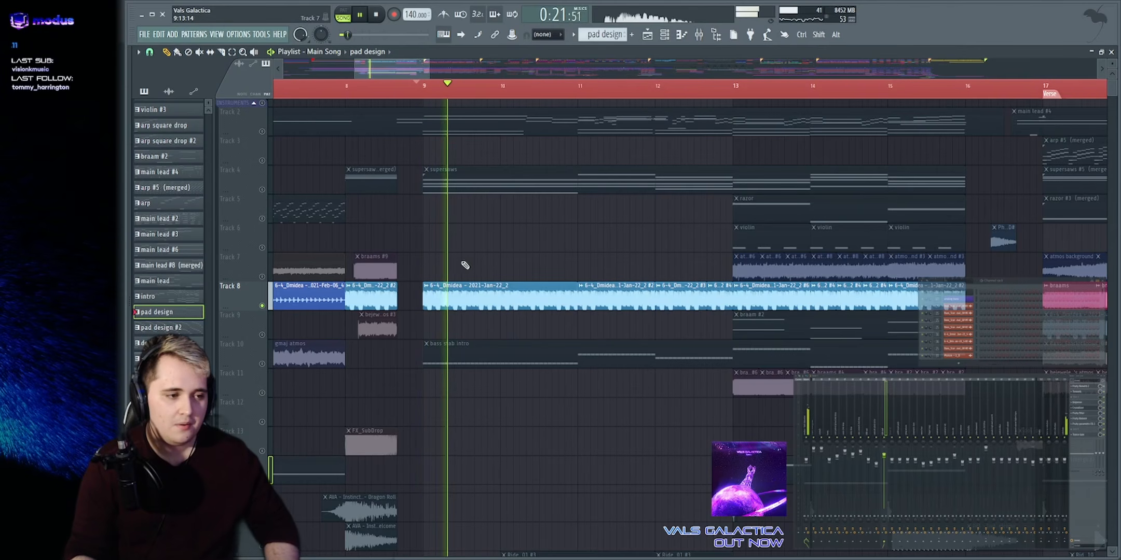
pyautogui.moveTo(459, 296); pyautogui.dragTo(459, 295)
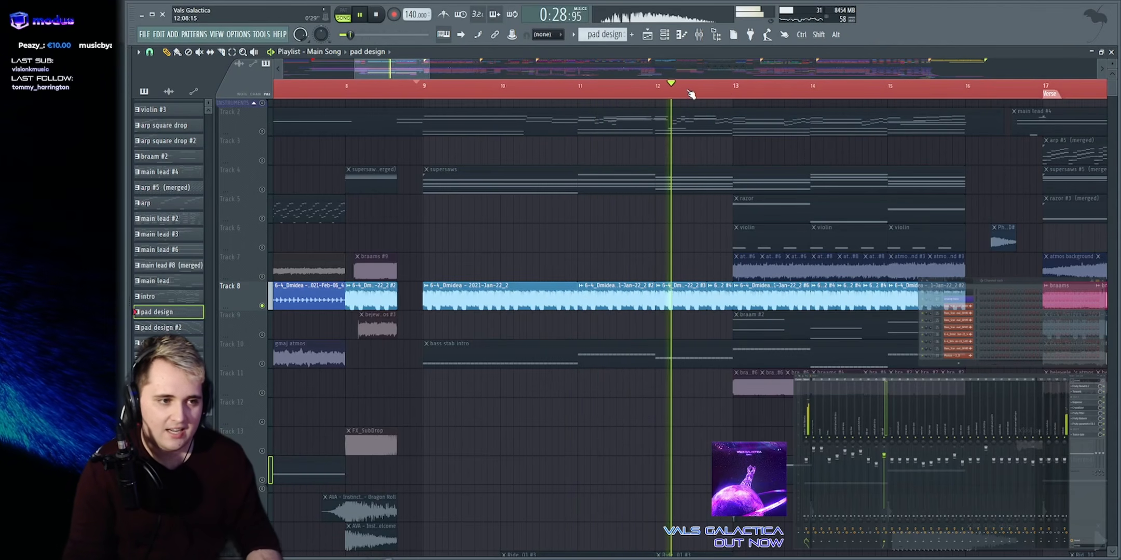
pyautogui.click(724, 88)
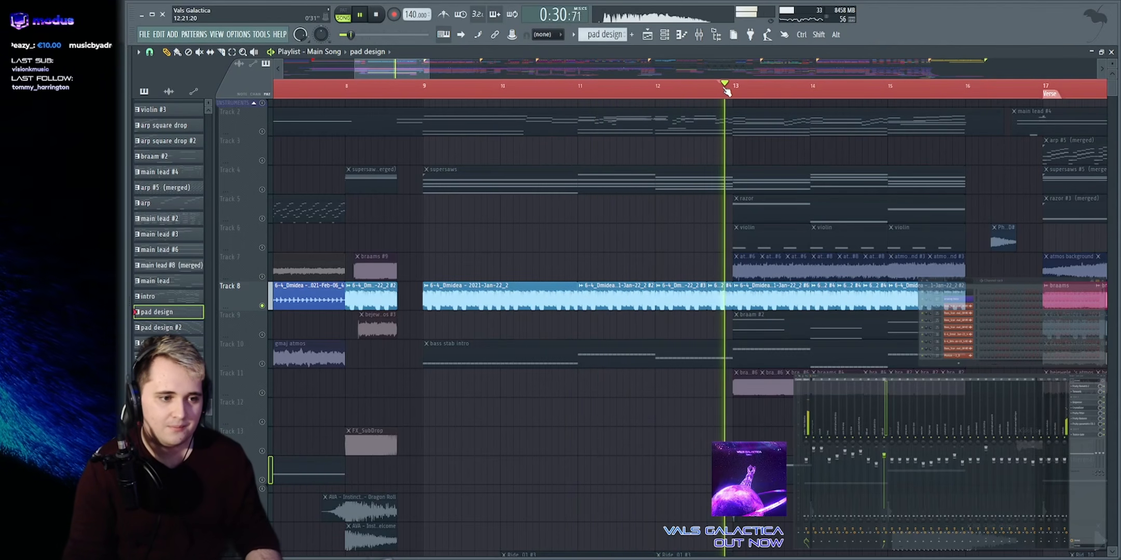
# Examine the channel settings of the 6-4_Dmidea - 2021-Jan-22_2 #2 audio clip and close them
pyautogui.doubleClick(613, 285)
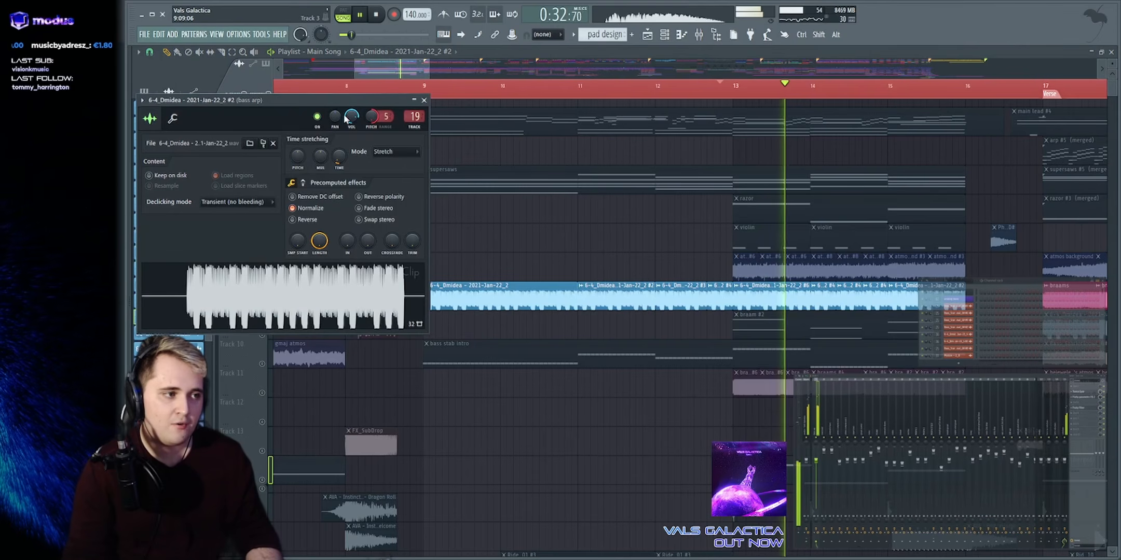
pyautogui.moveTo(308, 107); pyautogui.dragTo(653, 149)
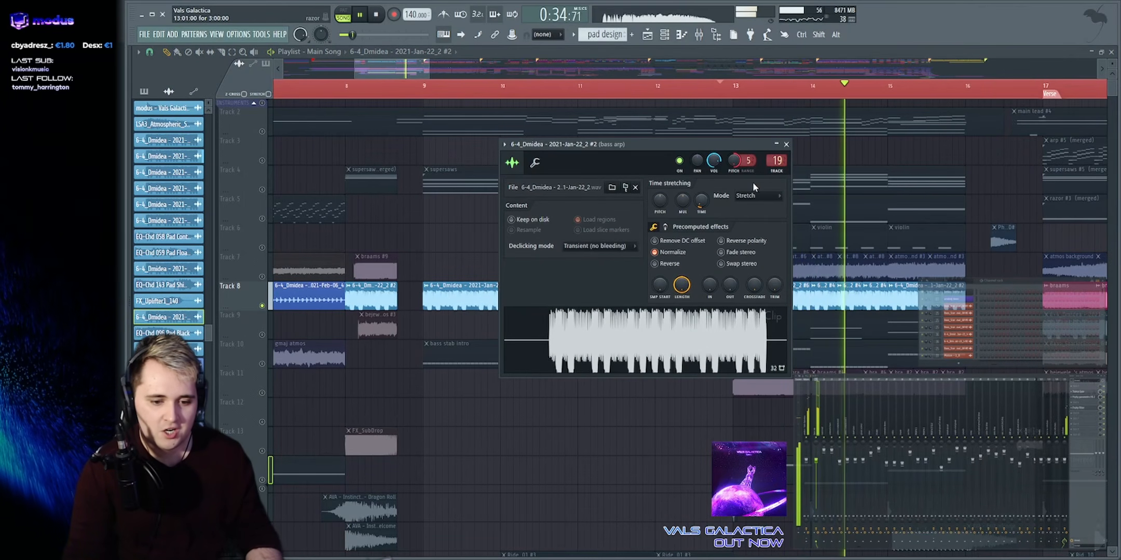
pyautogui.press('Escape')
pyautogui.scroll(1, 684, 71)
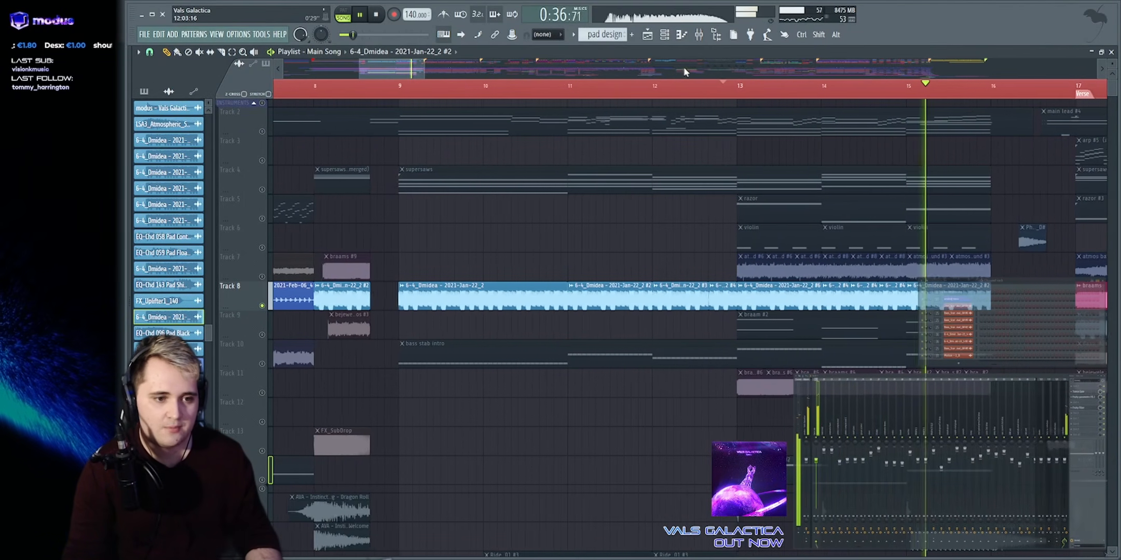
# Solo Track 7 and listen to its atmos background clips from just before bar 13
pyautogui.click(262, 271)
pyautogui.press('space')
pyautogui.press('space')
pyautogui.scroll(3, 747, 71)
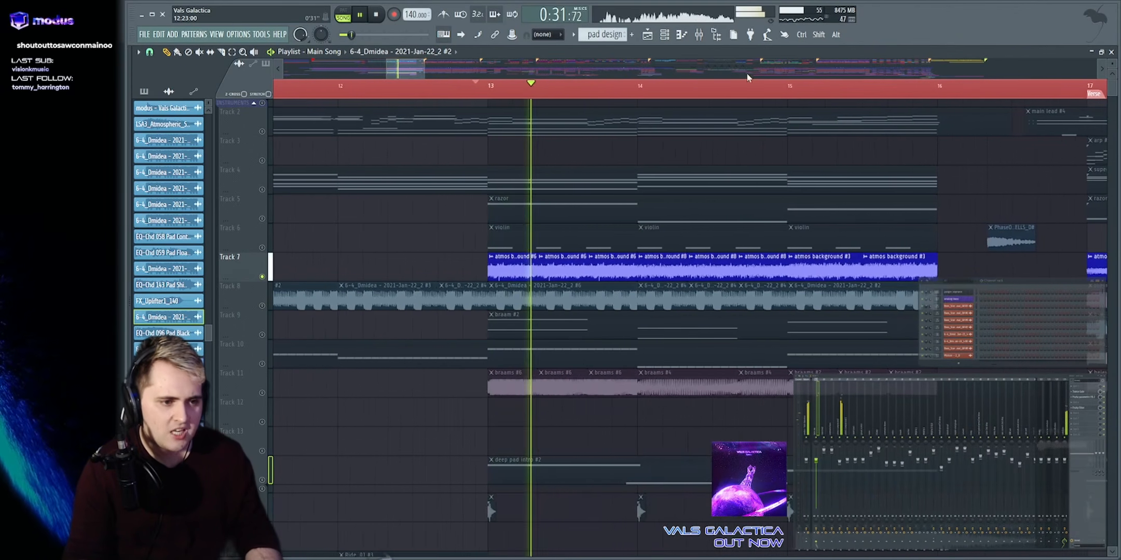
pyautogui.moveTo(485, 267); pyautogui.dragTo(896, 278)
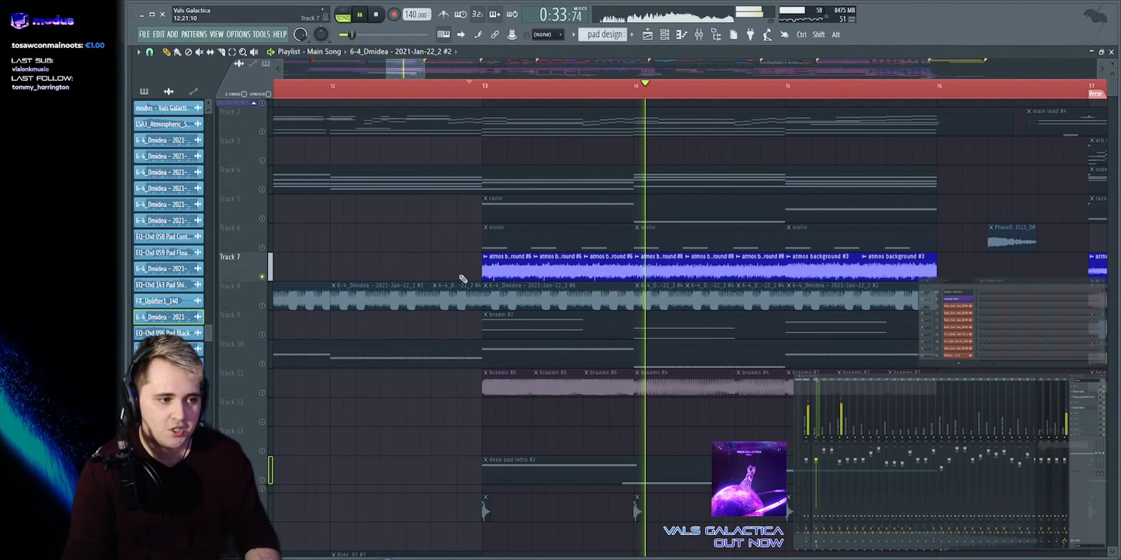
# Stop playback, examine the atmos background #8 clip's channel settings, and close them
pyautogui.press('space')
pyautogui.doubleClick(659, 267)
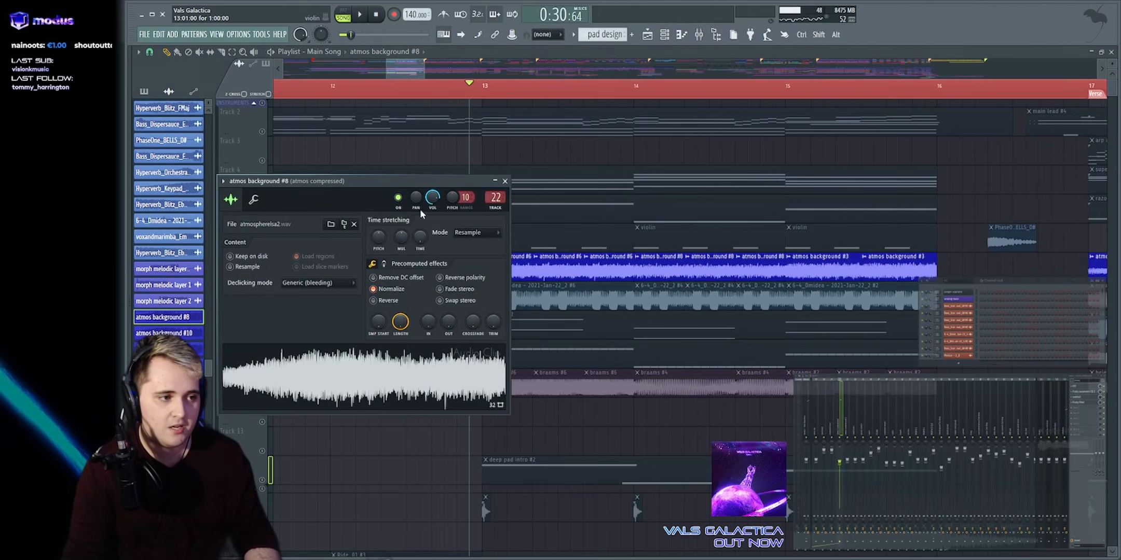
pyautogui.press('Escape')
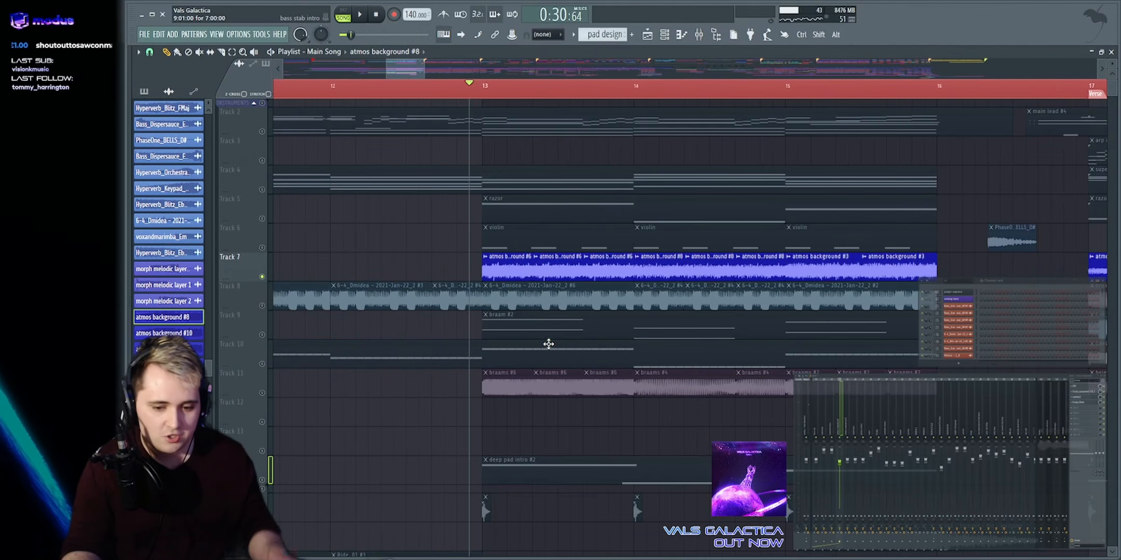
# Replay Track 7 up to bar 16, highlight and deselect the two atmos background #3 clips, and stop playback
pyautogui.press('space')
pyautogui.moveTo(483, 264); pyautogui.dragTo(939, 272)
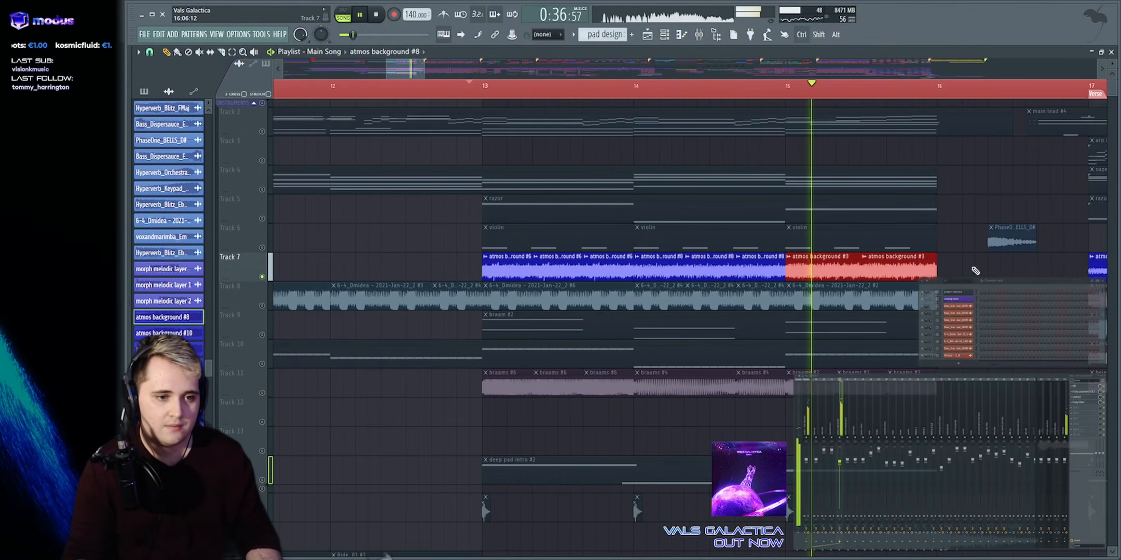
pyautogui.click(975, 271)
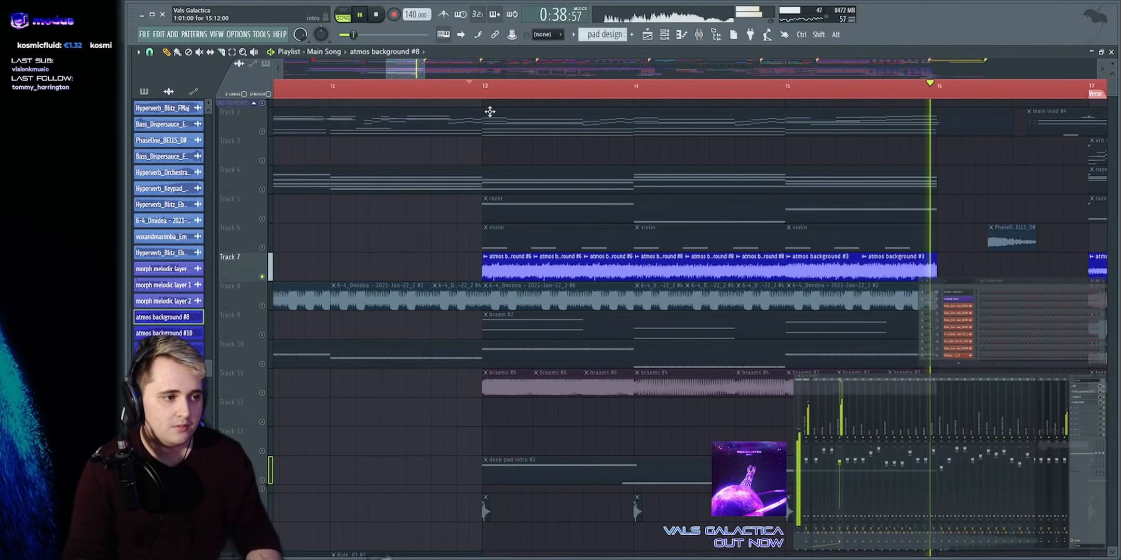
pyautogui.press('space')
# Solo Track 6, select its three violin clips between bars 13 and 16 to point them out, and clear the selection
pyautogui.scroll(-3, 472, 86)
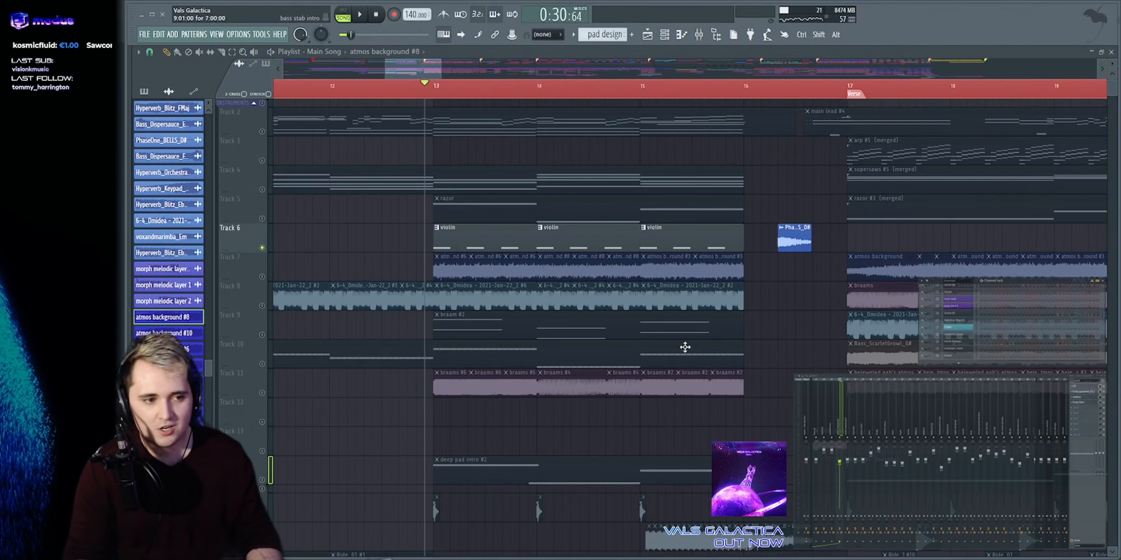
pyautogui.moveTo(406, 235); pyautogui.dragTo(668, 230)
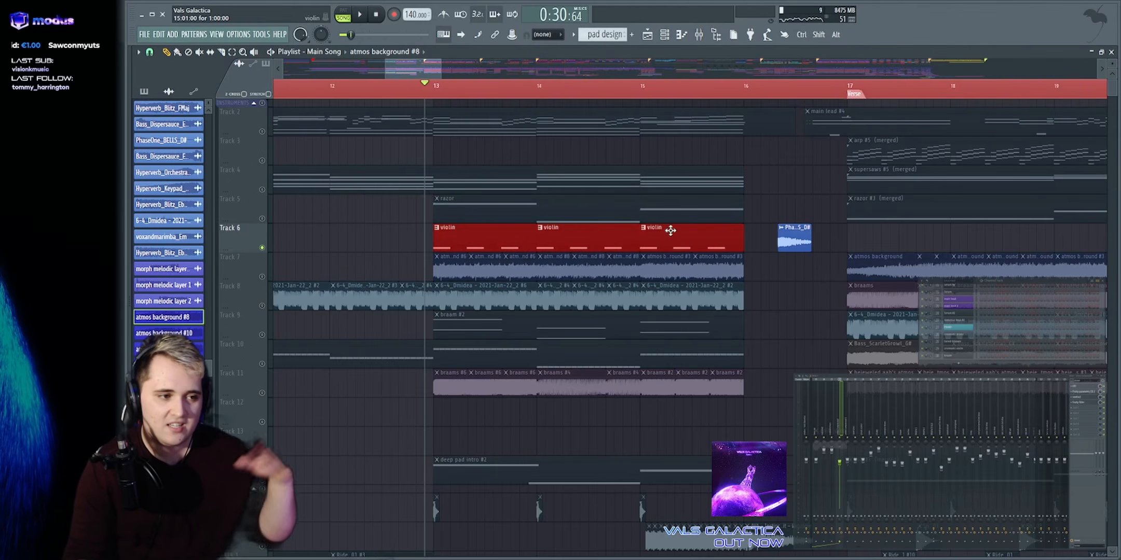
pyautogui.click(783, 170)
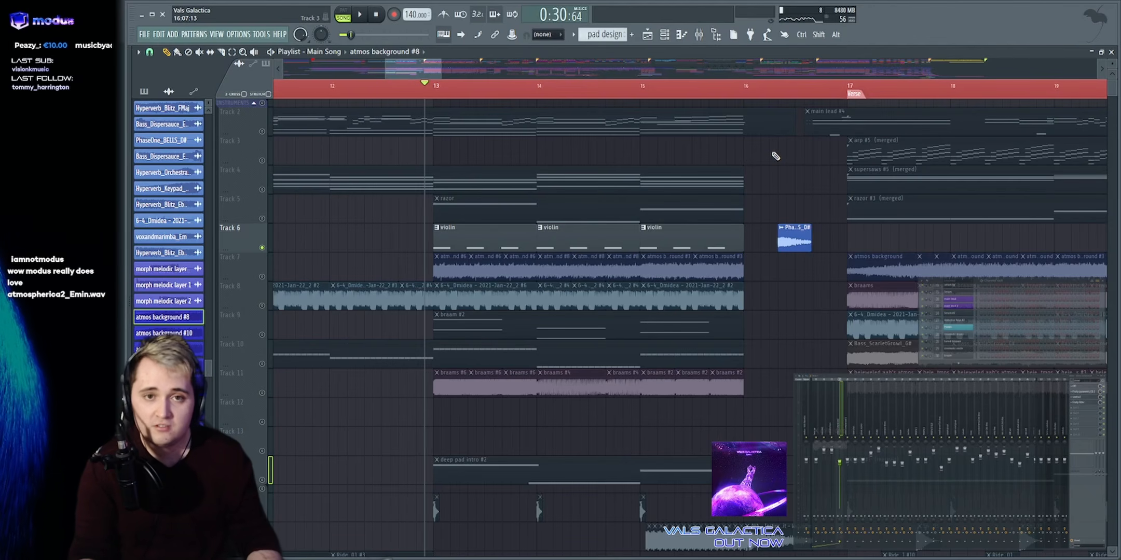
# Solo Track 5, listen to its razor clips from just before bar 13, make razor the active pattern, and stop playback
pyautogui.rightClick(263, 217)
pyautogui.press('space')
pyautogui.press('space')
pyautogui.scroll(1, 413, 72)
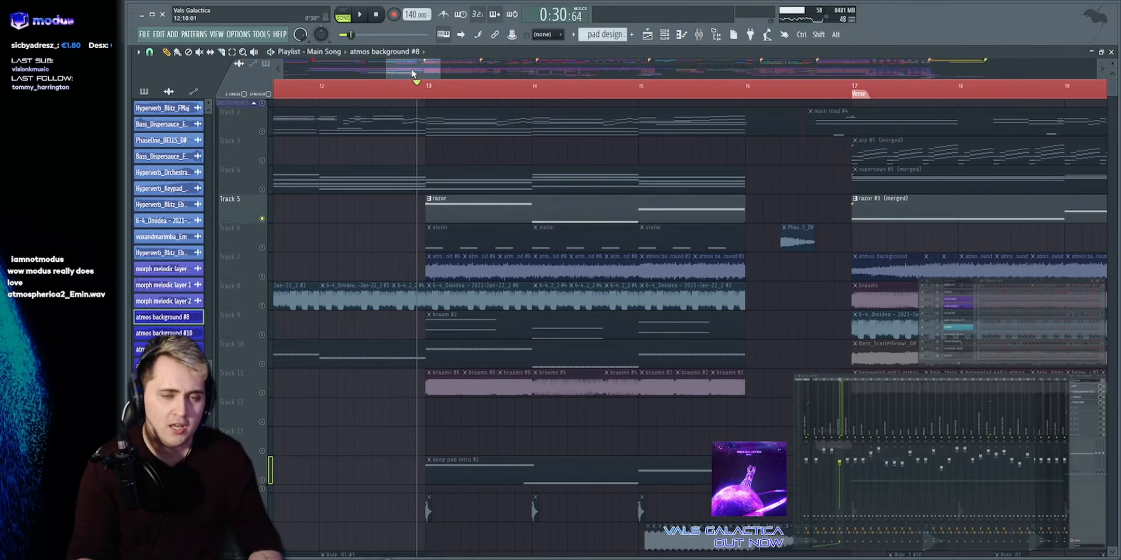
pyautogui.press('space')
pyautogui.scroll(1, 413, 72)
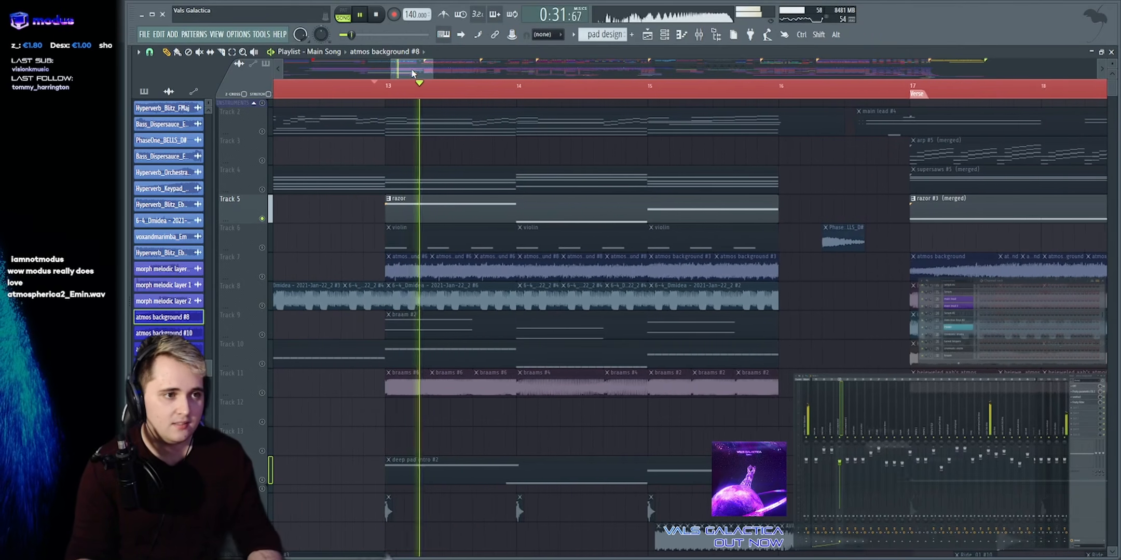
pyautogui.moveTo(411, 69); pyautogui.dragTo(410, 69)
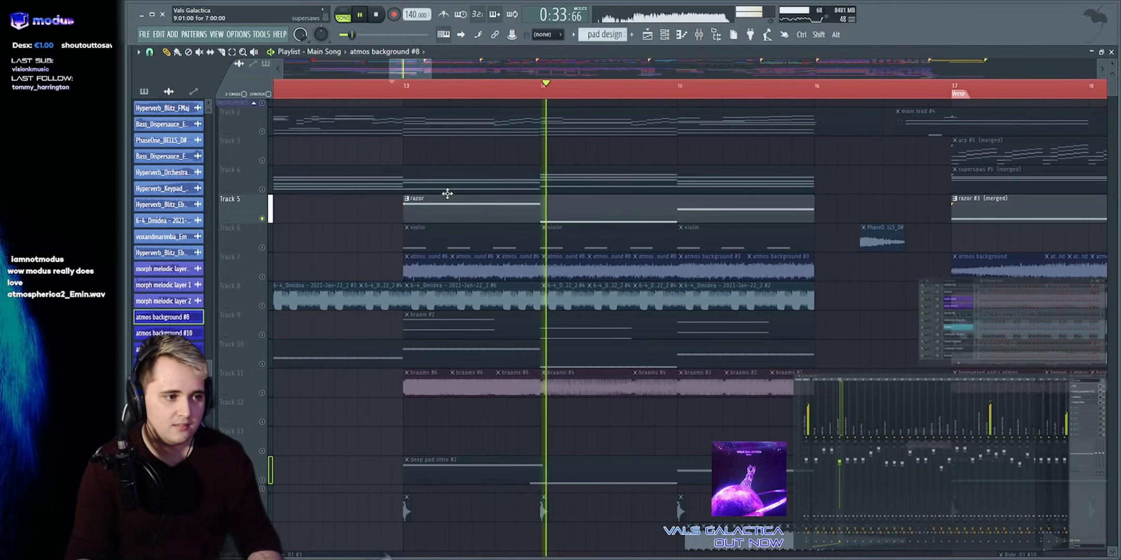
pyautogui.click(635, 217)
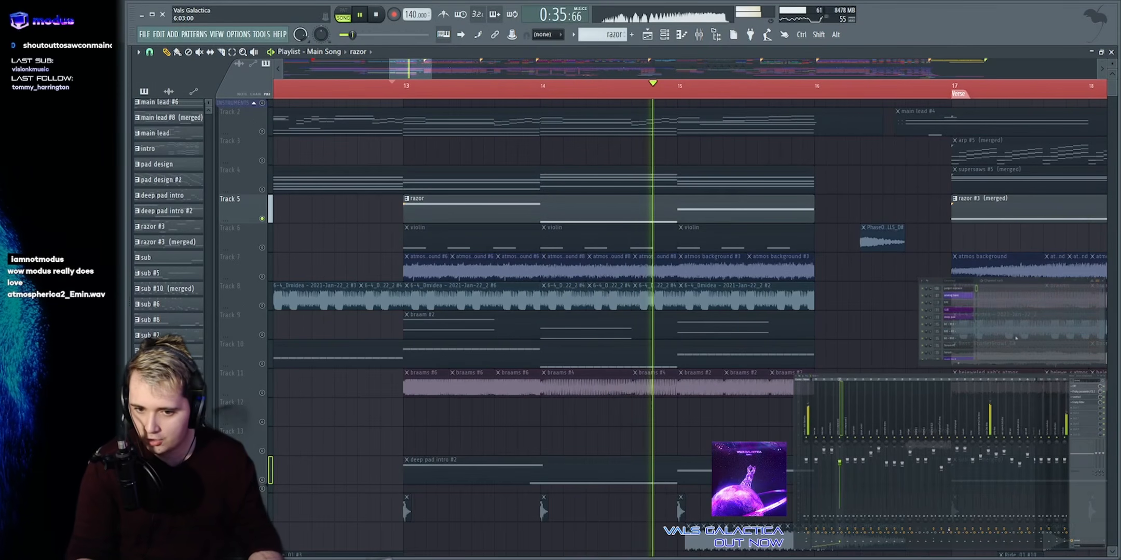
pyautogui.press('space')
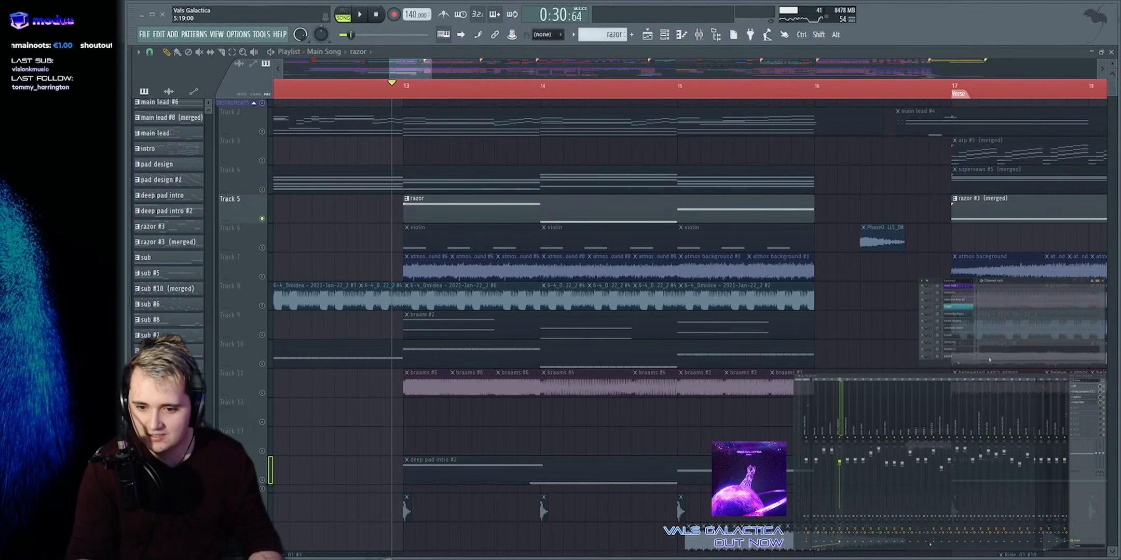
# Open the razor 2nd drop channel's Reaktor 6 Razor instrument and its Fruity parametric EQ 2, and audition the sound
pyautogui.click(964, 350)
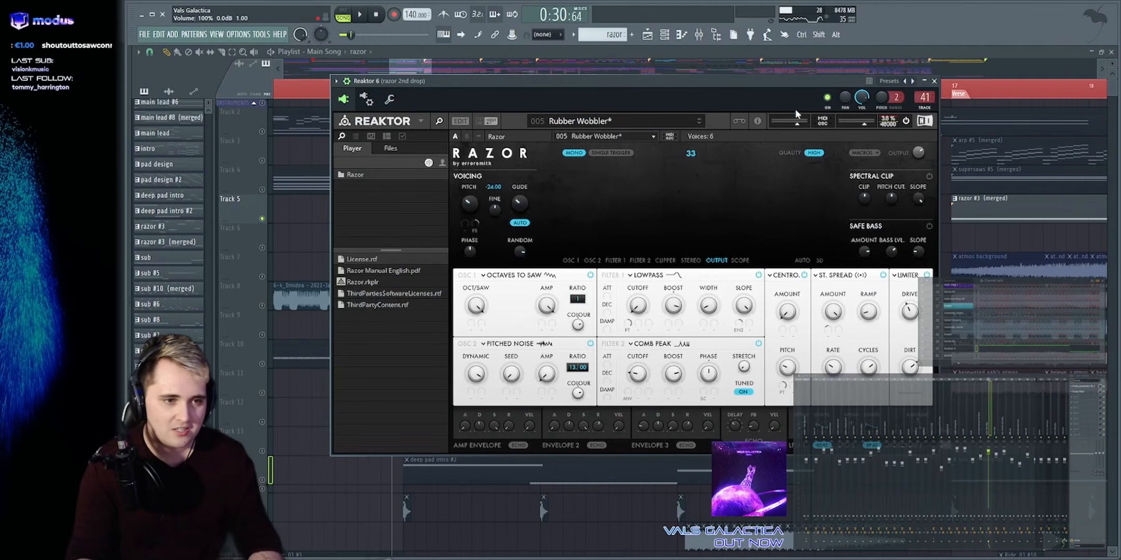
pyautogui.moveTo(701, 80); pyautogui.dragTo(768, 77)
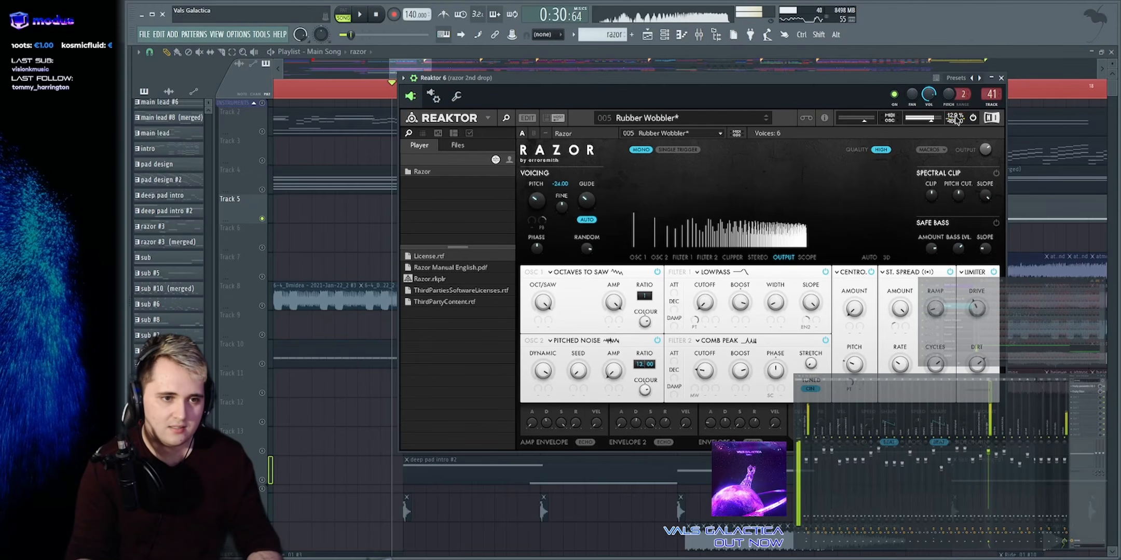
pyautogui.click(1080, 387)
pyautogui.press('x')
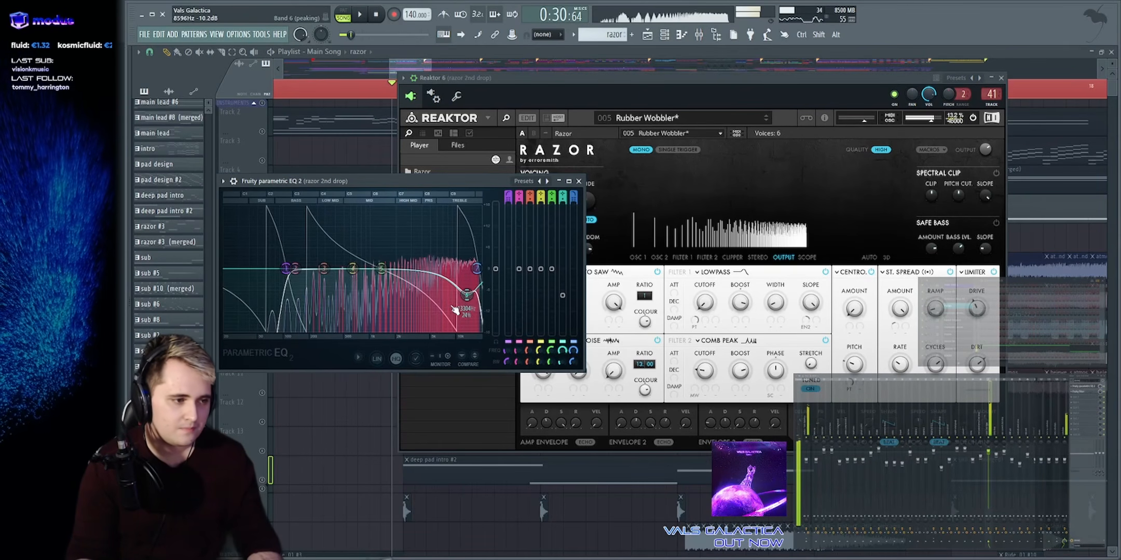
# Close the Razor and EQ windows, solo Track 4, and play its supersaws clip from around bar 9
pyautogui.press('x')
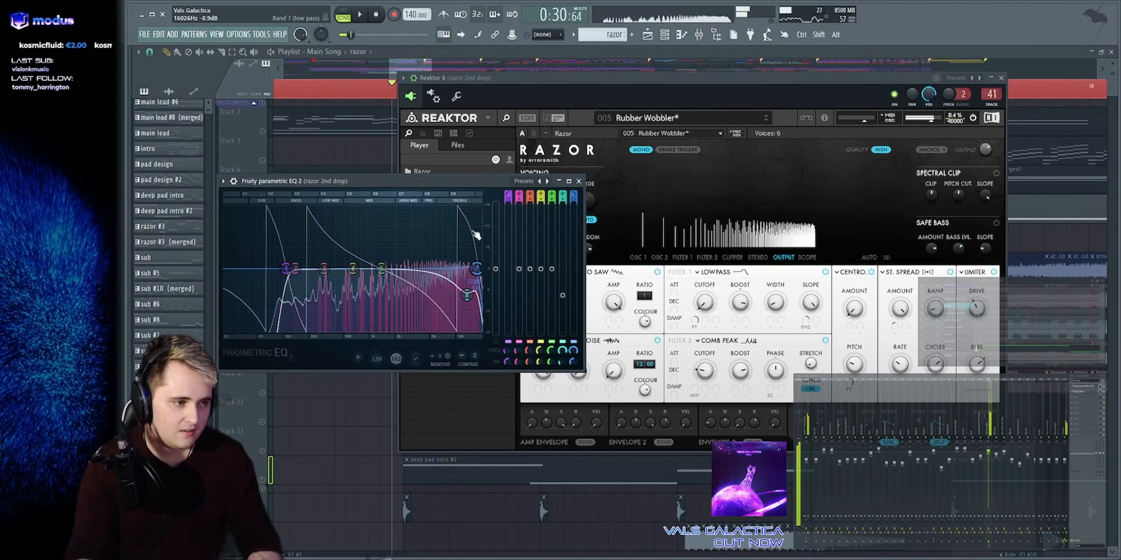
pyautogui.rightClick(1051, 236)
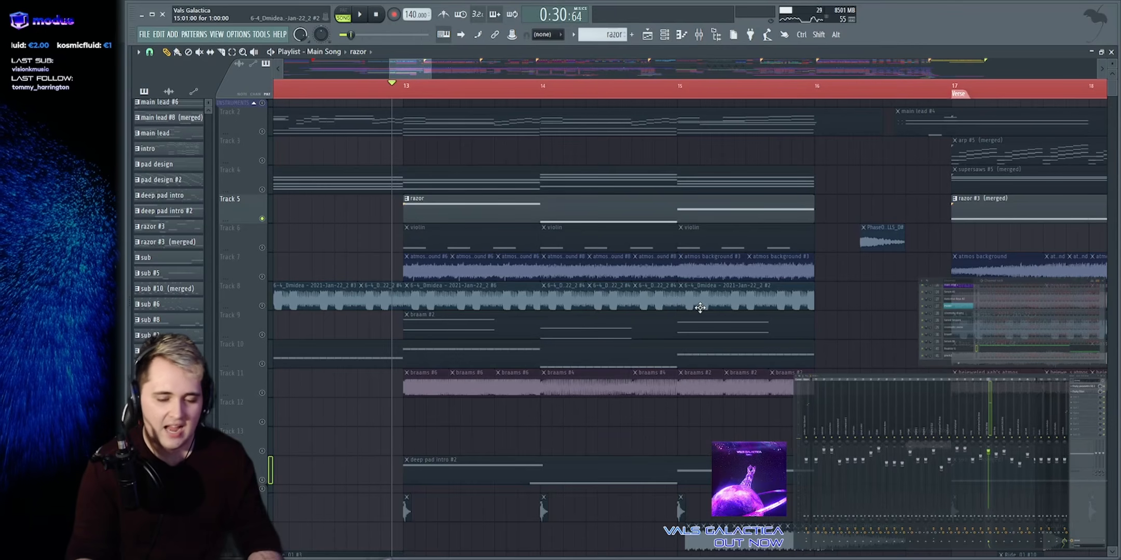
pyautogui.press('space')
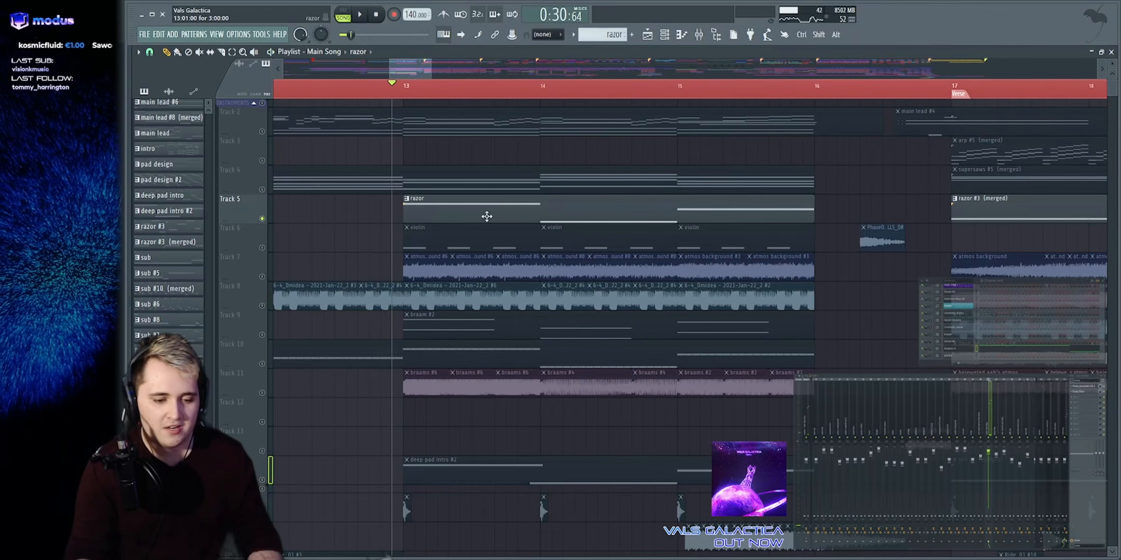
pyautogui.press('space')
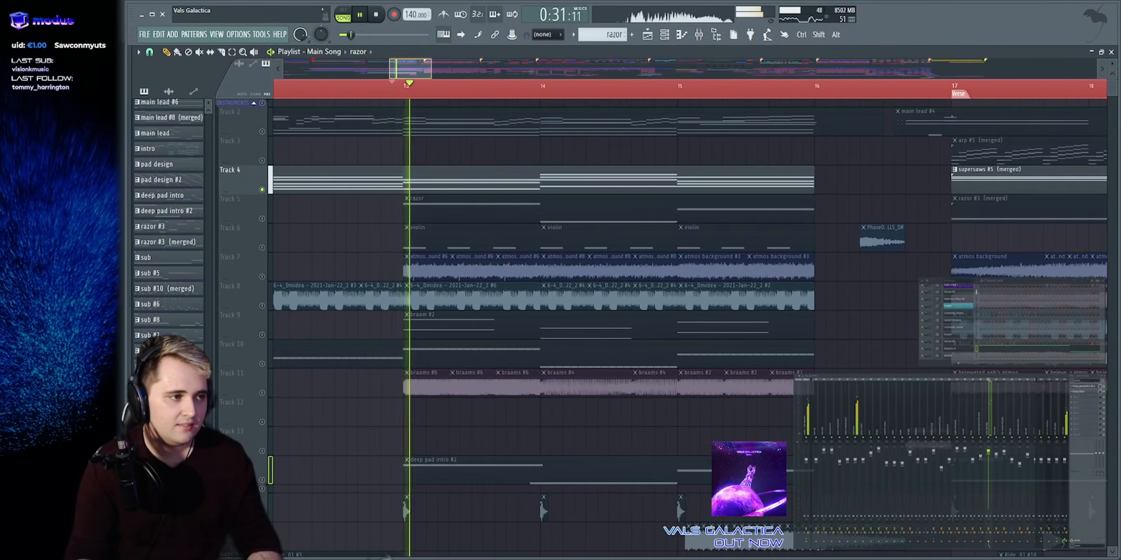
pyautogui.scroll(-4, 411, 66)
pyautogui.press('space')
pyautogui.scroll(1, 373, 88)
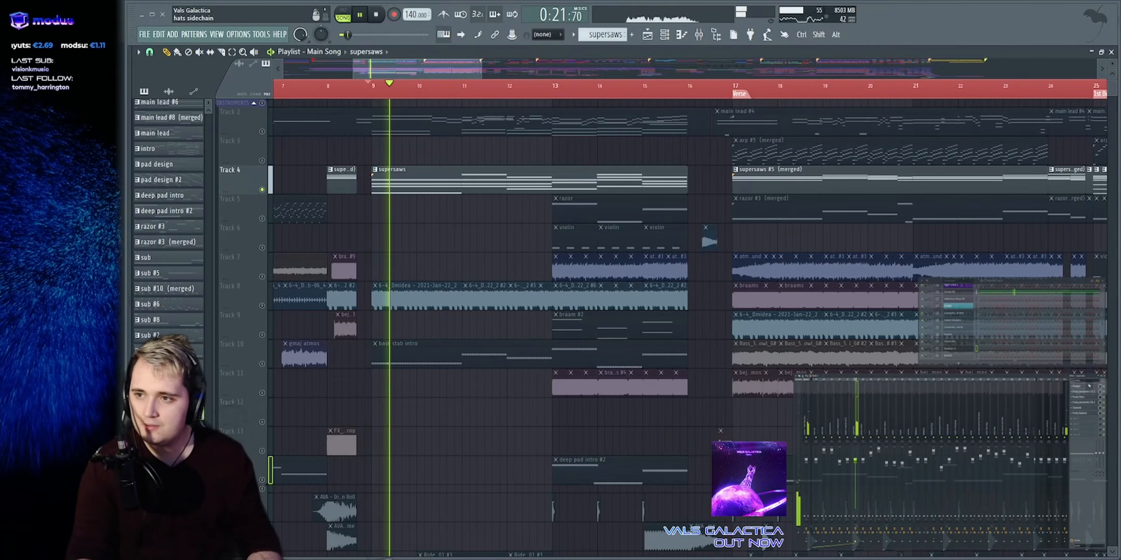
# Open the supersaws channel's Flanger, move its window clear, watch its delay automation during playback, and close it
pyautogui.click(1087, 386)
pyautogui.moveTo(795, 121); pyautogui.dragTo(831, 124)
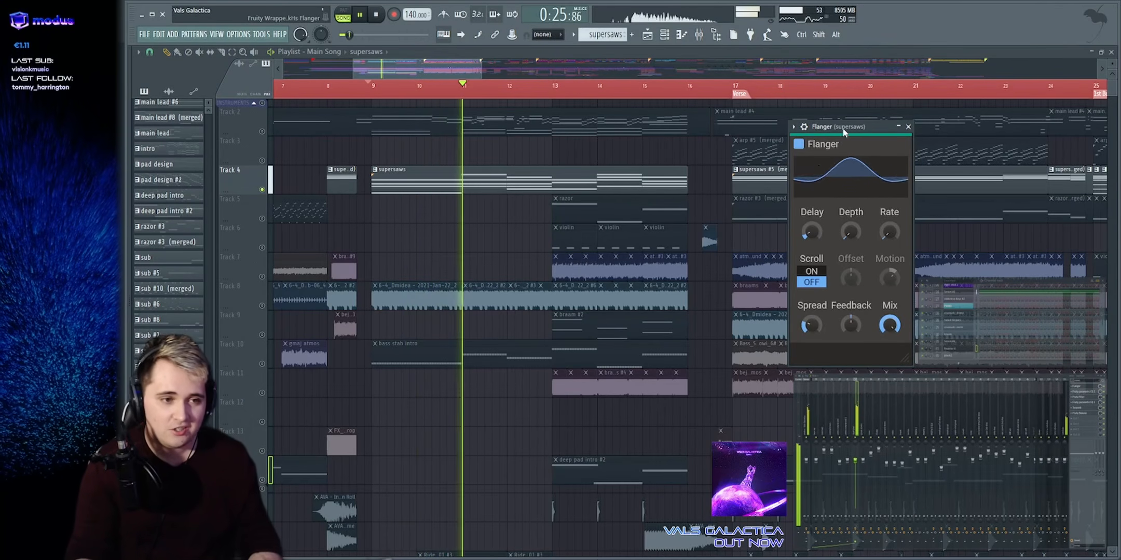
pyautogui.moveTo(843, 132); pyautogui.dragTo(786, 177)
pyautogui.press('space')
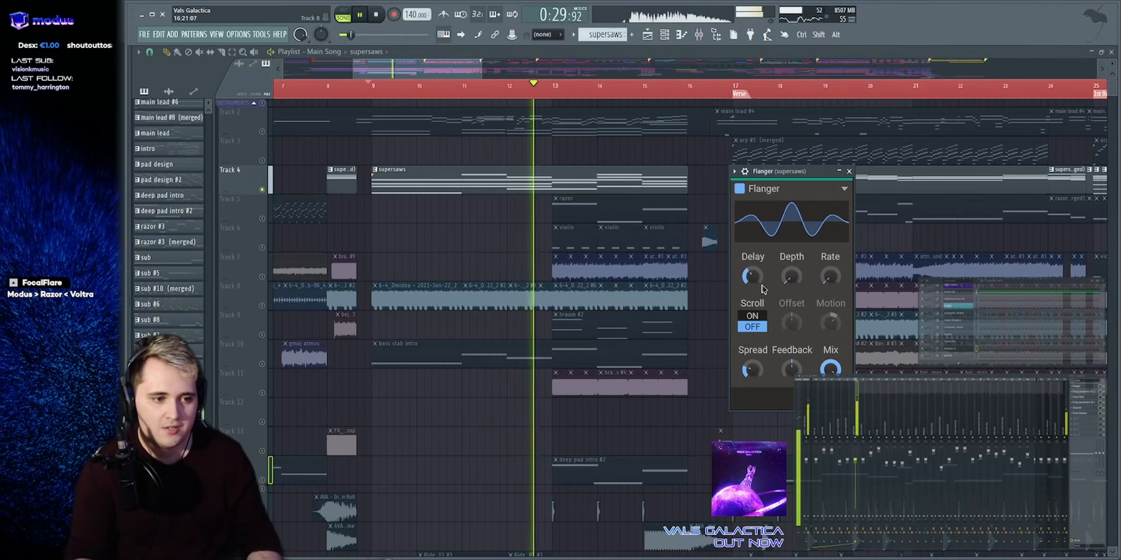
pyautogui.press('Escape')
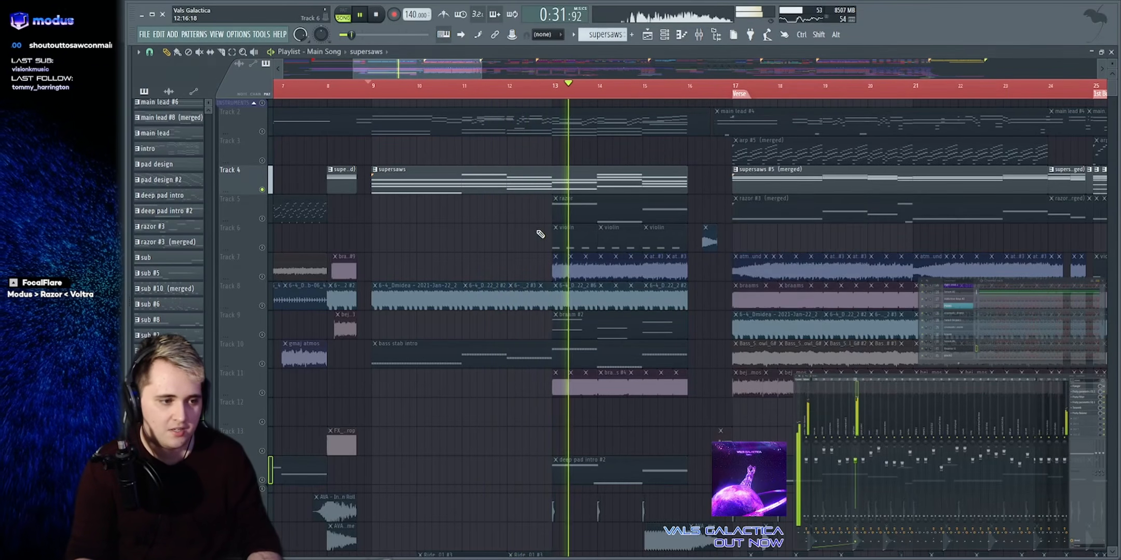
# Stop playback and examine the automation tracks and the whole song arrangement from start to outro
pyautogui.scroll(-4, 536, 231)
pyautogui.scroll(-5, 536, 232)
pyautogui.press('space')
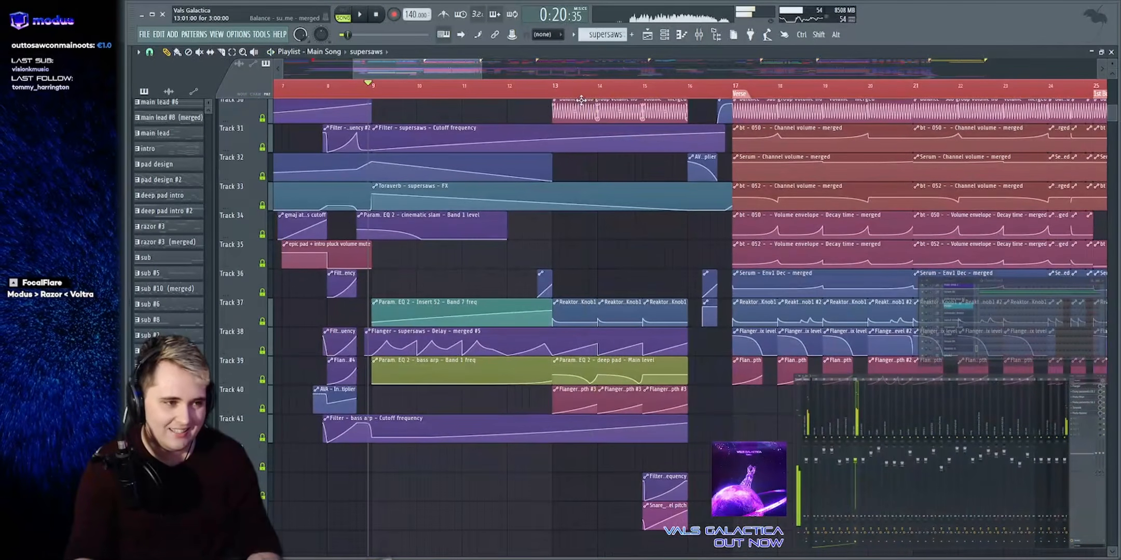
pyautogui.scroll(-6, 577, 259)
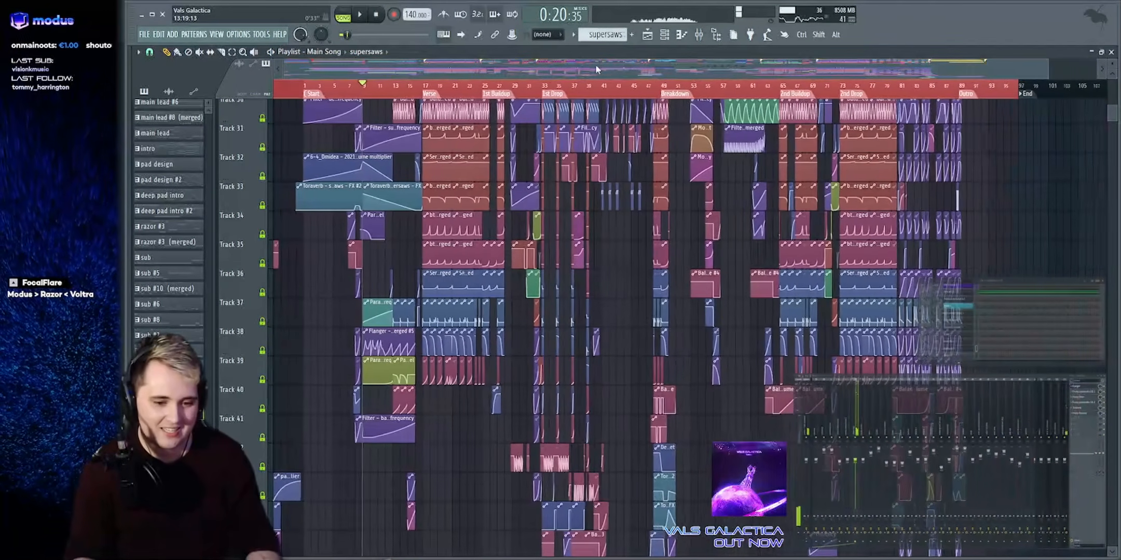
pyautogui.scroll(3, 708, 290)
pyautogui.scroll(12, 708, 289)
pyautogui.scroll(-5, 650, 289)
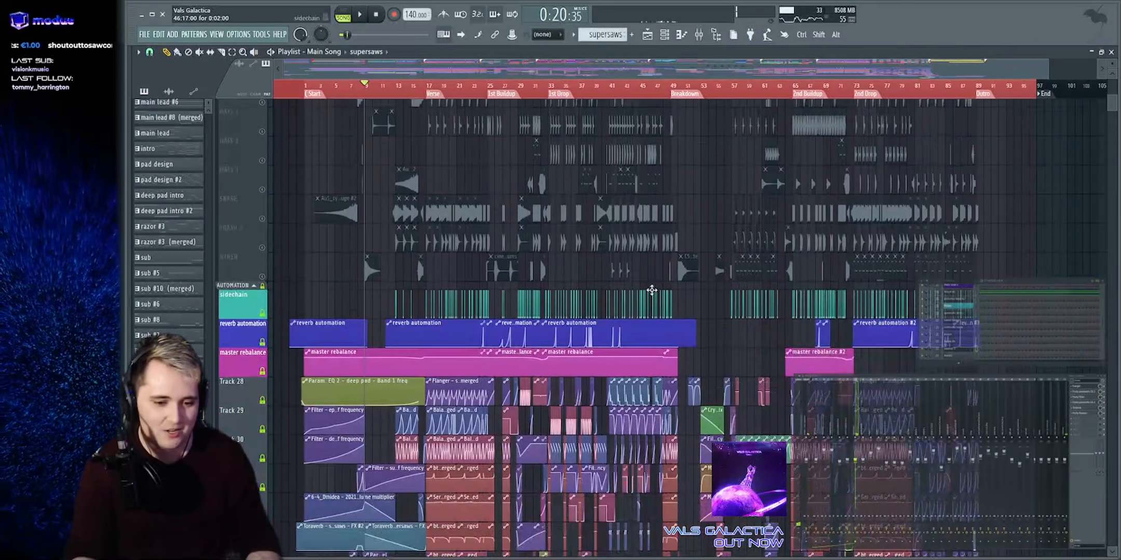
pyautogui.scroll(20, 650, 289)
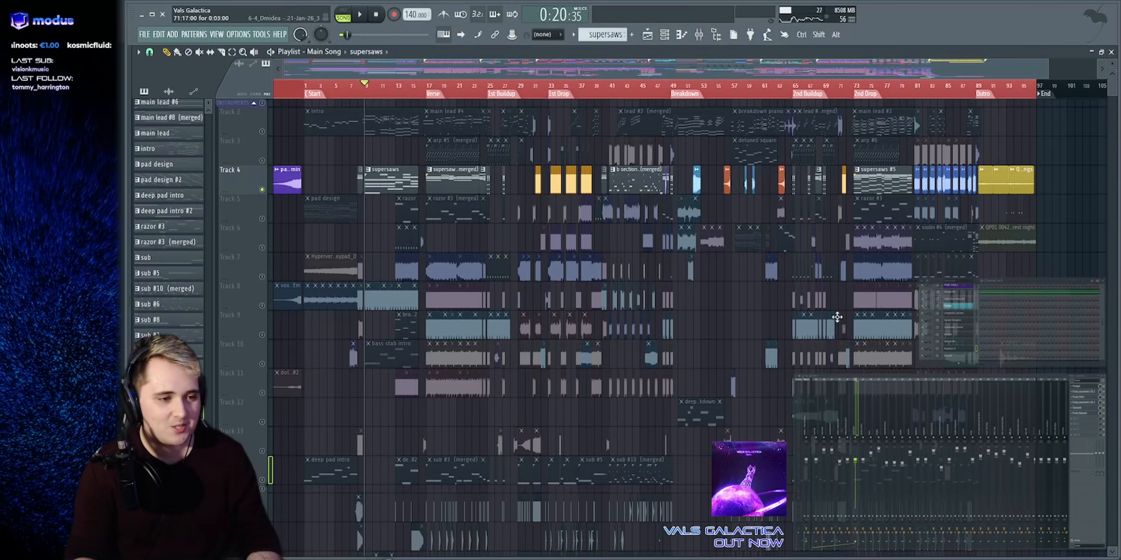
pyautogui.scroll(-20, 782, 311)
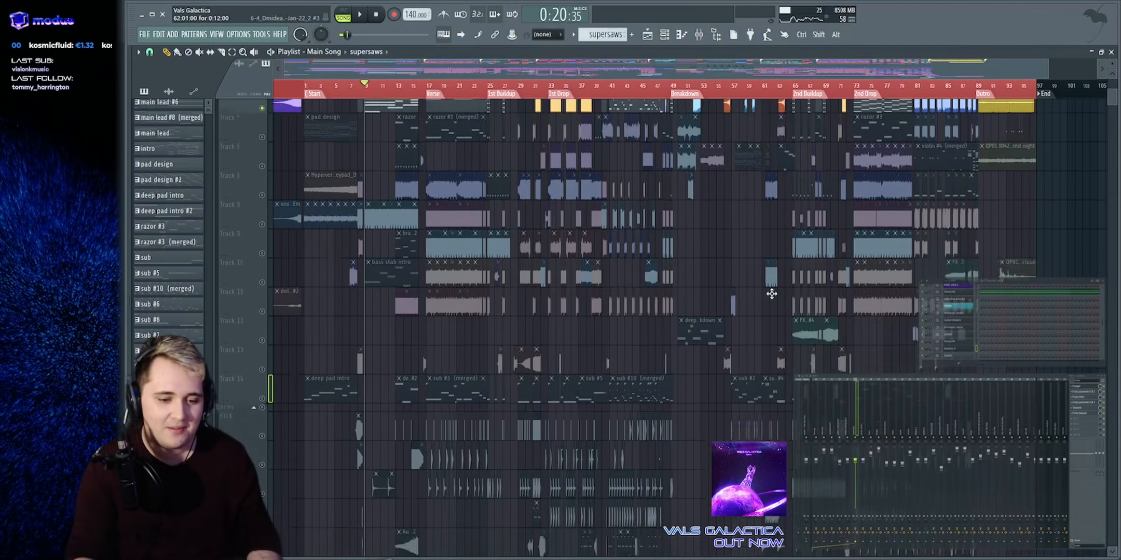
pyautogui.scroll(12, 774, 291)
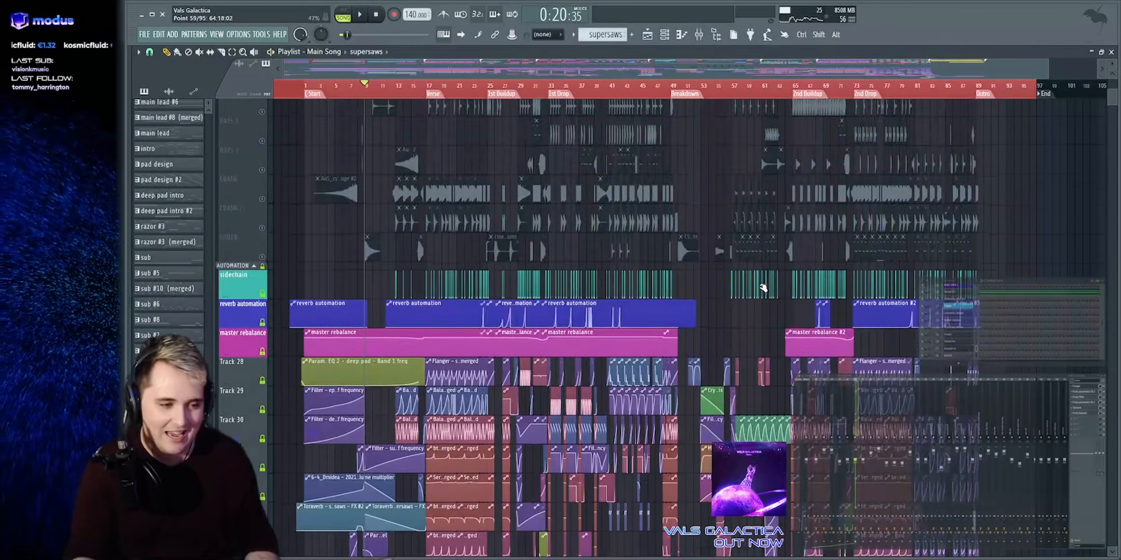
# Inspect the intro's drum and reverb automation tracks, and replay the soloed supersaws from around bar 9
pyautogui.press('space')
pyautogui.scroll(5, 520, 70)
pyautogui.press('space')
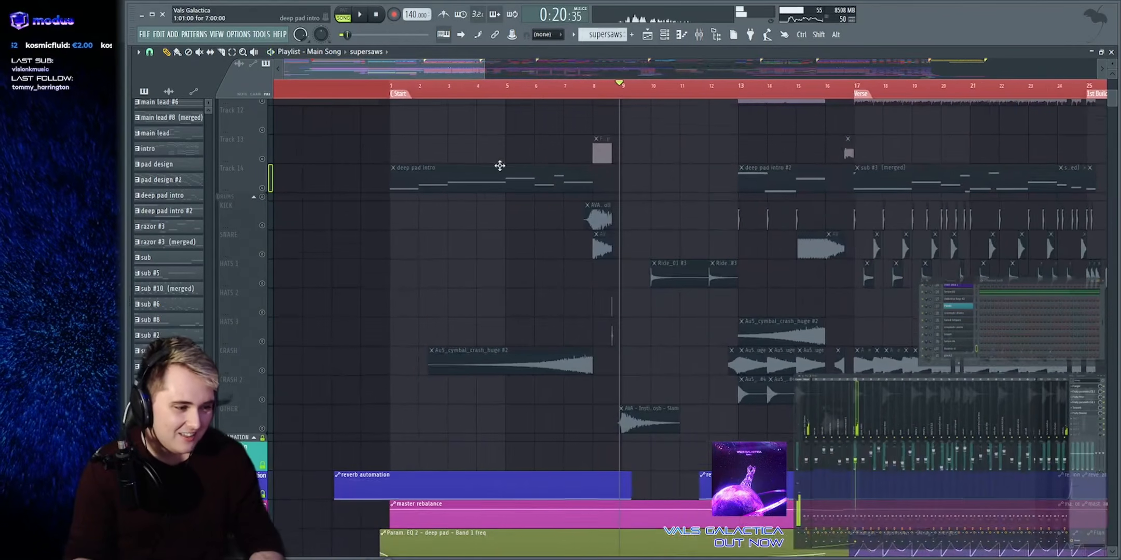
pyautogui.scroll(-5, 415, 200)
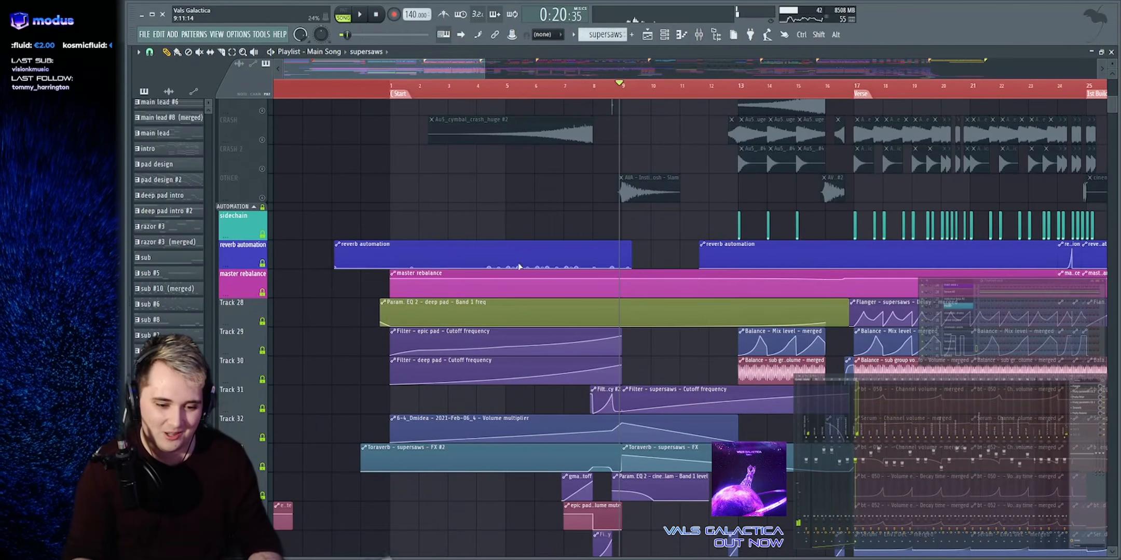
pyautogui.scroll(5, 736, 242)
pyautogui.press('space')
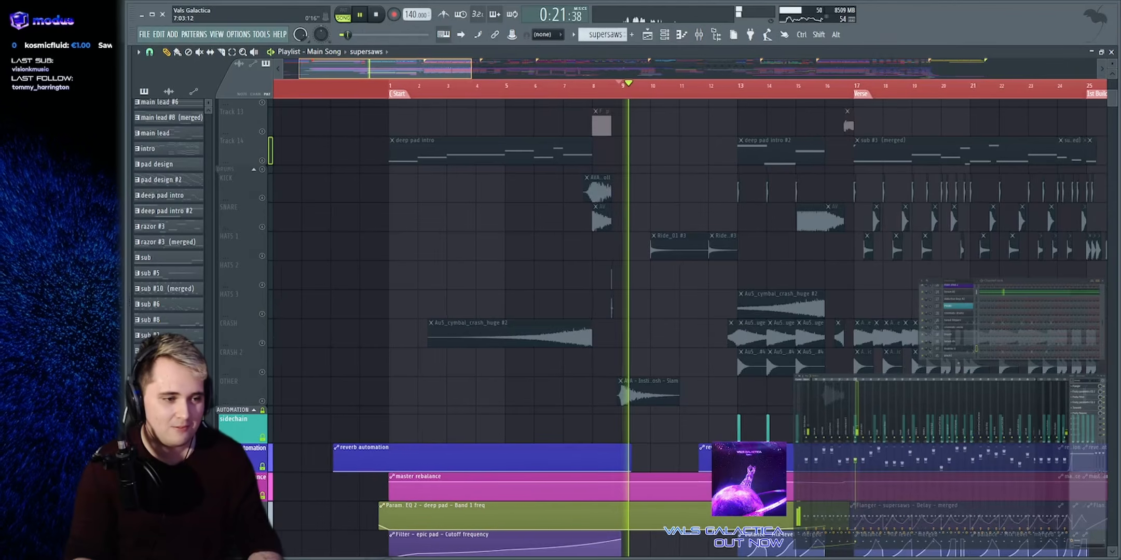
pyautogui.scroll(3, 566, 71)
pyautogui.scroll(6, 680, 284)
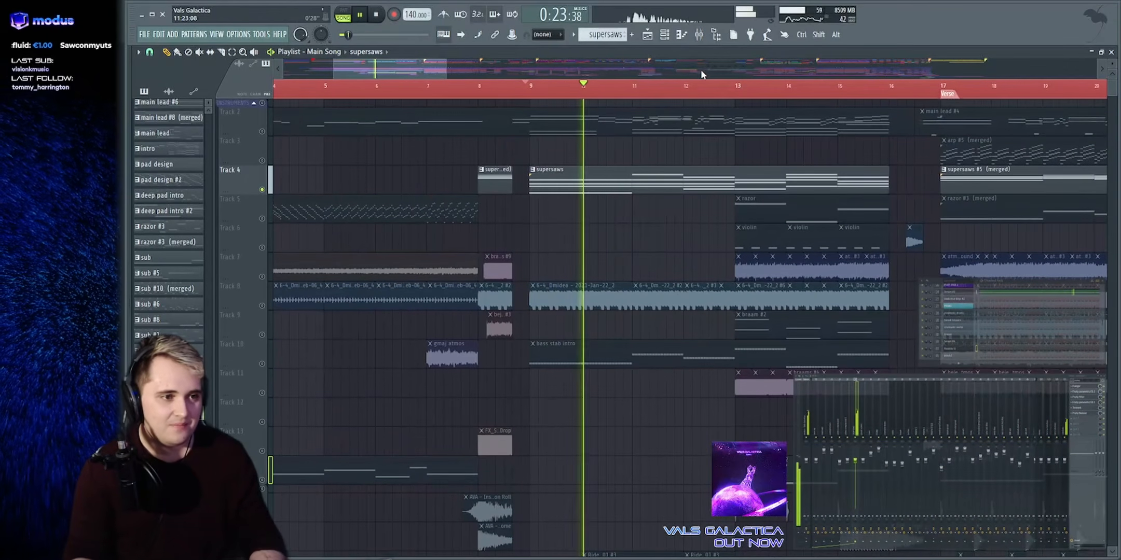
# Play from bar 12, view the supersaws clip's chords in the piano roll, and return to the playlist
pyautogui.click(686, 85)
pyautogui.doubleClick(693, 167)
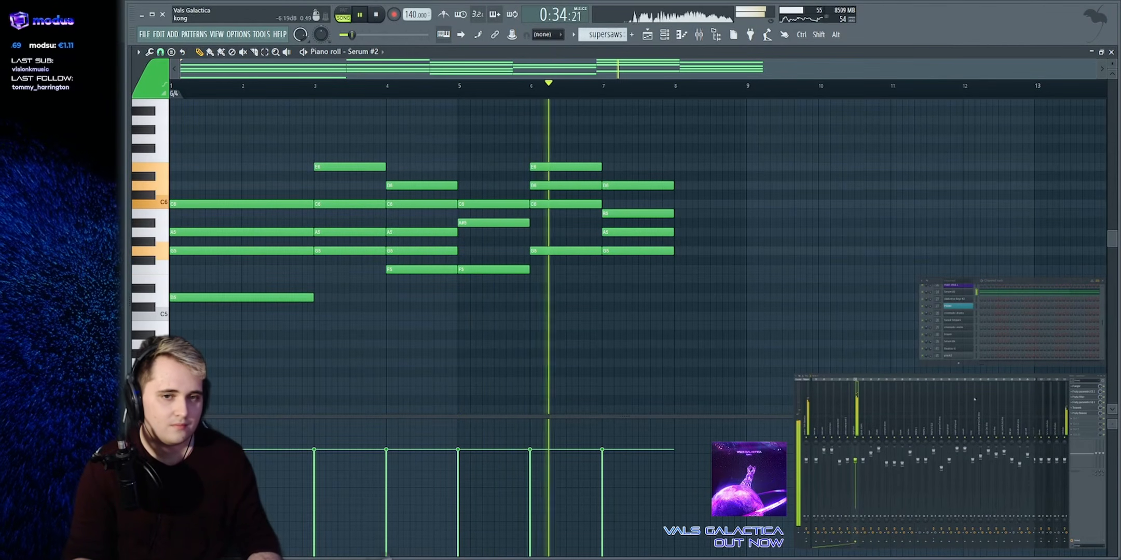
pyautogui.click(647, 35)
pyautogui.scroll(2, 647, 65)
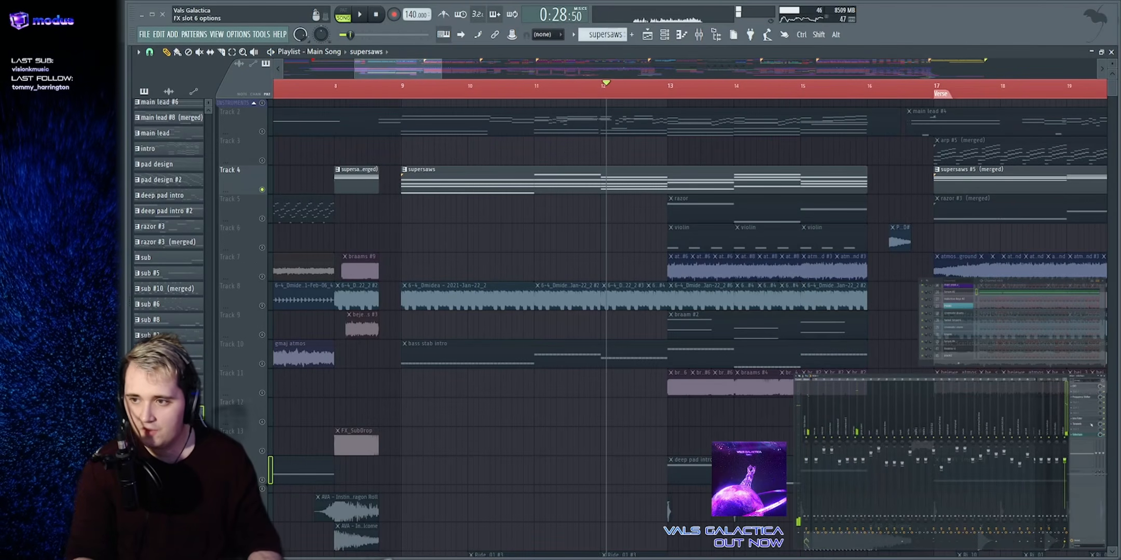
# Play the supersaws from bar 12, open the sidechain channel's balance effect to show its volume, and close it
pyautogui.press('space')
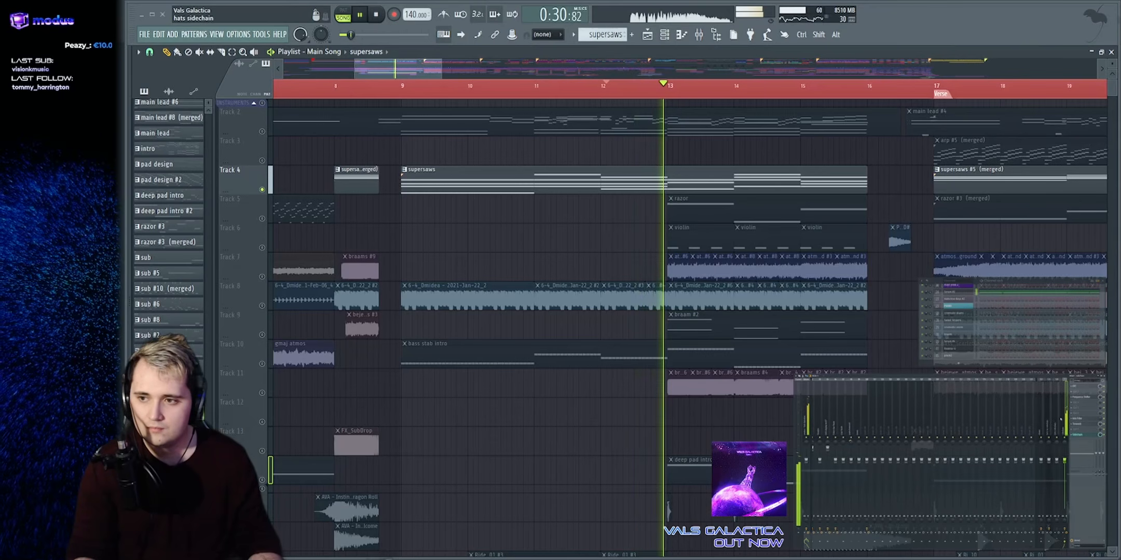
pyautogui.click(1084, 438)
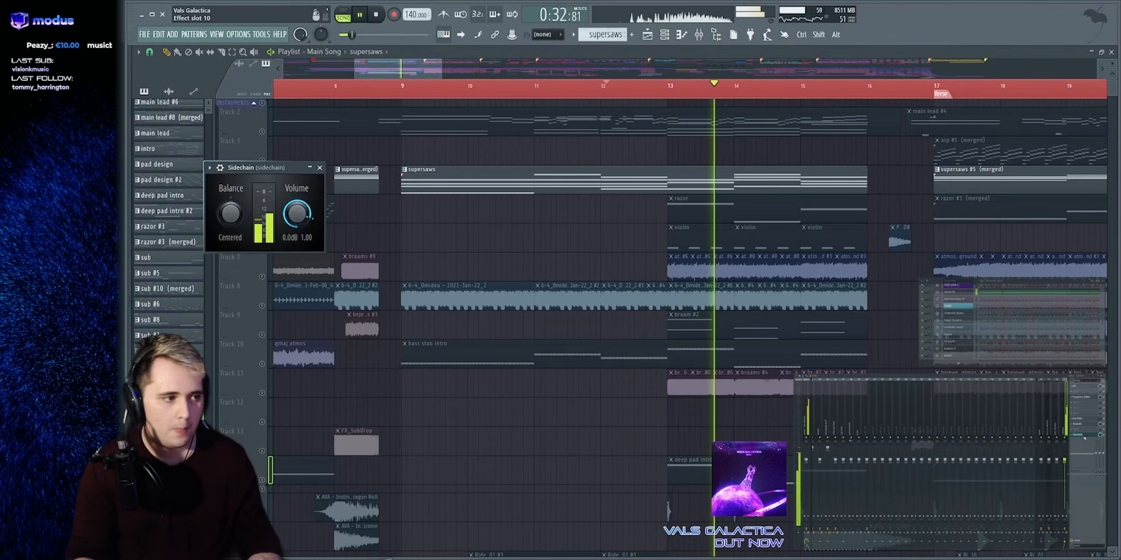
pyautogui.press('Escape')
# Open the group volume channel's Fruity Balance, watch its volume and wrapper settings during playback, close it, and stop
pyautogui.scroll(10, 882, 421)
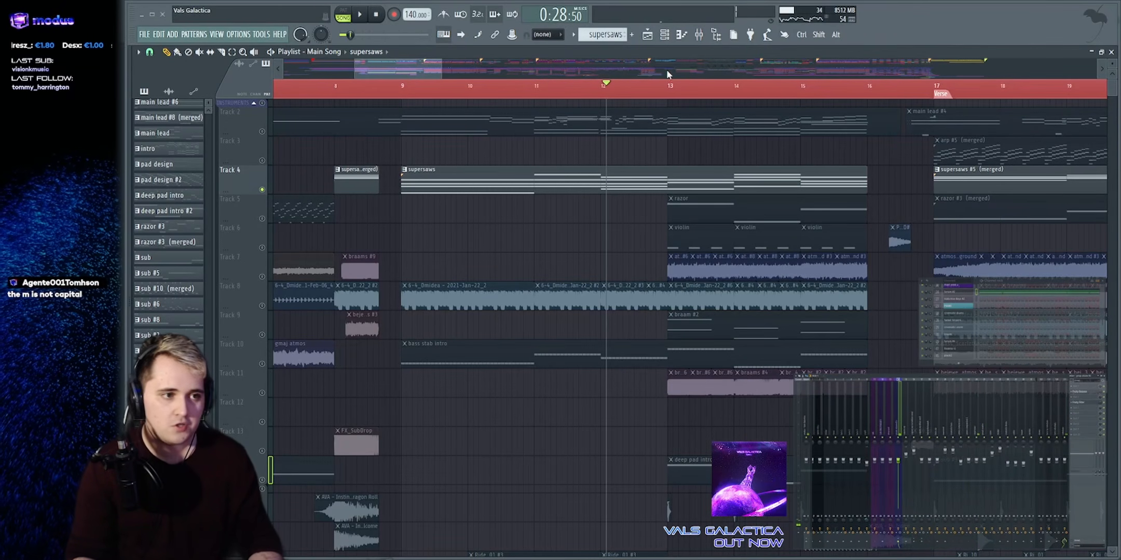
pyautogui.scroll(1, 670, 67)
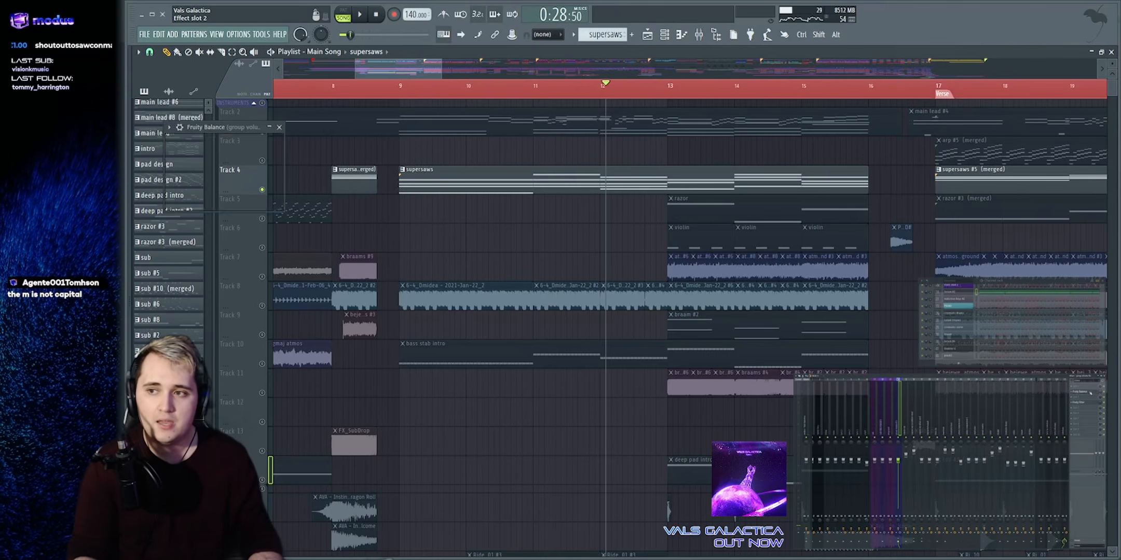
pyautogui.moveTo(212, 129); pyautogui.dragTo(846, 154)
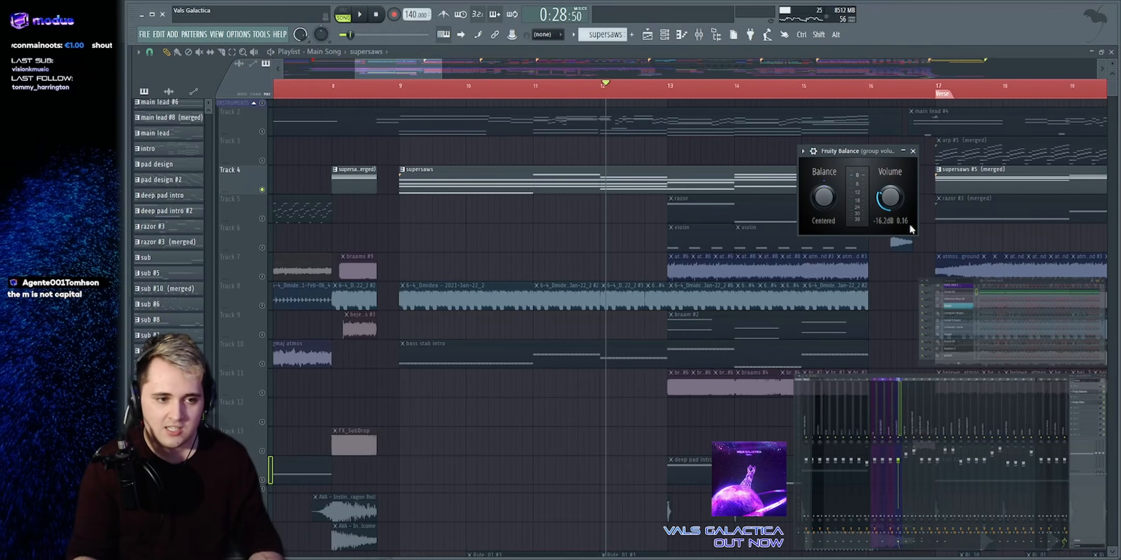
pyautogui.moveTo(852, 155); pyautogui.dragTo(762, 150)
pyautogui.press('space')
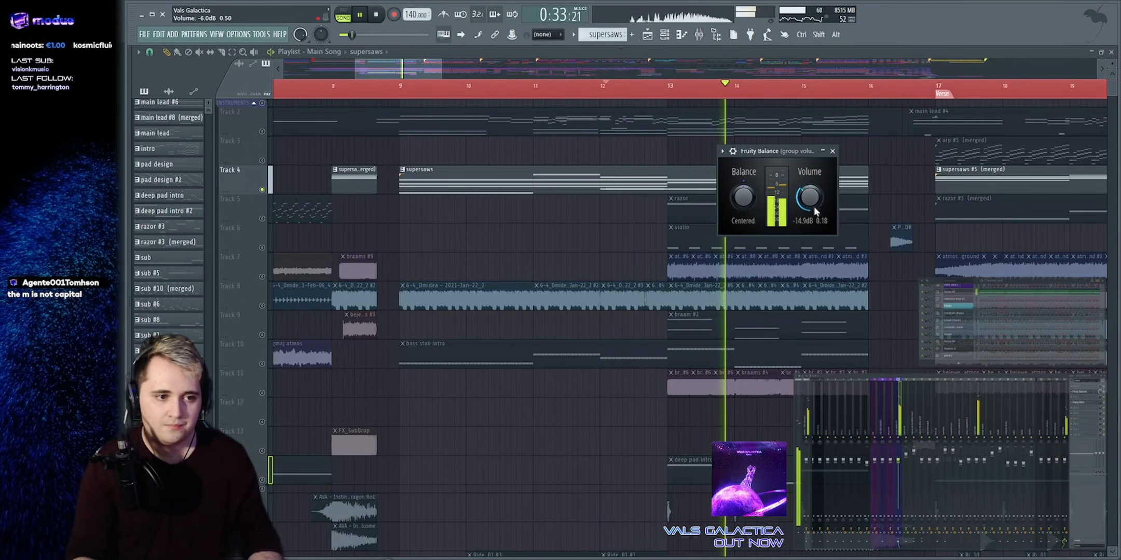
pyautogui.click(733, 151)
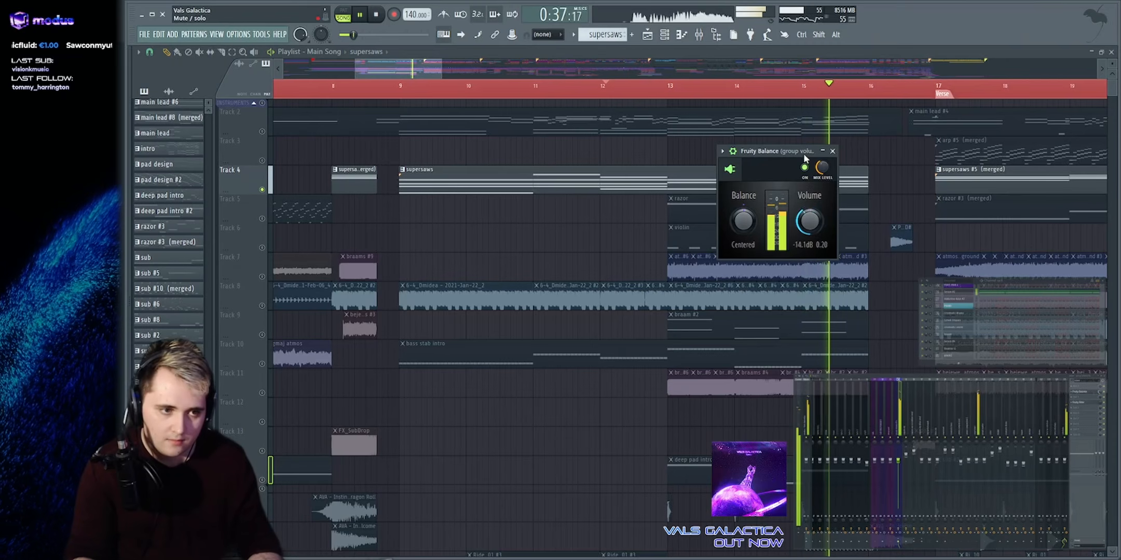
pyautogui.click(832, 151)
pyautogui.press('space')
# Place the playhead just before the Verse at bar 17 and unsolo Track 4 to enable all tracks
pyautogui.scroll(-4, 719, 64)
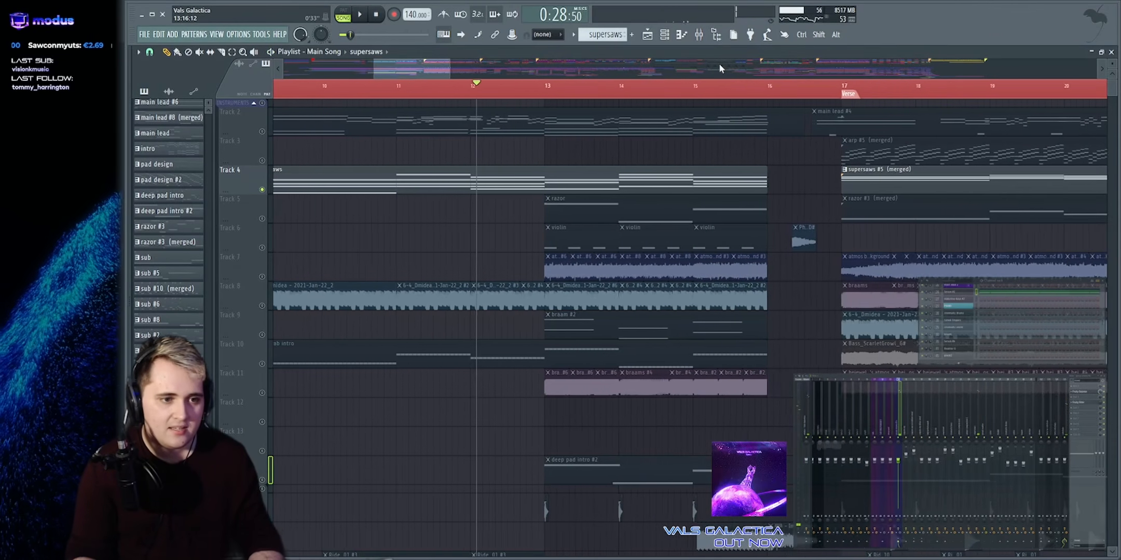
pyautogui.scroll(2, 447, 85)
pyautogui.click(440, 84)
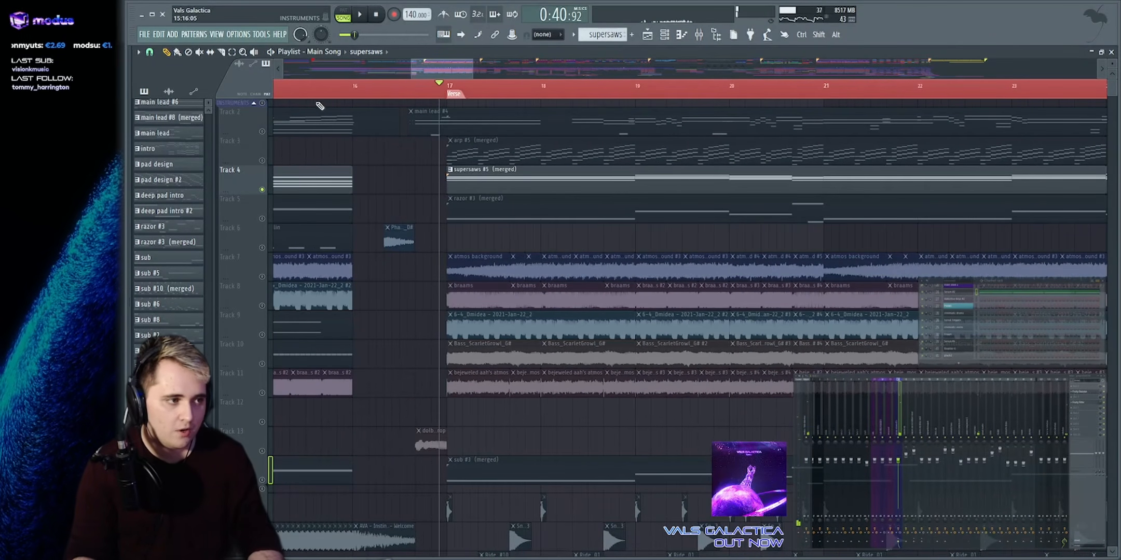
pyautogui.rightClick(262, 104)
pyautogui.rightClick(262, 103)
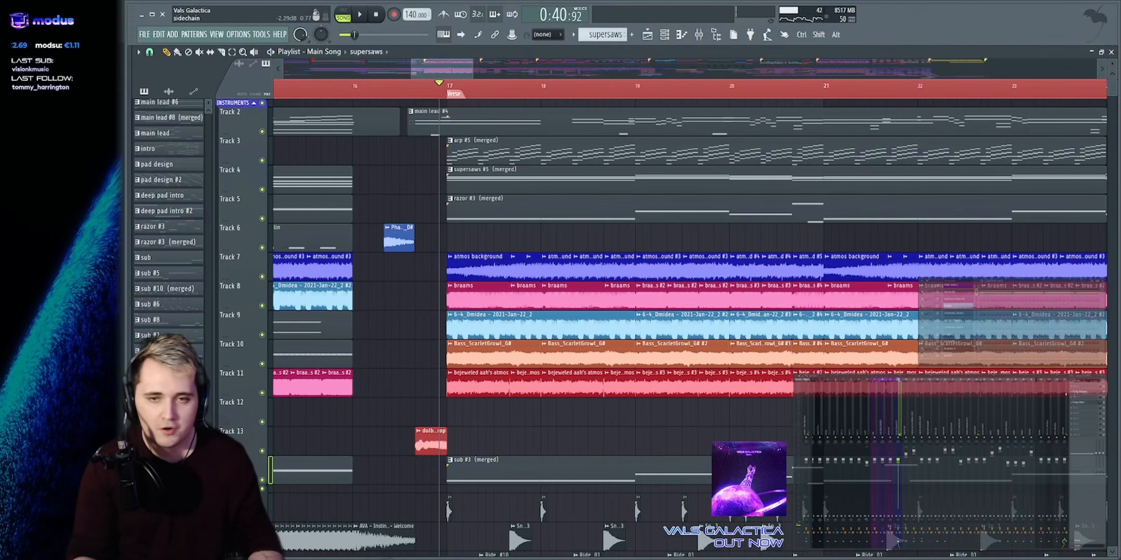
# Reopen the group's Fruity Balance, play the full verse while watching its volume, stop playback, and close it
pyautogui.click(1083, 394)
pyautogui.moveTo(763, 151); pyautogui.dragTo(750, 164)
pyautogui.press('space')
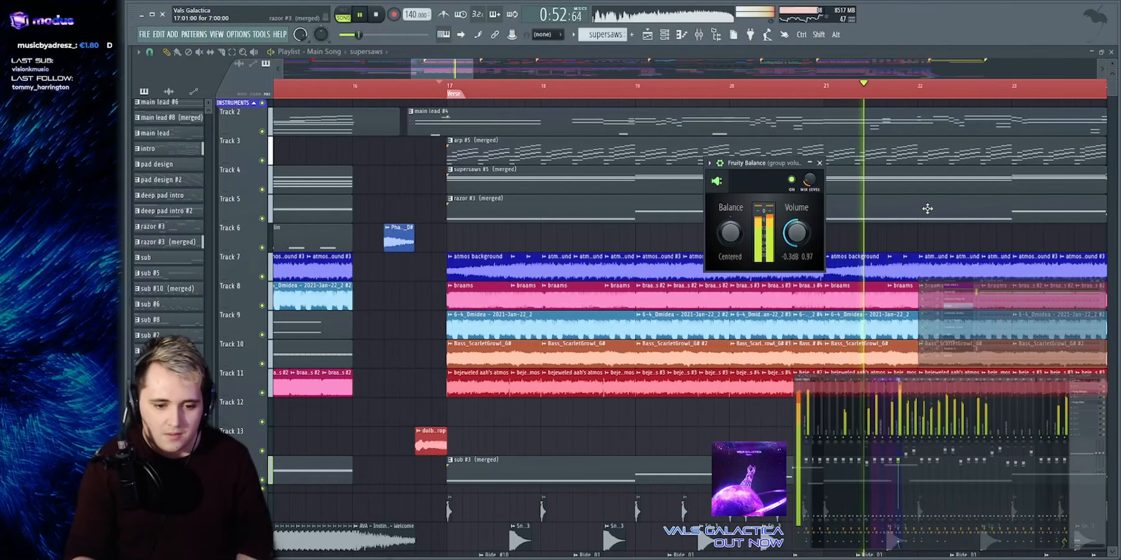
pyautogui.press('space')
pyautogui.press('Escape')
# Examine the verse's automation clips, highlight and deselect the Balance mix level clips on Track 29, and start playback
pyautogui.scroll(-5, 676, 243)
pyautogui.scroll(-6, 675, 242)
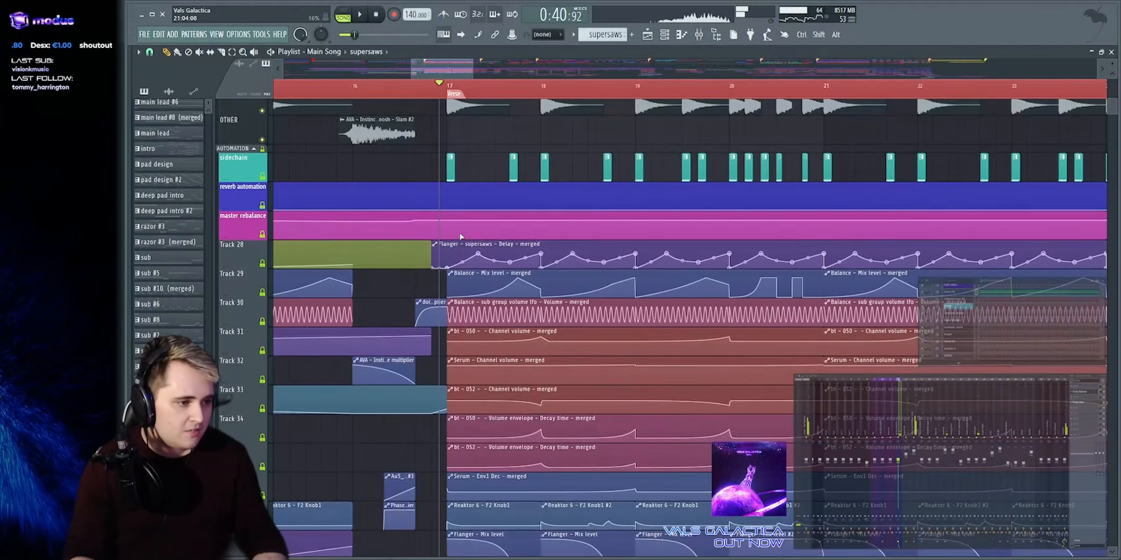
pyautogui.scroll(-3, 457, 202)
pyautogui.scroll(1, 449, 72)
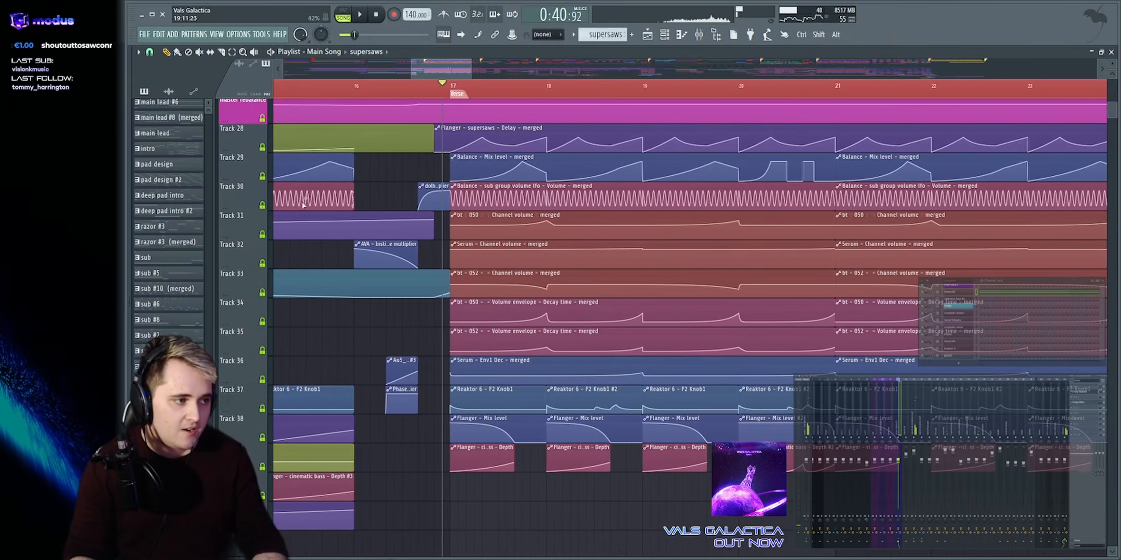
pyautogui.moveTo(421, 173); pyautogui.dragTo(852, 174)
pyautogui.hotkey('ctrl', 'd')
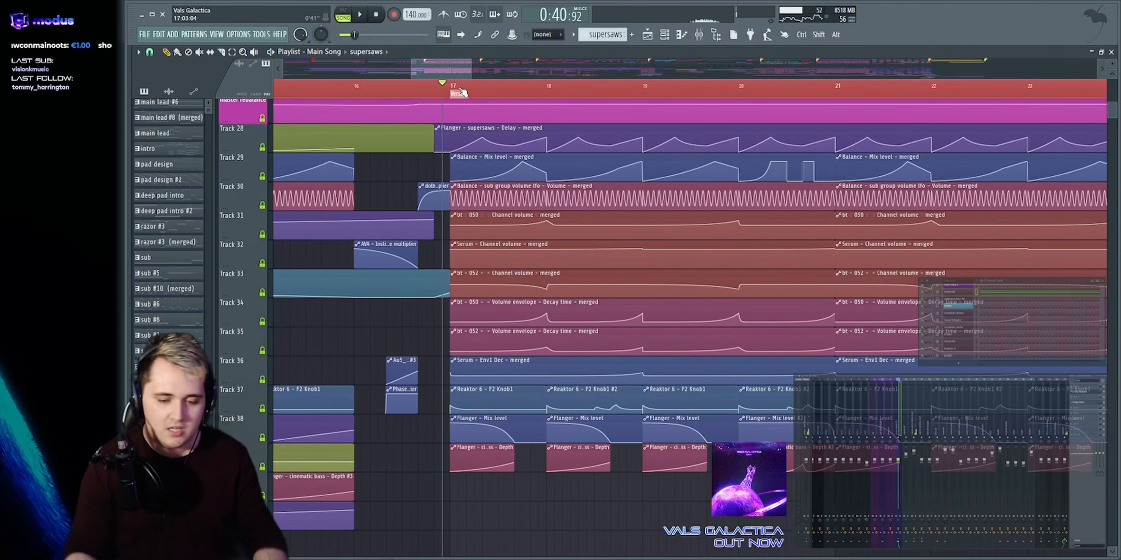
pyautogui.press('space')
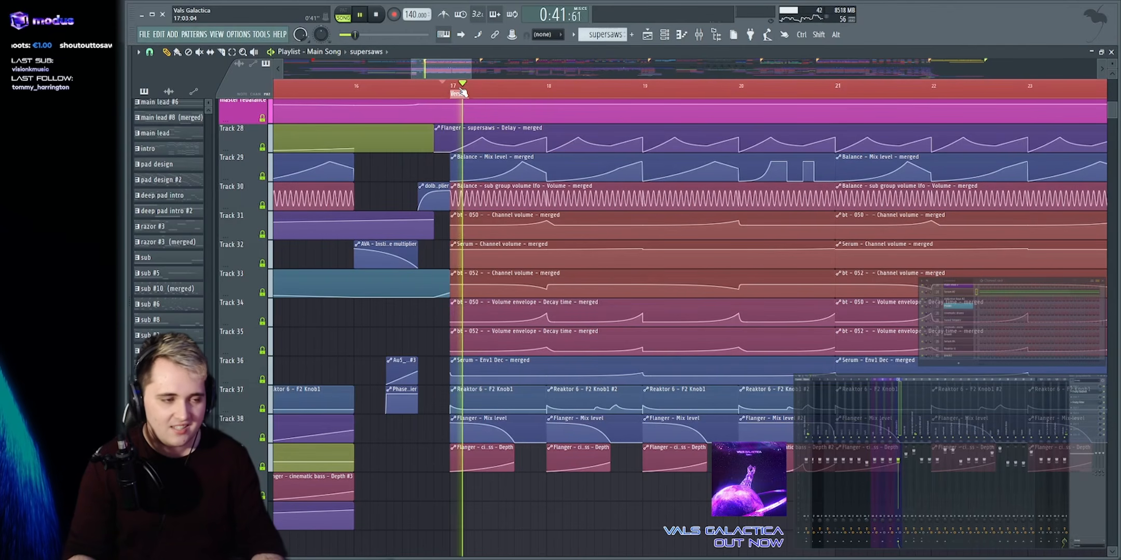
# Play the verse while watching its automation clips, stop playback, and return to the instrument tracks in the playlist
pyautogui.press('space')
pyautogui.press('space')
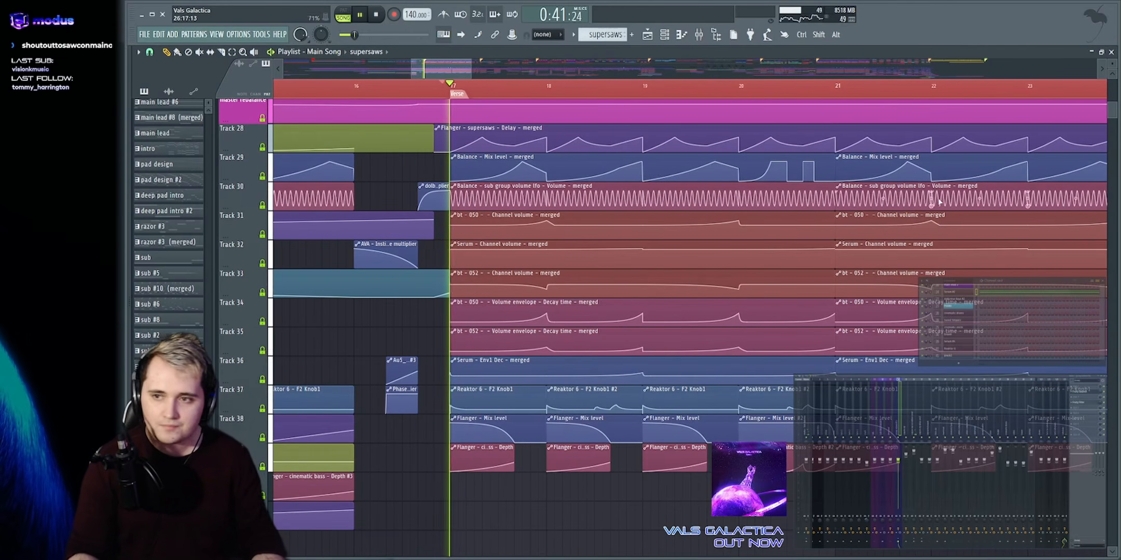
pyautogui.press('space')
pyautogui.press('space')
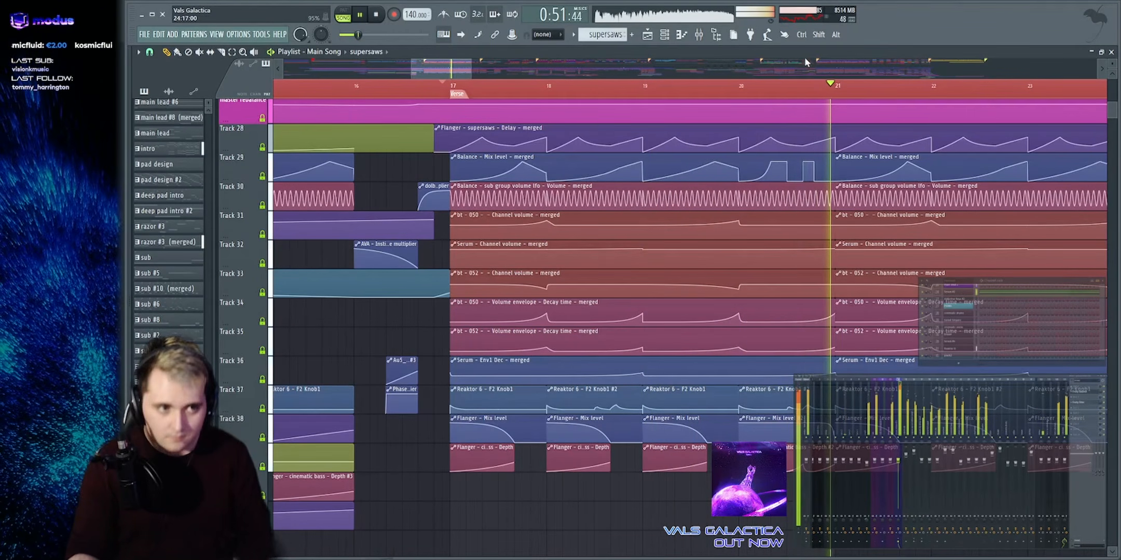
pyautogui.scroll(-1, 560, 148)
pyautogui.press('space')
pyautogui.scroll(10, 791, 152)
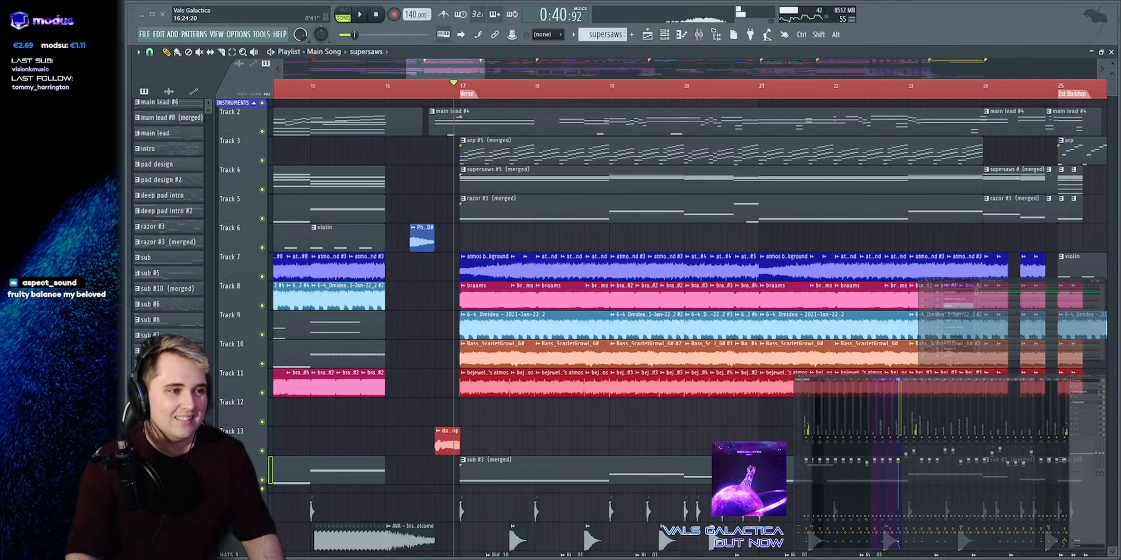
# Place the playhead just after bar 16, ahead of the Verse marker, and play the full mix into the verse
pyautogui.press('space')
pyautogui.press('space')
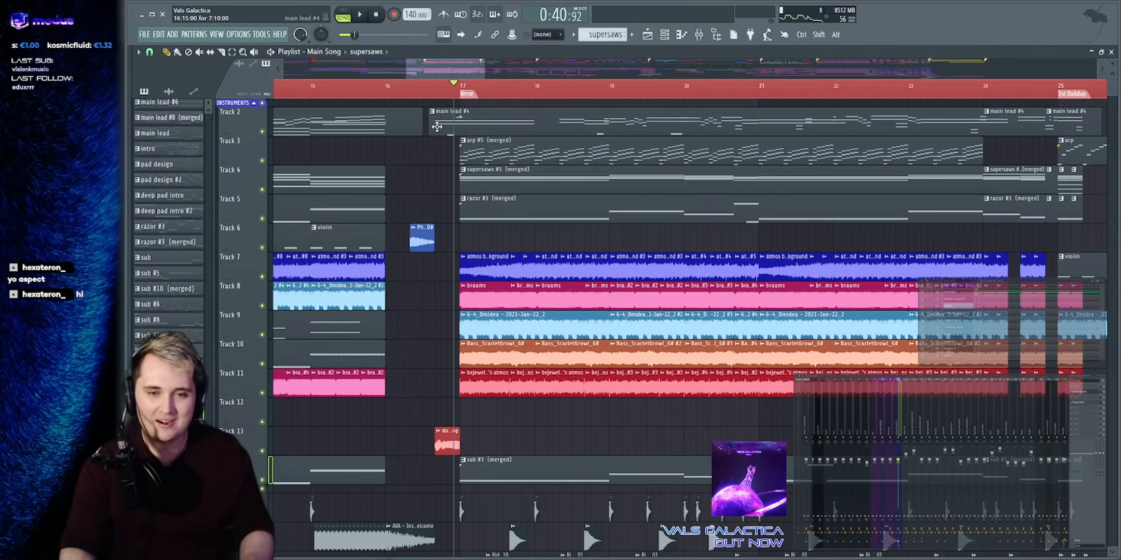
pyautogui.click(407, 88)
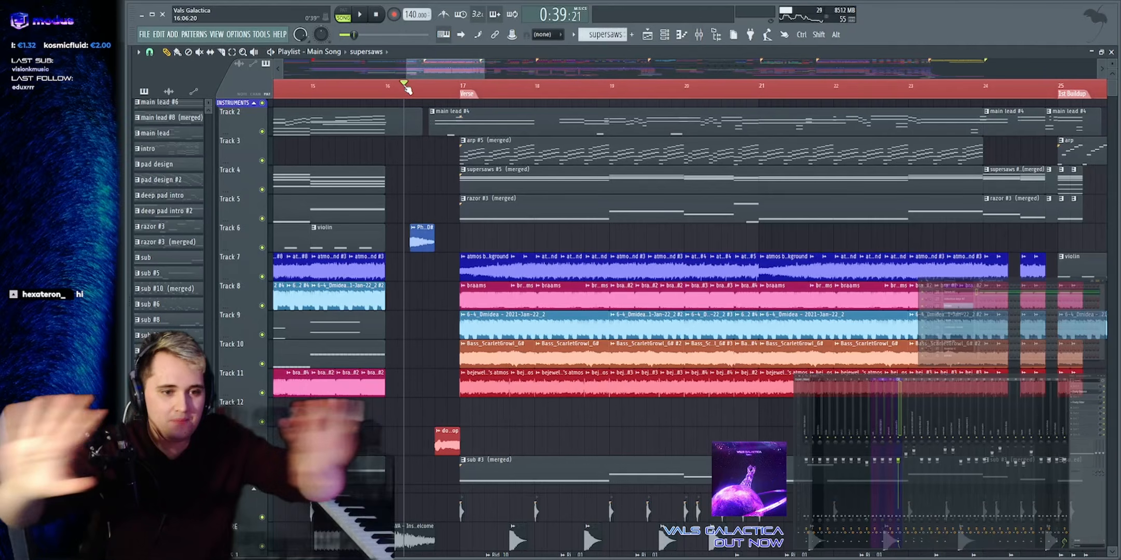
pyautogui.press('space')
pyautogui.press('space')
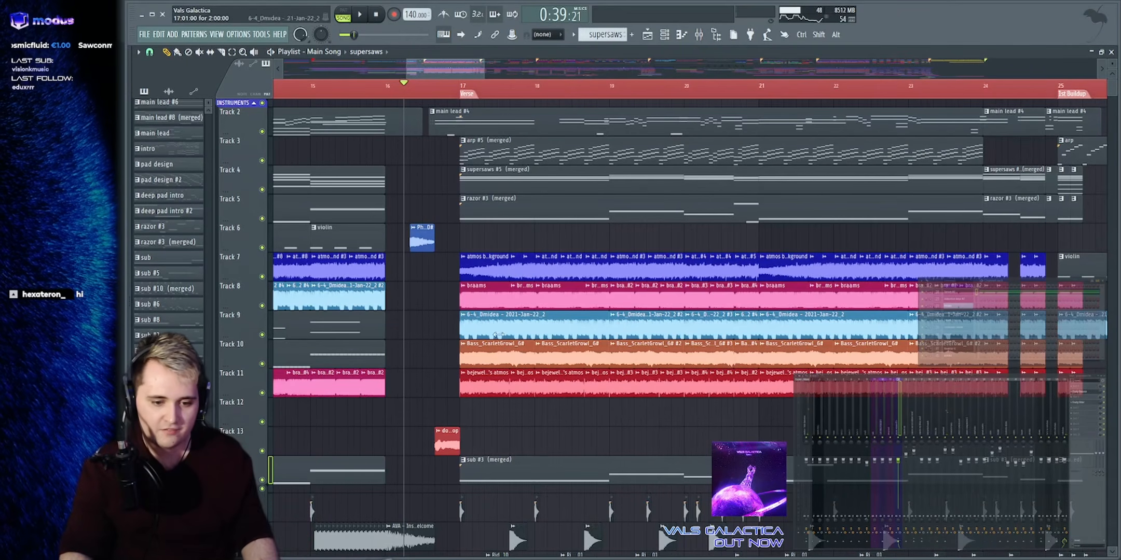
pyautogui.press('space')
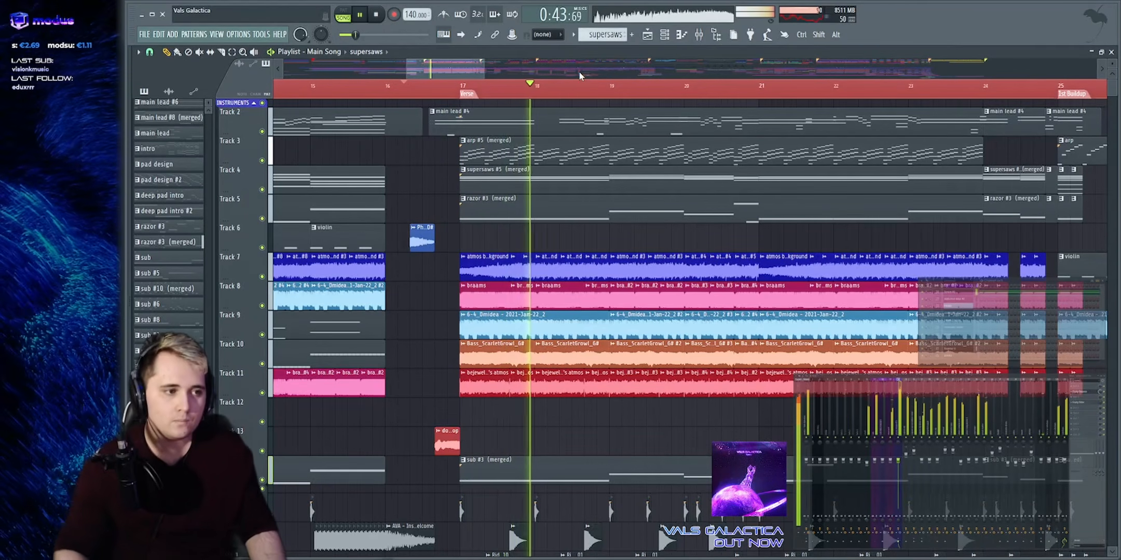
# Stop playback, solo Track 2, and play its main lead clip into the verse
pyautogui.press('space')
pyautogui.keyDown('ctrl'); pyautogui.click(261, 132); pyautogui.keyUp('ctrl')
pyautogui.press('space')
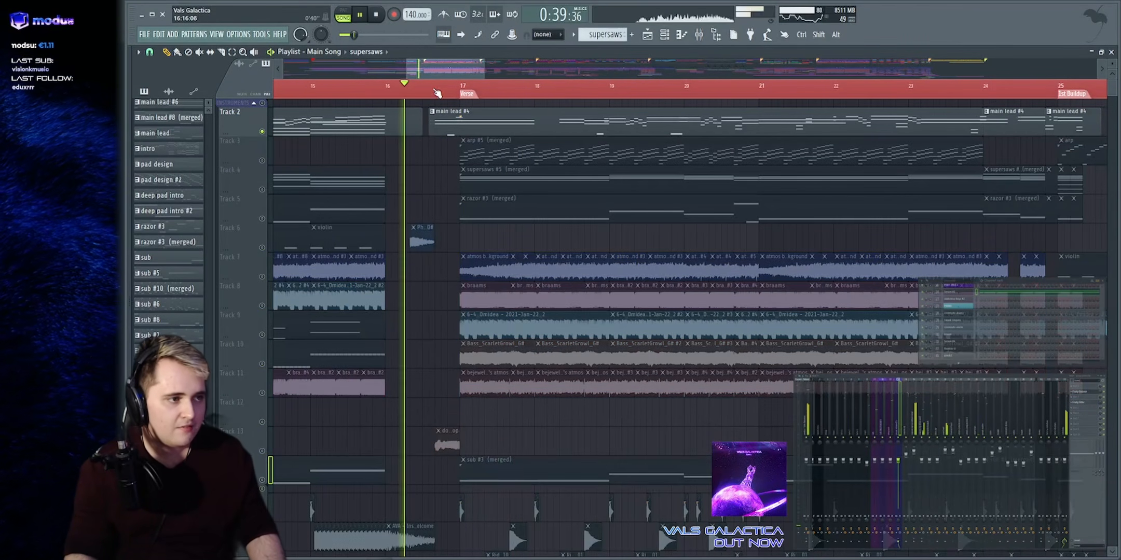
pyautogui.scroll(2, 464, 82)
pyautogui.scroll(-2, 487, 113)
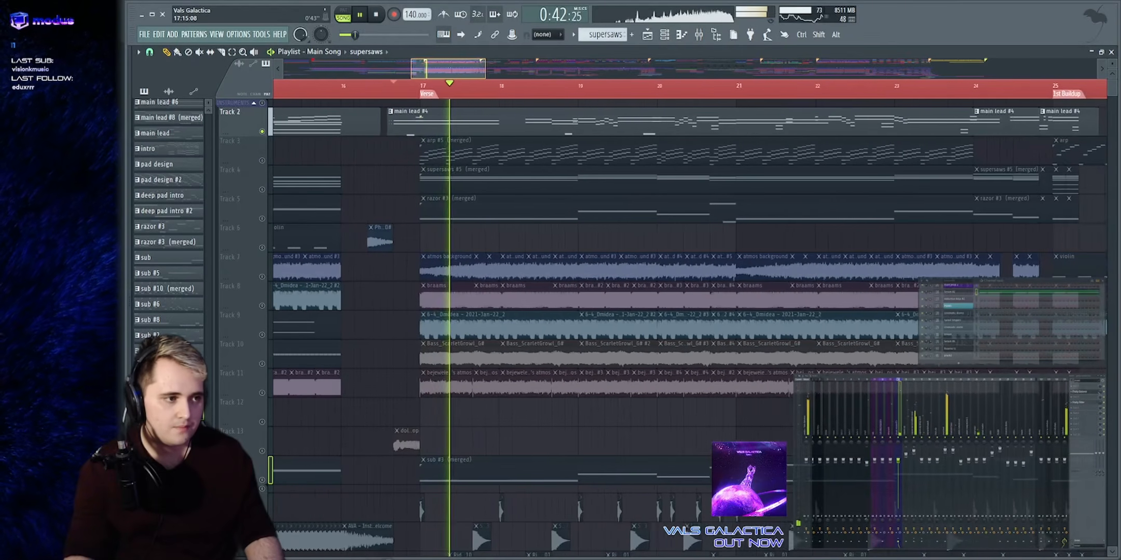
# Open the main lead #4 clip in the piano roll, examine its notes during playback, and stop
pyautogui.doubleClick(455, 113)
pyautogui.scroll(2, 413, 74)
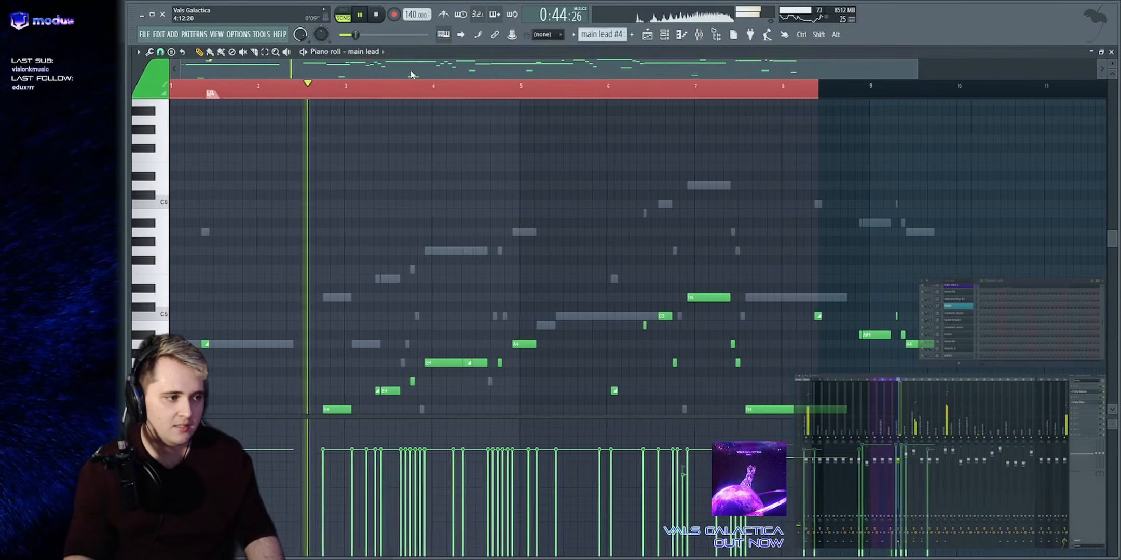
pyautogui.scroll(-8, 443, 190)
pyautogui.scroll(5, 478, 195)
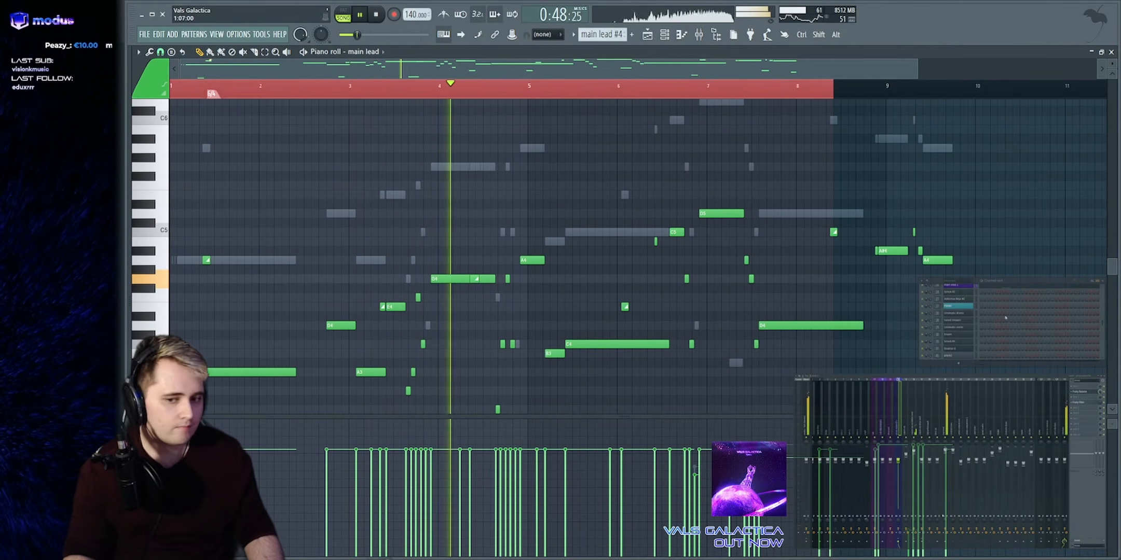
pyautogui.scroll(2, 960, 322)
pyautogui.press('space')
# Open the main lead 2 channel's sampler settings, reposition the window to inspect its sample and loop settings, and close it
pyautogui.click(964, 331)
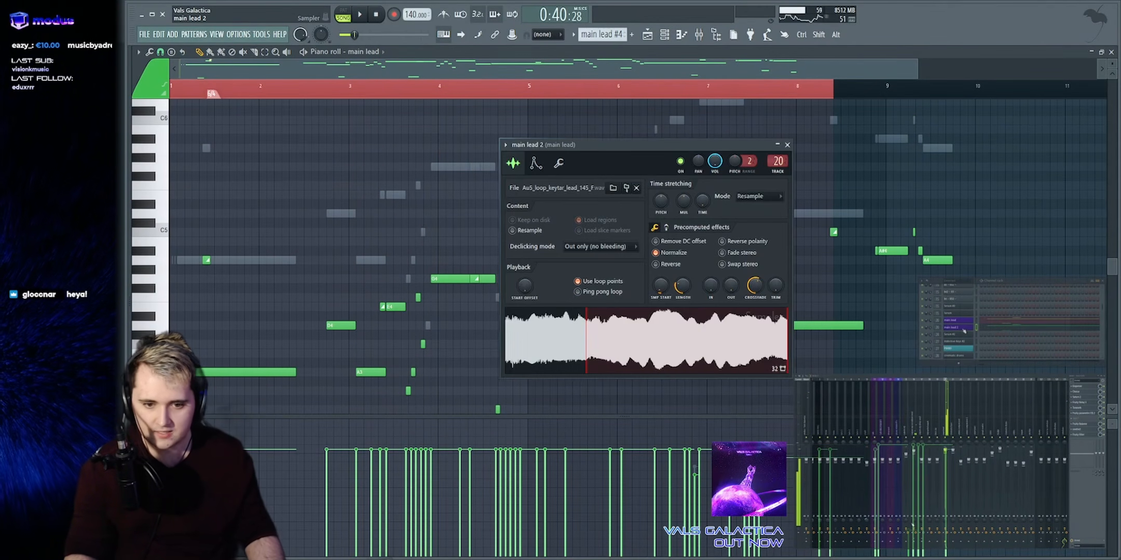
pyautogui.moveTo(610, 150); pyautogui.dragTo(724, 125)
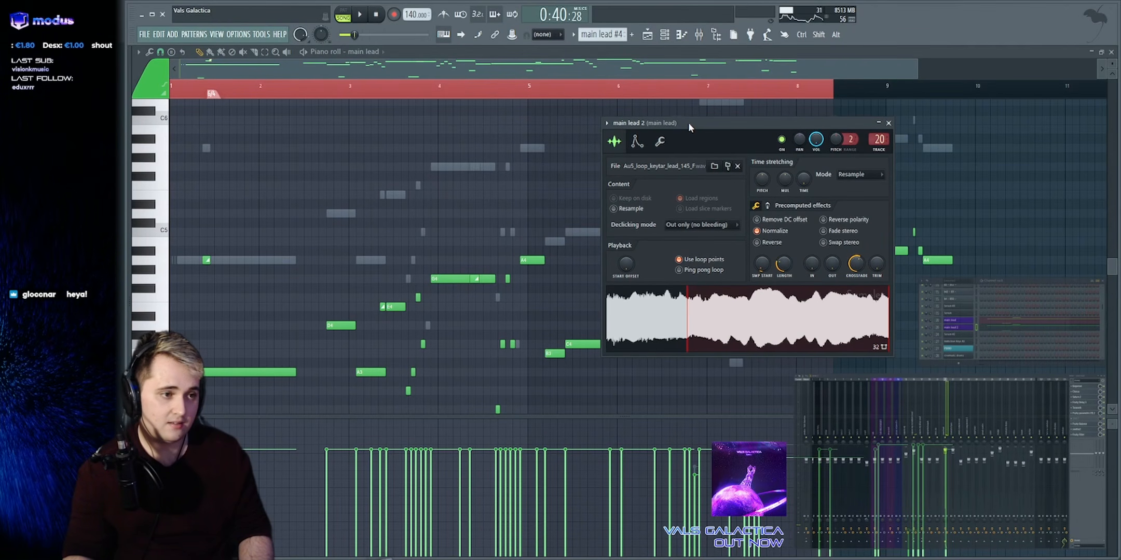
pyautogui.moveTo(689, 124); pyautogui.dragTo(664, 121)
pyautogui.press('Escape')
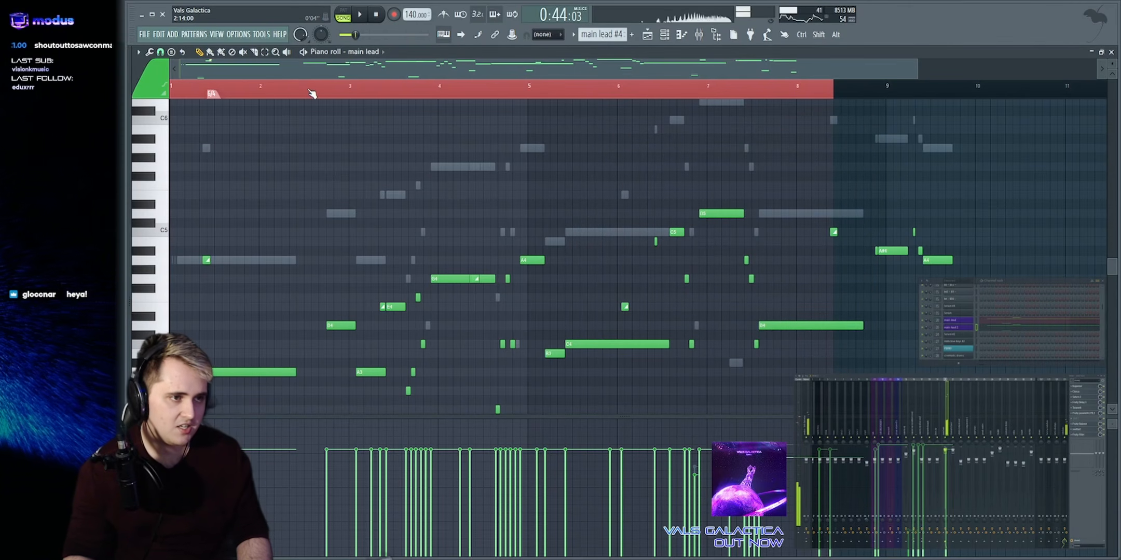
# Reopen the main lead 2 sampler settings, locate its sample in the browser's Au5_loops folder, and hide the browser
pyautogui.click(953, 327)
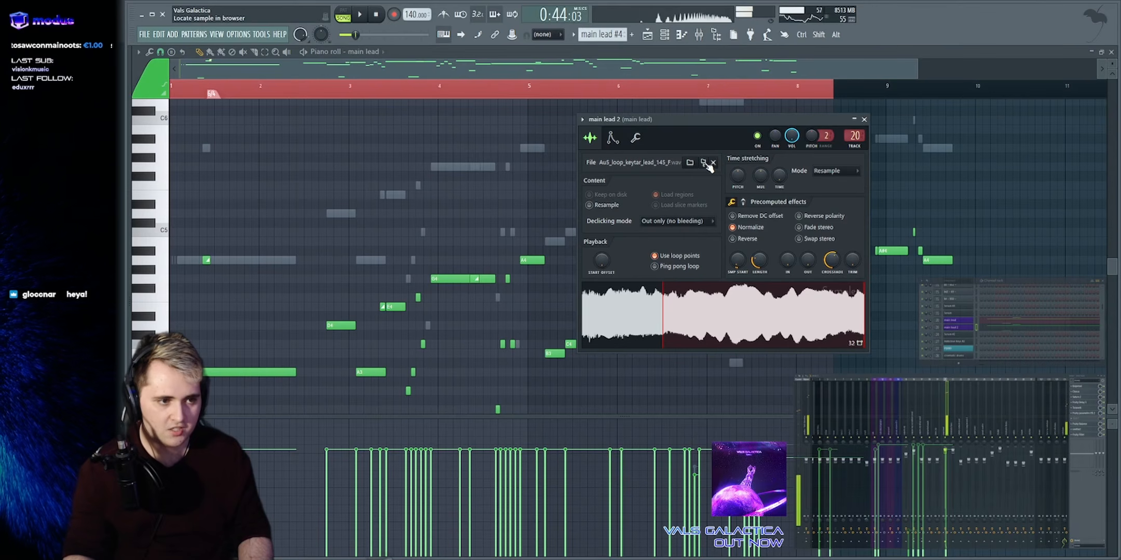
pyautogui.click(128, 285)
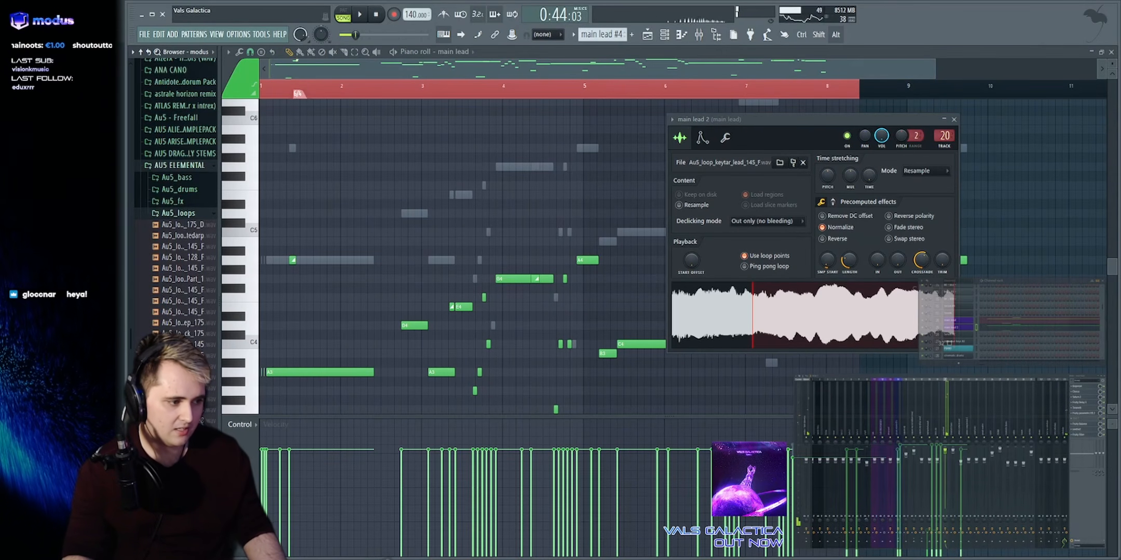
pyautogui.moveTo(131, 288)
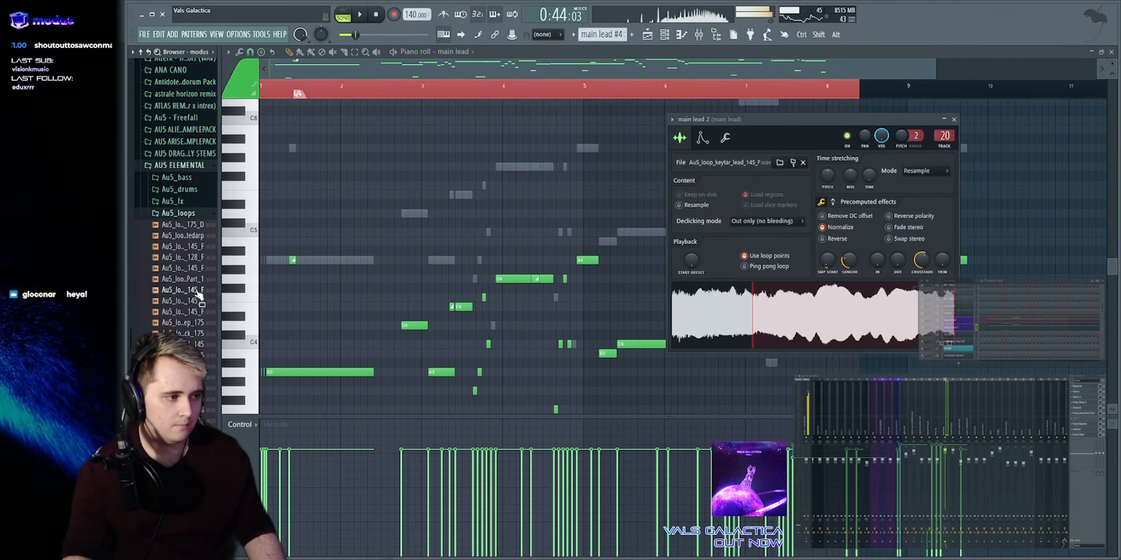
pyautogui.moveTo(220, 286); pyautogui.dragTo(307, 296)
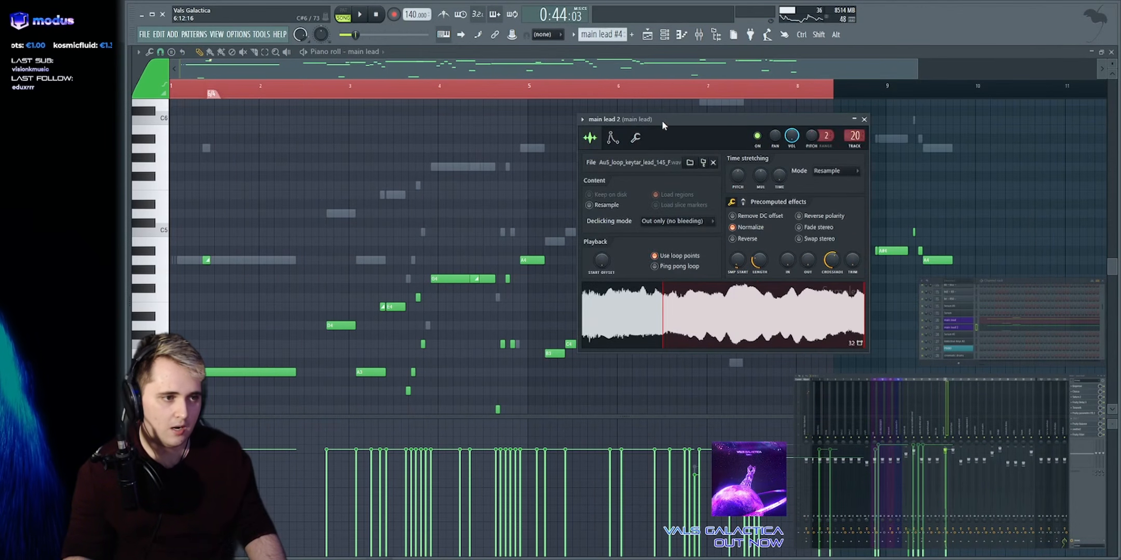
# Audition the main lead 2 waveform and load its Au5_loop_keytar_lead_145_F sample as an additional channel in the channel rack
pyautogui.moveTo(662, 120); pyautogui.dragTo(628, 120)
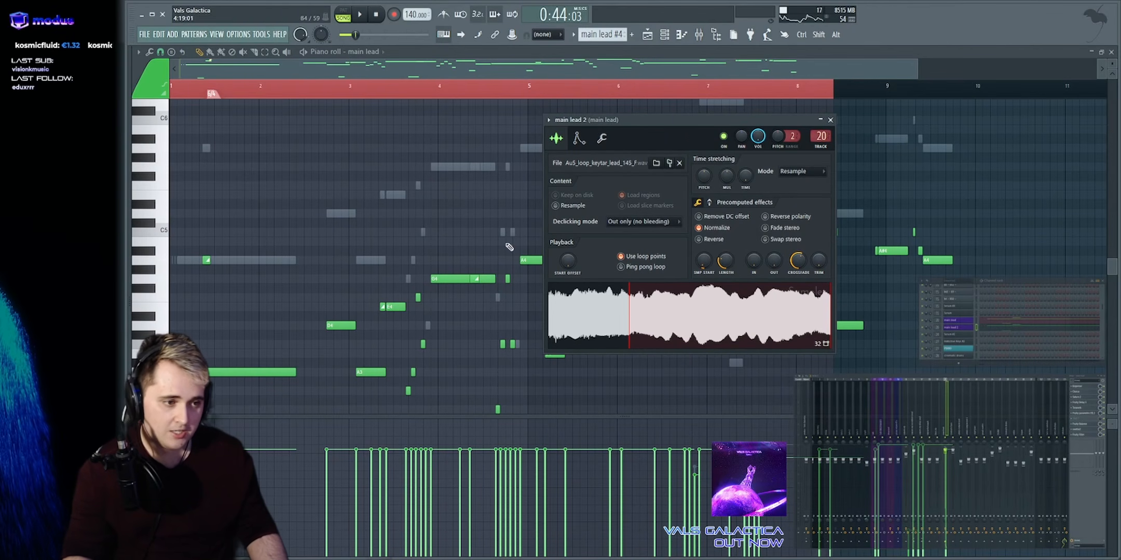
pyautogui.click(598, 313)
pyautogui.moveTo(626, 308); pyautogui.dragTo(585, 321)
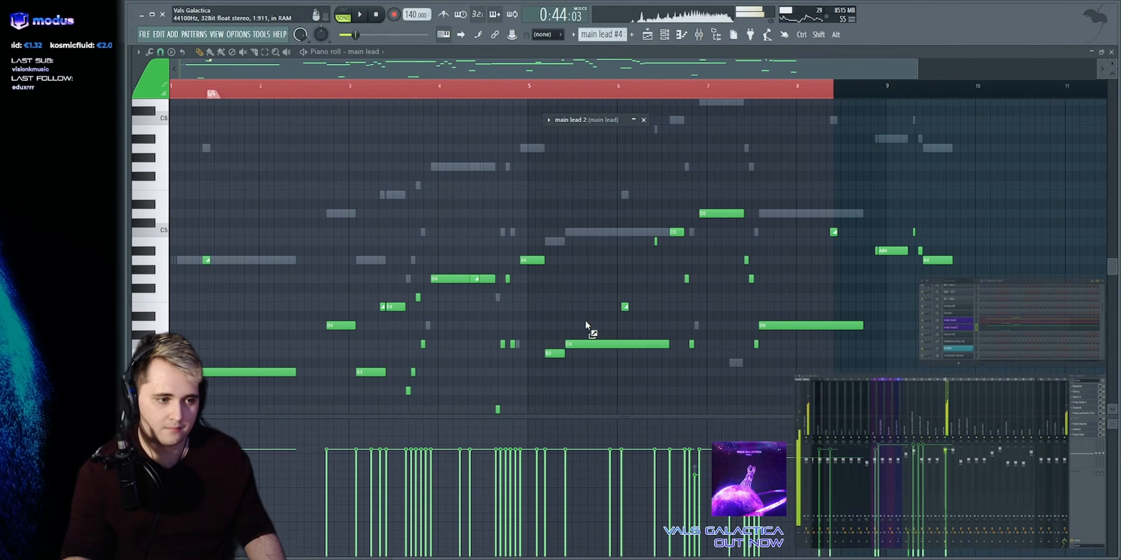
pyautogui.moveTo(1000, 284); pyautogui.dragTo(998, 287)
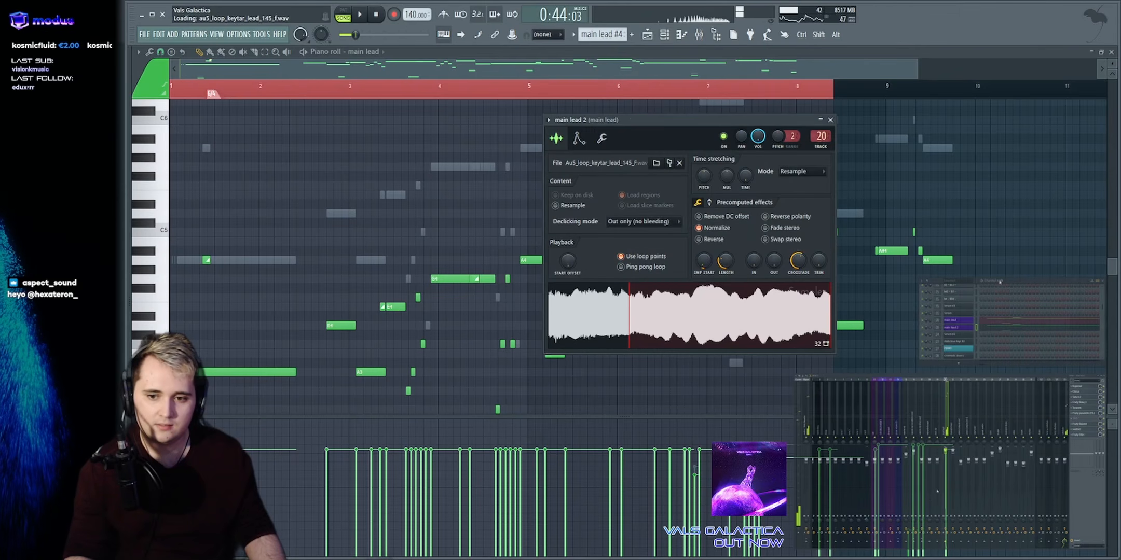
# Play the soloed lead briefly, stop, and return to the main lead 2 channel's sampler settings from the channel rack
pyautogui.press('space')
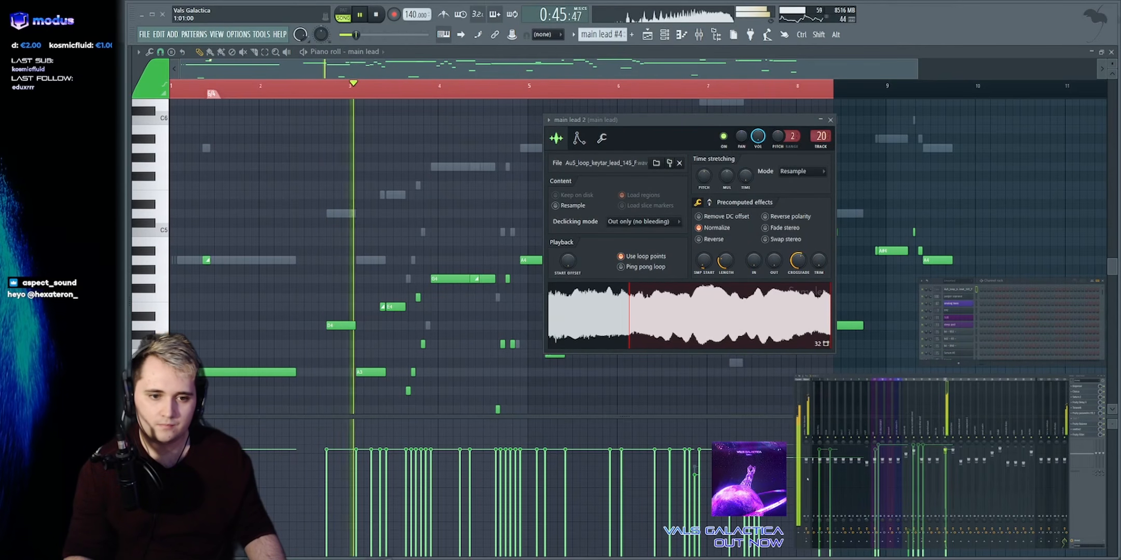
pyautogui.scroll(-4, 991, 328)
pyautogui.scroll(-3, 992, 328)
pyautogui.press('space')
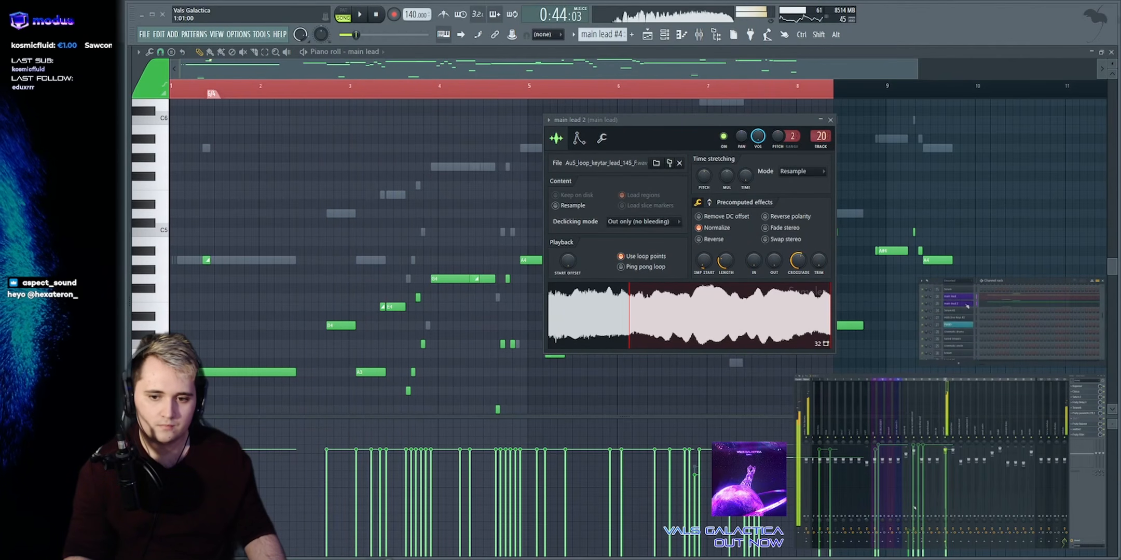
pyautogui.click(954, 303)
pyautogui.click(955, 303)
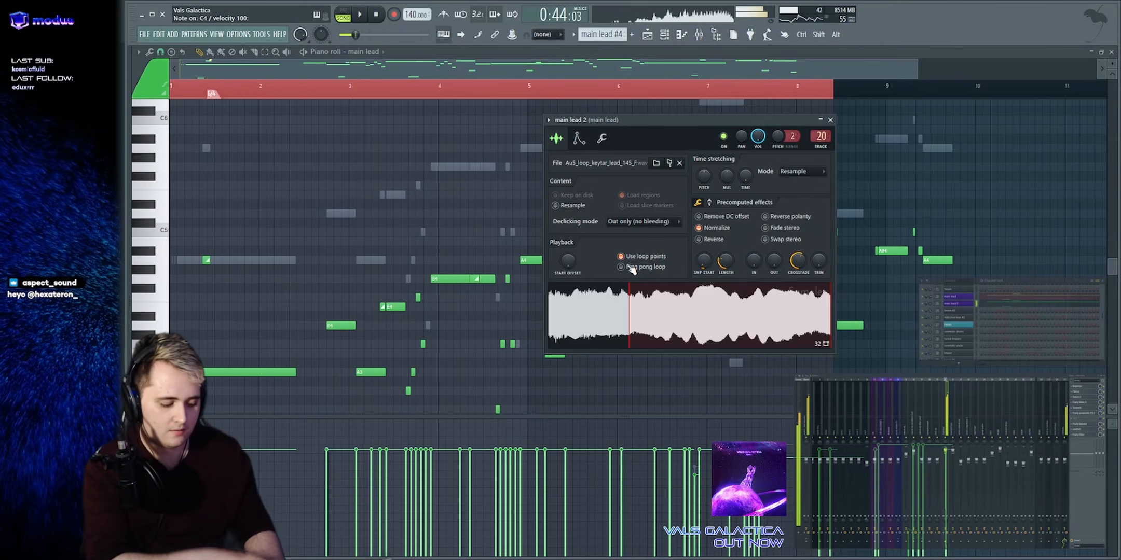
# Start playback, close the main lead 2 sampler settings, view the lead's lower notes, and stop
pyautogui.press('space')
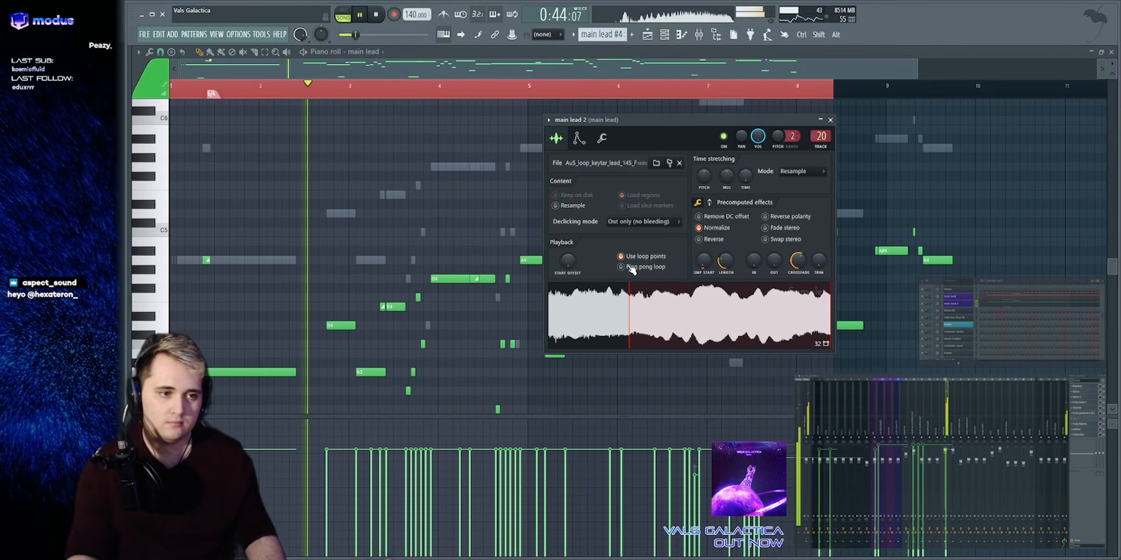
pyautogui.press('Escape')
pyautogui.scroll(-5, 414, 179)
pyautogui.press('space')
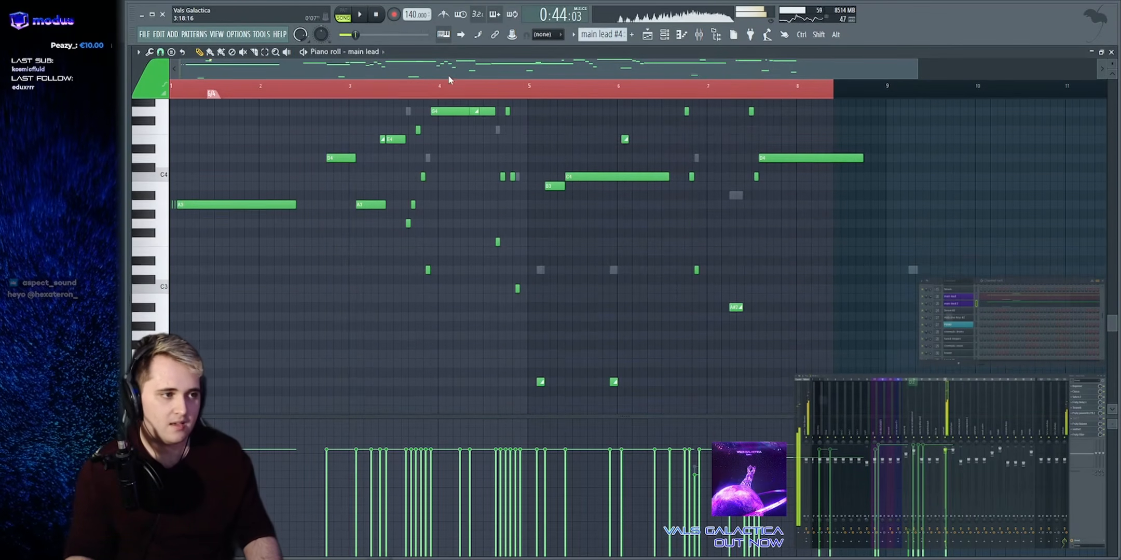
# Examine the main lead's layered notes around bar 3 and its lowest notes in the piano roll during playback, and stop
pyautogui.moveTo(449, 71); pyautogui.dragTo(351, 96)
pyautogui.keyDown('ctrl'); pyautogui.scroll(2, 595, 218); pyautogui.keyUp('ctrl')
pyautogui.scroll(4, 595, 217)
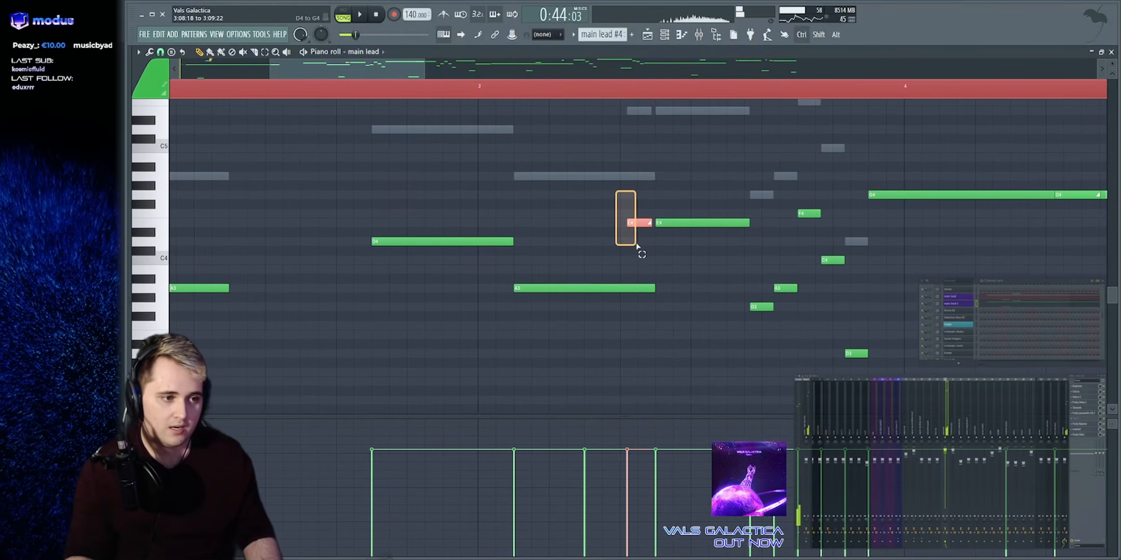
pyautogui.press('space')
pyautogui.scroll(-3, 492, 67)
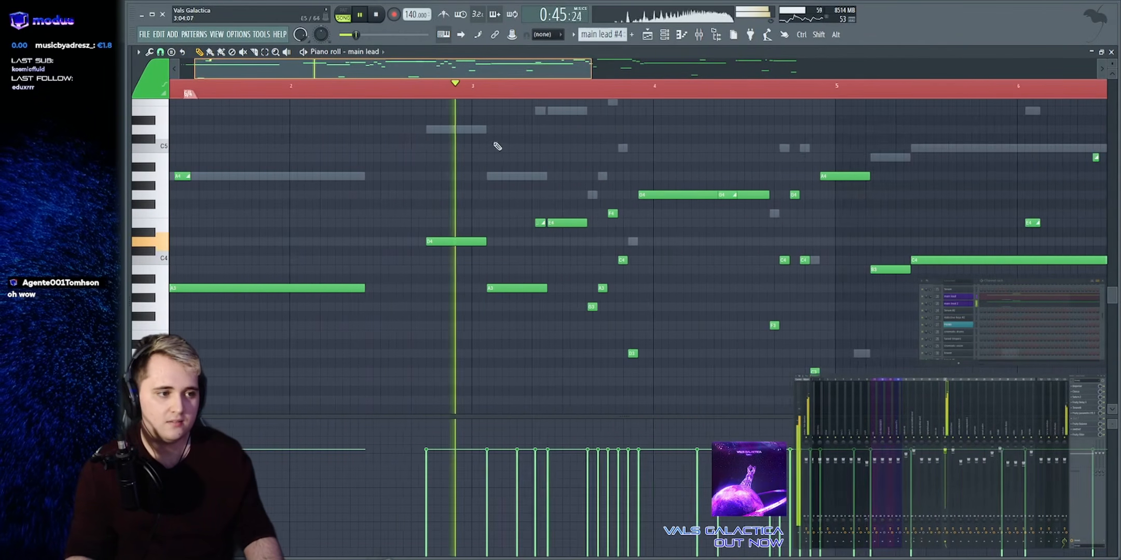
pyautogui.scroll(-9, 490, 135)
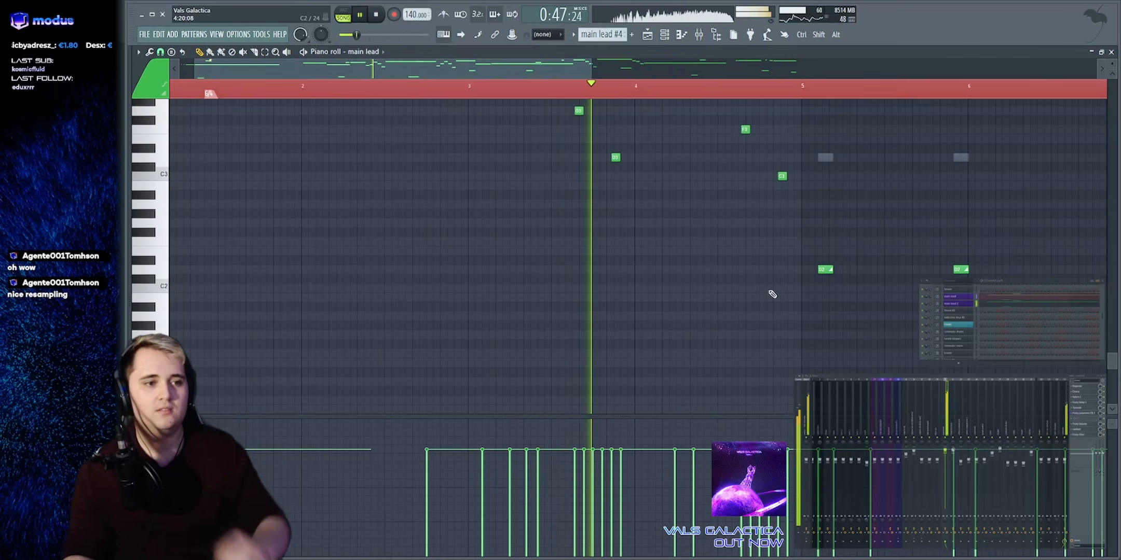
pyautogui.scroll(9, 770, 292)
pyautogui.press('space')
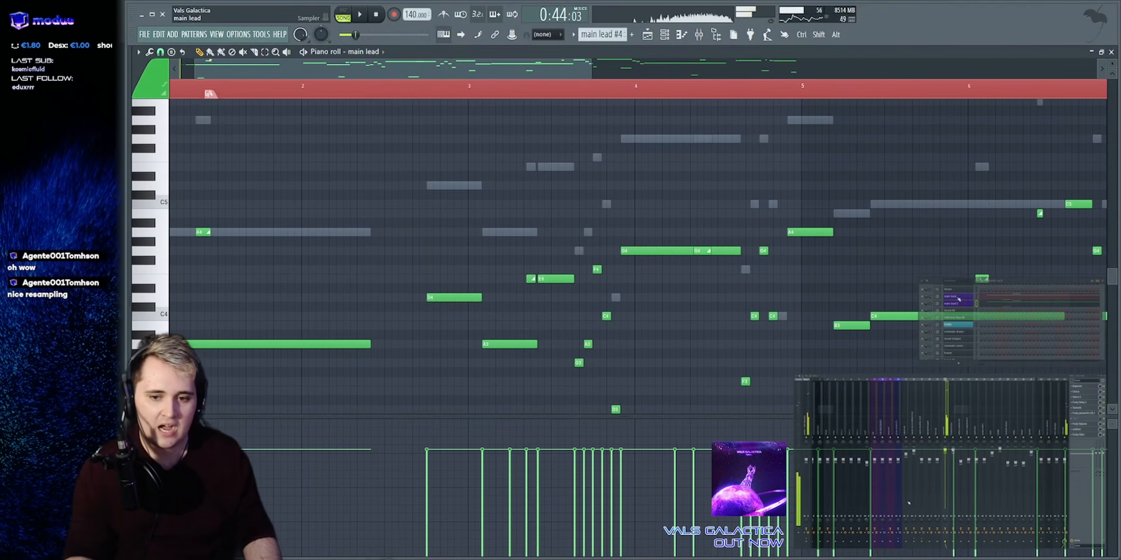
# Compare the samples in the main lead and main lead 2 sampler settings, leaving the repositioned main lead window open
pyautogui.click(959, 300)
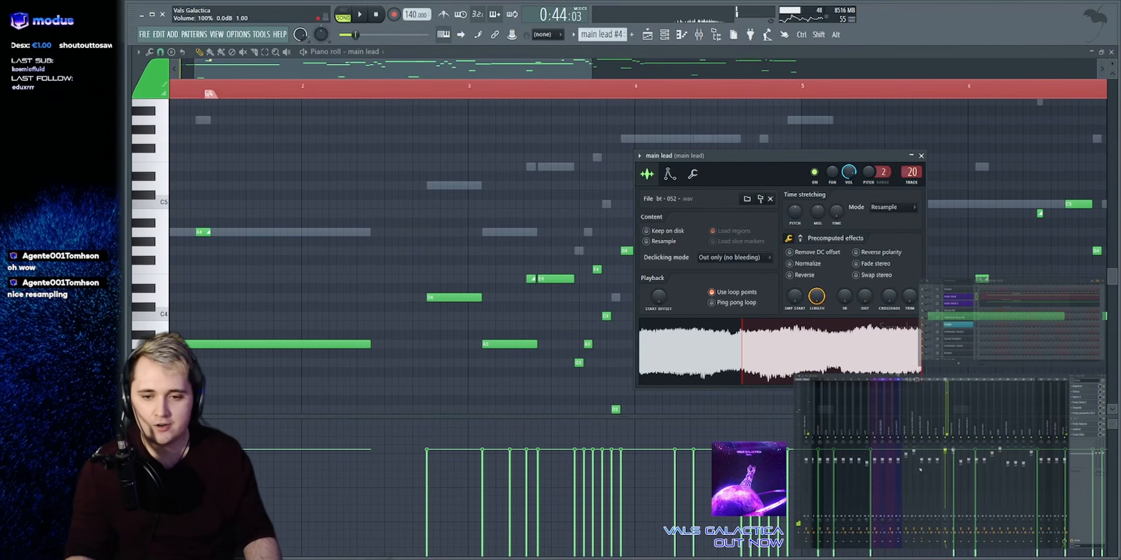
pyautogui.click(961, 305)
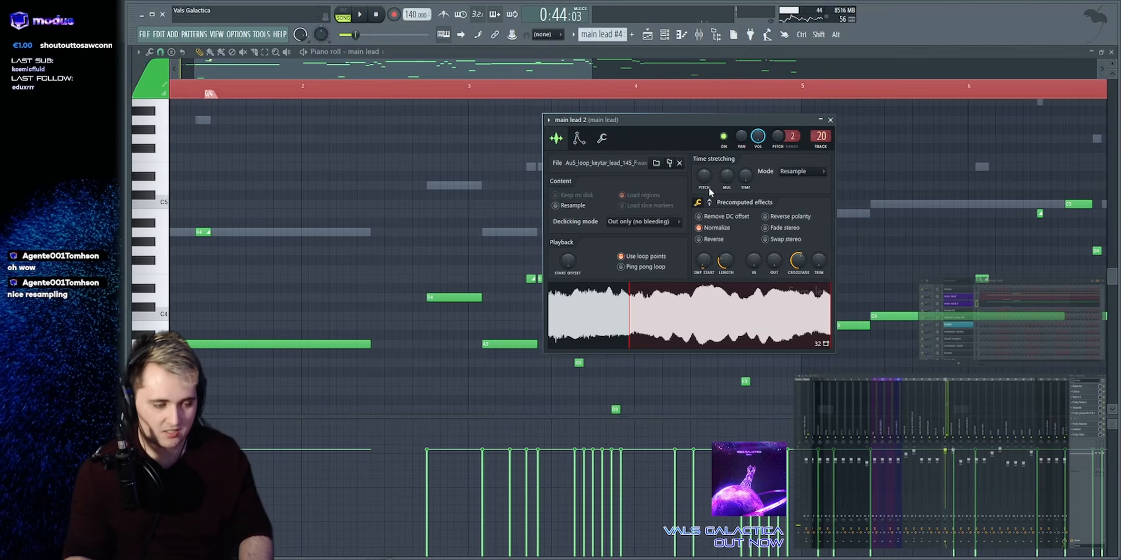
pyautogui.click(958, 299)
pyautogui.moveTo(764, 156); pyautogui.dragTo(631, 118)
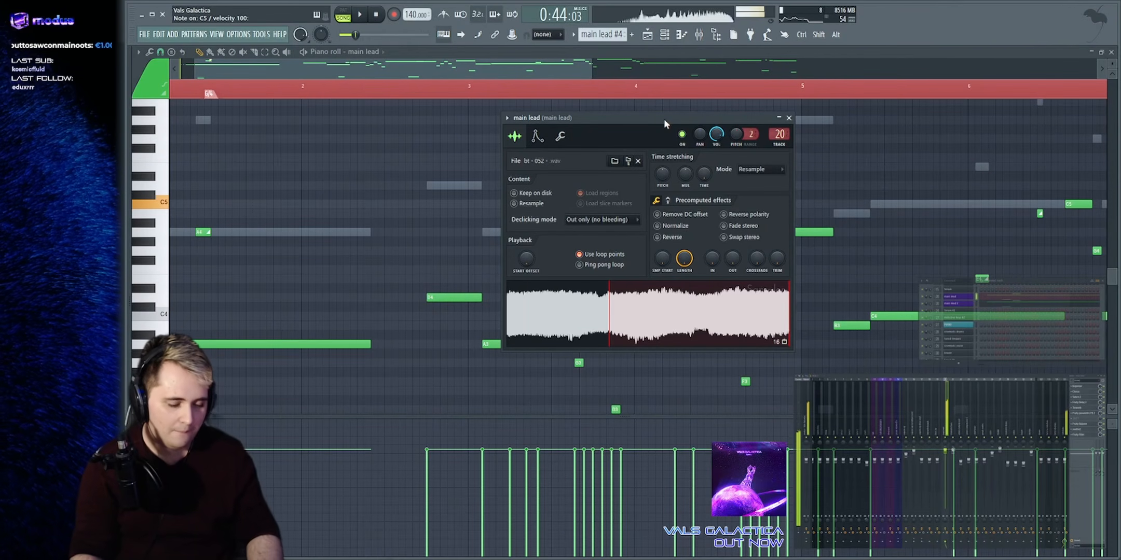
# Close the main lead sampler settings, play the layered lead melody in the piano roll, and stop
pyautogui.rightClick(919, 158)
pyautogui.press('space')
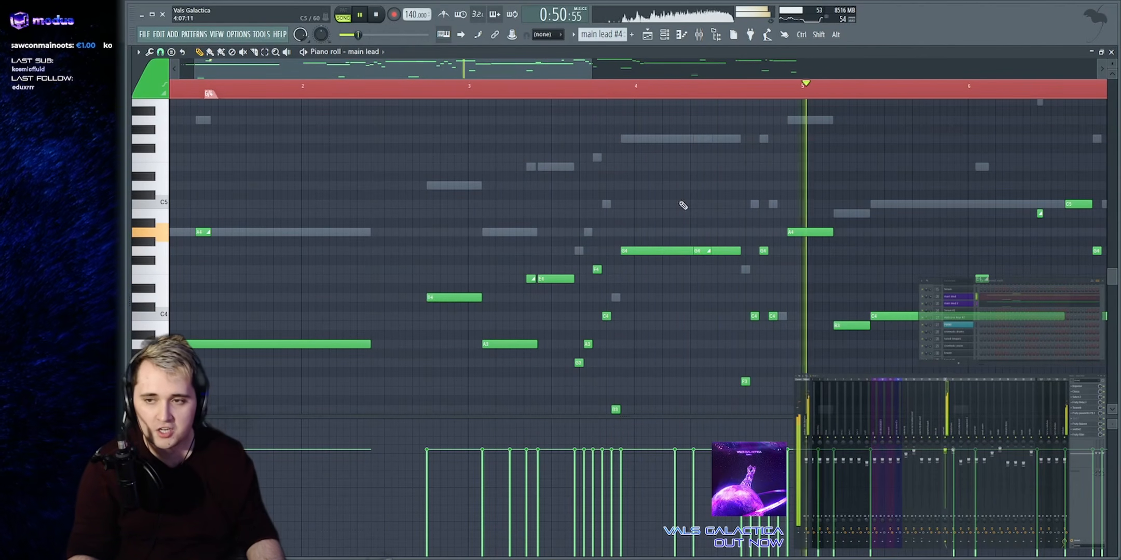
pyautogui.press('space')
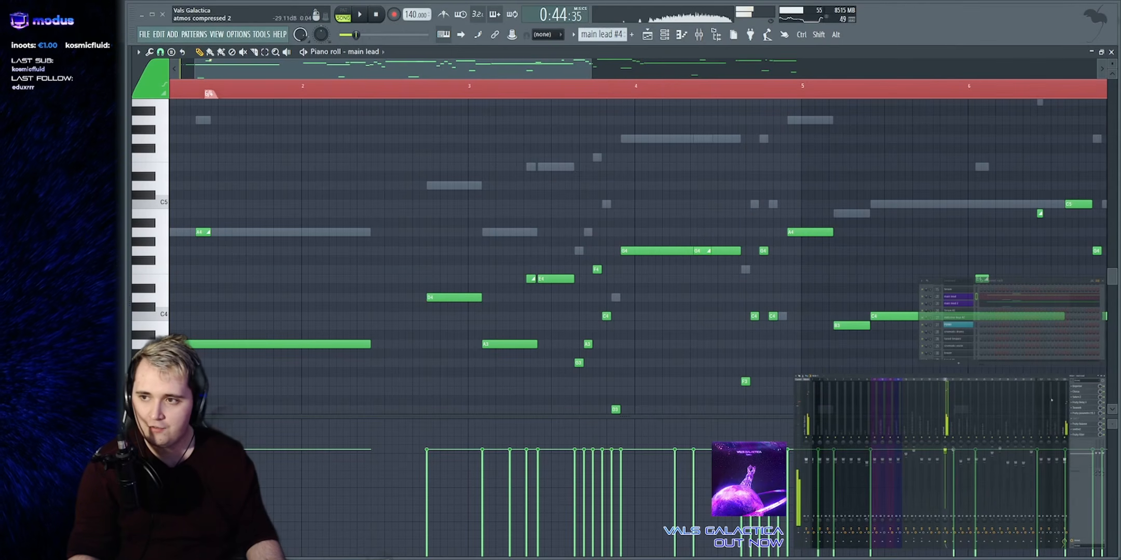
# Open the main lead's Disperser effect, reposition its window, and play the lead briefly
pyautogui.click(1081, 387)
pyautogui.moveTo(311, 140); pyautogui.dragTo(729, 133)
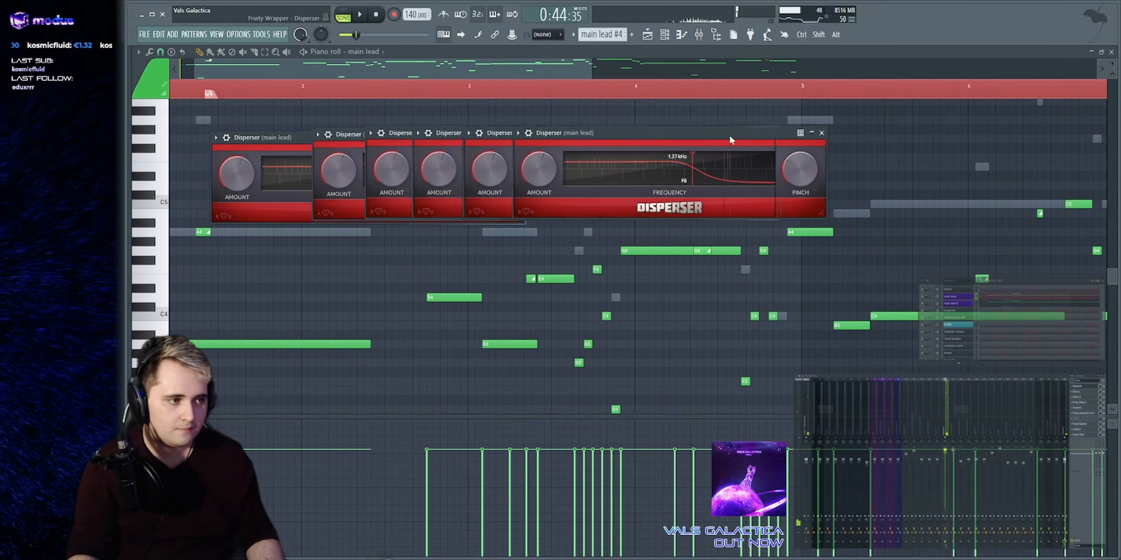
pyautogui.press('space')
pyautogui.press('space')
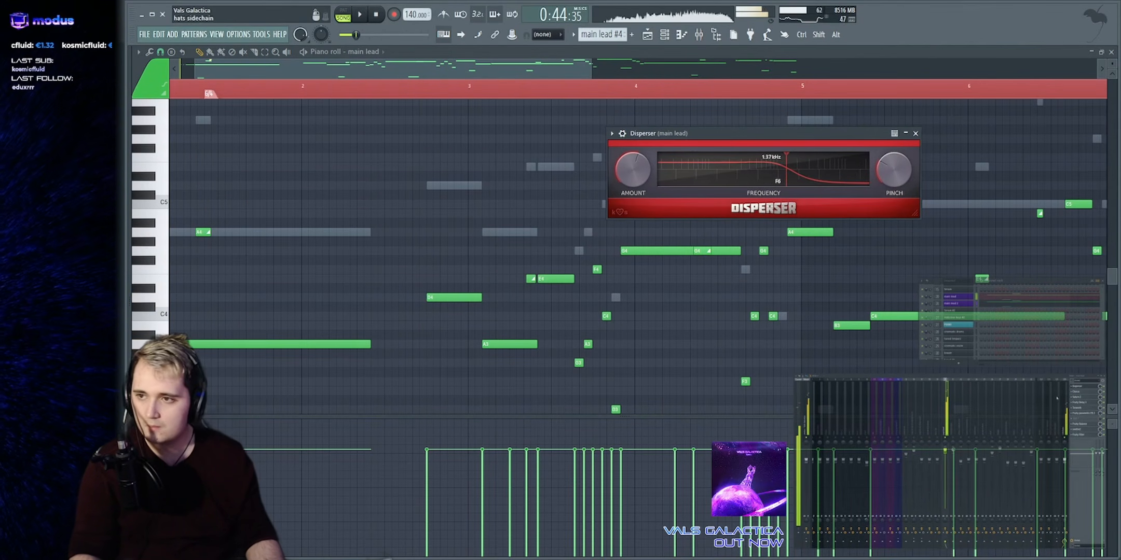
# Open the main lead's Chorus effect, move its window clear, and audition the lead briefly
pyautogui.click(1080, 393)
pyautogui.moveTo(335, 125); pyautogui.dragTo(765, 141)
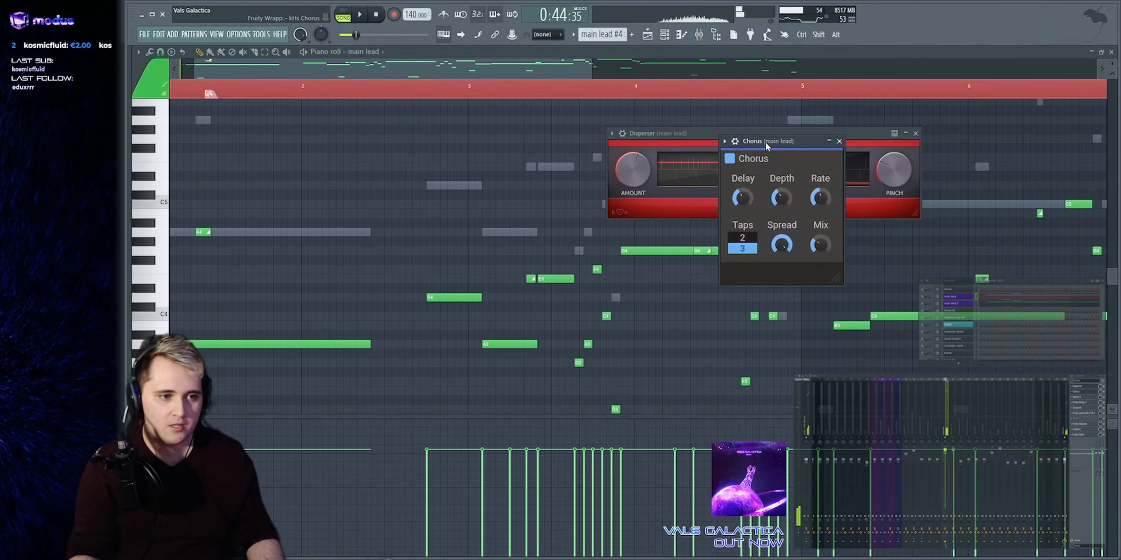
pyautogui.press('space')
pyautogui.press('space')
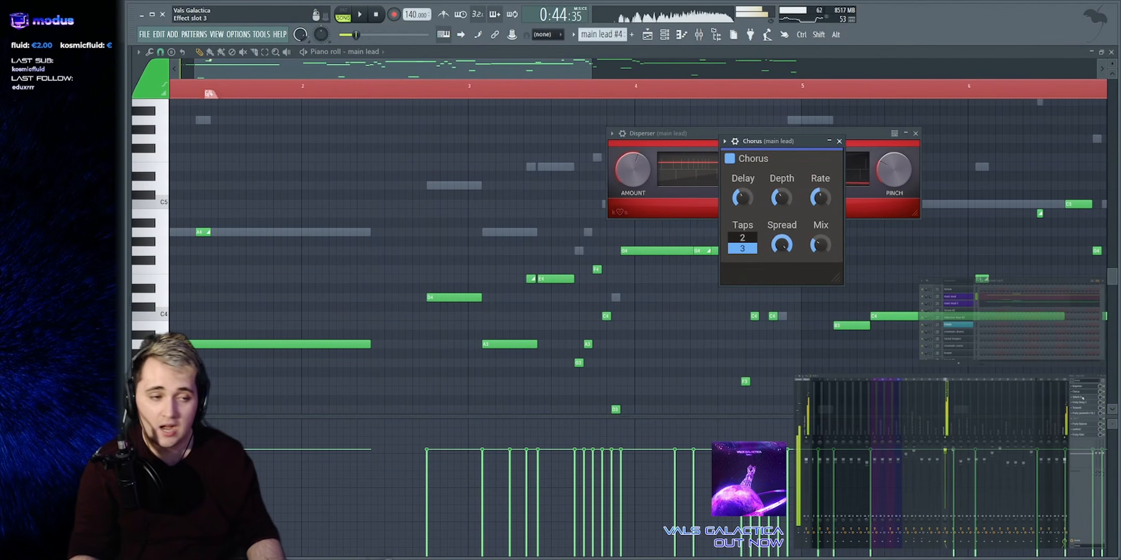
# Open the main lead's Saturn 2 effect, reposition it, and watch its spectrum during a short playback
pyautogui.click(1082, 398)
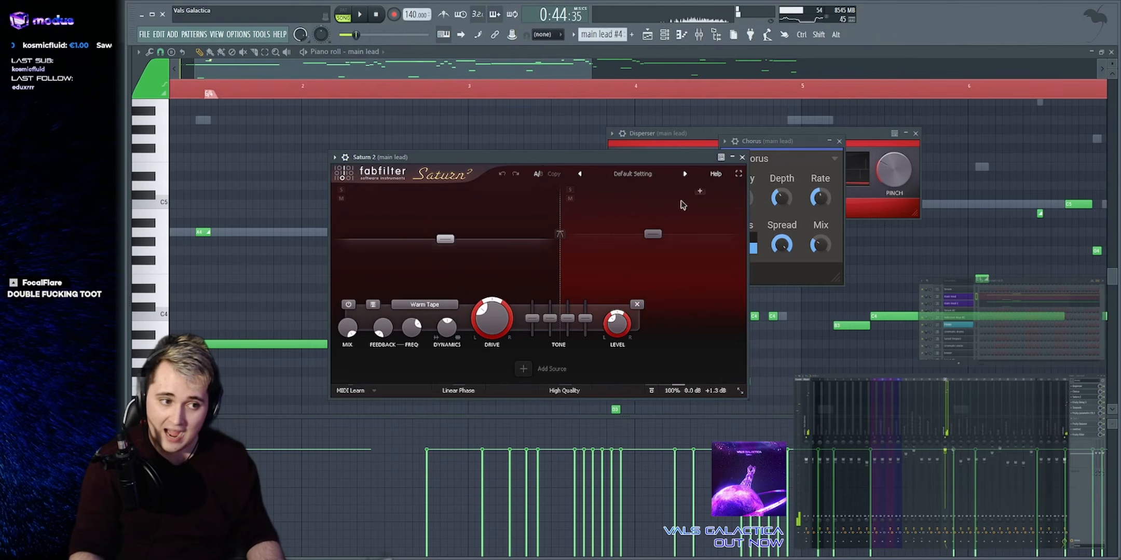
pyautogui.moveTo(584, 154); pyautogui.dragTo(676, 157)
pyautogui.press('space')
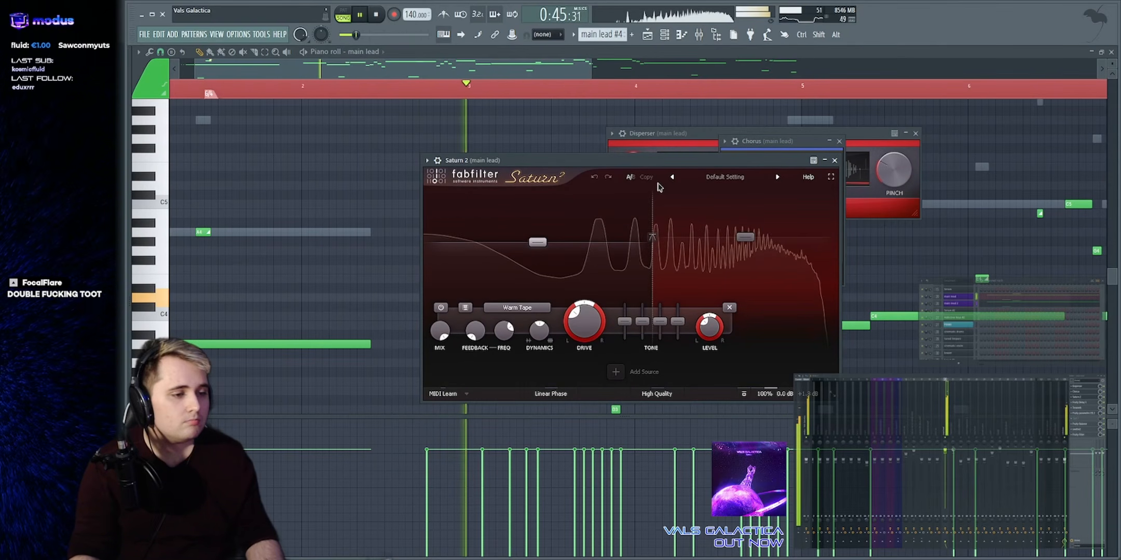
pyautogui.press('space')
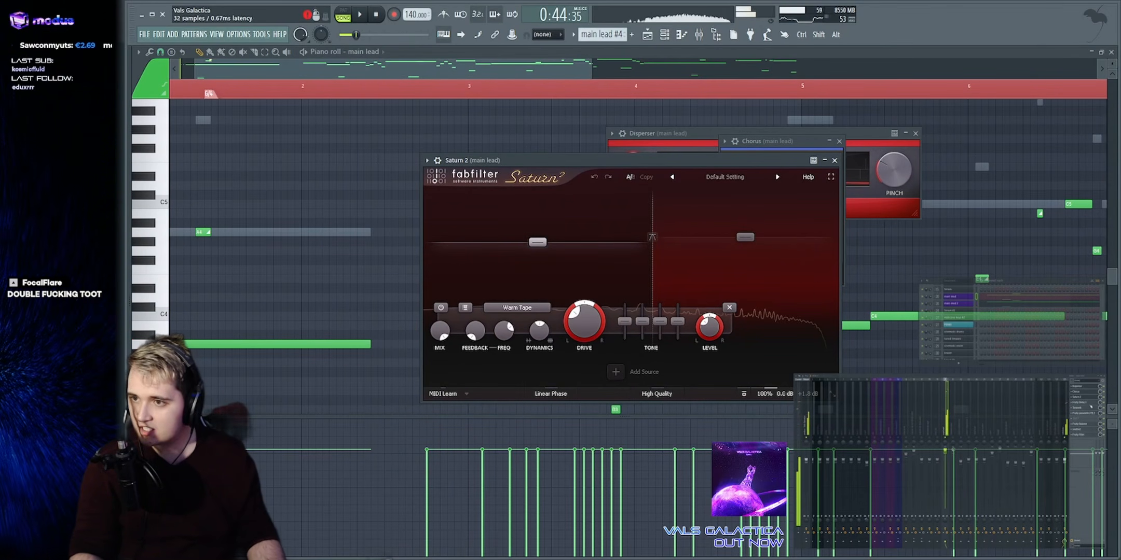
# Open the main lead's Fruity Delay 3 effect, reposition it, and play the lead twice to hear the delay
pyautogui.click(1082, 403)
pyautogui.moveTo(436, 134); pyautogui.dragTo(736, 144)
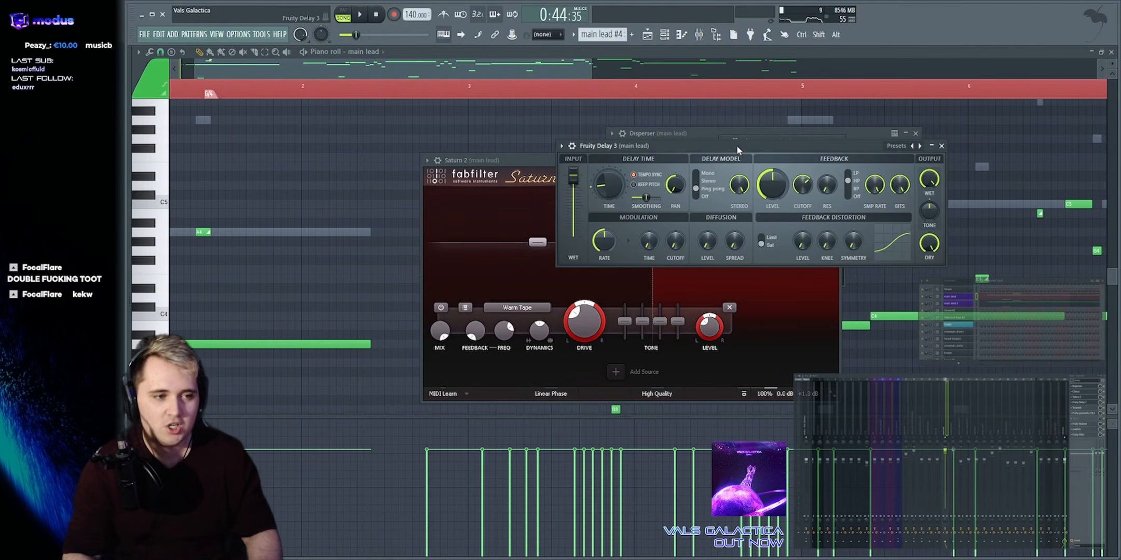
pyautogui.press('space')
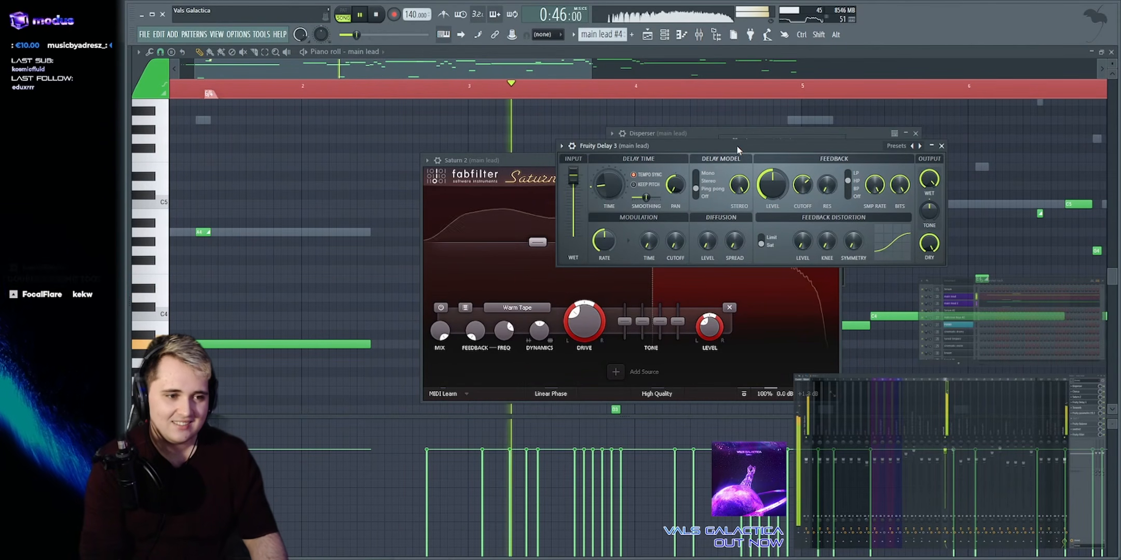
pyautogui.press('space')
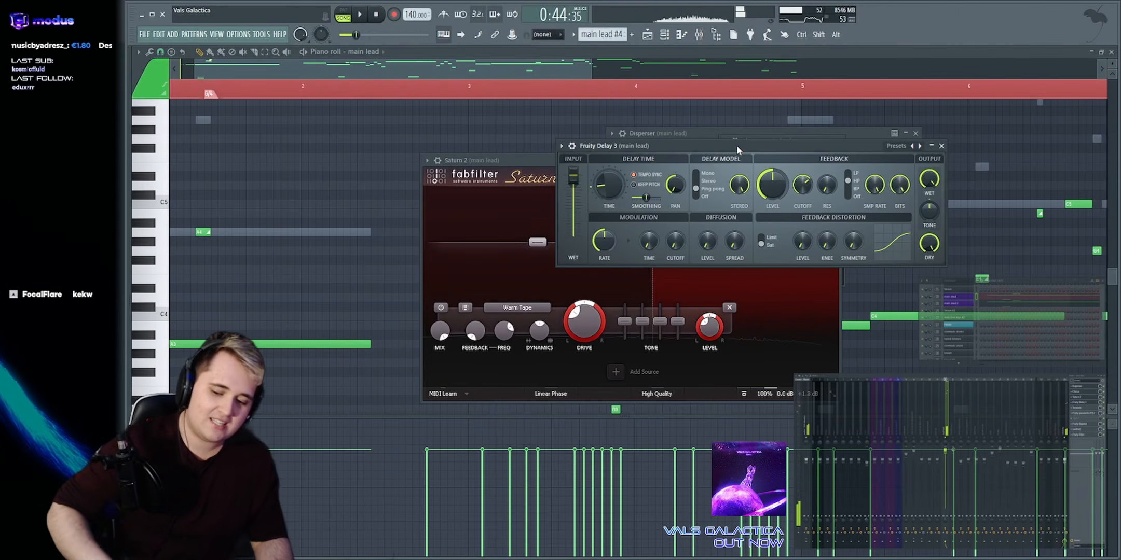
pyautogui.press('space')
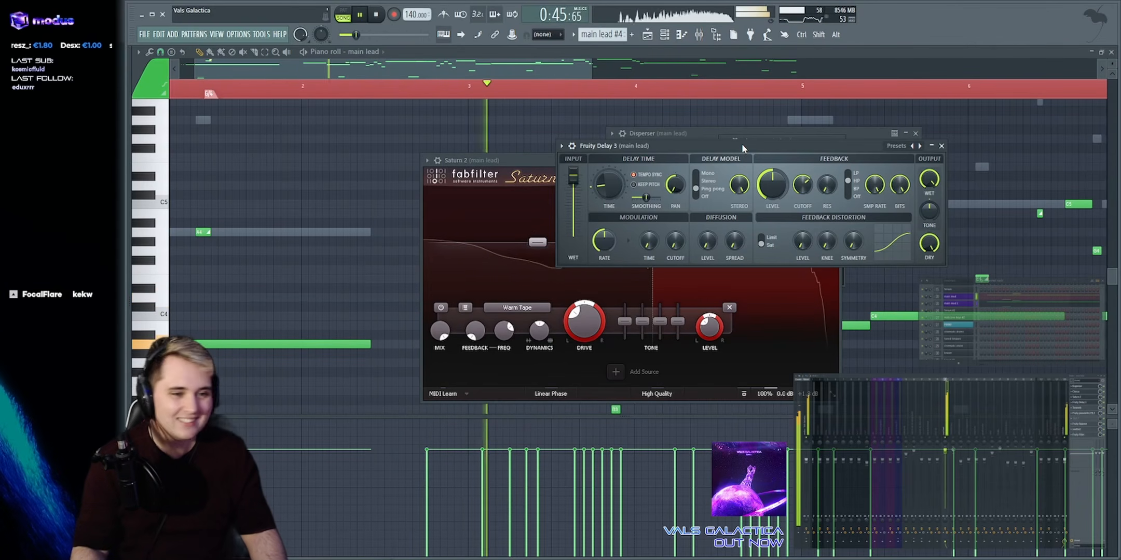
pyautogui.press('space')
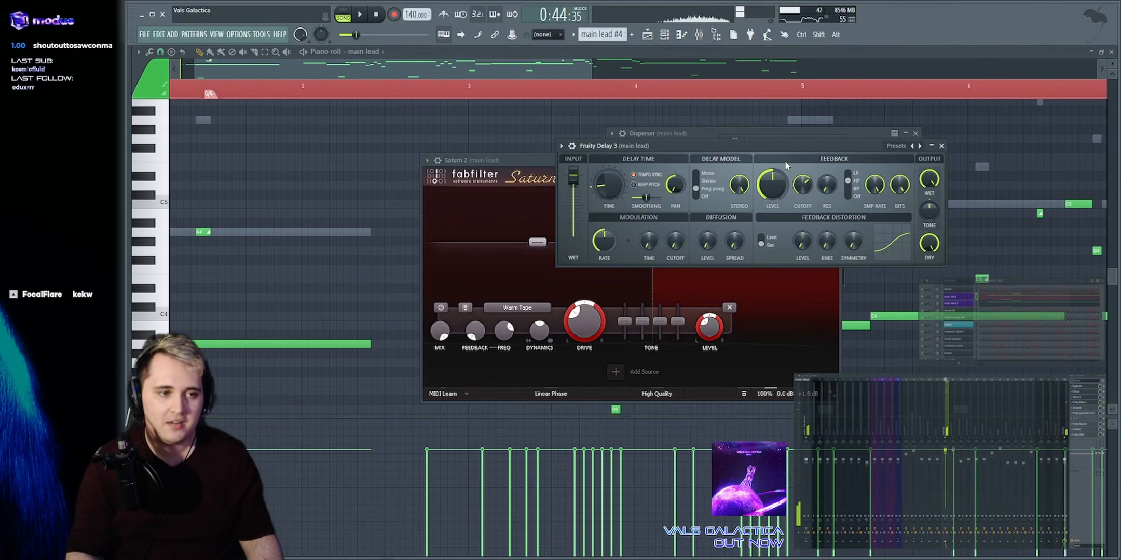
# Open the main lead's Toraverb reverb, audition it during playback, close the effect windows, and stop
pyautogui.moveTo(805, 152); pyautogui.dragTo(802, 142)
pyautogui.click(1079, 408)
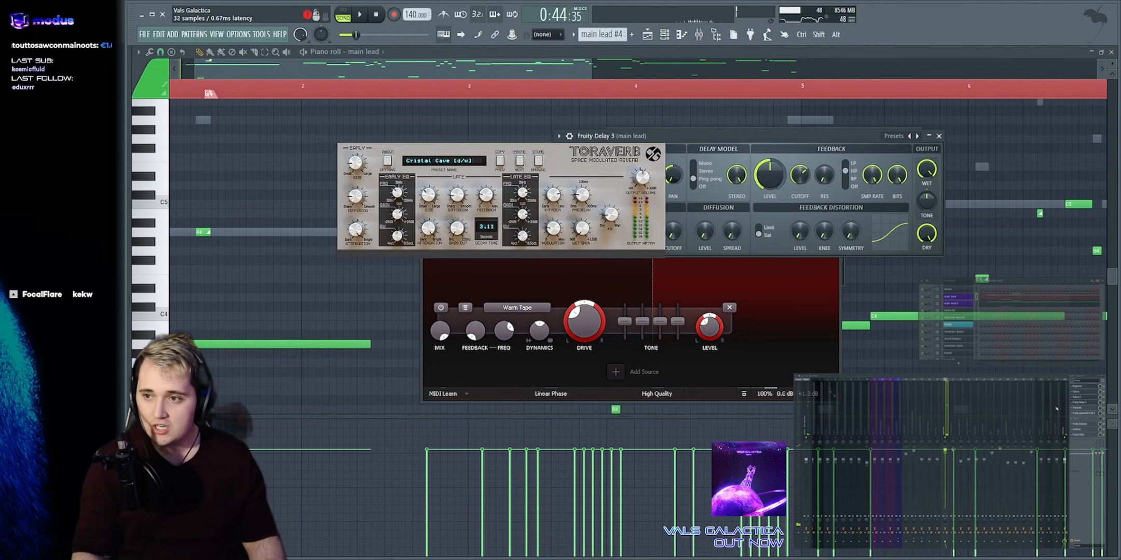
pyautogui.moveTo(510, 134); pyautogui.dragTo(706, 139)
pyautogui.press('space')
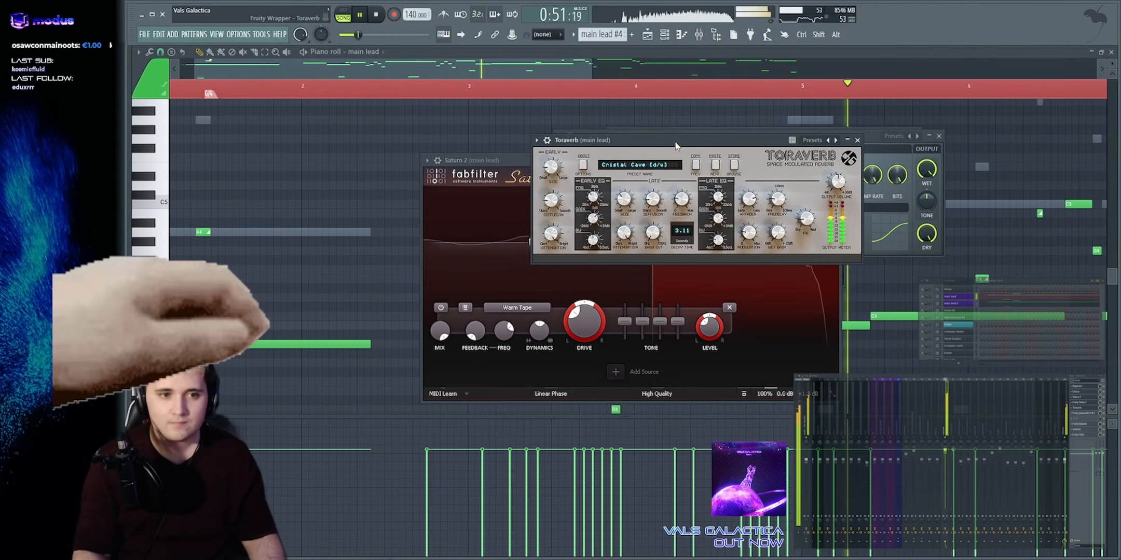
pyautogui.rightClick(1008, 138)
pyautogui.scroll(-3, 581, 68)
pyautogui.press('space')
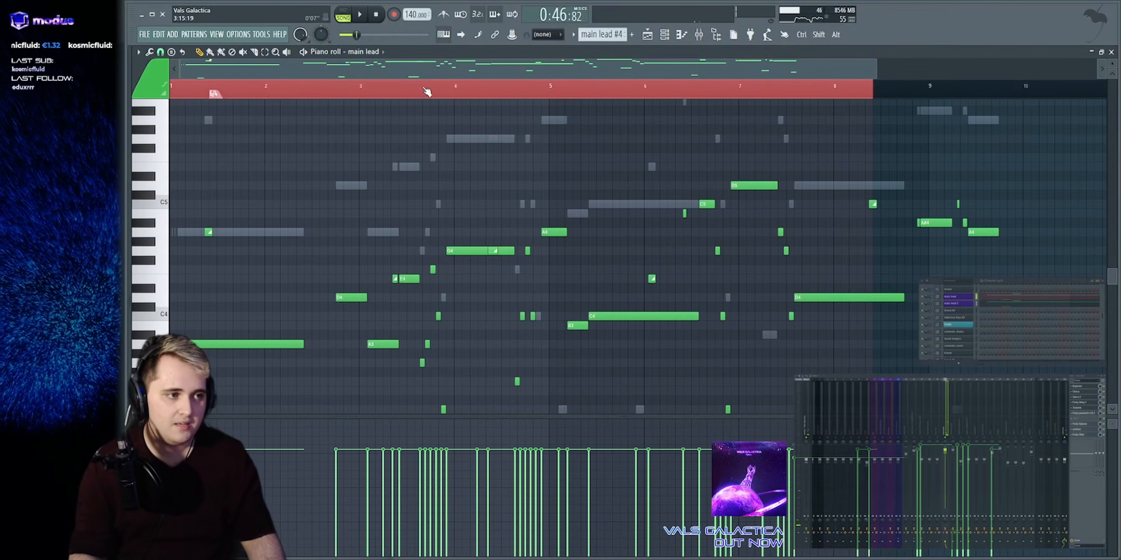
# Play the main lead from around bar 3 and examine its notes through bar 9 in the piano roll, and stop
pyautogui.press('space')
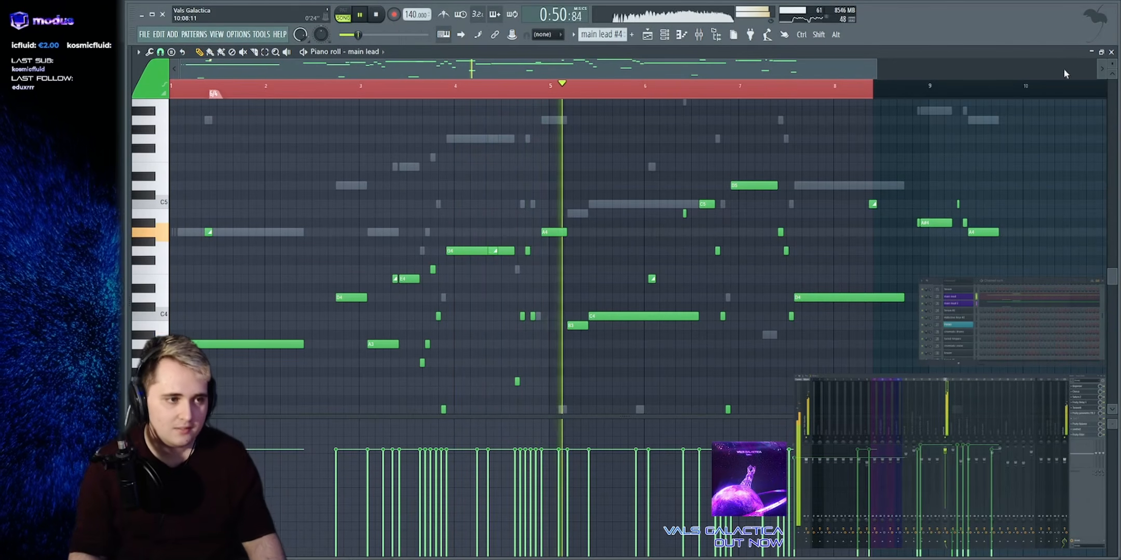
pyautogui.scroll(3, 714, 70)
pyautogui.scroll(-2, 511, 309)
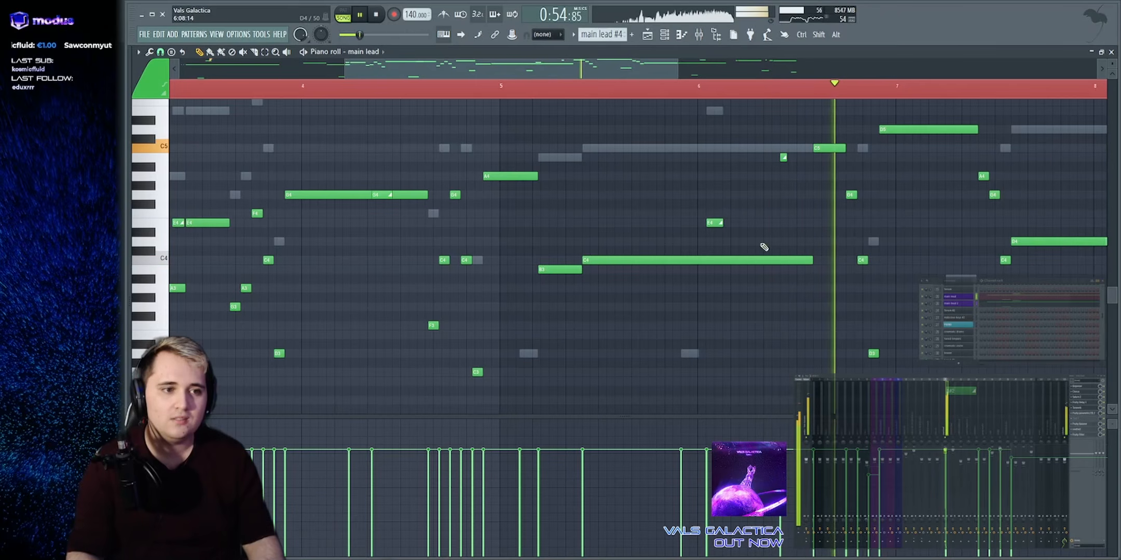
pyautogui.moveTo(641, 74); pyautogui.dragTo(732, 77)
pyautogui.keyDown('ctrl'); pyautogui.moveTo(555, 165); pyautogui.dragTo(777, 286); pyautogui.keyUp('ctrl')
pyautogui.click(841, 171)
pyautogui.moveTo(760, 68); pyautogui.dragTo(804, 68)
pyautogui.press('space')
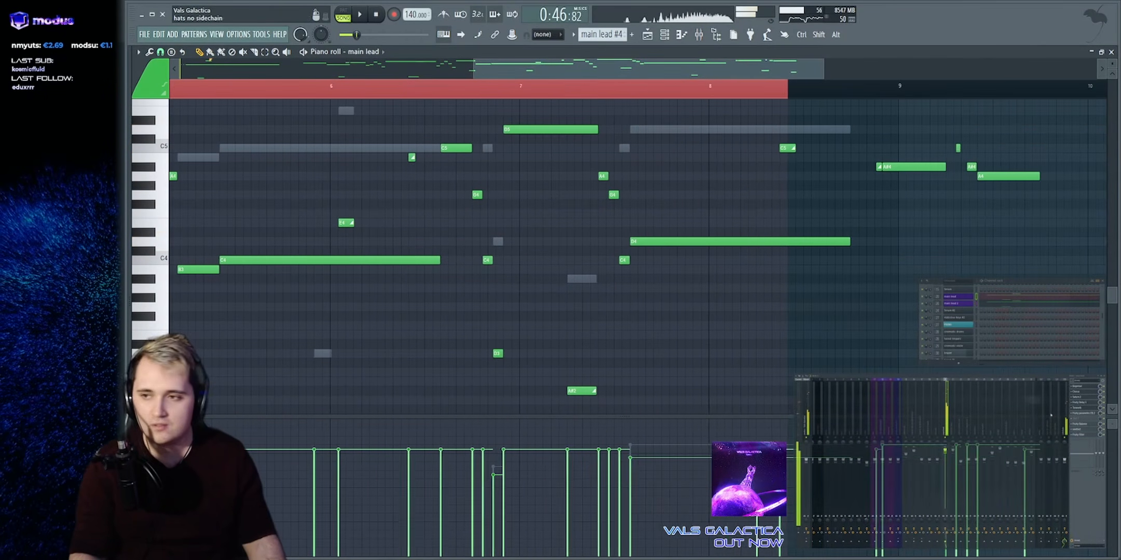
# Open the main lead's Fruity parametric EQ 2 and play the lead briefly to view its spectrum
pyautogui.click(1082, 424)
pyautogui.click(1081, 414)
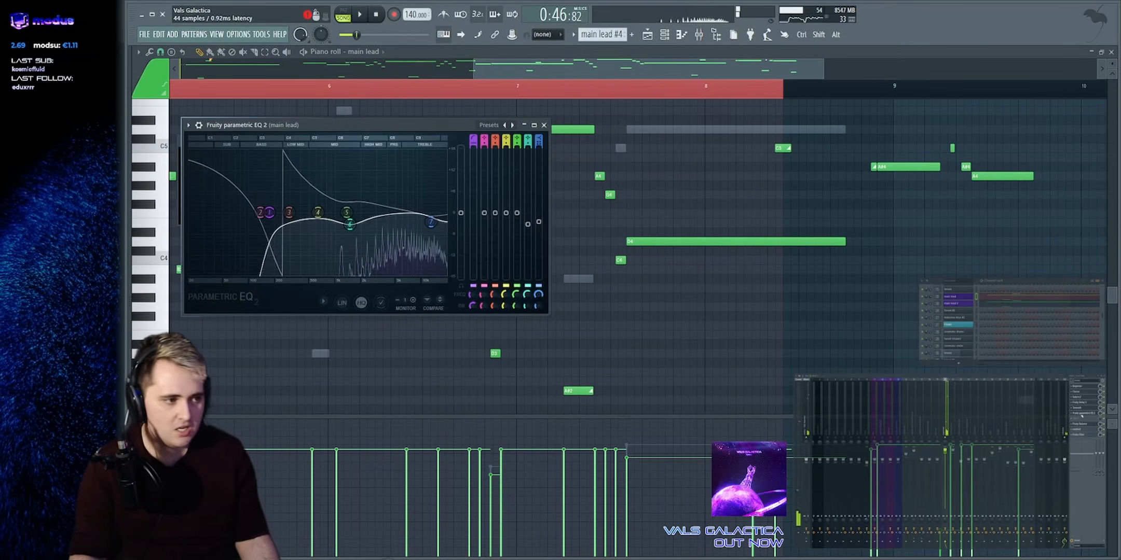
pyautogui.press('space')
pyautogui.press('space')
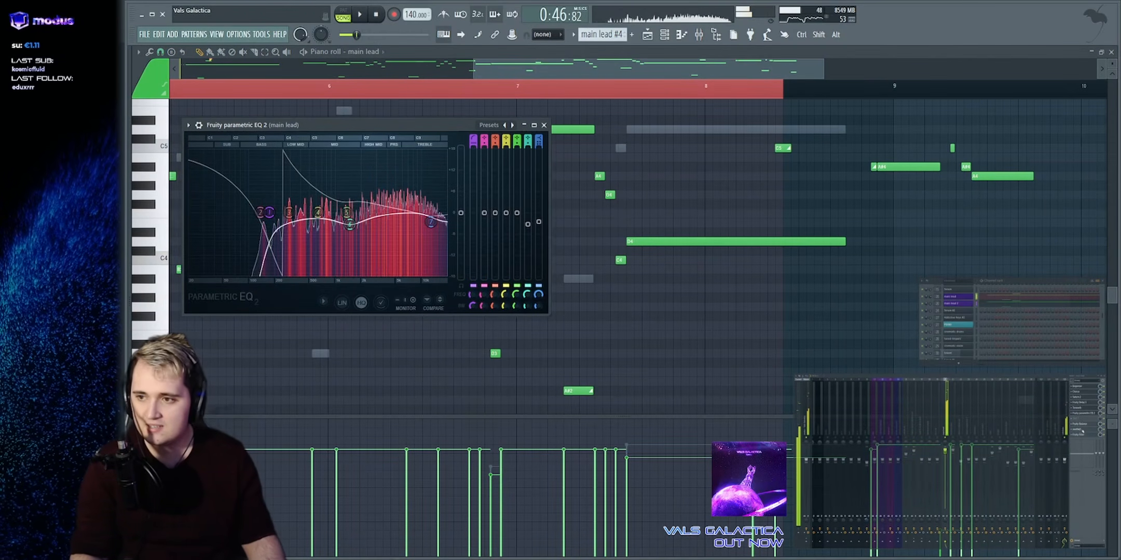
# Open the main lead's soothe2 effect and audition its delta signal during playback, switching delta back off before stopping
pyautogui.click(1078, 429)
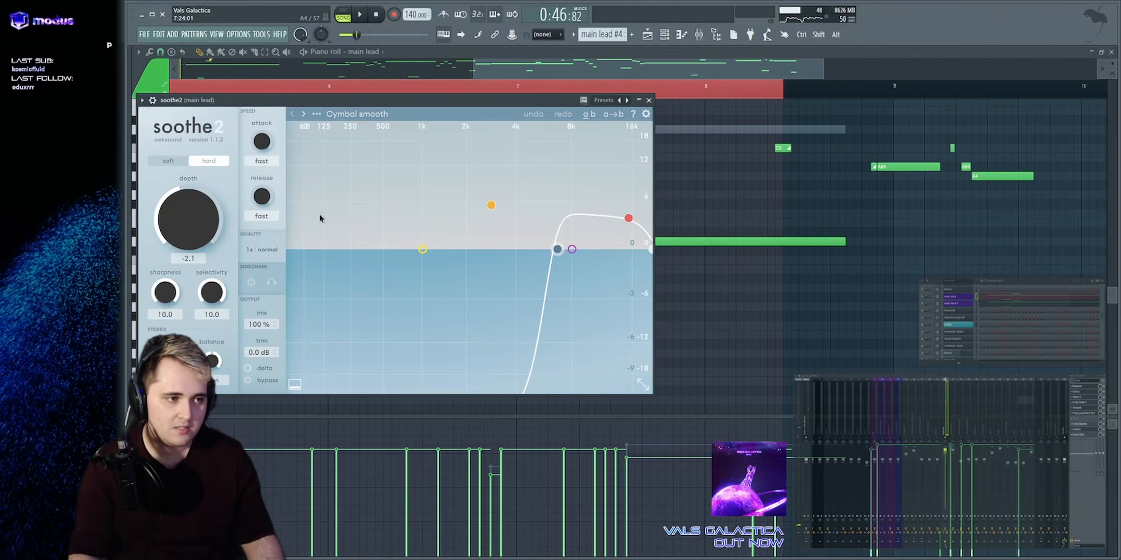
pyautogui.moveTo(394, 99); pyautogui.dragTo(700, 109)
pyautogui.press('space')
pyautogui.click(549, 377)
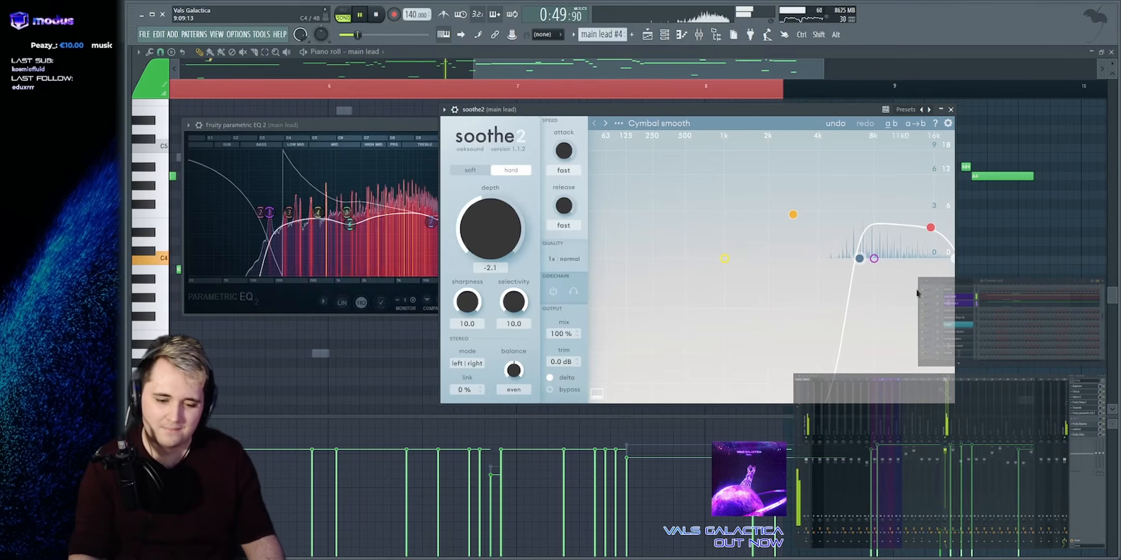
pyautogui.click(565, 379)
pyautogui.press('space')
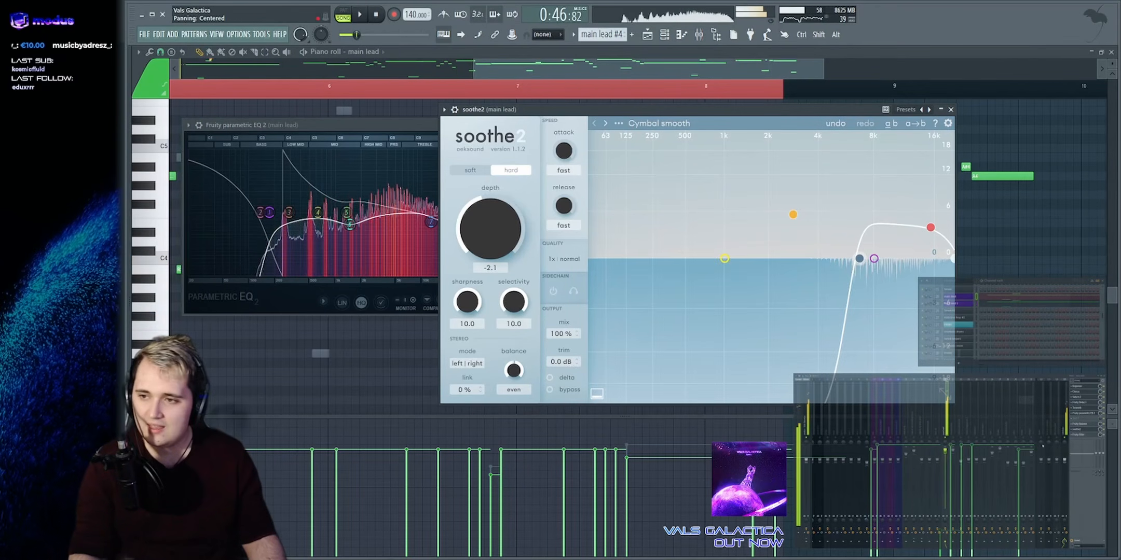
# Close the main lead's effect windows, return to the playlist, and play the soloed main lead from the verse start
pyautogui.click(1081, 434)
pyautogui.rightClick(1024, 126)
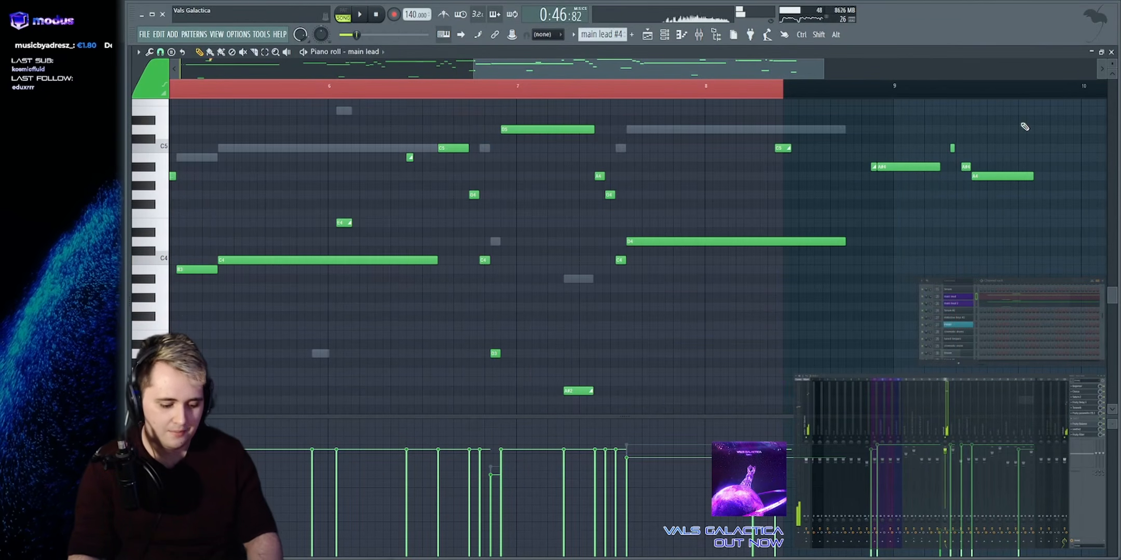
pyautogui.click(647, 35)
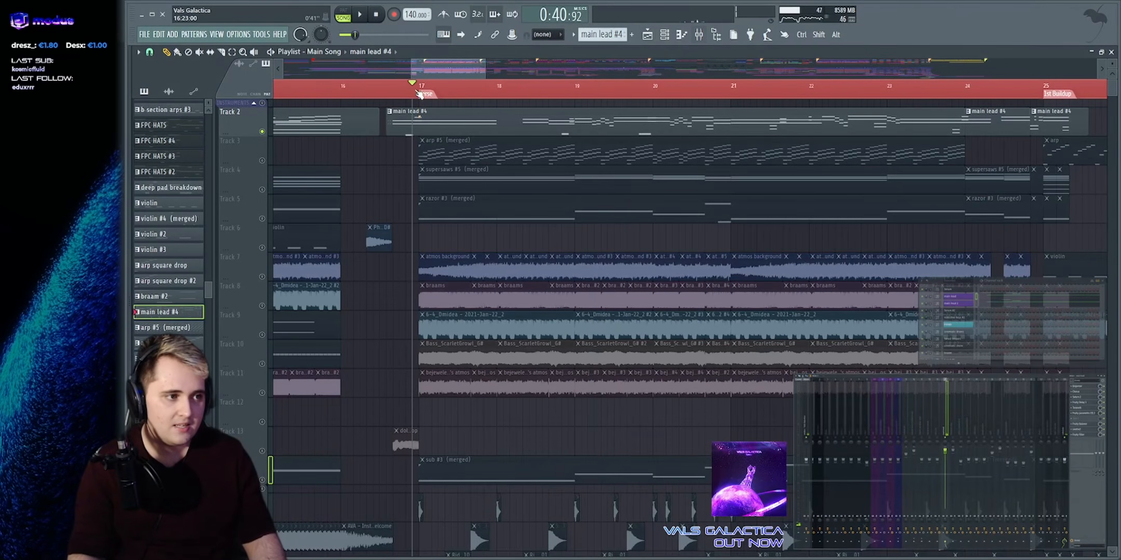
pyautogui.press('space')
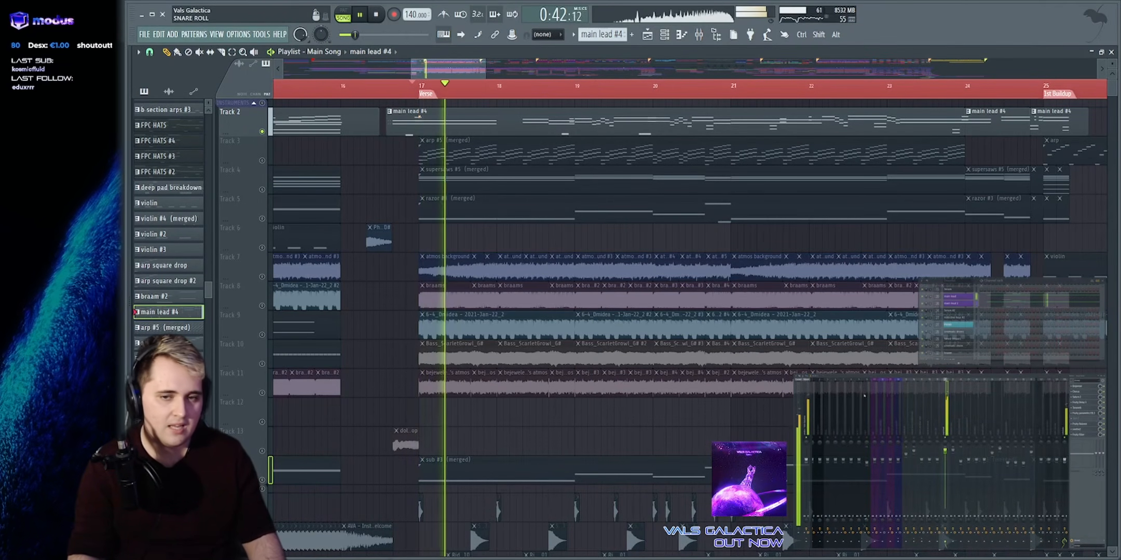
pyautogui.press('space')
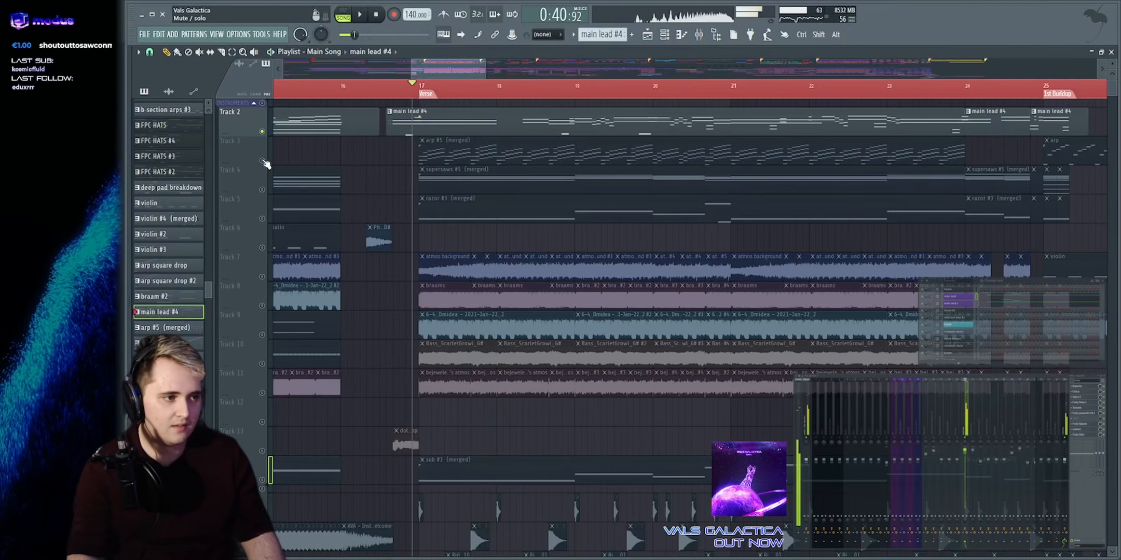
# Solo Track 3 in the playlist and play the verse arp on its own
pyautogui.rightClick(262, 161)
pyautogui.moveTo(431, 61)
pyautogui.mouseDown()
pyautogui.moveTo(429, 70)
pyautogui.moveTo(438, 66)
pyautogui.mouseUp()
pyautogui.press('space')
pyautogui.press('space')
pyautogui.press('space')
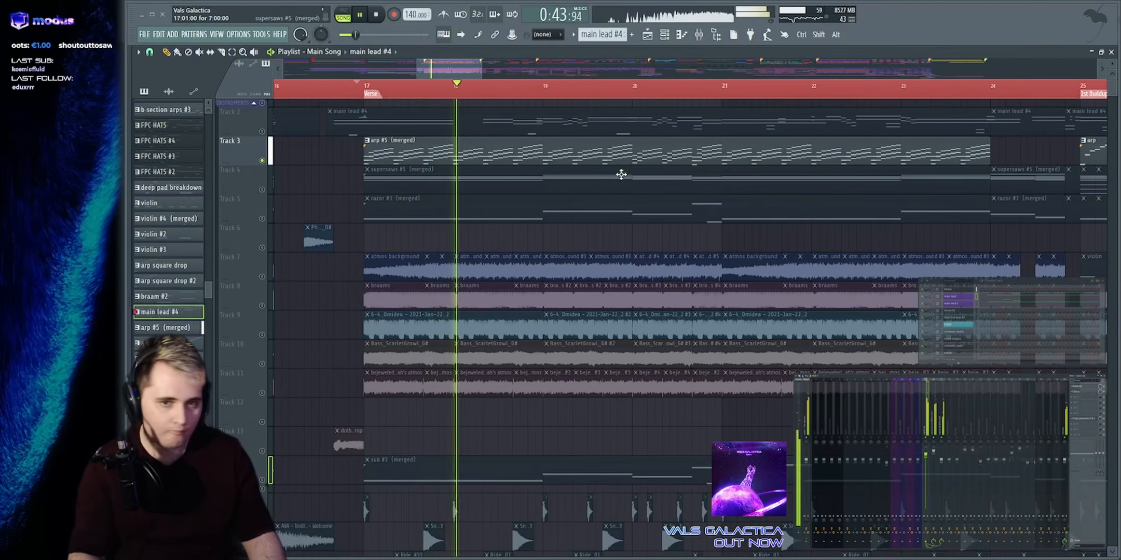
# Open the arp #5 (merged) clip in the piano roll and examine its low and high note patterns during playback
pyautogui.doubleClick(636, 144)
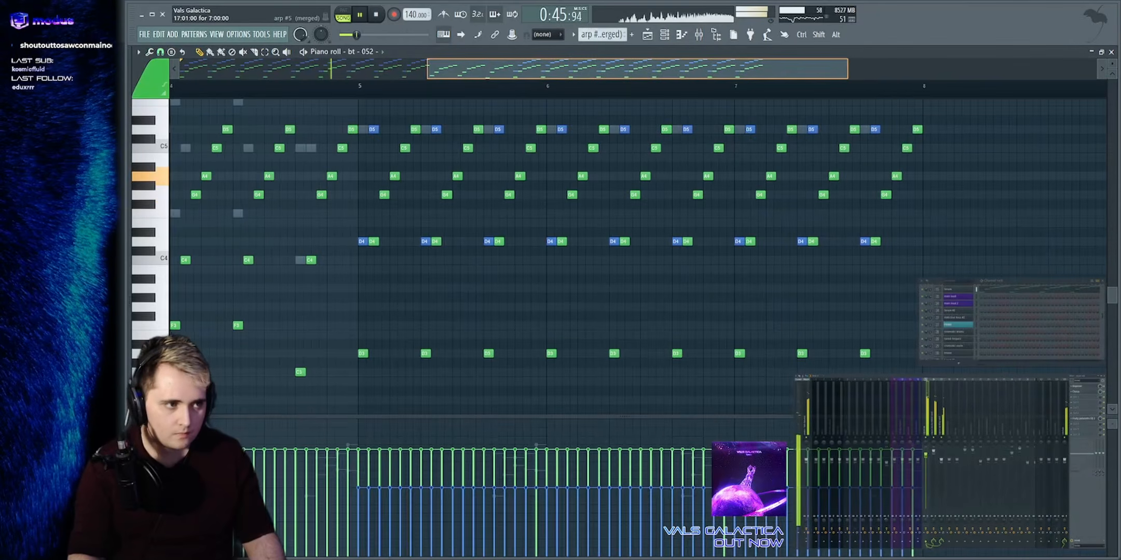
pyautogui.scroll(6, 603, 235)
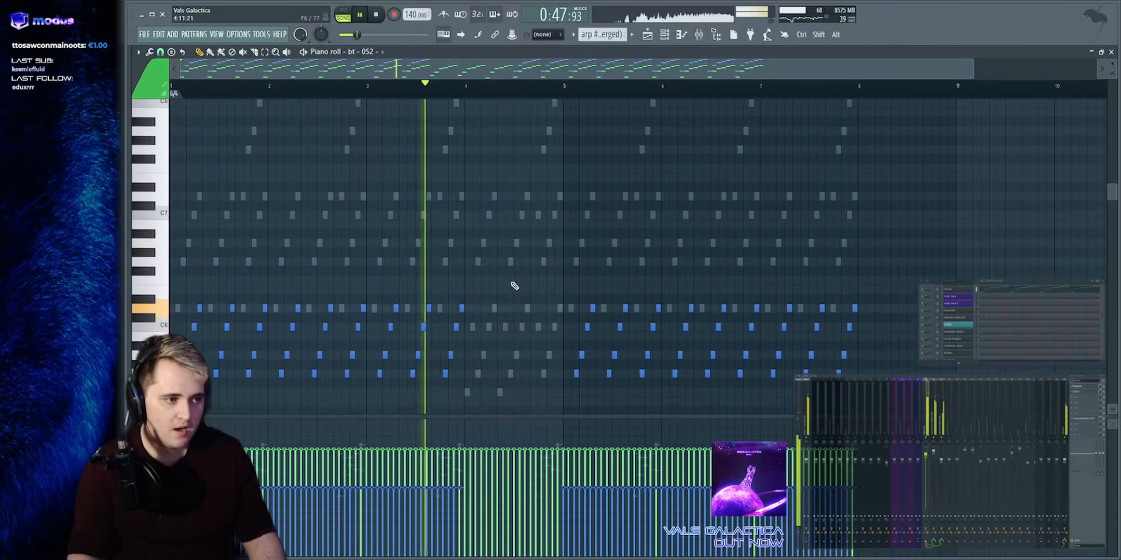
pyautogui.press('space')
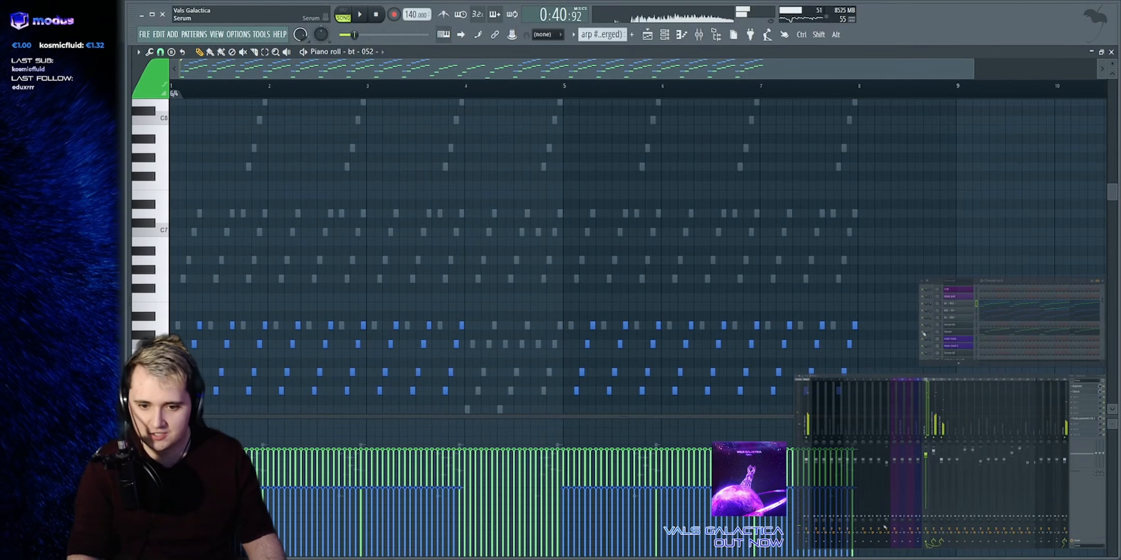
pyautogui.click(949, 332)
pyautogui.press('Escape')
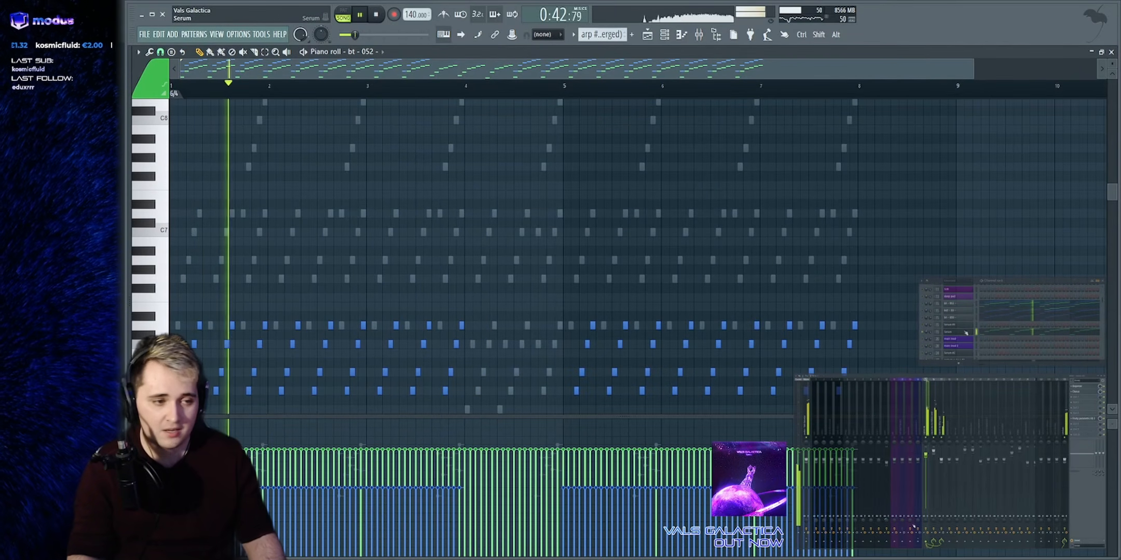
# Open the square arp's Serum settings, stop playback, and switch from oscillator A to oscillator B
pyautogui.click(965, 332)
pyautogui.moveTo(662, 113); pyautogui.dragTo(836, 64)
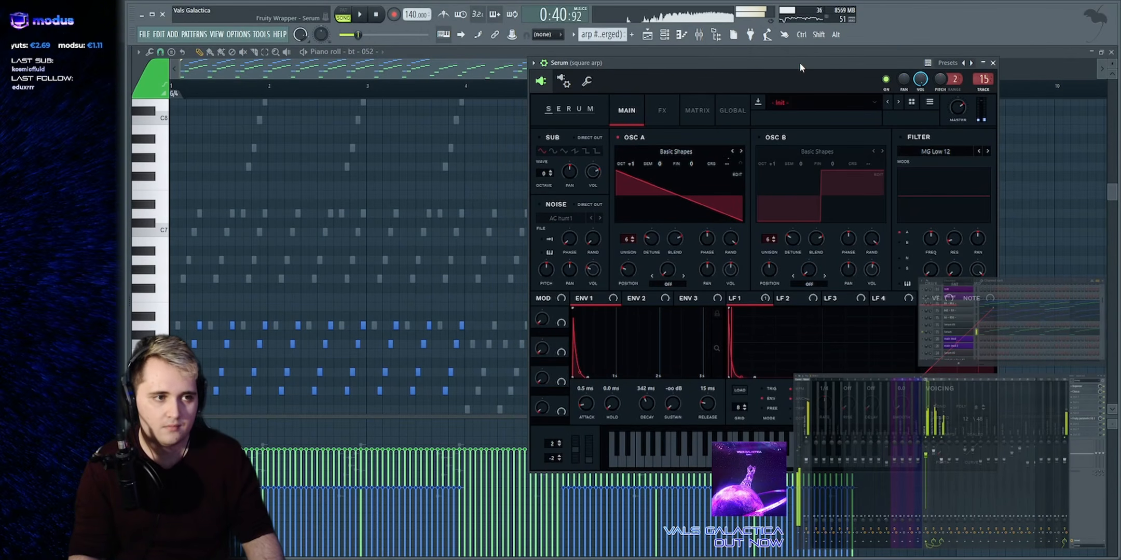
pyautogui.press('space')
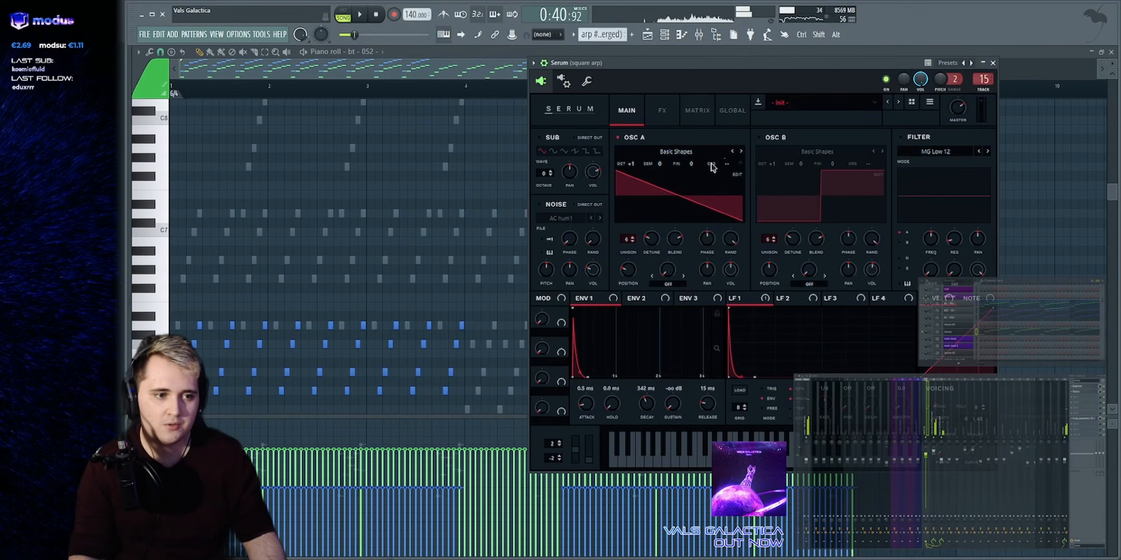
pyautogui.click(756, 137)
pyautogui.click(618, 137)
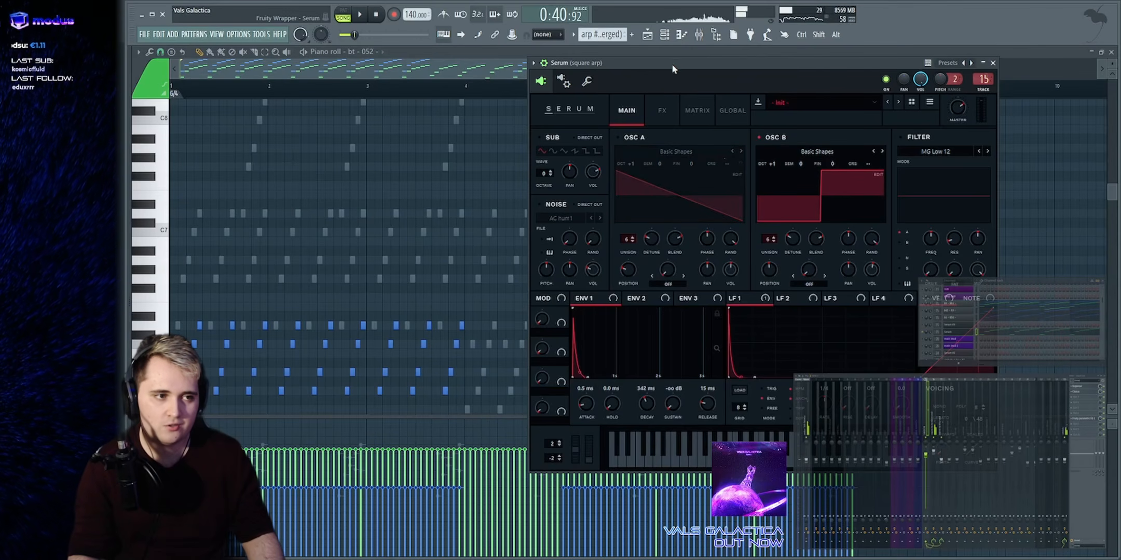
# Audition oscillator B of the Serum square arp, turn it off and enable oscillator A instead
pyautogui.press('space')
pyautogui.press('space')
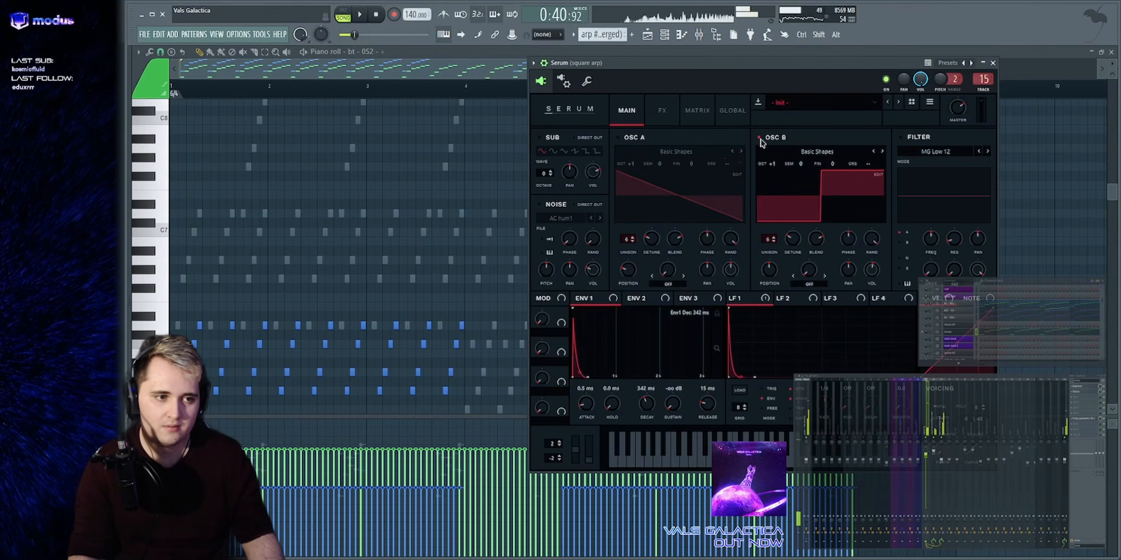
pyautogui.click(758, 137)
pyautogui.click(617, 137)
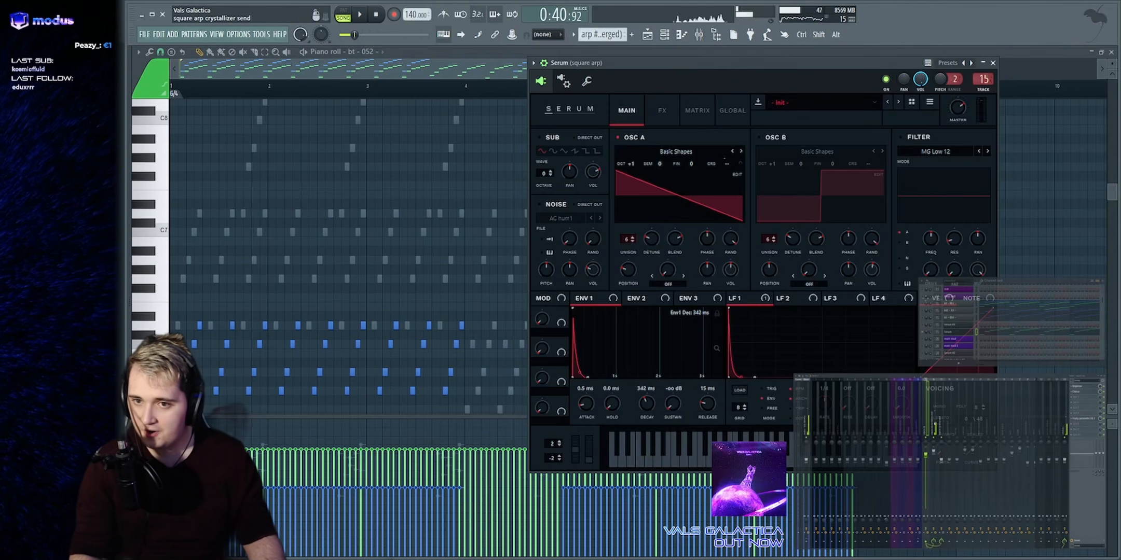
# Inspect the Crystallizer effect on the square arp crystallizer send and close both plugin windows
pyautogui.click(1080, 387)
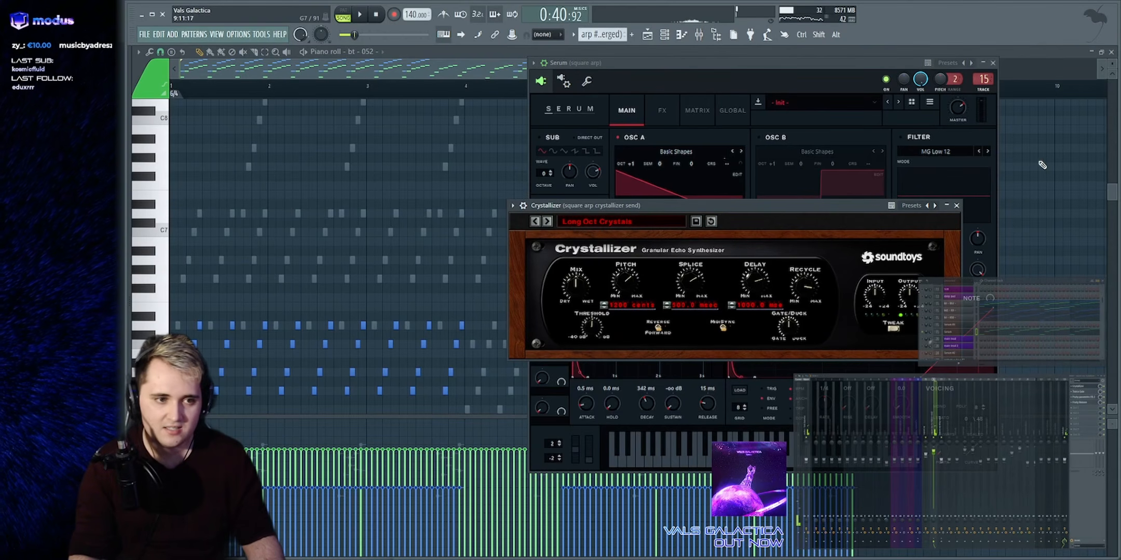
pyautogui.press('Escape')
pyautogui.press('Escape')
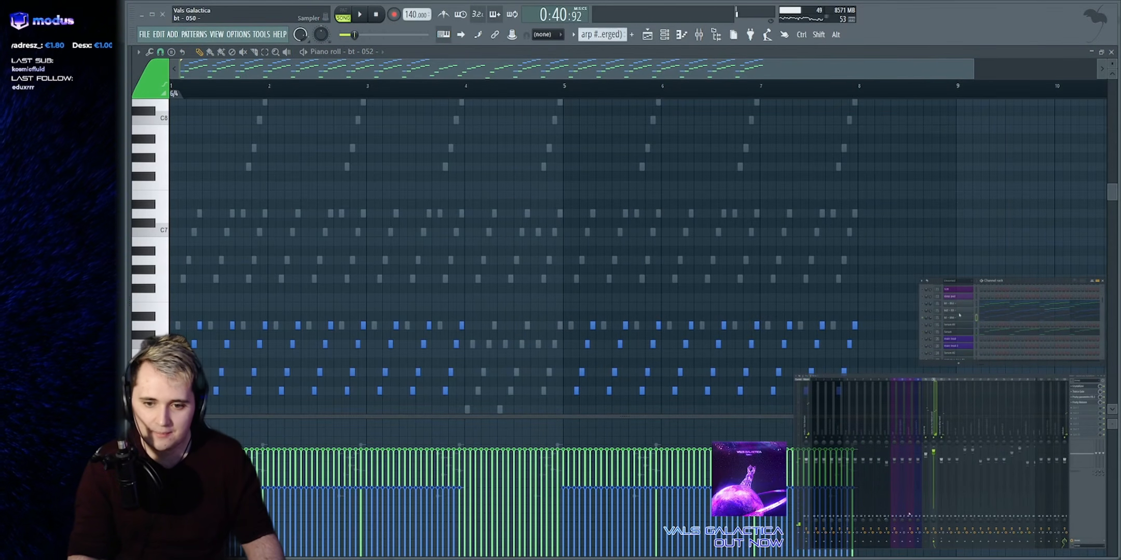
# Examine the bt - 050 sampler channel's sample settings and view the bt2 - 03 notes in the piano roll
pyautogui.click(960, 318)
pyautogui.moveTo(418, 120); pyautogui.dragTo(713, 124)
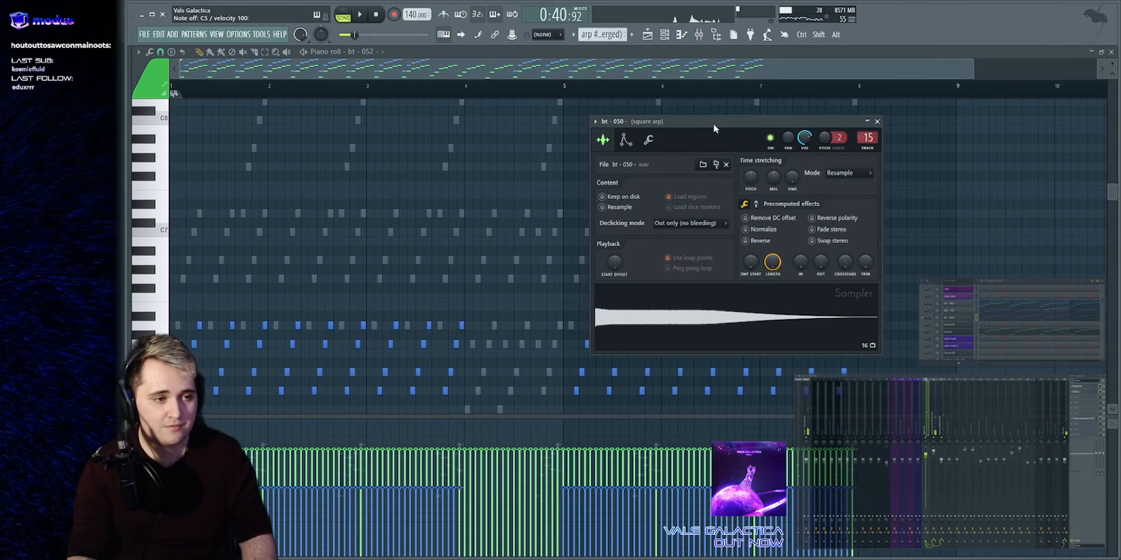
pyautogui.moveTo(713, 122); pyautogui.dragTo(741, 117)
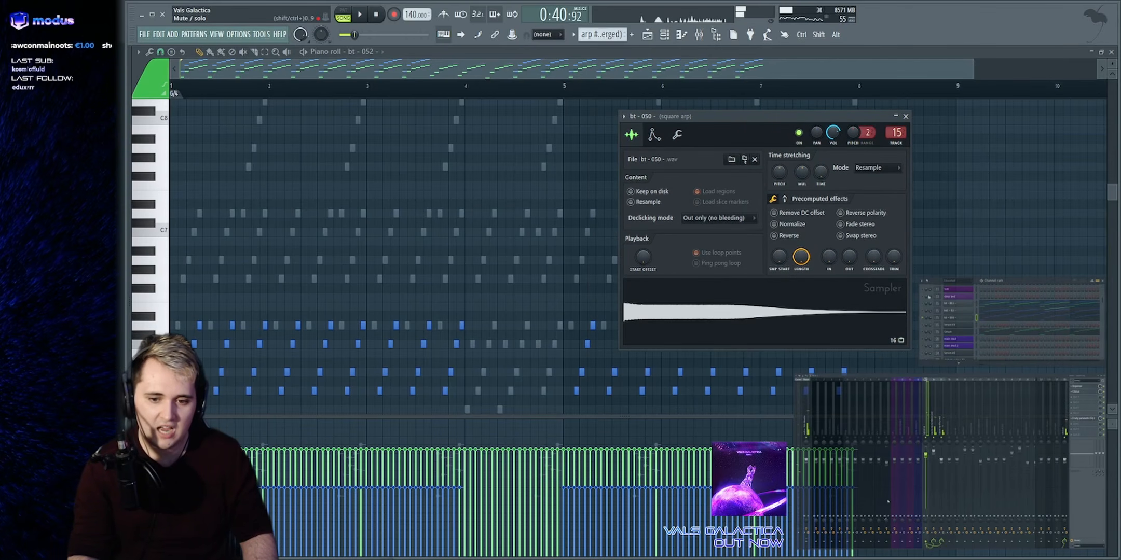
pyautogui.click(980, 309)
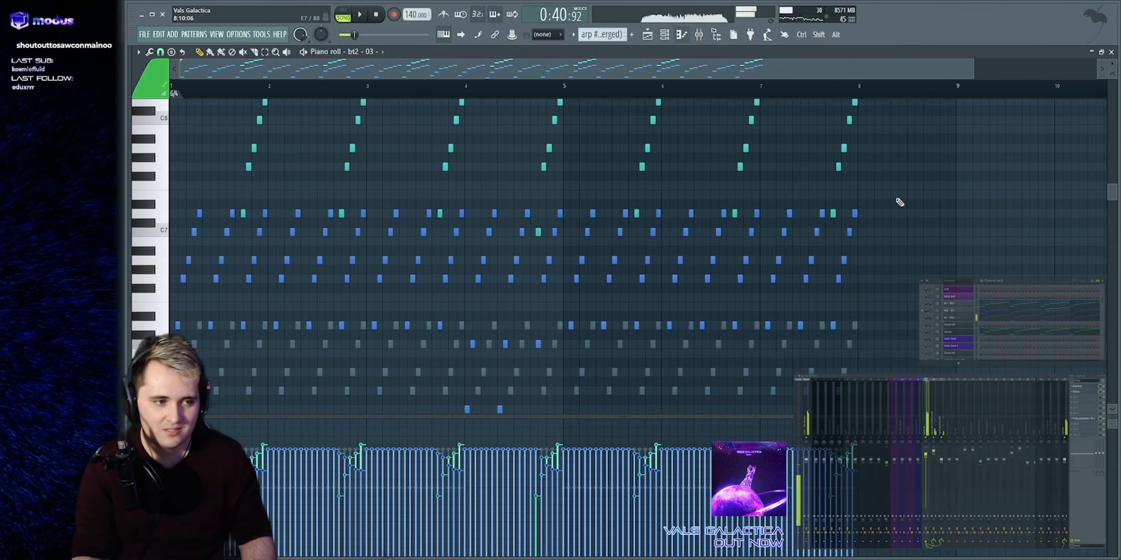
# Open the bt2 - 03 sampler channel and examine its volume envelope and sample settings
pyautogui.click(955, 312)
pyautogui.moveTo(331, 144); pyautogui.dragTo(673, 140)
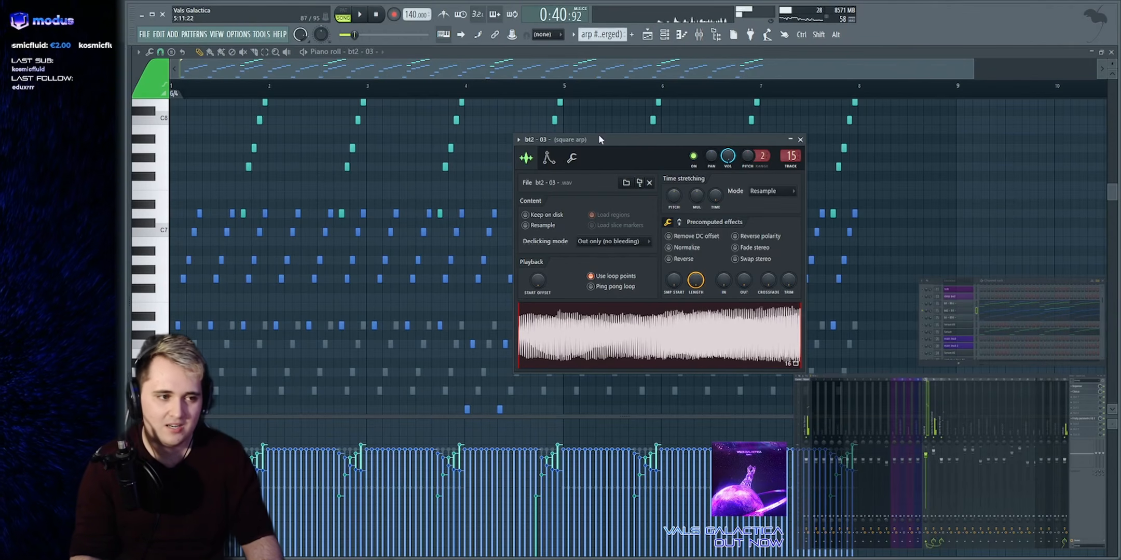
pyautogui.click(548, 158)
pyautogui.moveTo(616, 140); pyautogui.dragTo(723, 140)
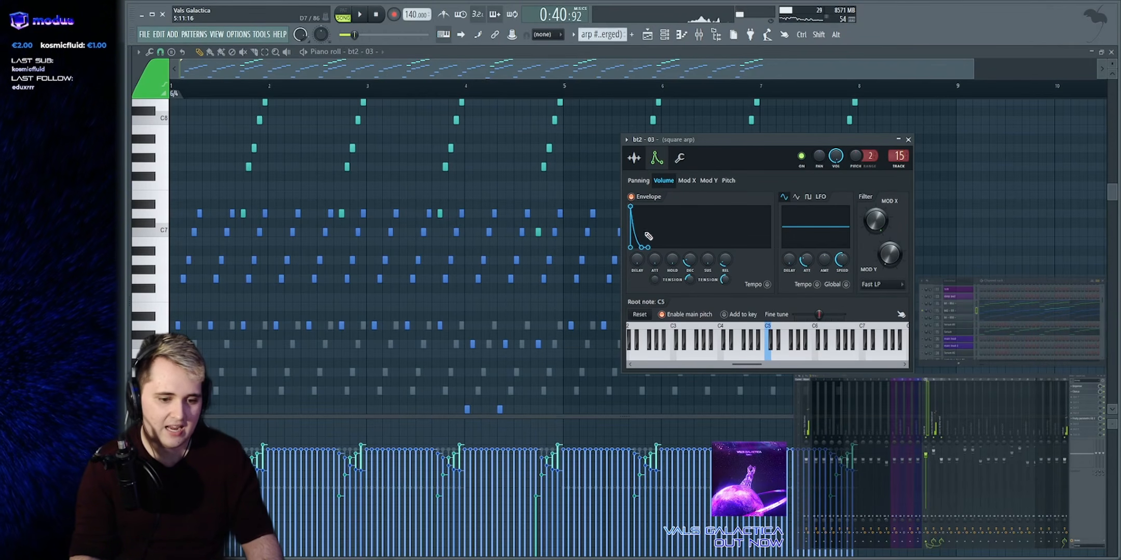
pyautogui.click(634, 158)
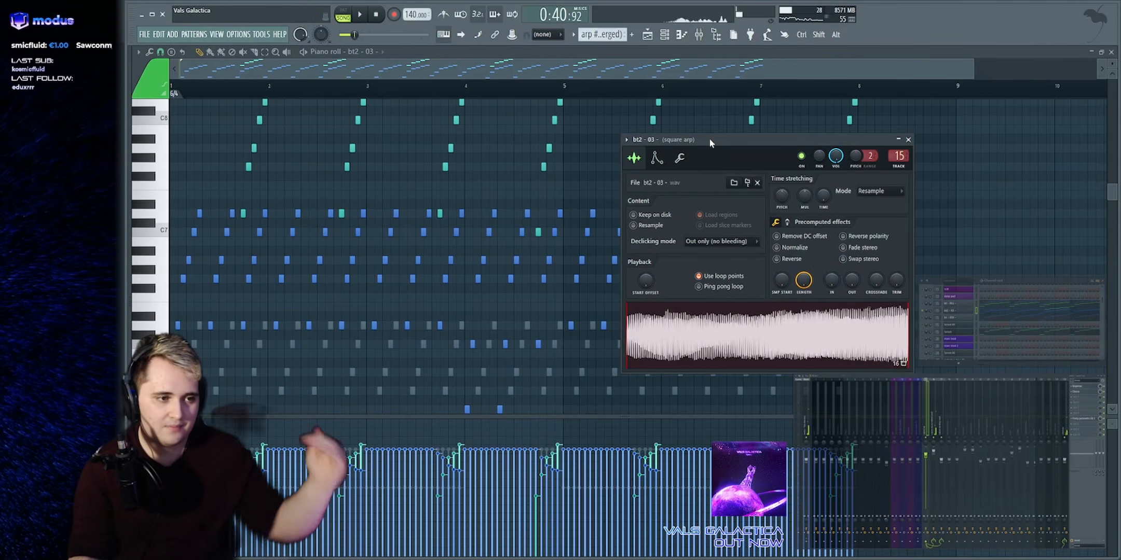
pyautogui.moveTo(711, 142); pyautogui.dragTo(668, 144)
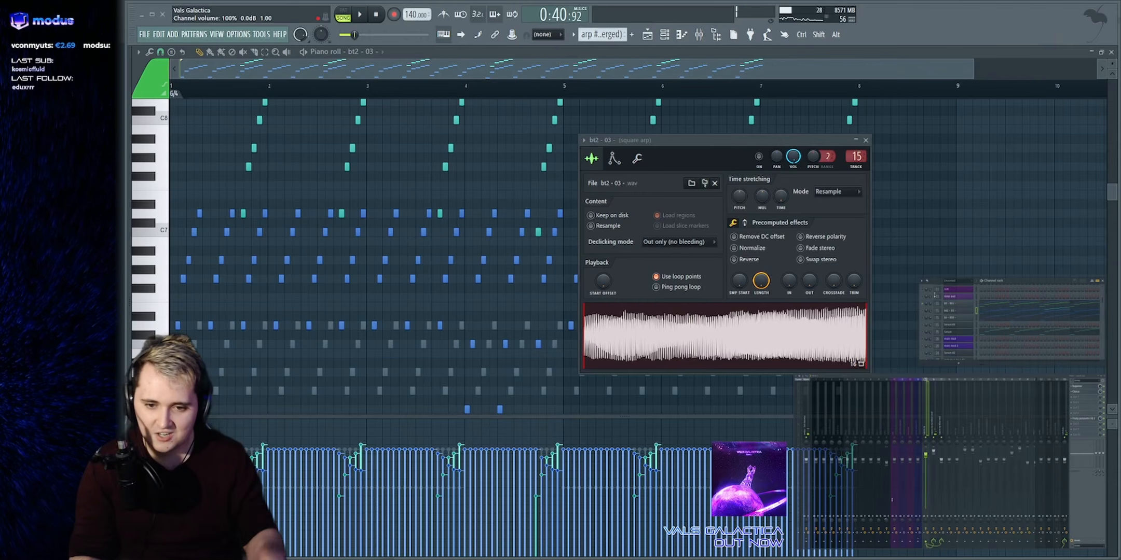
# Open the bt - 052 sampler channel and audition its looped sample
pyautogui.click(961, 306)
pyautogui.press('z')
pyautogui.click(306, 129)
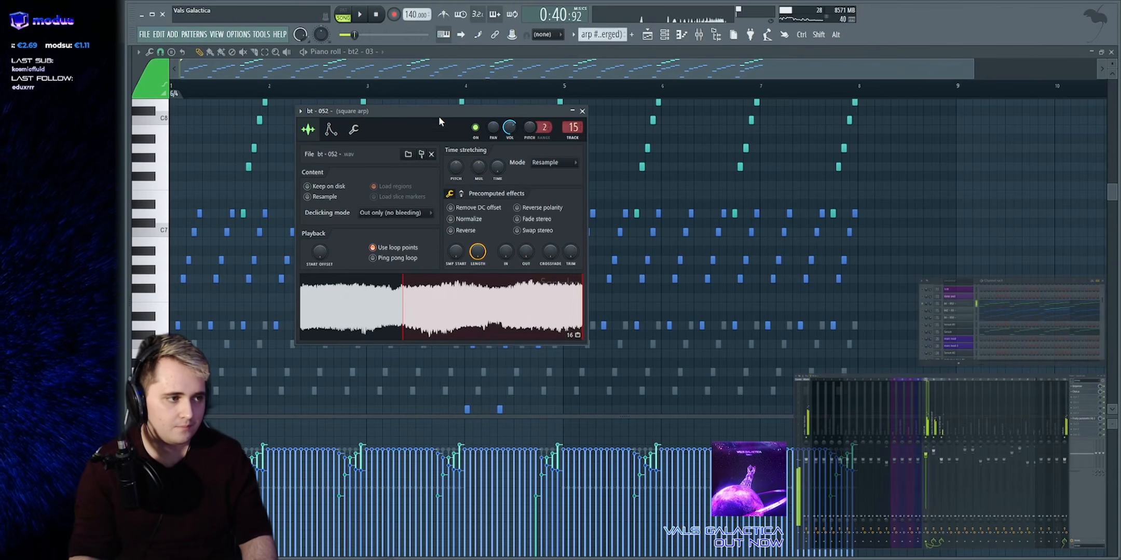
pyautogui.moveTo(438, 114); pyautogui.dragTo(539, 113)
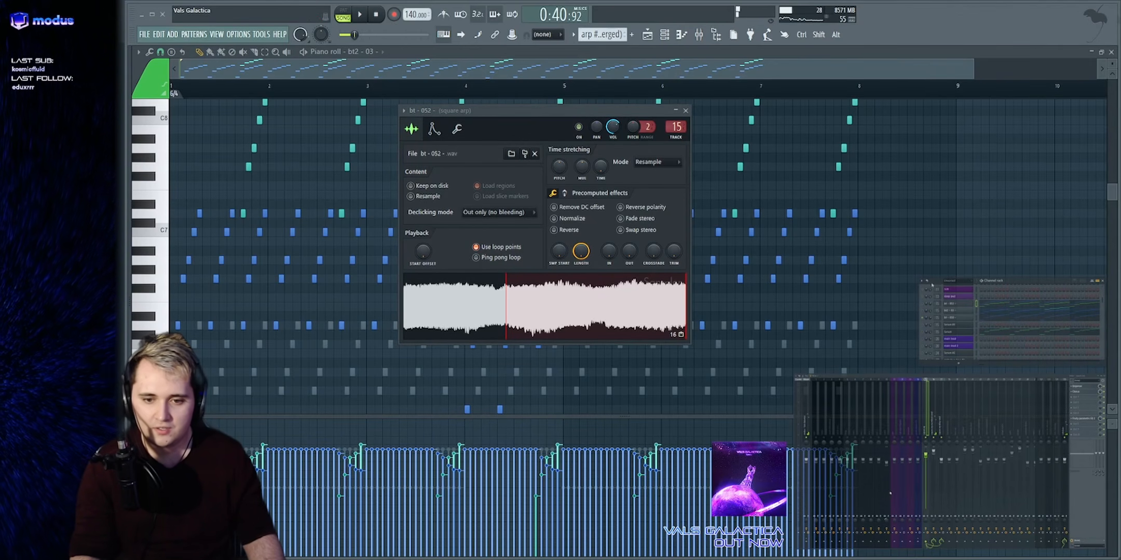
# Play the arp pattern on its own in pattern mode and view its highest notes in the piano roll
pyautogui.rightClick(942, 194)
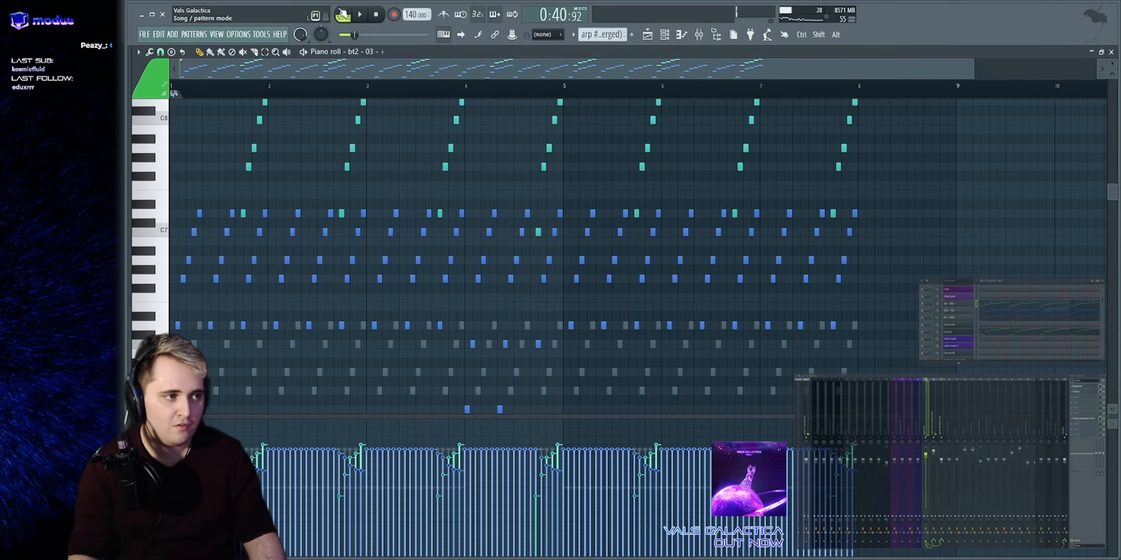
pyautogui.press('space')
pyautogui.scroll(5, 602, 259)
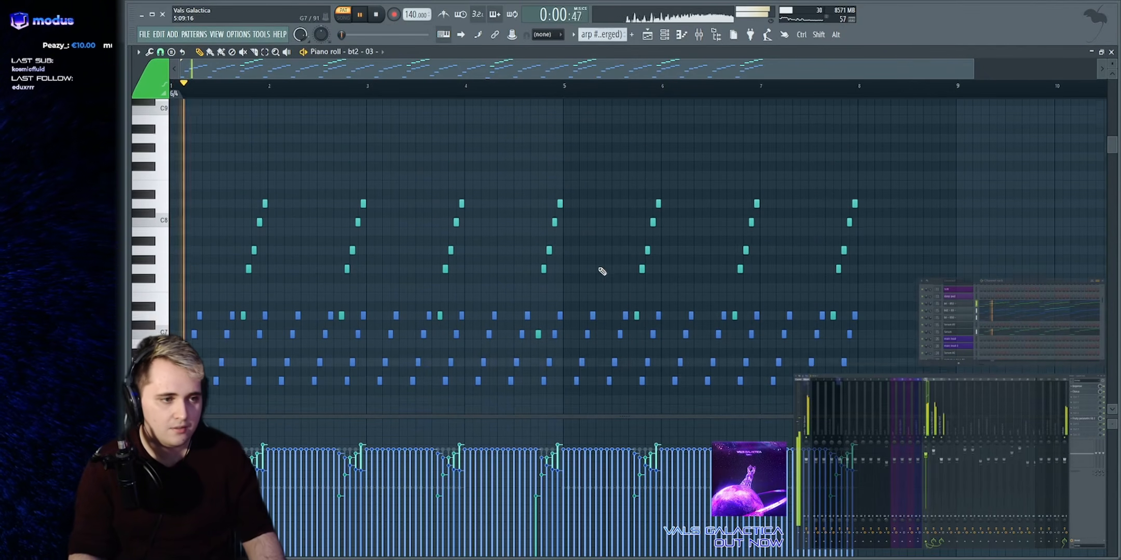
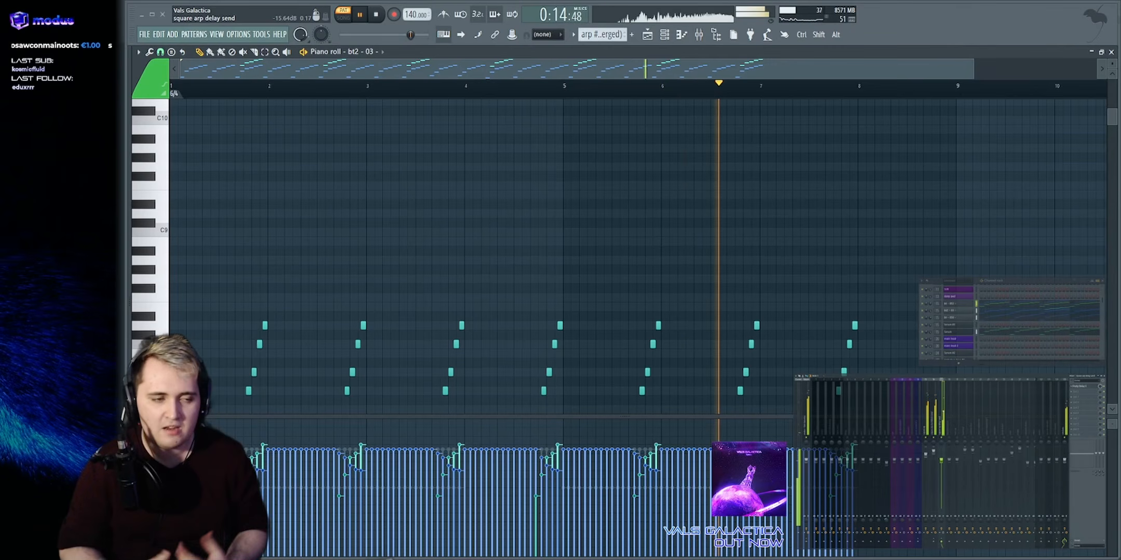
# Return to the playlist in song mode, solo Track 4 and play the verse supersaws on their own
pyautogui.click(653, 38)
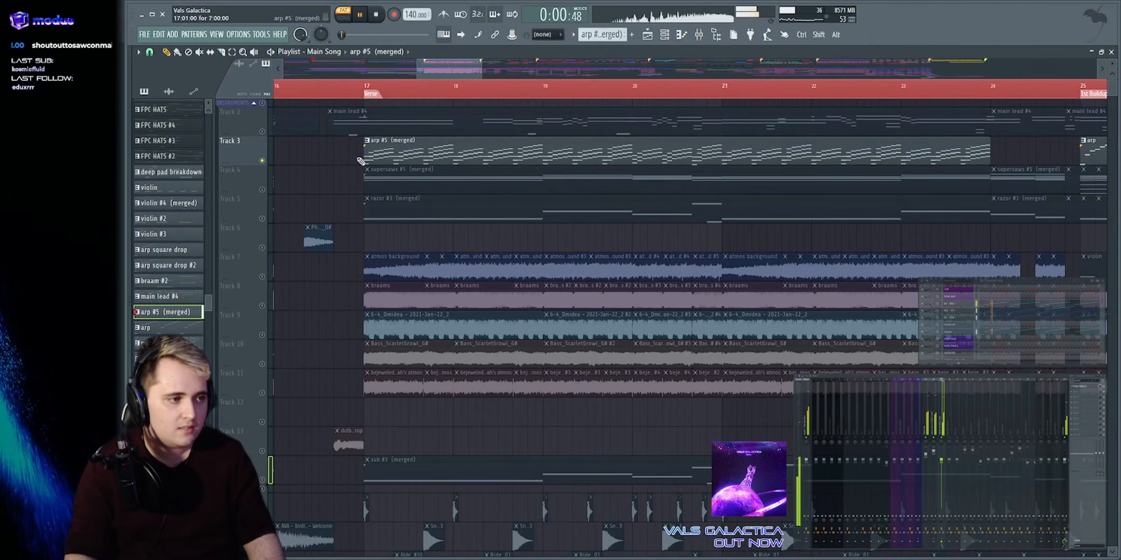
pyautogui.rightClick(262, 190)
pyautogui.press('space')
pyautogui.press('space')
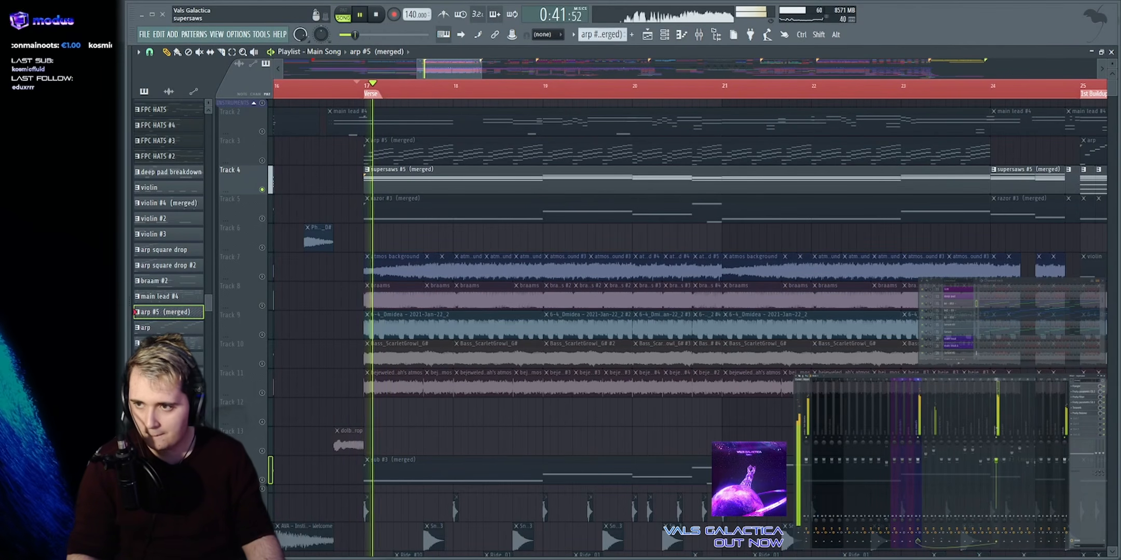
pyautogui.scroll(-2, 514, 76)
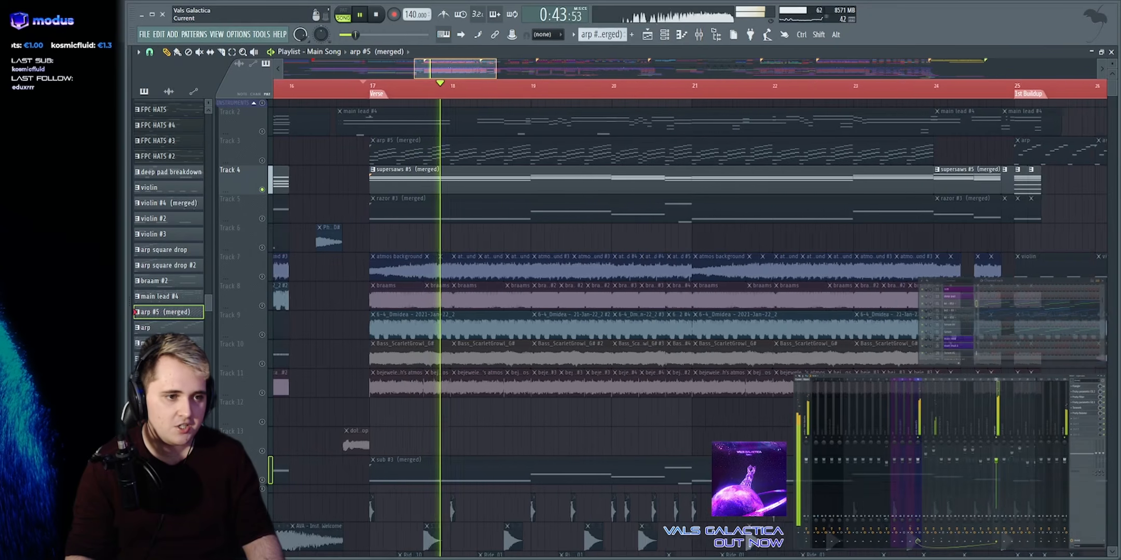
pyautogui.press('space')
# Solo Track 5 and play the verse razor part on its own
pyautogui.rightClick(262, 218)
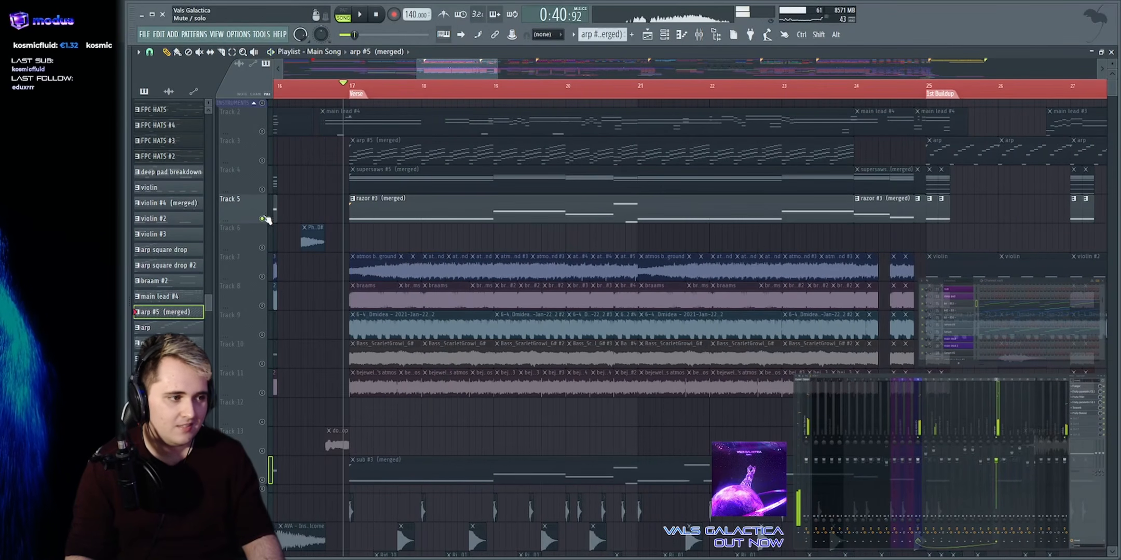
pyautogui.press('space')
pyautogui.press('space')
# Solo Track 7, play the verse atmos background clips and check the group volume's Fruity Balance effect
pyautogui.rightClick(262, 276)
pyautogui.press('space')
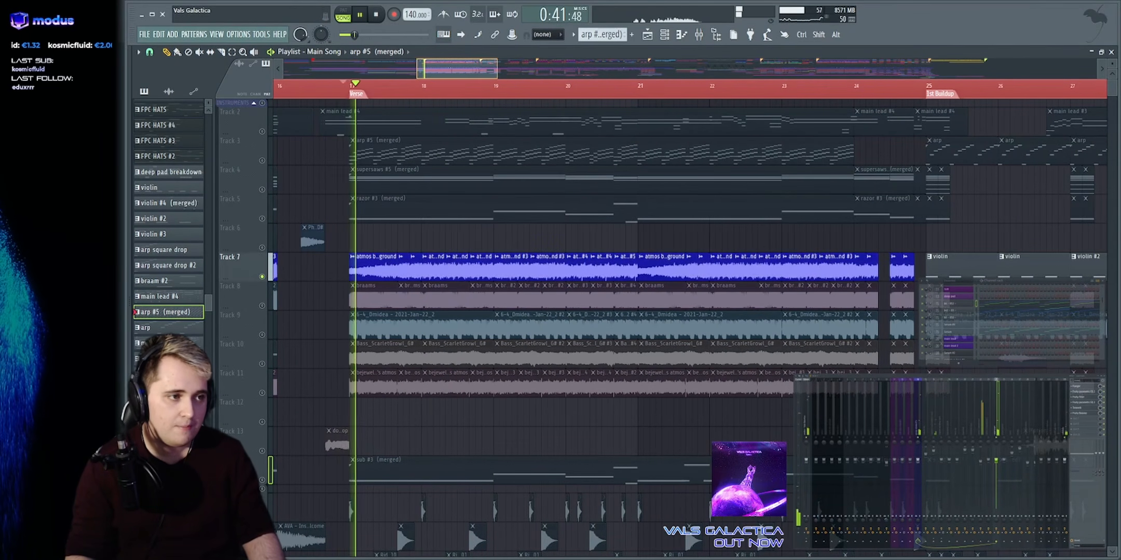
pyautogui.scroll(-3, 462, 70)
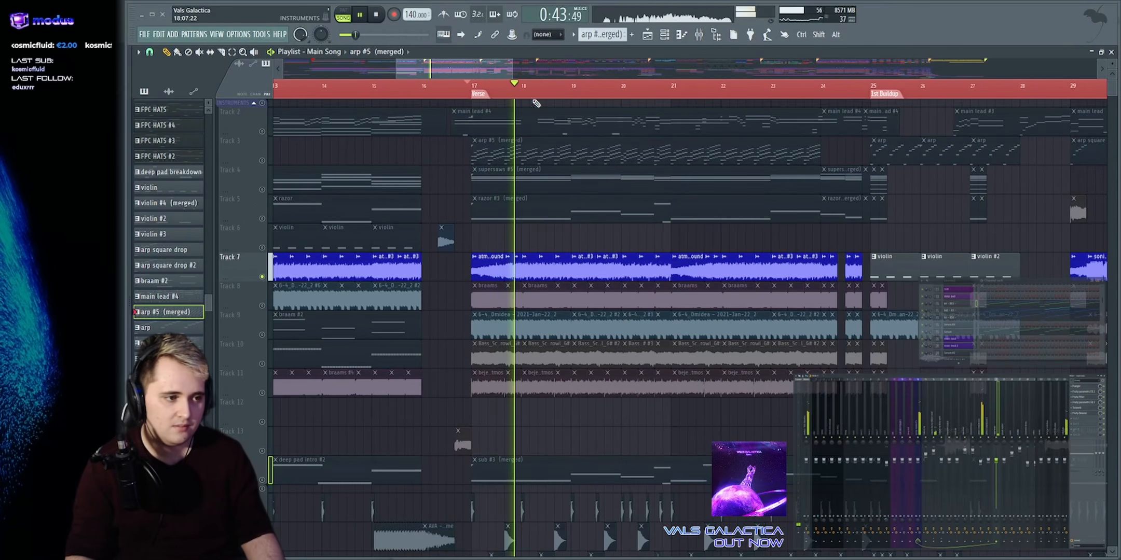
pyautogui.scroll(1, 540, 205)
pyautogui.scroll(-2, 539, 205)
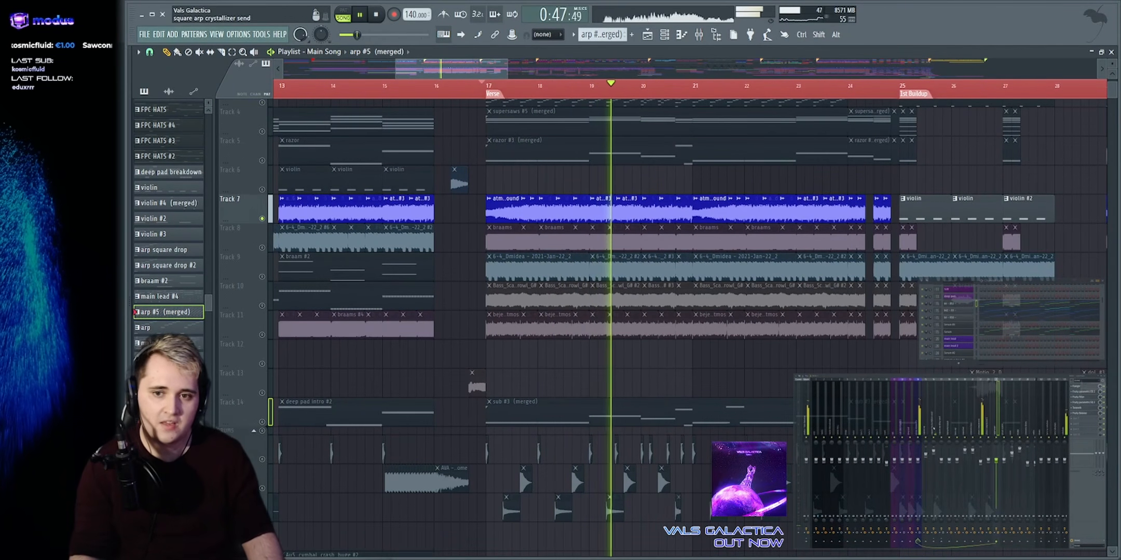
pyautogui.click(1088, 392)
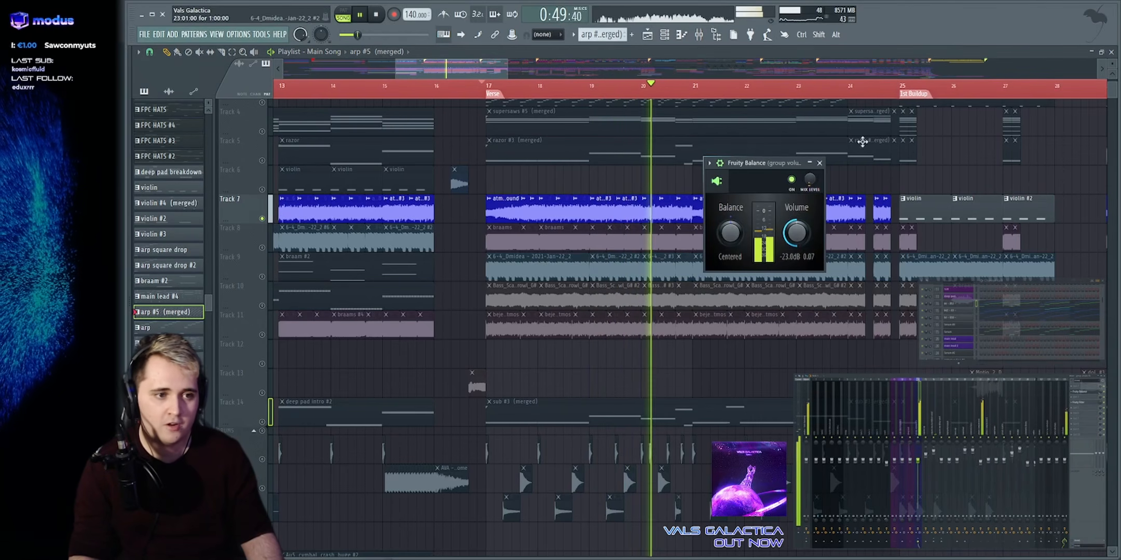
pyautogui.press('Escape')
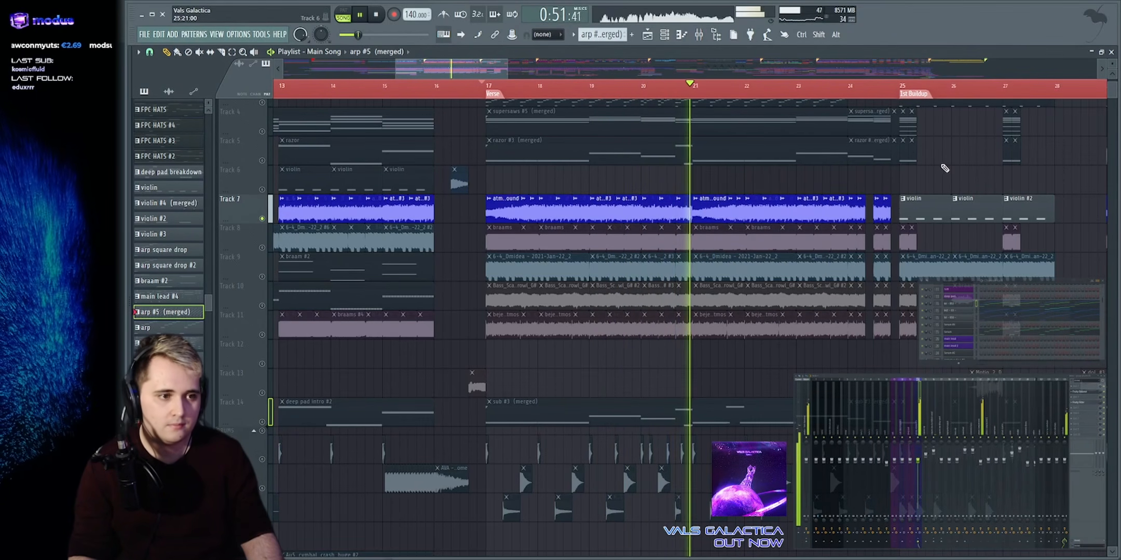
# Solo Track 8 and play the verse braams clips on their own
pyautogui.press('space')
pyautogui.click(305, 233)
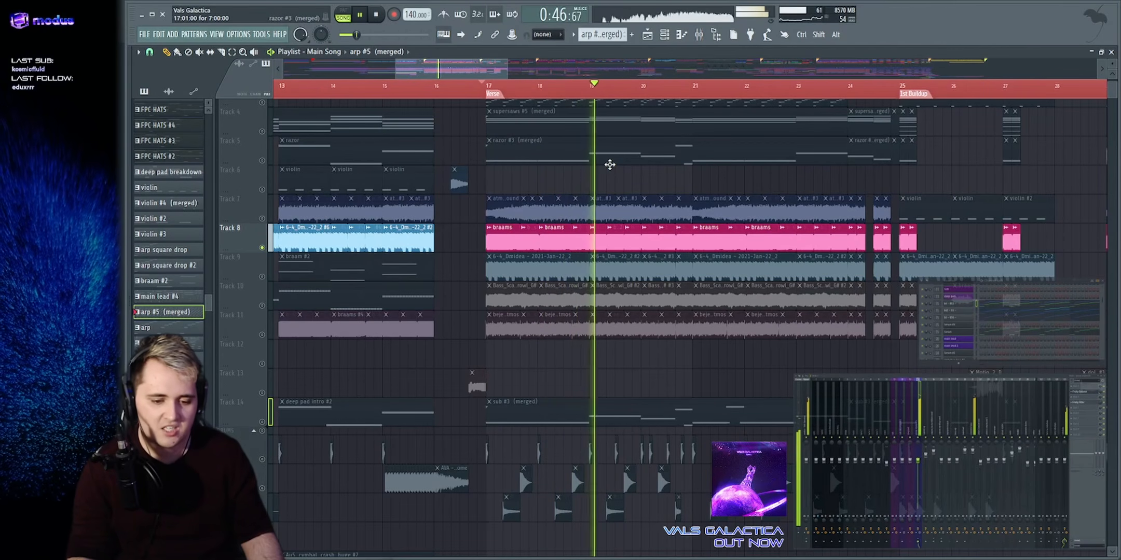
pyautogui.scroll(4, 466, 73)
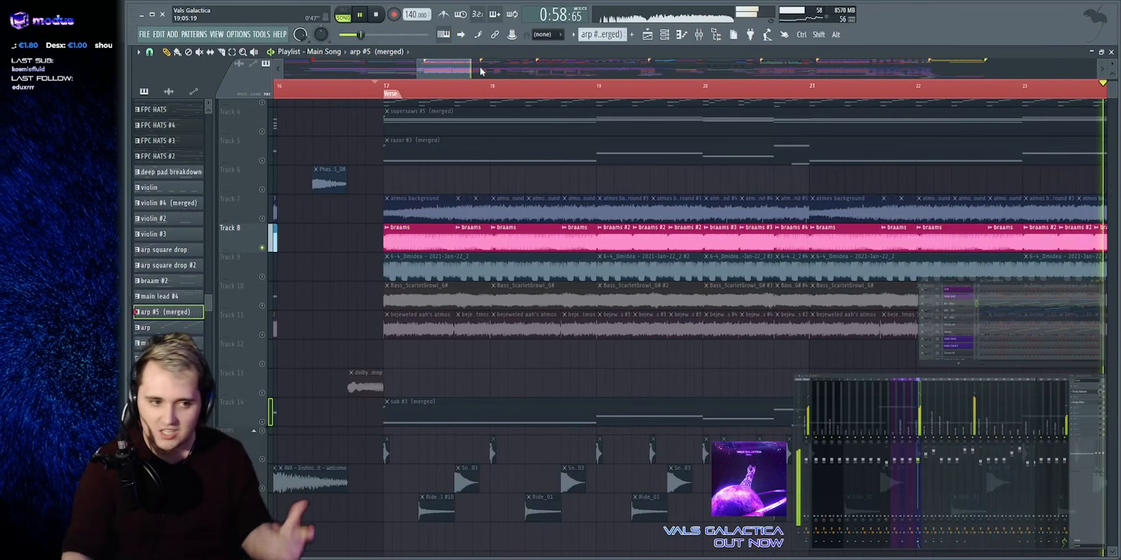
pyautogui.moveTo(416, 71); pyautogui.dragTo(475, 72)
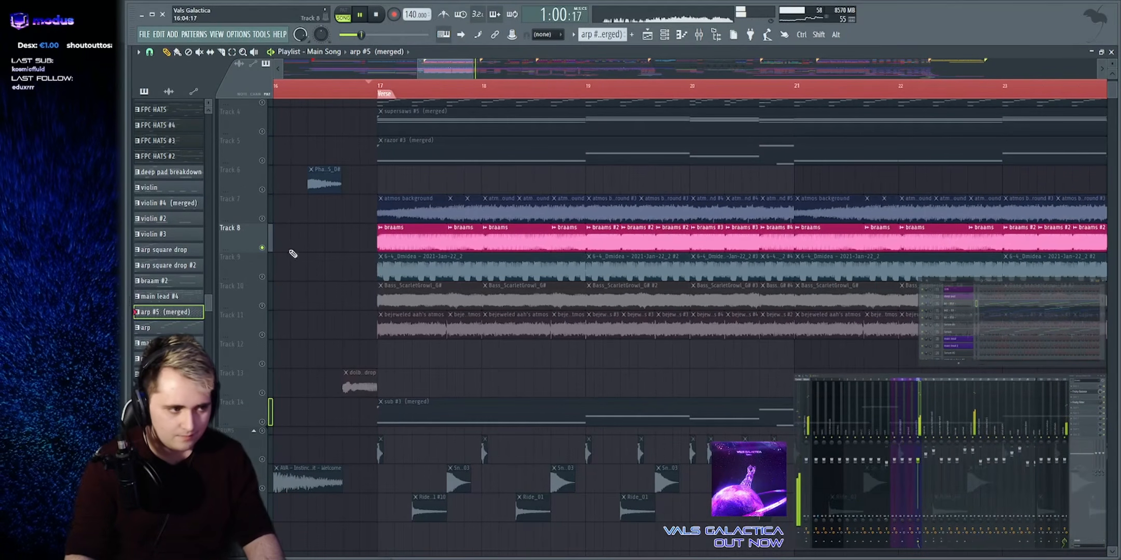
# Solo and play Track 9's 6-4_Dmidea clips and Track 10's Bass_ScarletGrowl clips one after the other
pyautogui.rightClick(262, 276)
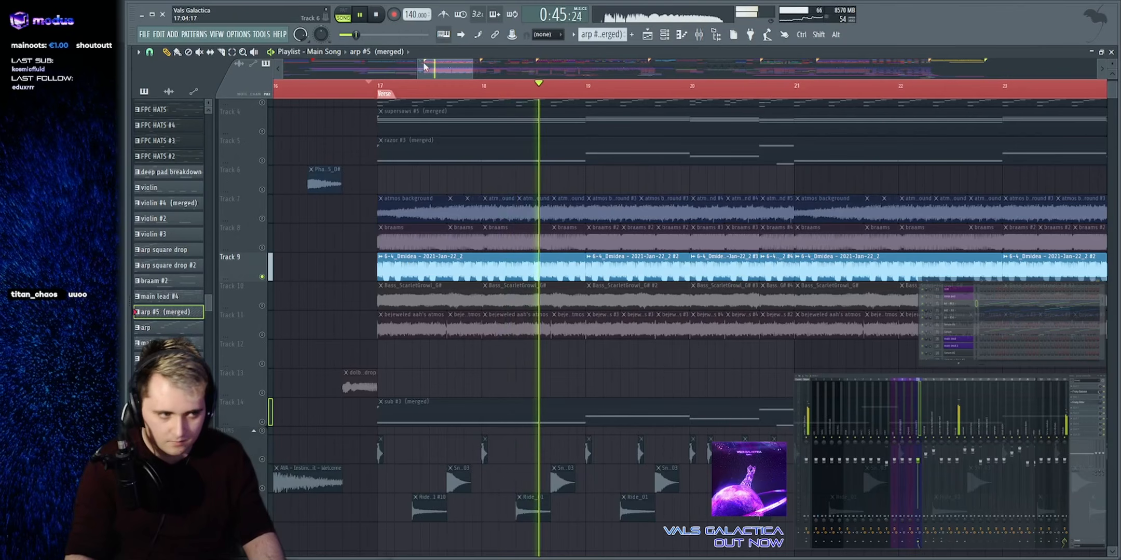
pyautogui.rightClick(262, 306)
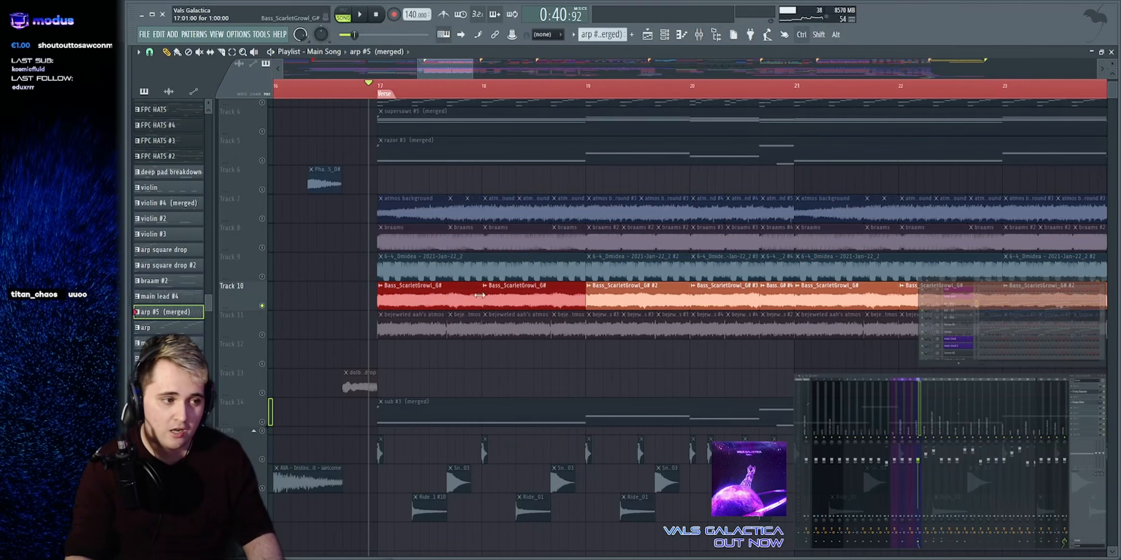
pyautogui.press('space')
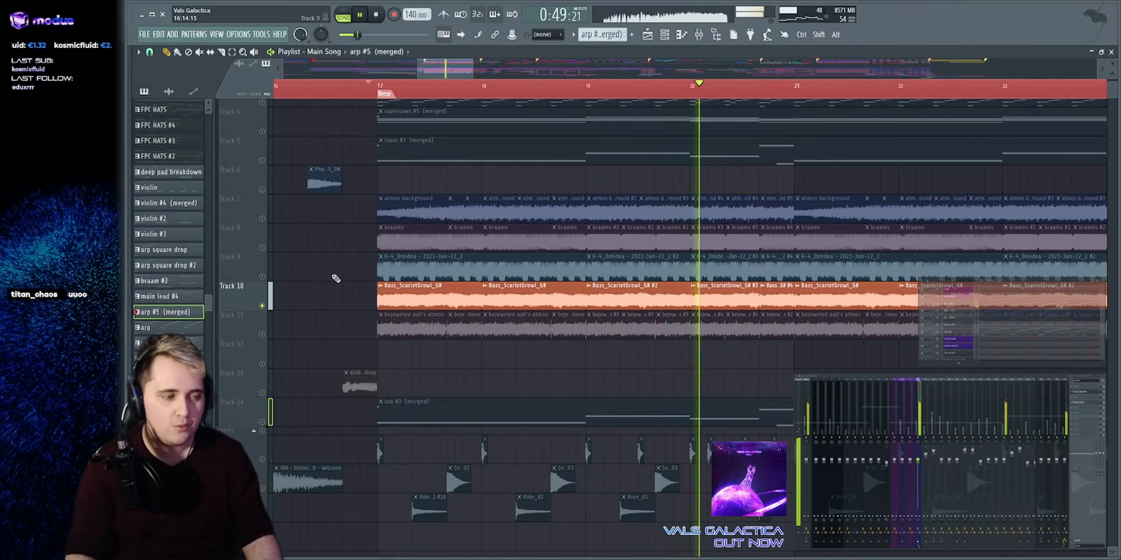
# Solo Track 11 and play the verse bejeweled aah's atmos clips on their own
pyautogui.press('space')
pyautogui.rightClick(263, 335)
pyautogui.press('space')
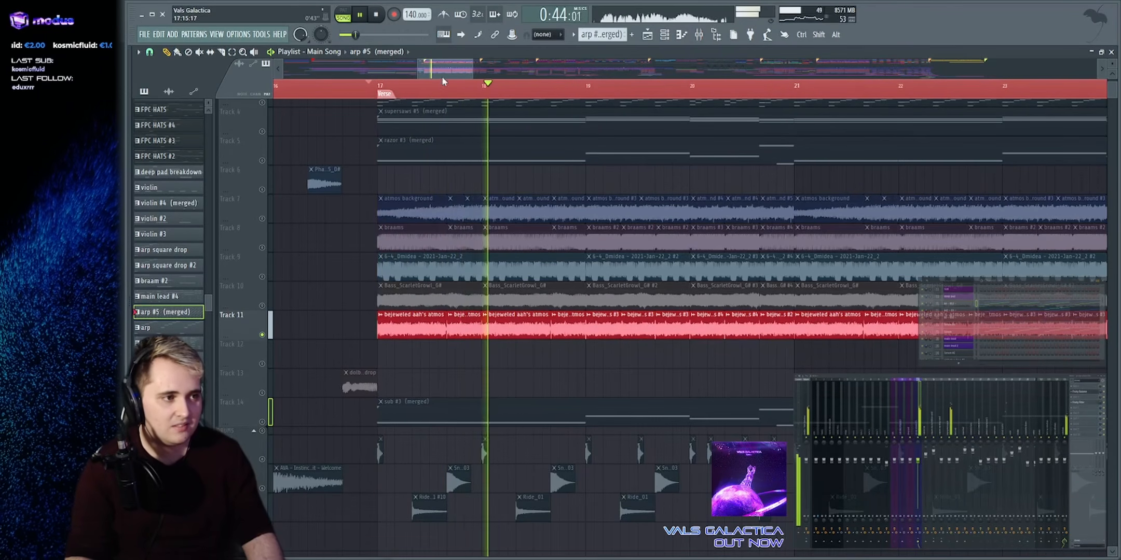
pyautogui.scroll(-3, 438, 76)
pyautogui.scroll(3, 438, 77)
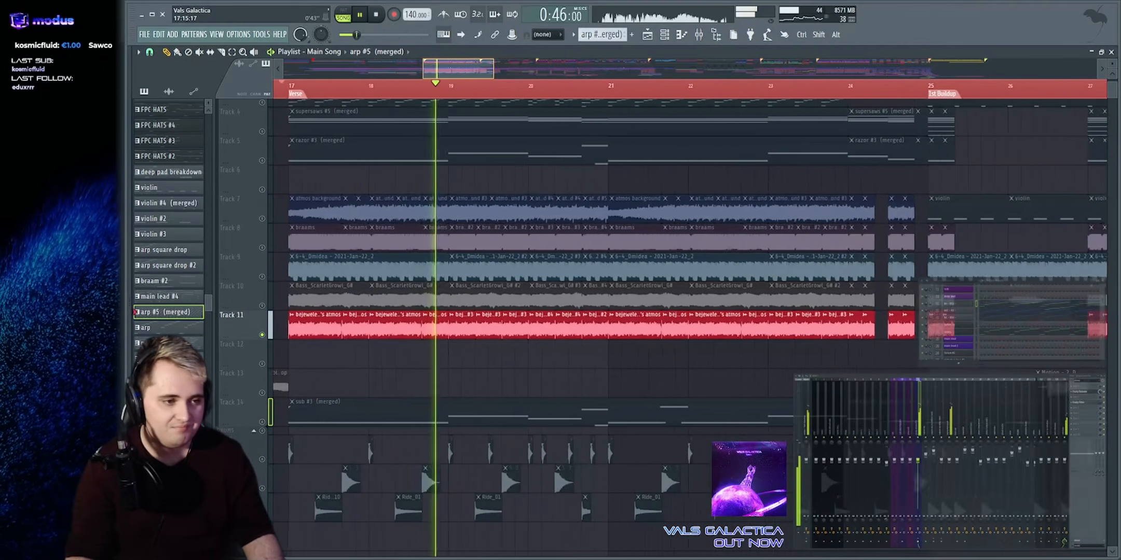
# Turn off the solo and review the whole verse arrangement with every track playing
pyautogui.scroll(-7, 271, 321)
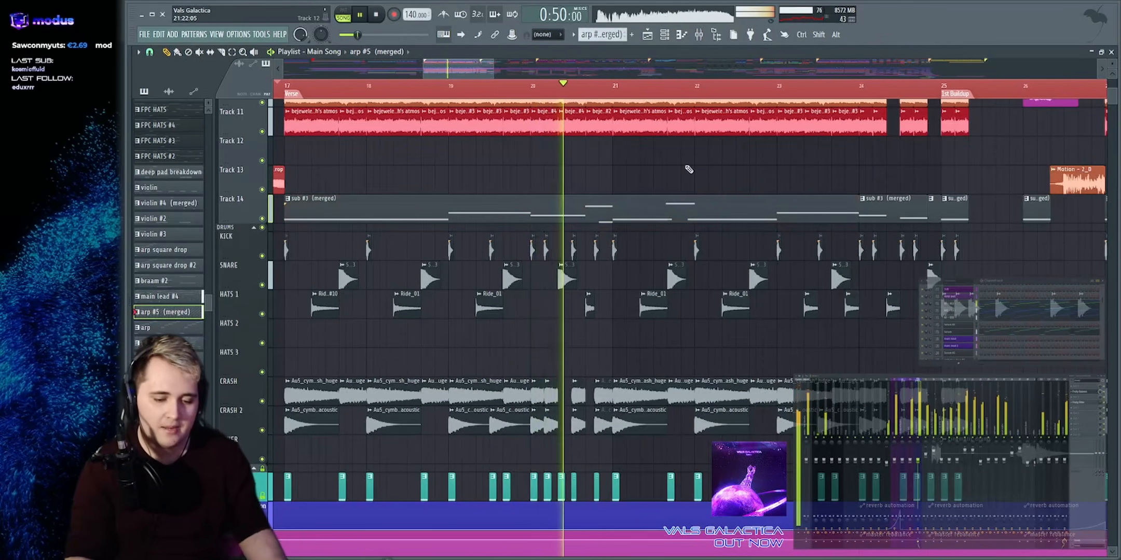
pyautogui.scroll(9, 758, 254)
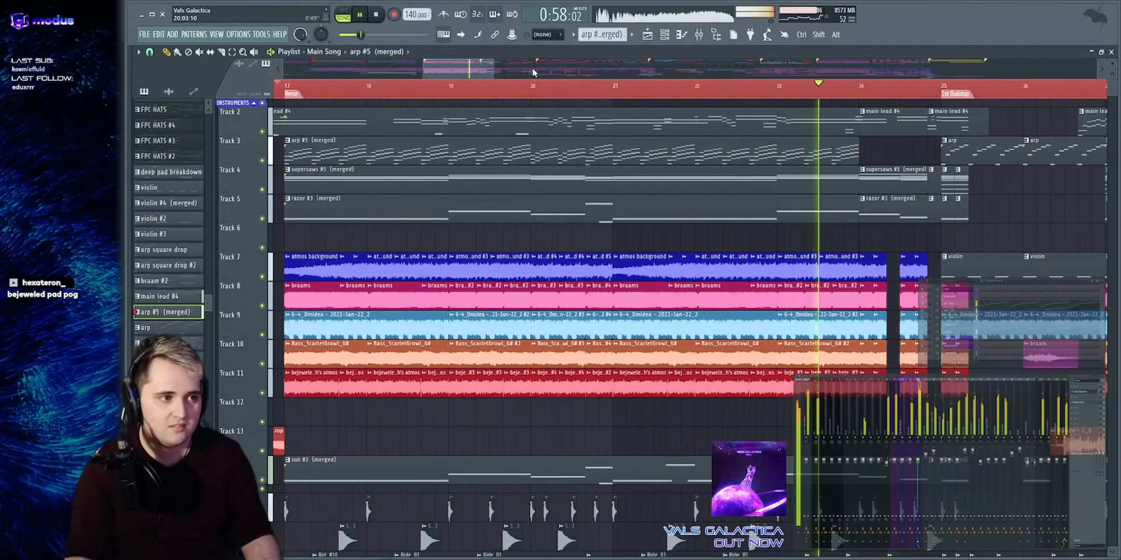
# Replay the verse from its start at bar 17 with every track playing
pyautogui.moveTo(470, 69); pyautogui.dragTo(535, 67)
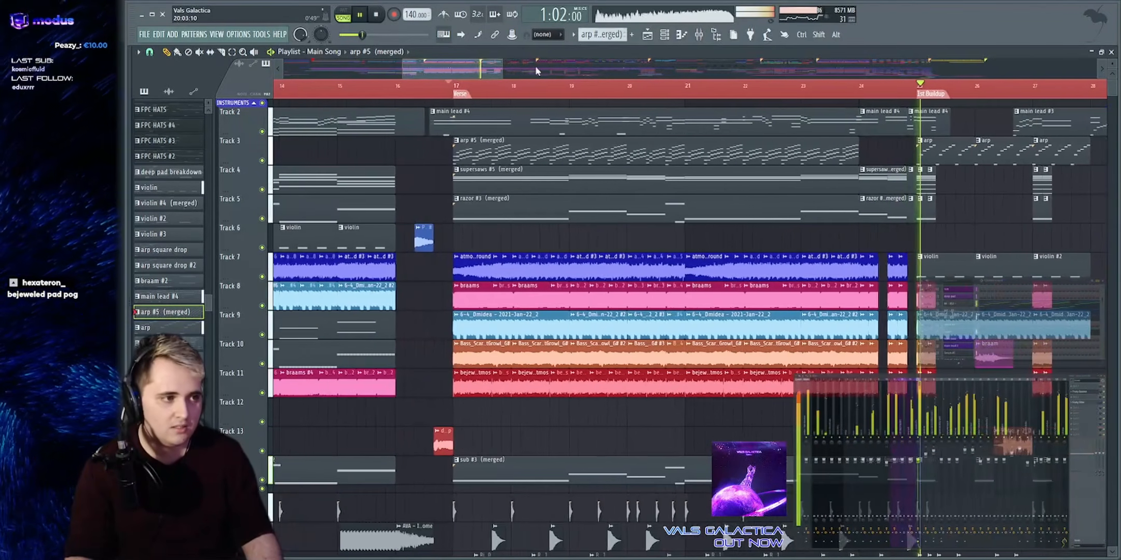
pyautogui.press('space')
pyautogui.scroll(1, 504, 69)
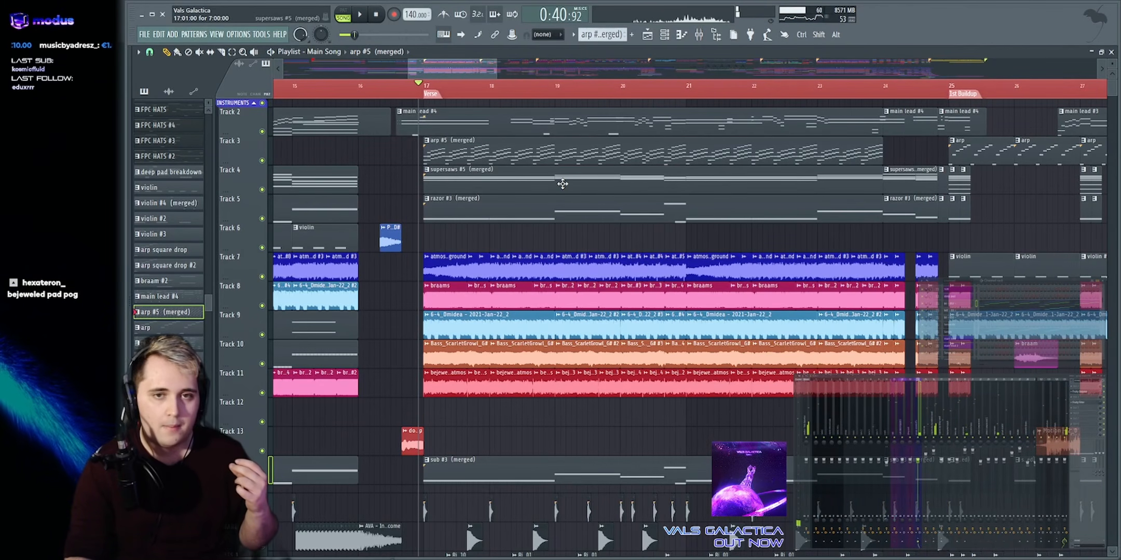
pyautogui.press('space')
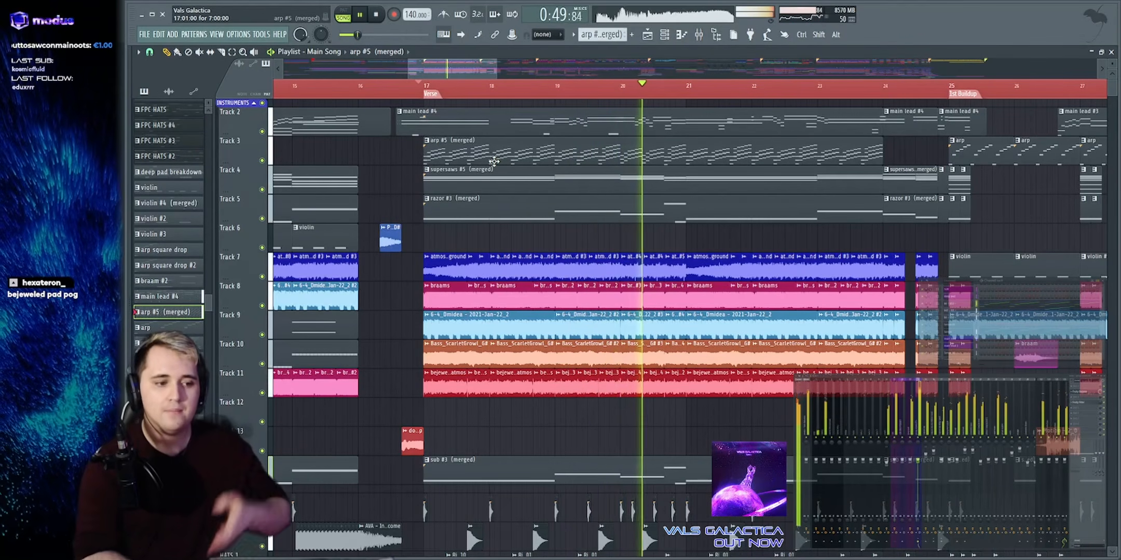
pyautogui.scroll(4, 542, 67)
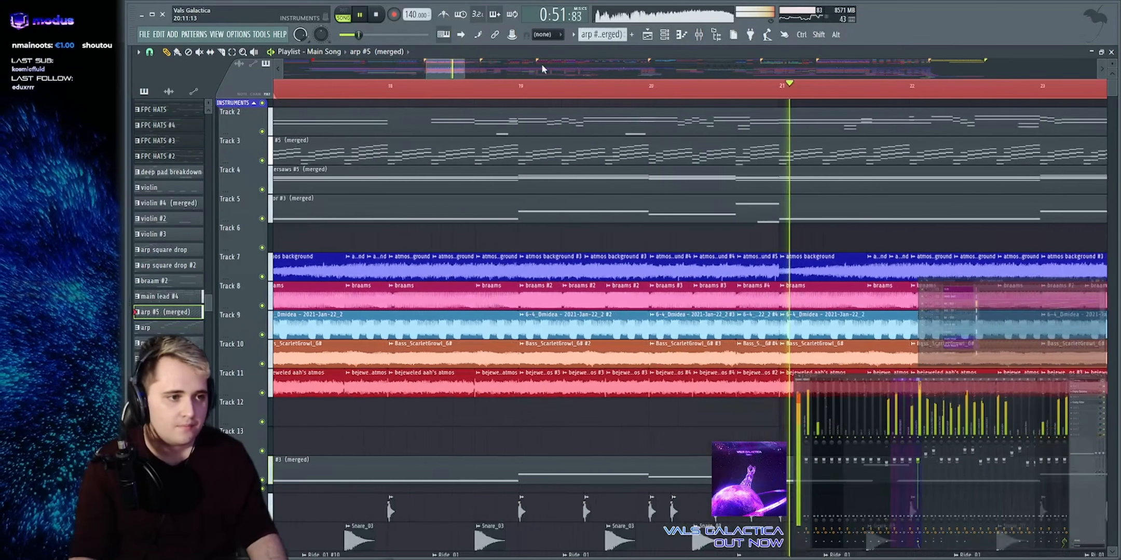
# Play the verse from just before bar 20 and look over its drum and crash tracks below the instruments
pyautogui.click(641, 86)
pyautogui.press('space')
pyautogui.scroll(1, 649, 75)
pyautogui.moveTo(572, 115); pyautogui.dragTo(734, 440)
pyautogui.keyDown('ctrl'); pyautogui.click(610, 118); pyautogui.keyUp('ctrl')
pyautogui.press('space')
pyautogui.scroll(-5, 645, 330)
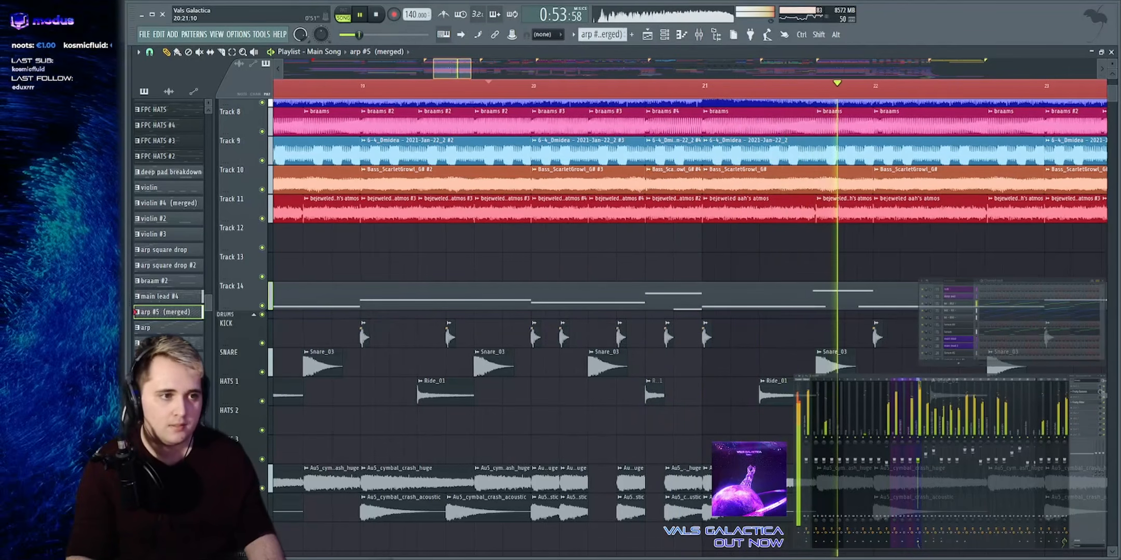
# Play the second half of the verse from bar 20 through its ending fills before the 1st Buildup
pyautogui.moveTo(468, 69)
pyautogui.mouseDown()
pyautogui.moveTo(509, 68)
pyautogui.moveTo(482, 68)
pyautogui.mouseUp()
pyautogui.press('space')
pyautogui.click(413, 89)
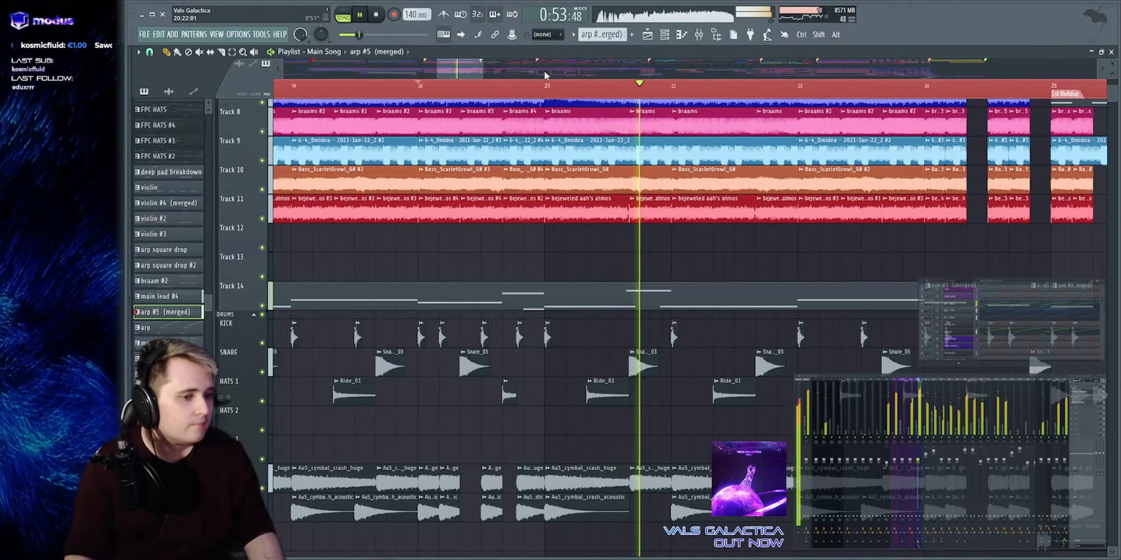
pyautogui.scroll(-2, 544, 71)
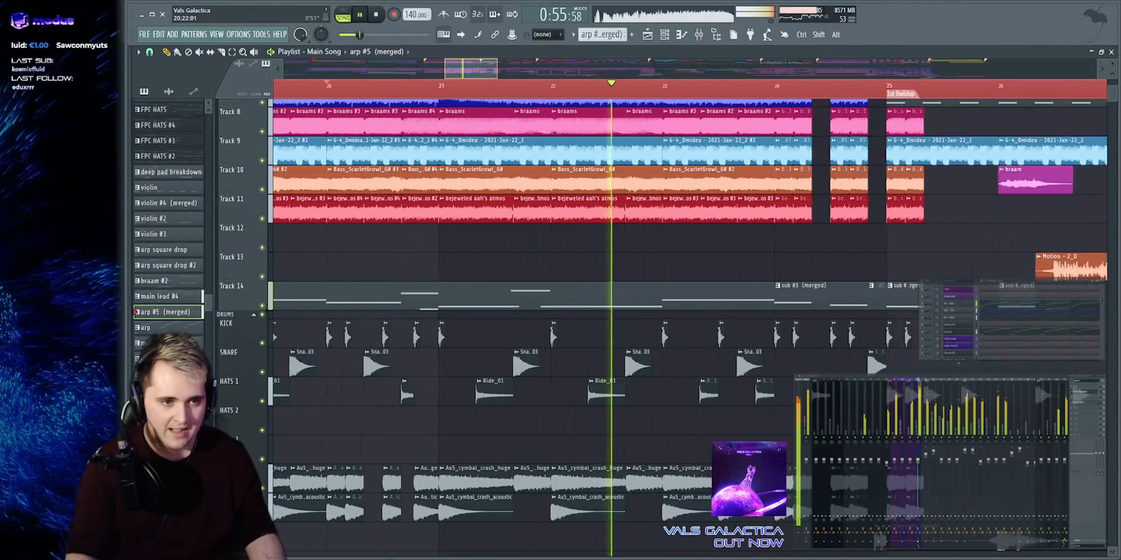
pyautogui.hscroll(3, 676, 220)
pyautogui.moveTo(697, 306); pyautogui.dragTo(803, 108)
pyautogui.keyDown('ctrl'); pyautogui.click(793, 155); pyautogui.keyUp('ctrl')
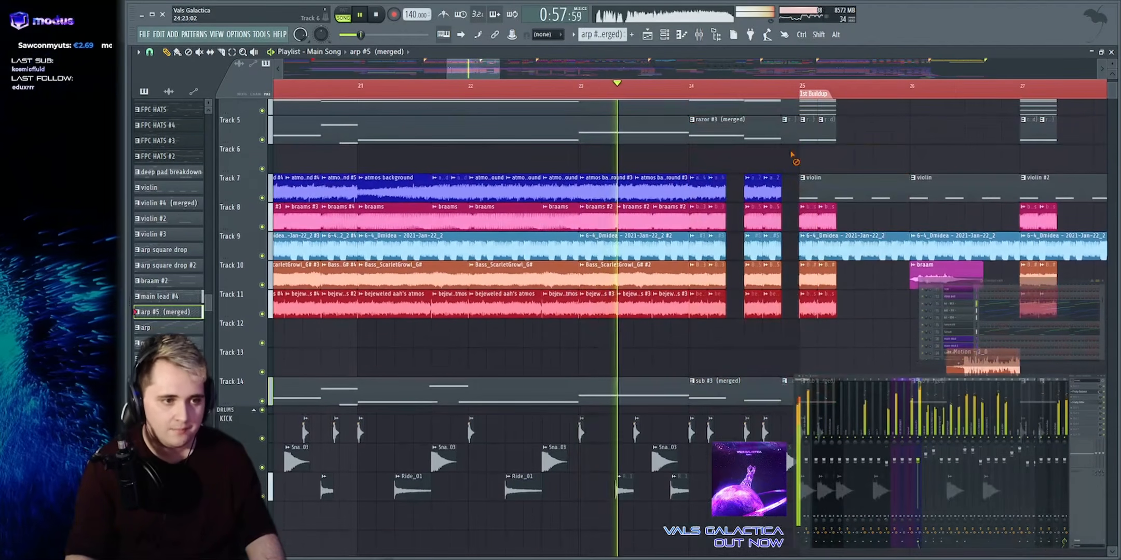
pyautogui.scroll(3, 799, 156)
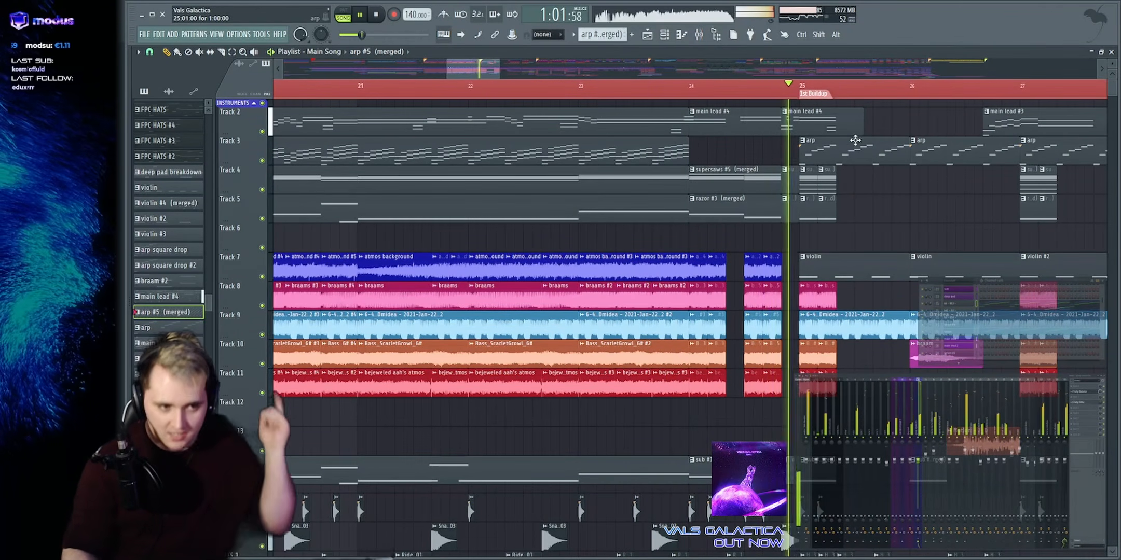
# Play the transition from late in bar 23 into the 1st Buildup
pyautogui.scroll(1, 728, 98)
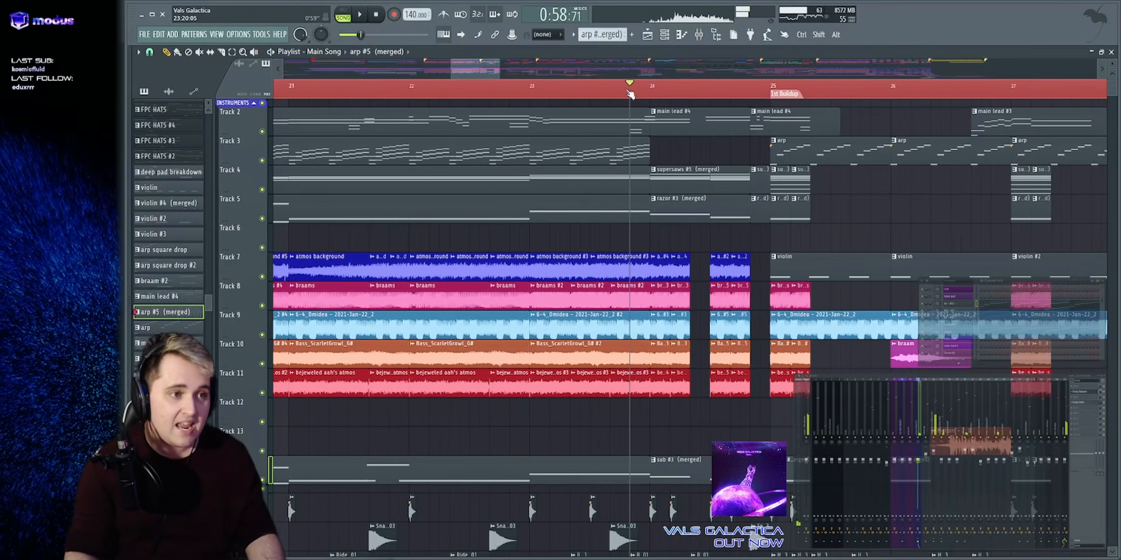
pyautogui.press('space')
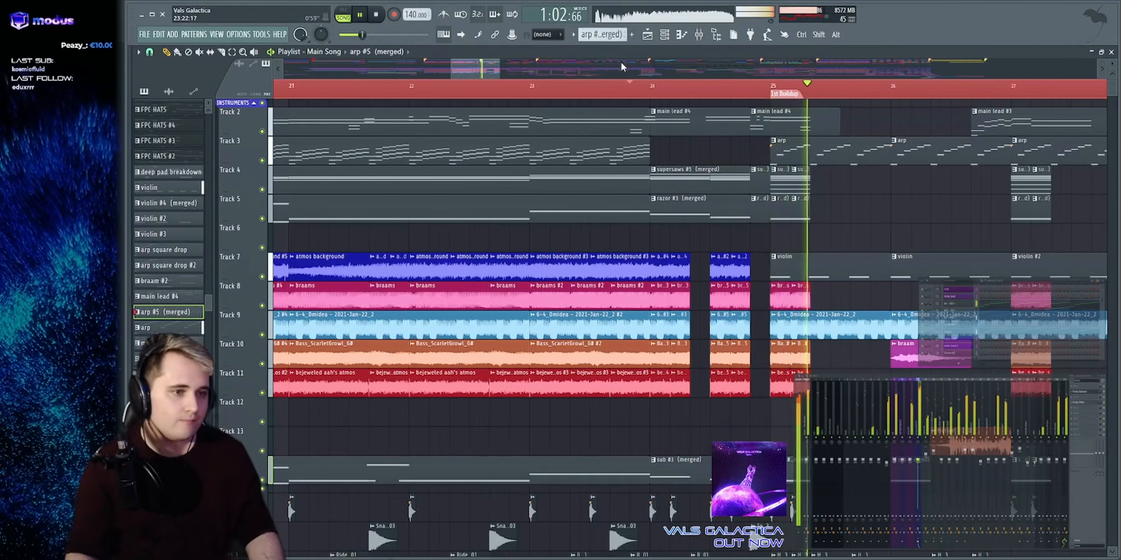
pyautogui.moveTo(477, 69); pyautogui.dragTo(506, 67)
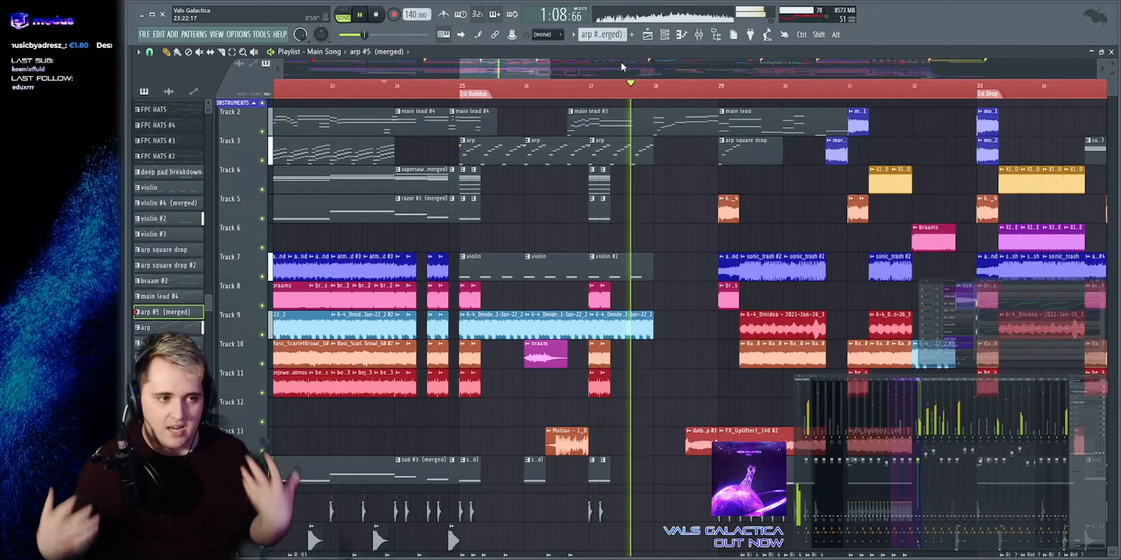
# Play the 1st Buildup from its marker at bar 25 and follow its layers
pyautogui.click(456, 93)
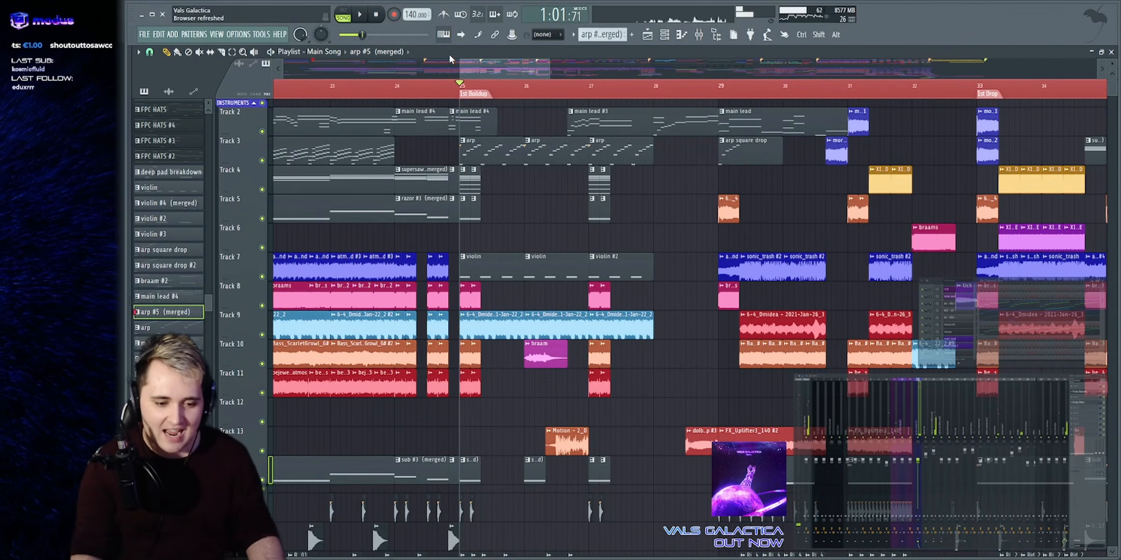
pyautogui.press('space')
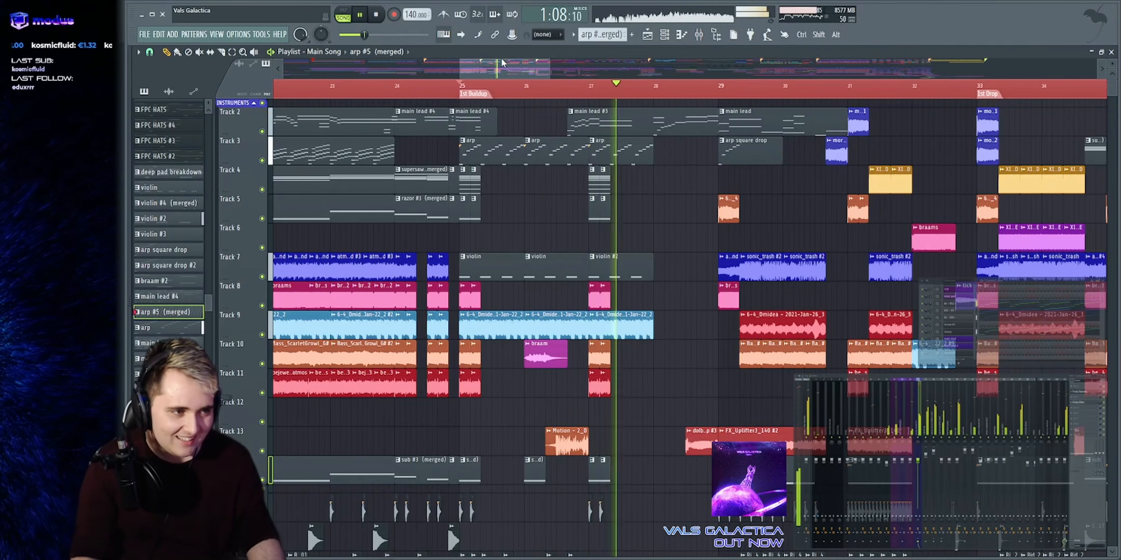
pyautogui.moveTo(507, 68); pyautogui.dragTo(510, 78)
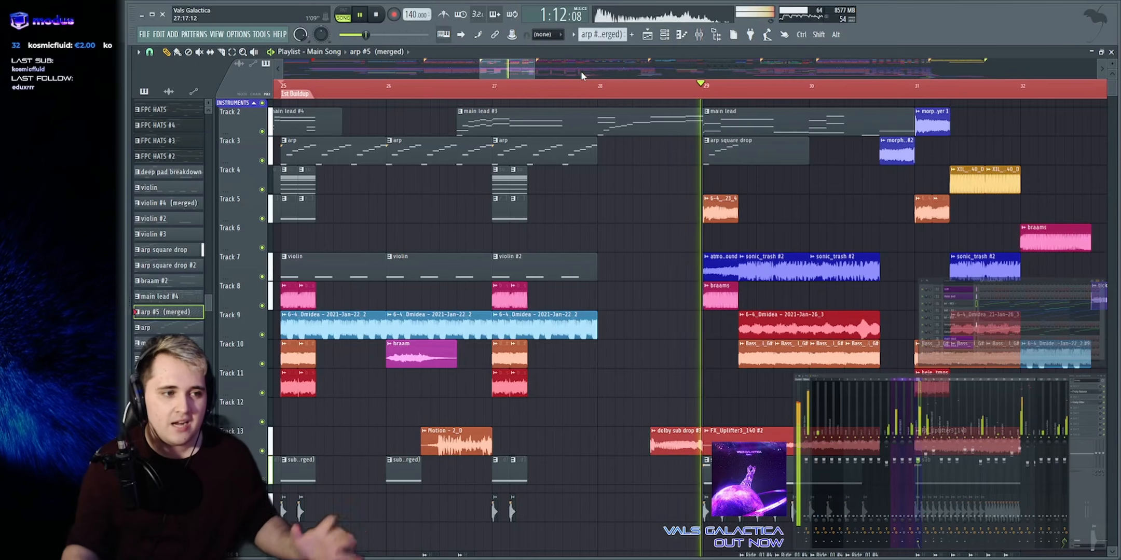
# Play from bar 28 through the second half of the 1st Buildup into the 1st Drop
pyautogui.click(579, 85)
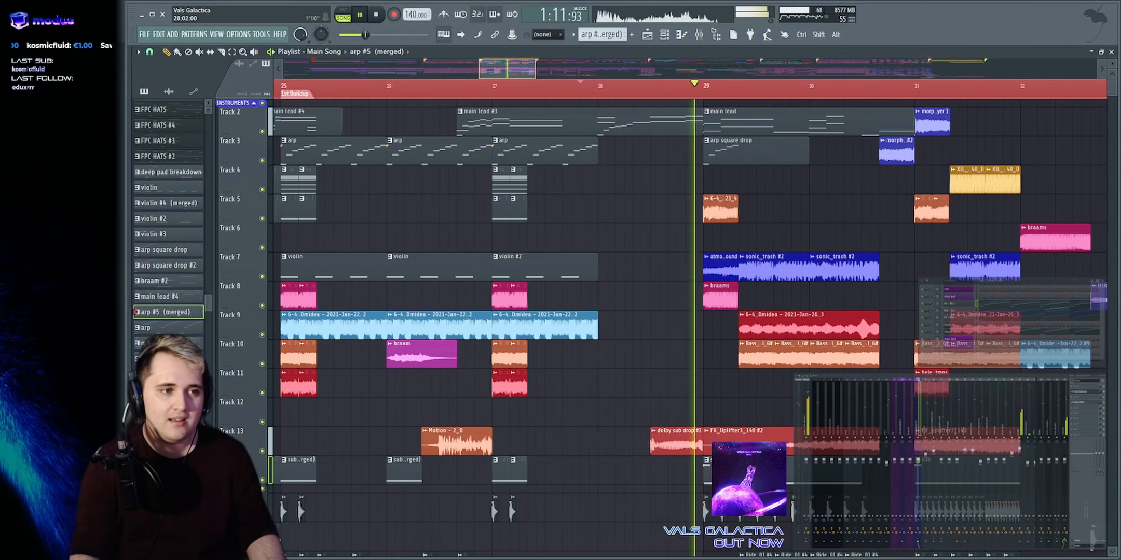
pyautogui.scroll(-1, 608, 66)
pyautogui.scroll(-2, 608, 69)
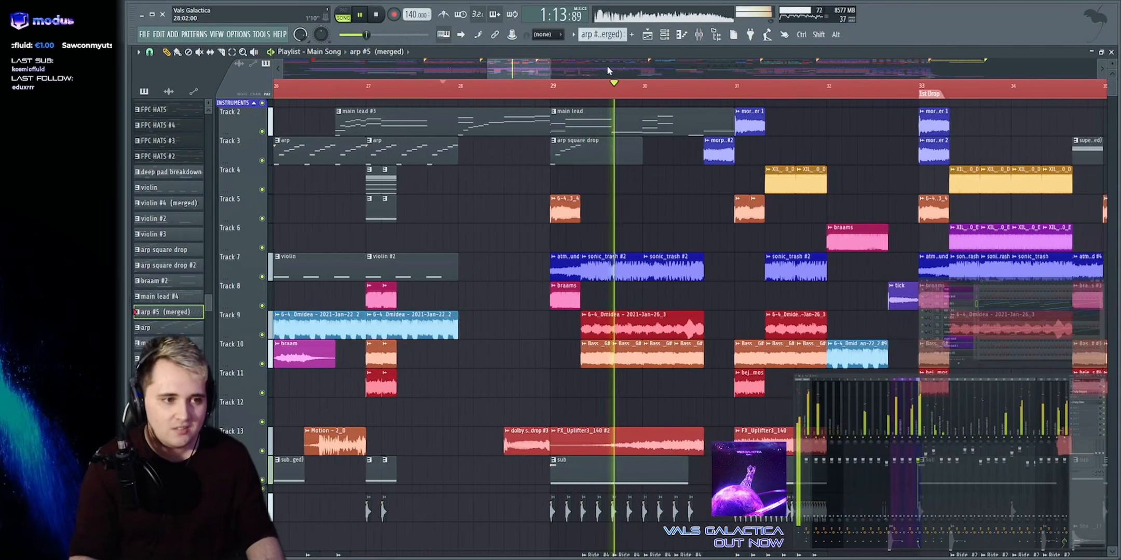
pyautogui.moveTo(521, 325); pyautogui.dragTo(641, 328)
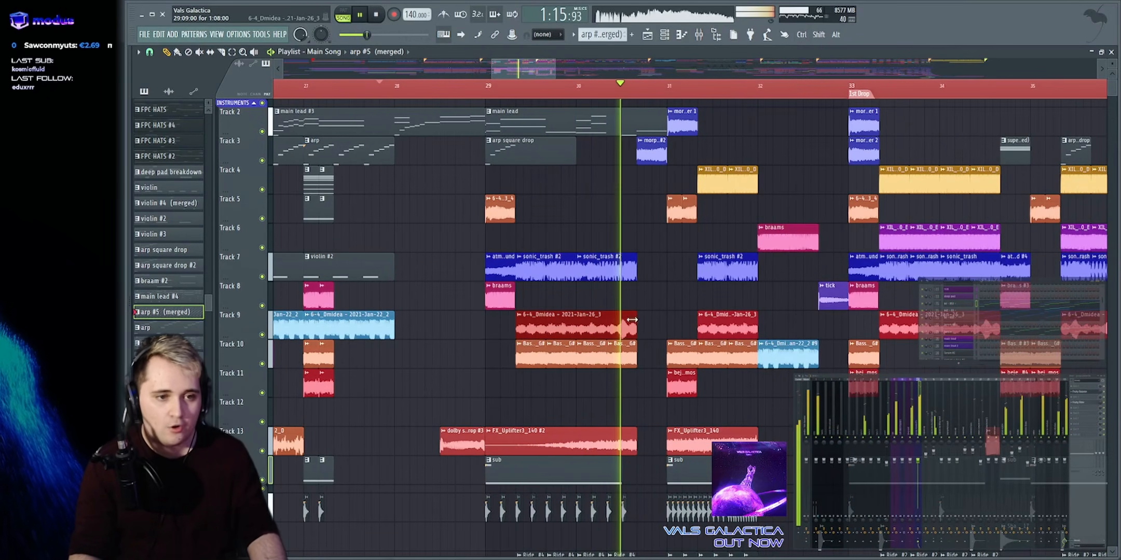
pyautogui.keyDown('ctrl'); pyautogui.click(784, 160); pyautogui.keyUp('ctrl')
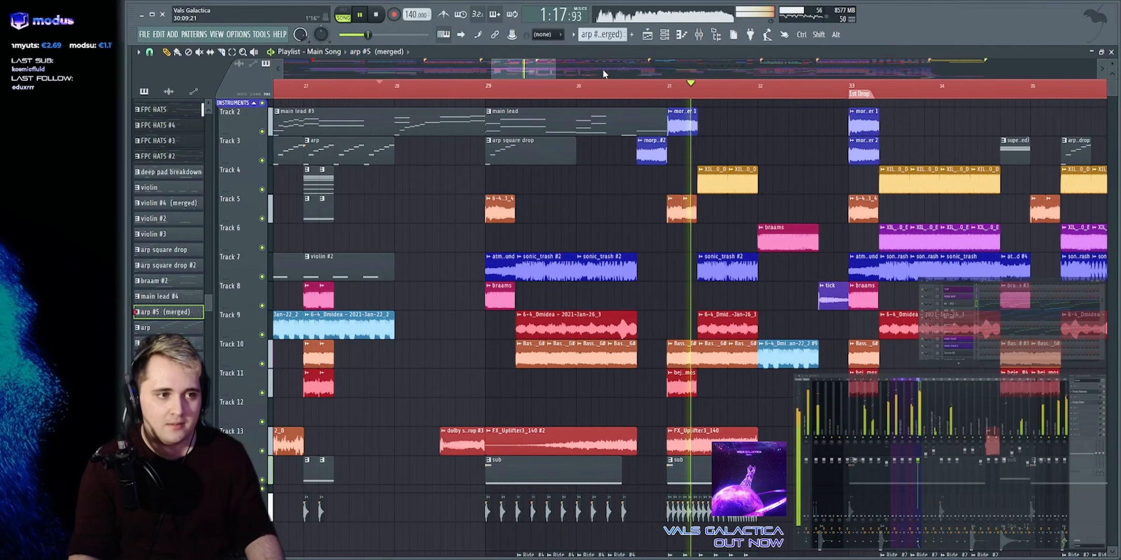
pyautogui.scroll(-1, 602, 69)
pyautogui.moveTo(705, 335); pyautogui.dragTo(639, 261)
pyautogui.keyDown('ctrl'); pyautogui.click(725, 285); pyautogui.keyUp('ctrl')
pyautogui.scroll(3, 661, 66)
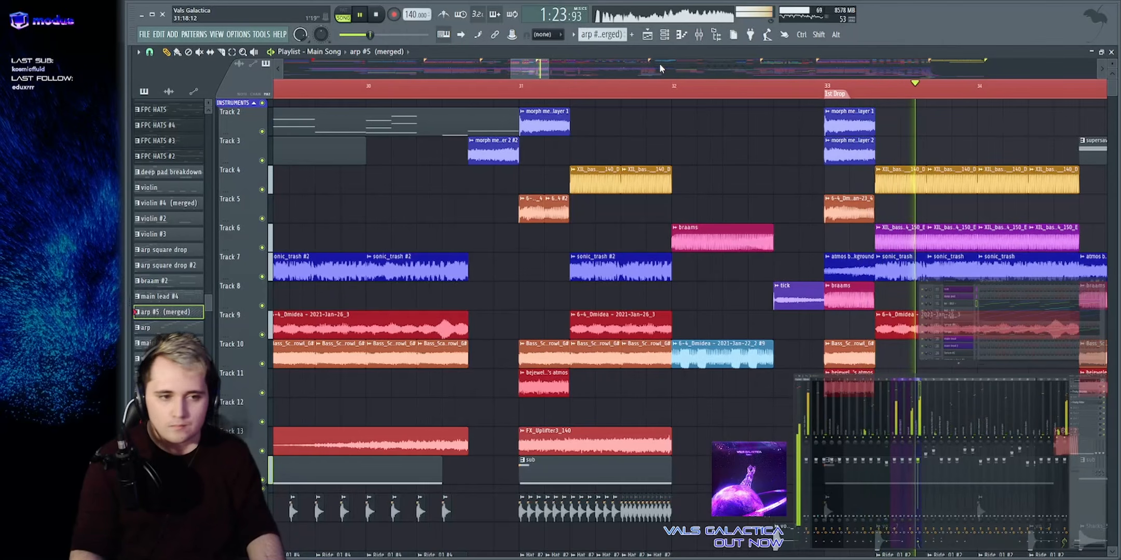
# Solo Track 2 and play the morph melodic layer 1 clip at the start of the 1st Drop on its own
pyautogui.scroll(-2, 659, 67)
pyautogui.press('space')
pyautogui.scroll(2, 659, 68)
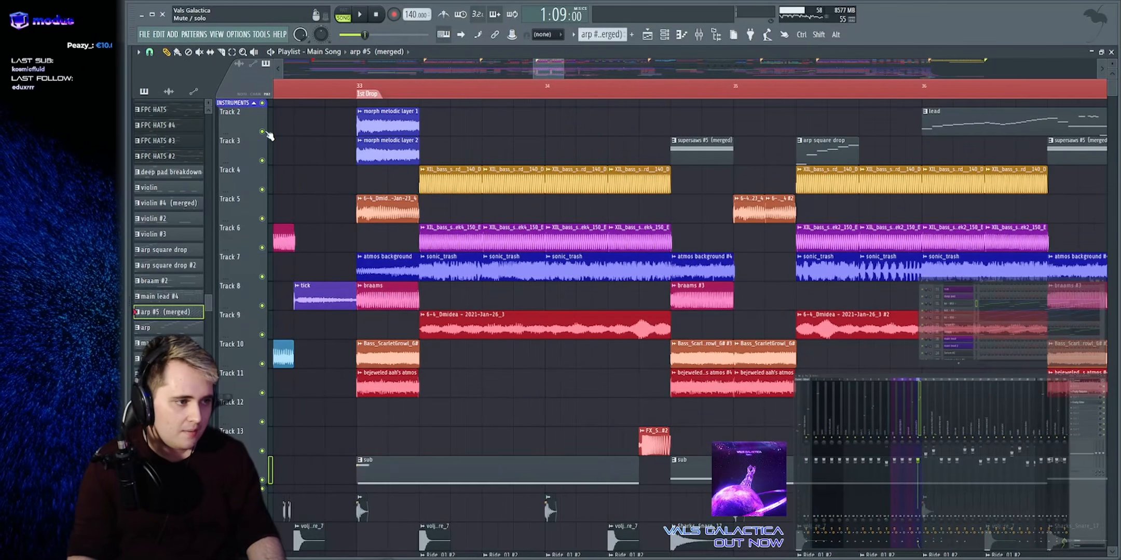
pyautogui.keyDown('ctrl'); pyautogui.click(263, 132); pyautogui.keyUp('ctrl')
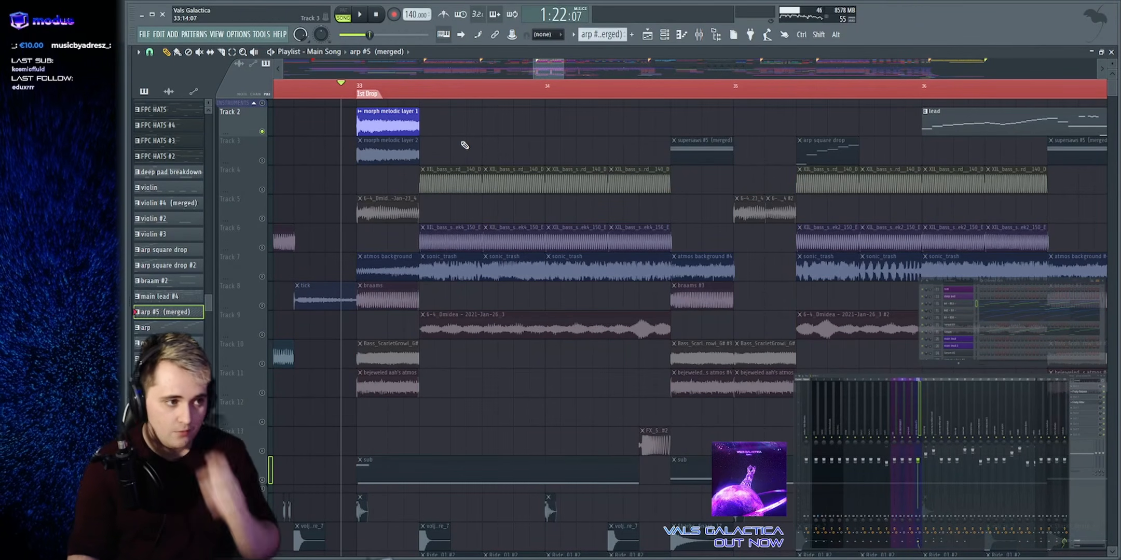
pyautogui.press('space')
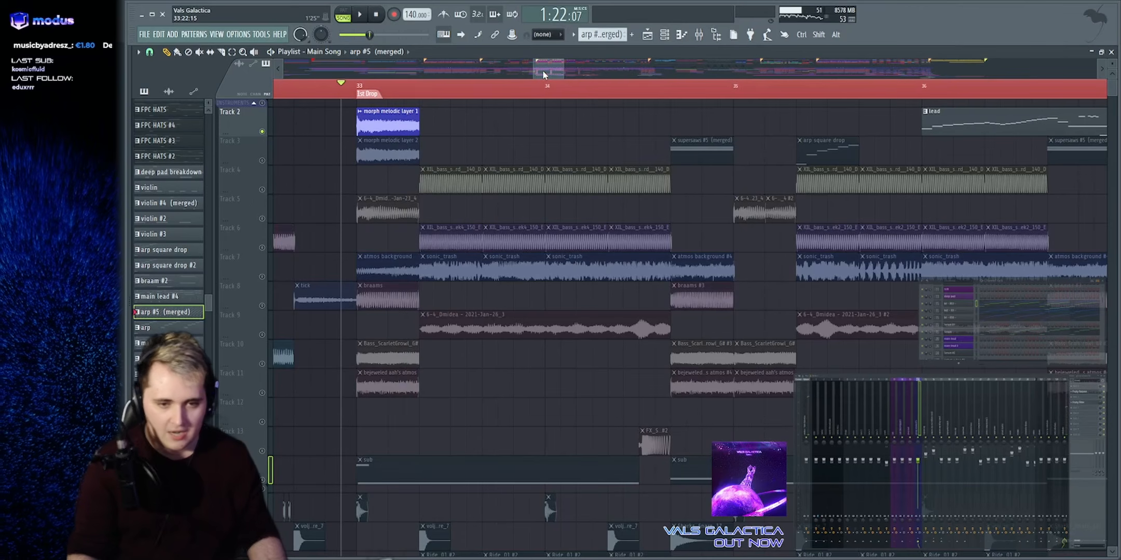
pyautogui.scroll(2, 542, 70)
pyautogui.press('space')
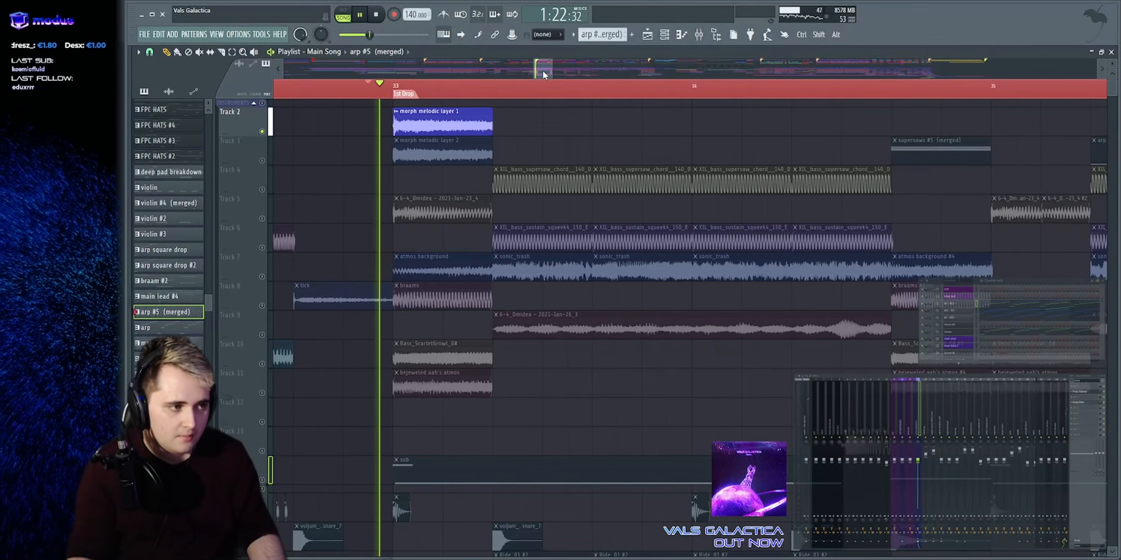
pyautogui.press('space')
pyautogui.keyDown('ctrl'); pyautogui.moveTo(381, 128); pyautogui.dragTo(620, 126); pyautogui.keyUp('ctrl')
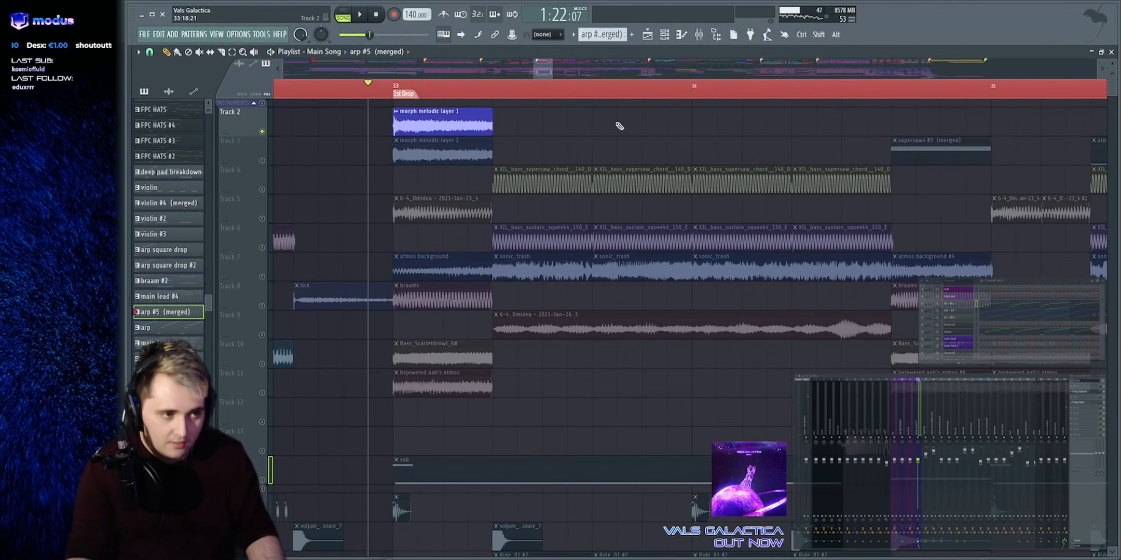
pyautogui.press('space')
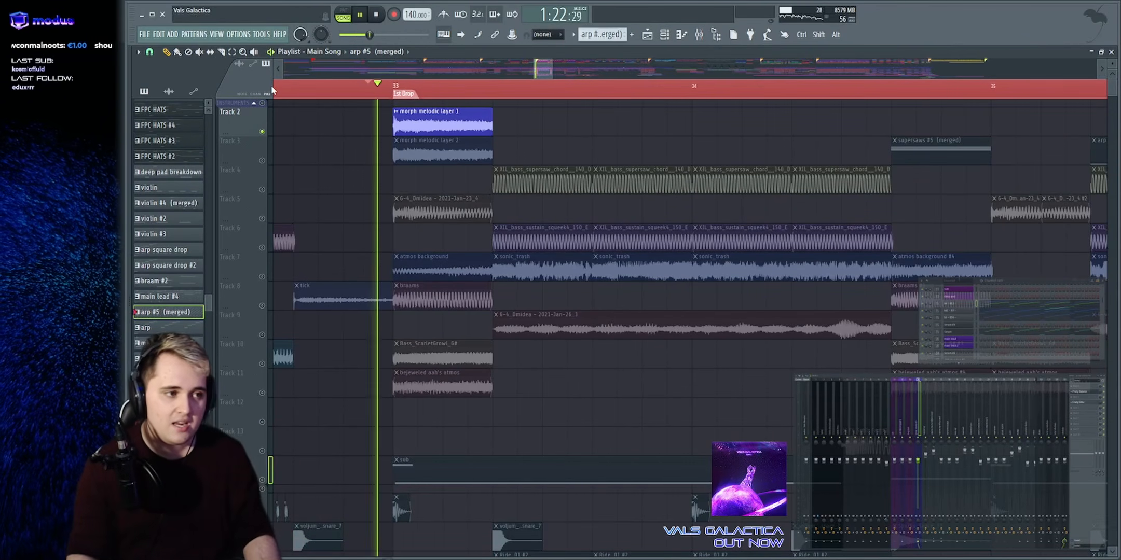
pyautogui.press('space')
pyautogui.press('space')
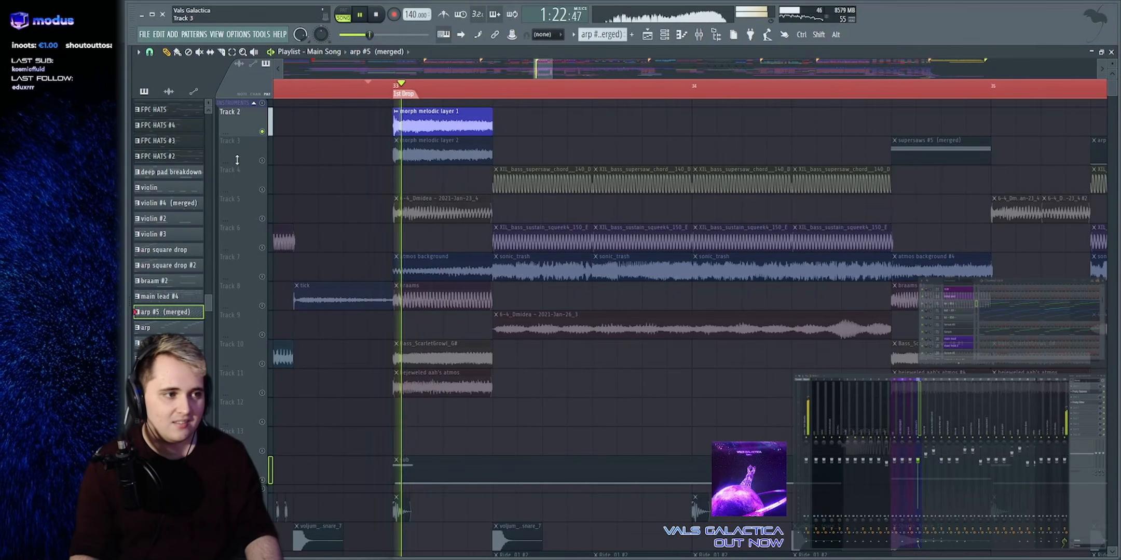
# Solo Track 3 to play morph melodic layer 2, and play it together with Track 2's morph melodic layer 1
pyautogui.click(265, 158)
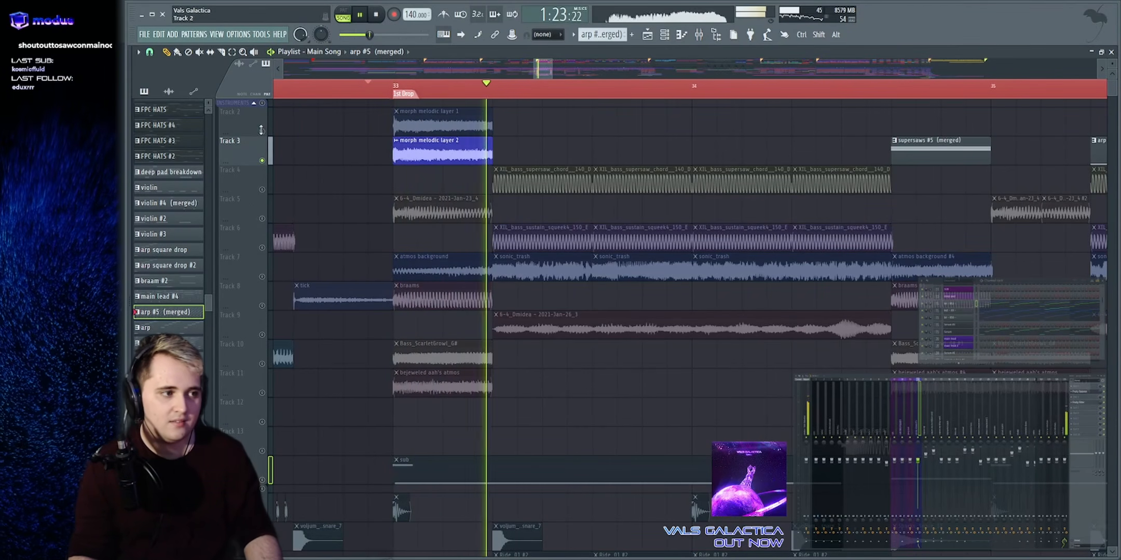
pyautogui.press('space')
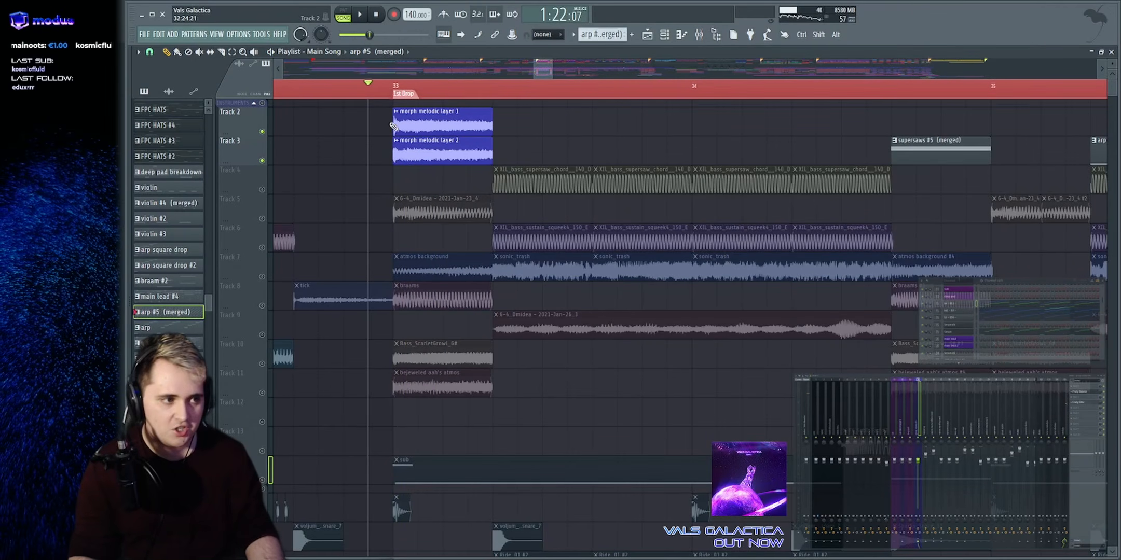
pyautogui.moveTo(390, 124); pyautogui.dragTo(442, 148)
pyautogui.keyDown('ctrl'); pyautogui.click(578, 126); pyautogui.keyUp('ctrl')
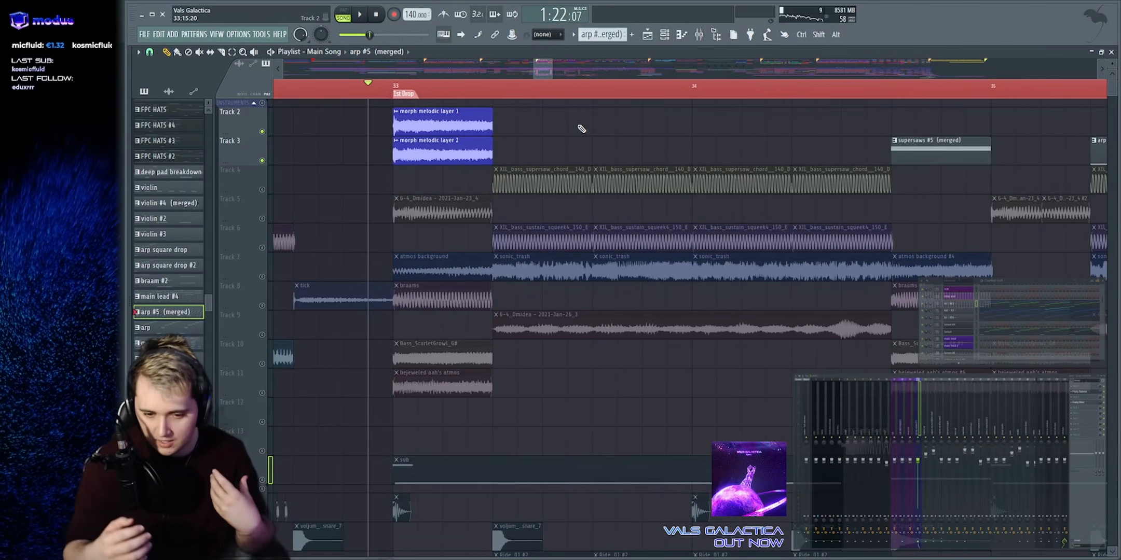
pyautogui.press('space')
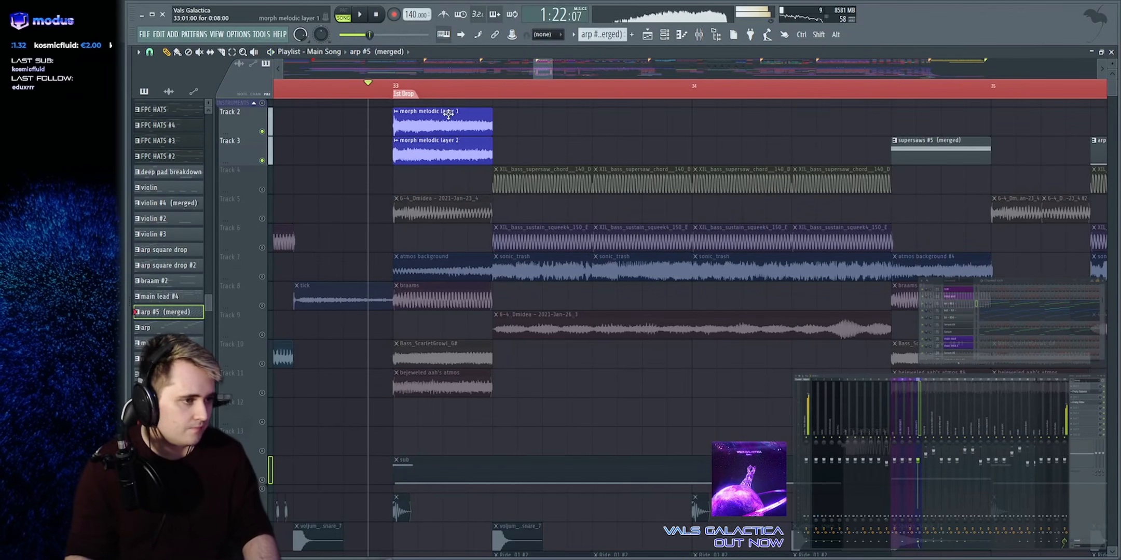
pyautogui.press('space')
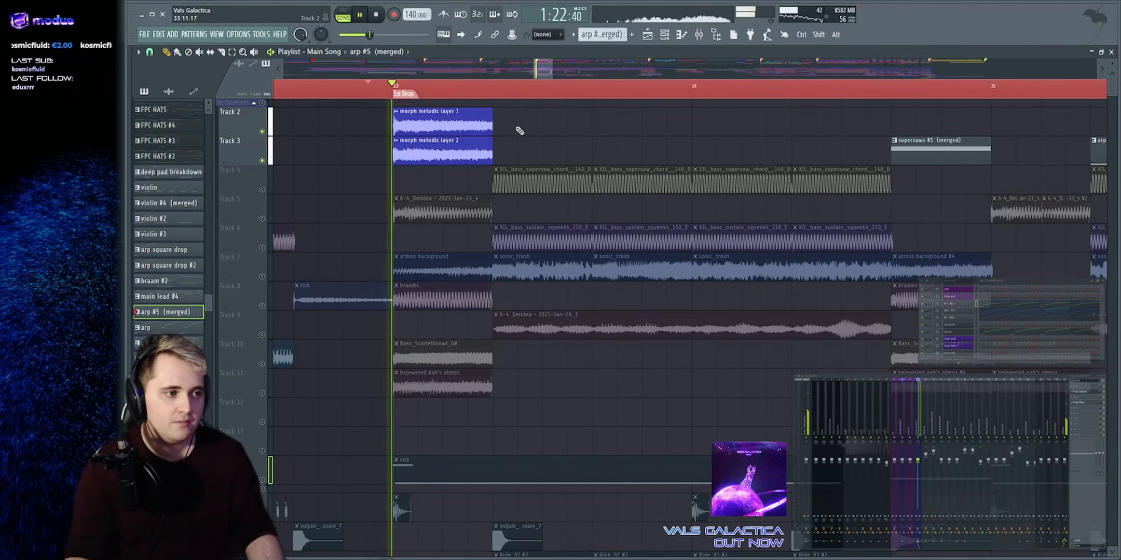
# Solo Track 5 and play the 6-4_Dmidea clip at the start of the 1st Drop on its own
pyautogui.rightClick(263, 219)
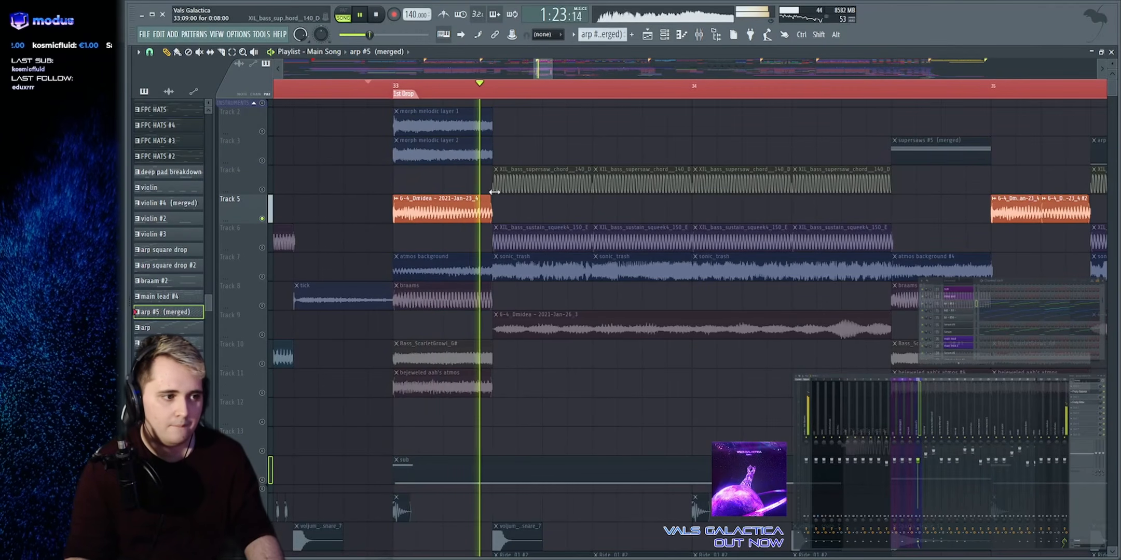
pyautogui.press('space')
pyautogui.press('space')
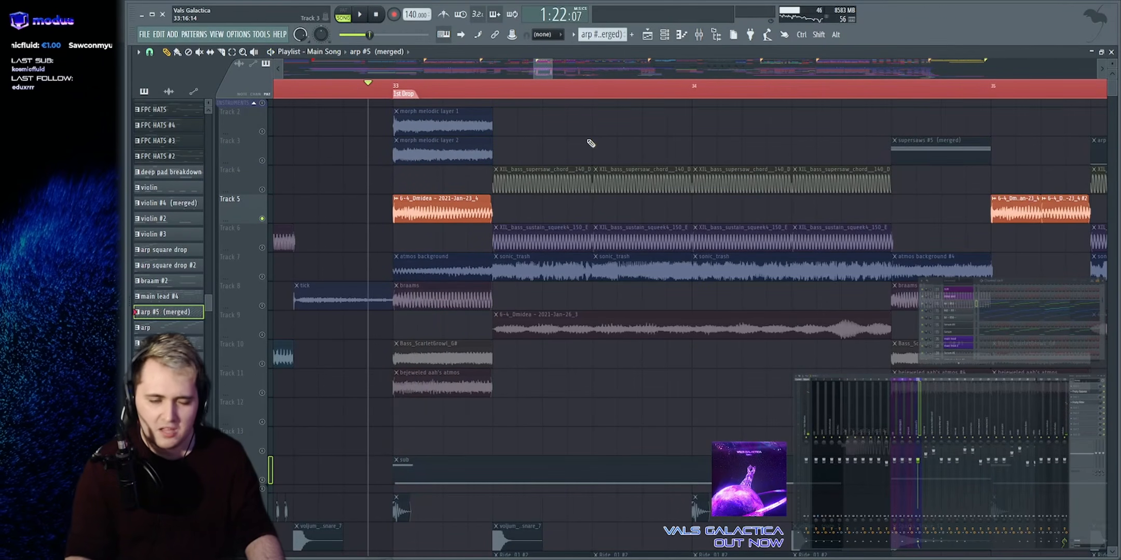
pyautogui.press('space')
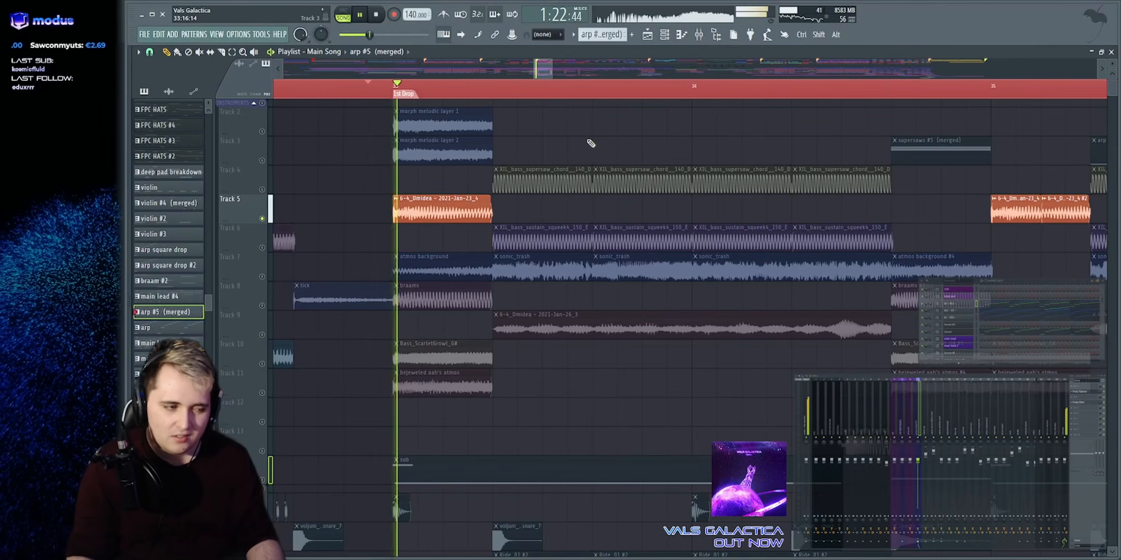
# Solo Track 7 to hear the atmos background clip at the 1st Drop, alternating with Track 8's braams clip
pyautogui.press('space')
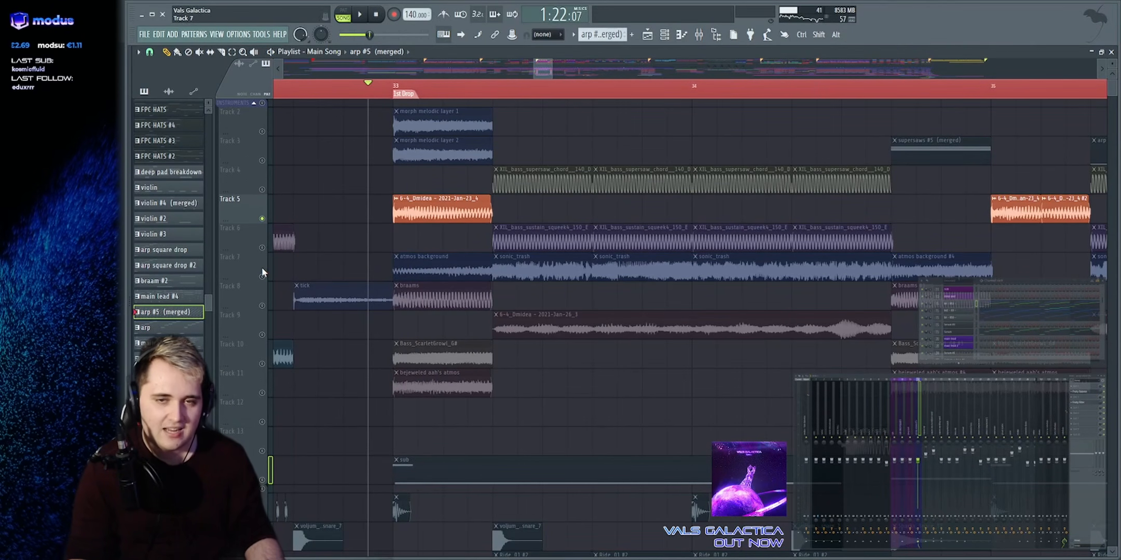
pyautogui.rightClick(263, 276)
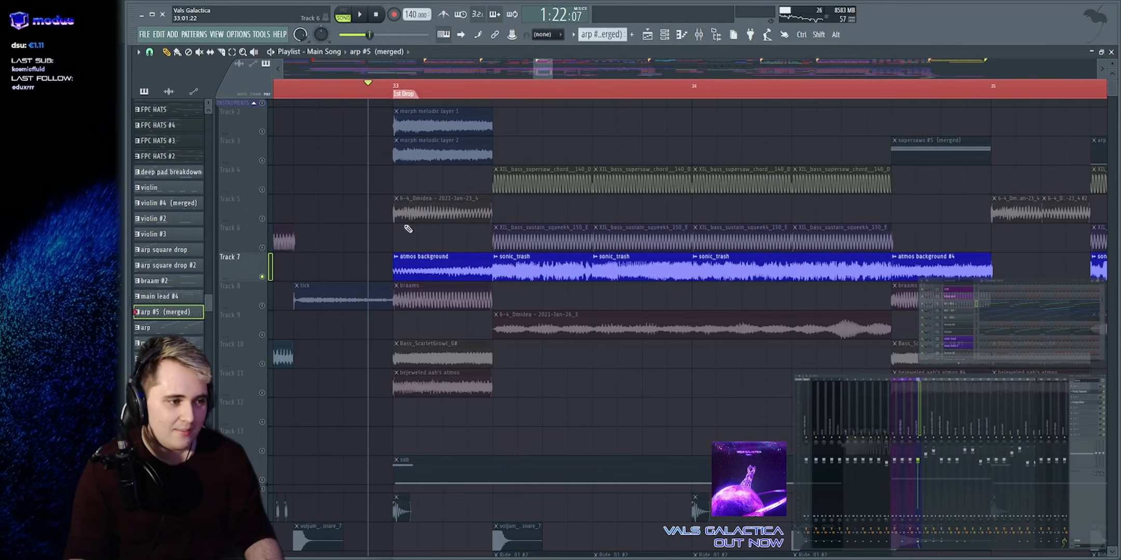
pyautogui.press('space')
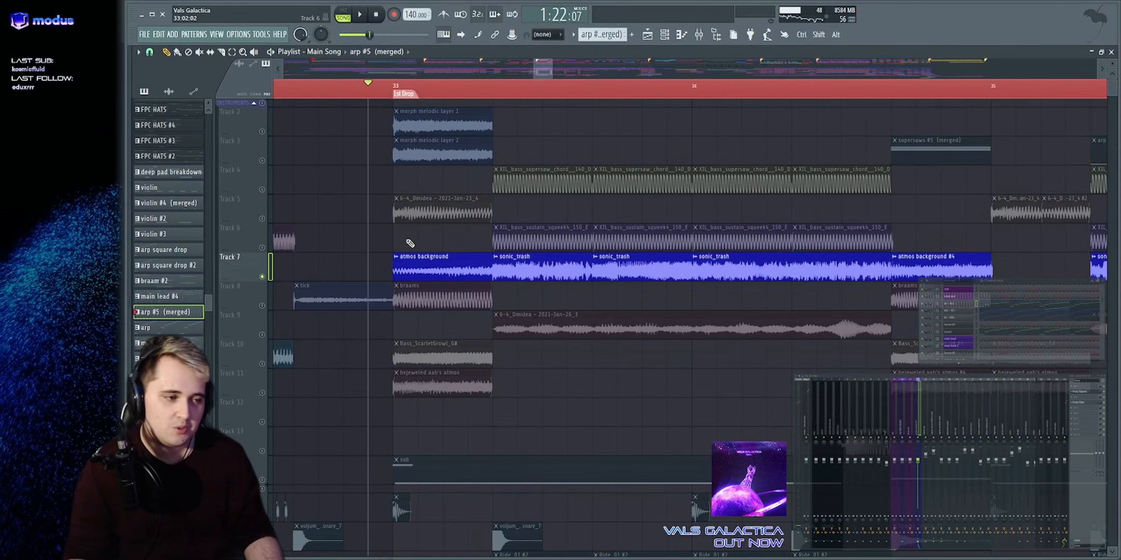
pyautogui.rightClick(263, 306)
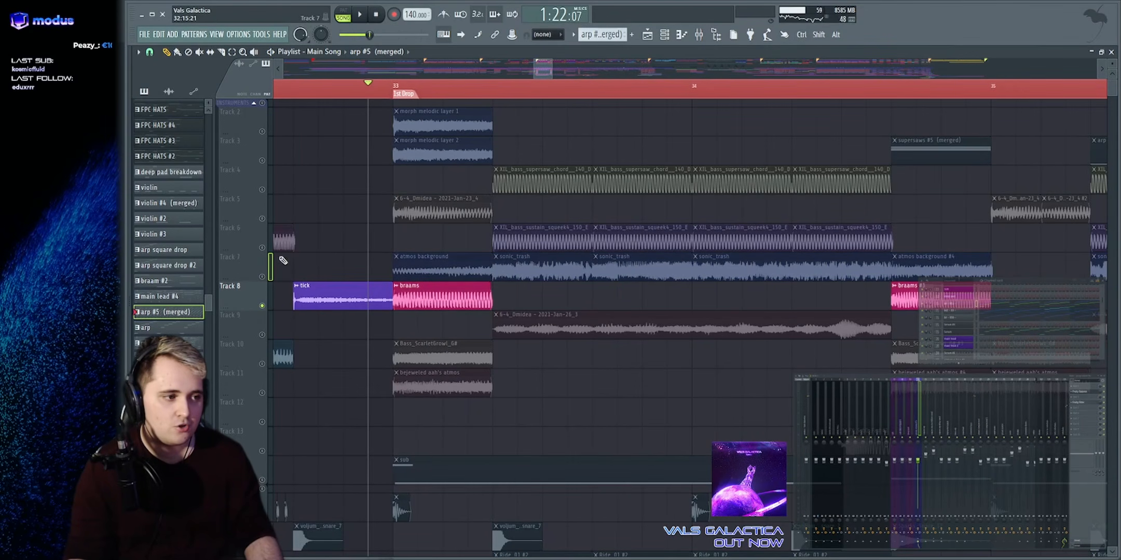
pyautogui.rightClick(265, 277)
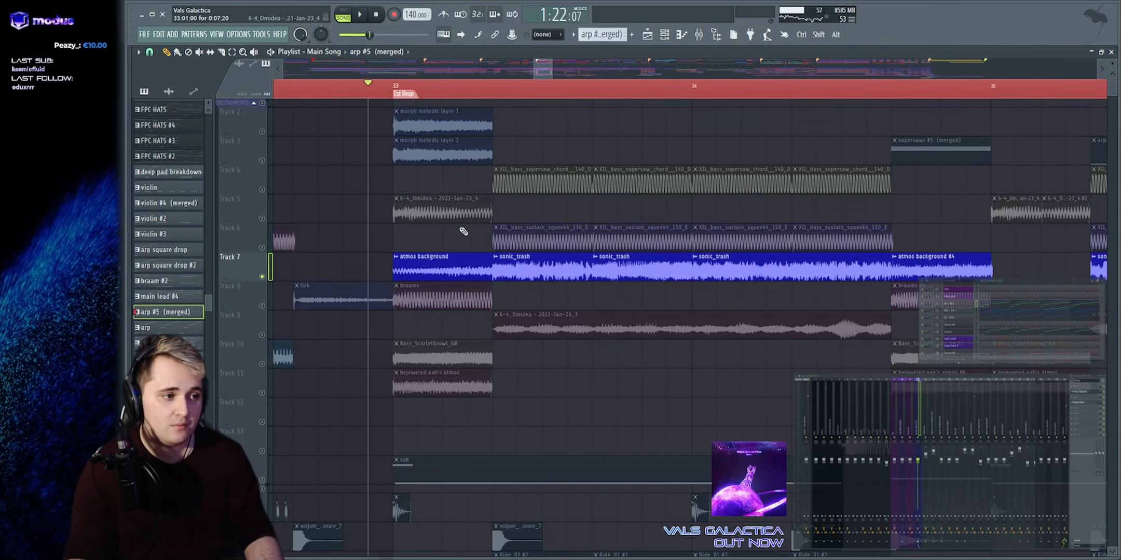
# Solo Track 10 and play the Bass_ScarletGrowl_G# clip at the start of the 1st Drop on its own
pyautogui.rightClick(262, 364)
pyautogui.moveTo(358, 360); pyautogui.dragTo(535, 363)
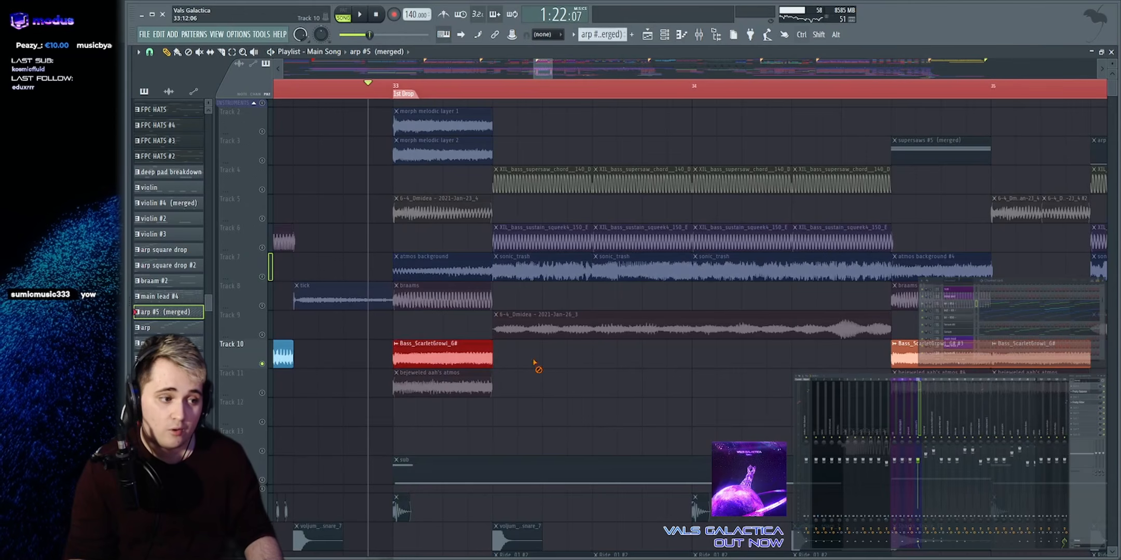
pyautogui.press('space')
# Solo Track 11 and play the bejeweled aah's atmos clip at the start of the 1st Drop on its own
pyautogui.rightClick(262, 393)
pyautogui.press('space')
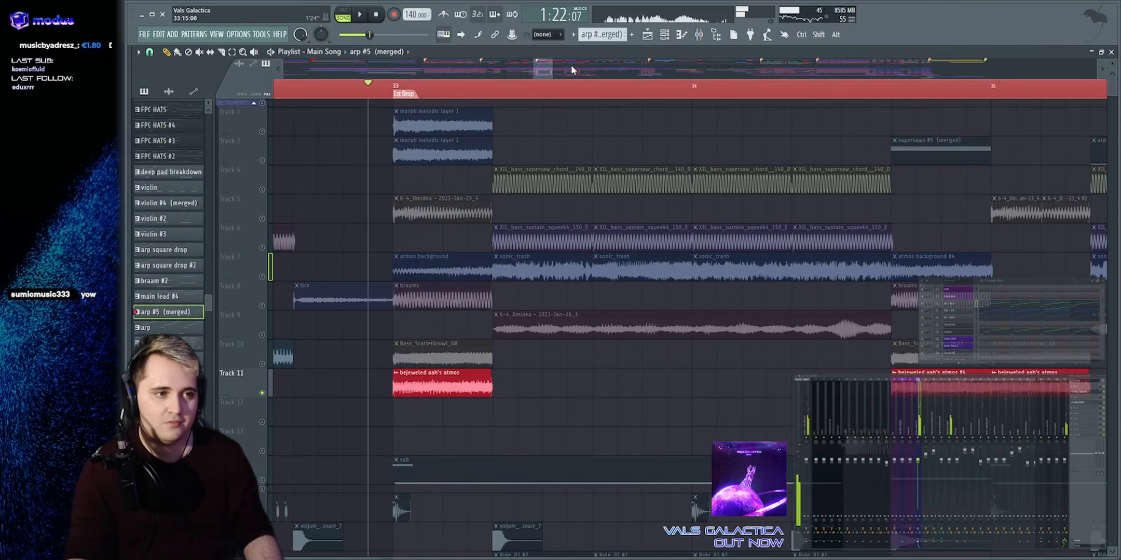
pyautogui.press('space')
pyautogui.scroll(-2, 569, 67)
pyautogui.press('space')
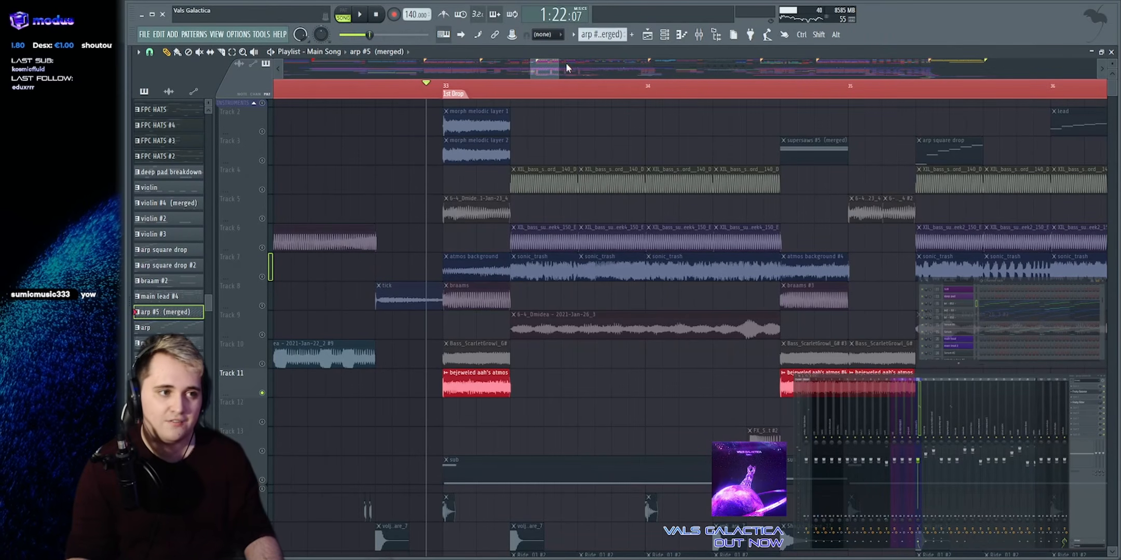
# Turn off the solo and play the start of the 1st Drop with all tracks together
pyautogui.rightClick(262, 134)
pyautogui.press('space')
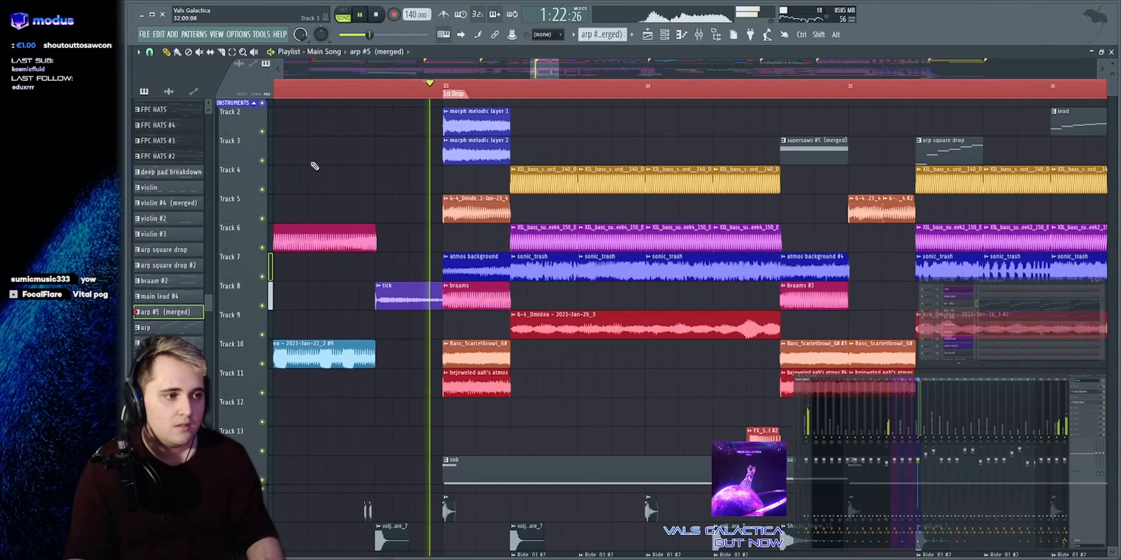
pyautogui.scroll(1, 547, 71)
pyautogui.press('space')
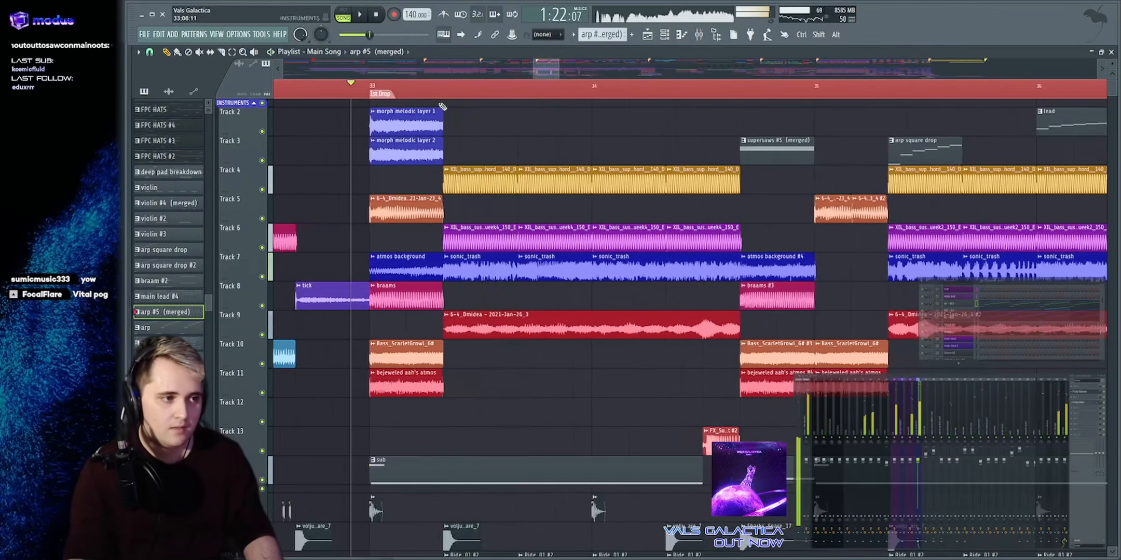
# Select the stretch spanned by the four XIL_bass_supersaw_chord clips after the 1st Drop's opening, solo Track 4 and loop it
pyautogui.moveTo(444, 93); pyautogui.dragTo(732, 110)
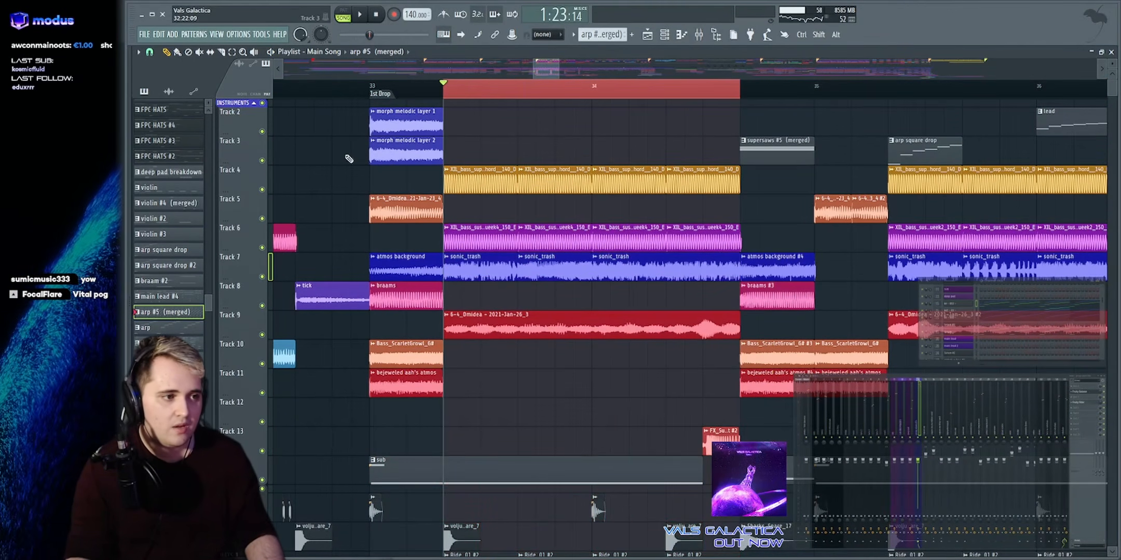
pyautogui.rightClick(262, 189)
pyautogui.press('space')
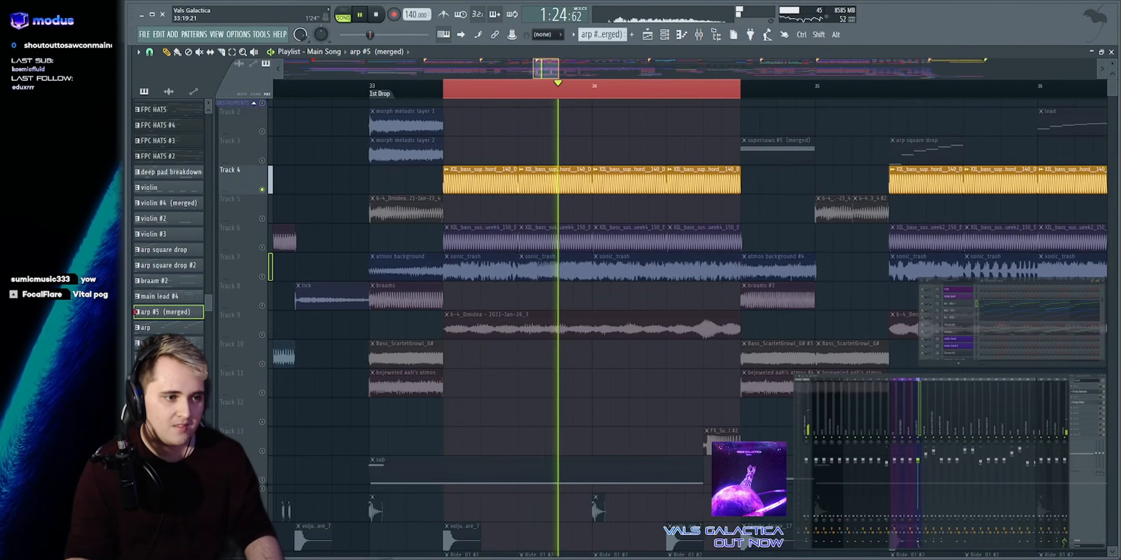
pyautogui.scroll(2, 547, 76)
pyautogui.press('space')
pyautogui.scroll(1, 546, 76)
pyautogui.press('space')
# Open the XIL_bass_supersaw_chord clip's channel settings and locate its sample file in the browser
pyautogui.doubleClick(476, 185)
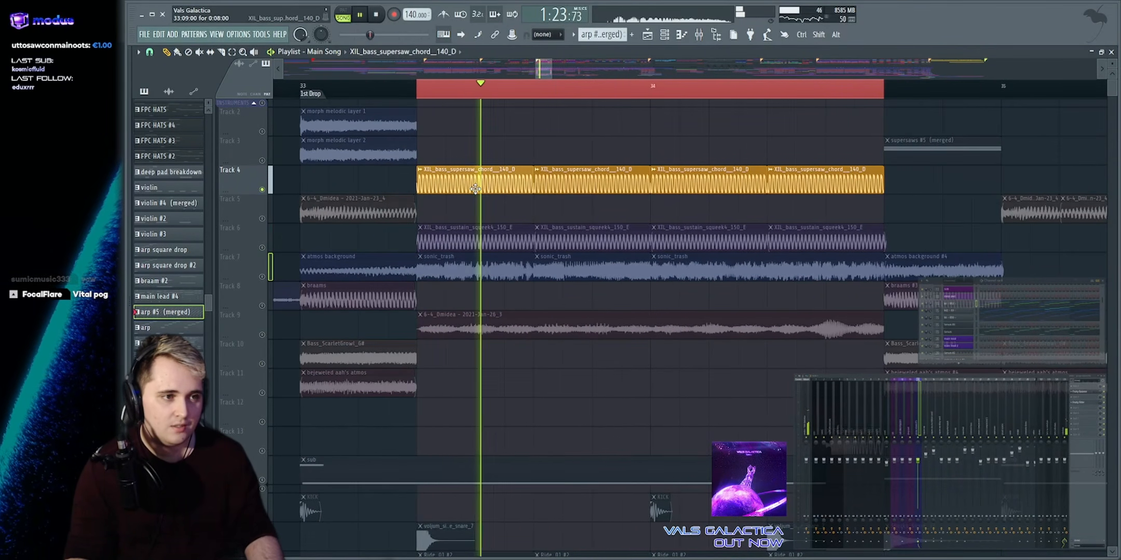
pyautogui.click(788, 232)
pyautogui.press('space')
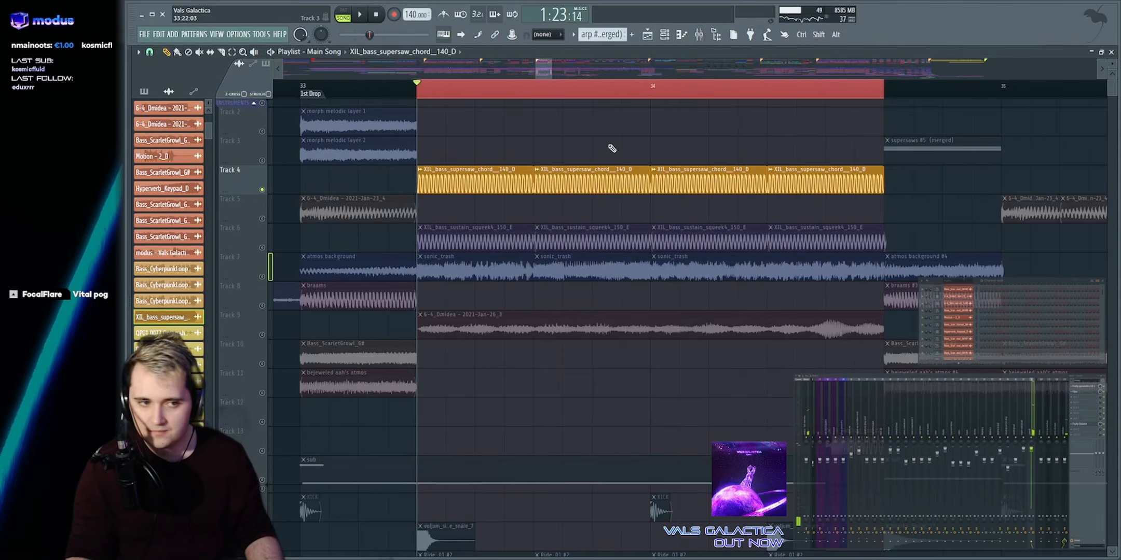
pyautogui.doubleClick(842, 184)
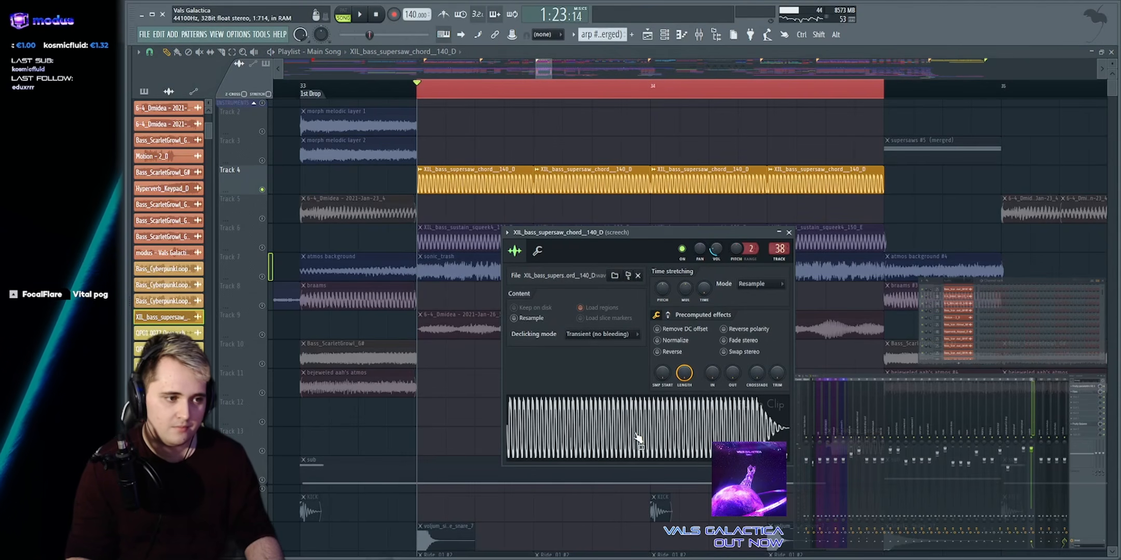
pyautogui.click(629, 275)
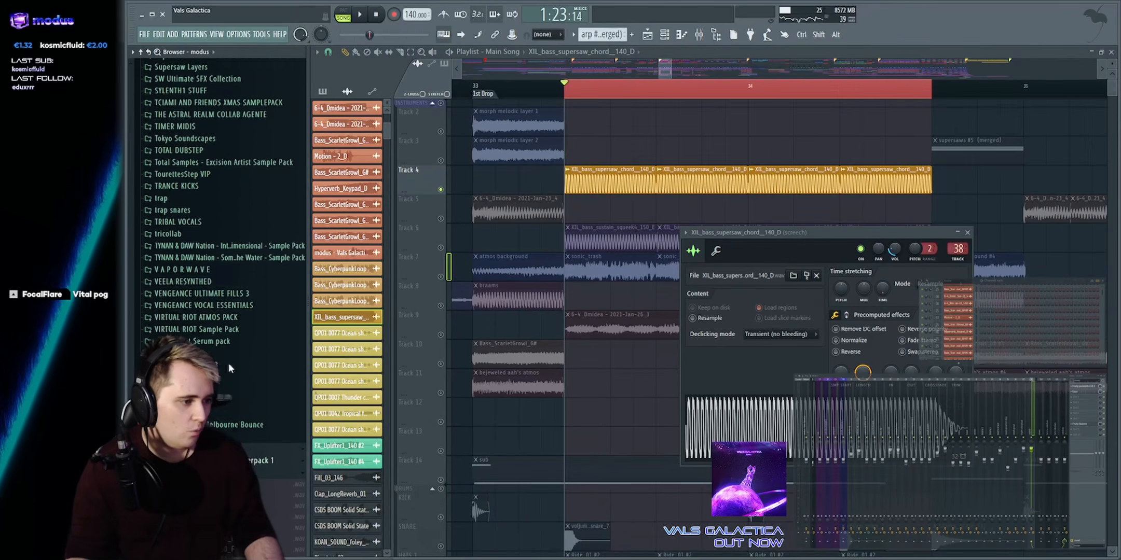
pyautogui.hotkey('alt', 'F8')
pyautogui.press('Escape')
# Play the soloed supersaw chord and inspect the Volume control of Fruity Balance on the screech mixer track
pyautogui.press('space')
pyautogui.press('space')
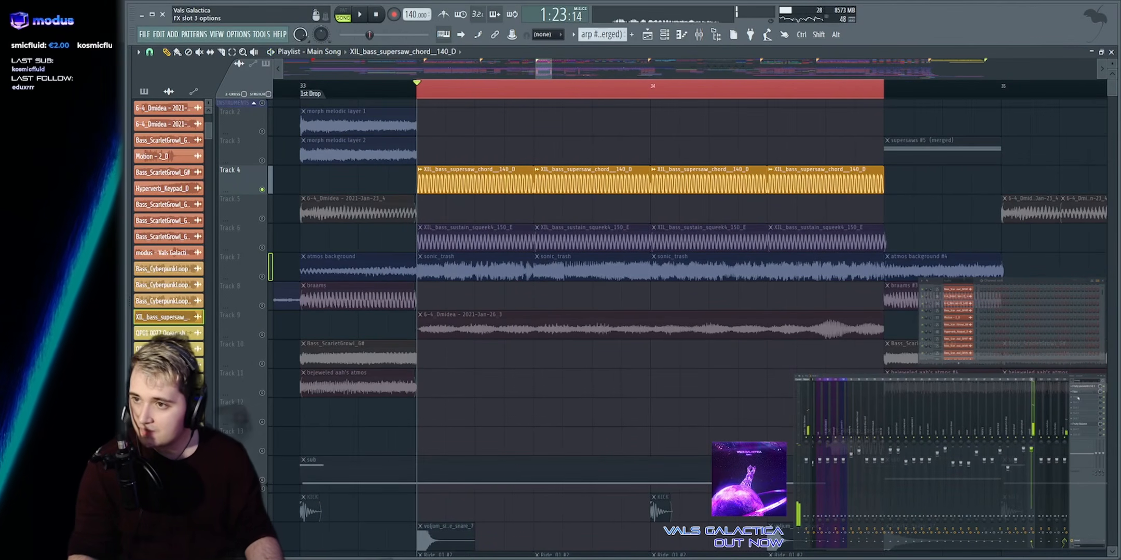
pyautogui.press('space')
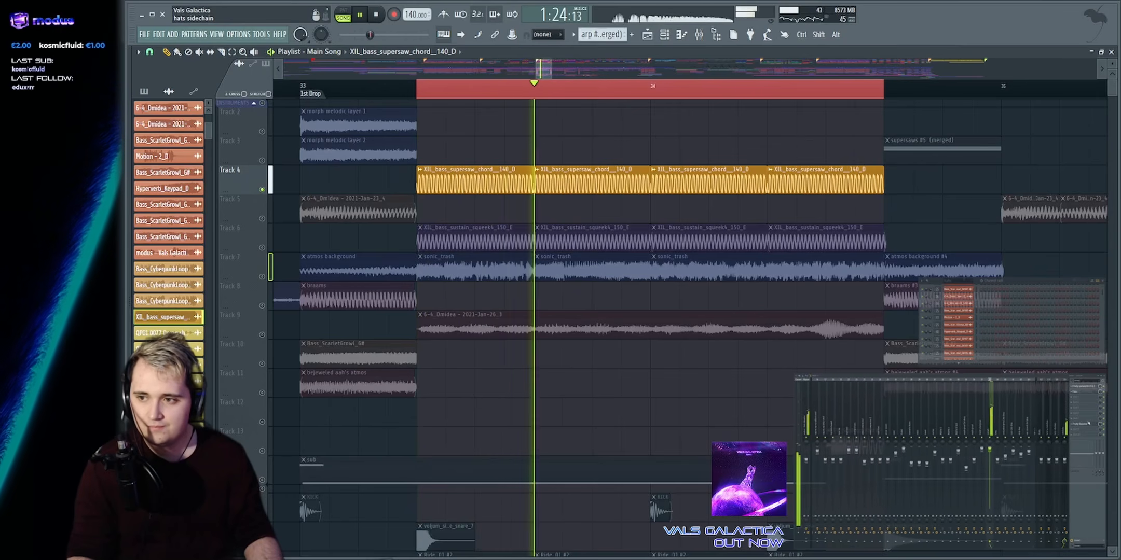
pyautogui.click(1087, 424)
pyautogui.moveTo(323, 240); pyautogui.dragTo(324, 249)
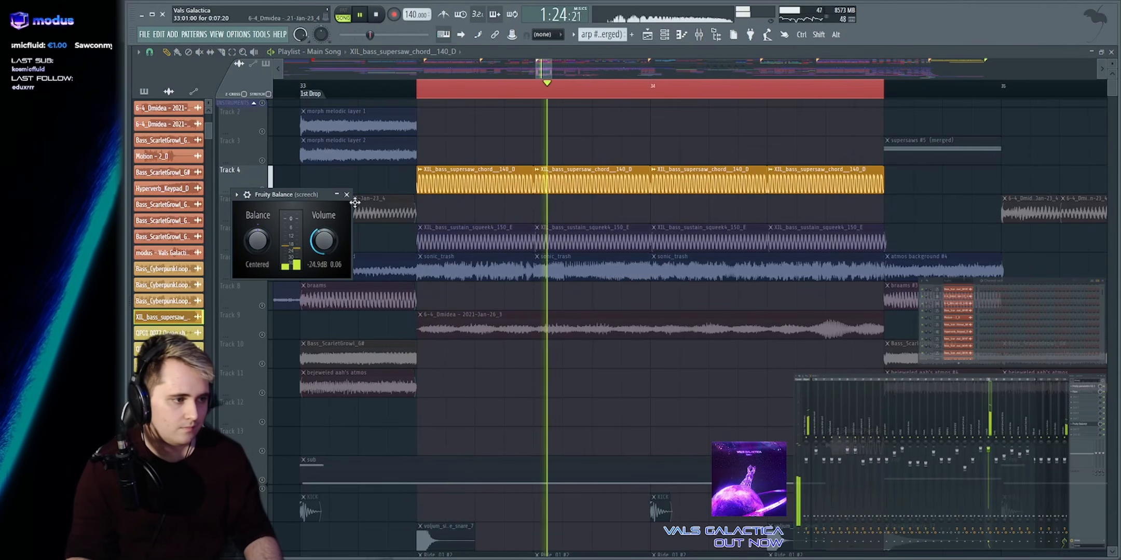
pyautogui.press('Escape')
# Examine the Balance volume automation clips on Track 29 and play the supersaw chord they shape
pyautogui.scroll(-10, 543, 148)
pyautogui.press('space')
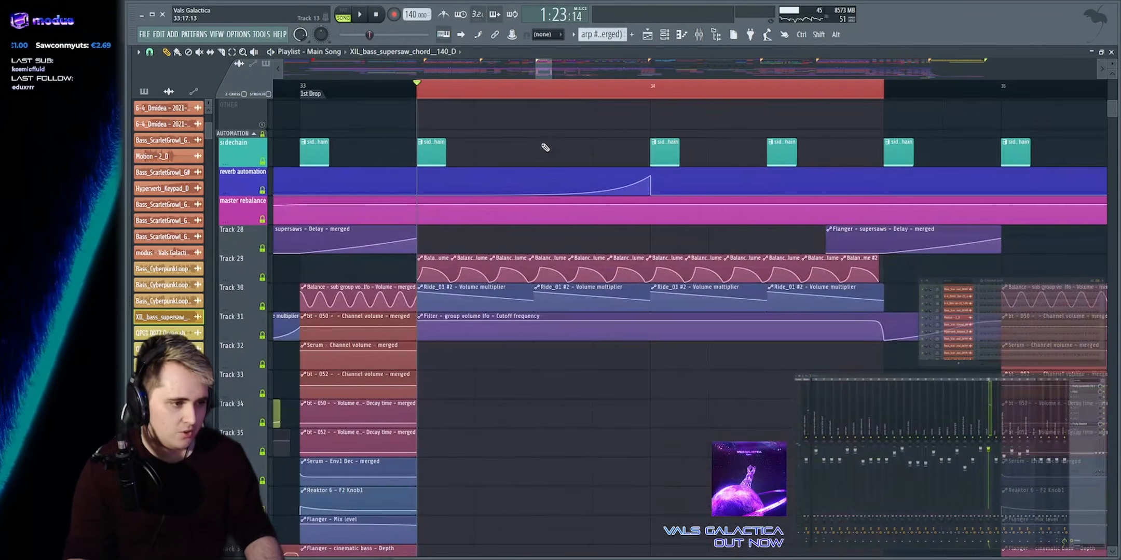
pyautogui.scroll(-3, 545, 147)
pyautogui.moveTo(369, 182); pyautogui.dragTo(911, 200)
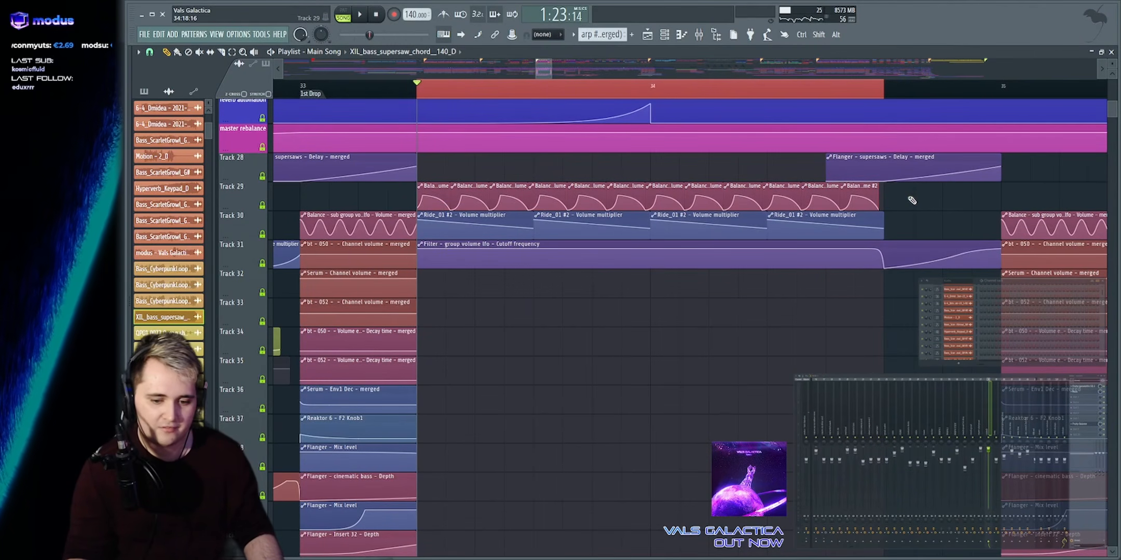
pyautogui.press('space')
pyautogui.scroll(13, 560, 267)
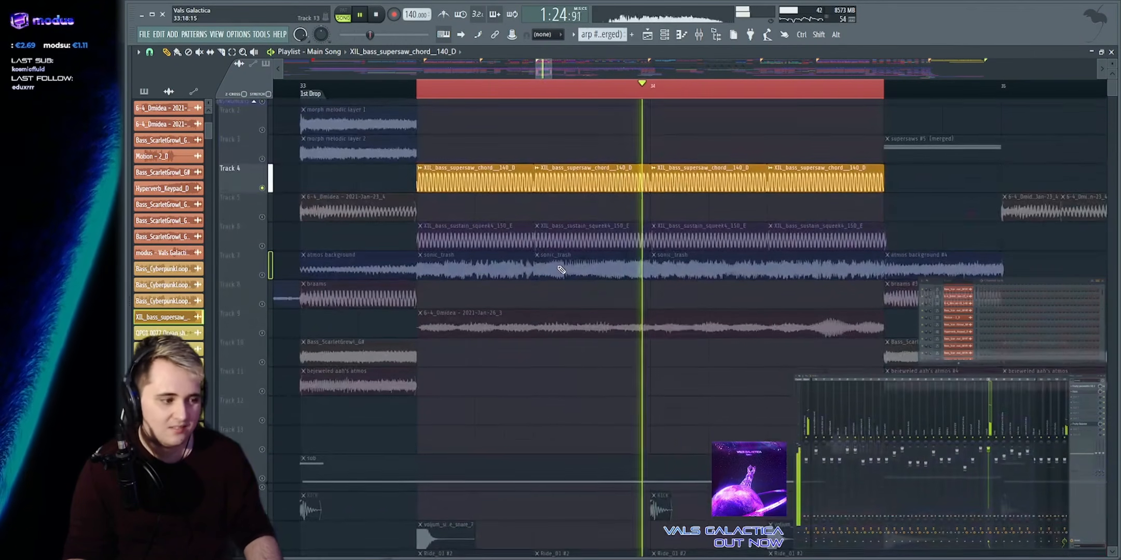
pyautogui.scroll(-13, 560, 268)
pyautogui.press('space')
# Enlarge Track 29 and inspect the curve of the second Balance - Insert 34 - Volume automation clip
pyautogui.moveTo(539, 68); pyautogui.dragTo(539, 83)
pyautogui.moveTo(235, 268); pyautogui.dragTo(235, 398)
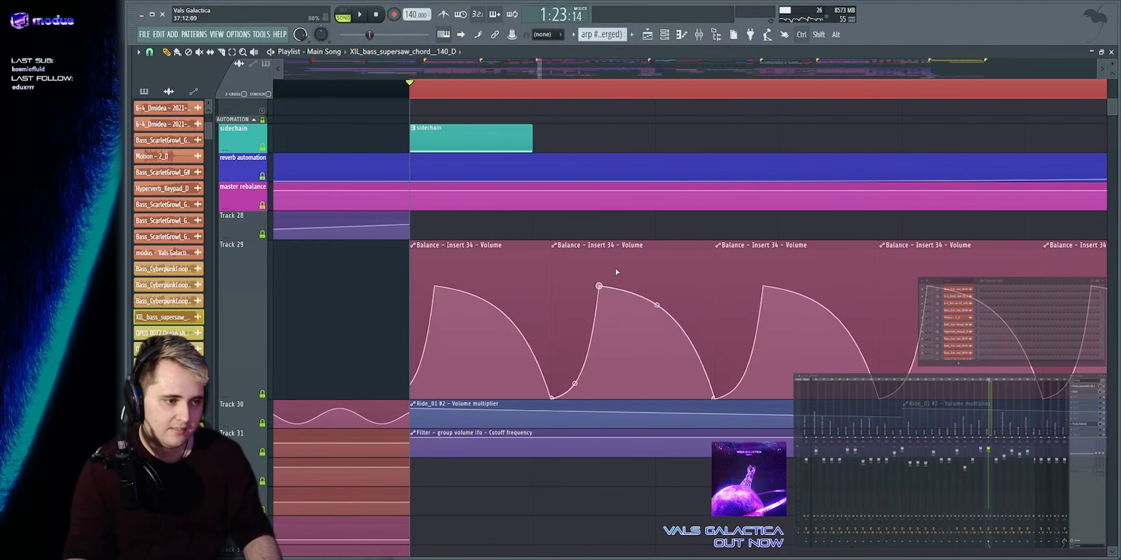
pyautogui.moveTo(616, 272); pyautogui.dragTo(701, 311)
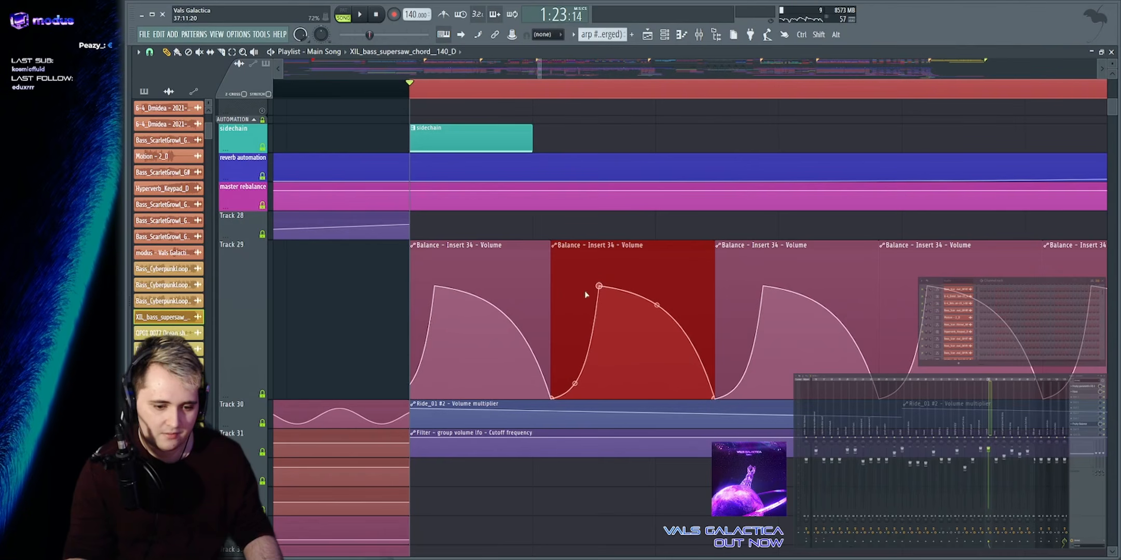
pyautogui.click(328, 353)
# Play the soloed Track 4 again, comparing the supersaw chord clips with the volume automation below
pyautogui.press('space')
pyautogui.scroll(3, 550, 355)
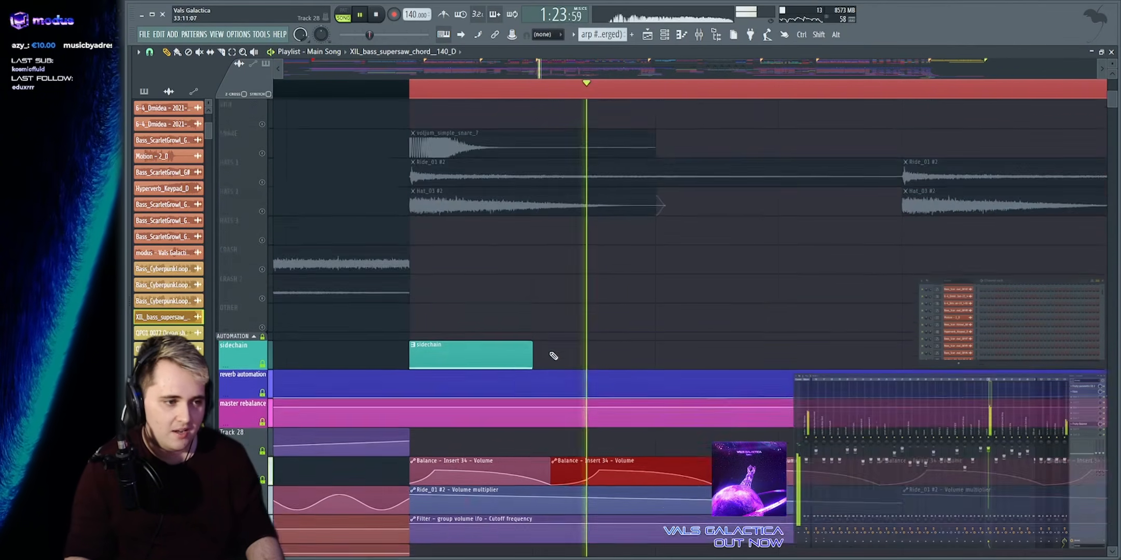
pyautogui.scroll(5, 571, 353)
pyautogui.scroll(-6, 596, 85)
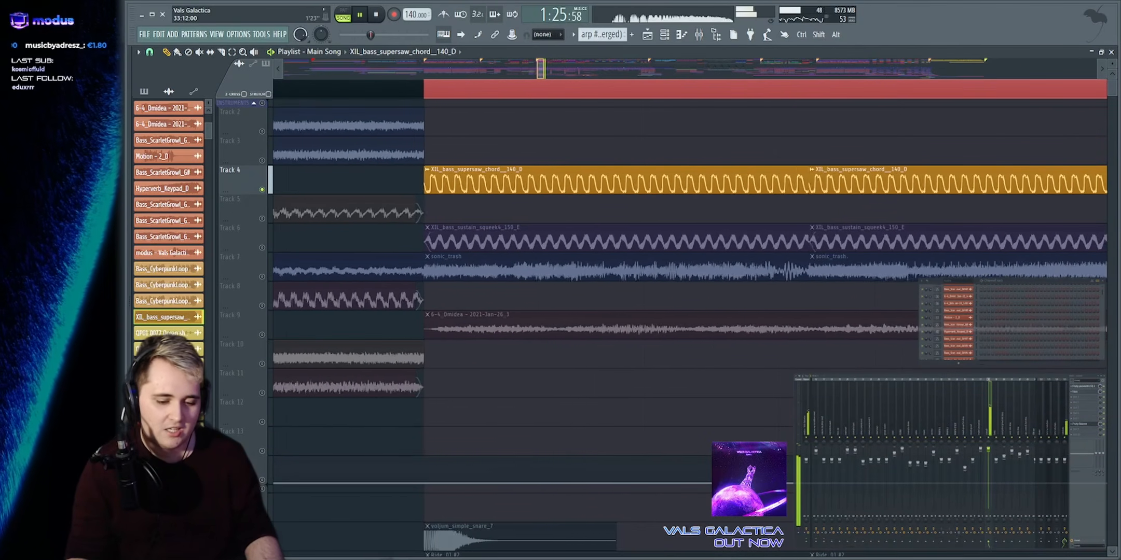
pyautogui.press('space')
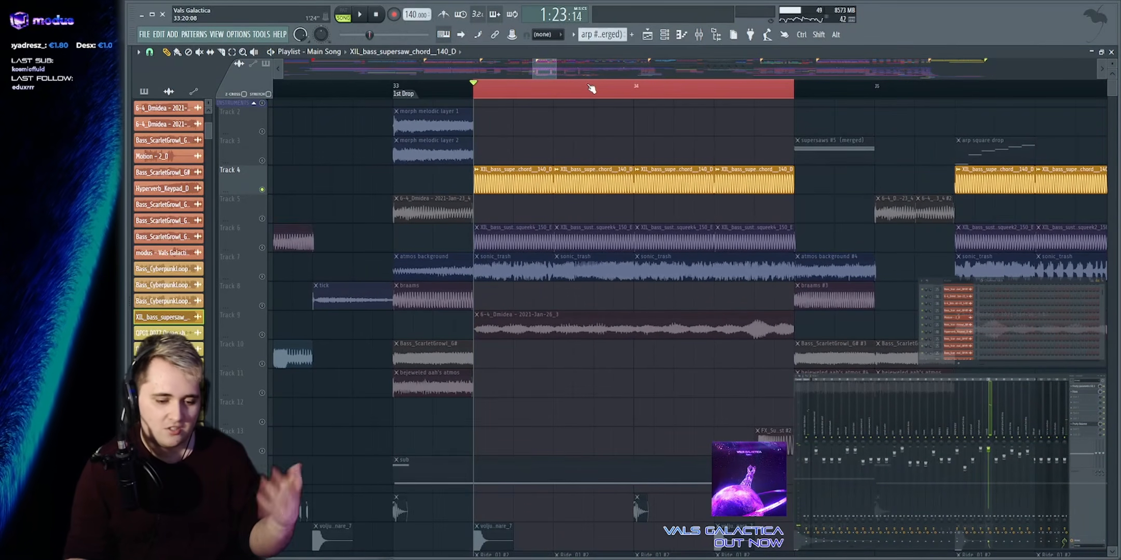
# Play the supersaw chords on Track 4, and solo Track 6 to audition its XIL_bass_sustain_squeek4 clips
pyautogui.press('space')
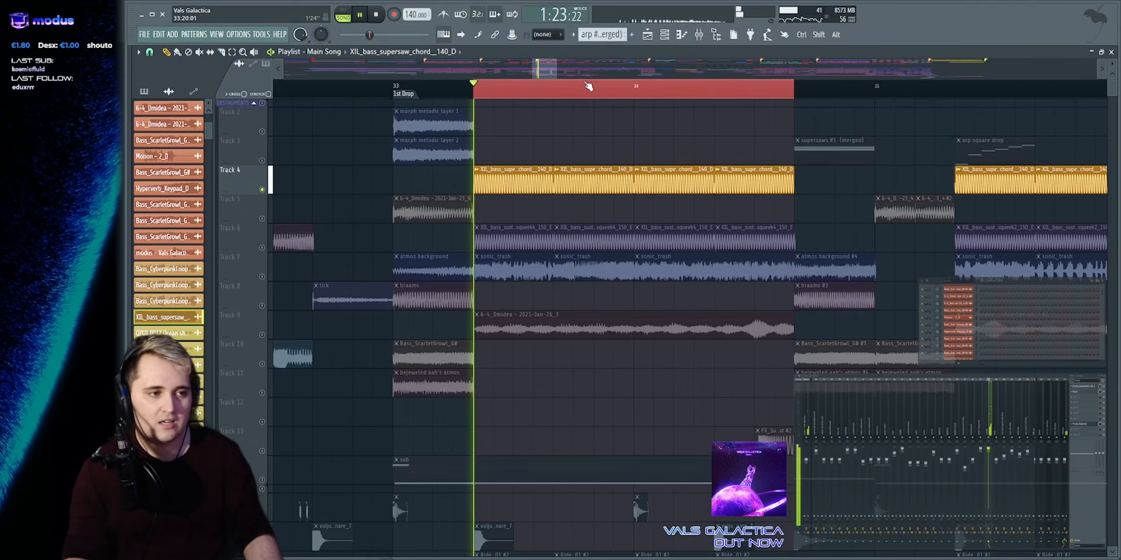
pyautogui.press('space')
pyautogui.rightClick(262, 248)
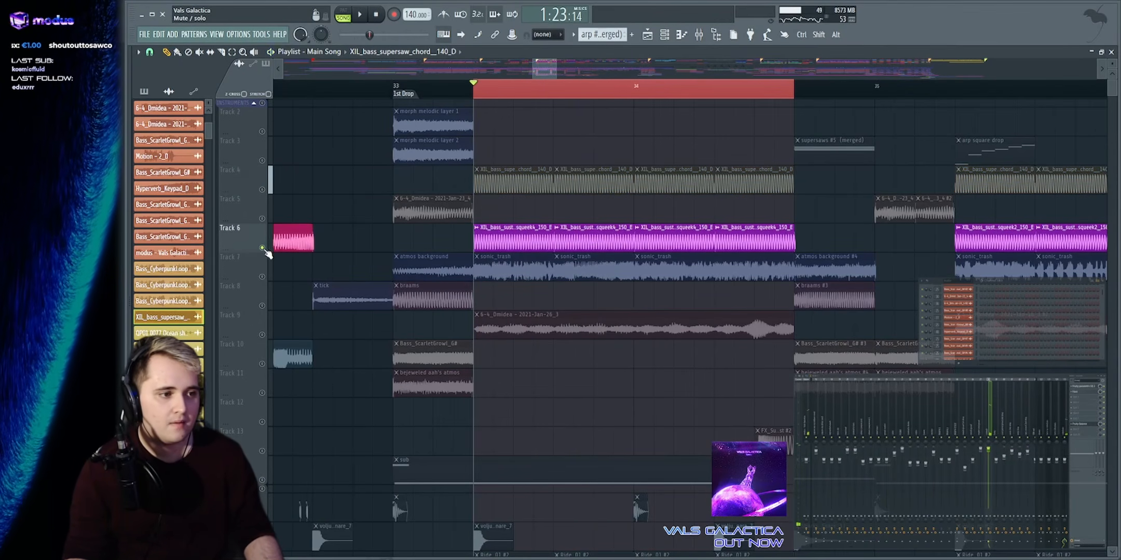
pyautogui.press('space')
pyautogui.press('space')
# Inspect the channel settings of the XIL_bass_sustain_squeek4_150_E clip, close them and play the loop again
pyautogui.doubleClick(518, 244)
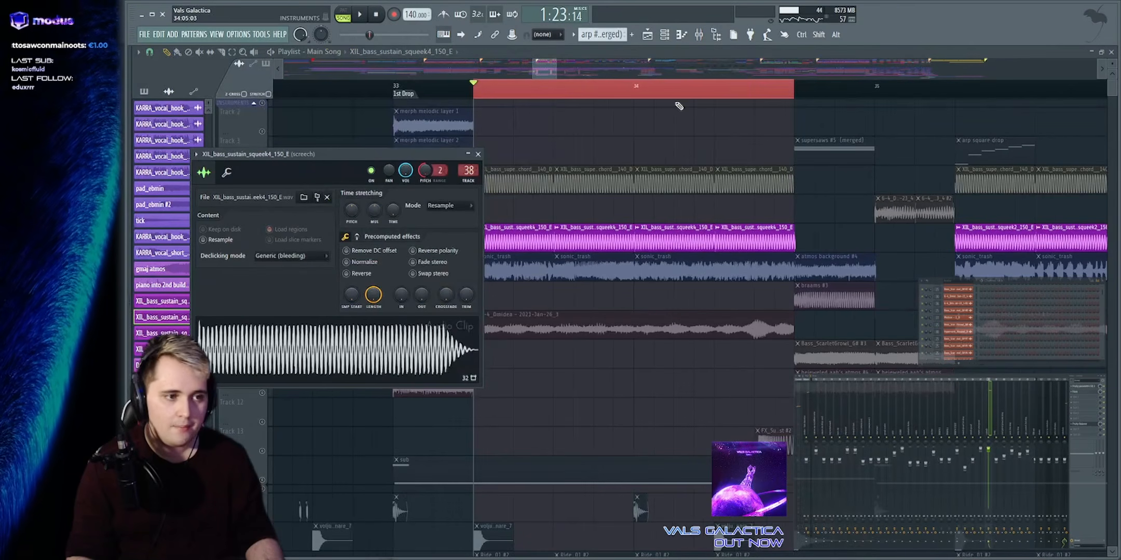
pyautogui.click(478, 154)
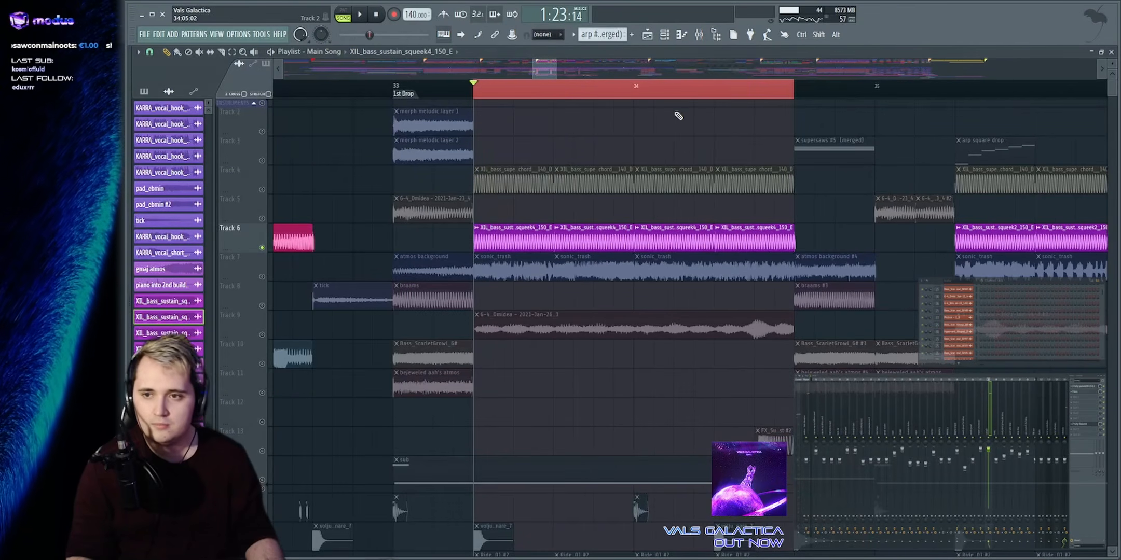
pyautogui.press('space')
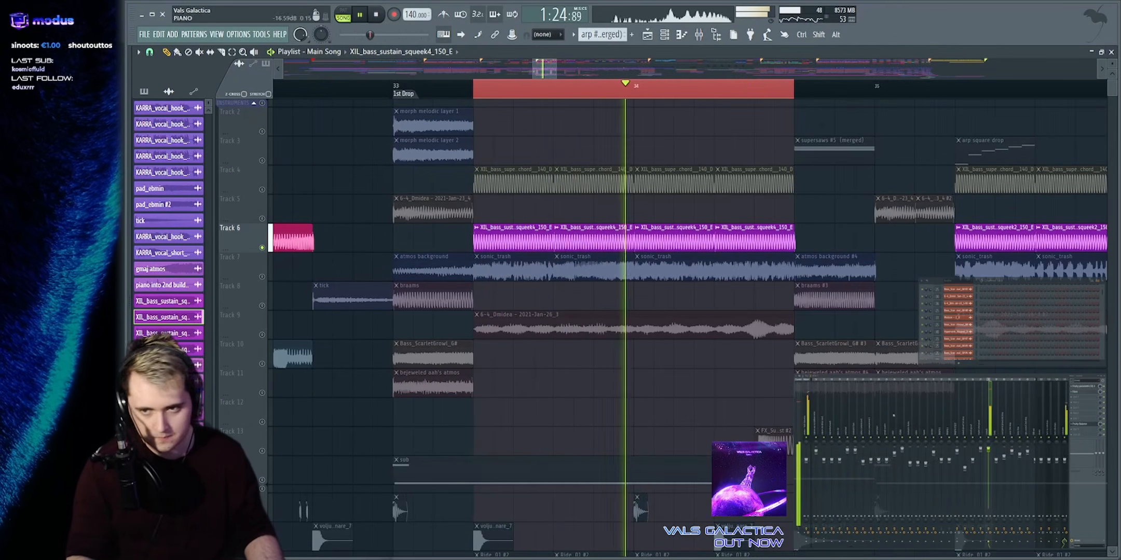
# Inspect the Haas effect on the screech mixer track, moving its window over the playlist, and close it
pyautogui.click(1085, 395)
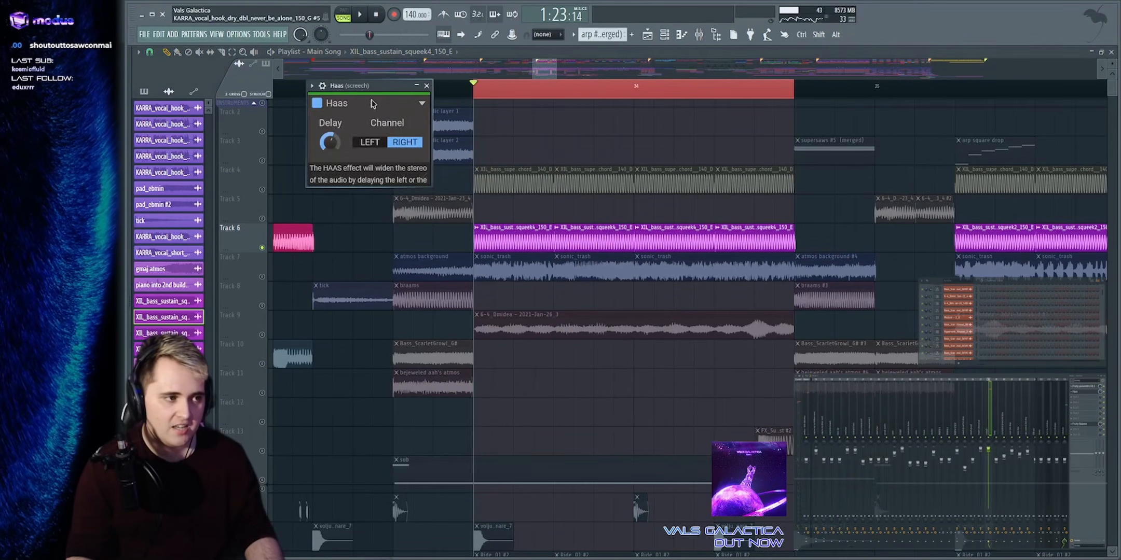
pyautogui.moveTo(345, 90); pyautogui.dragTo(668, 220)
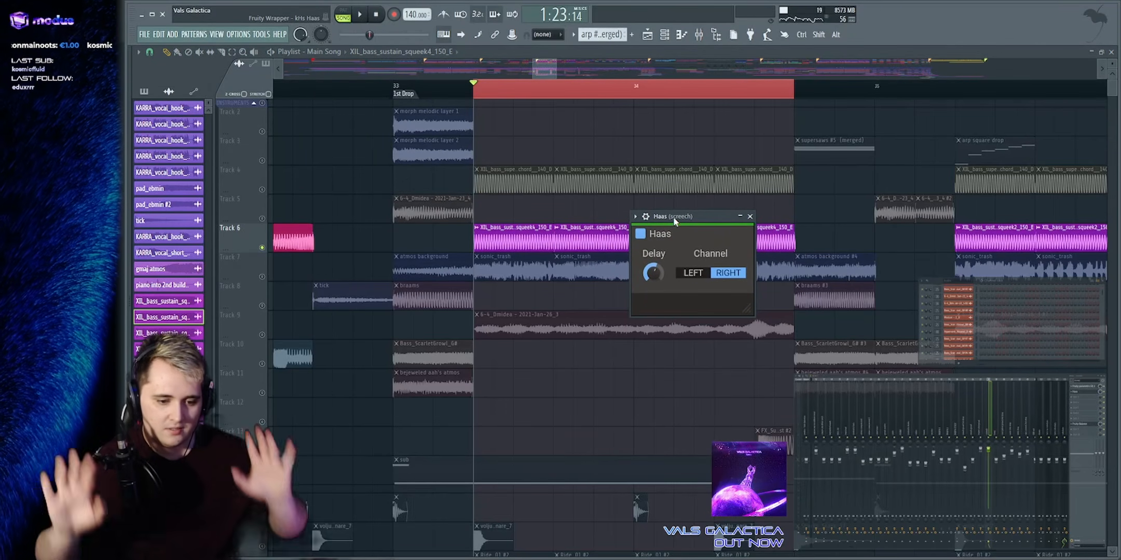
pyautogui.press('space')
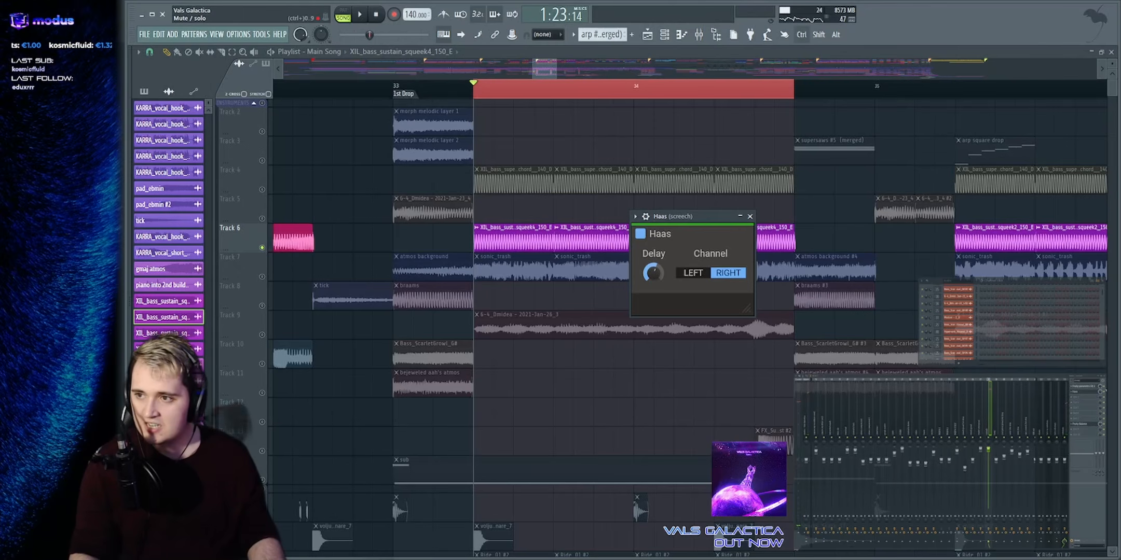
pyautogui.rightClick(646, 113)
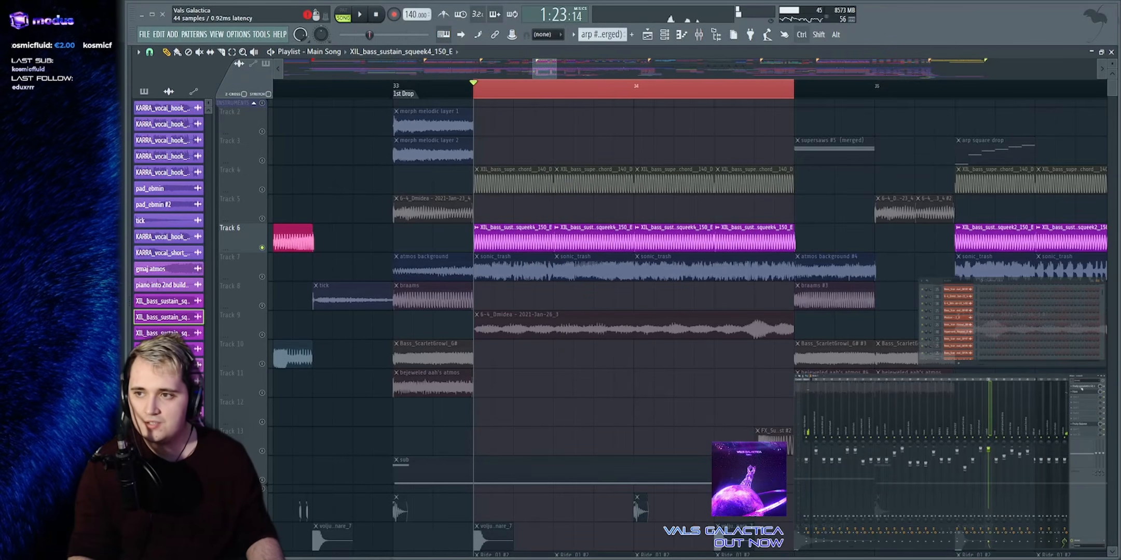
# Inspect the screech track's Fruity Parametric EQ 2, close it and play the looped Track 6 bass
pyautogui.click(1083, 387)
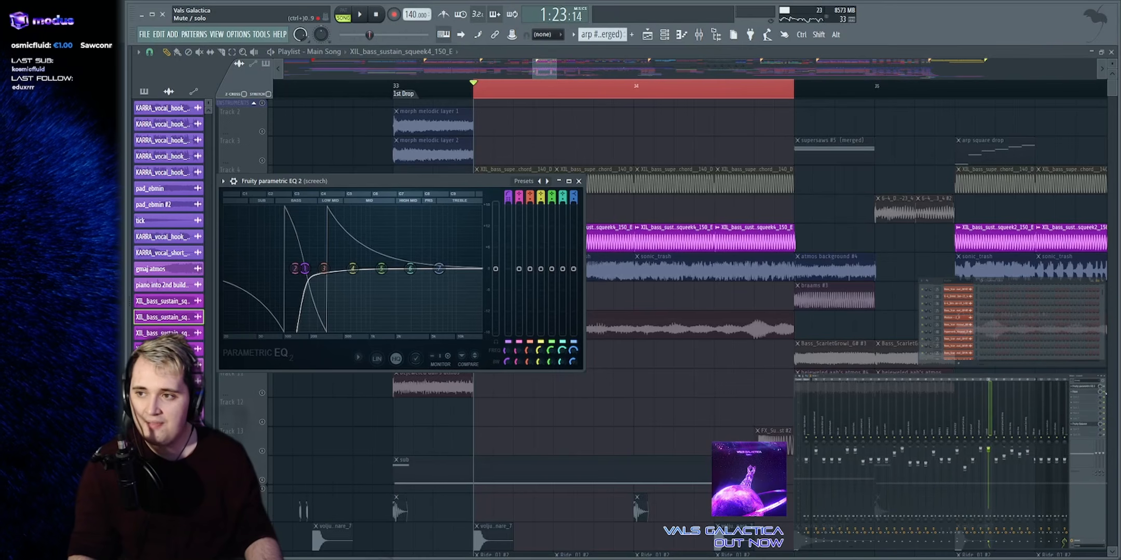
pyautogui.click(1084, 388)
pyautogui.press('space')
pyautogui.press('space')
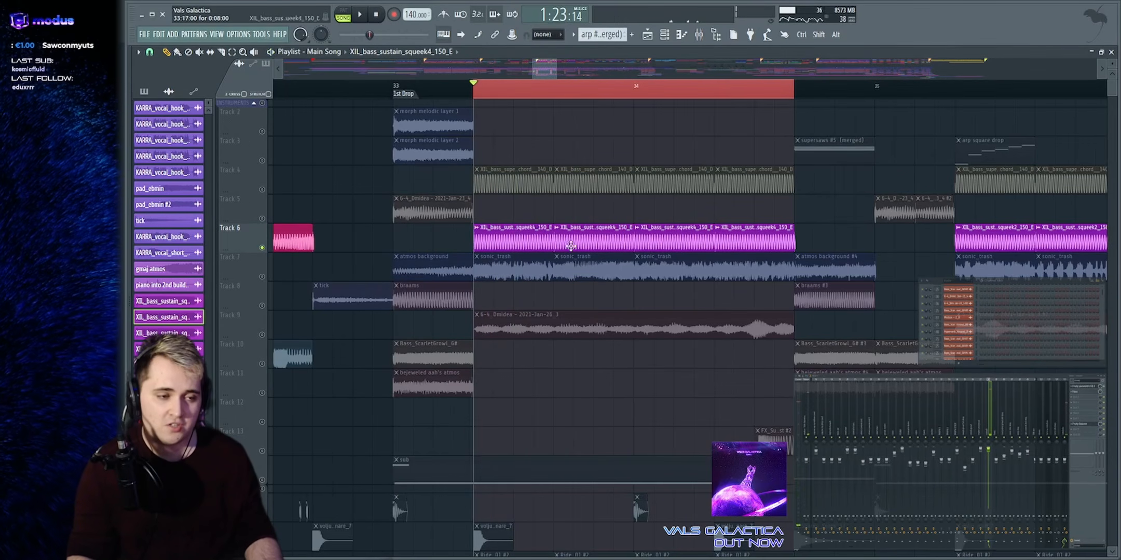
pyautogui.press('space')
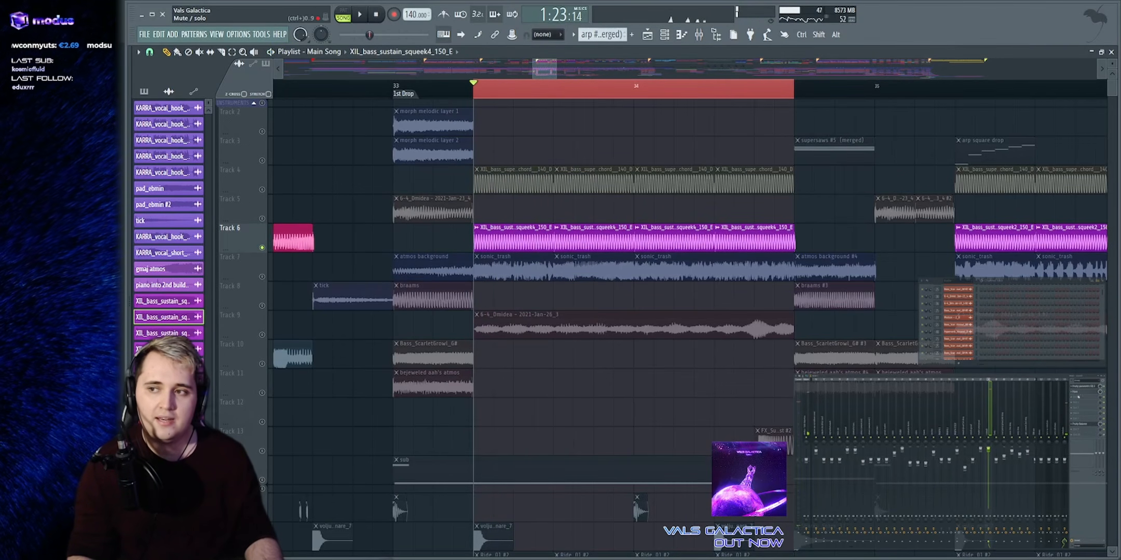
pyautogui.press('space')
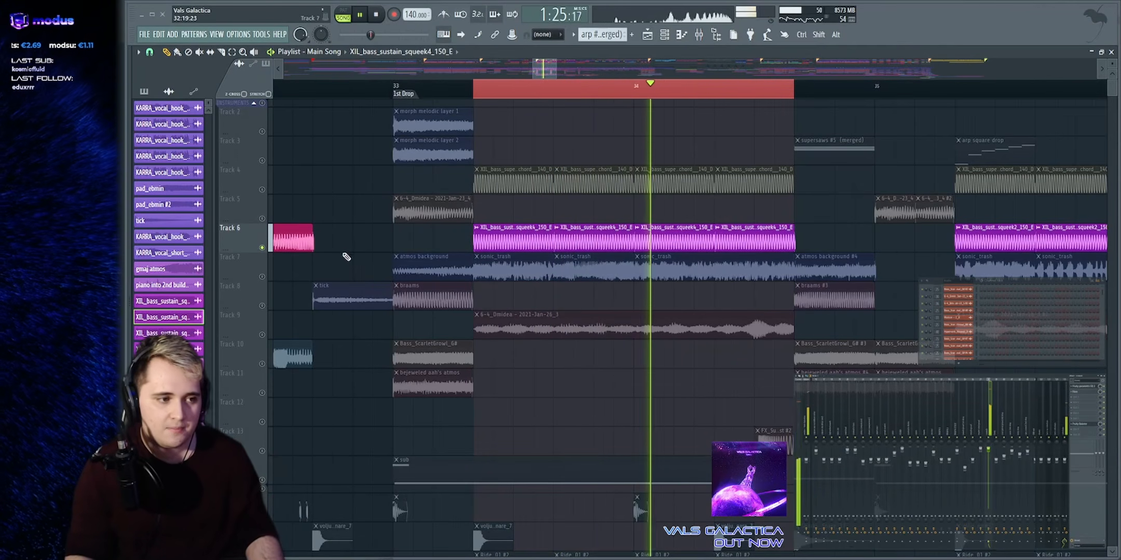
# Solo Track 7 and play its sonic_trash clips in the looped drop section
pyautogui.rightClick(262, 277)
pyautogui.press('space')
pyautogui.press('space')
pyautogui.scroll(1, 549, 72)
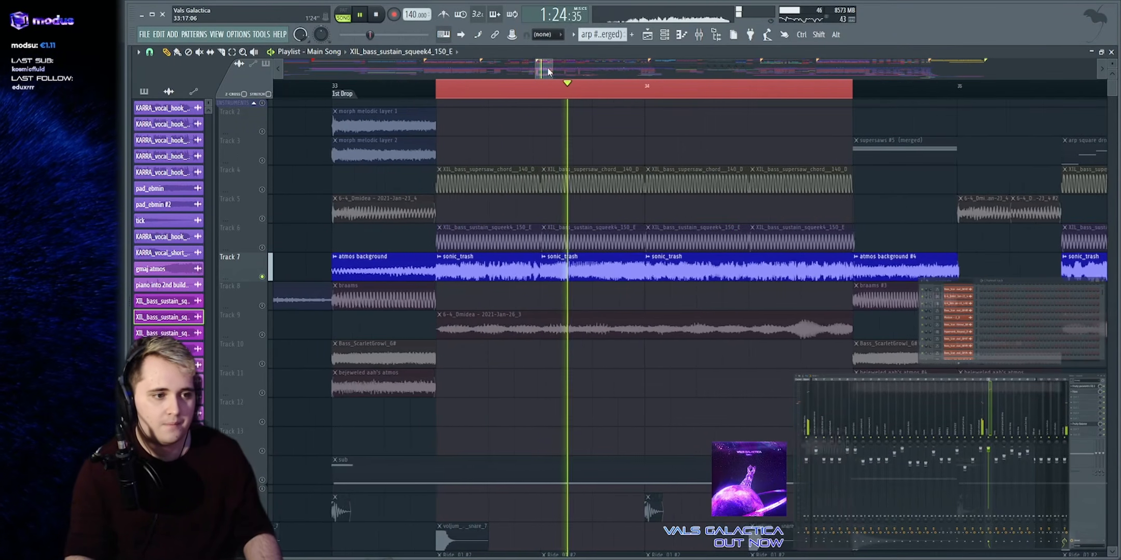
# Open the sonic_trash clip's channel settings, look through the modus sample folder in the browser, and close both
pyautogui.doubleClick(485, 266)
pyautogui.moveTo(309, 137); pyautogui.dragTo(676, 160)
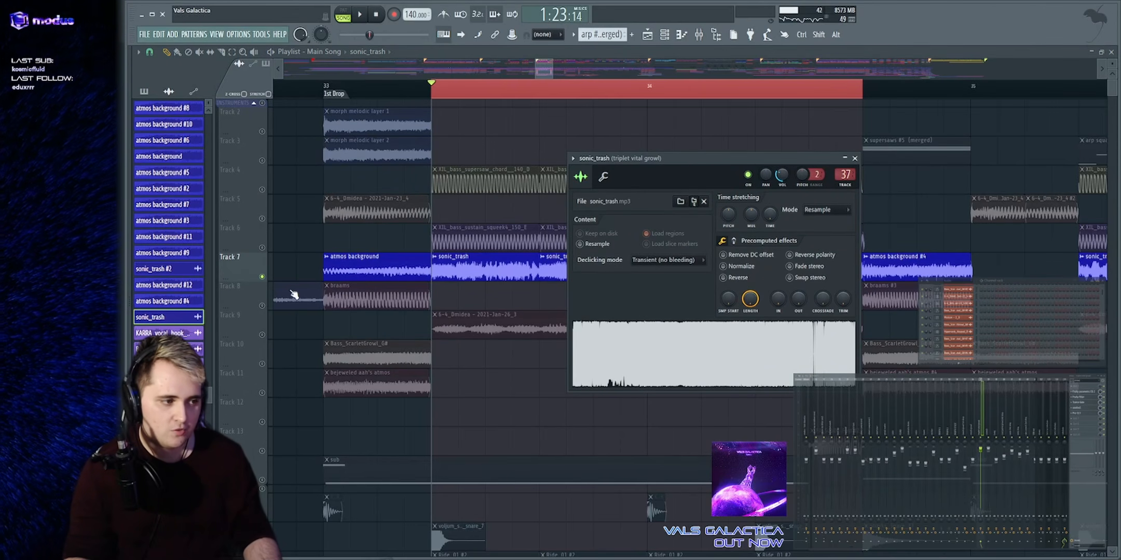
pyautogui.hotkey('alt', 'F8')
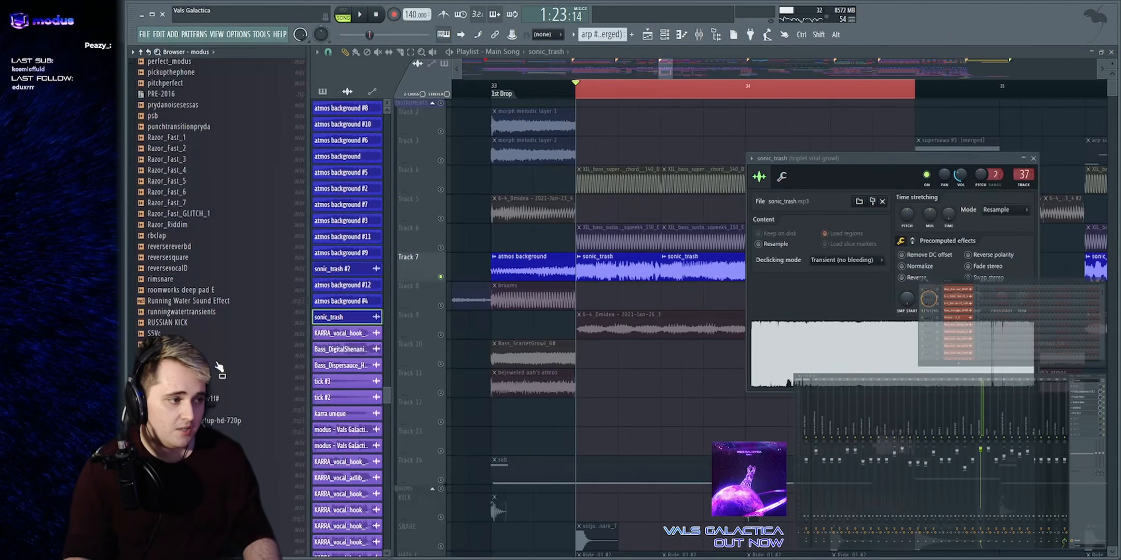
pyautogui.scroll(15, 218, 366)
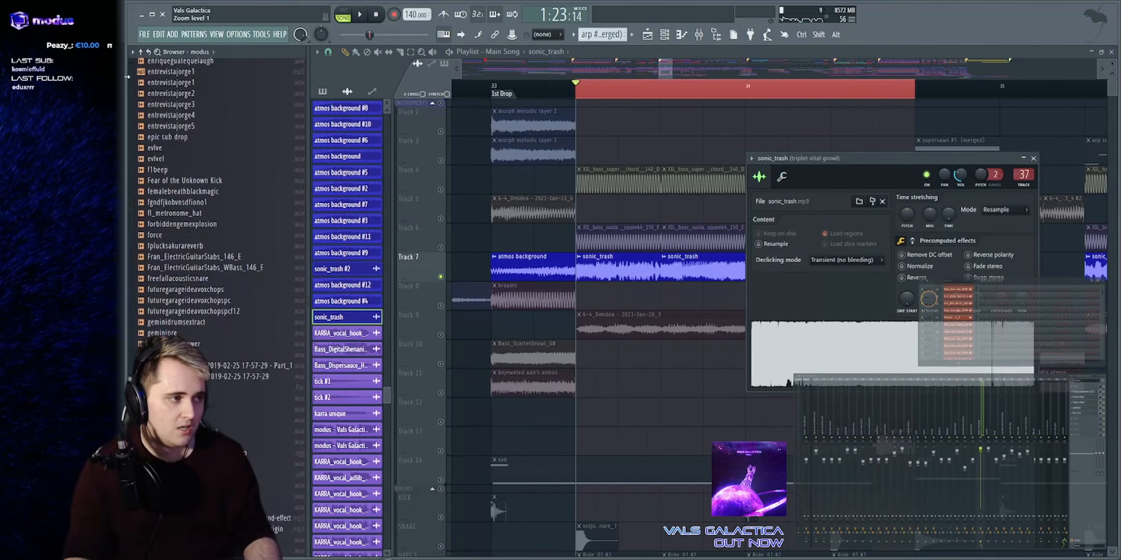
pyautogui.hotkey('alt', 'F8')
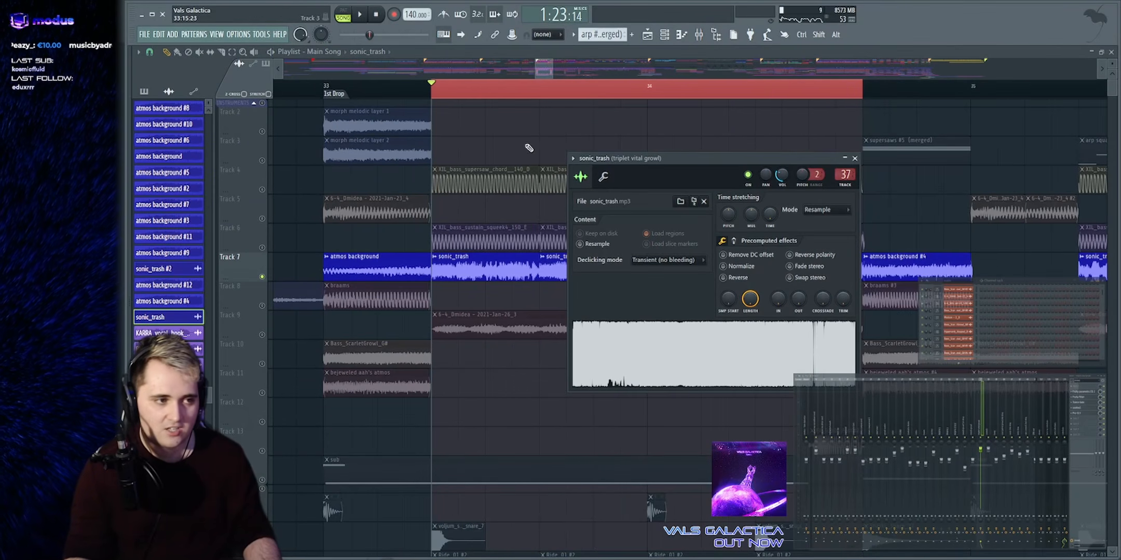
pyautogui.press('Escape')
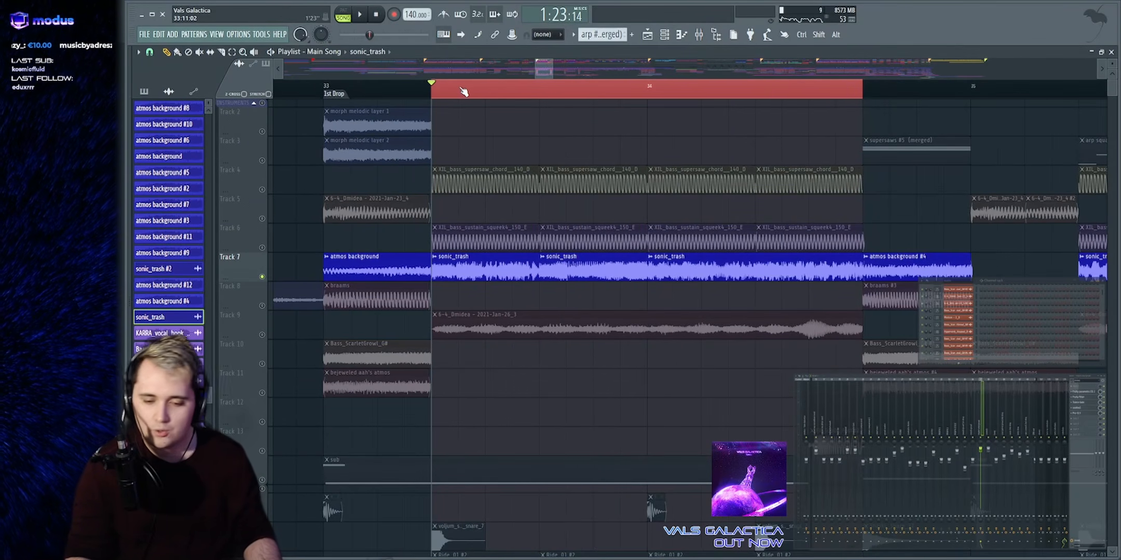
# Set the playback start just after the 1st Drop marker and audition Track 7 from there
pyautogui.click(383, 95)
pyautogui.press('space')
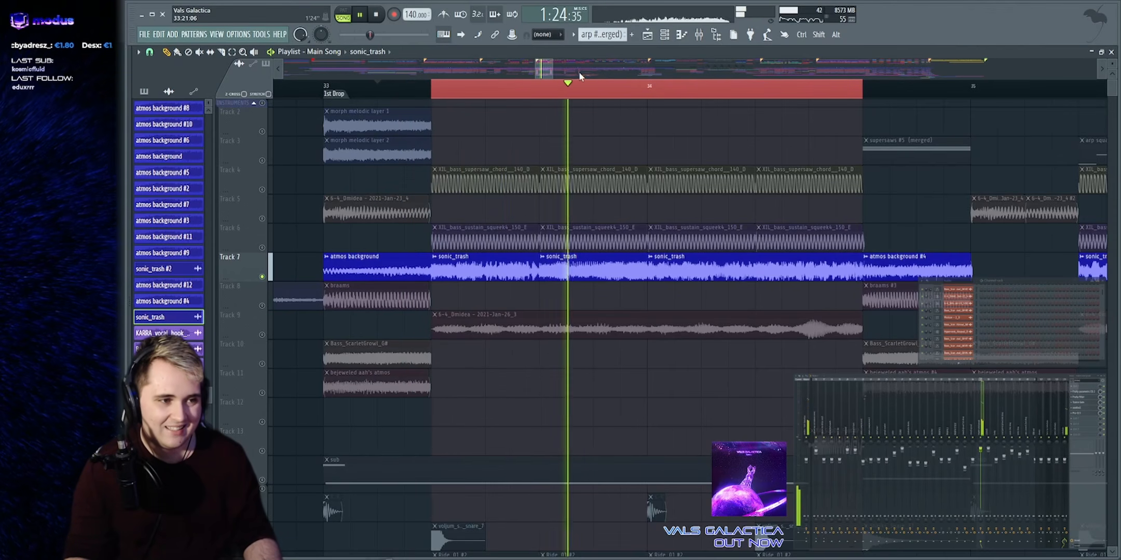
pyautogui.scroll(-3, 581, 77)
pyautogui.scroll(1, 581, 77)
pyautogui.press('space')
pyautogui.keyDown('ctrl'); pyautogui.moveTo(429, 263); pyautogui.dragTo(763, 274); pyautogui.keyUp('ctrl')
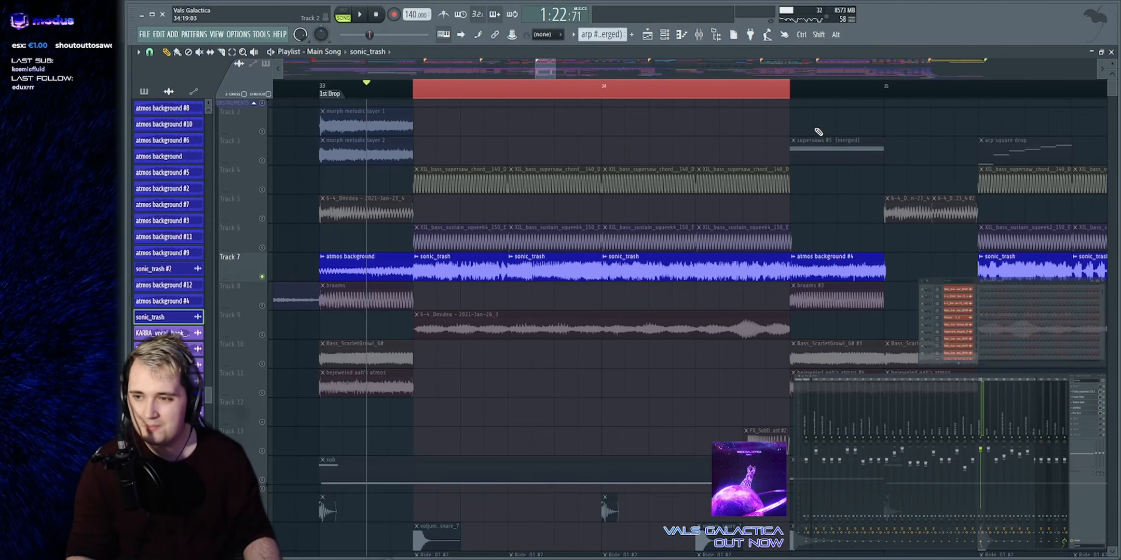
pyautogui.press('space')
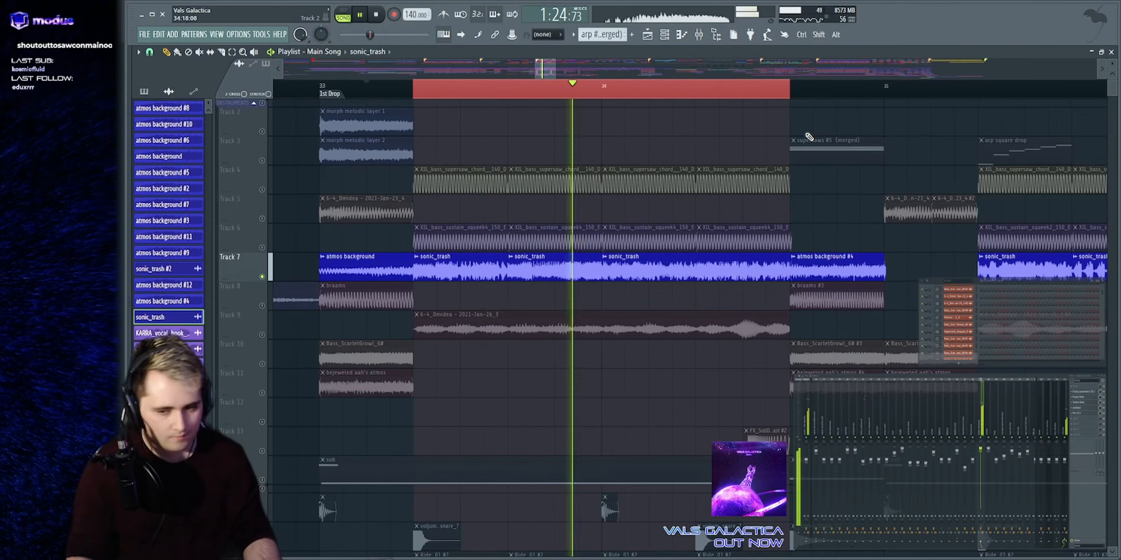
pyautogui.press('space')
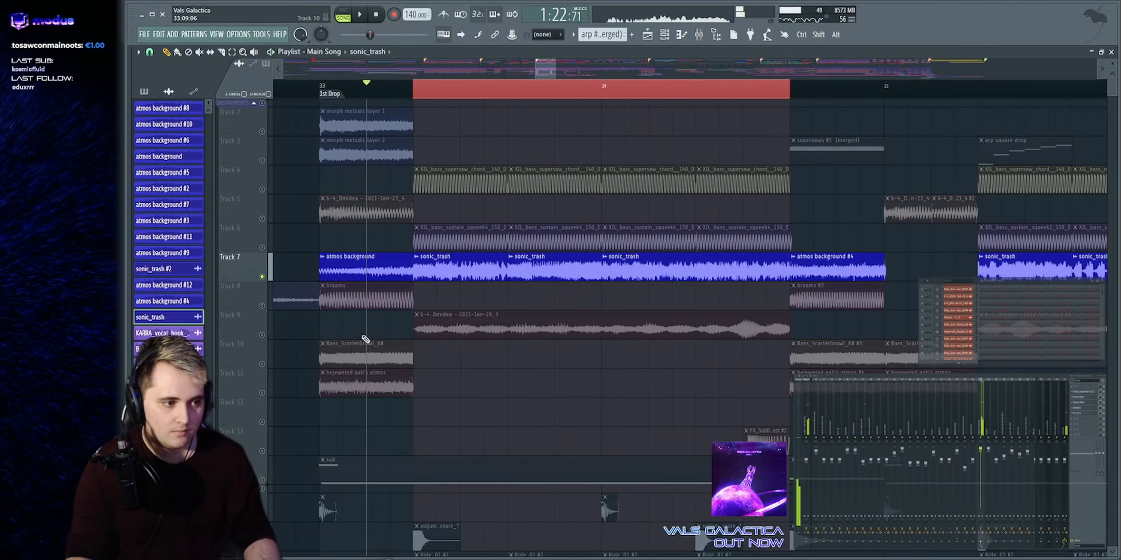
# Solo Track 9, play its 6-4_Dmidea - 2021-Jan-26_3 clip, and inspect and close that clip's channel settings
pyautogui.rightClick(262, 336)
pyautogui.press('space')
pyautogui.doubleClick(526, 326)
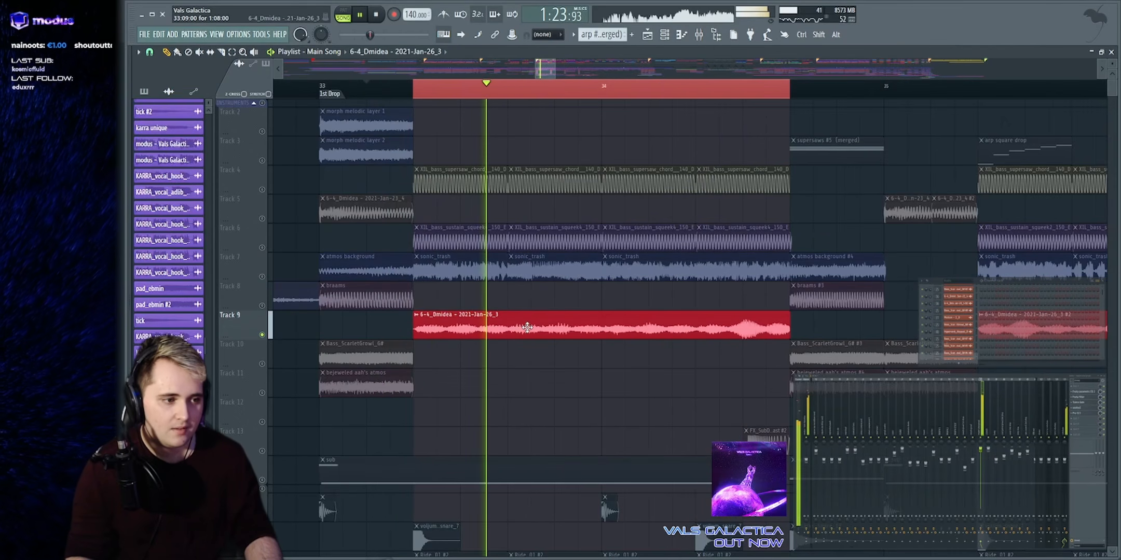
pyautogui.press('space')
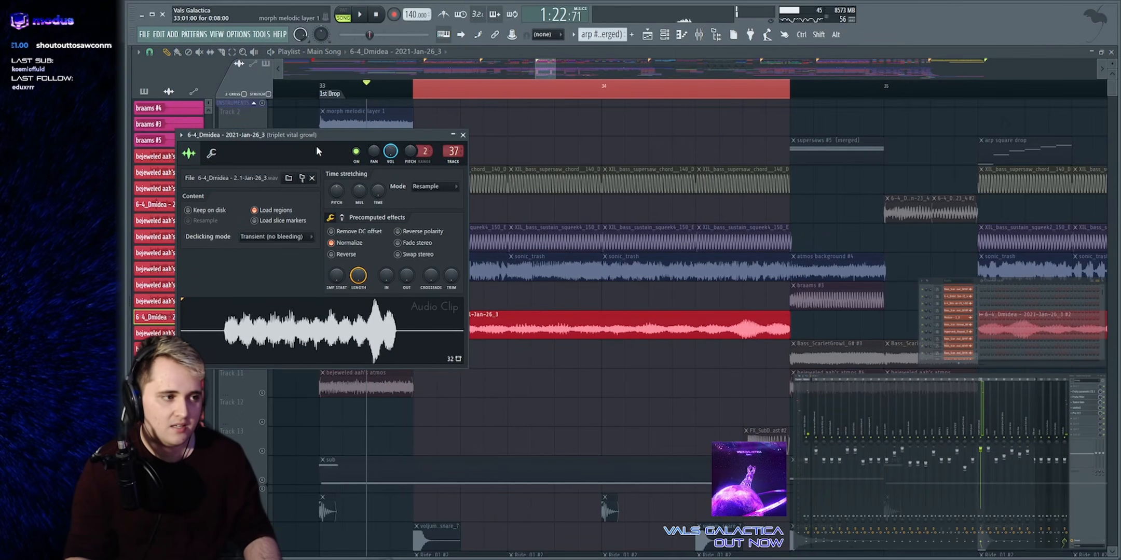
pyautogui.moveTo(316, 147); pyautogui.dragTo(692, 159)
pyautogui.press('space')
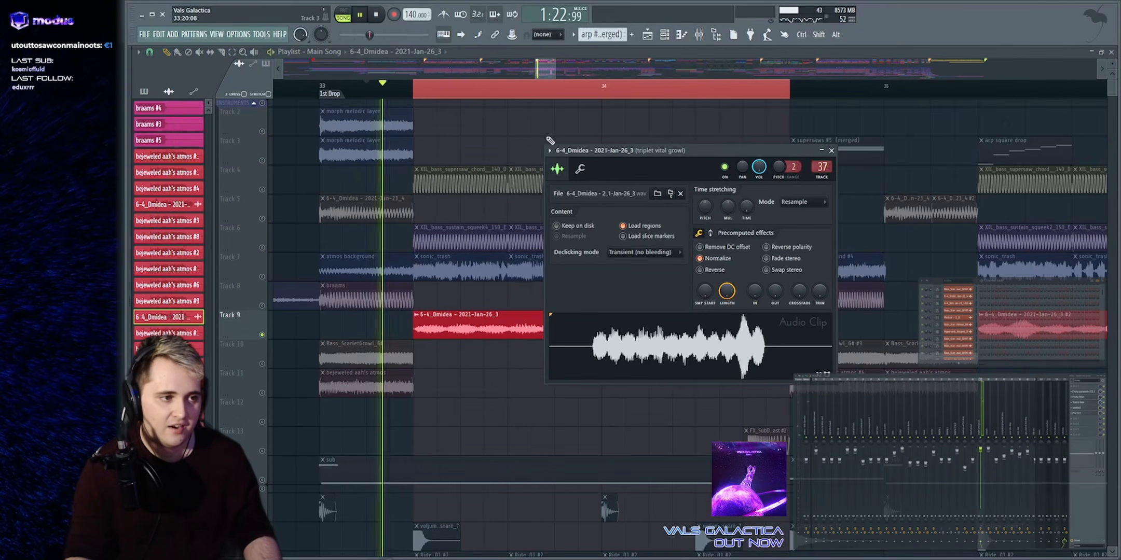
pyautogui.press('Escape')
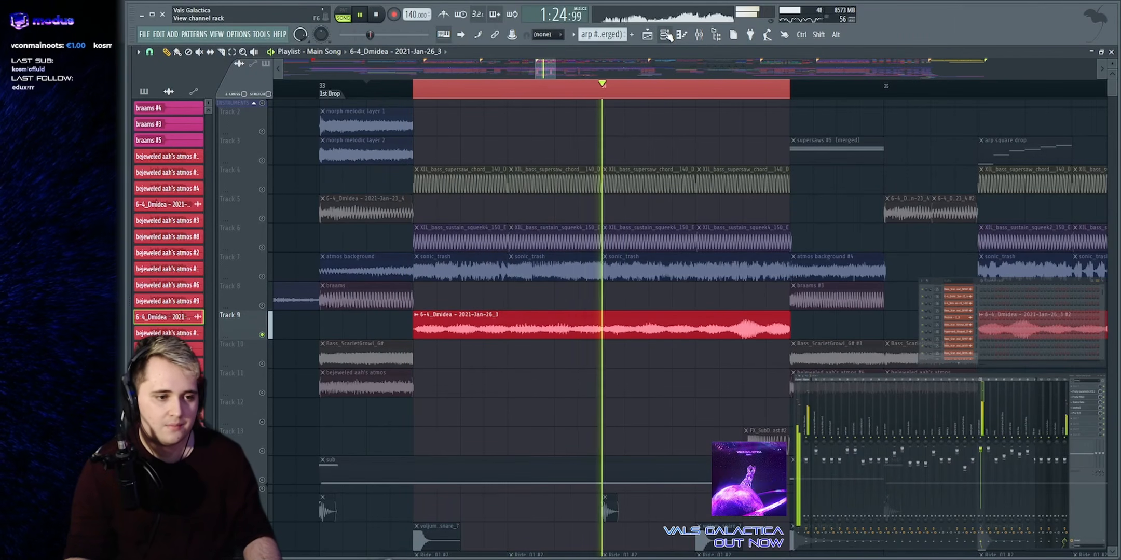
pyautogui.press('space')
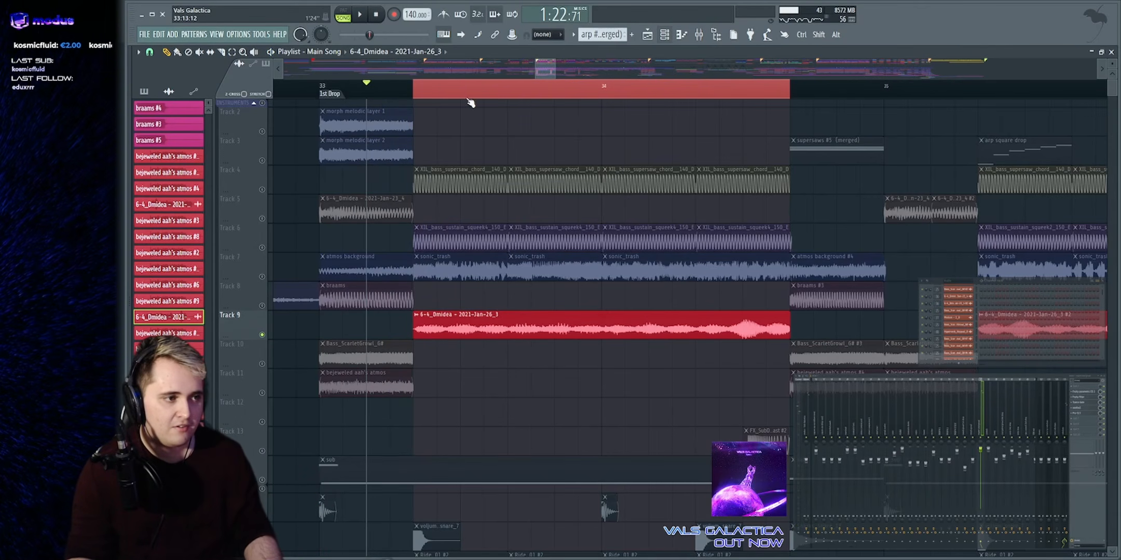
# Open Fruity Parametric EQ 2 on the triplet vital growl mixer track and examine its curve while playing Track 9
pyautogui.press('space')
pyautogui.moveTo(553, 66); pyautogui.dragTo(554, 66)
pyautogui.click(1087, 393)
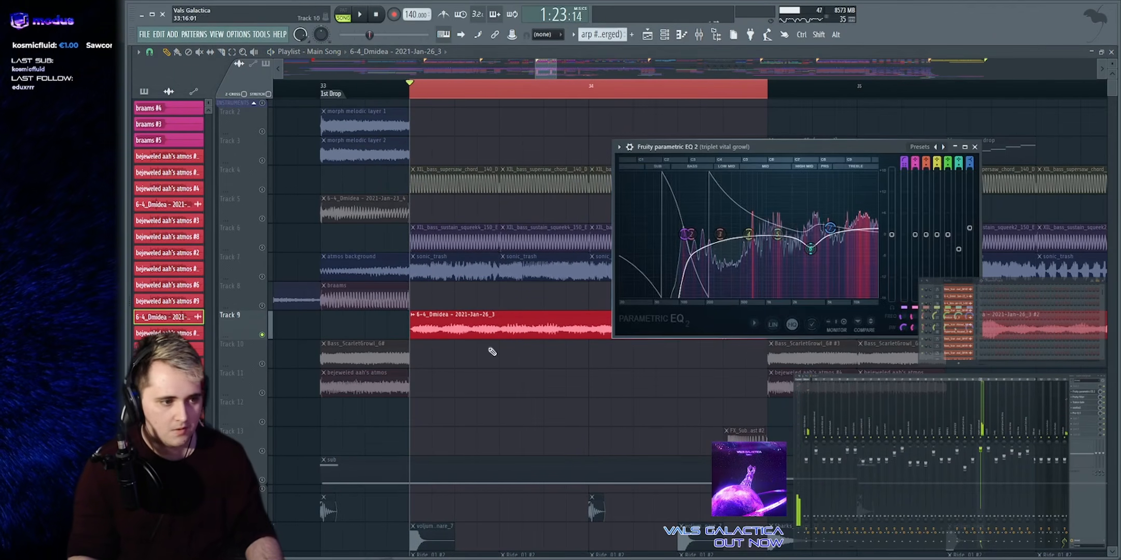
pyautogui.moveTo(837, 148); pyautogui.dragTo(908, 95)
pyautogui.press('space')
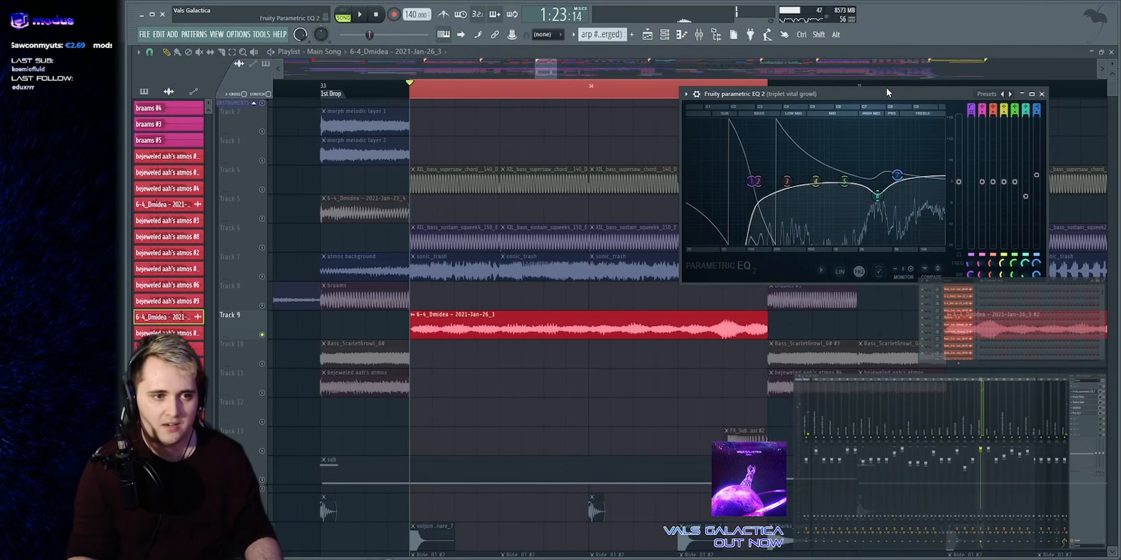
pyautogui.press('space')
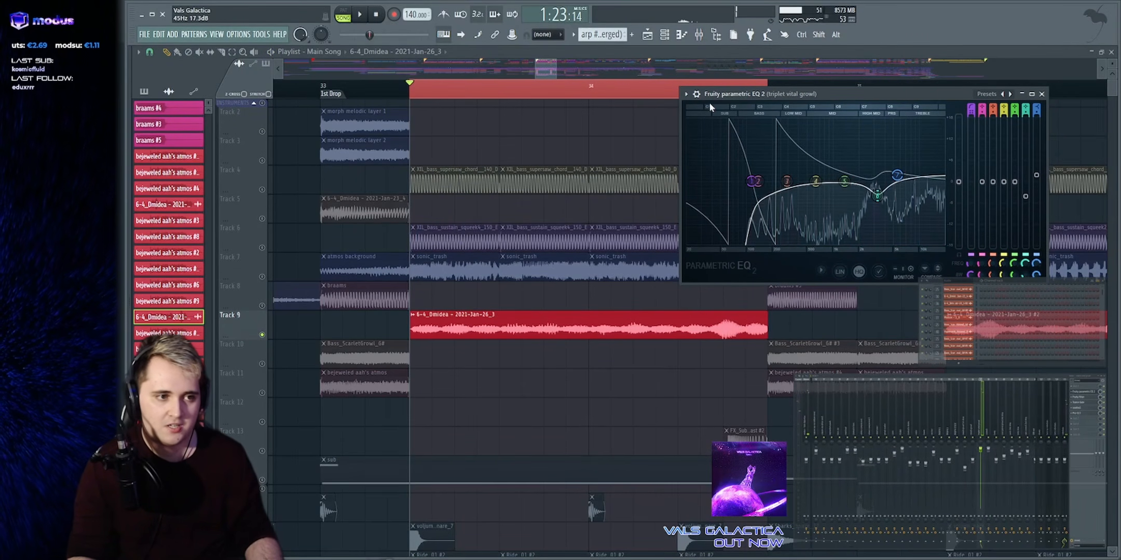
# Show the EQ's wrapper controls and play Track 9 with the EQ switched off and on to compare
pyautogui.click(686, 94)
pyautogui.moveTo(750, 90); pyautogui.dragTo(714, 92)
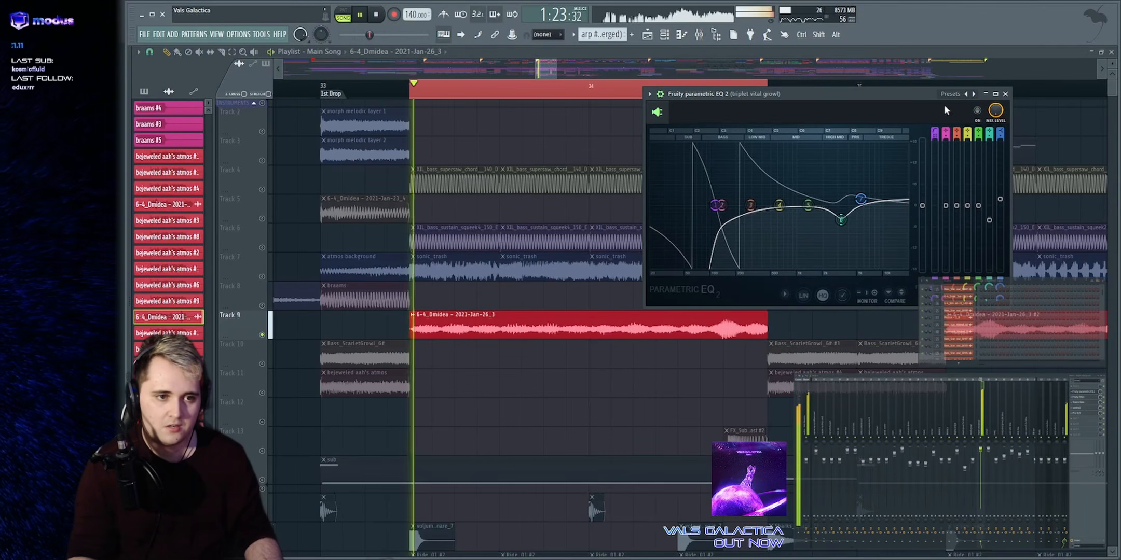
pyautogui.moveTo(910, 93); pyautogui.dragTo(867, 96)
pyautogui.press('space')
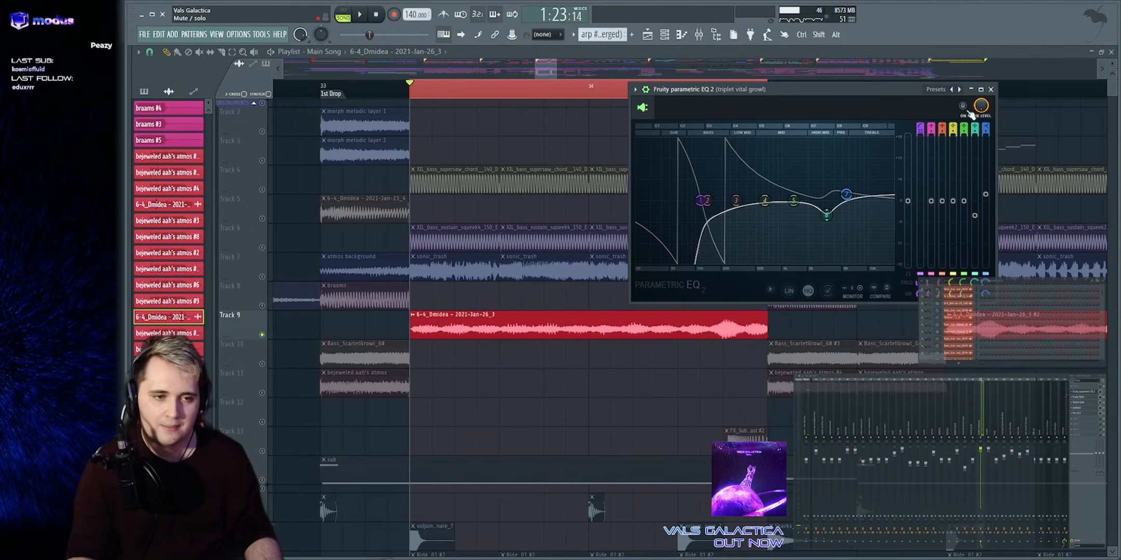
pyautogui.press('space')
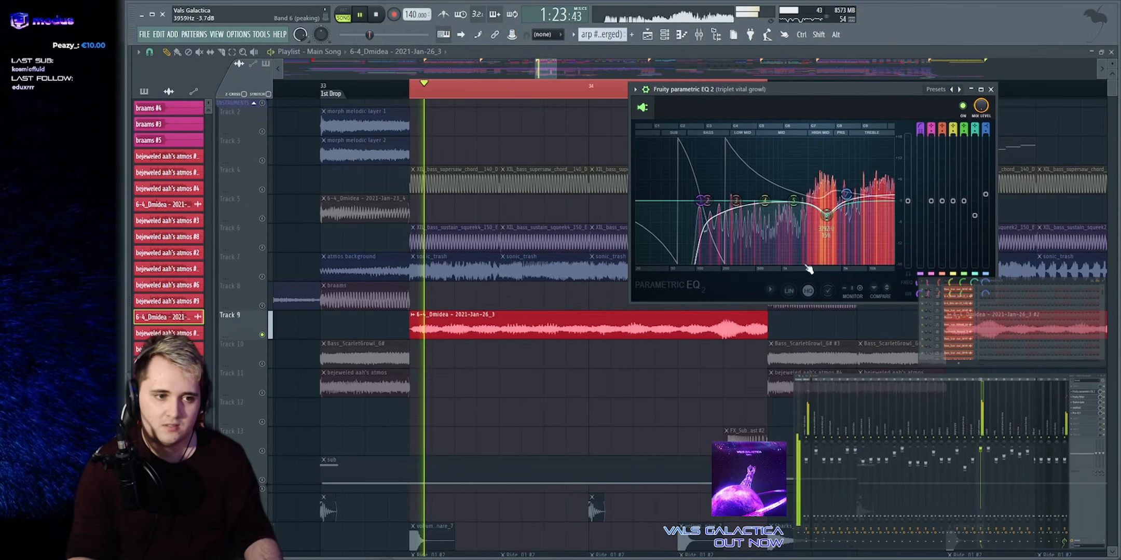
pyautogui.press('space')
# Open the Fruity Filter on the triplet vital growl track, move its window below the EQ's title, and play Track 9 through it
pyautogui.click(1078, 397)
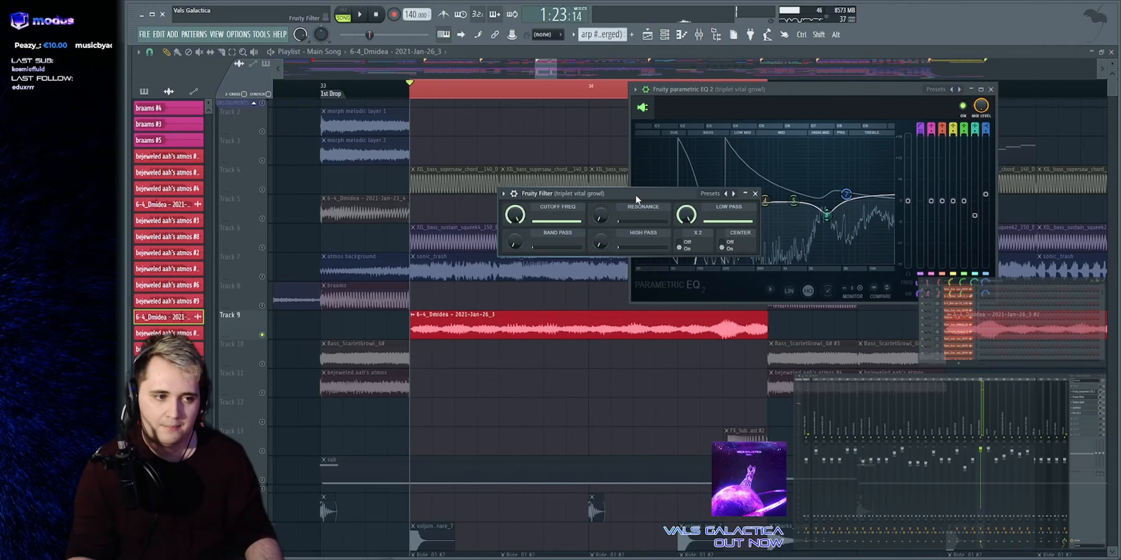
pyautogui.moveTo(637, 199); pyautogui.dragTo(656, 272)
pyautogui.press('space')
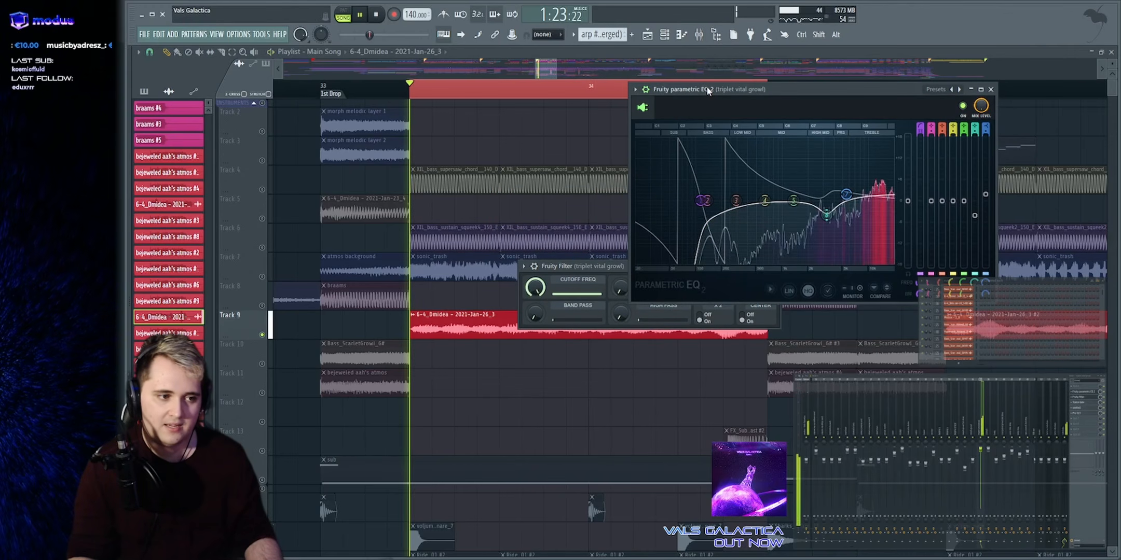
pyautogui.rightClick(567, 125)
pyautogui.press('space')
# Open the Trance Gate on the triplet vital growl track, examine its pattern while playing Track 9, and close it
pyautogui.click(1081, 403)
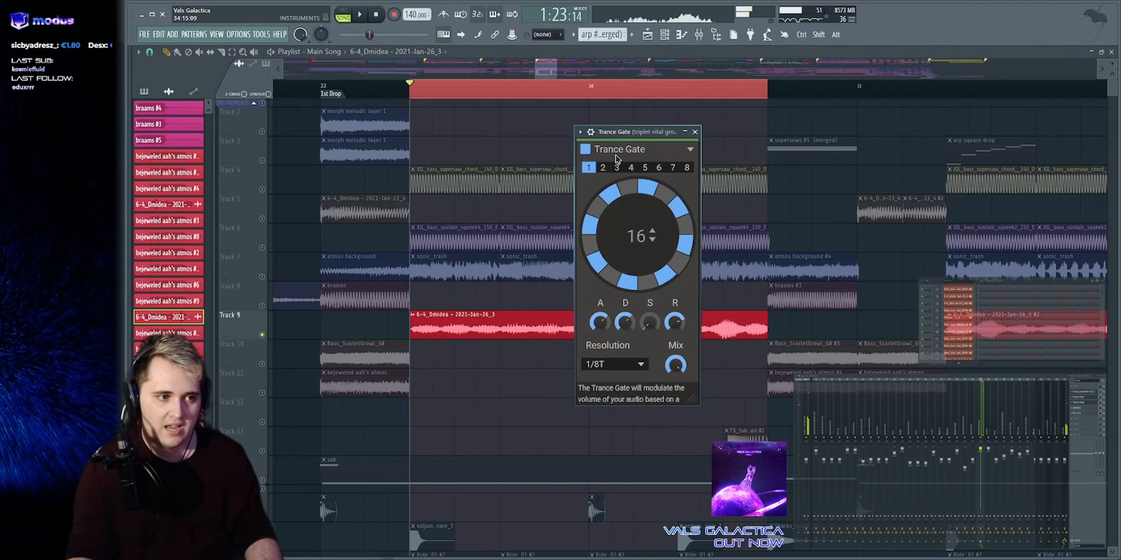
pyautogui.moveTo(636, 131); pyautogui.dragTo(827, 103)
pyautogui.press('space')
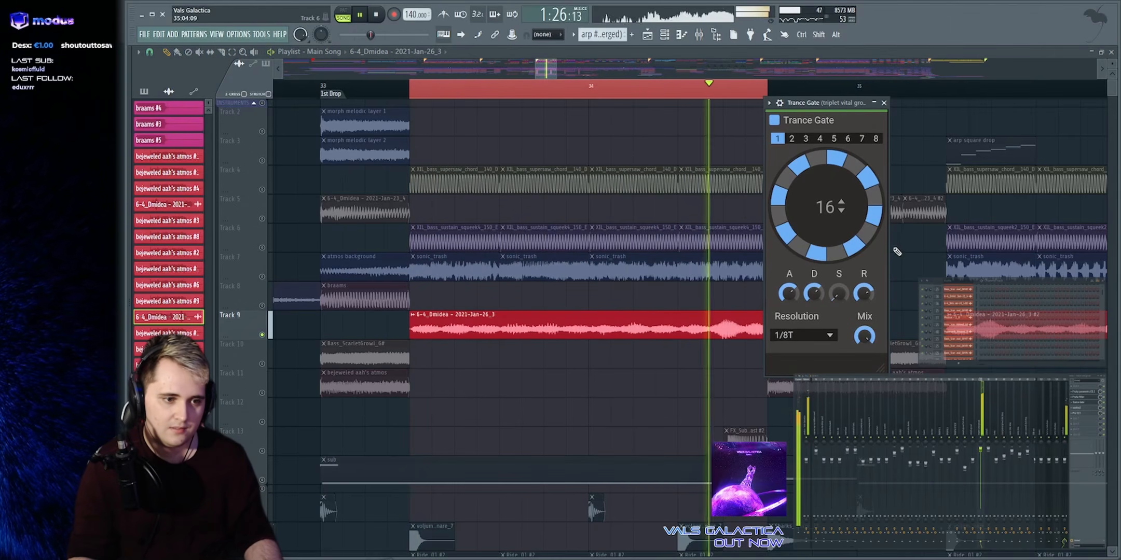
pyautogui.press('Escape')
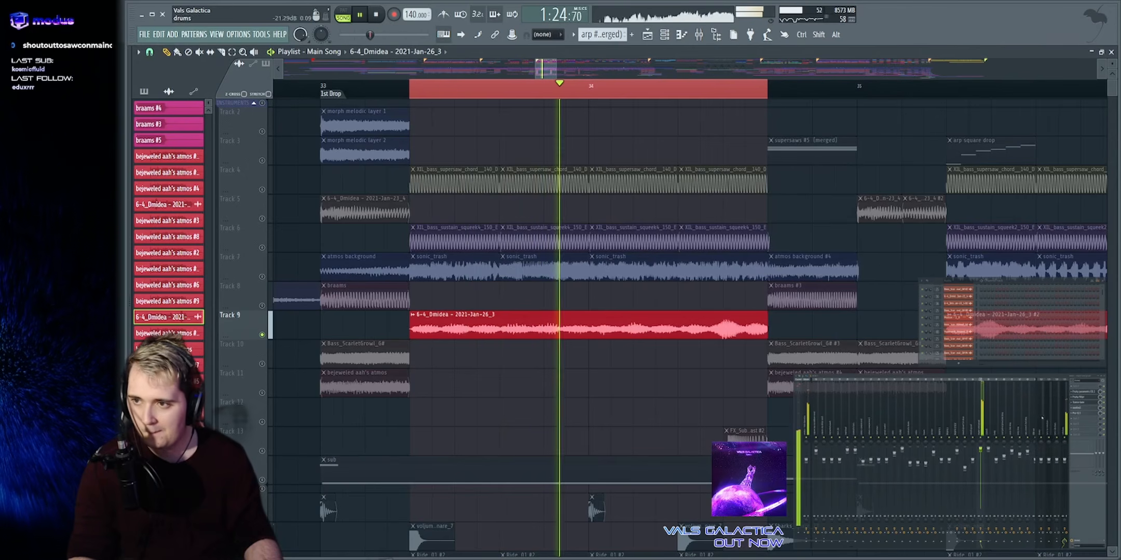
# Open soothe2 on the triplet vital growl track and audition Track 9 with delta listening switched on and off again
pyautogui.click(1077, 408)
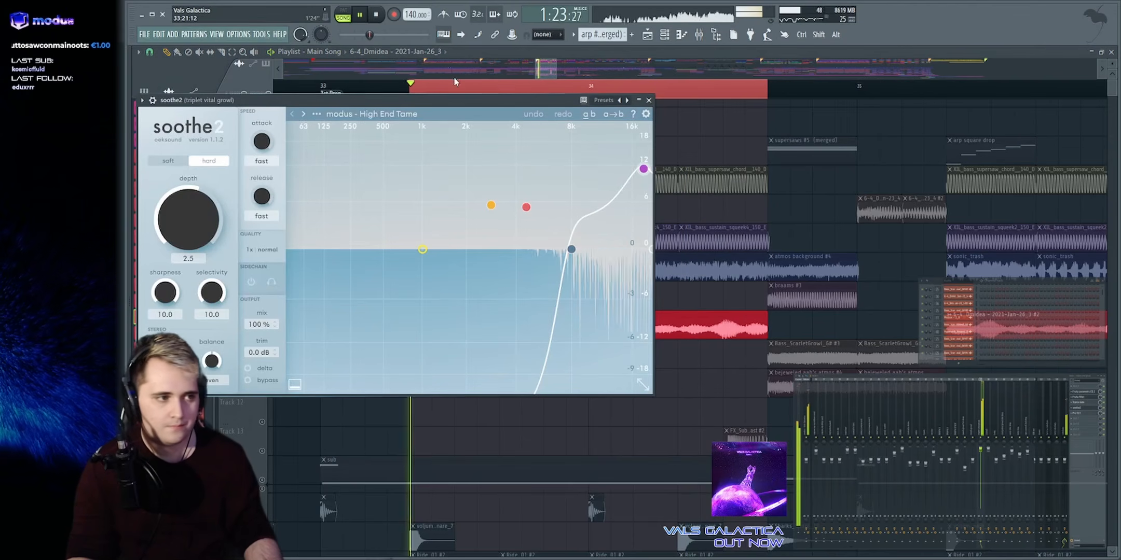
pyautogui.moveTo(444, 104); pyautogui.dragTo(681, 105)
pyautogui.click(488, 368)
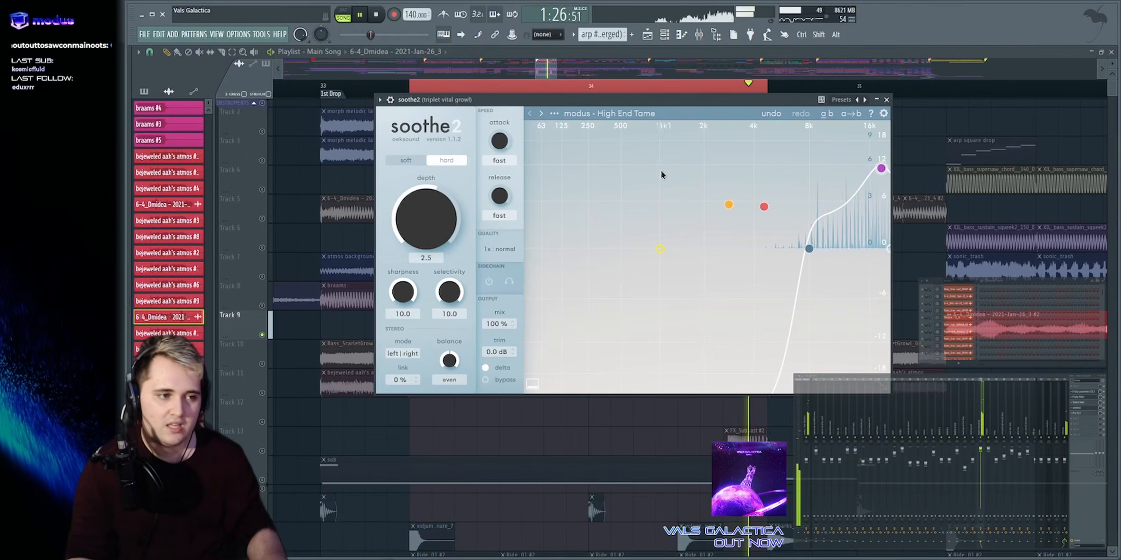
pyautogui.click(495, 367)
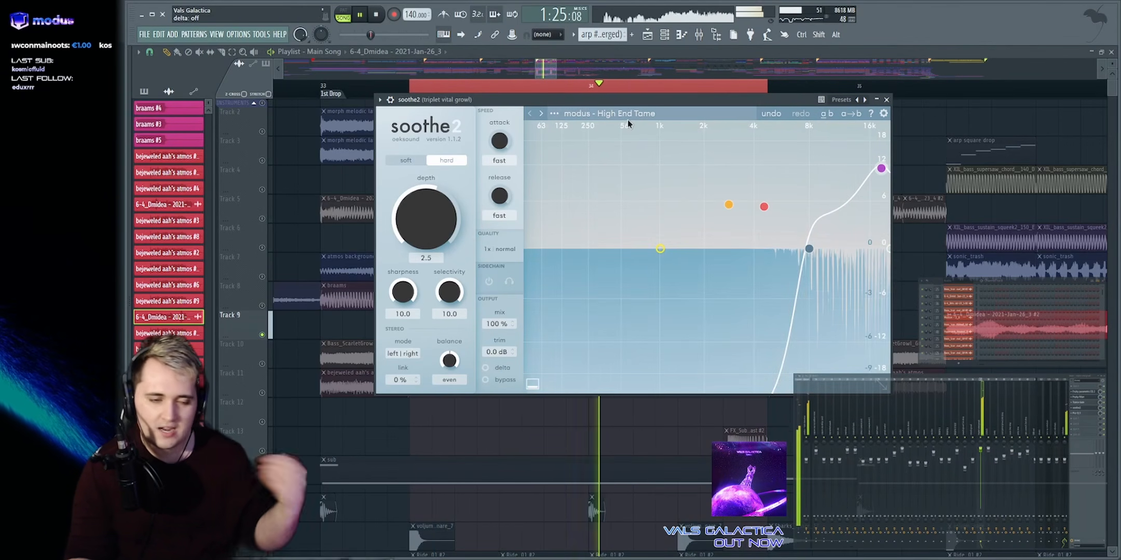
# Open the track's Pro-Q 3 to examine its dynamic high-frequency cut, close the plugin windows, and stop playback
pyautogui.click(1075, 414)
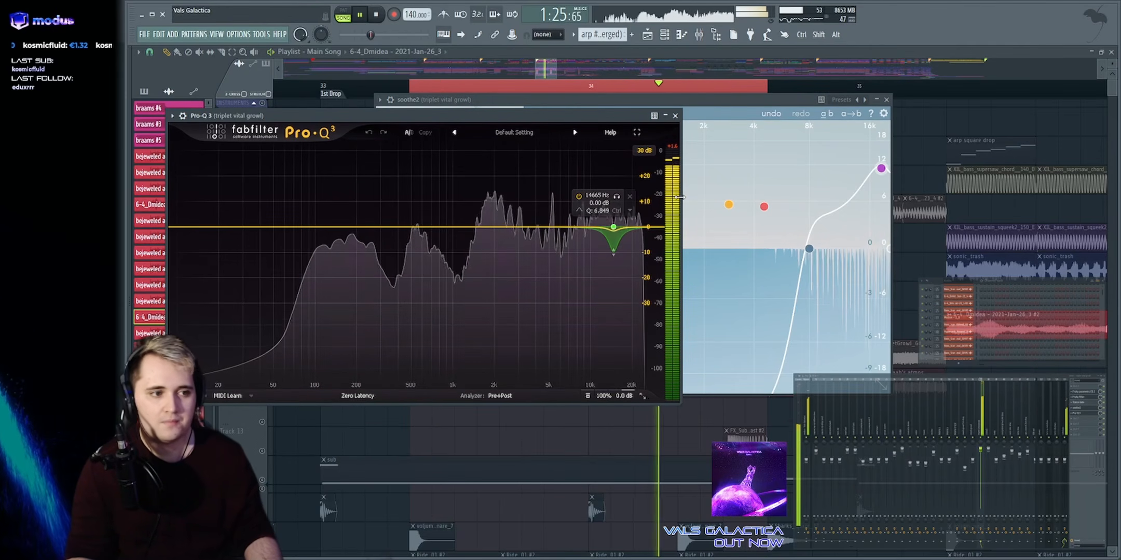
pyautogui.rightClick(926, 149)
pyautogui.press('space')
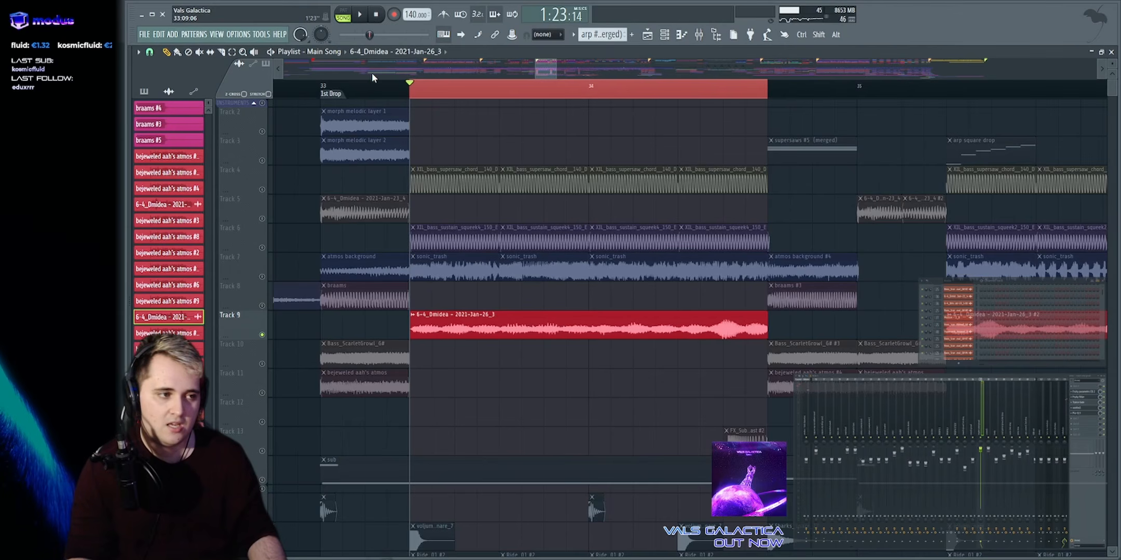
# Clear the playlist time selection, audition the sub on Track 14 in solo from just after the 1st Drop marker, and unsolo it
pyautogui.click(387, 87)
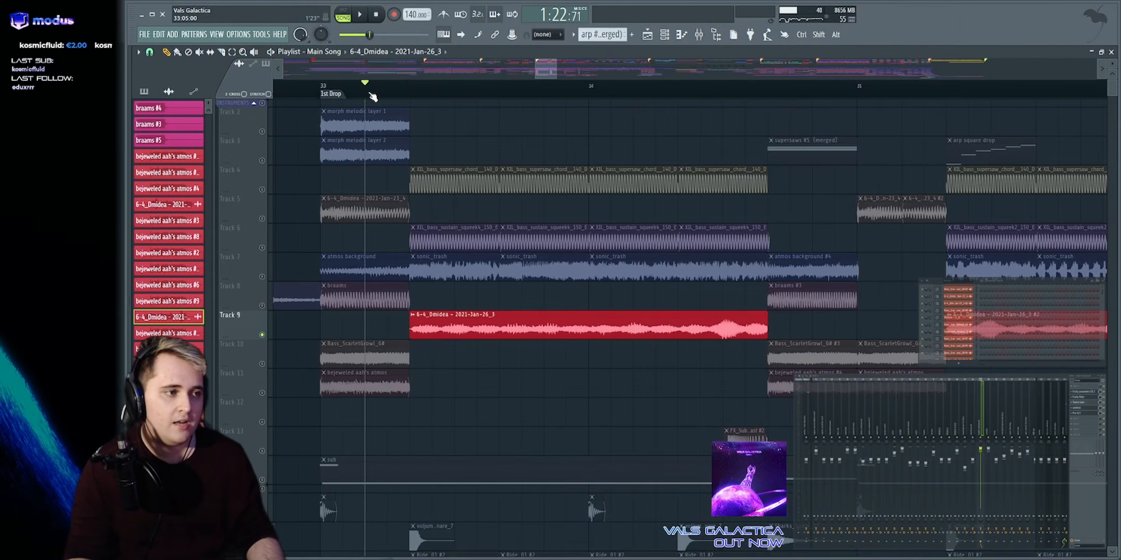
pyautogui.click(262, 476)
pyautogui.press('space')
pyautogui.scroll(-3, 421, 305)
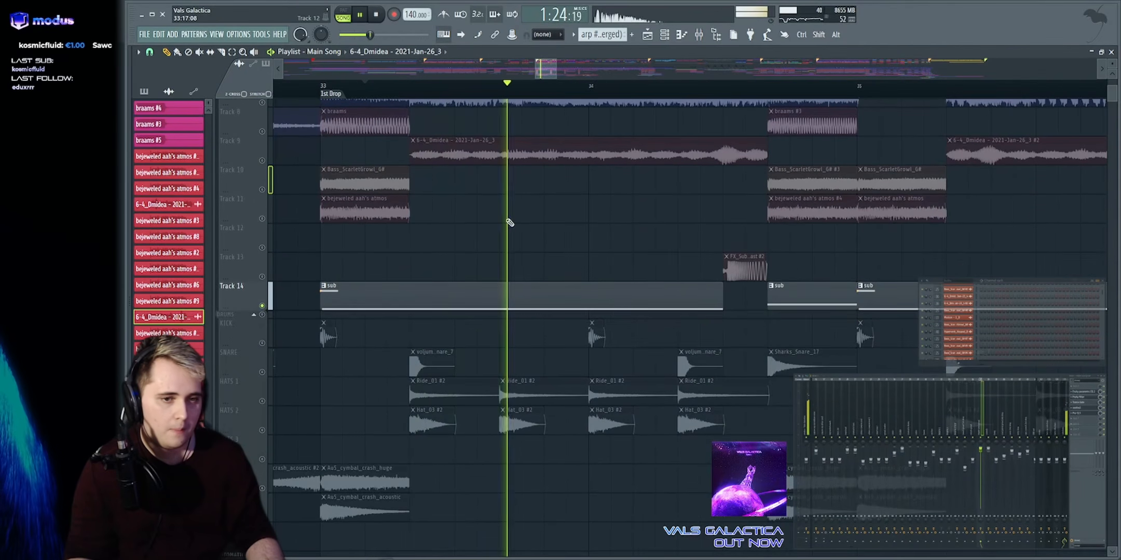
pyautogui.rightClick(262, 306)
pyautogui.press('space')
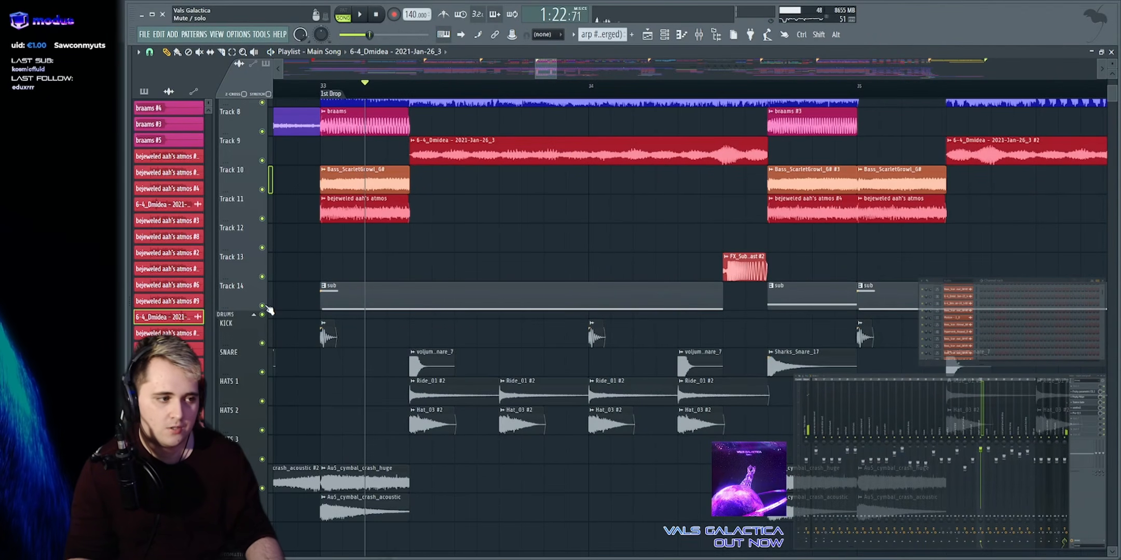
# Play all the instrument tracks together from the 1st Drop marker with the DRUMS group muted
pyautogui.scroll(3, 269, 310)
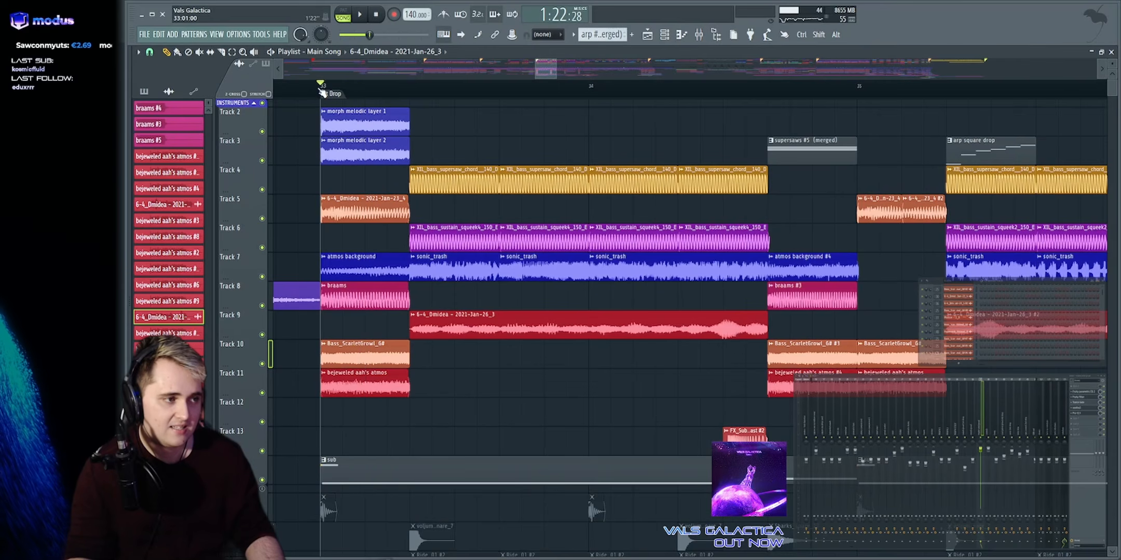
pyautogui.press('space')
pyautogui.scroll(-3, 564, 310)
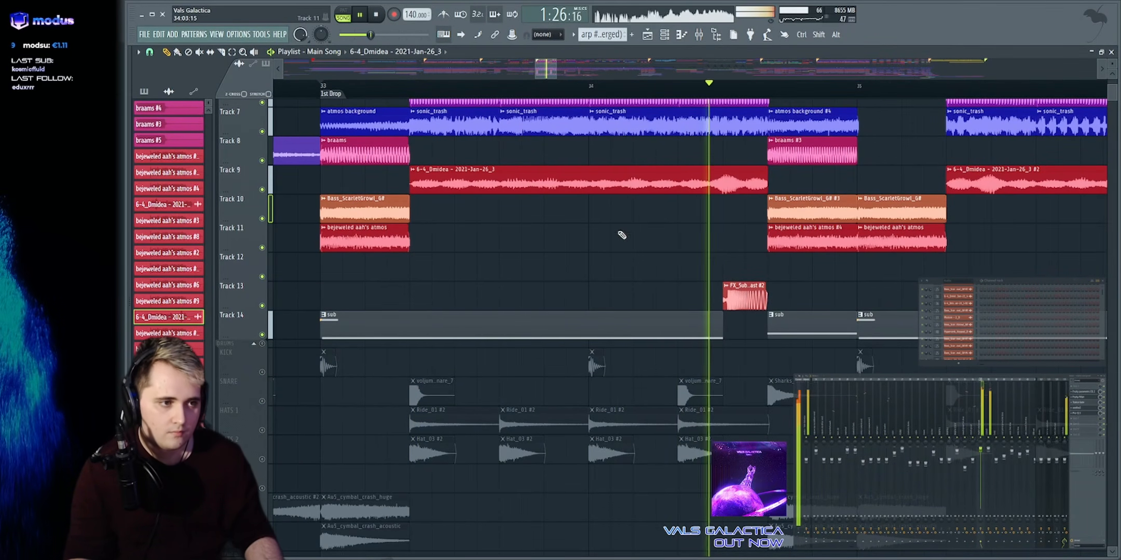
pyautogui.press('space')
# Set the playback start shortly before bar 34 and audition the layered basses without drums from there
pyautogui.moveTo(461, 132); pyautogui.dragTo(664, 130)
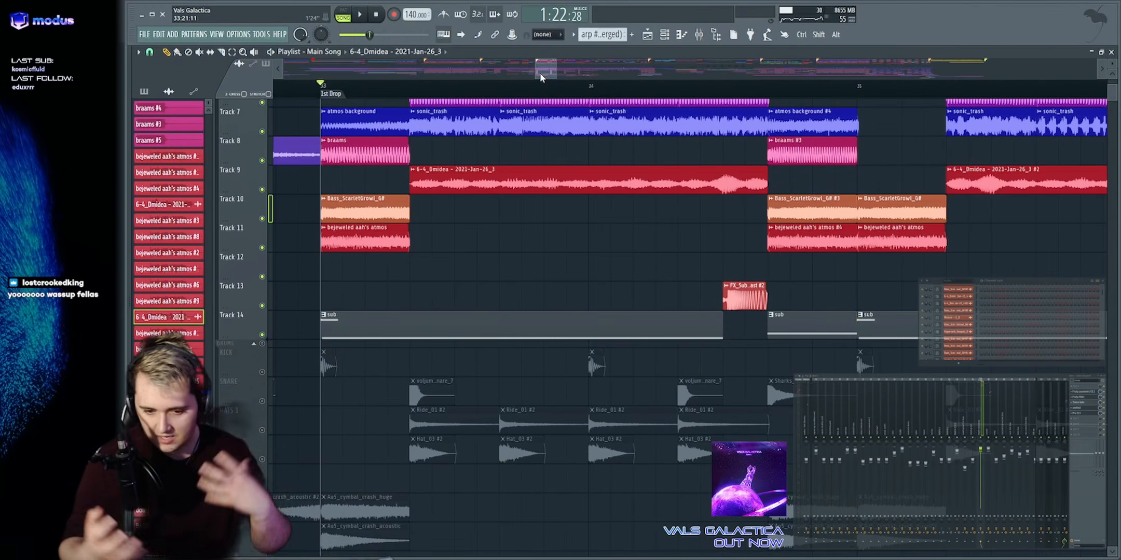
pyautogui.click(522, 88)
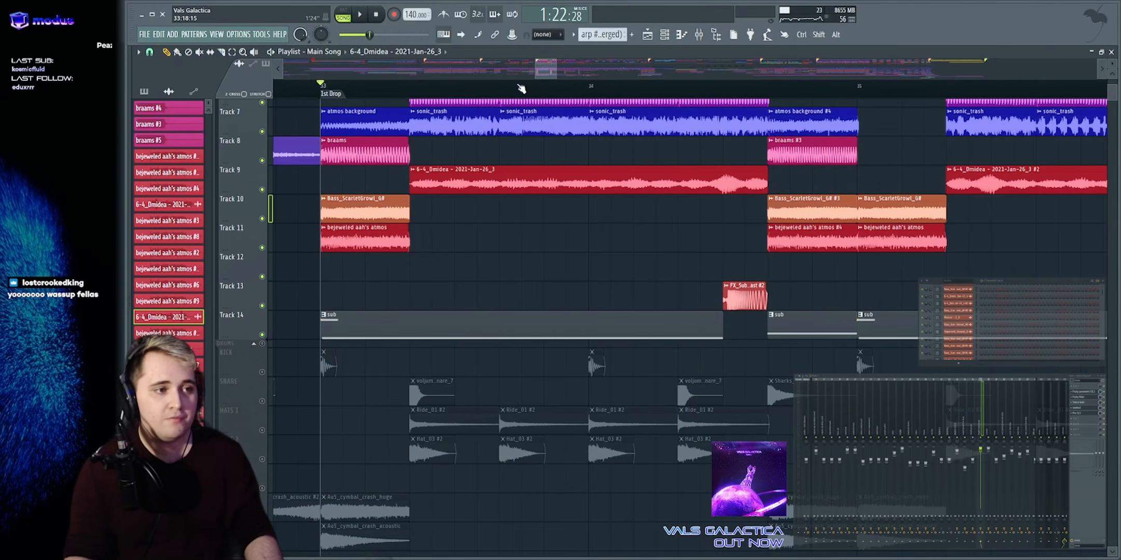
pyautogui.press('space')
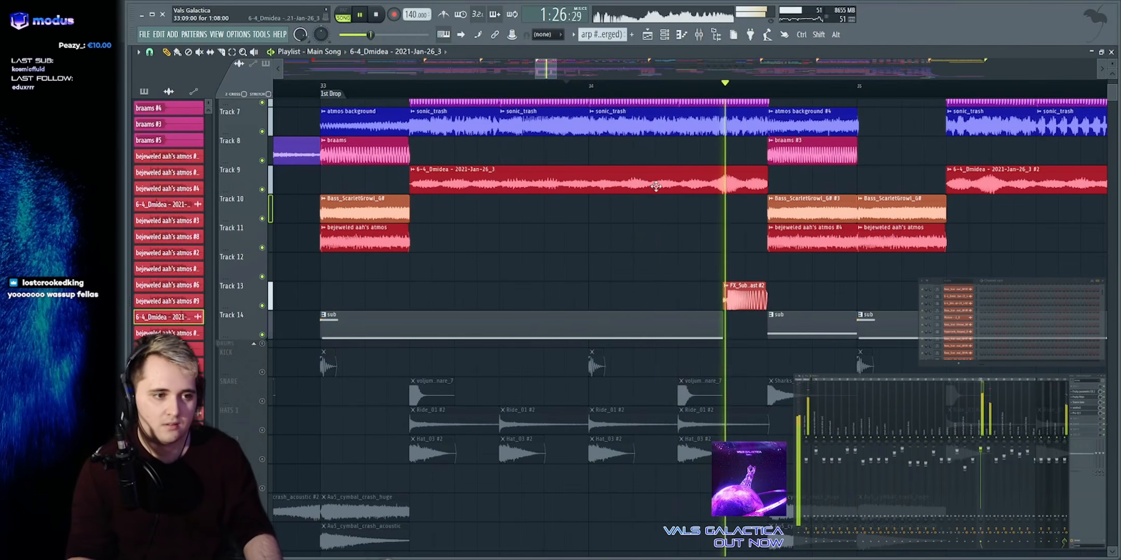
pyautogui.press('space')
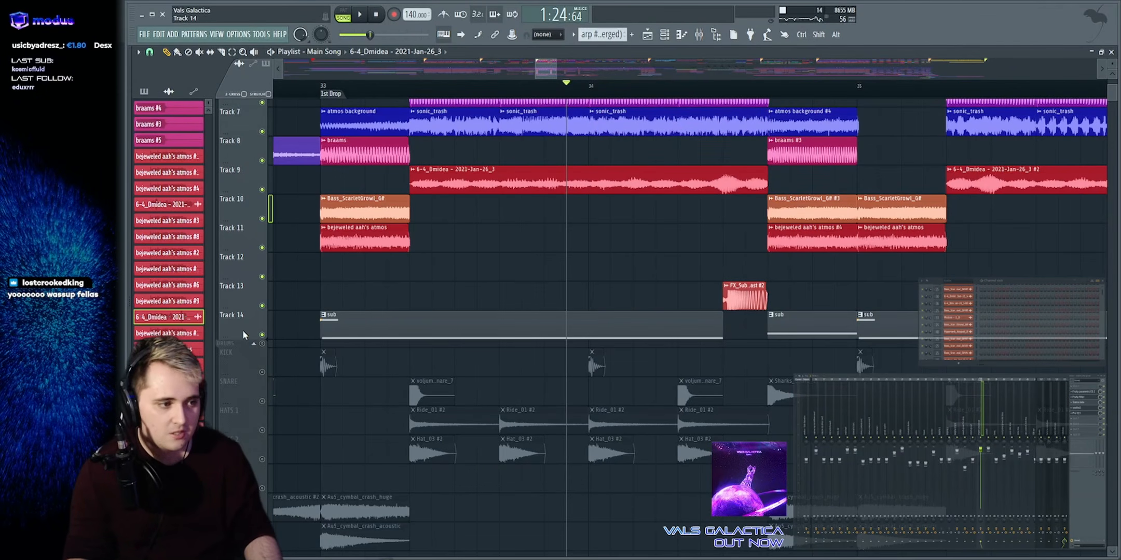
# Solo the DRUMS group and play it from just before the 1st Drop marker
pyautogui.rightClick(262, 344)
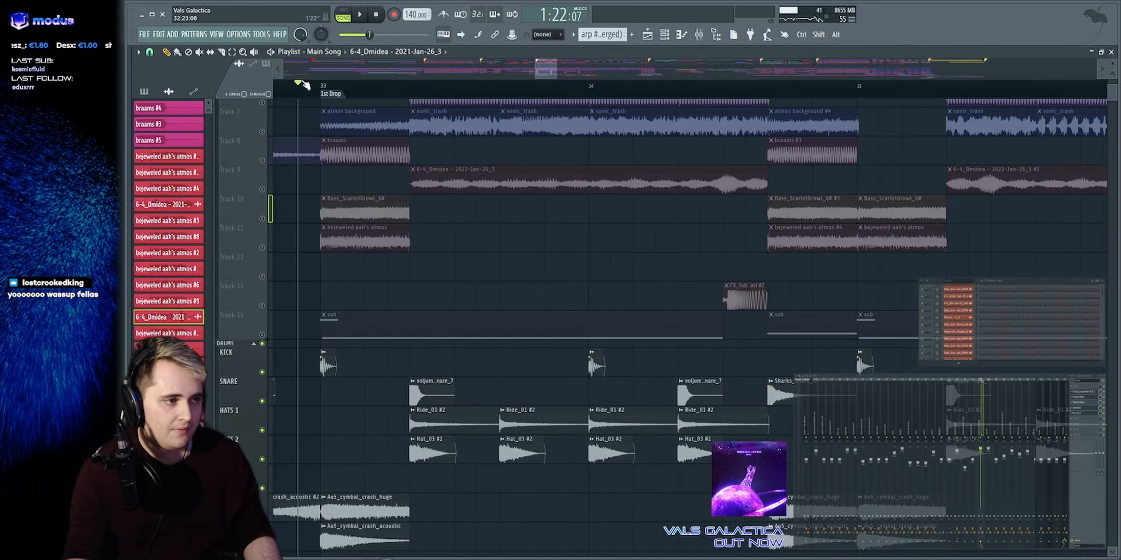
pyautogui.press('space')
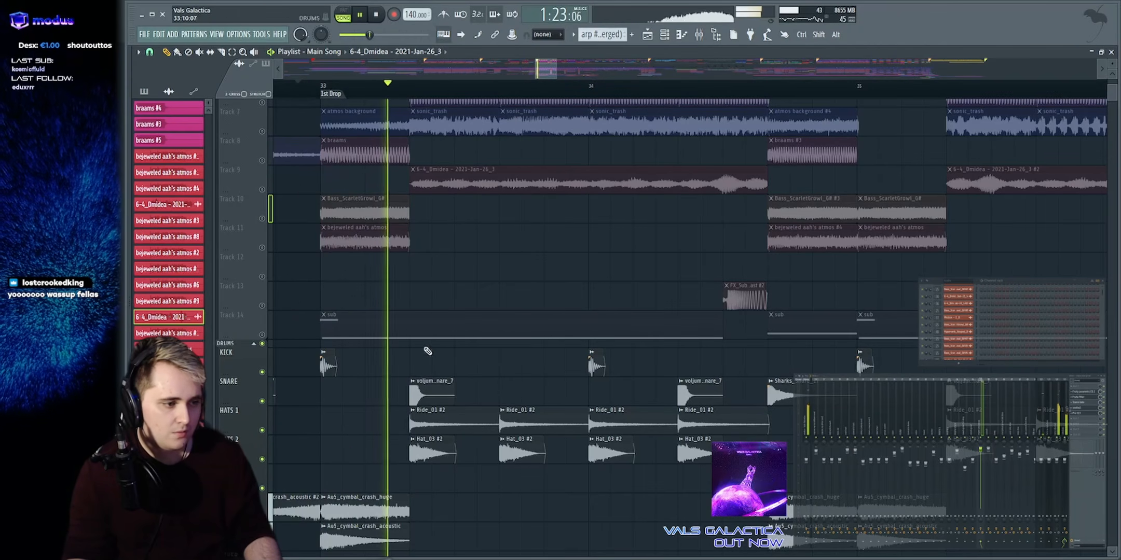
pyautogui.press('space')
# Examine the drum and sidechain clips around the 1st Drop and compare them with the drum pattern in the Verse
pyautogui.scroll(-3, 543, 73)
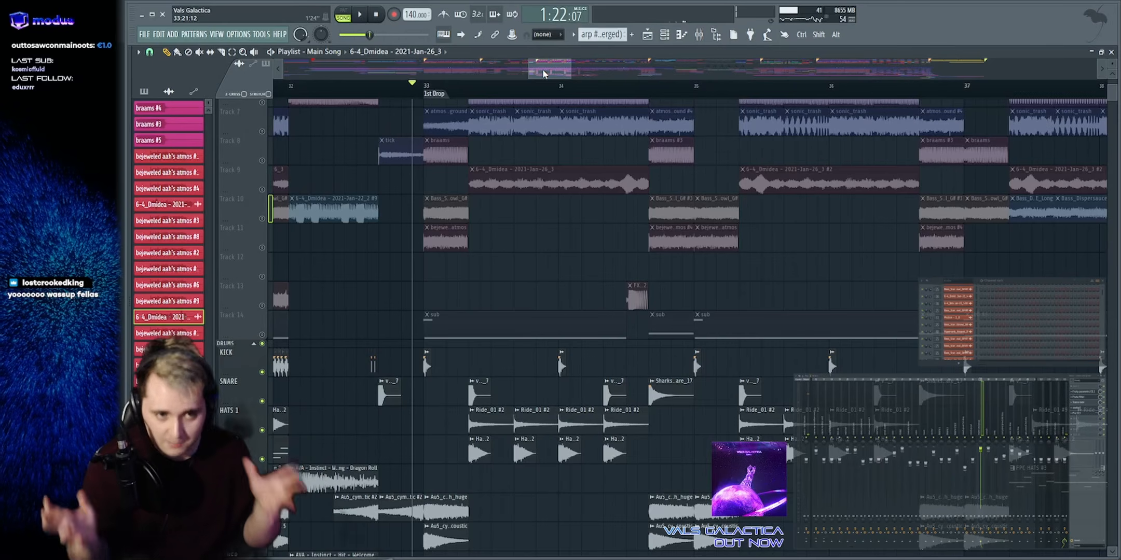
pyautogui.scroll(4, 543, 73)
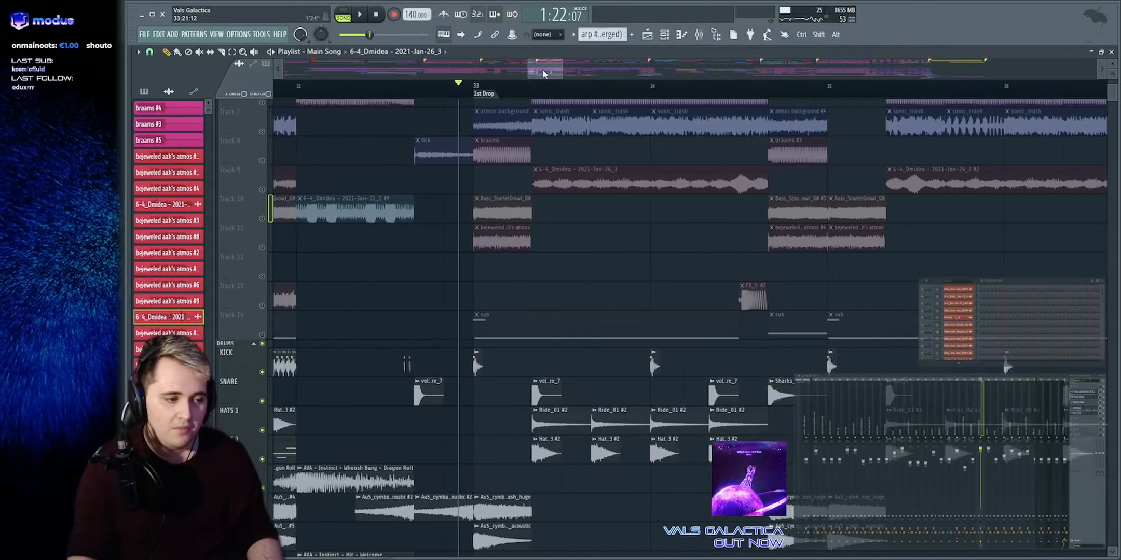
pyautogui.scroll(-3, 571, 394)
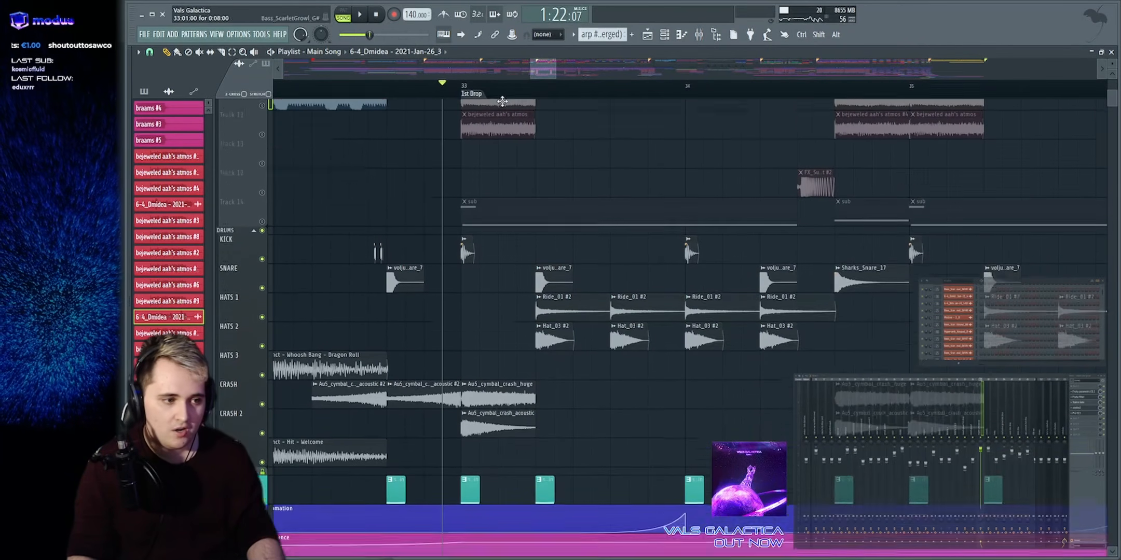
pyautogui.scroll(-6, 542, 71)
pyautogui.scroll(8, 423, 70)
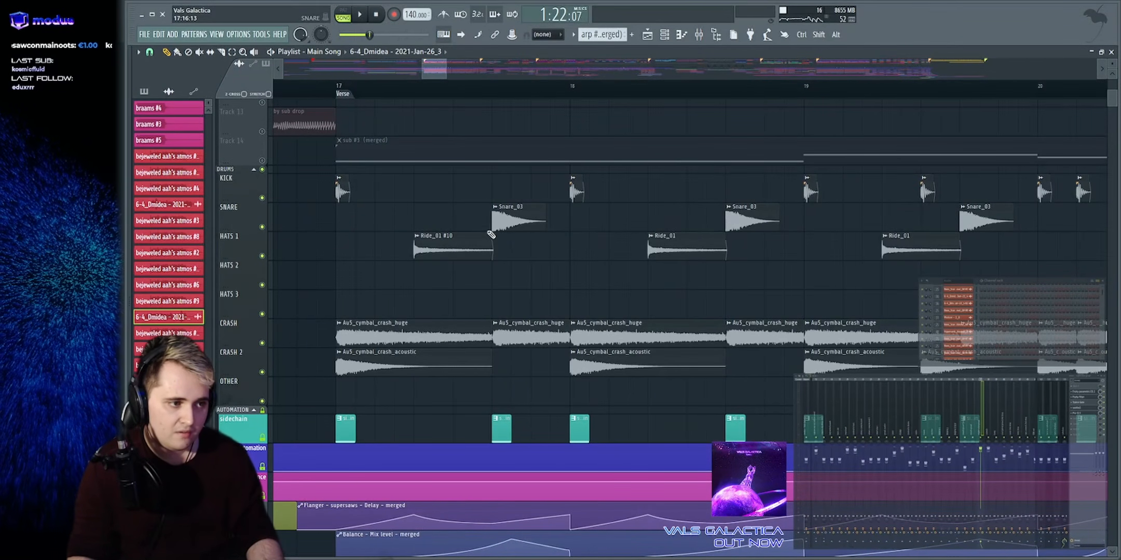
pyautogui.scroll(-6, 427, 70)
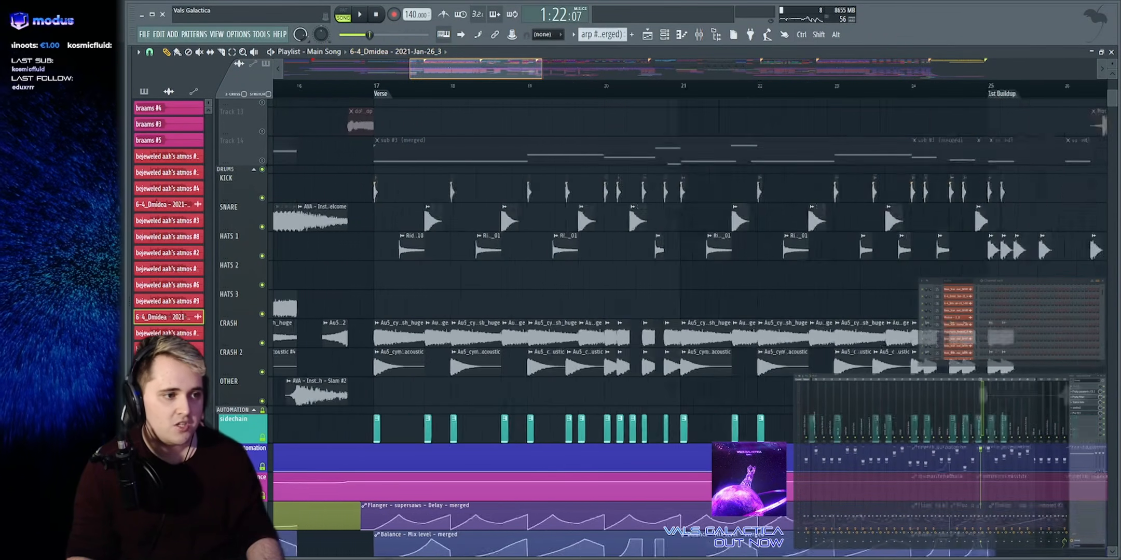
pyautogui.scroll(7, 538, 70)
pyautogui.scroll(3, 538, 70)
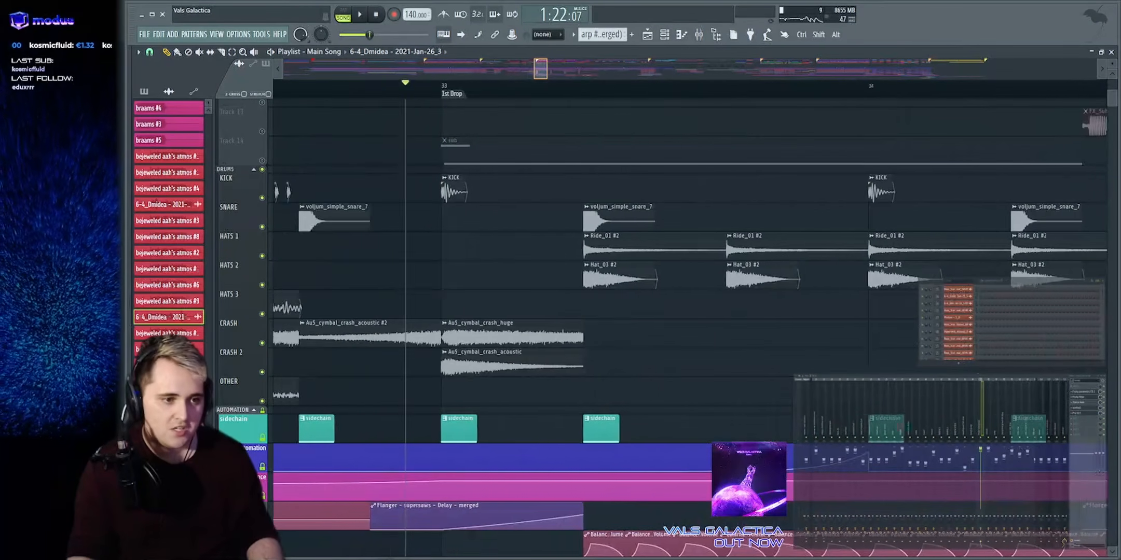
# Audition the soloed drum pattern through the opening bars of the 1st Drop
pyautogui.press('space')
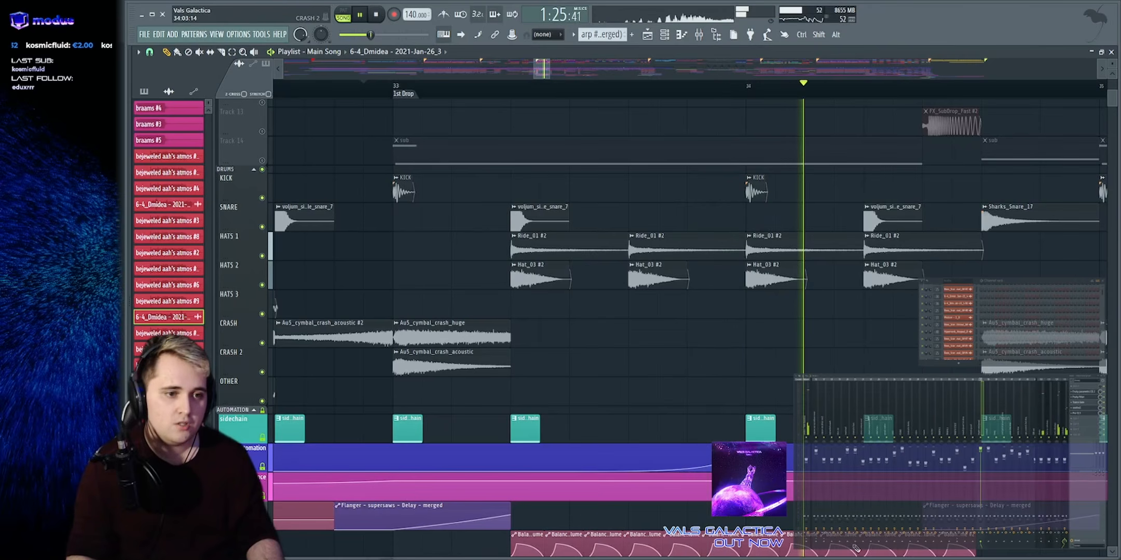
pyautogui.scroll(-2, 697, 73)
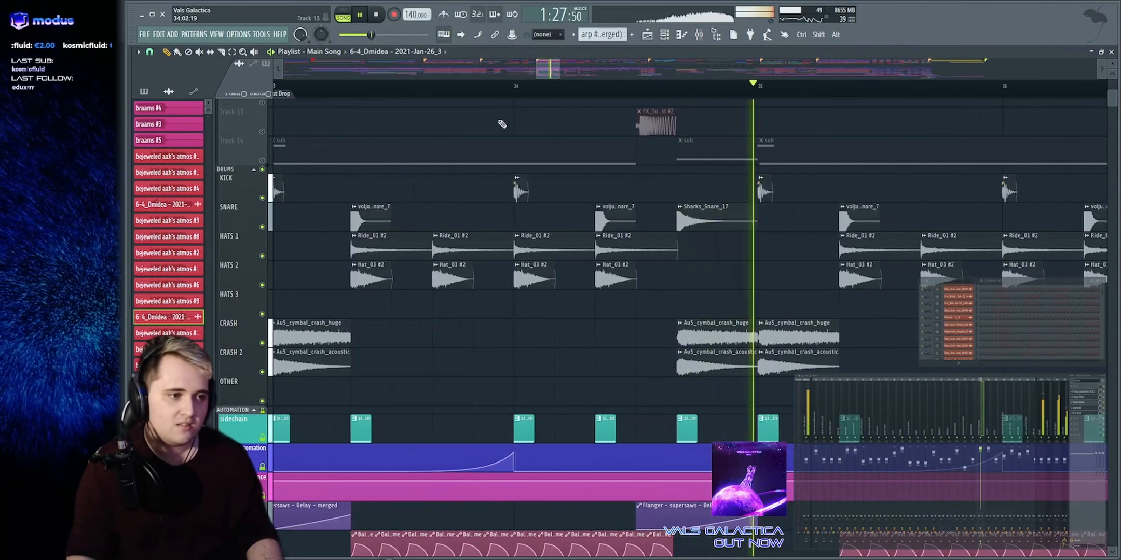
pyautogui.press('space')
# Unsolo the DRUMS group and play the full arrangement from just before the 1st Drop while viewing the instrument tracks
pyautogui.rightClick(263, 170)
pyautogui.press('space')
pyautogui.scroll(-1, 409, 65)
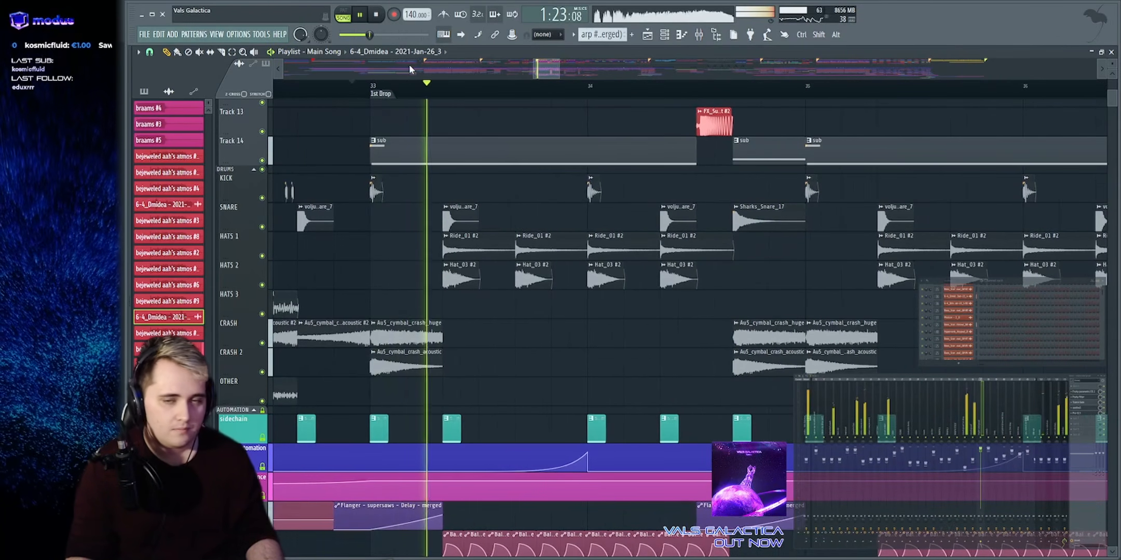
pyautogui.press('space')
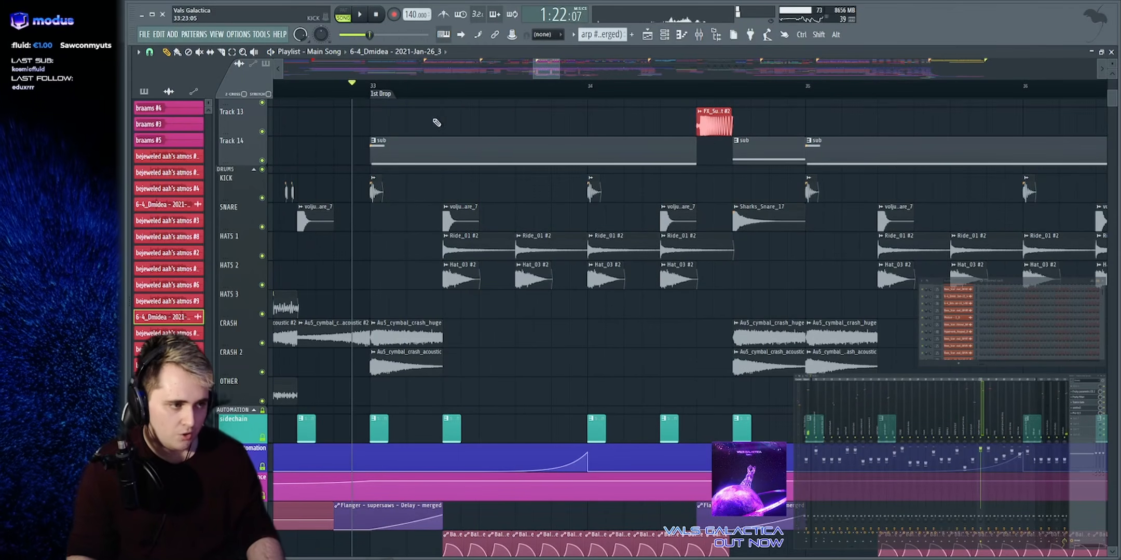
pyautogui.scroll(3, 538, 293)
pyautogui.scroll(5, 545, 301)
pyautogui.press('space')
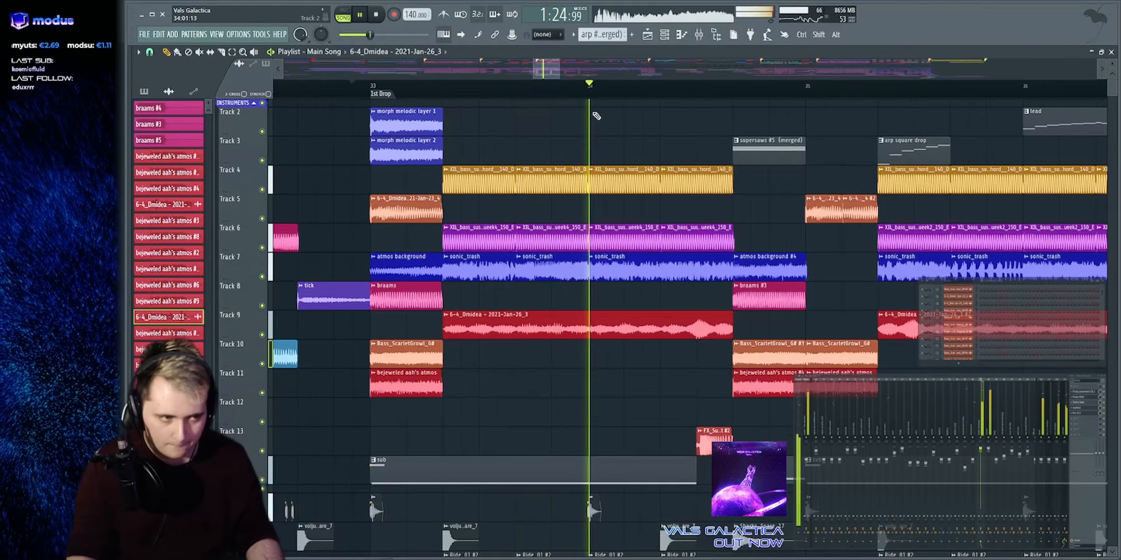
# Play from midway through bar 34, highlight the instrument clips just before and after bar 35, and clear the selection
pyautogui.moveTo(546, 69); pyautogui.dragTo(617, 71)
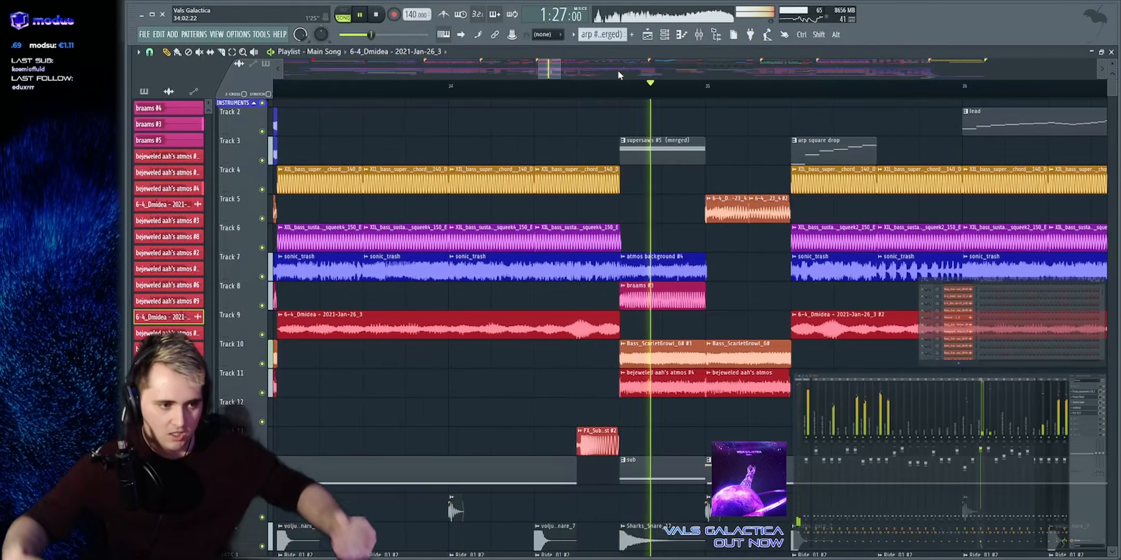
pyautogui.click(582, 89)
pyautogui.moveTo(648, 140); pyautogui.dragTo(680, 395)
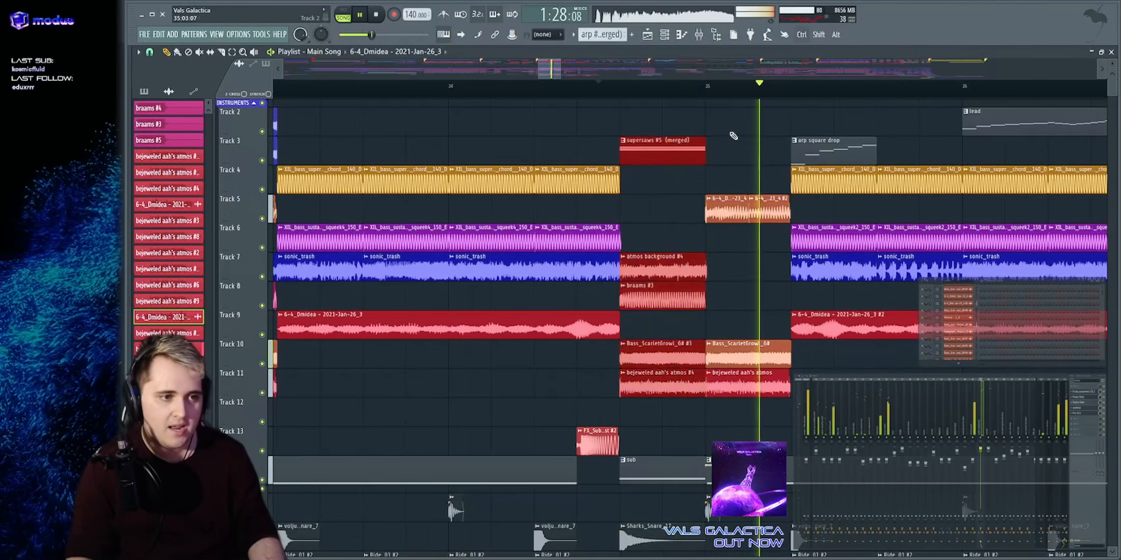
pyautogui.moveTo(730, 131); pyautogui.dragTo(784, 413)
pyautogui.scroll(-2, 694, 79)
pyautogui.hotkey('ctrl', 'd')
pyautogui.press('space')
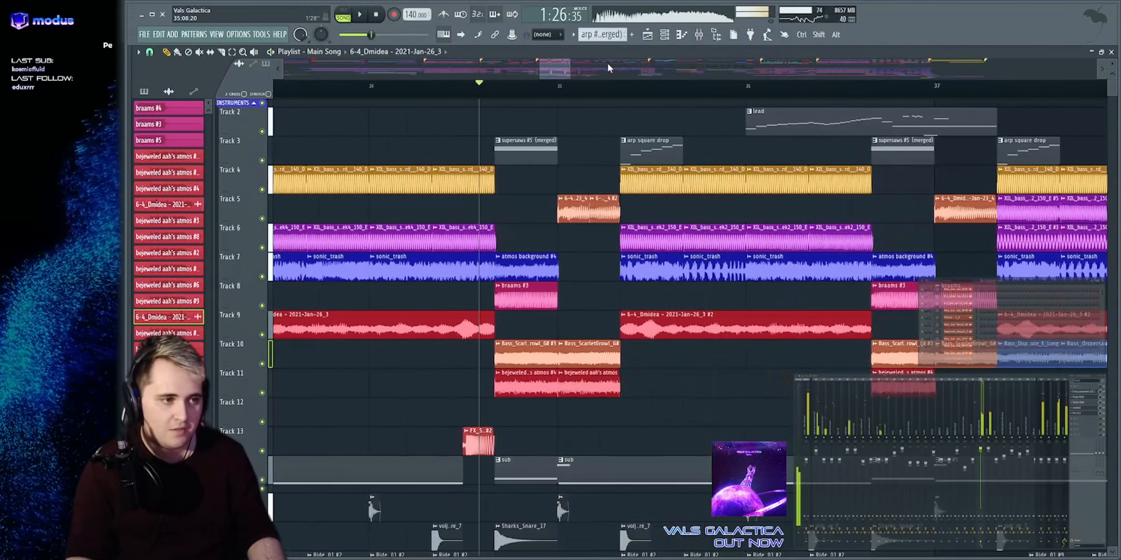
# Solo Track 9 and play its 6-4_Dmidea clip from bar 35, and audition the sonic_trash clips with Track 7 soloed
pyautogui.scroll(-2, 607, 62)
pyautogui.rightClick(263, 335)
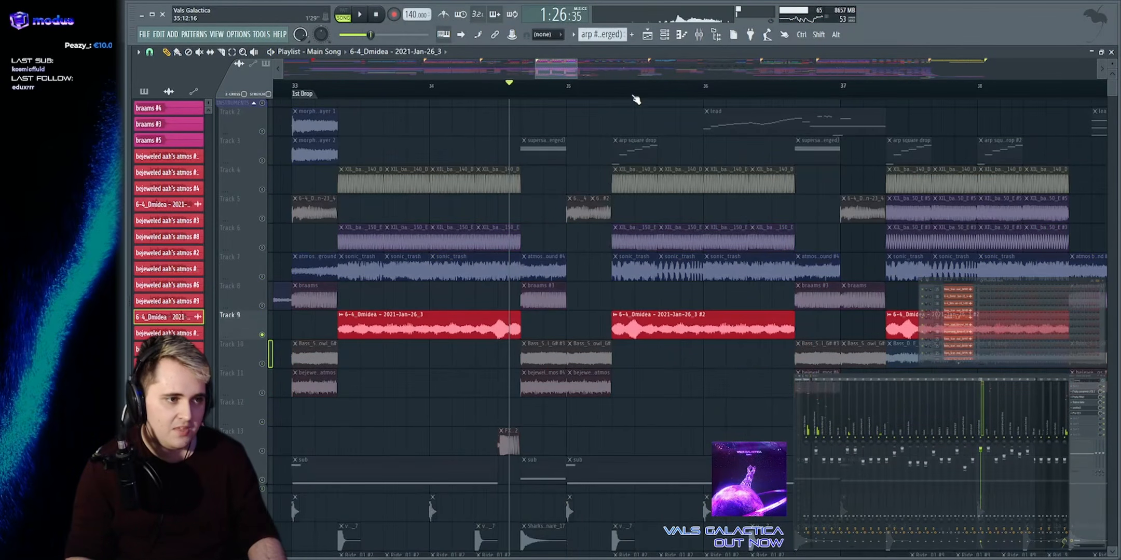
pyautogui.moveTo(563, 319); pyautogui.dragTo(705, 329)
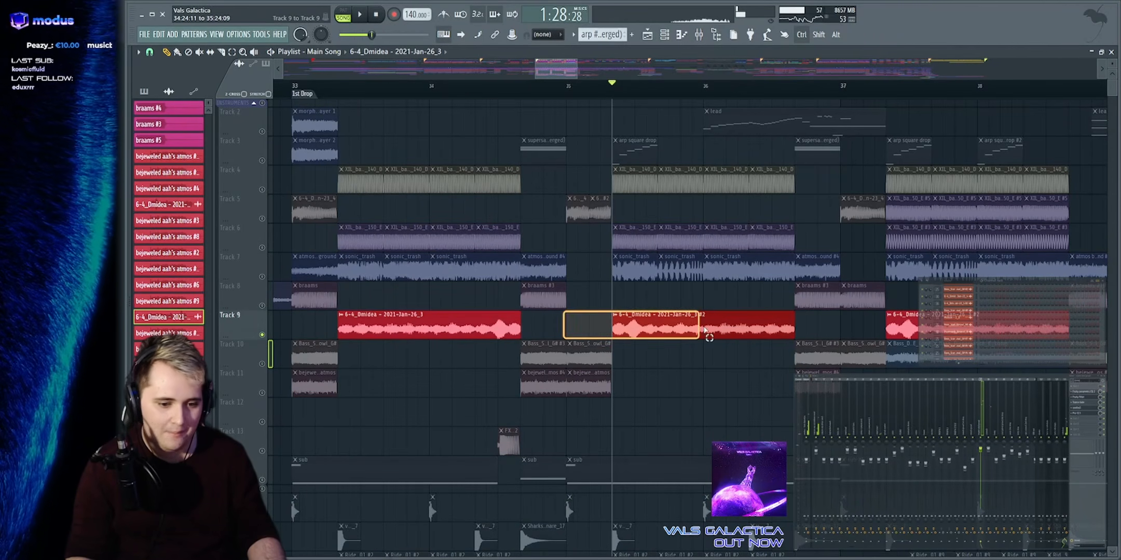
pyautogui.press('space')
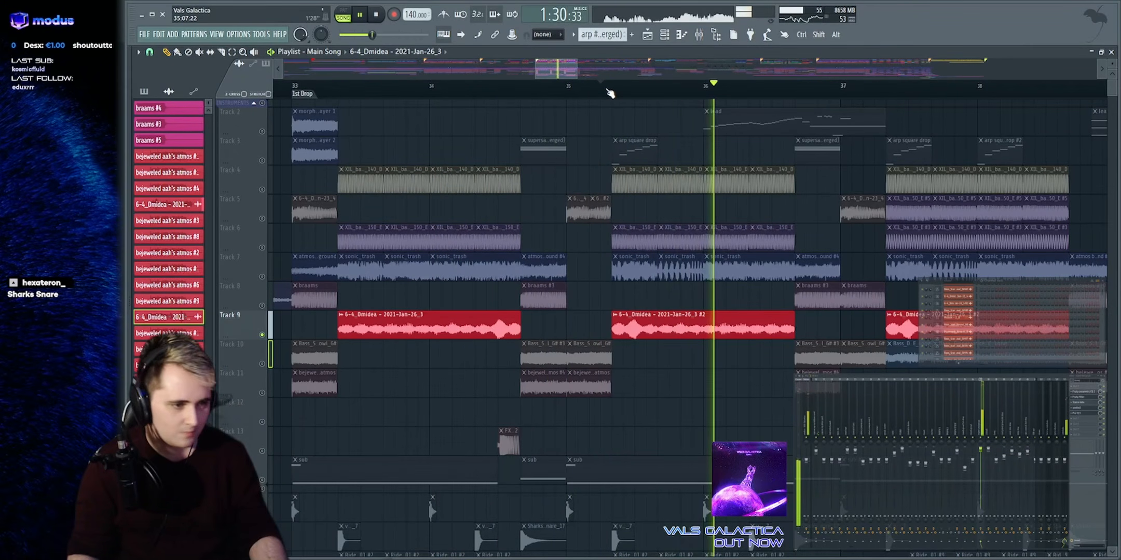
pyautogui.rightClick(263, 277)
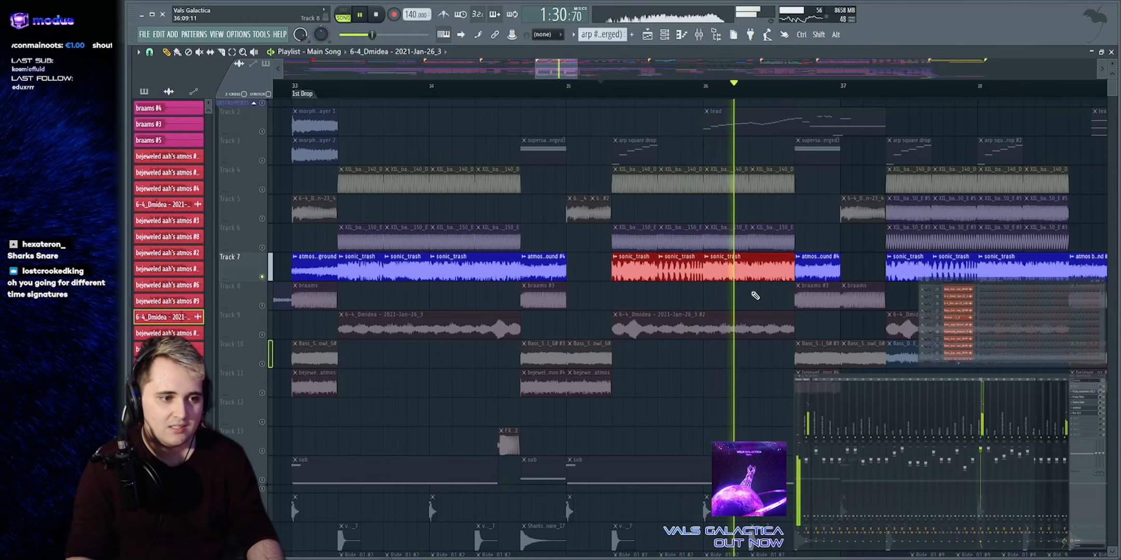
pyautogui.keyDown('ctrl'); pyautogui.click(755, 296); pyautogui.keyUp('ctrl')
# Solo Tracks 6 and 4 together and audition their XIL bass clips around bar 35
pyautogui.rightClick(262, 248)
pyautogui.keyDown('ctrl'); pyautogui.click(262, 189); pyautogui.keyUp('ctrl')
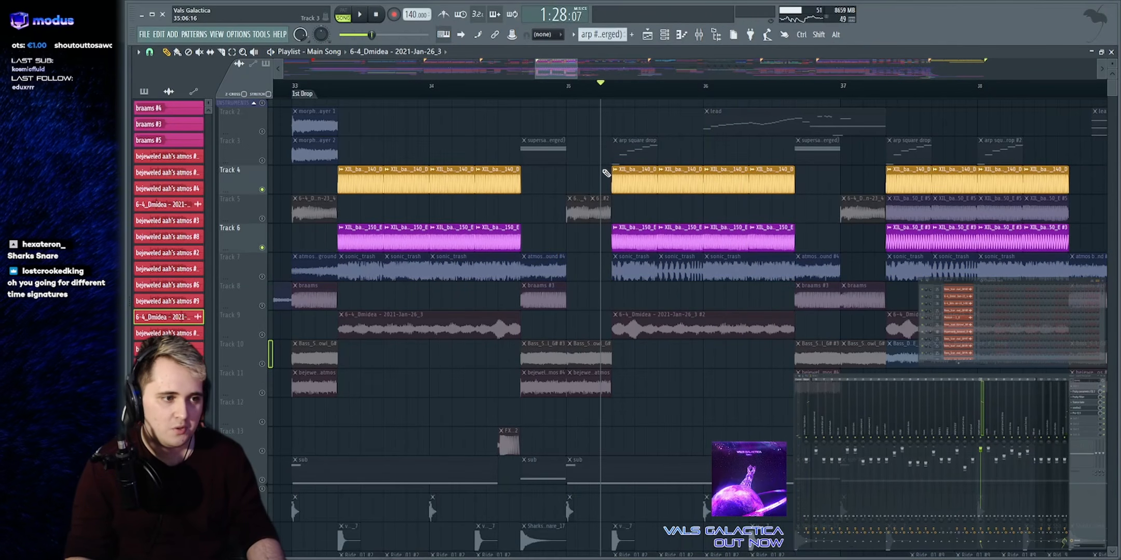
pyautogui.press('space')
pyautogui.scroll(3, 518, 207)
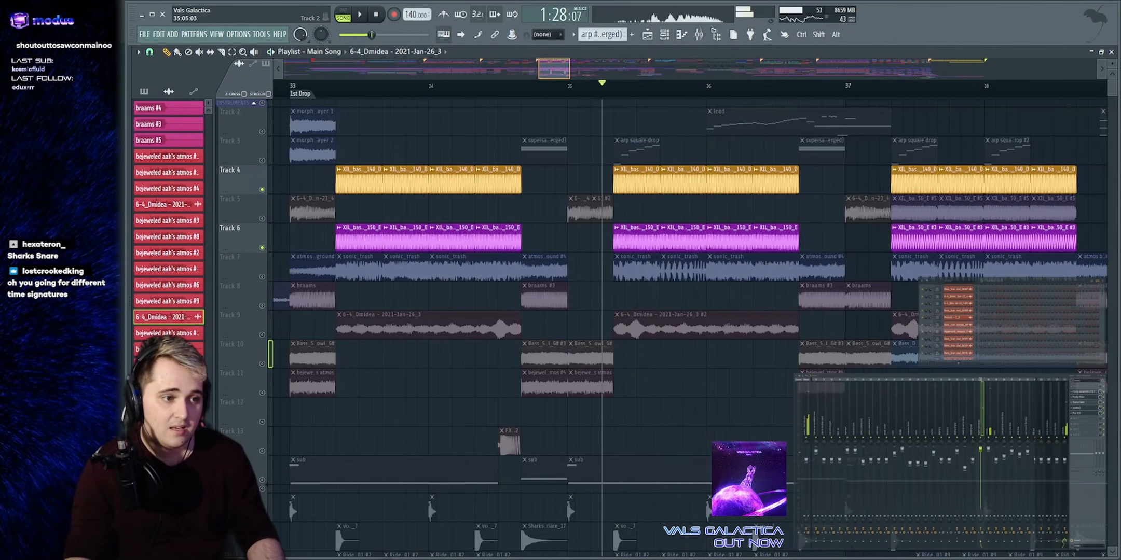
pyautogui.hotkey('ctrl', 'z')
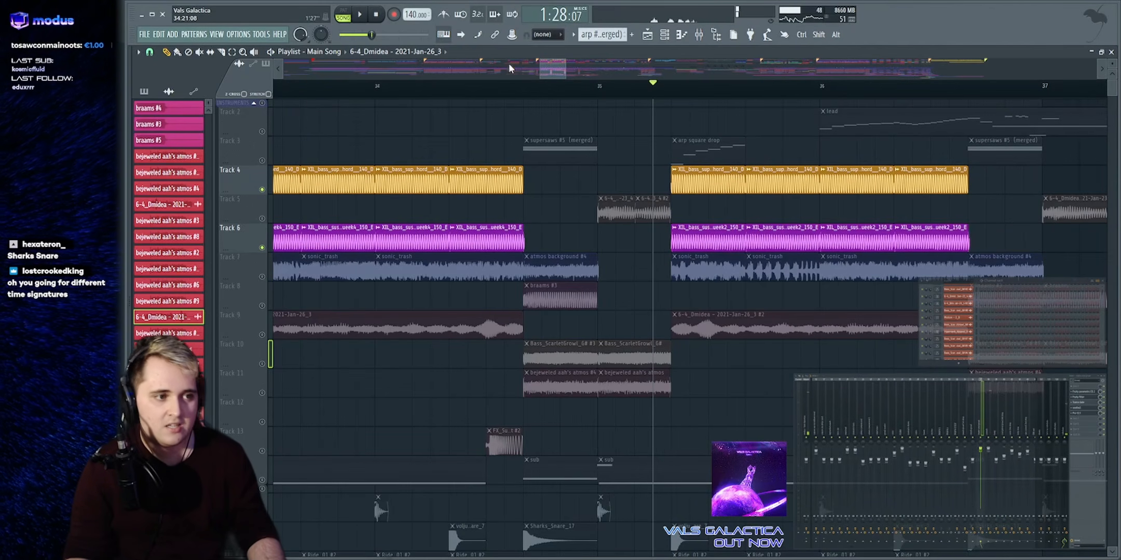
pyautogui.press('space')
pyautogui.press('space')
# Audition Track 3's arp square drop clip soloed, unsolo it, and play the full arrangement into bar 36
pyautogui.rightClick(262, 160)
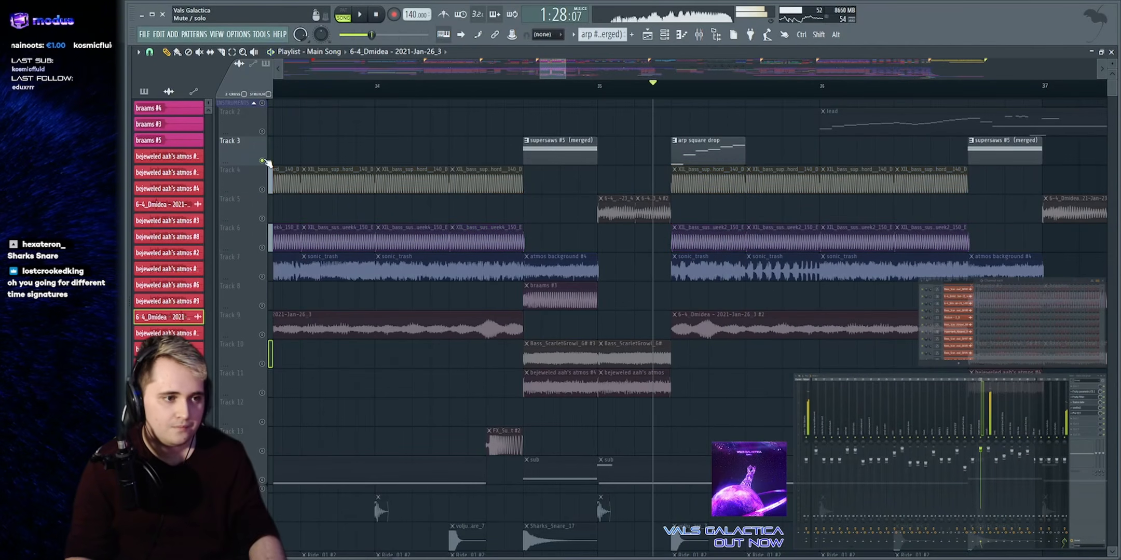
pyautogui.press('space')
pyautogui.rightClick(262, 161)
pyautogui.press('space')
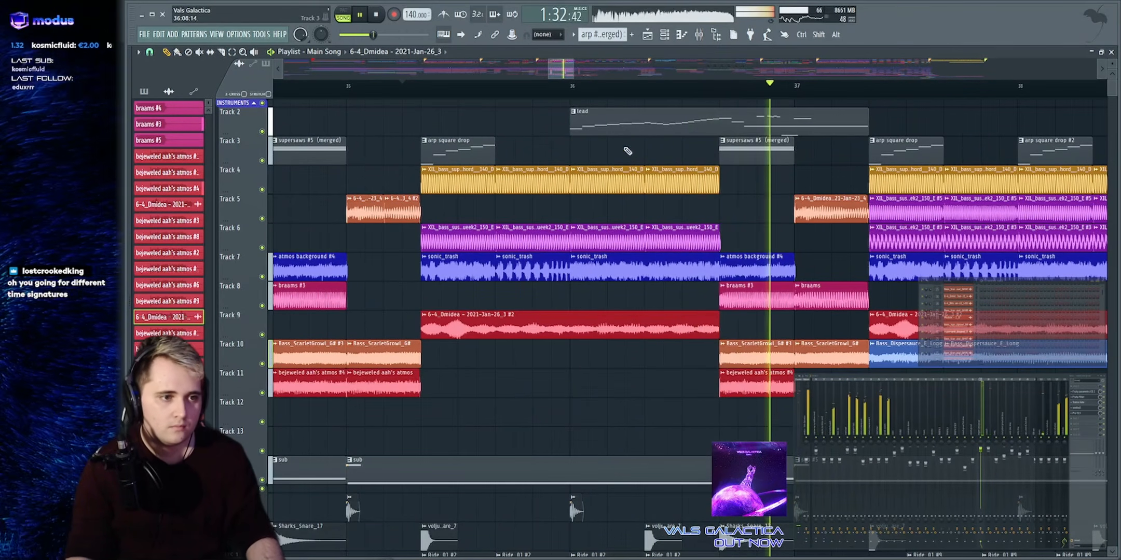
pyautogui.press('space')
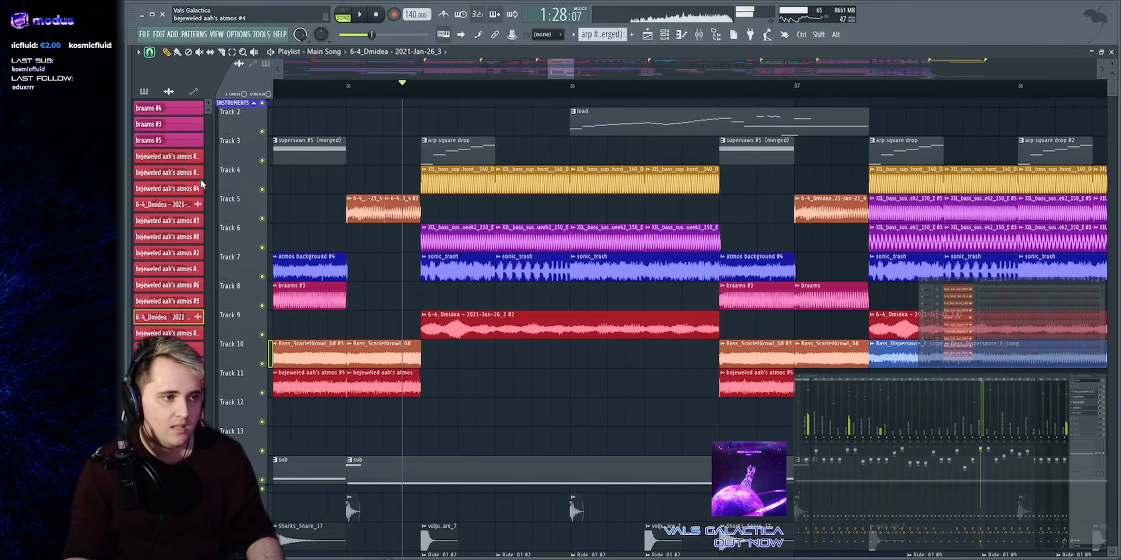
# Open the lead clip's notes in the piano roll, play the pattern by itself, and return to the playlist
pyautogui.doubleClick(576, 114)
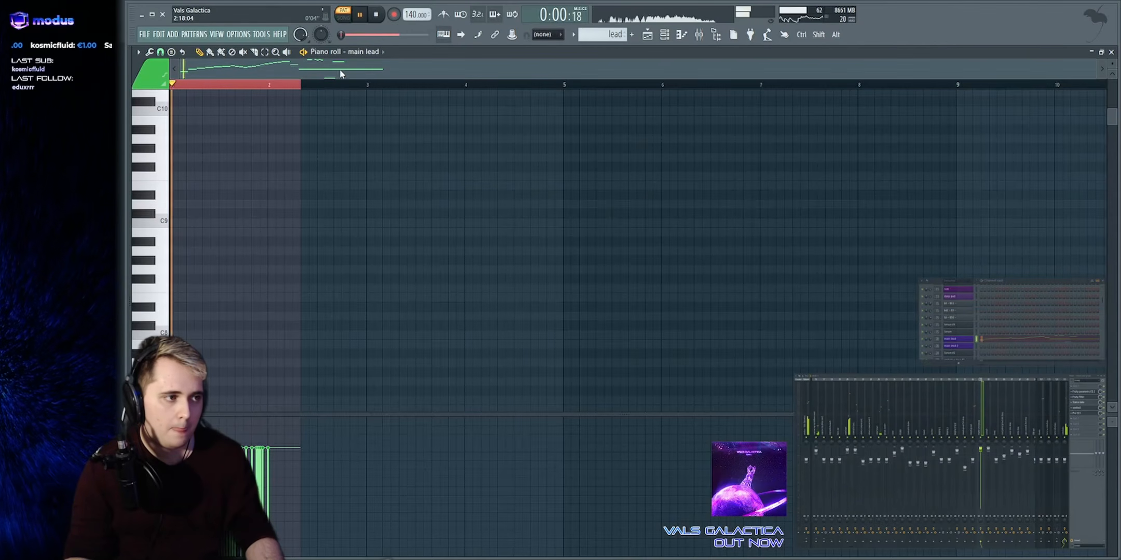
pyautogui.scroll(4, 341, 74)
pyautogui.press('space')
pyautogui.click(647, 34)
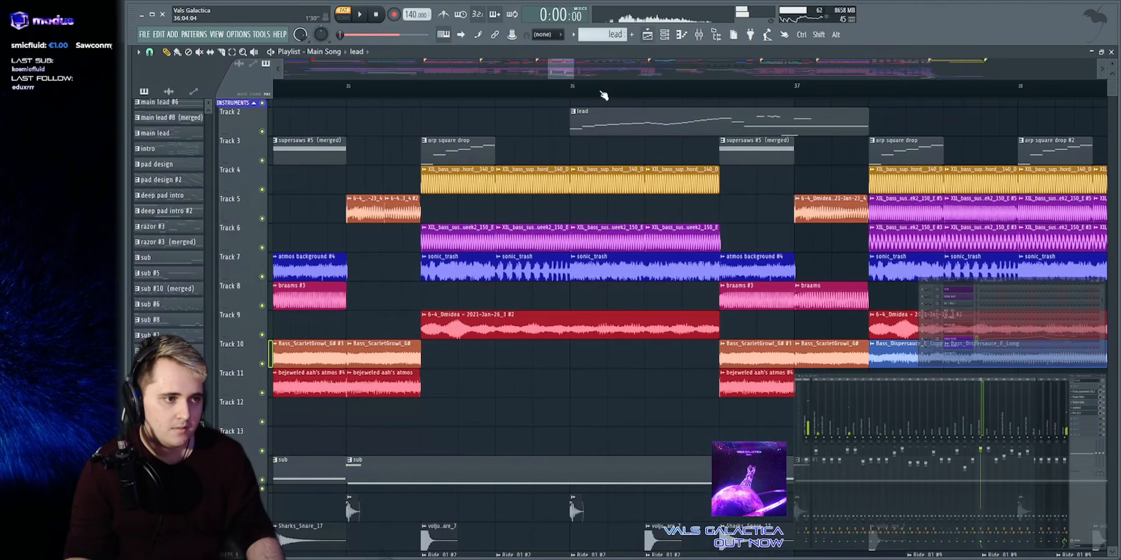
pyautogui.doubleClick(650, 121)
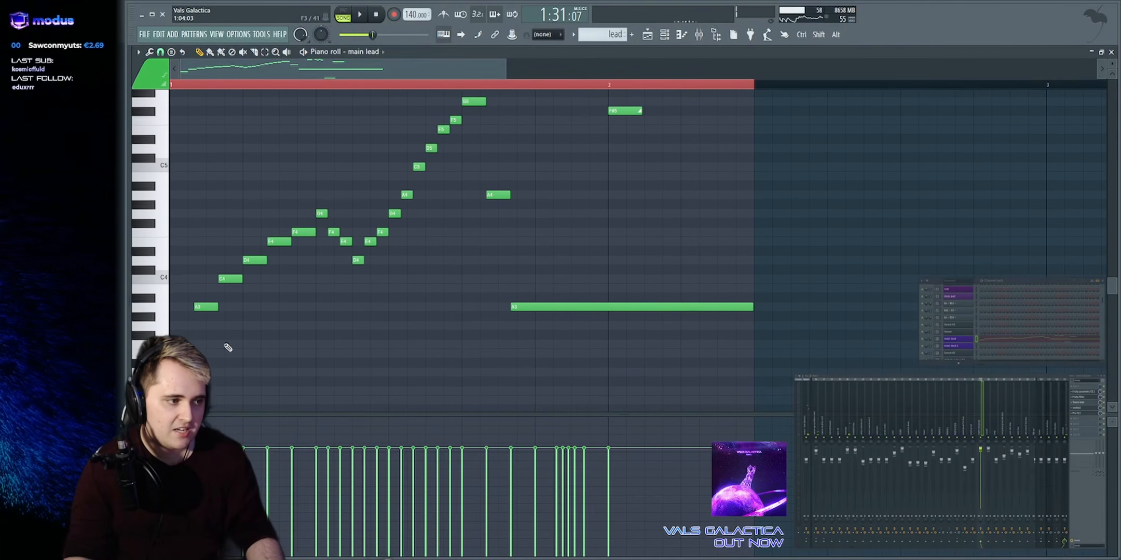
pyautogui.click(344, 19)
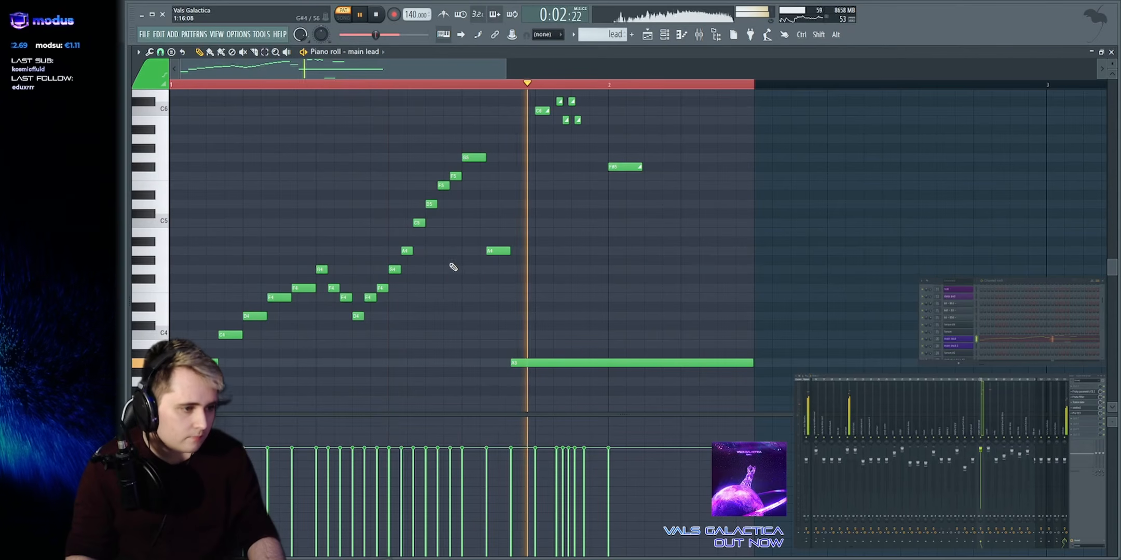
pyautogui.scroll(1, 548, 204)
pyautogui.press('space')
pyautogui.scroll(-1, 427, 72)
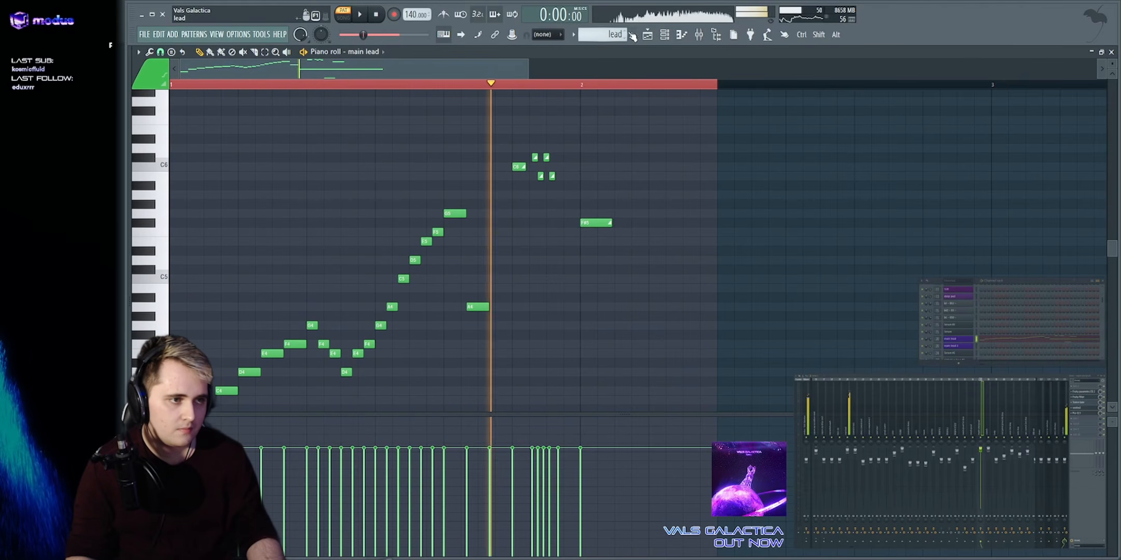
pyautogui.click(649, 34)
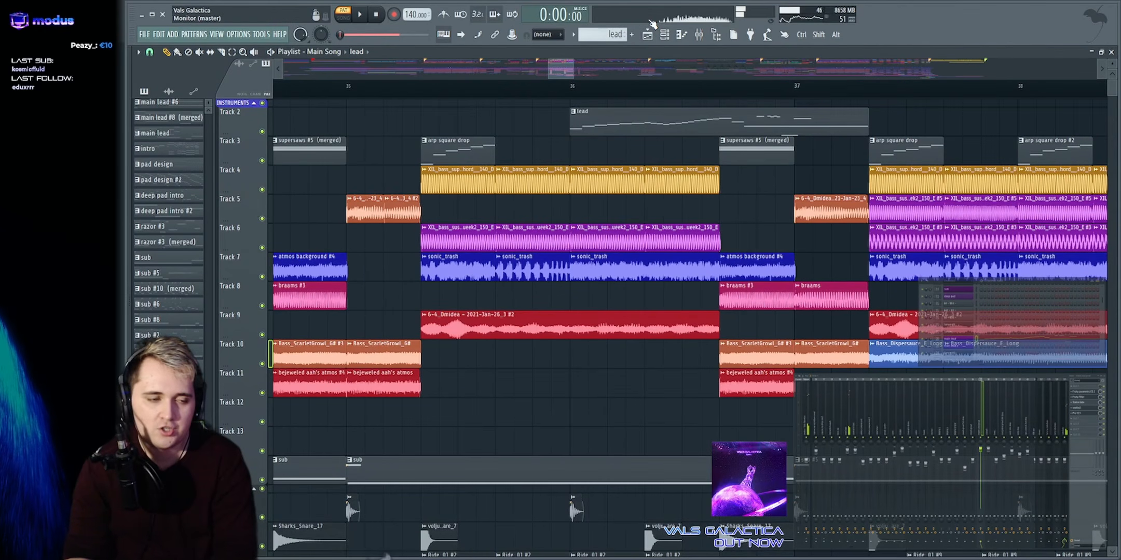
# Play the full arrangement from partway through bar 35, through the lead phrase and into bar 37
pyautogui.click(415, 90)
pyautogui.press('space')
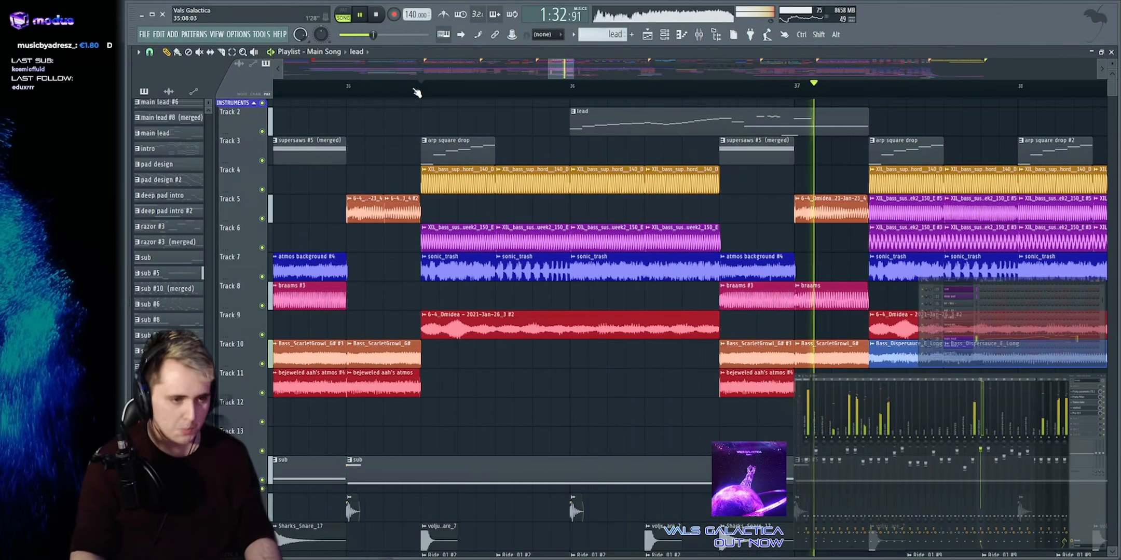
pyautogui.press('space')
# Audition the 1st Drop with Track 2's lead muted, jump to just before bar 37, and unmute the track to compare
pyautogui.scroll(-2, 562, 61)
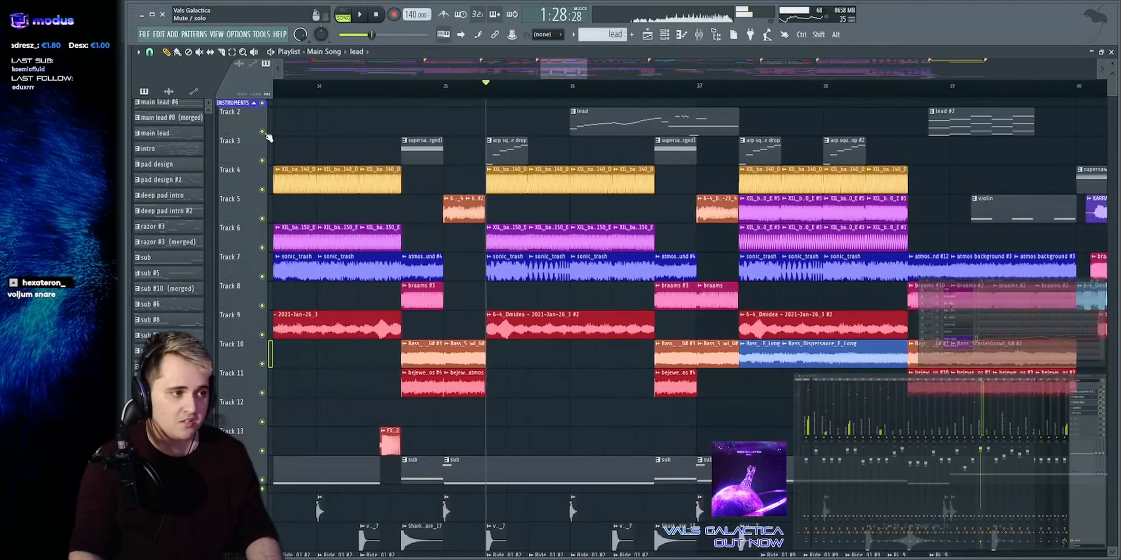
pyautogui.scroll(-3, 537, 76)
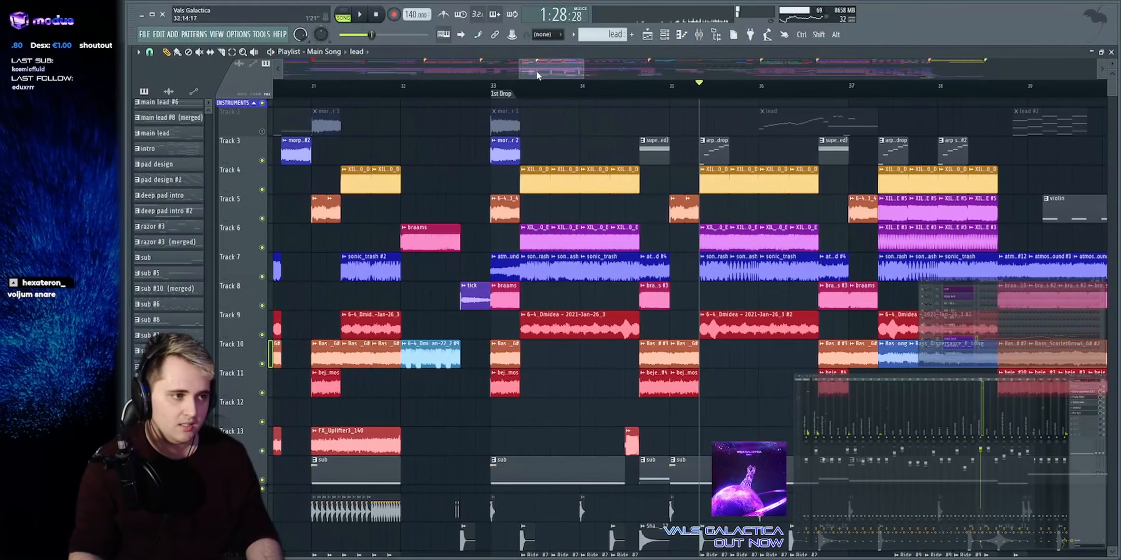
pyautogui.press('space')
pyautogui.scroll(2, 574, 70)
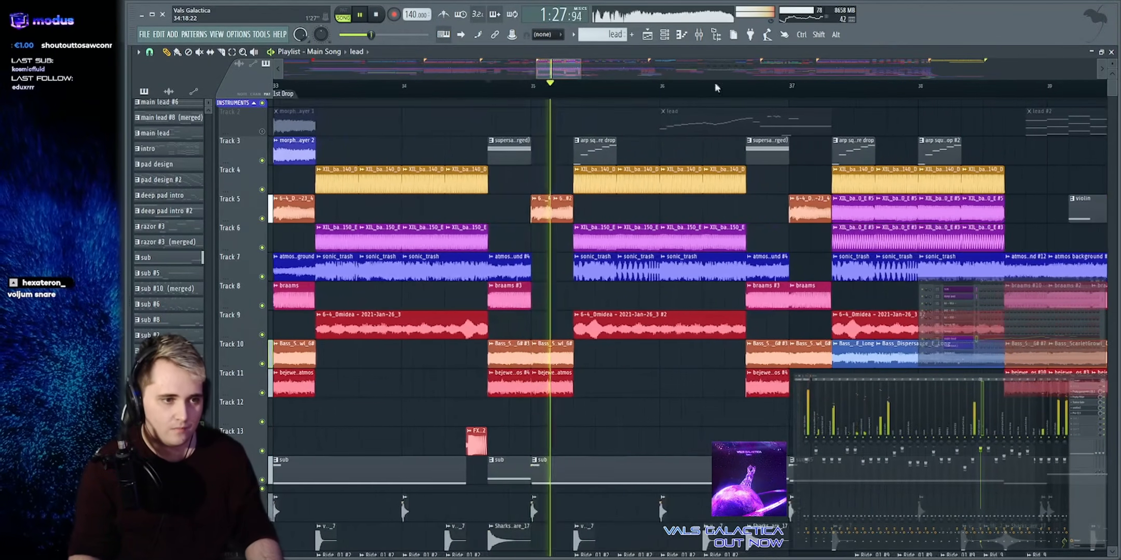
pyautogui.click(749, 87)
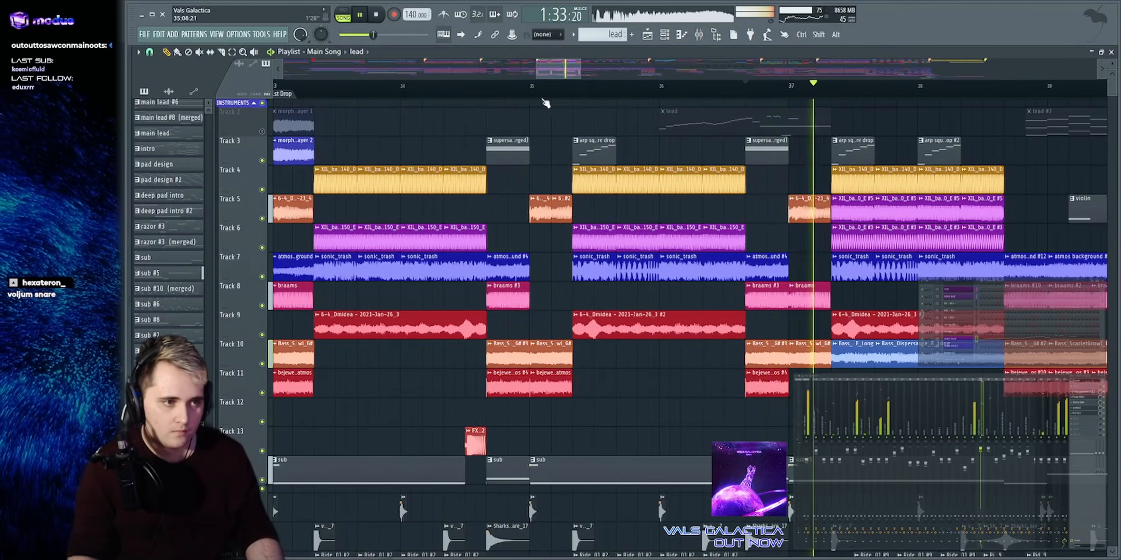
pyautogui.press('space')
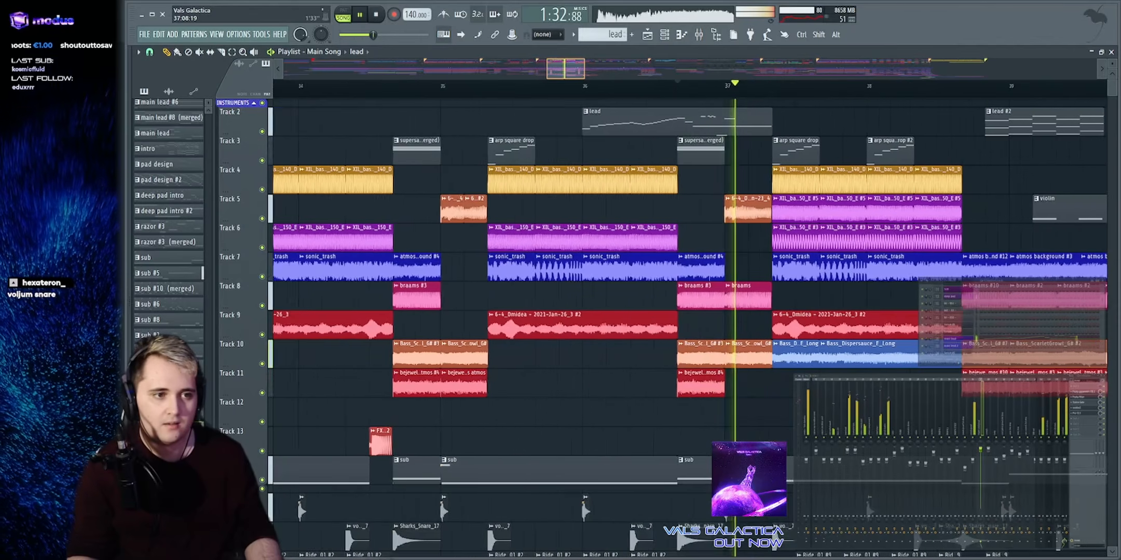
# Highlight bars 37 and 38 on the timeline and play the section with the layered bass clips
pyautogui.scroll(2, 716, 65)
pyautogui.scroll(-1, 710, 66)
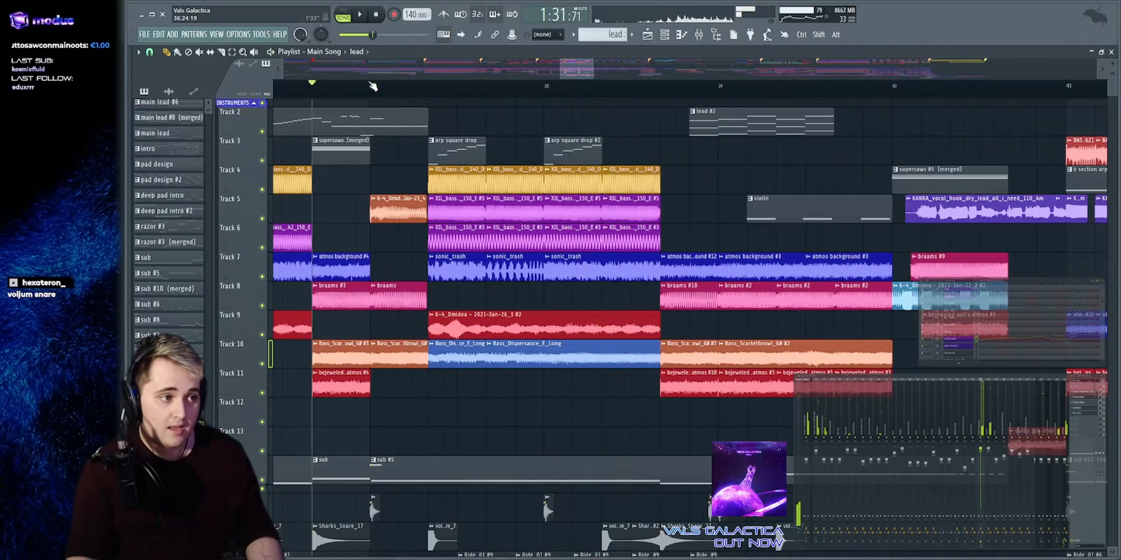
pyautogui.moveTo(371, 85); pyautogui.dragTo(677, 117)
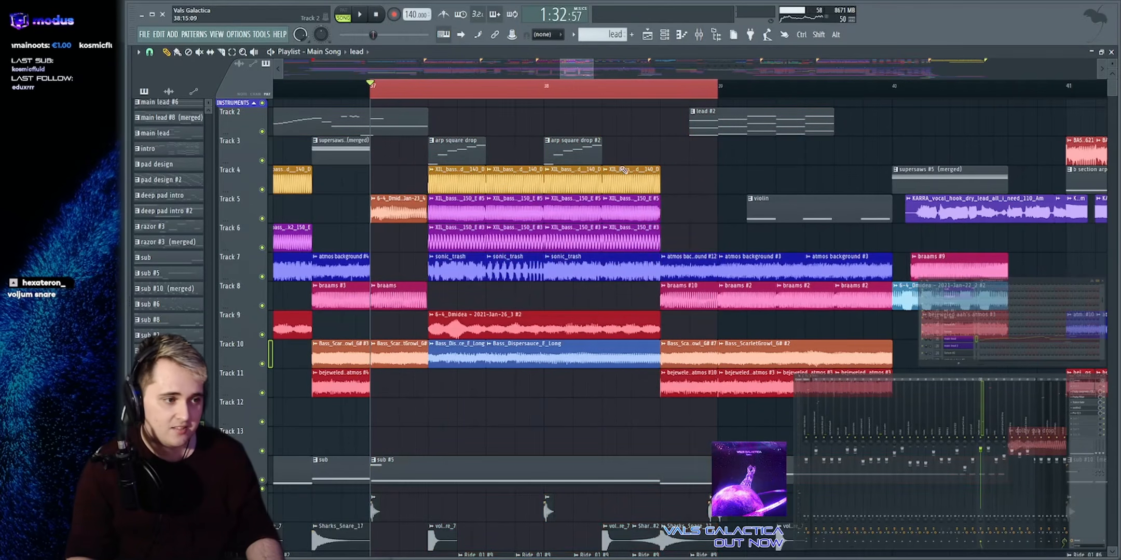
pyautogui.scroll(-5, 624, 169)
pyautogui.press('space')
pyautogui.scroll(5, 406, 293)
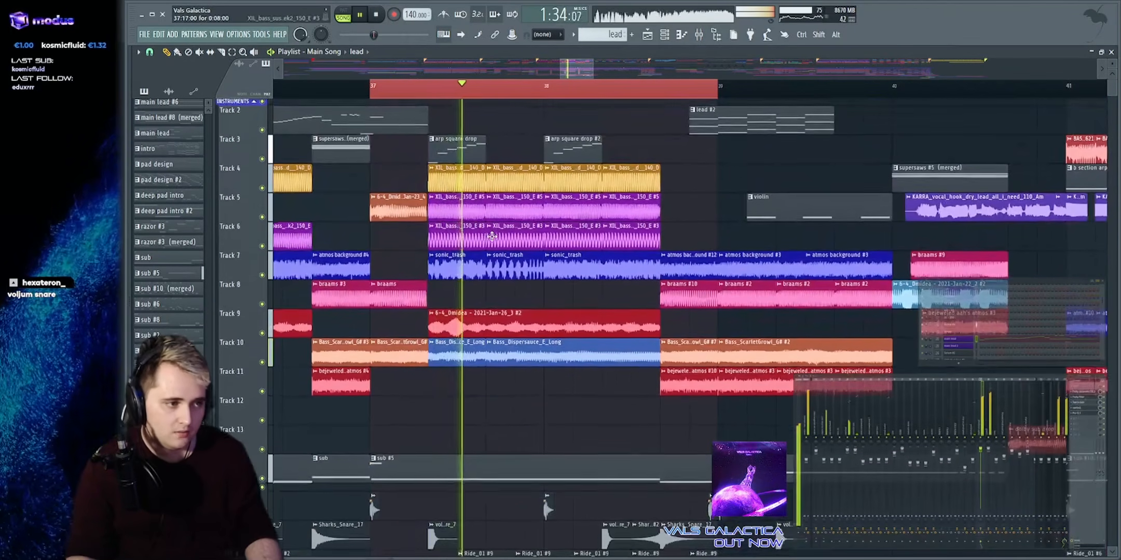
# Play from the first XIL bass clips of the 1st Drop, clear the highlight, and play bars 37 to 39
pyautogui.moveTo(577, 69)
pyautogui.mouseDown()
pyautogui.moveTo(580, 82)
pyautogui.moveTo(562, 77)
pyautogui.mouseUp()
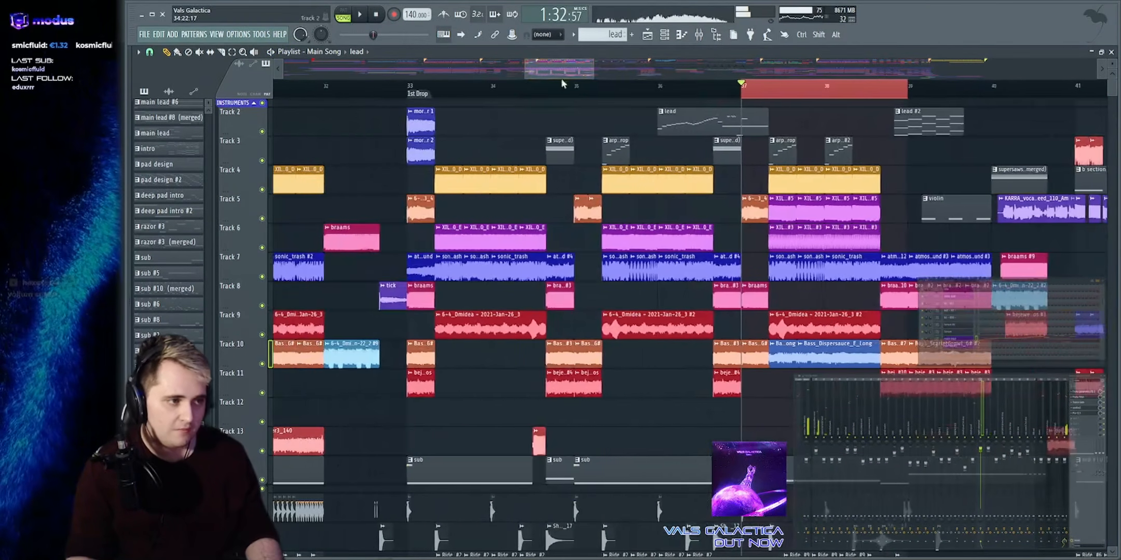
pyautogui.click(440, 85)
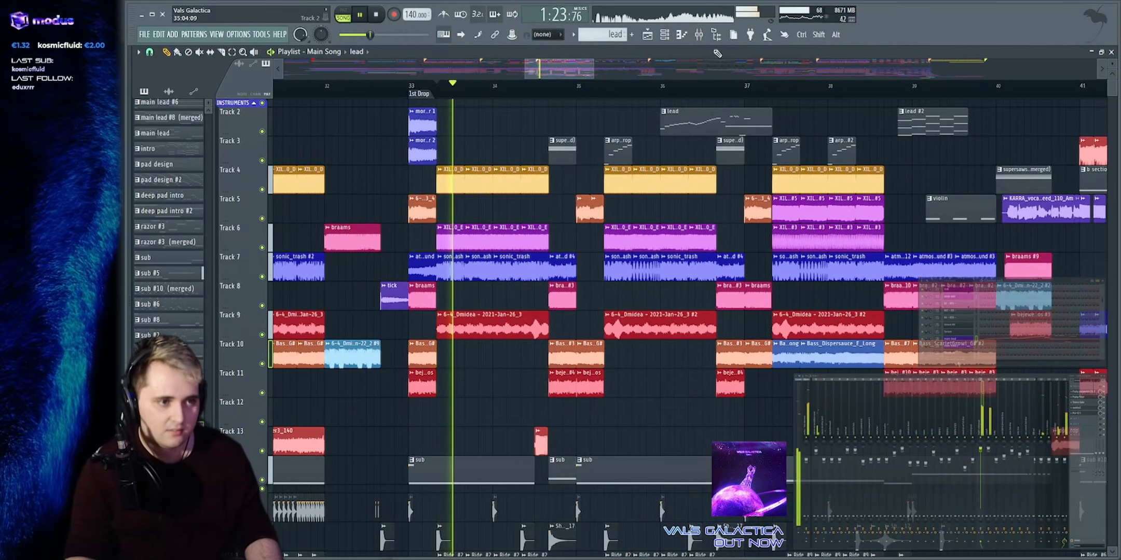
pyautogui.click(746, 88)
pyautogui.press('space')
pyautogui.scroll(4, 731, 73)
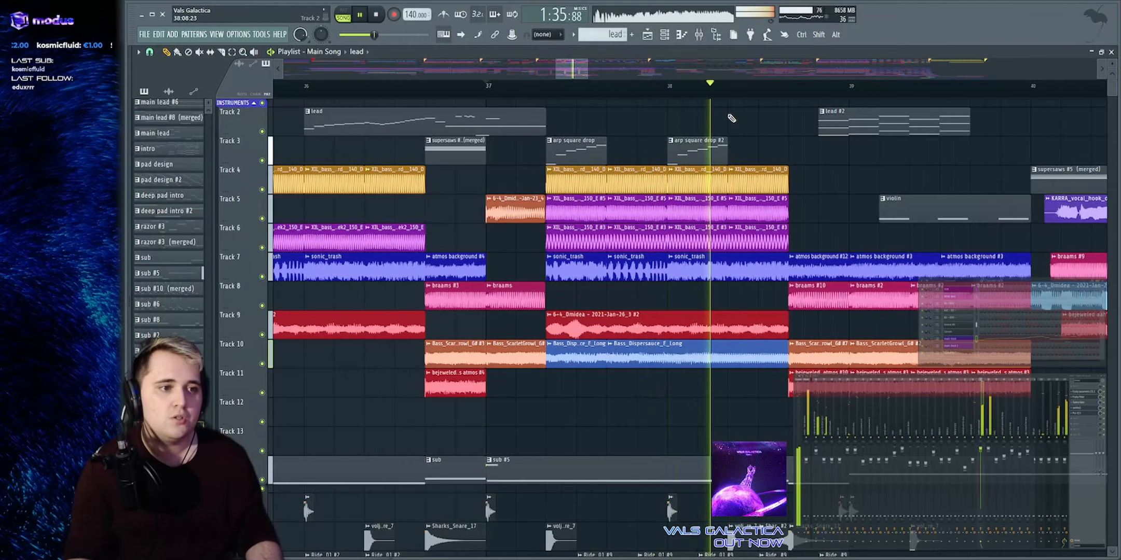
pyautogui.scroll(-5, 745, 97)
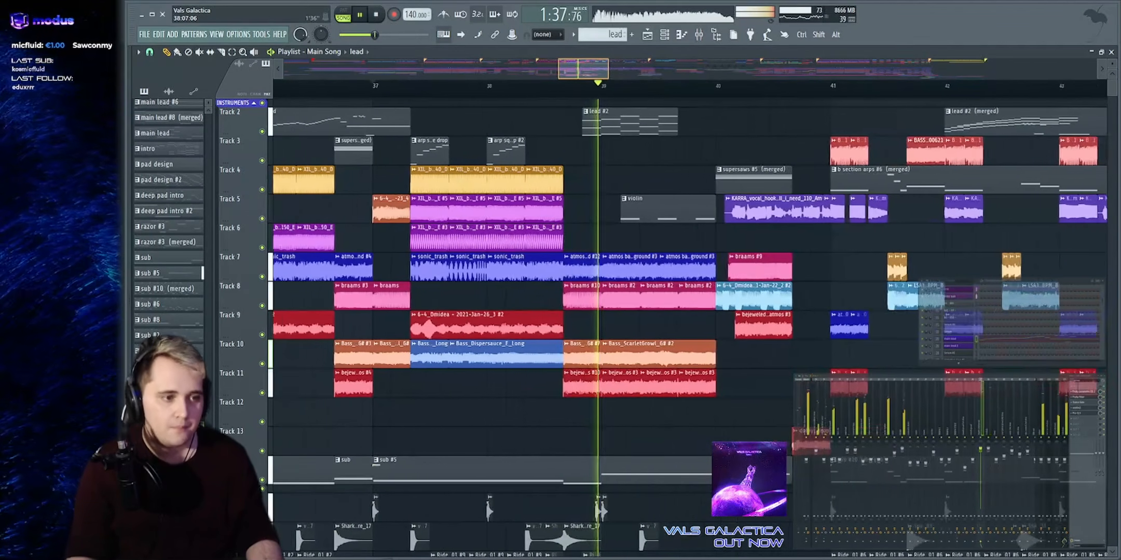
pyautogui.scroll(-4, 745, 96)
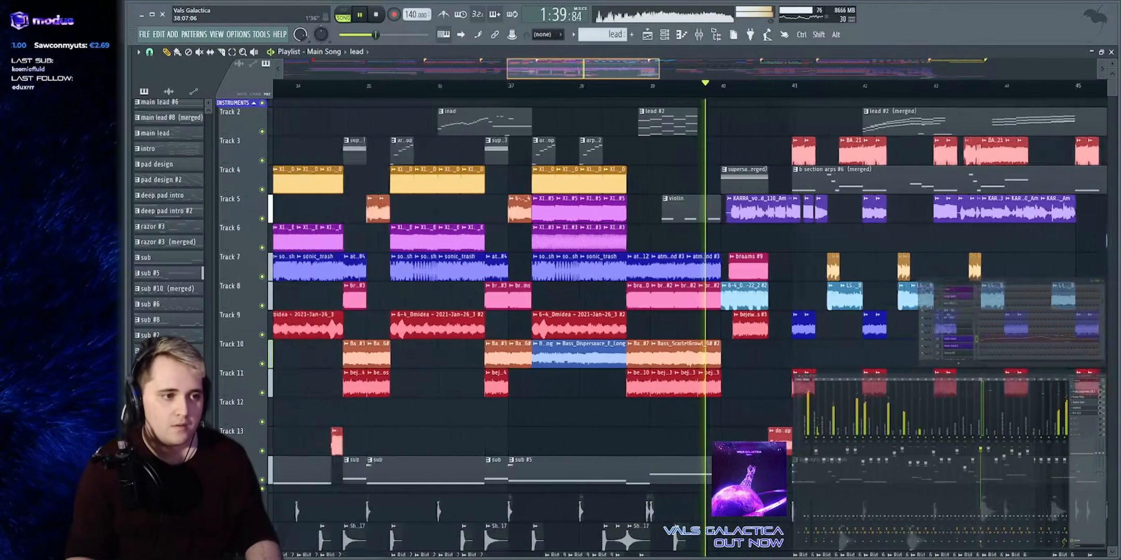
pyautogui.press('space')
# Play the 1st Drop from the start of its first XIL bass clips
pyautogui.scroll(6, 533, 143)
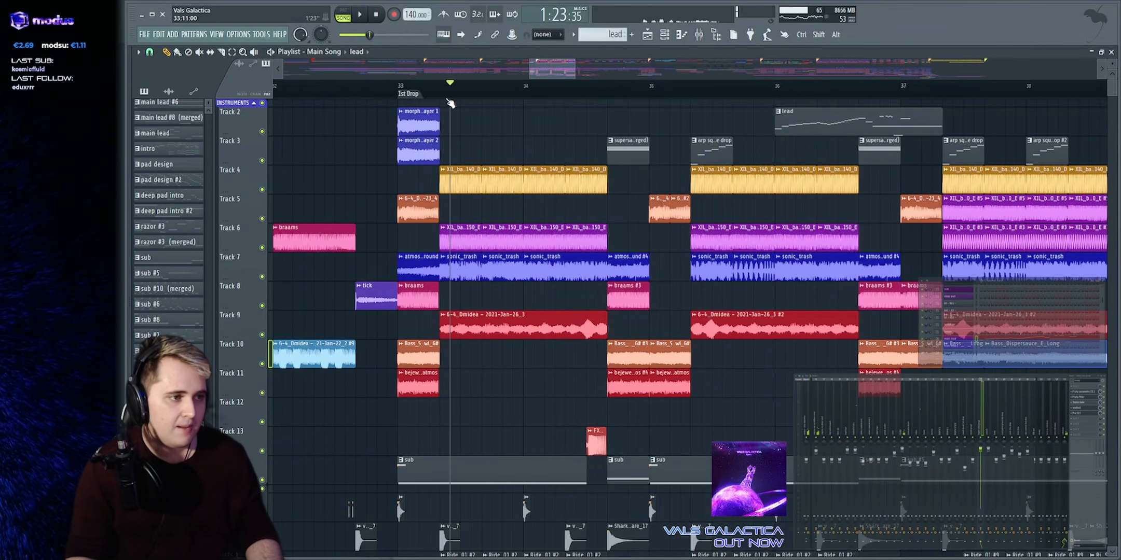
pyautogui.press('space')
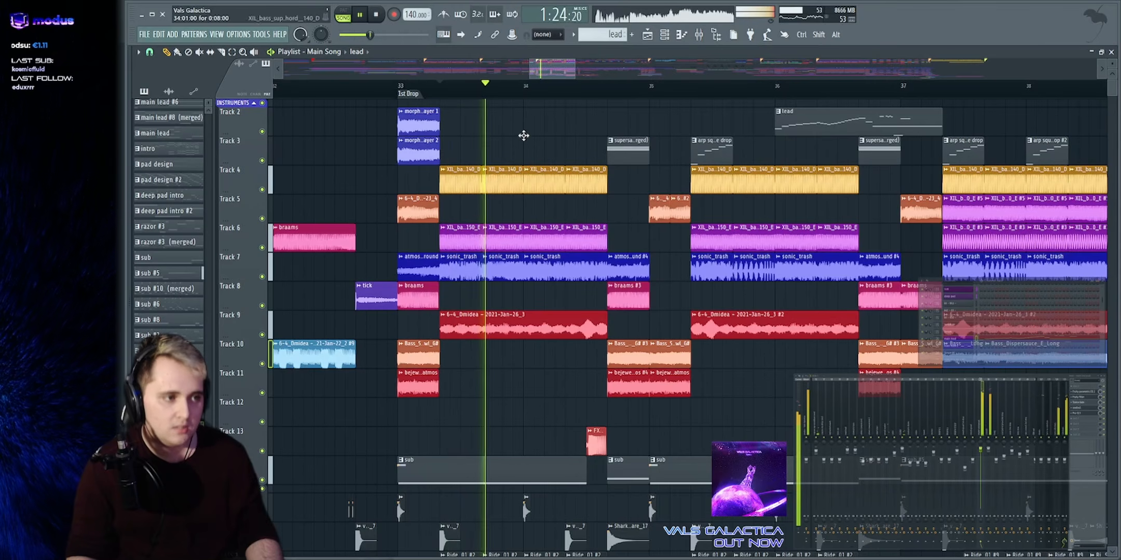
pyautogui.scroll(3, 520, 91)
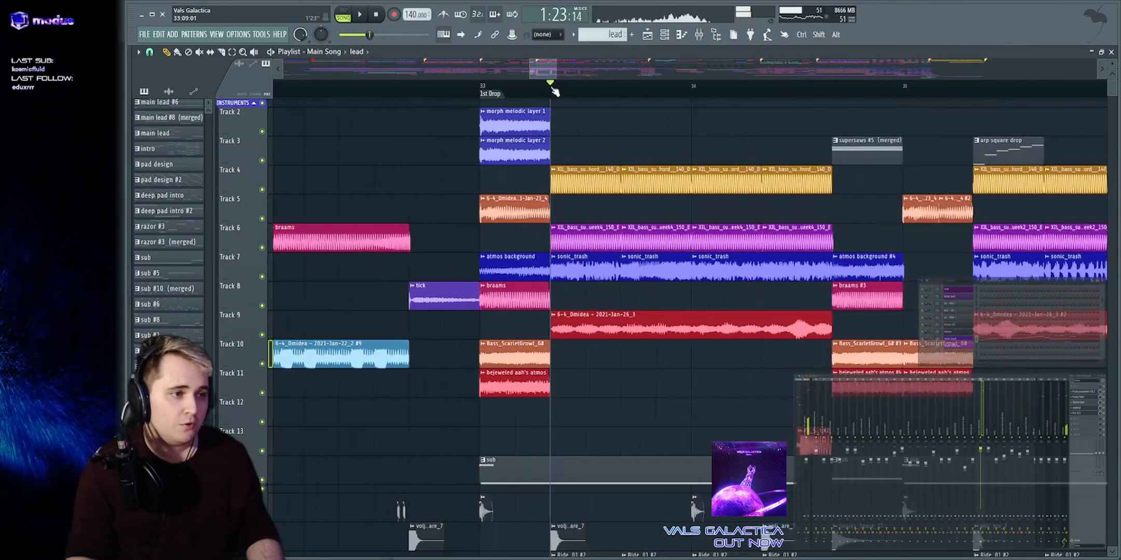
# Highlight the time range of the first XIL bass clip after the 1st Drop marker, play it, and clear the highlight
pyautogui.moveTo(551, 93); pyautogui.dragTo(619, 98)
pyautogui.press('space')
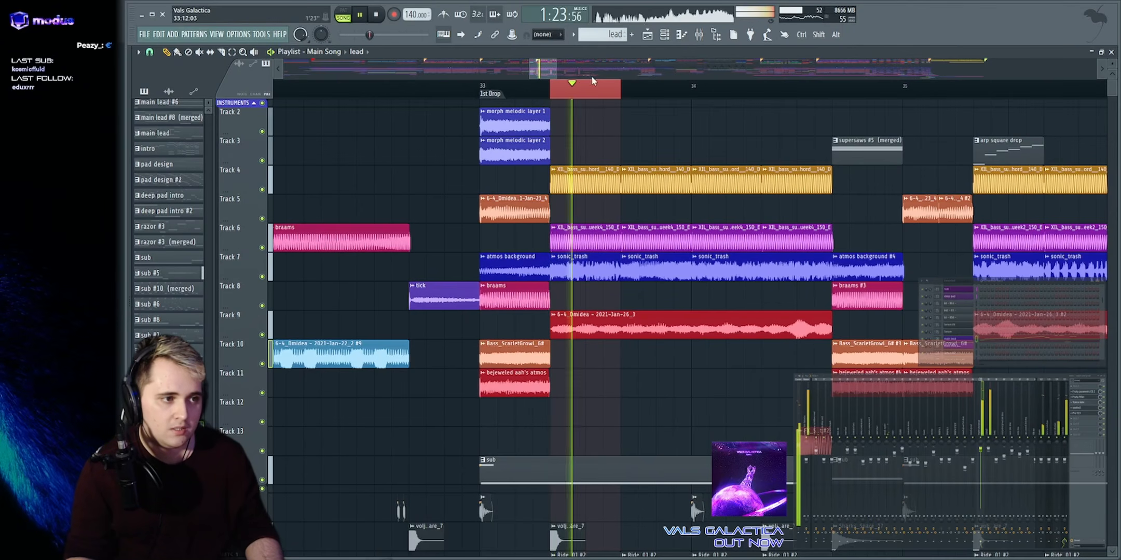
pyautogui.keyDown('ctrl'); pyautogui.moveTo(555, 85); pyautogui.dragTo(620, 90); pyautogui.keyUp('ctrl')
pyautogui.hotkey('ctrl', 'd')
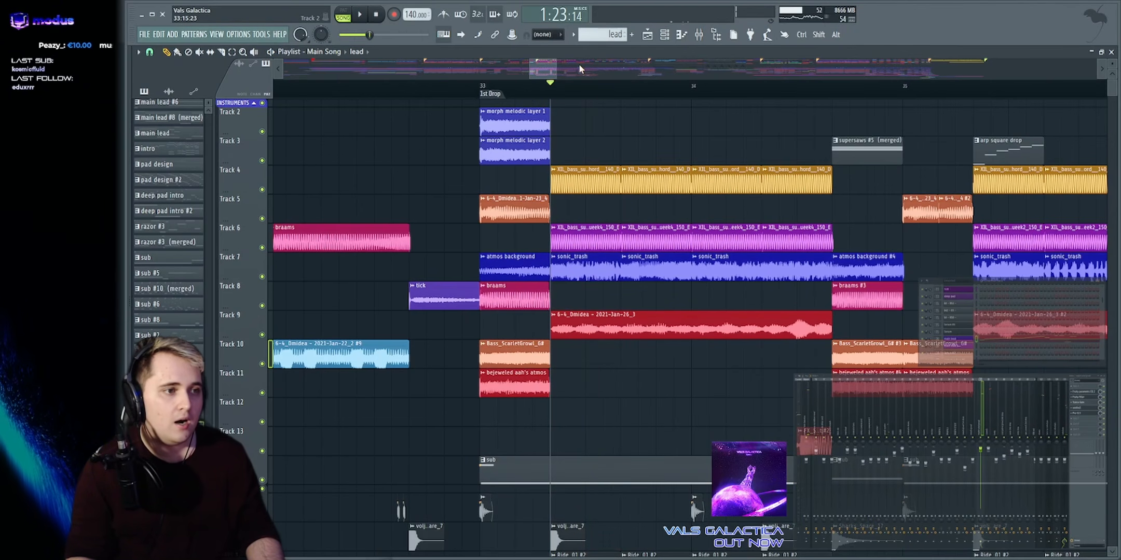
# Play the drop from the arp square drop clip at bar 37, and resume playback just before bar 40
pyautogui.moveTo(548, 69); pyautogui.dragTo(571, 69)
pyautogui.scroll(3, 578, 69)
pyautogui.click(563, 85)
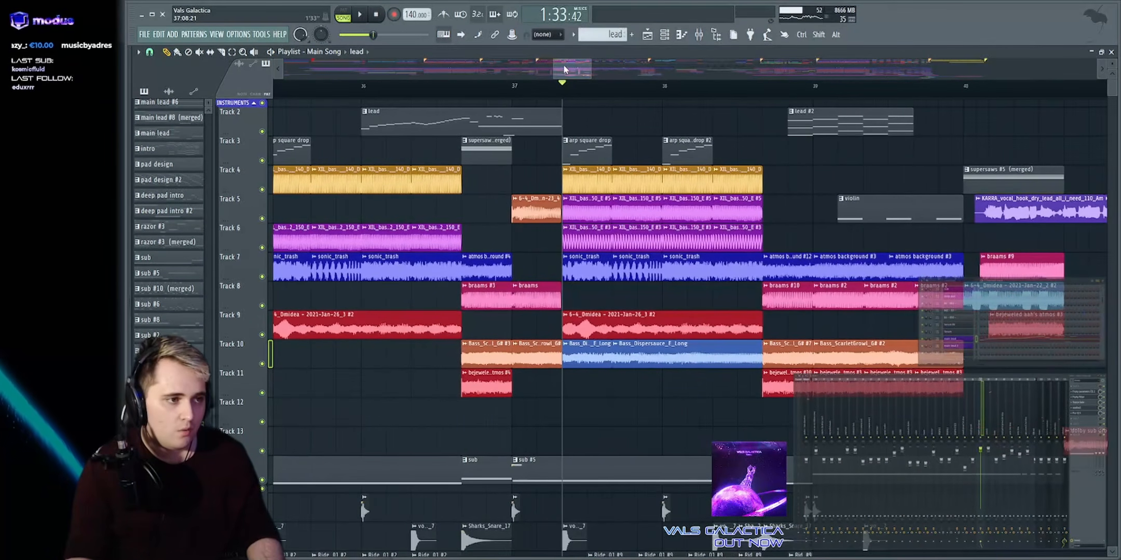
pyautogui.scroll(3, 564, 69)
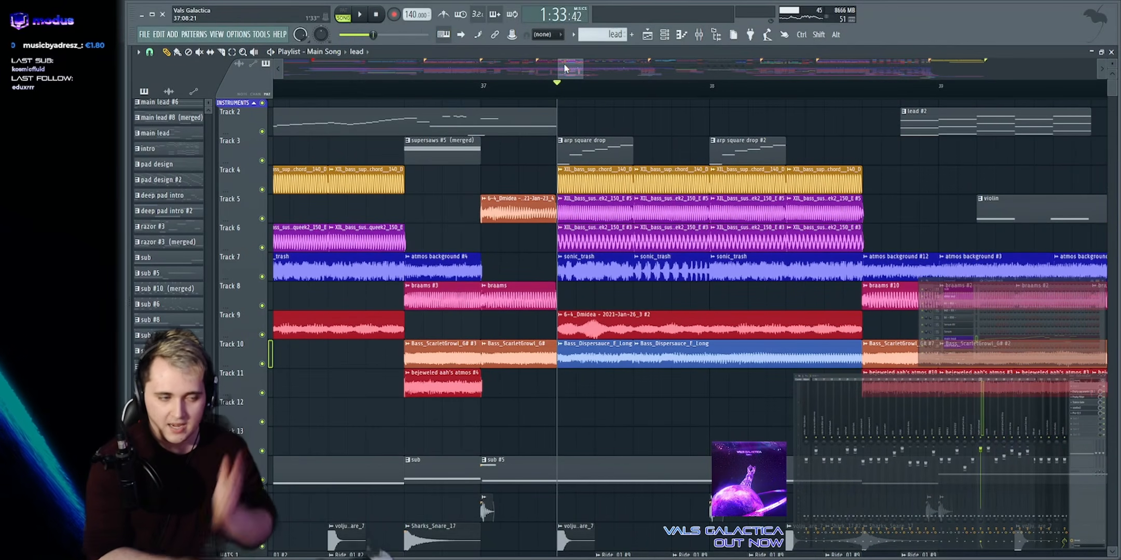
pyautogui.press('space')
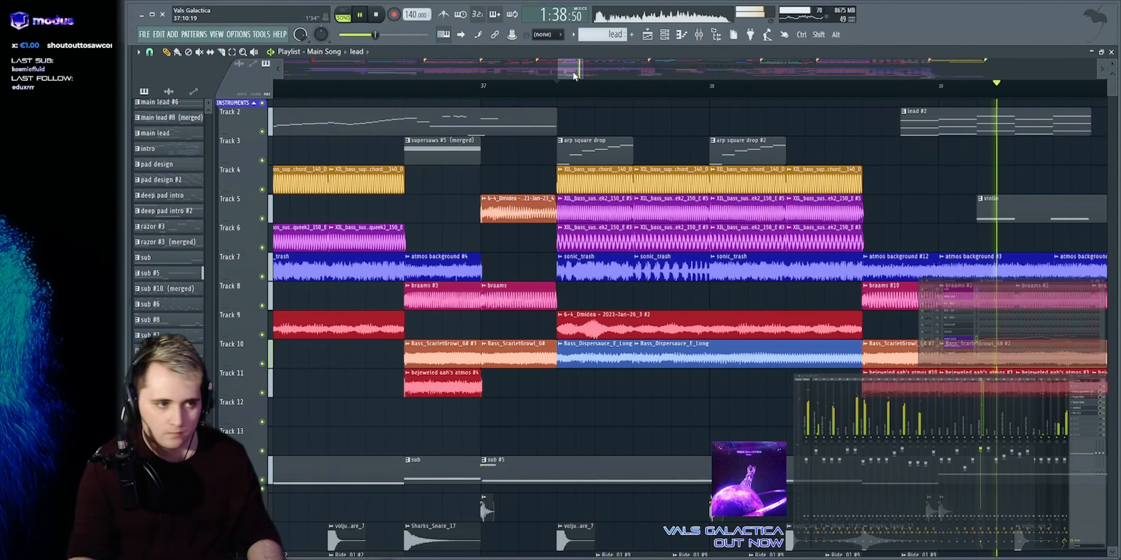
pyautogui.scroll(-2, 570, 72)
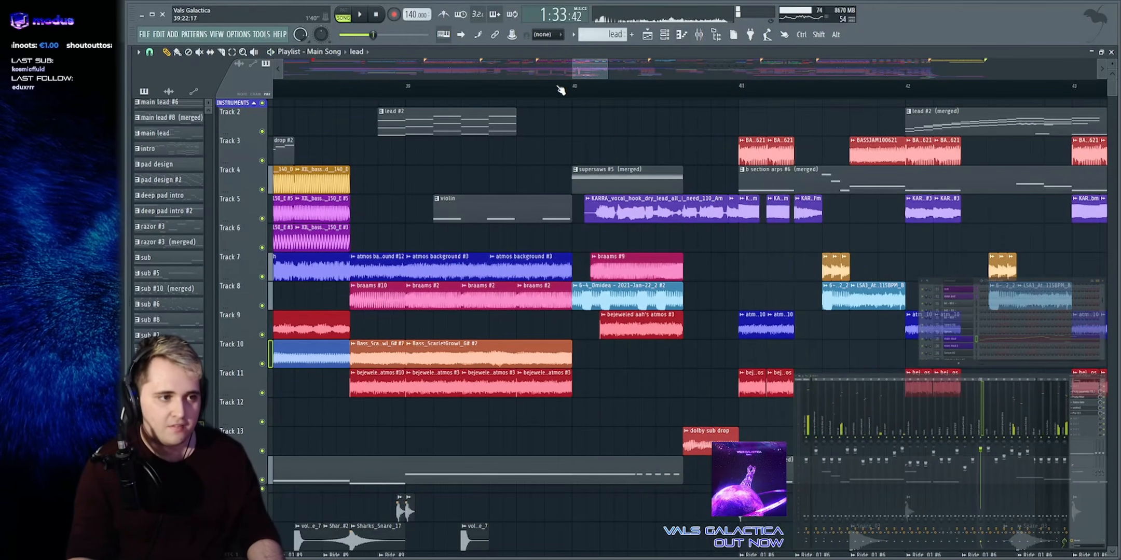
pyautogui.press('space')
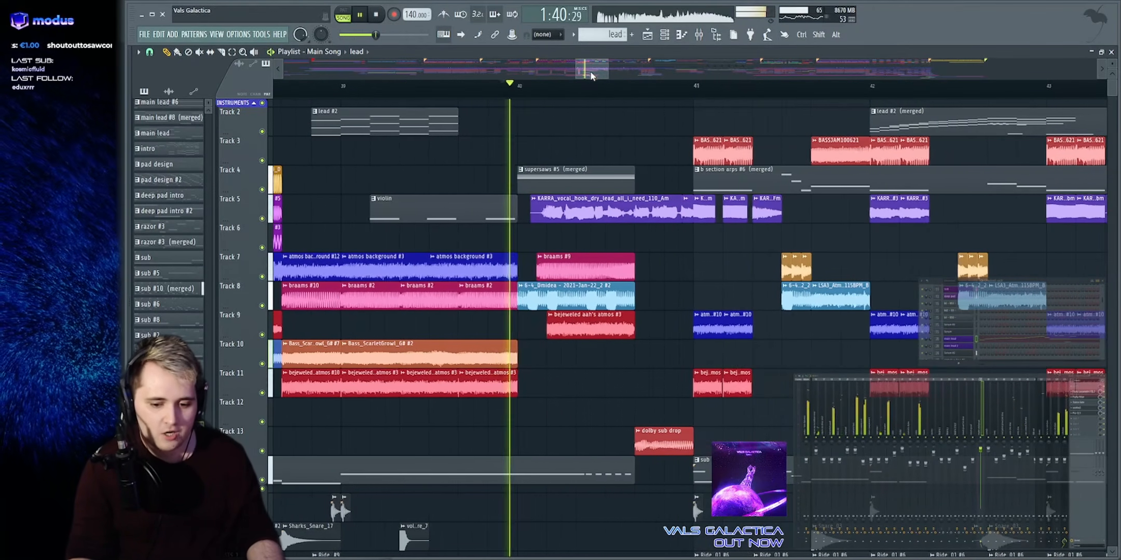
# Solo Track 5, play it from the start of the KARRA vocal hook clip after bar 40, and open that clip's channel settings
pyautogui.rightClick(262, 218)
pyautogui.click(532, 94)
pyautogui.doubleClick(605, 206)
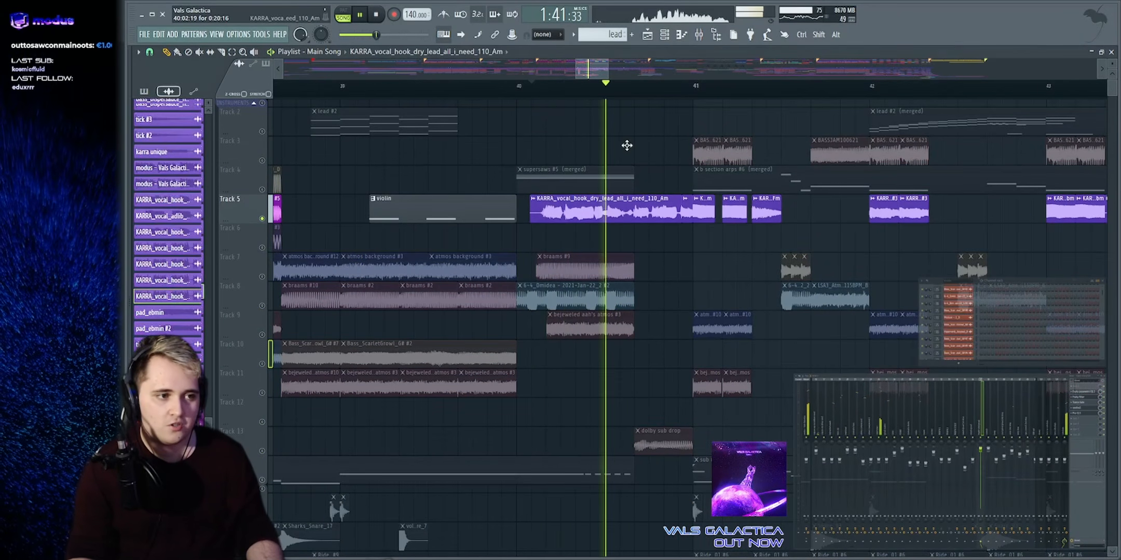
pyautogui.press('space')
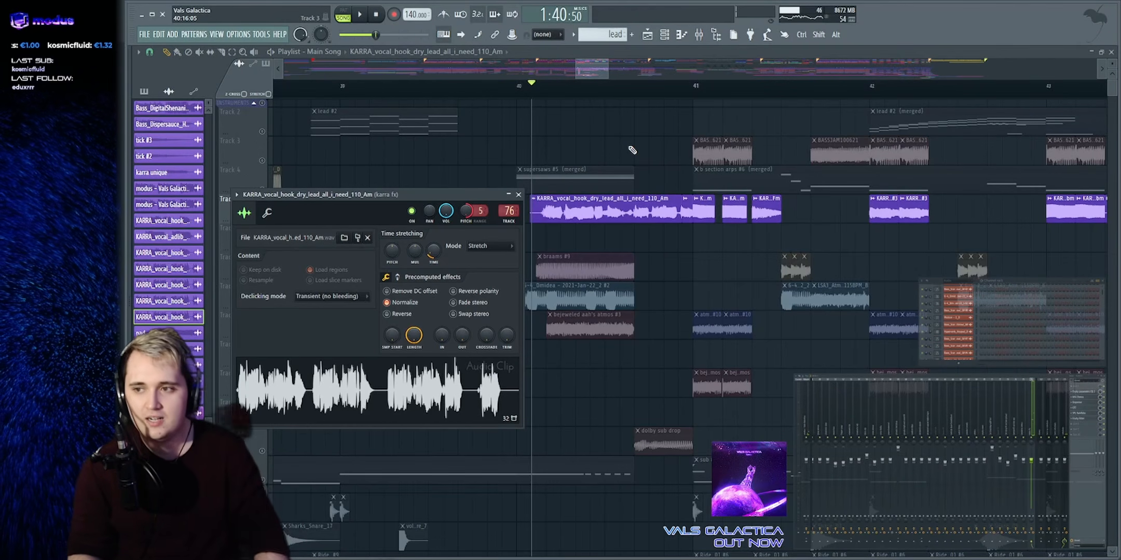
# Close the vocal's channel settings and play the soloed KARRA vocal hook into the chopped clips at bar 41
pyautogui.press('Escape')
pyautogui.press('space')
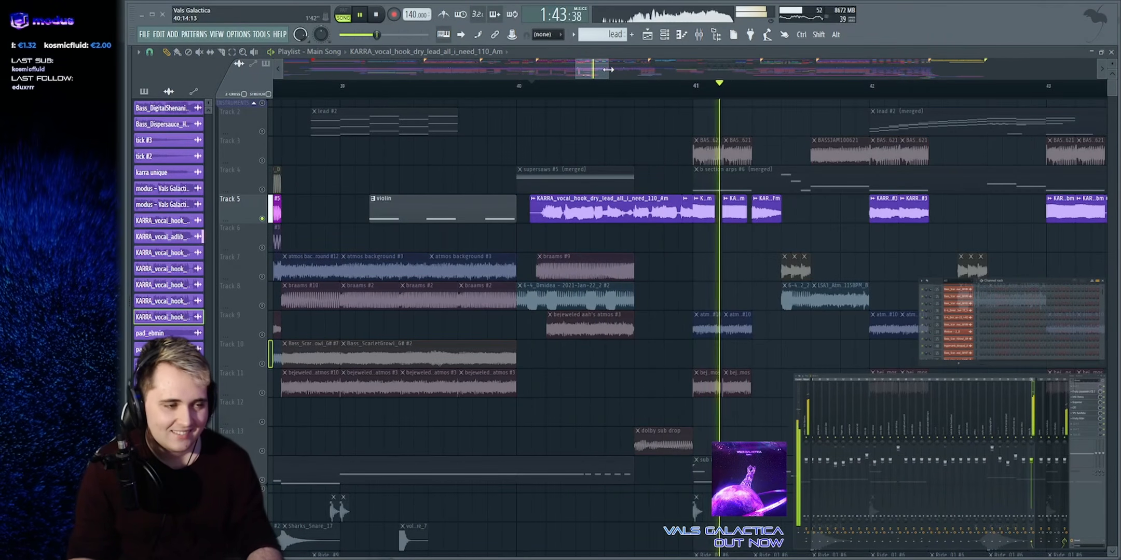
pyautogui.moveTo(605, 68); pyautogui.dragTo(608, 72)
pyautogui.press('space')
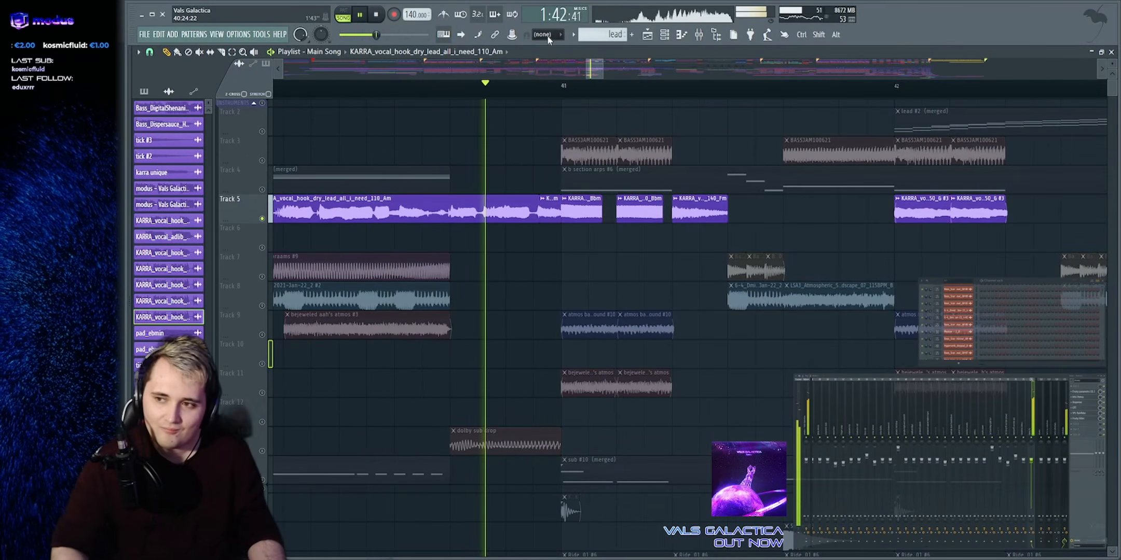
pyautogui.press('space')
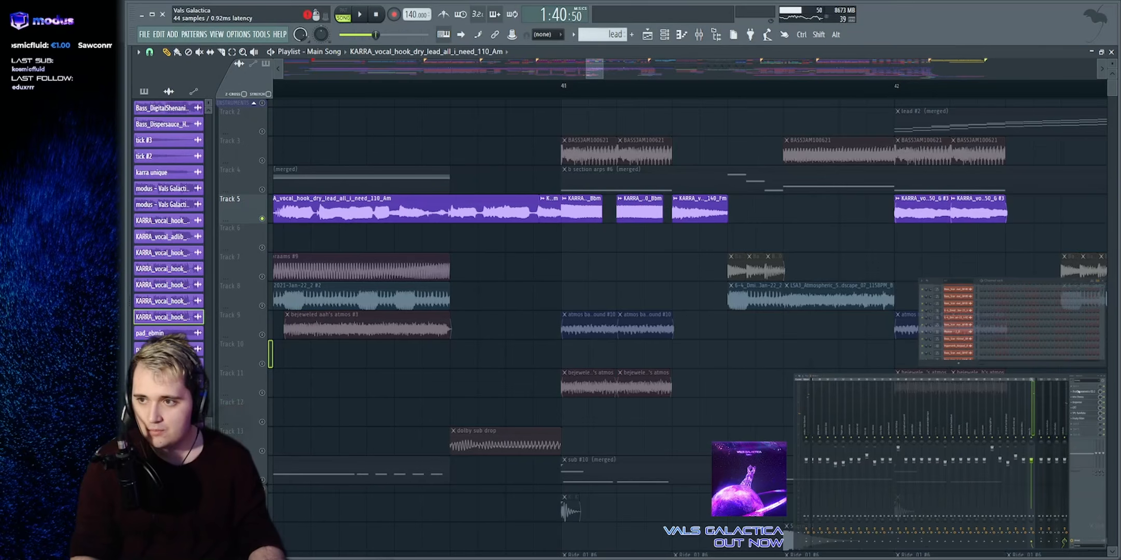
# Open Fruity parametric EQ 2 and kHs Chorus from the karra fx insert and arrange their windows to show the settings
pyautogui.click(1082, 392)
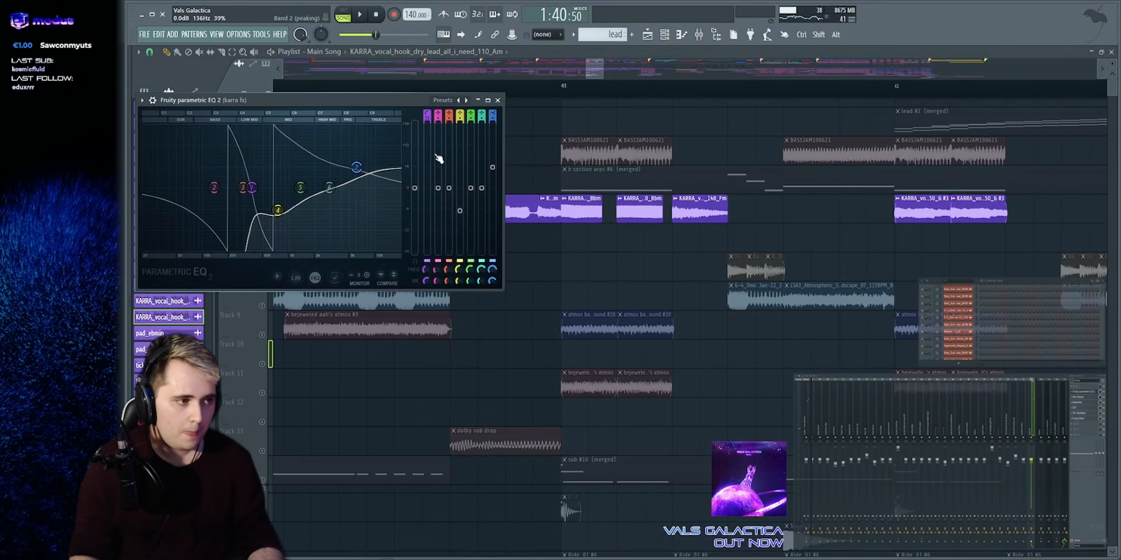
pyautogui.moveTo(342, 100); pyautogui.dragTo(704, 118)
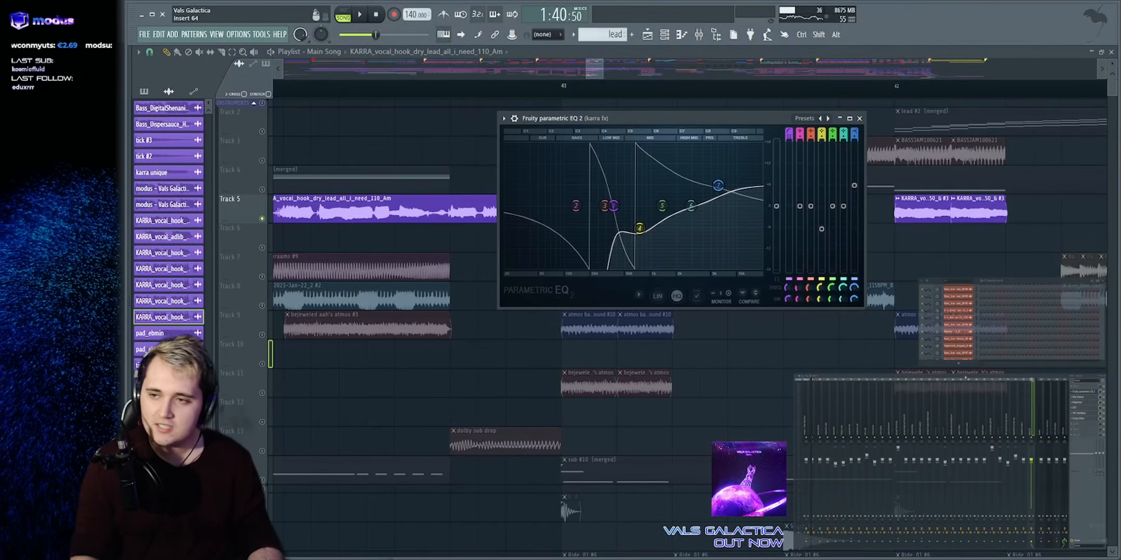
pyautogui.click(1082, 398)
pyautogui.moveTo(395, 119); pyautogui.dragTo(656, 139)
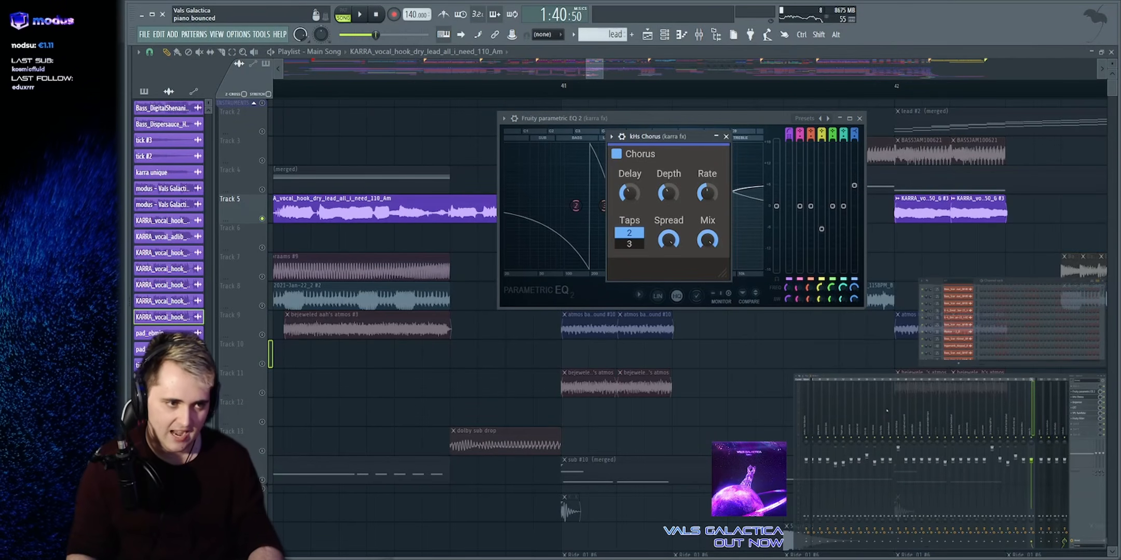
# Open the karra fx insert's Disperser, OTT and SPL TwinTube effects, and close all the plugin windows
pyautogui.click(1082, 403)
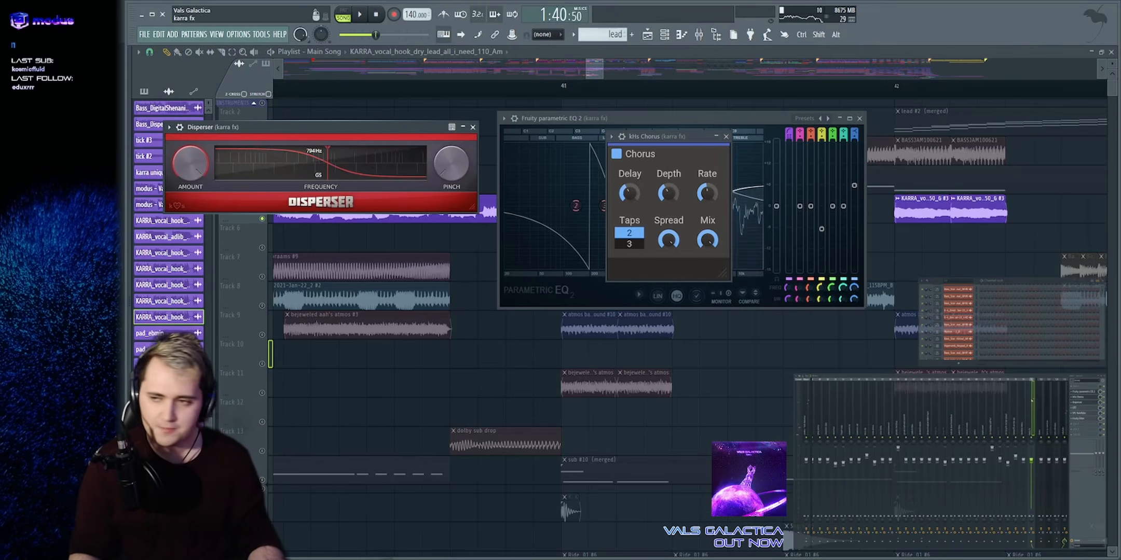
pyautogui.click(1082, 408)
pyautogui.click(1082, 414)
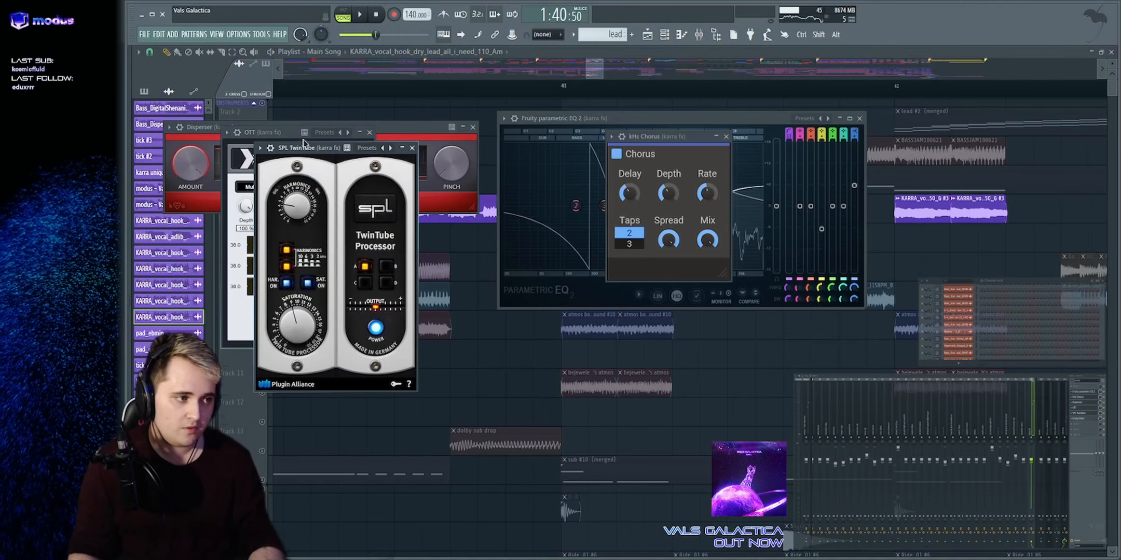
pyautogui.press('F12')
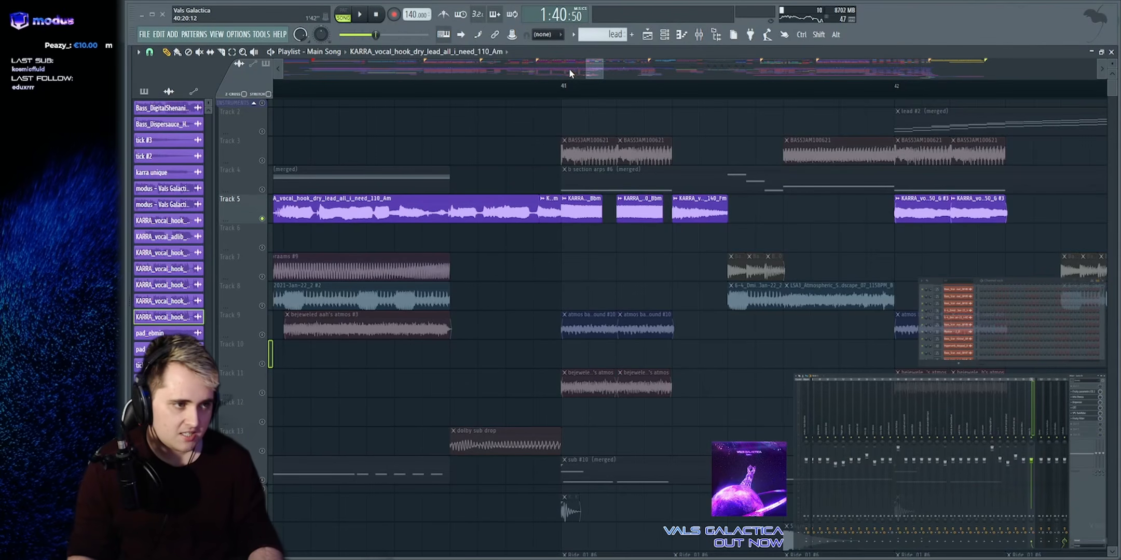
# Play the soloed KARRA vocal hook twice from the start of its clip
pyautogui.scroll(-1, 570, 74)
pyautogui.press('space')
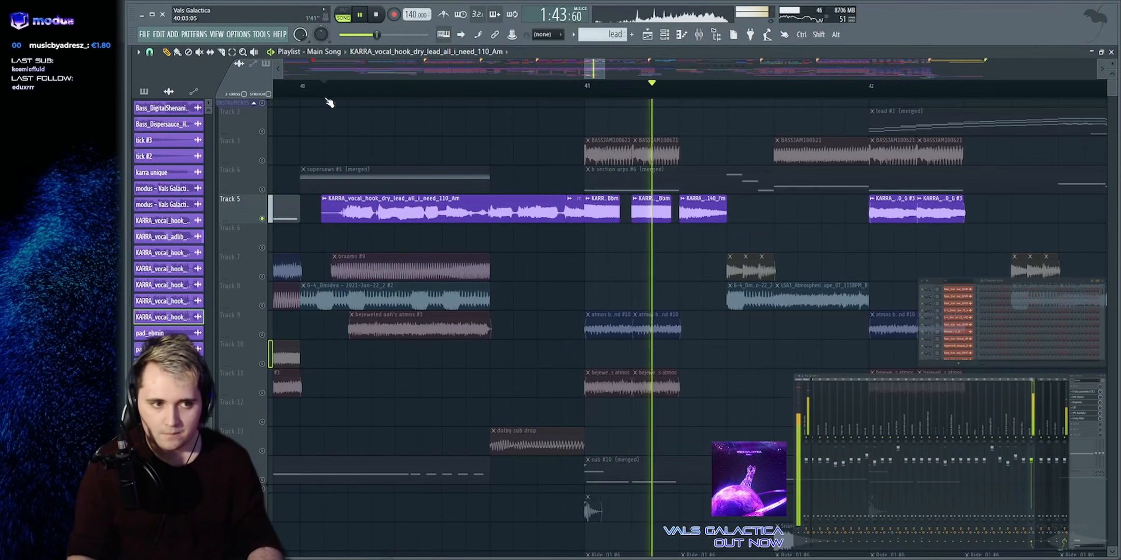
pyautogui.press('space')
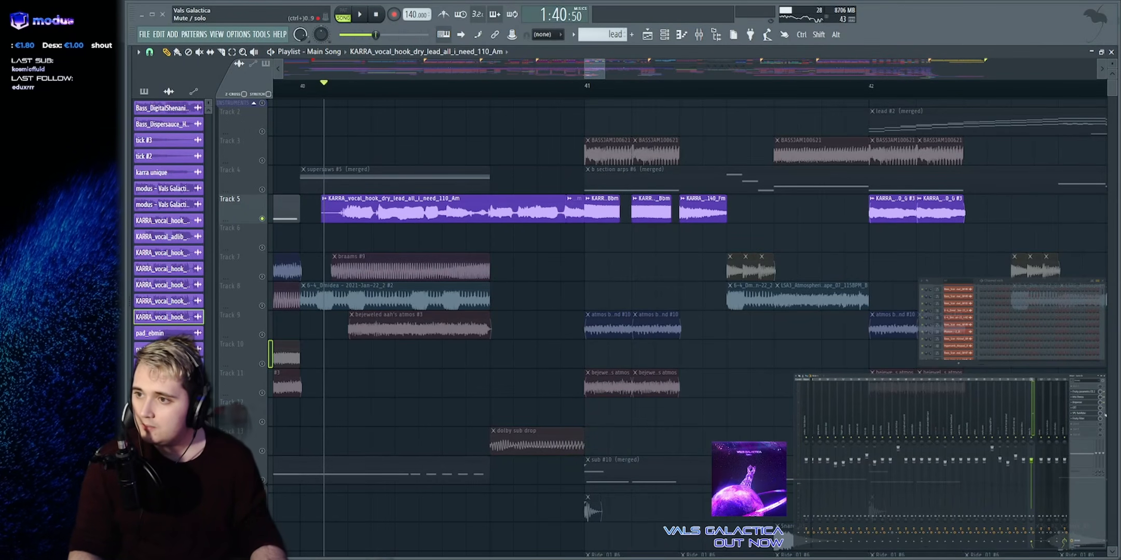
pyautogui.press('space')
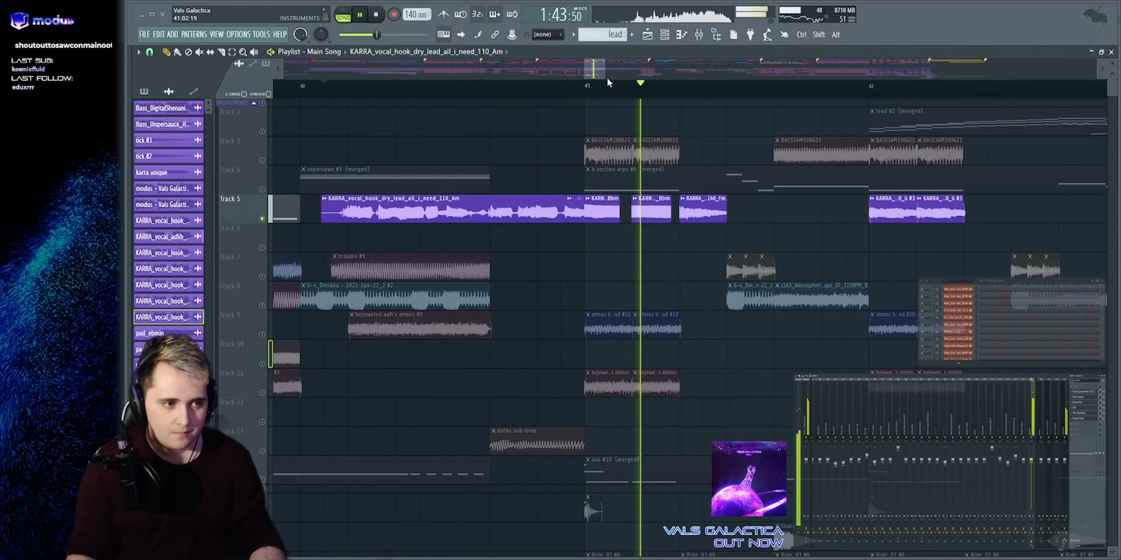
pyautogui.press('space')
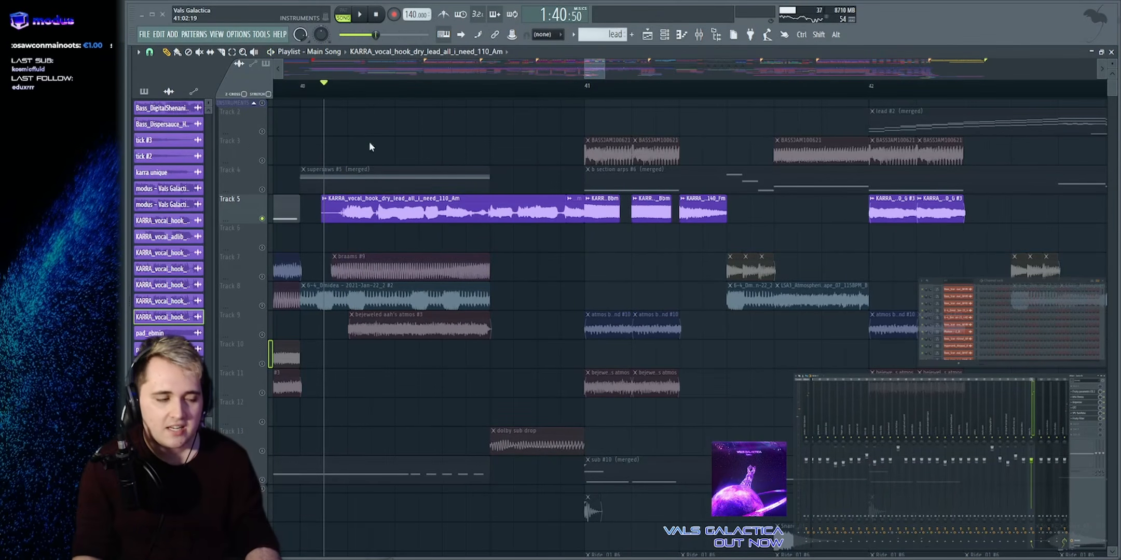
# Unsolo the vocal track and play the B section with all tracks
pyautogui.press('space')
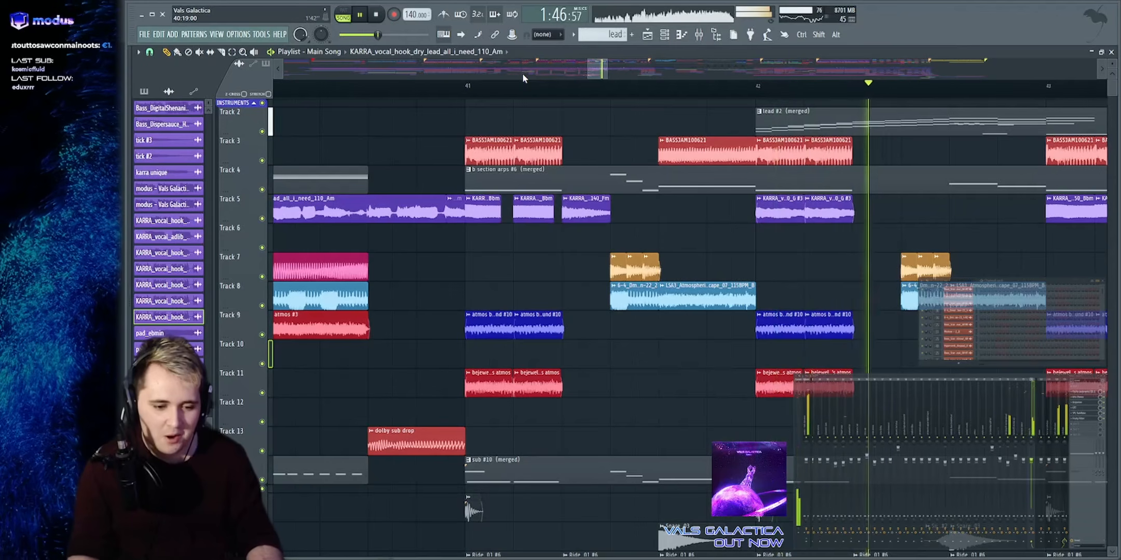
pyautogui.scroll(-3, 560, 71)
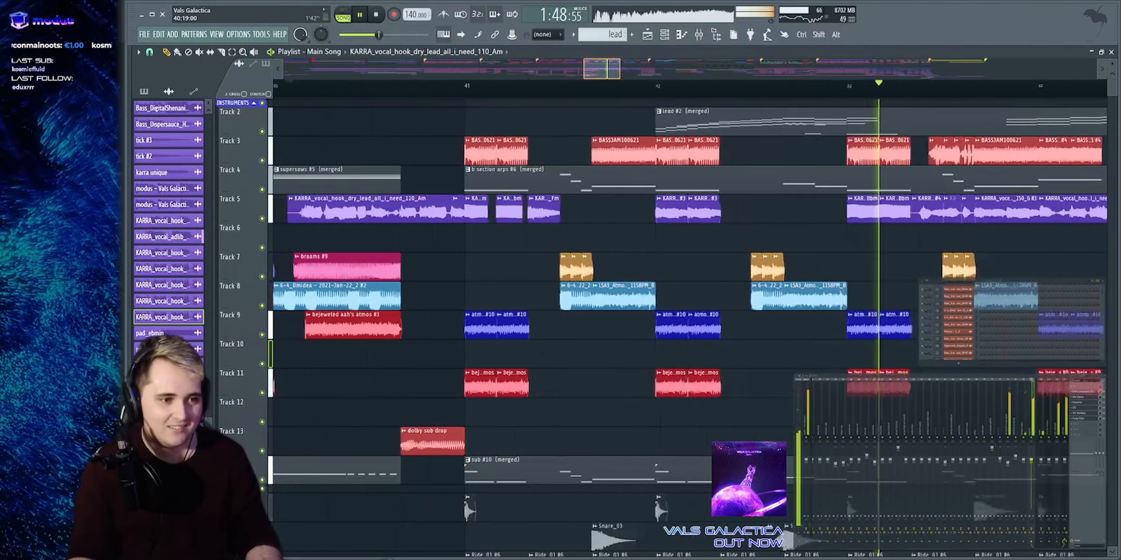
pyautogui.press('space')
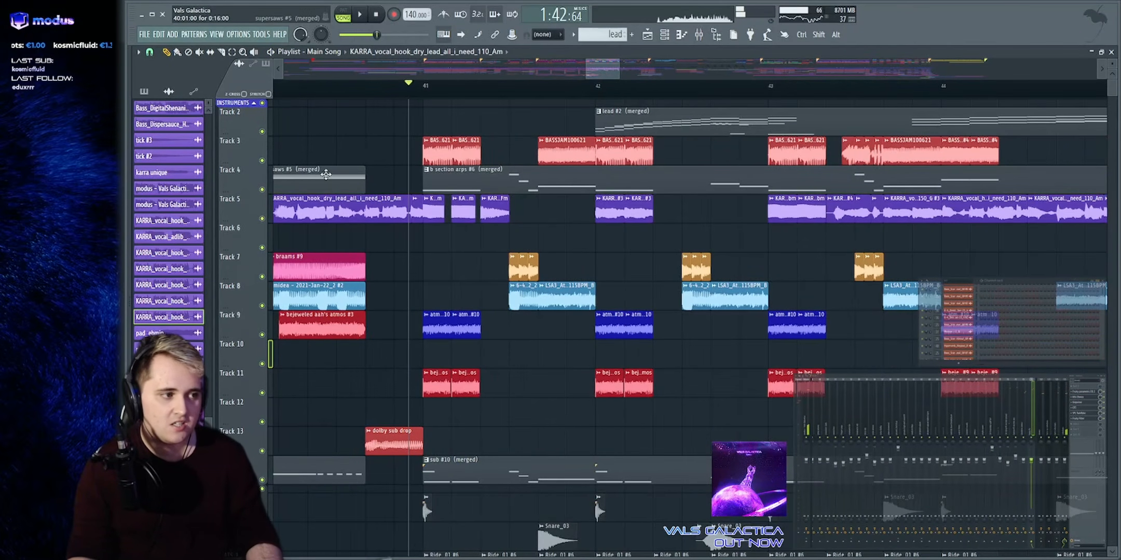
# Solo Track 14 and play the sub #10 (merged) bassline from just before bar 41
pyautogui.rightClick(263, 480)
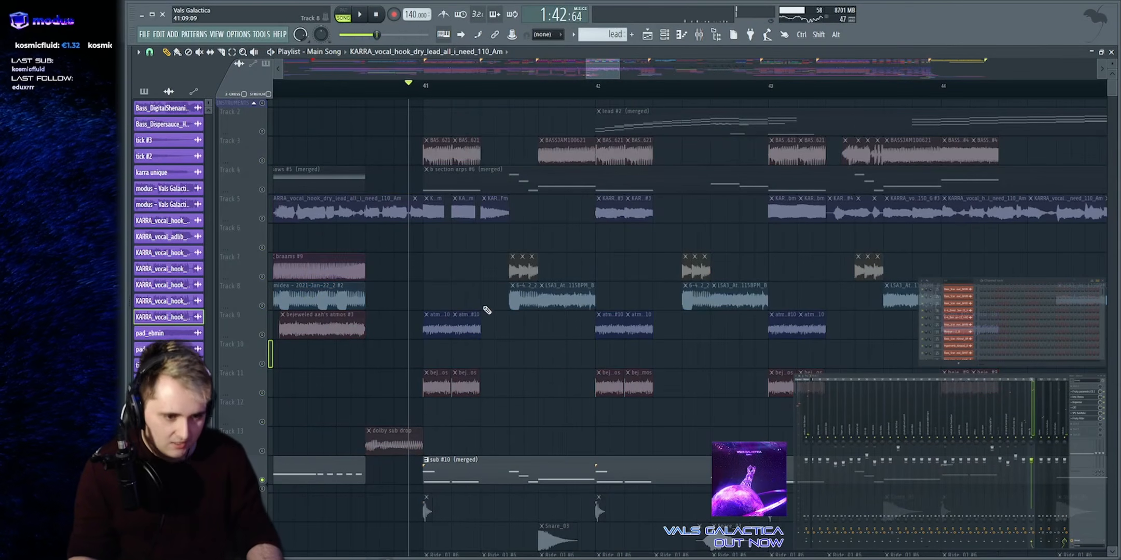
pyautogui.scroll(-4, 498, 325)
pyautogui.press('space')
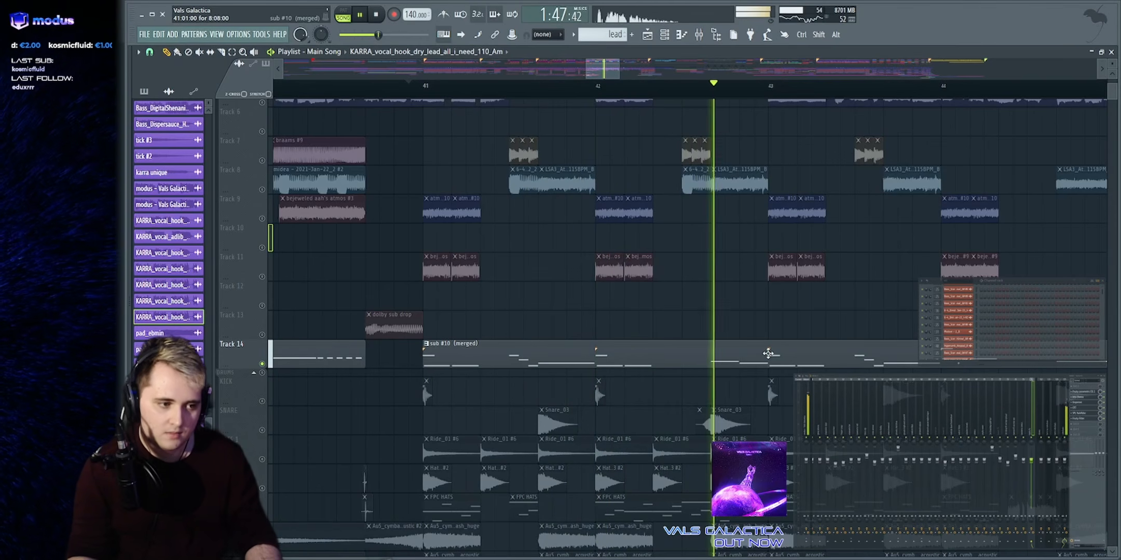
pyautogui.moveTo(602, 69); pyautogui.dragTo(612, 69)
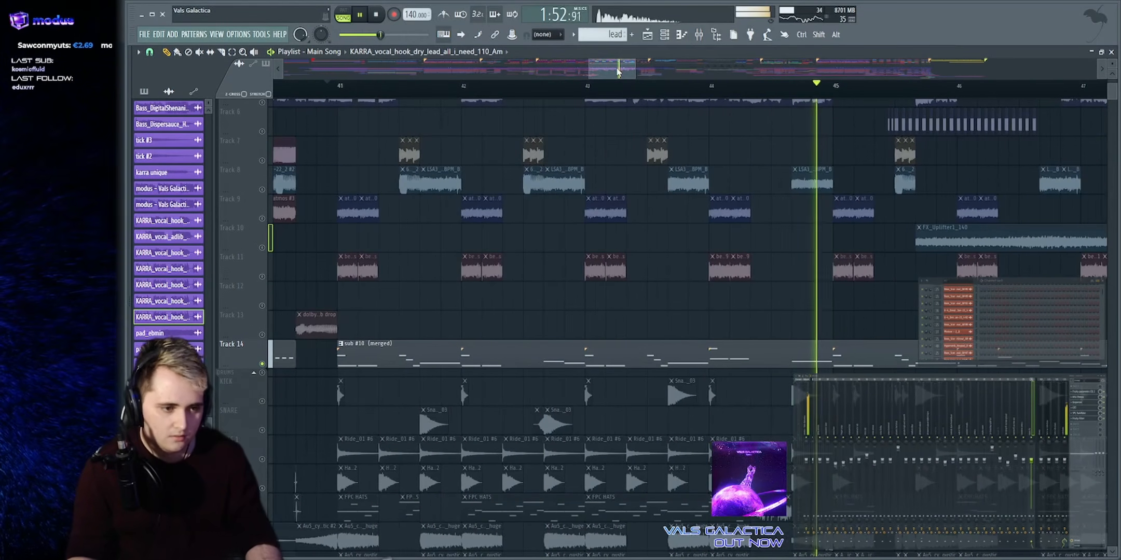
# Restore all tracks and play the full mix around bar 41
pyautogui.click(336, 92)
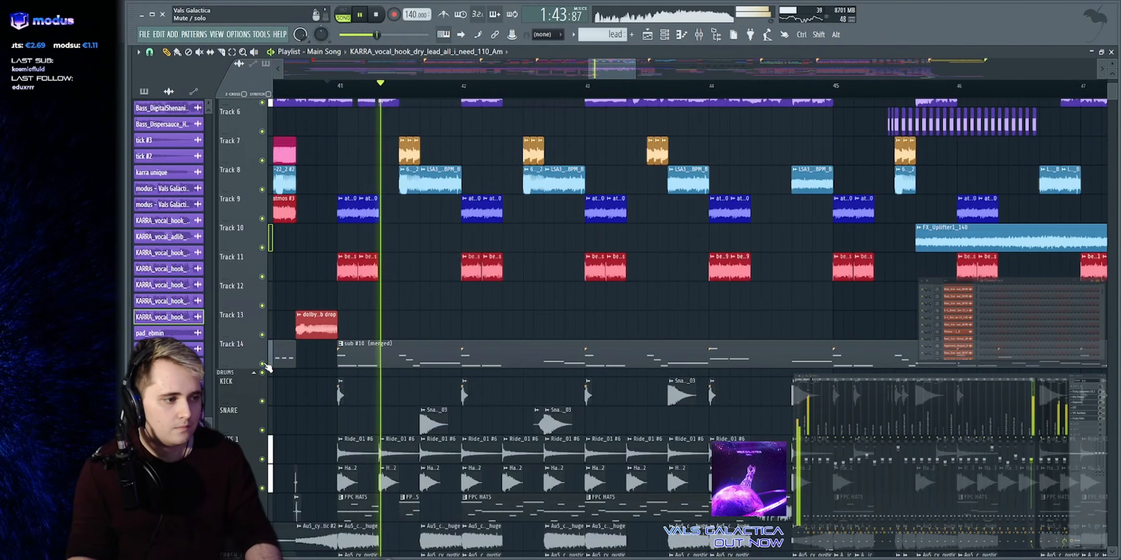
pyautogui.scroll(2, 401, 280)
pyautogui.scroll(2, 400, 281)
pyautogui.press('space')
pyautogui.scroll(2, 455, 82)
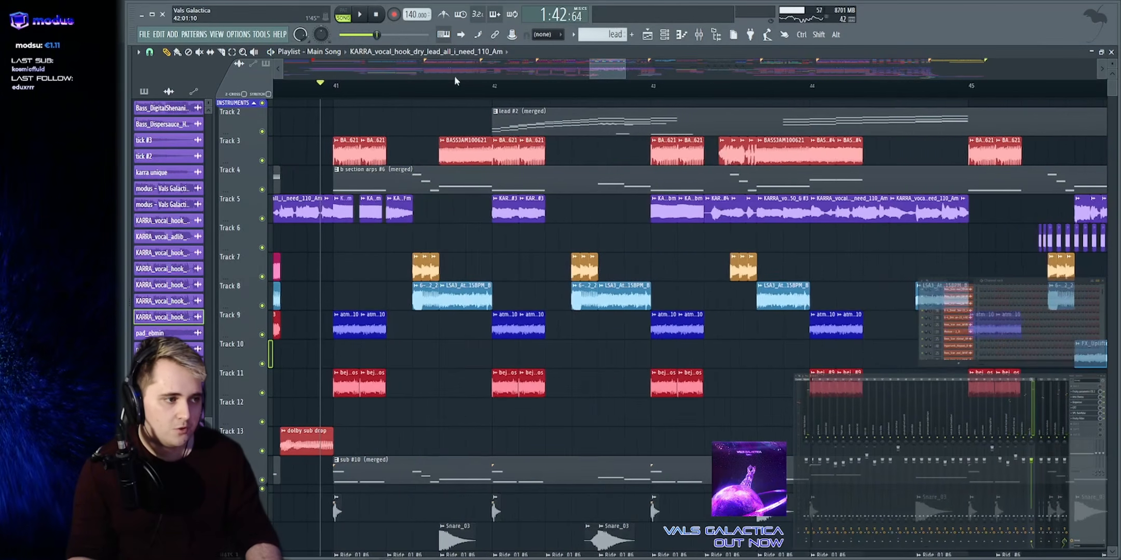
# Solo Track 4, play the b section arps #6 (merged) clip from bar 41, and look through the channel rack for its instruments
pyautogui.rightClick(263, 190)
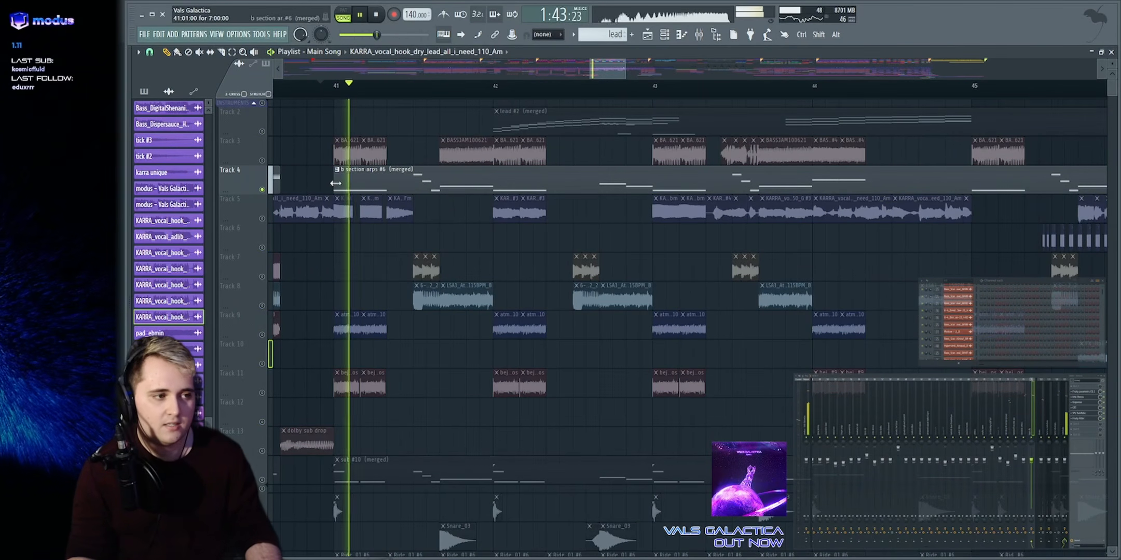
pyautogui.keyDown('ctrl'); pyautogui.click(455, 177); pyautogui.keyUp('ctrl')
pyautogui.hotkey('ctrl', 'd')
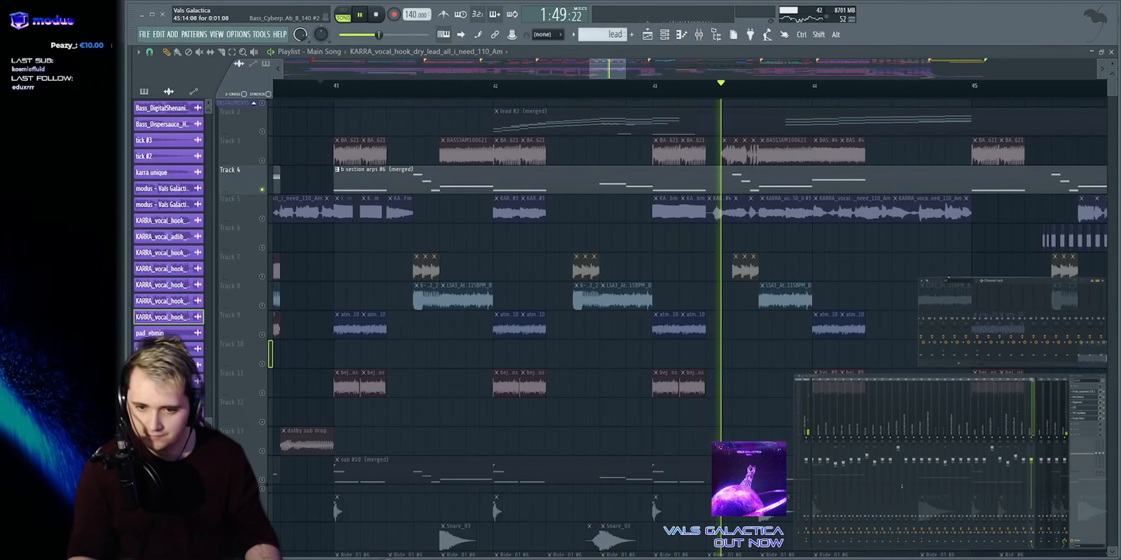
pyautogui.scroll(3, 957, 294)
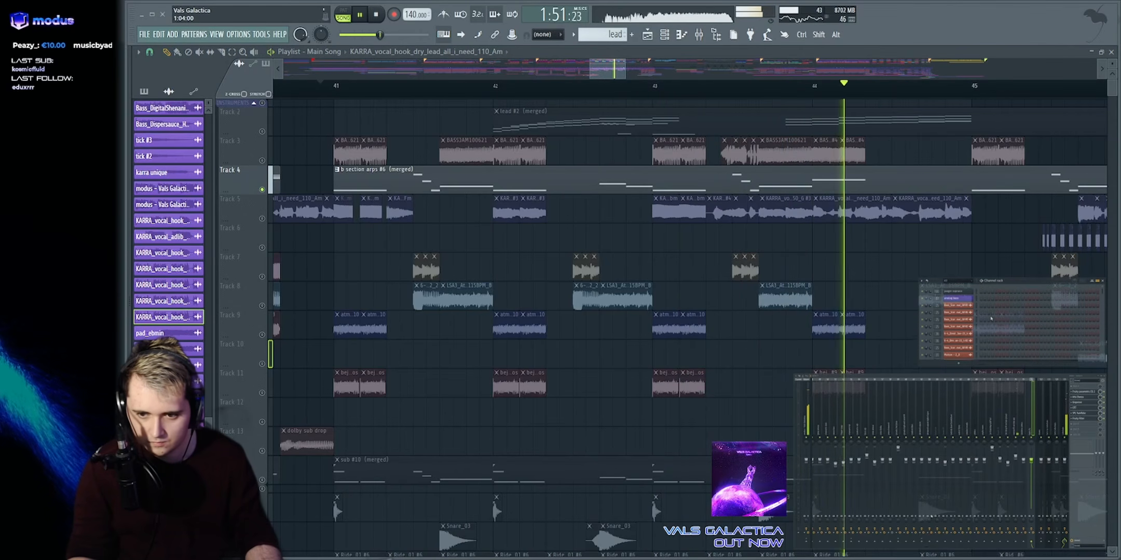
pyautogui.scroll(4, 960, 301)
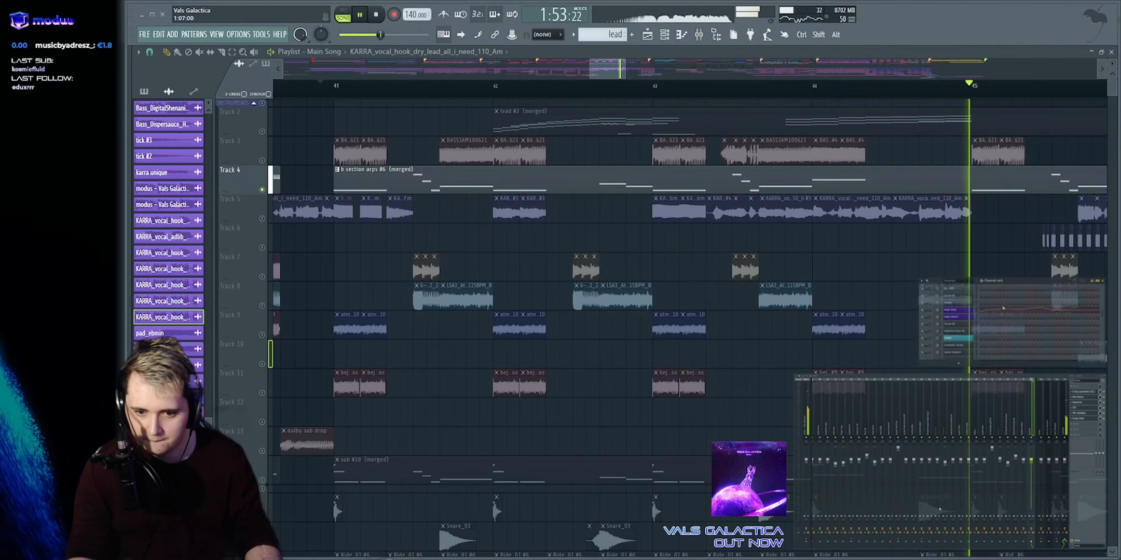
pyautogui.press('space')
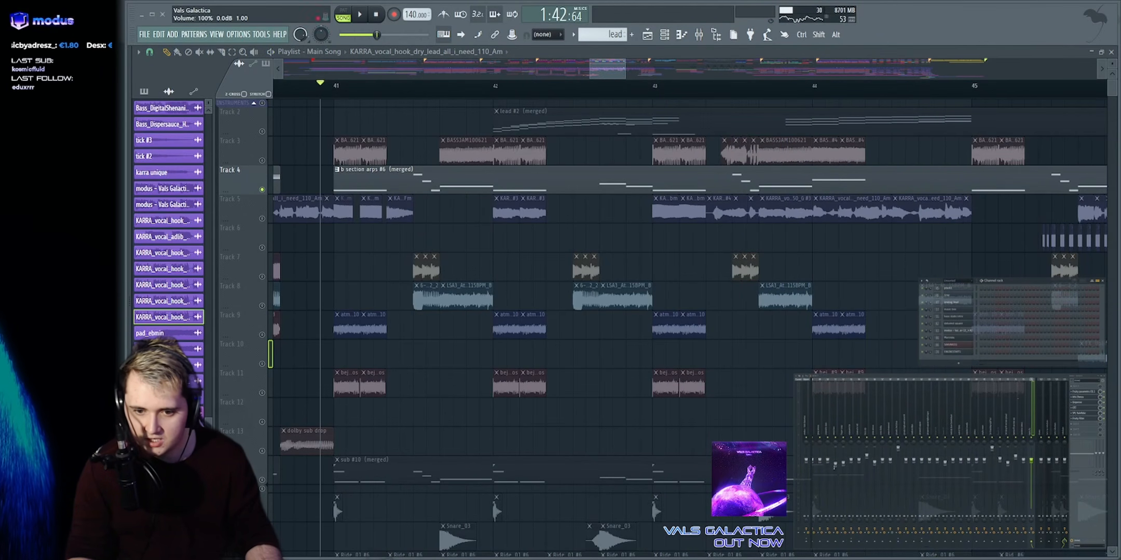
# Open the b section arps #6 (merged) clip's notes in the piano roll and show the harmor B section arp synth
pyautogui.doubleClick(529, 180)
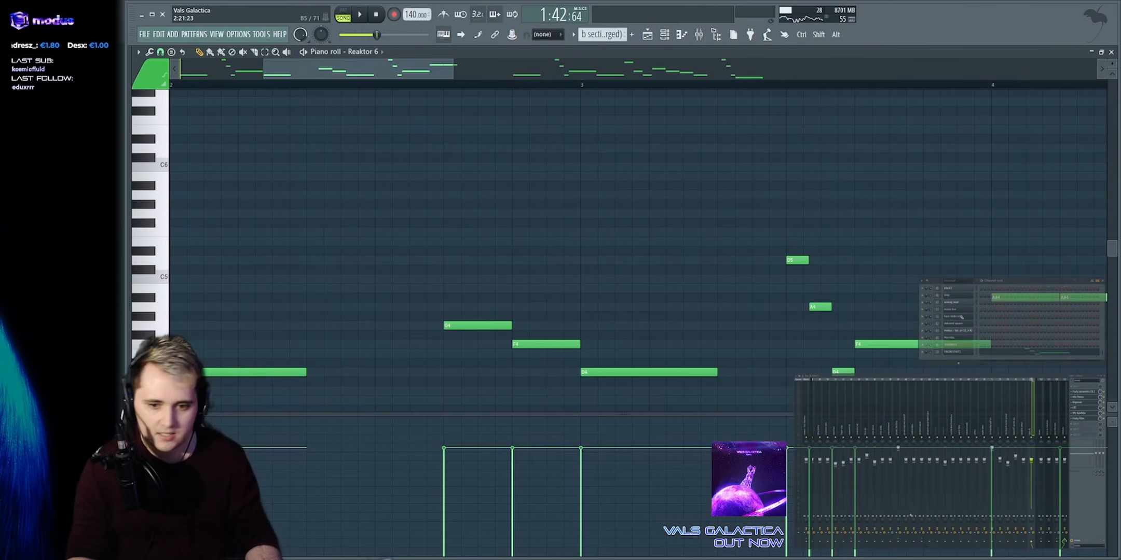
pyautogui.click(956, 352)
pyautogui.moveTo(489, 120); pyautogui.dragTo(783, 117)
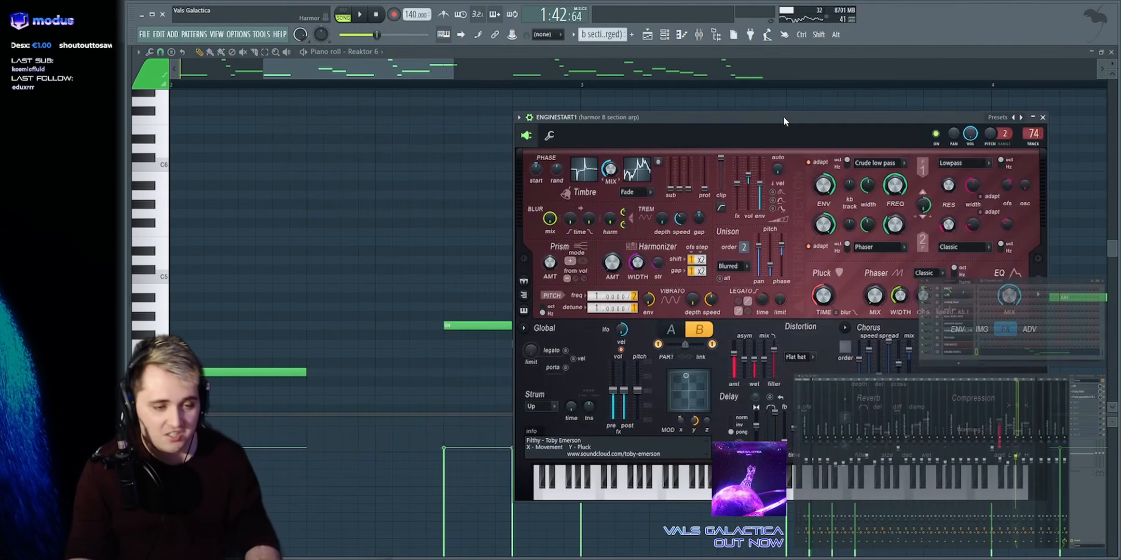
# Audition the harmor b section arp synth by playing a few single notes, including C4, D6 and B5
pyautogui.press('c')
pyautogui.press('b')
pyautogui.press('z')
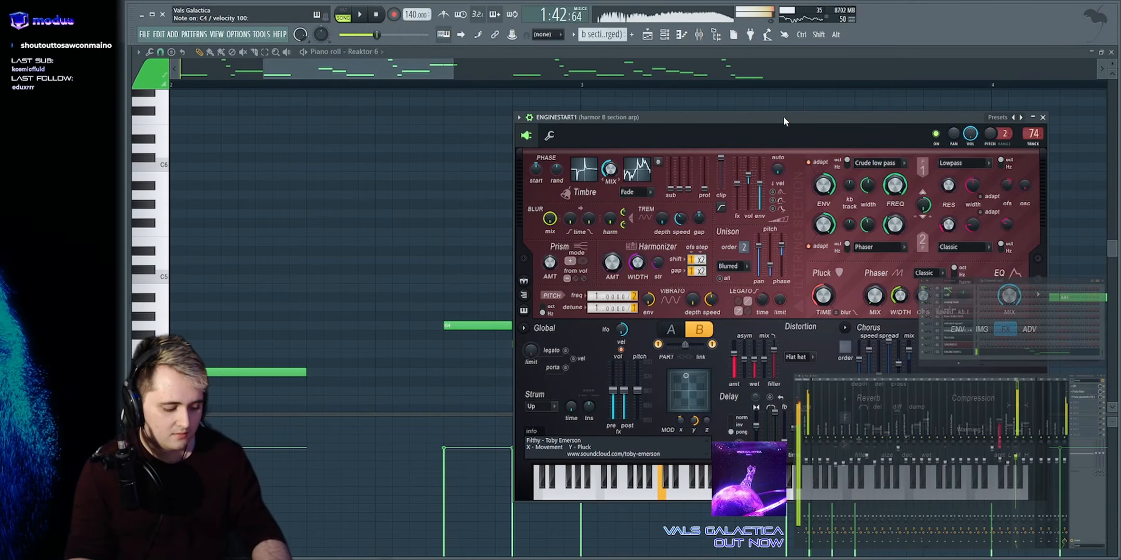
pyautogui.press('o')
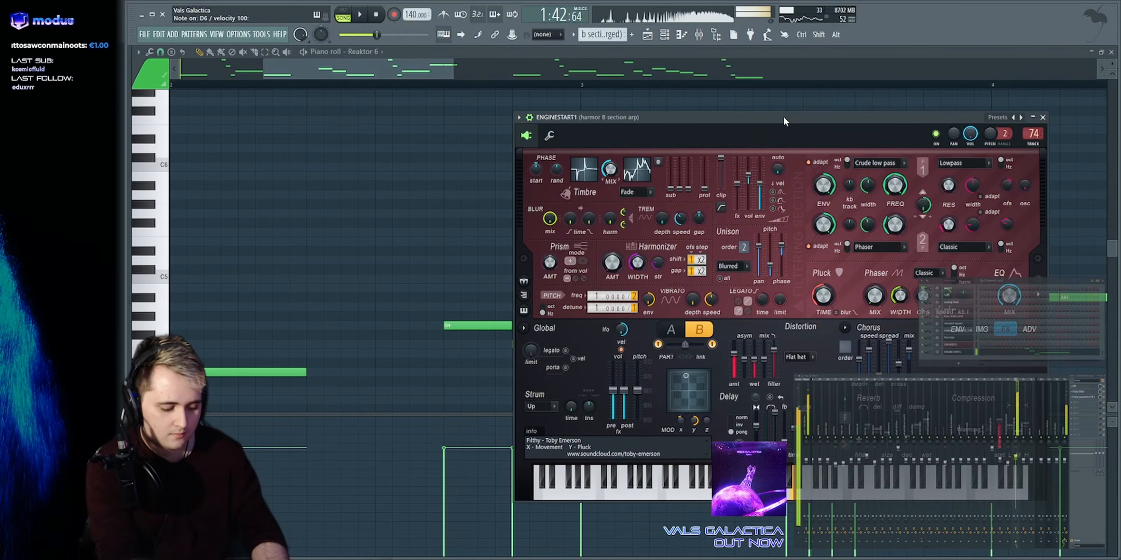
pyautogui.press('u')
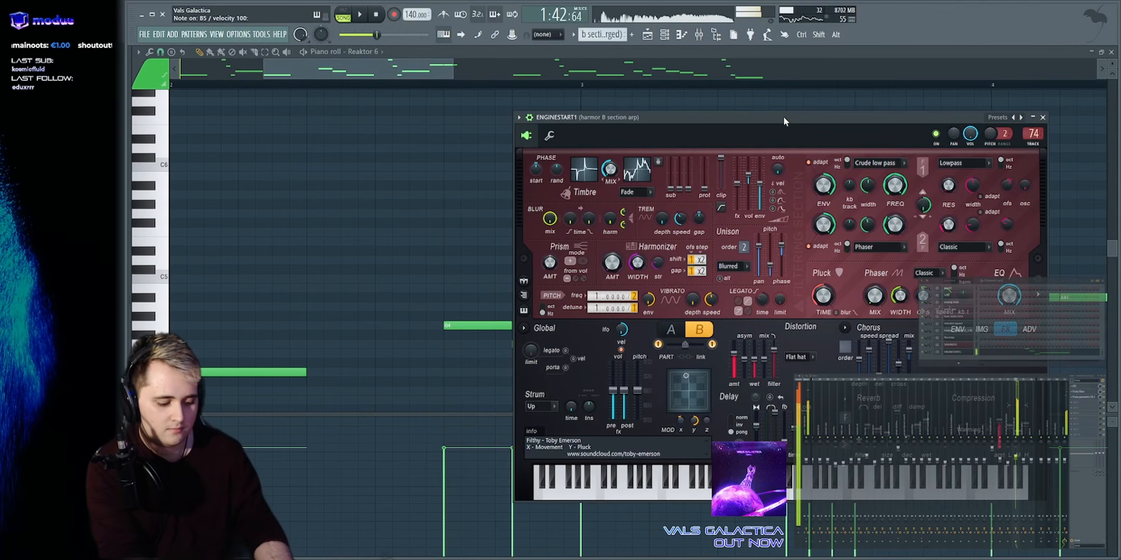
# Return to the playlist and replay the soloed b section arps #6 (merged) clip several times from just before bar 41
pyautogui.press('space')
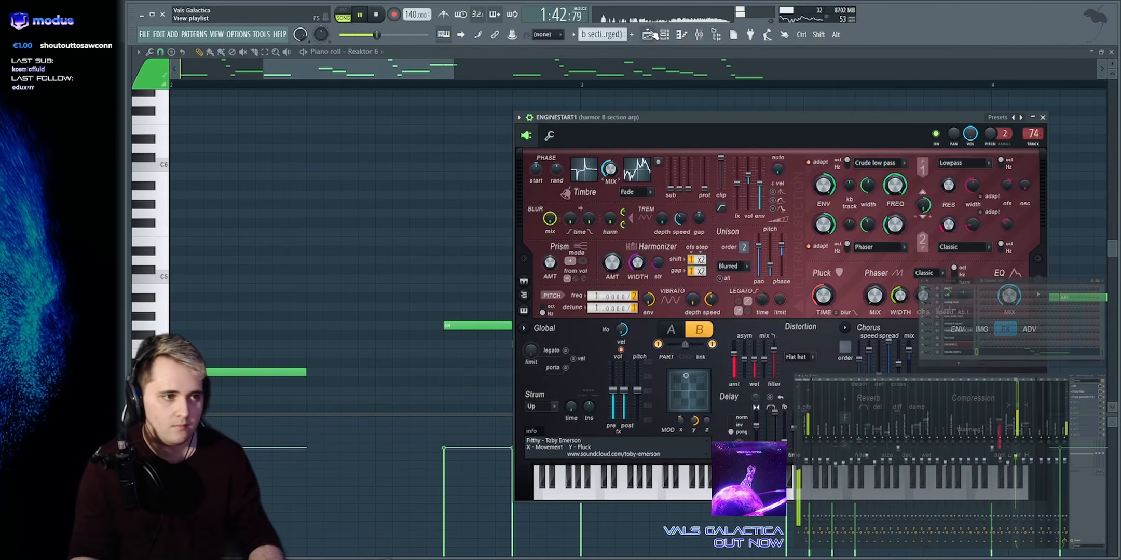
pyautogui.click(649, 34)
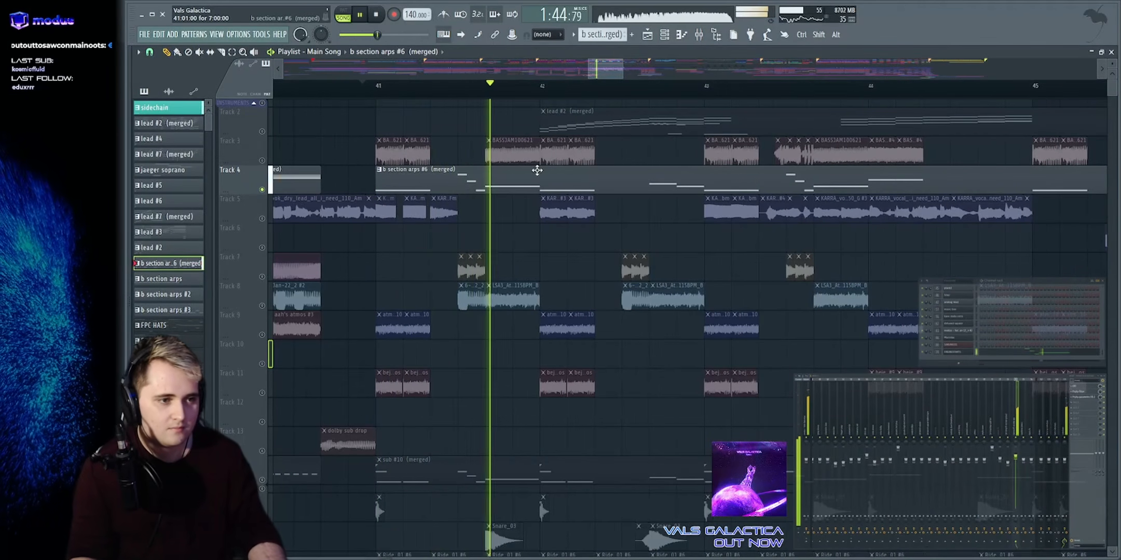
pyautogui.press('space')
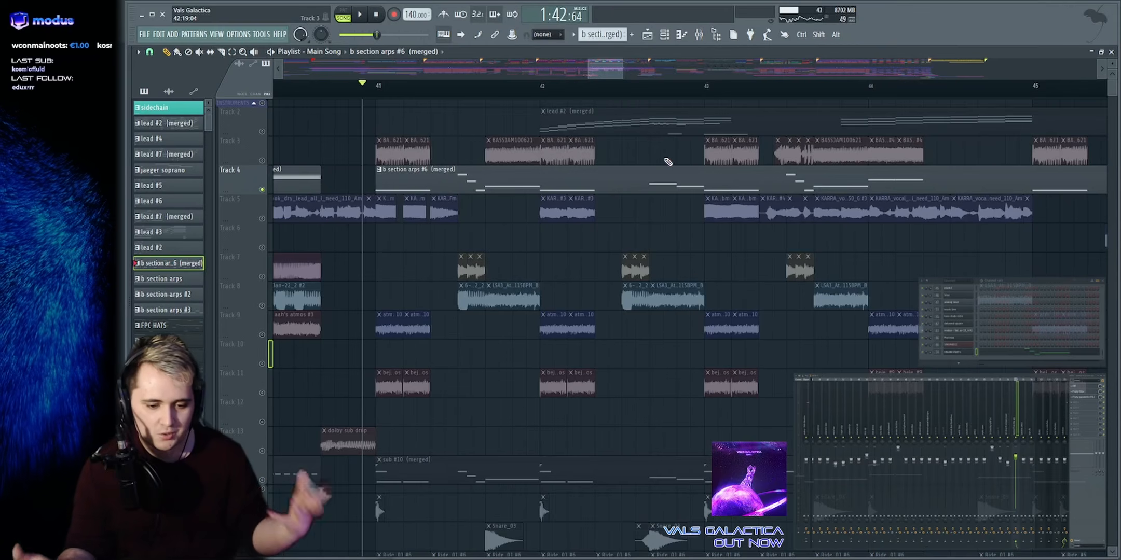
pyautogui.press('space')
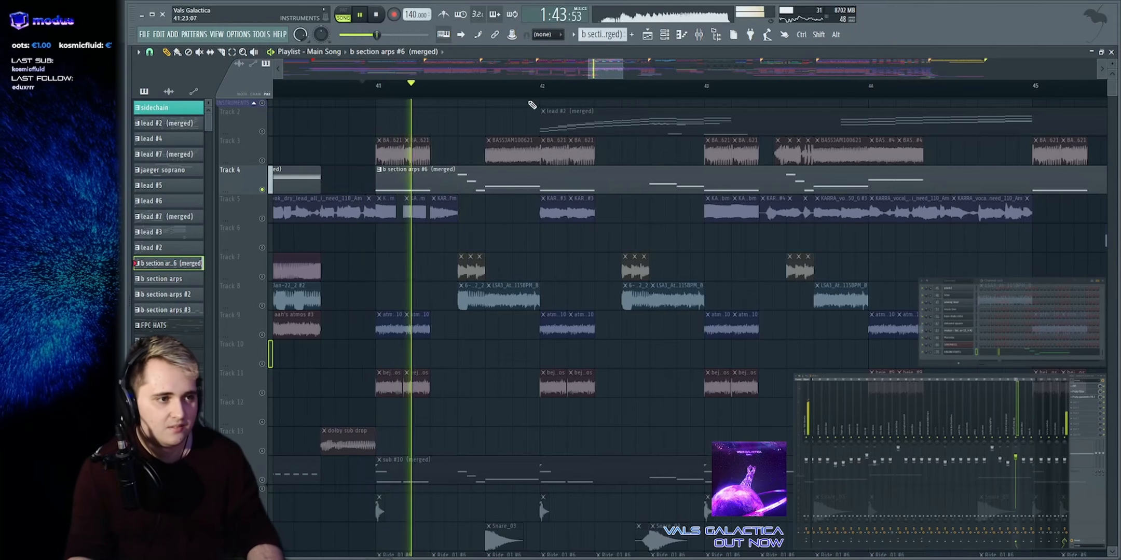
pyautogui.press('space')
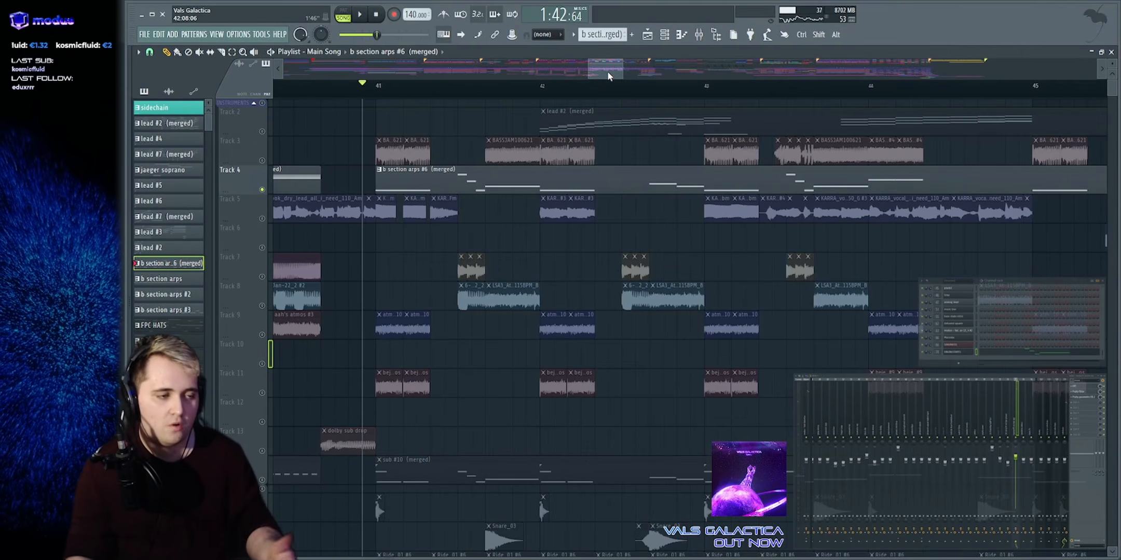
pyautogui.press('space')
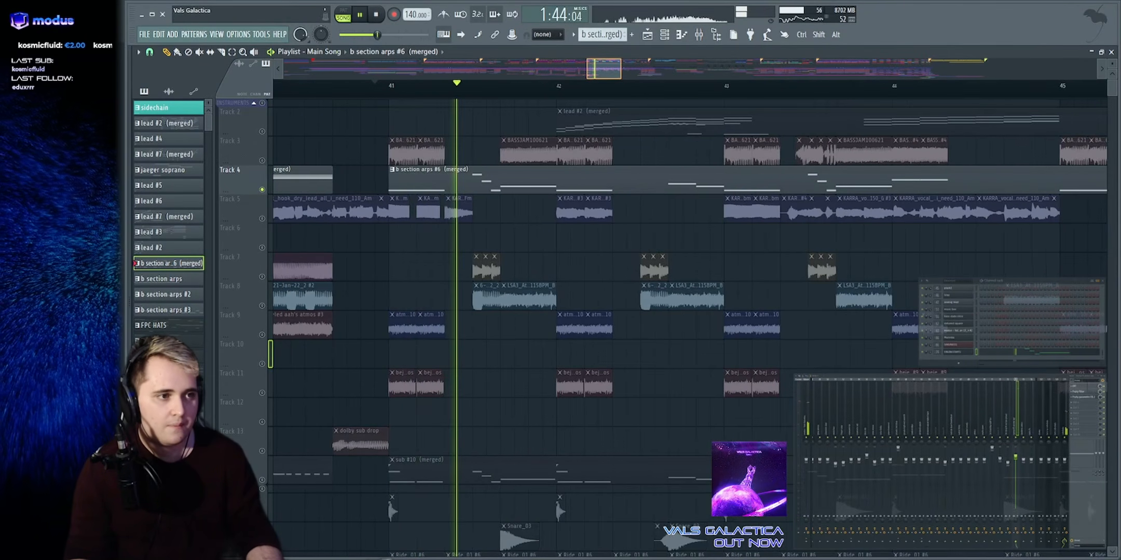
pyautogui.press('space')
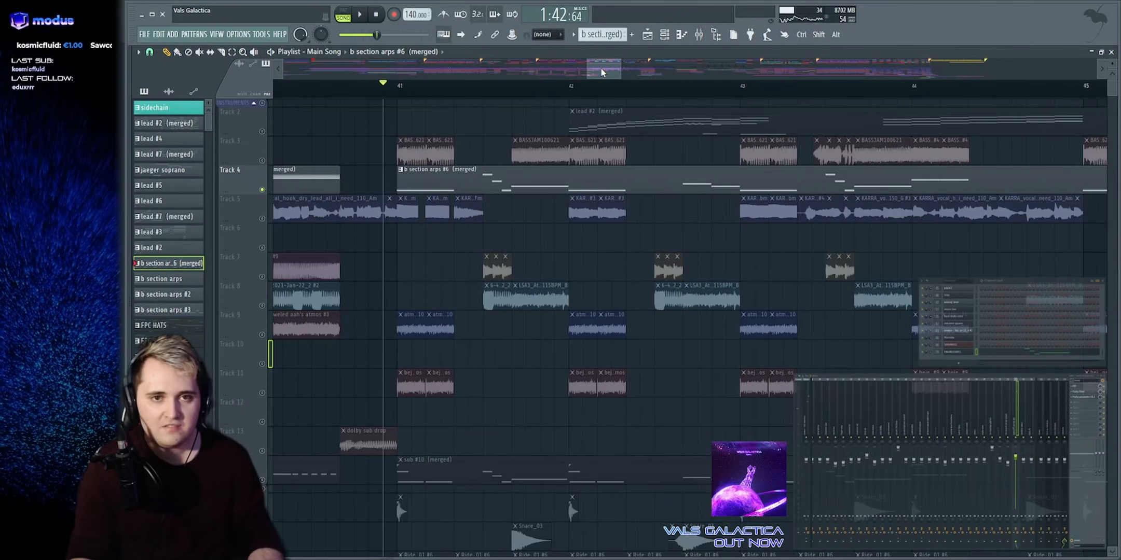
pyautogui.press('space')
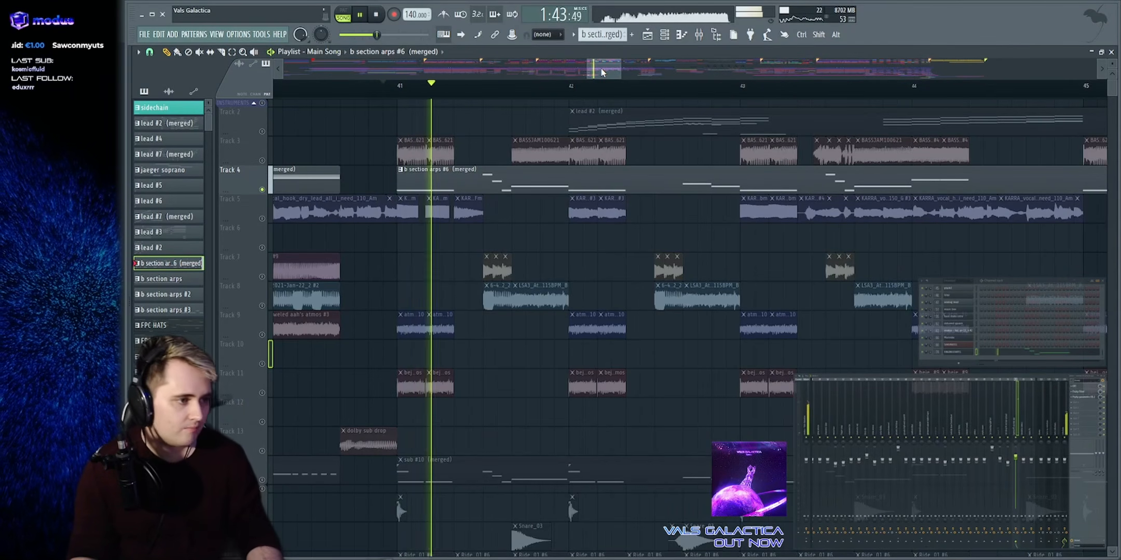
pyautogui.press('space')
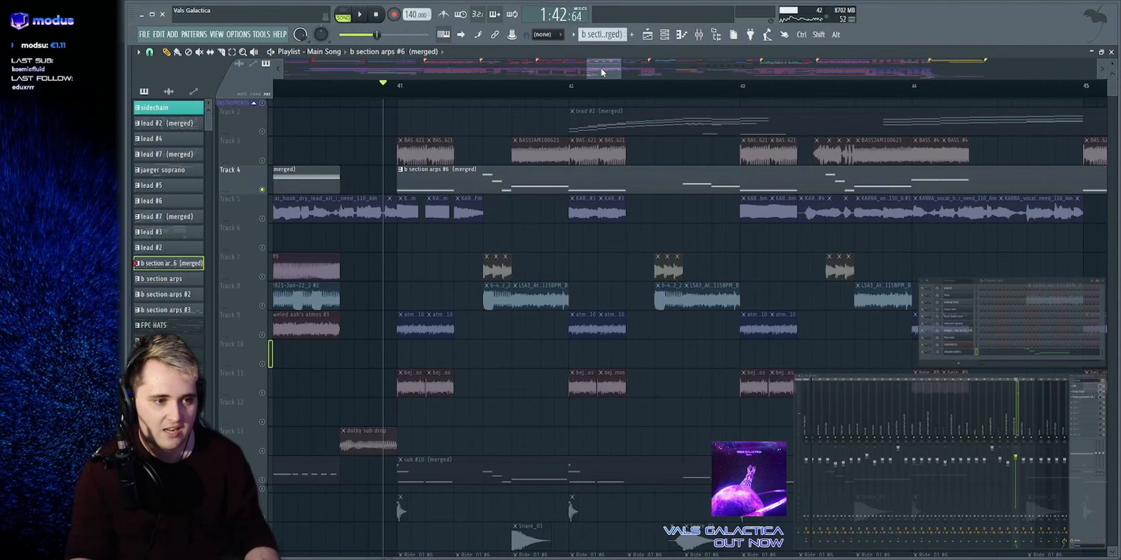
pyautogui.press('space')
pyautogui.moveTo(603, 73); pyautogui.dragTo(601, 72)
pyautogui.press('space')
# Solo Track 3 and play its BASSJAM100621 bass clips from bar 41, from mid bar 43, and on past bar 45
pyautogui.rightClick(262, 161)
pyautogui.press('space')
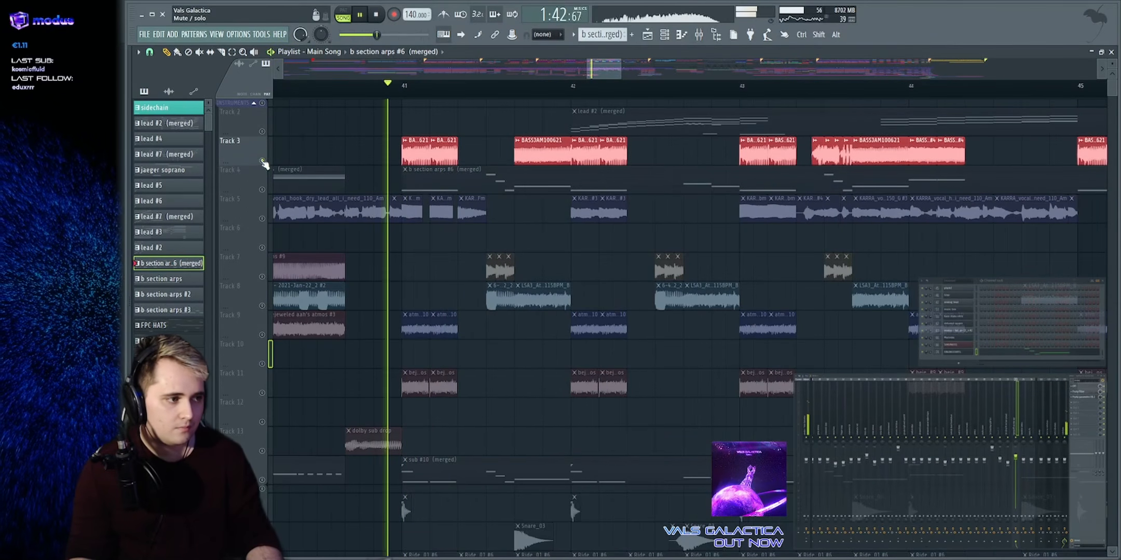
pyautogui.press('space')
pyautogui.moveTo(387, 160); pyautogui.dragTo(1001, 144)
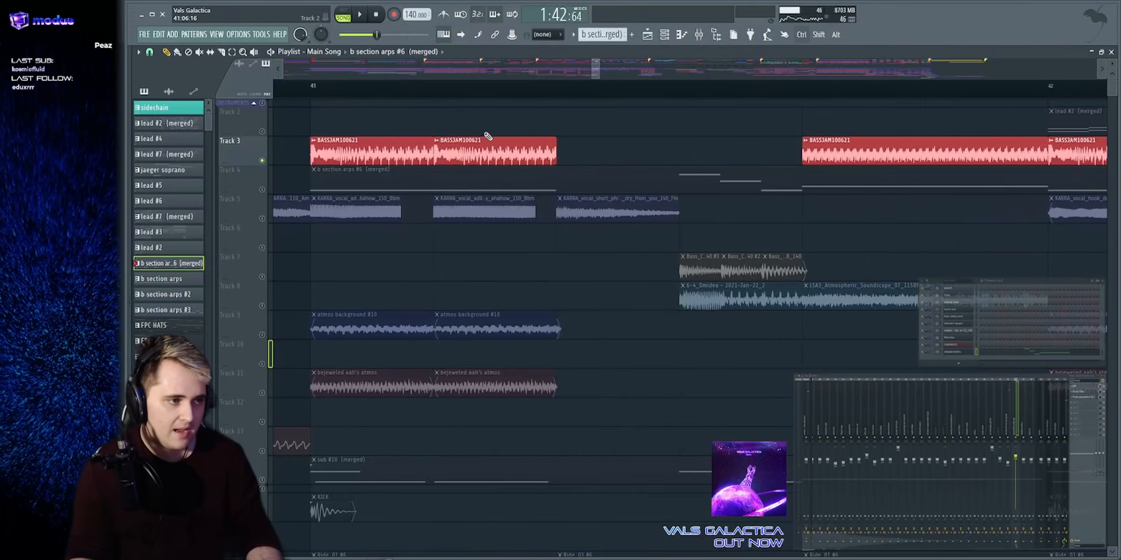
pyautogui.moveTo(590, 65); pyautogui.dragTo(600, 65)
pyautogui.click(693, 86)
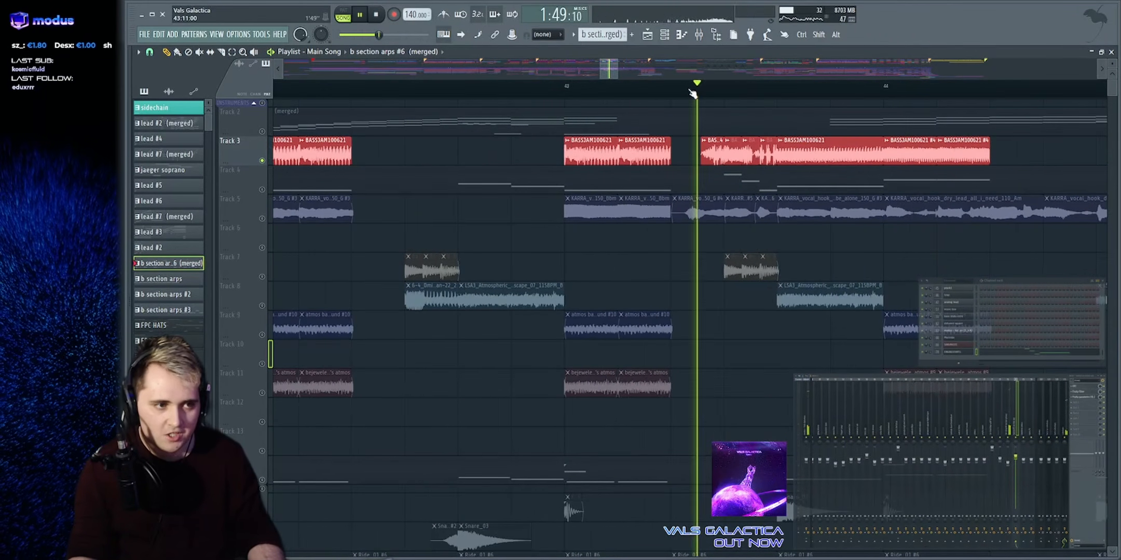
pyautogui.moveTo(600, 64); pyautogui.dragTo(586, 64)
pyautogui.click(741, 86)
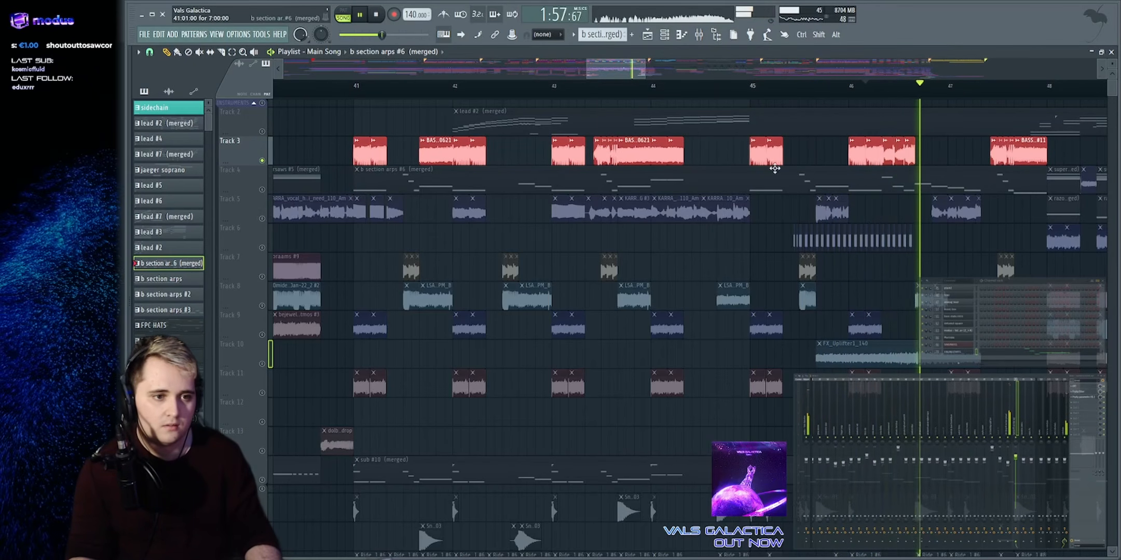
# Restore all tracks, solo Track 5 and play its KARRA vocal clips from bar 43
pyautogui.rightClick(262, 161)
pyautogui.press('space')
pyautogui.press('space')
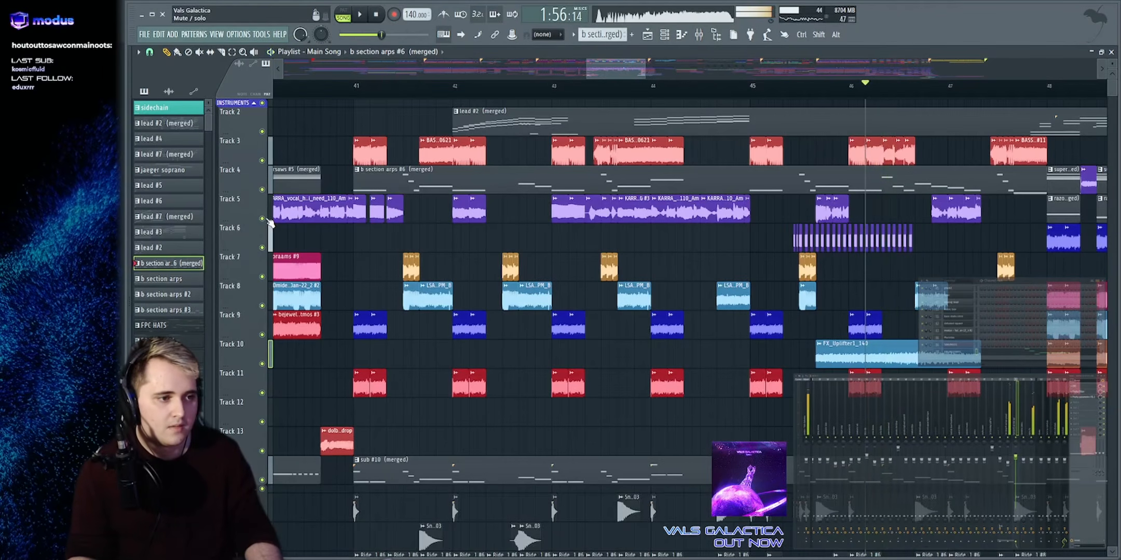
pyautogui.rightClick(262, 219)
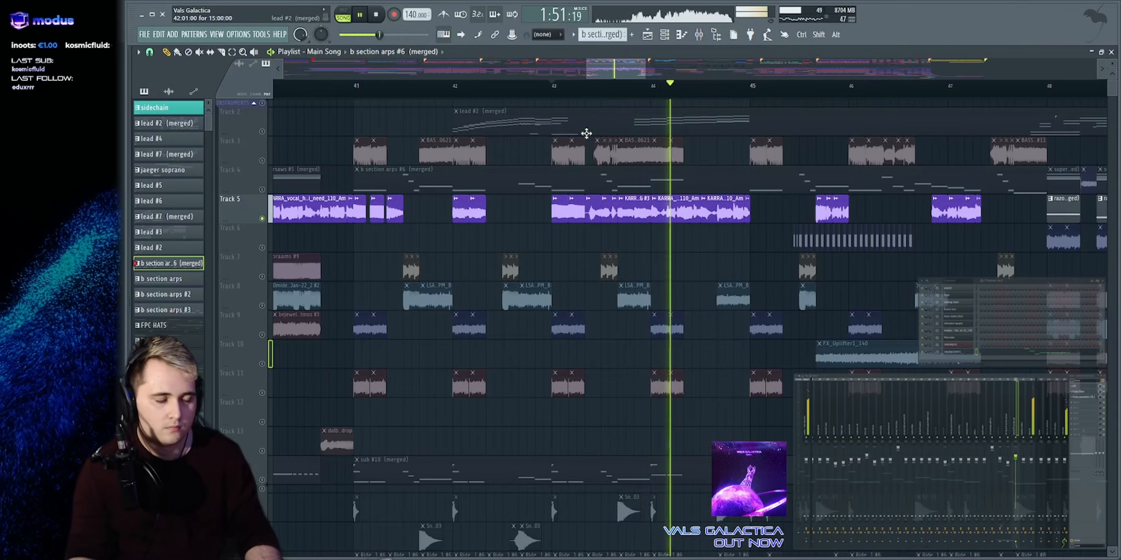
pyautogui.press('space')
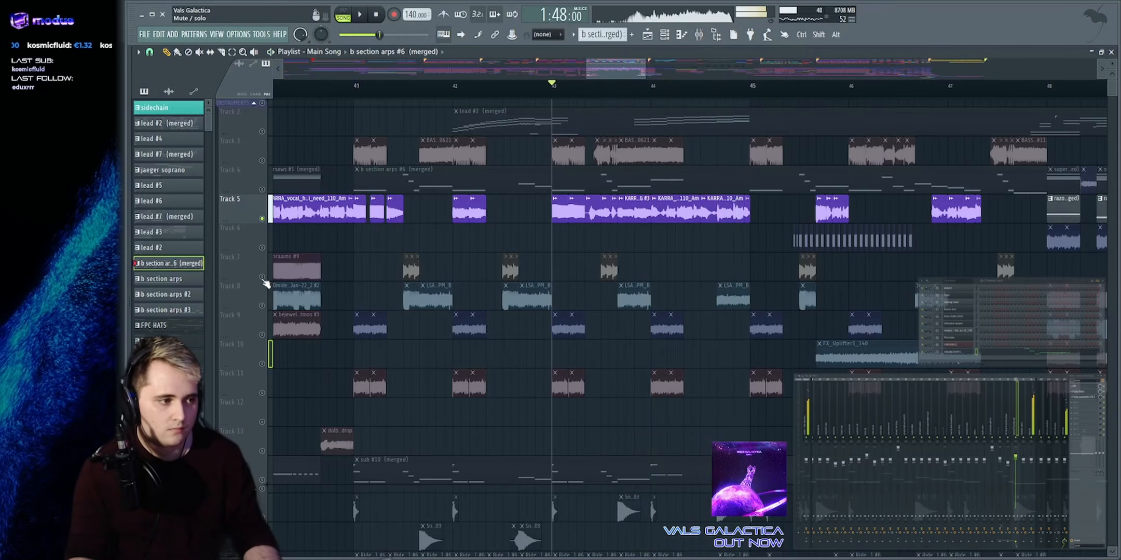
# Solo Tracks 7, 8, 9 and 11 together and play their atmospheric layers from bar 41
pyautogui.rightClick(262, 277)
pyautogui.click(262, 305)
pyautogui.click(262, 335)
pyautogui.click(262, 392)
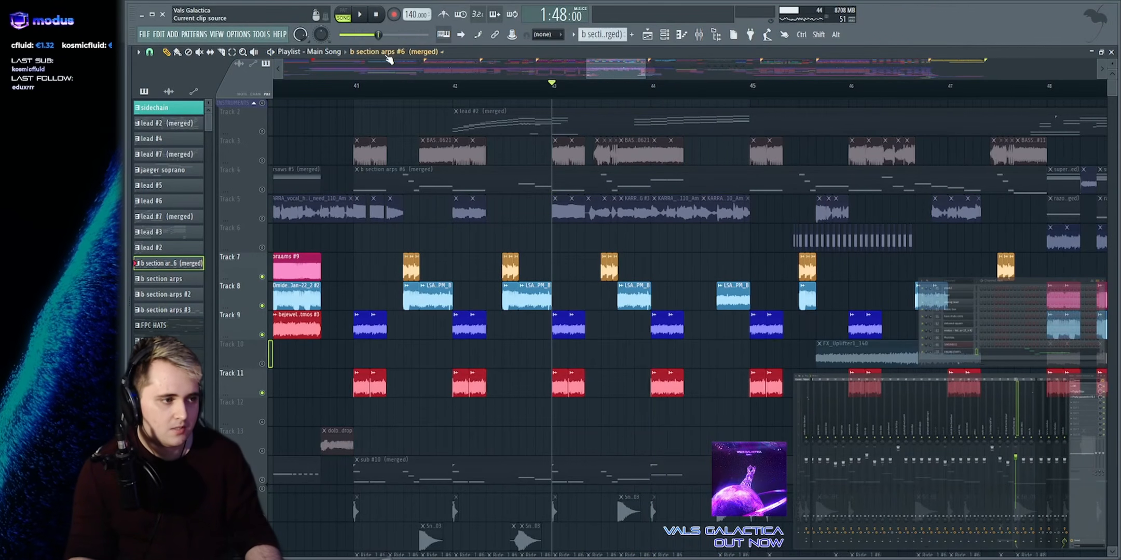
pyautogui.scroll(2, 369, 78)
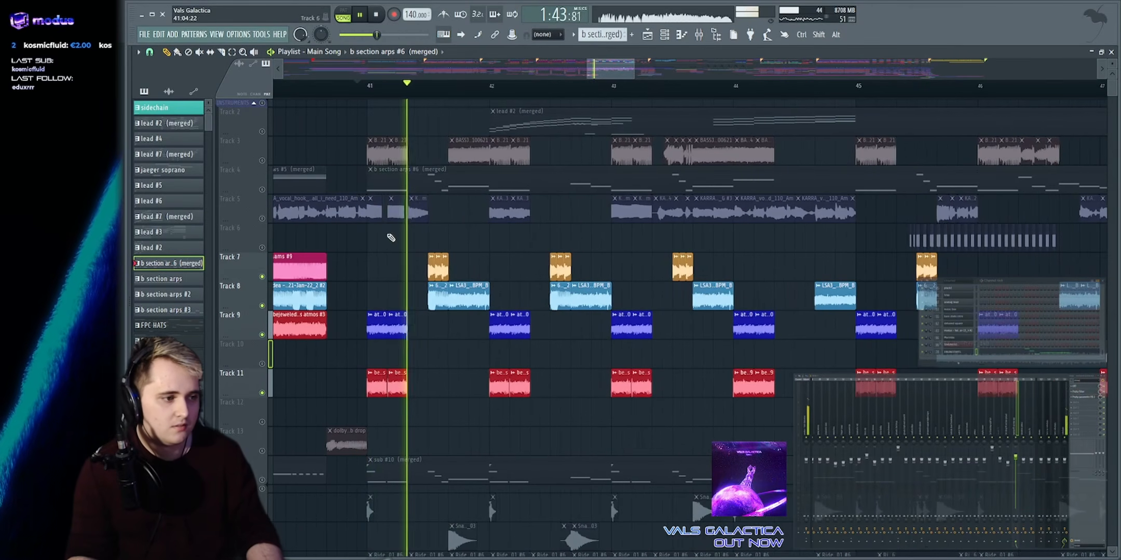
pyautogui.scroll(3, 498, 339)
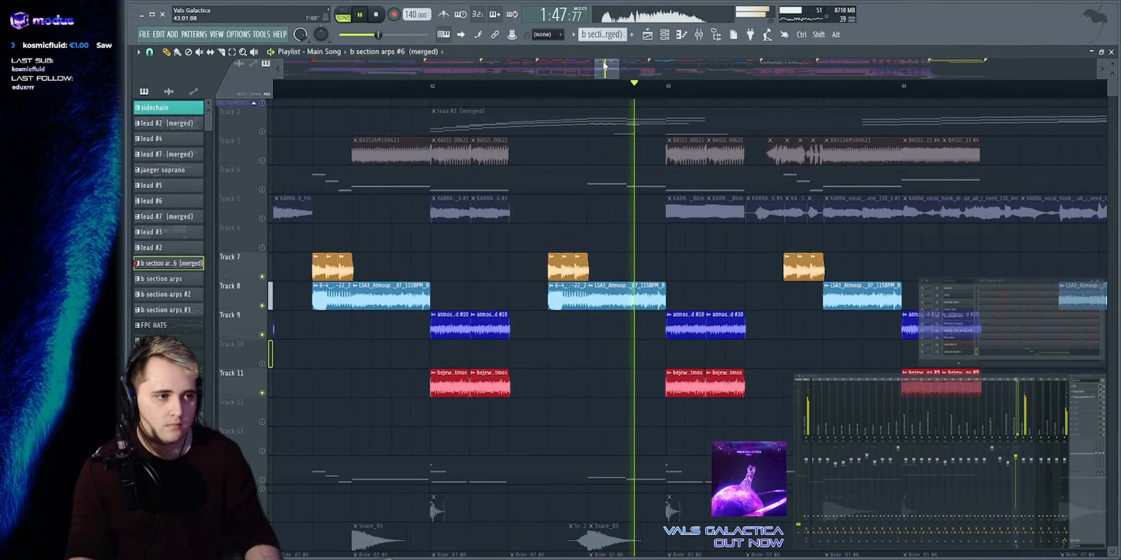
pyautogui.scroll(-2, 554, 328)
pyautogui.scroll(-1, 555, 332)
pyautogui.scroll(1, 555, 332)
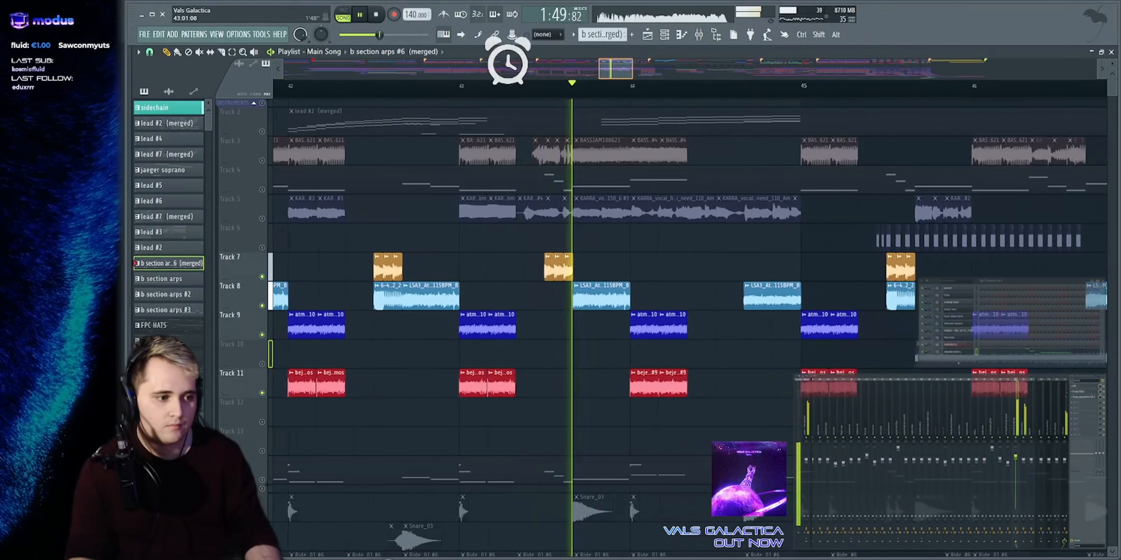
pyautogui.scroll(1, 555, 332)
pyautogui.scroll(2, 609, 301)
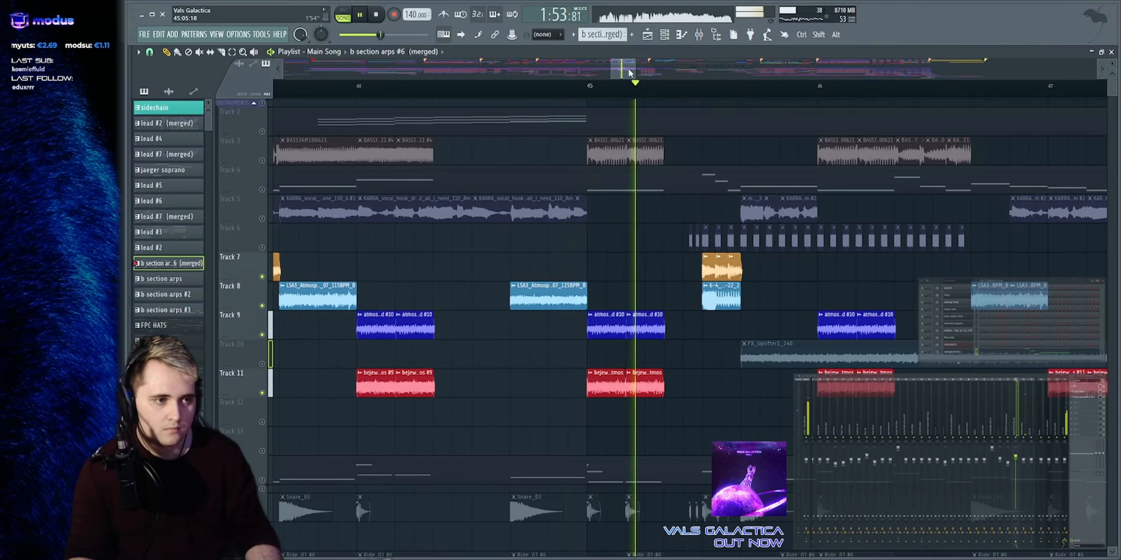
# Add Track 10's FX_Uplifter1_140 to the soloed layers, play on to just before the Breakdown, and restore all tracks
pyautogui.moveTo(626, 72); pyautogui.dragTo(636, 71)
pyautogui.click(263, 364)
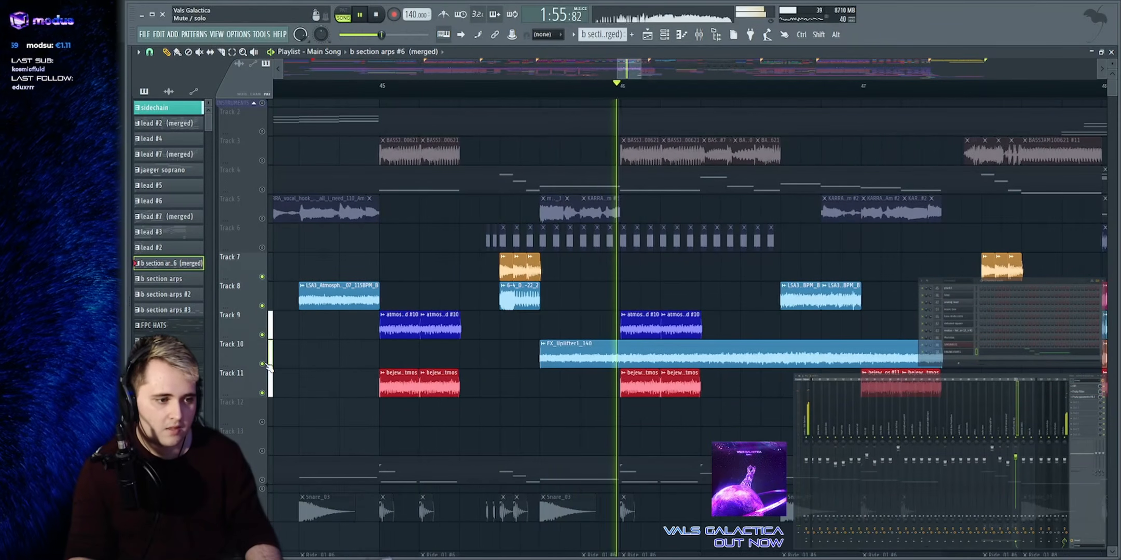
pyautogui.press('space')
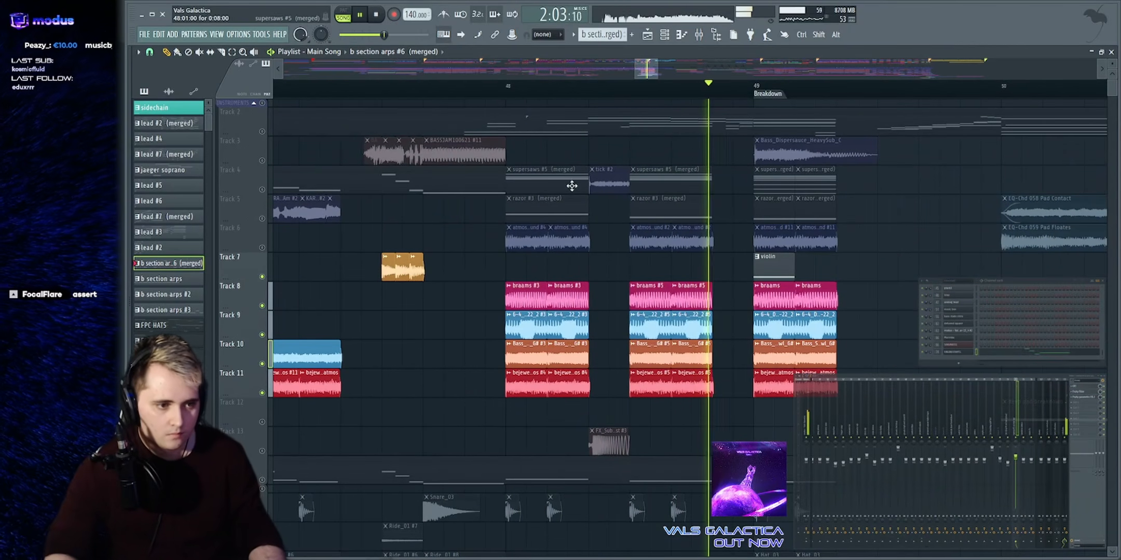
pyautogui.rightClick(262, 278)
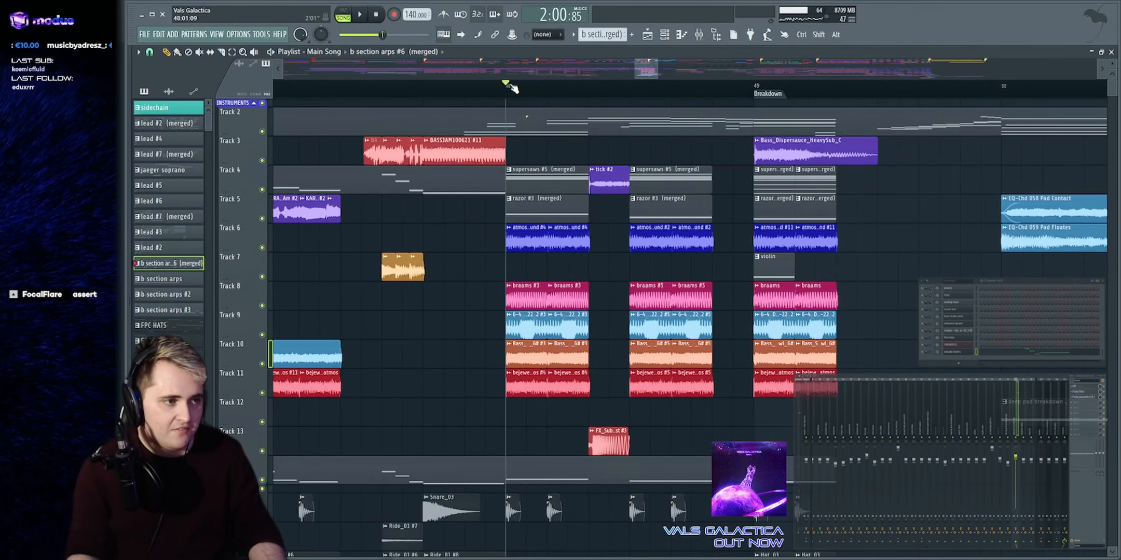
# Go back to the earlier section before the 1st Buildup and play the full mix around bar 24
pyautogui.scroll(-10, 462, 91)
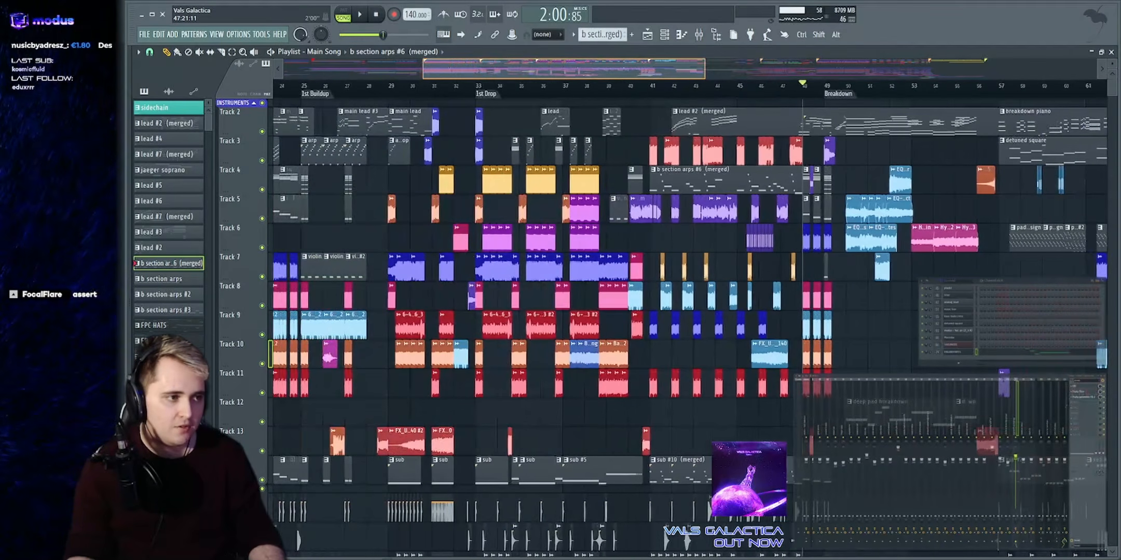
pyautogui.scroll(10, 544, 71)
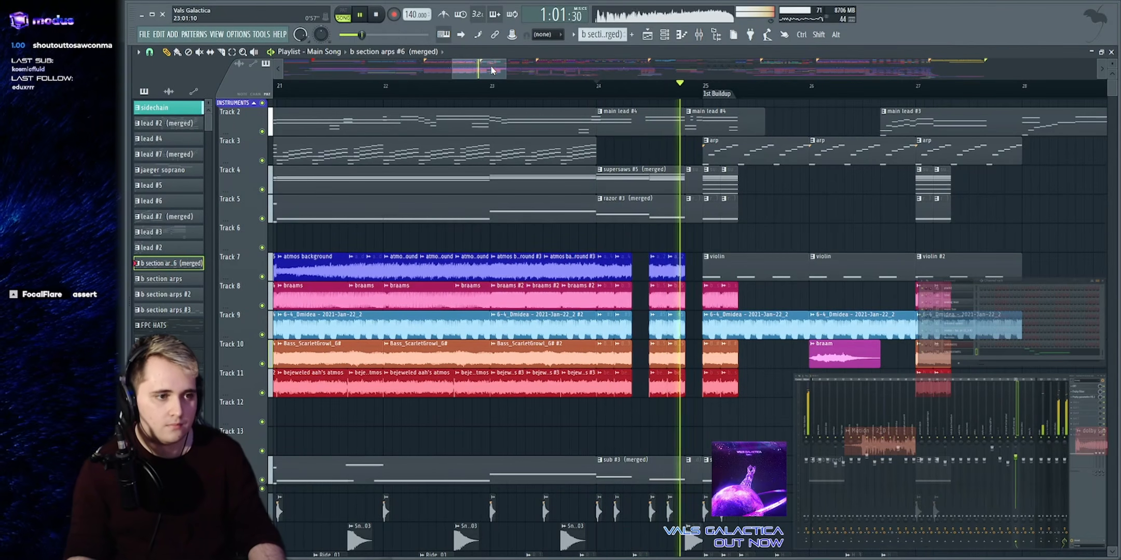
pyautogui.press('space')
# Mute Track 2 and play the remaining mix from just before bar 48 towards the Breakdown
pyautogui.scroll(-6, 491, 71)
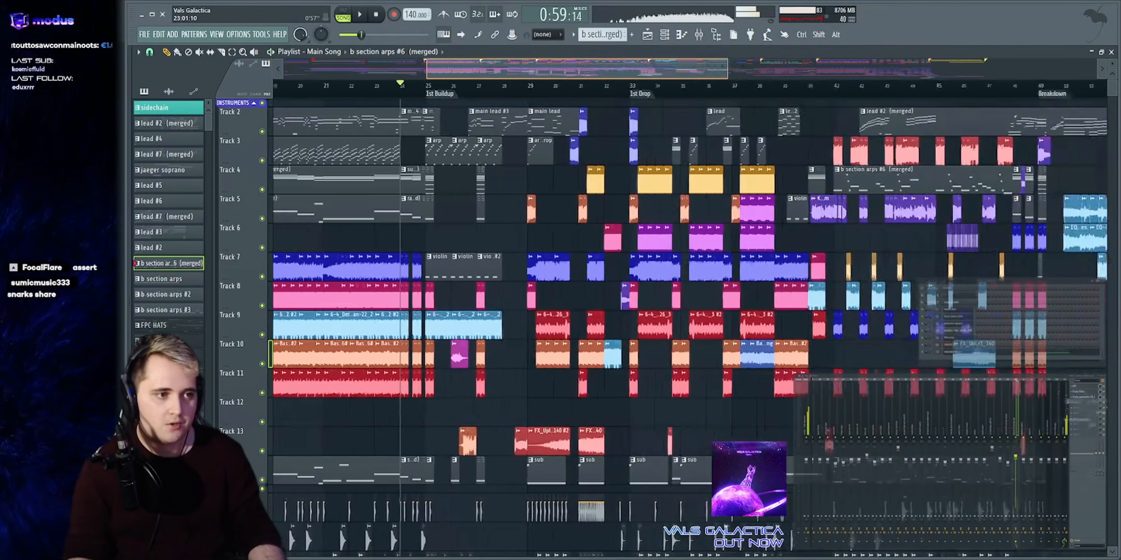
pyautogui.scroll(-2, 488, 71)
pyautogui.scroll(5, 674, 71)
pyautogui.scroll(-2, 675, 71)
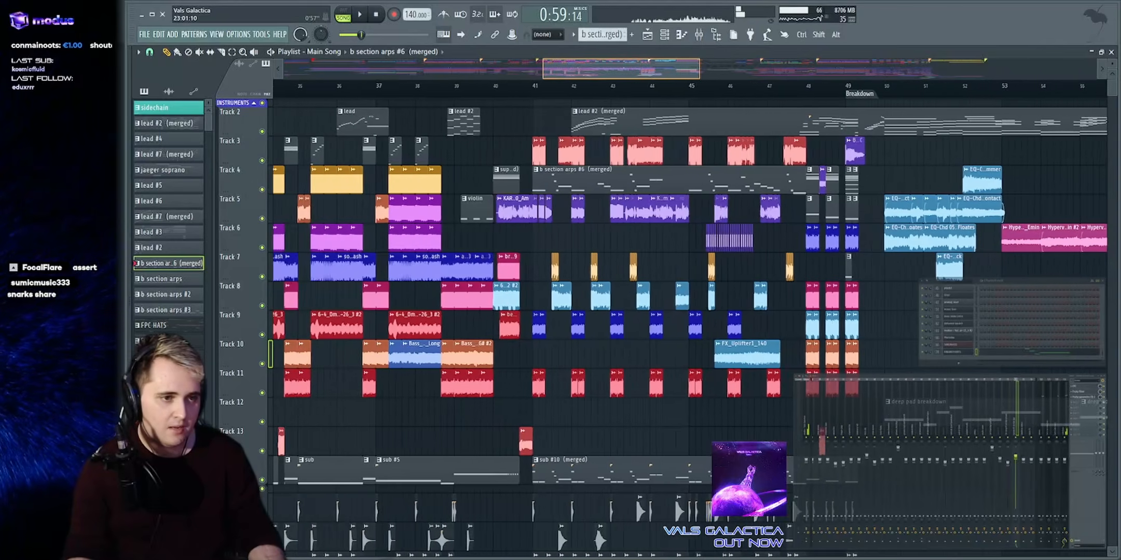
pyautogui.scroll(4, 498, 89)
pyautogui.click(498, 87)
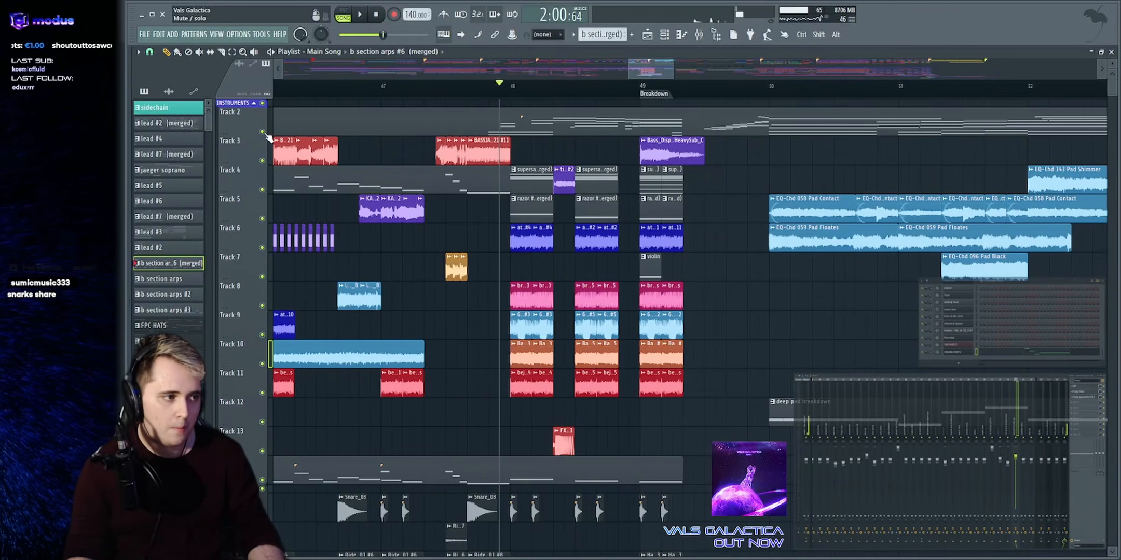
pyautogui.click(262, 131)
pyautogui.press('space')
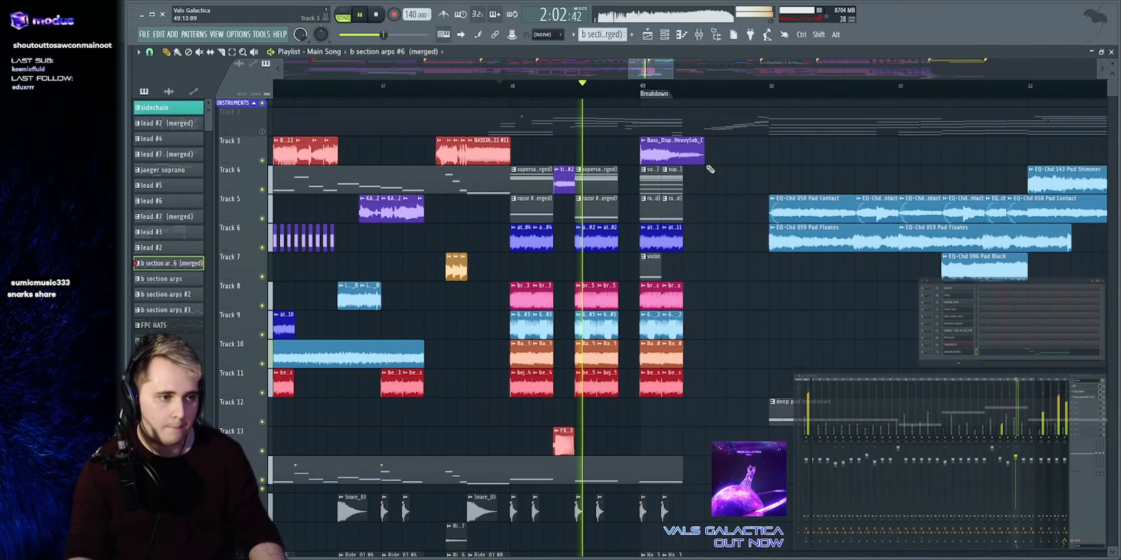
pyautogui.press('space')
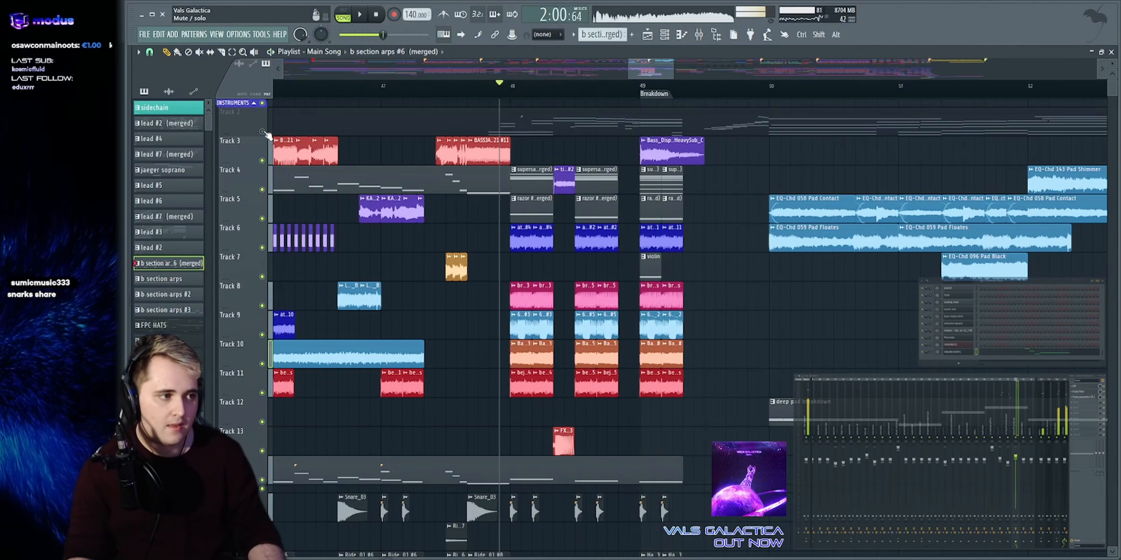
# Unmute Track 2 and open the lead #2 (merged) clip's main lead notes in the piano roll
pyautogui.click(262, 131)
pyautogui.doubleClick(409, 128)
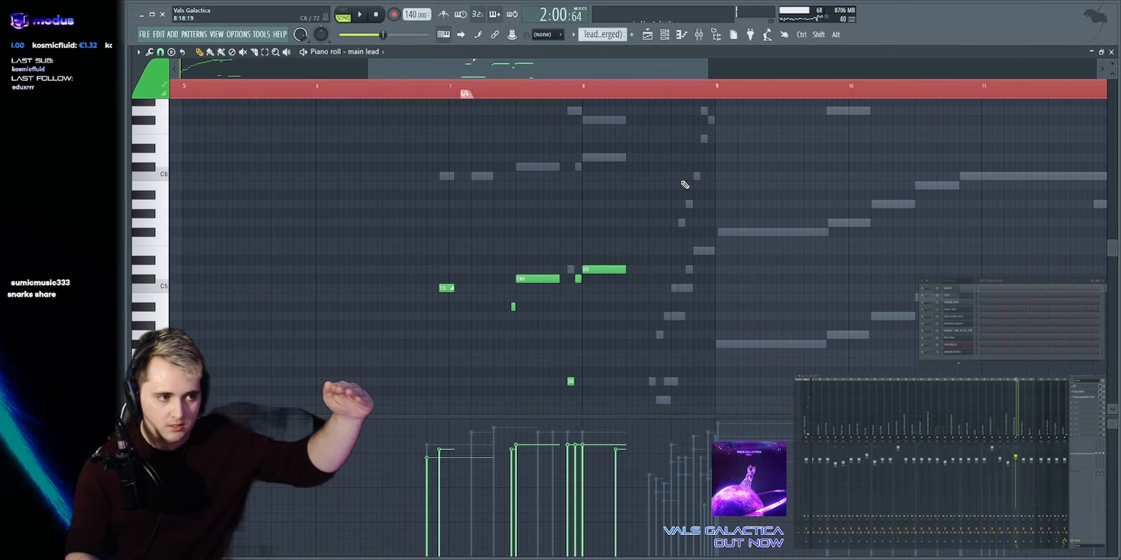
# Play the main lead phrase around bars 7 to 9 and switch the piano roll to the PIANO channel's notes
pyautogui.scroll(9, 628, 202)
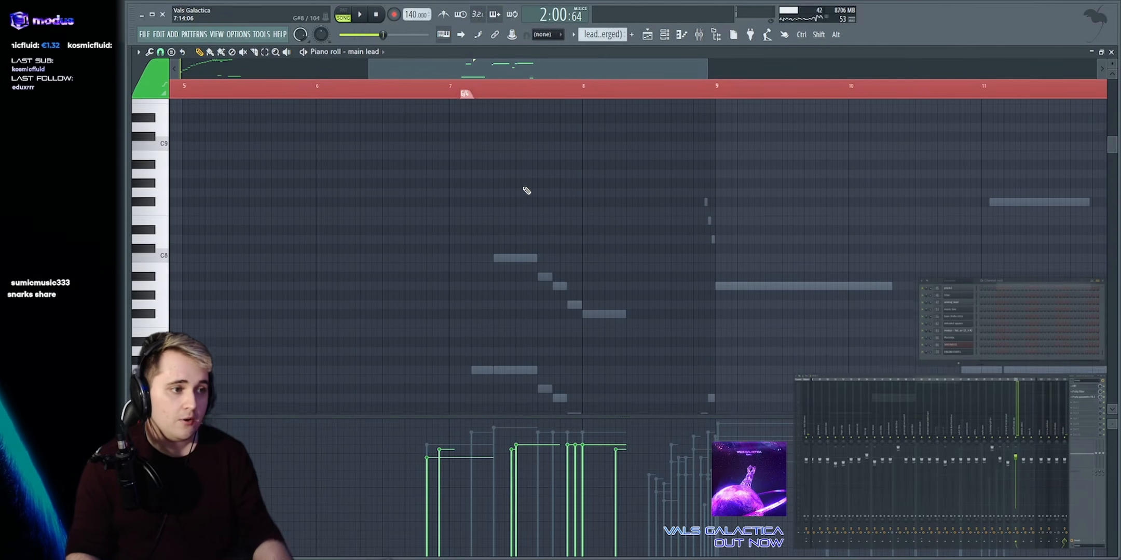
pyautogui.moveTo(543, 72)
pyautogui.mouseDown()
pyautogui.moveTo(544, 47)
pyautogui.moveTo(554, 87)
pyautogui.mouseUp()
pyautogui.press('space')
pyautogui.press('space')
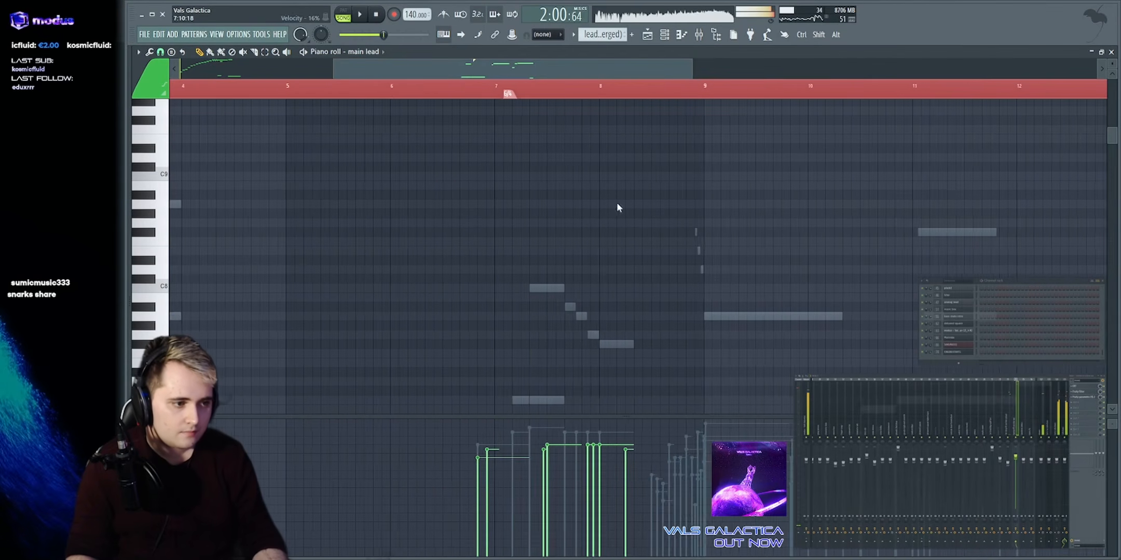
pyautogui.scroll(-5, 607, 228)
pyautogui.scroll(-1, 600, 239)
pyautogui.doubleClick(586, 177)
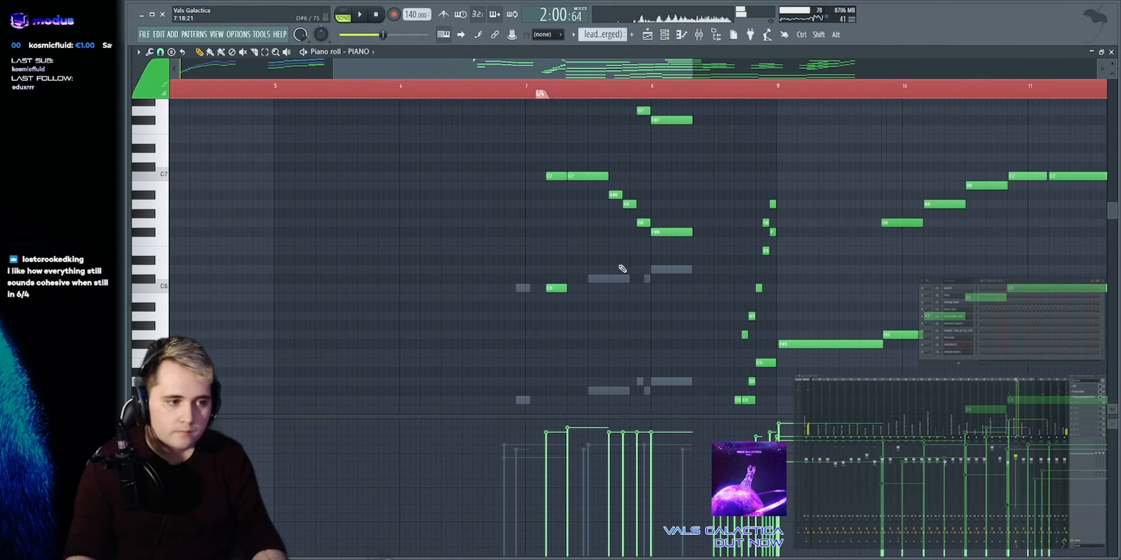
# Switch to the main lead 2 notes, play the phrase from around bar 7 and point out its notes through bar 8
pyautogui.doubleClick(615, 280)
pyautogui.moveTo(504, 70); pyautogui.dragTo(504, 83)
pyautogui.scroll(-4, 540, 220)
pyautogui.press('space')
pyautogui.scroll(1, 445, 214)
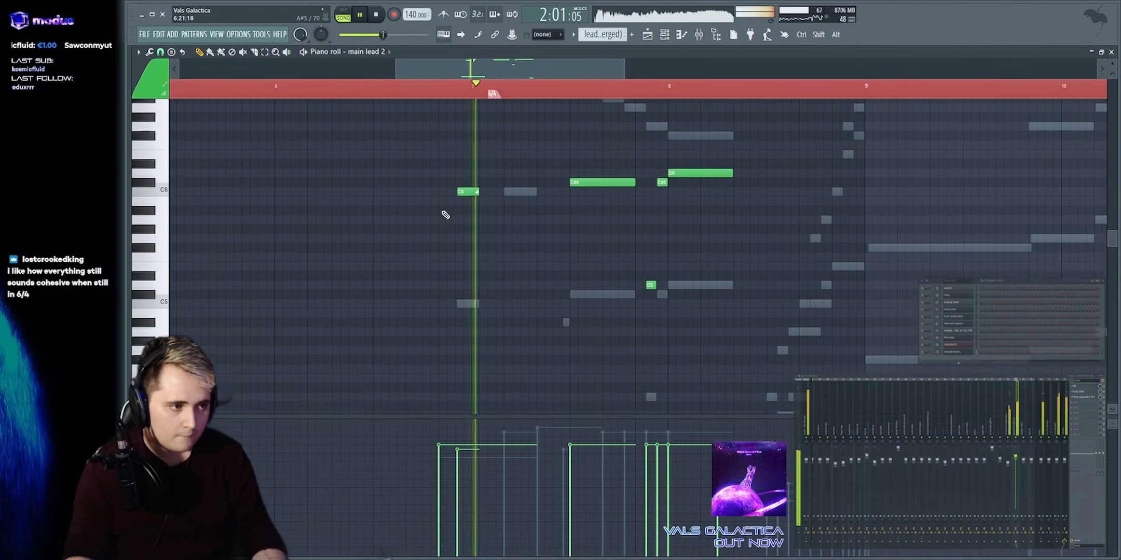
pyautogui.keyDown('ctrl'); pyautogui.moveTo(459, 204); pyautogui.dragTo(734, 161); pyautogui.keyUp('ctrl')
pyautogui.keyDown('ctrl'); pyautogui.click(742, 161); pyautogui.keyUp('ctrl')
pyautogui.press('space')
pyautogui.scroll(3, 612, 160)
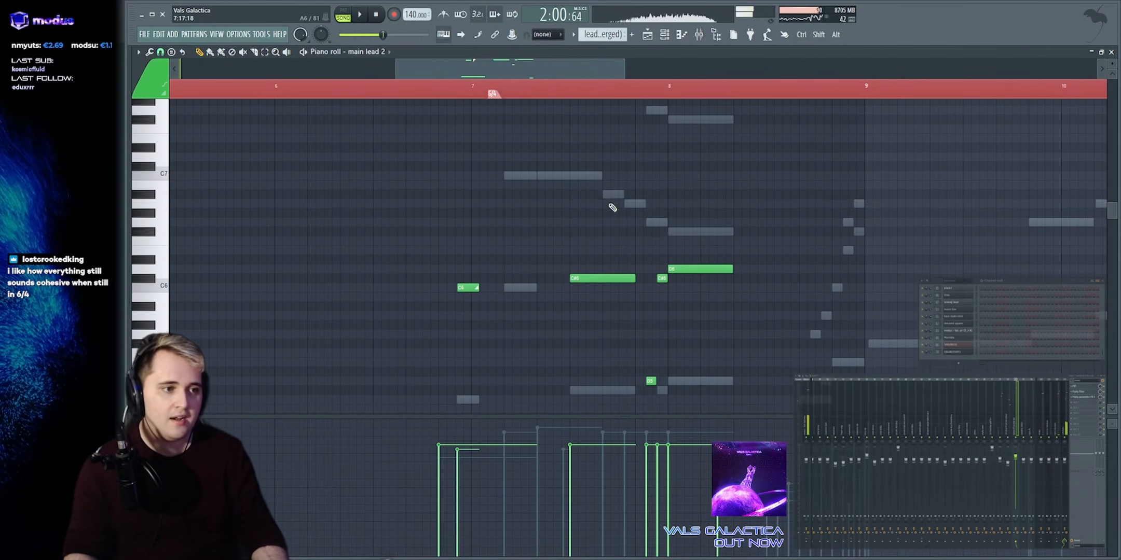
# Bring up the PIANO channel's notes and play the pattern alone from bar 7
pyautogui.doubleClick(610, 197)
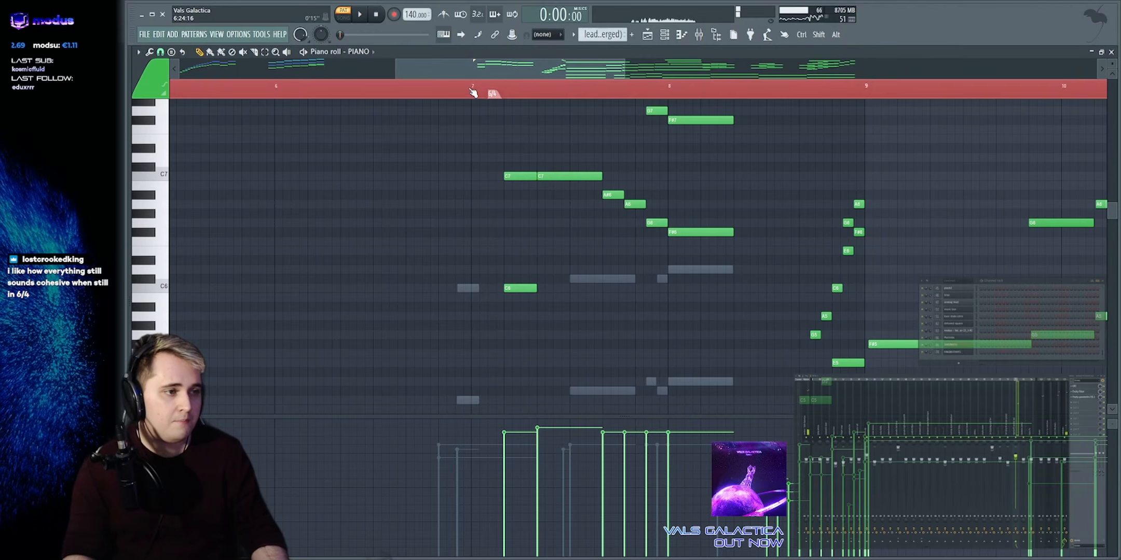
pyautogui.scroll(2, 522, 71)
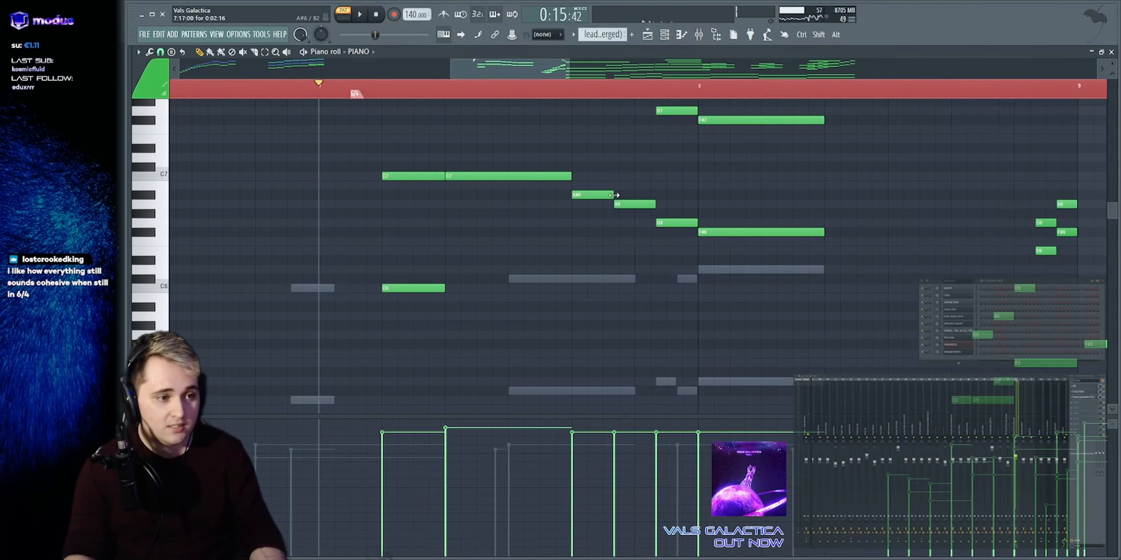
pyautogui.scroll(3, 753, 249)
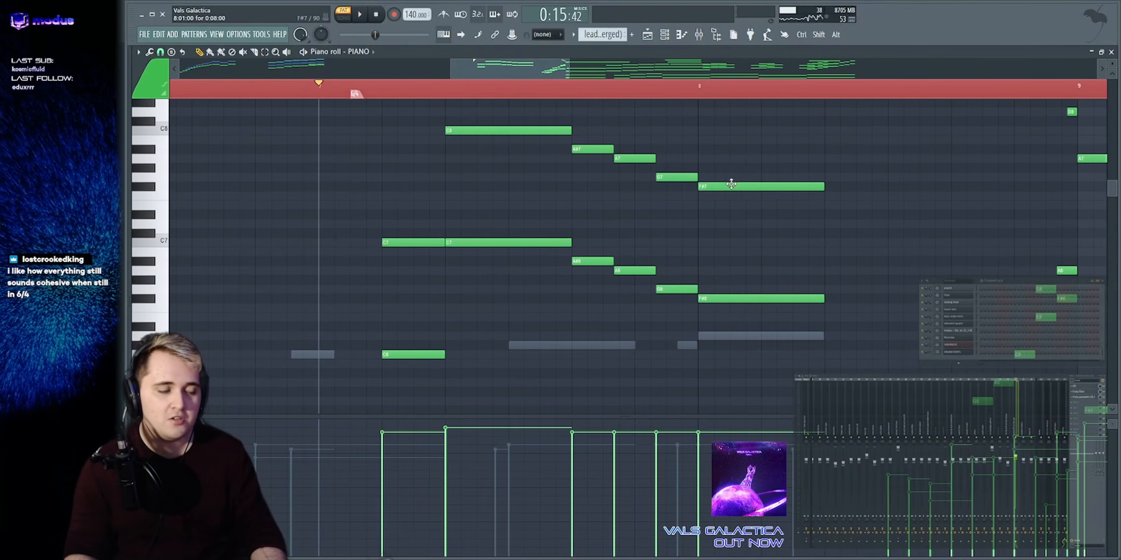
pyautogui.press('space')
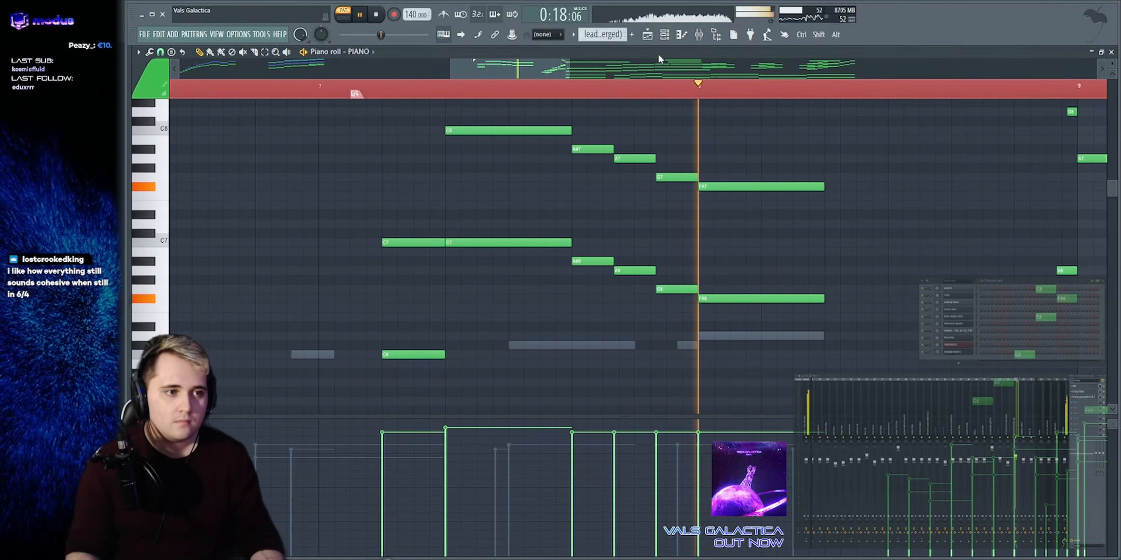
# Return to the playlist and play the full mix from just before the Breakdown
pyautogui.click(649, 35)
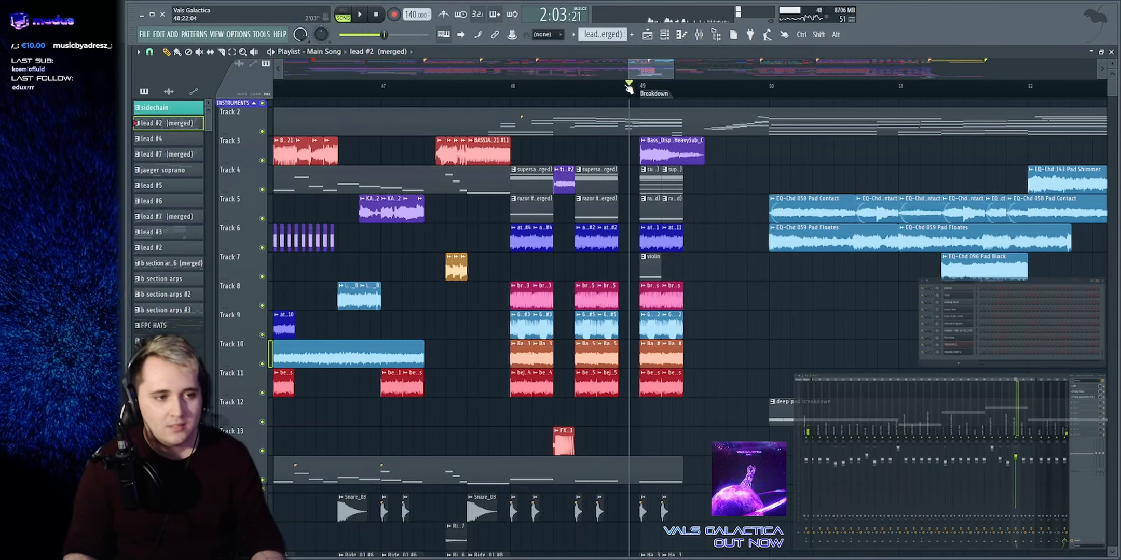
pyautogui.press('space')
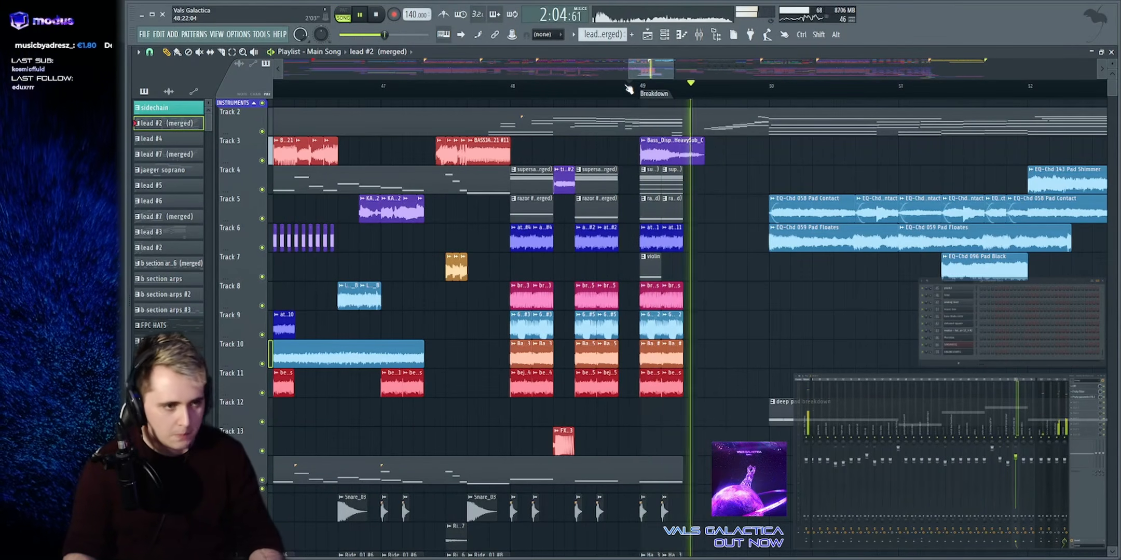
pyautogui.press('space')
# Solo Track 3, play its Bass_Dispersauce_HeavySub_C clip at the Breakdown, and restore all tracks
pyautogui.moveTo(650, 69); pyautogui.dragTo(653, 75)
pyautogui.rightClick(262, 161)
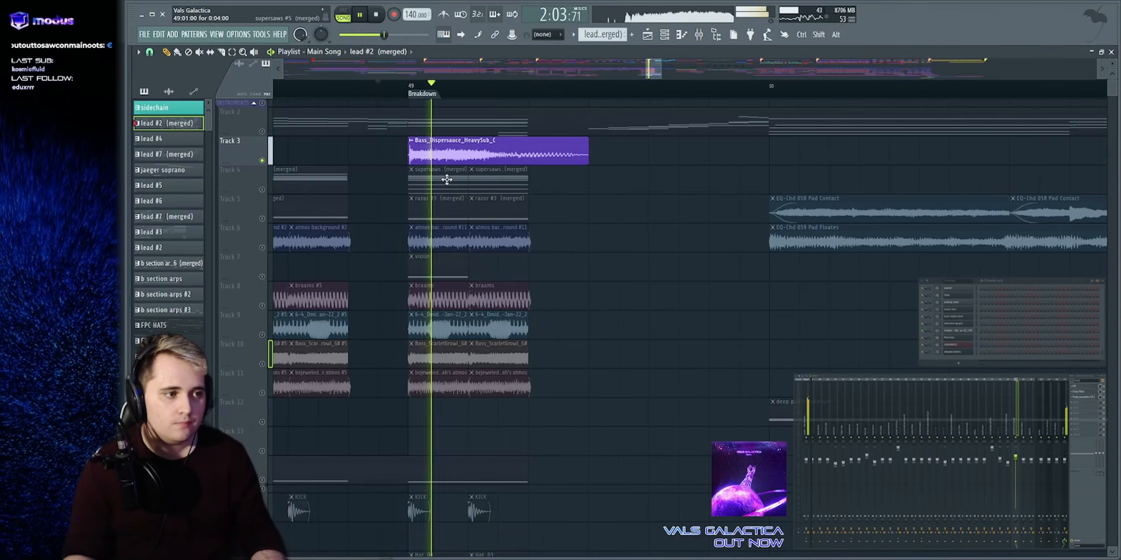
pyautogui.press('space')
pyautogui.rightClick(263, 161)
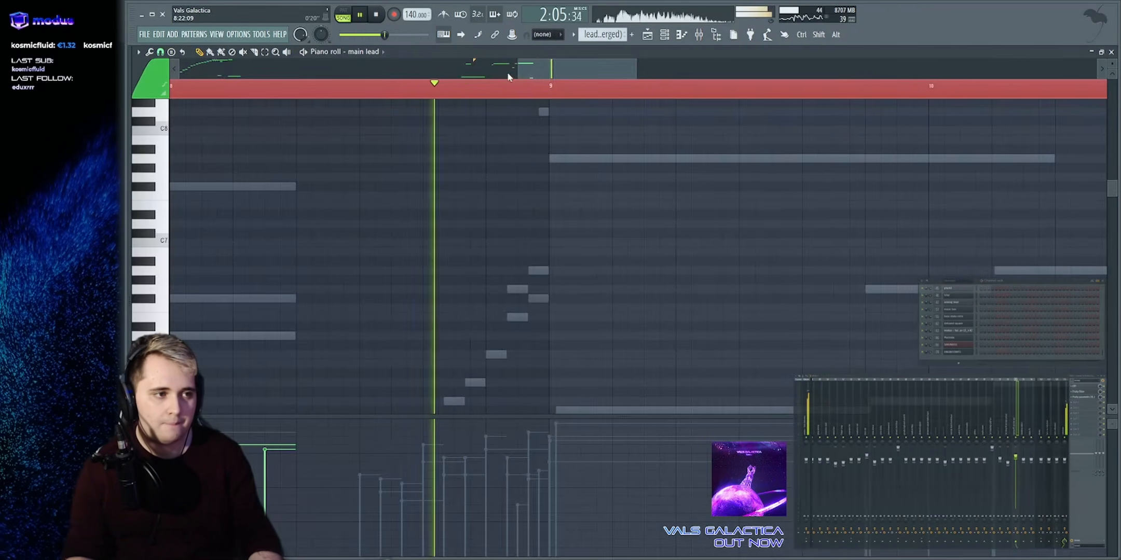
# Set playback to pattern mode, switch from main lead to the PIANO notes, and play from just before bar 9
pyautogui.scroll(-5, 335, 78)
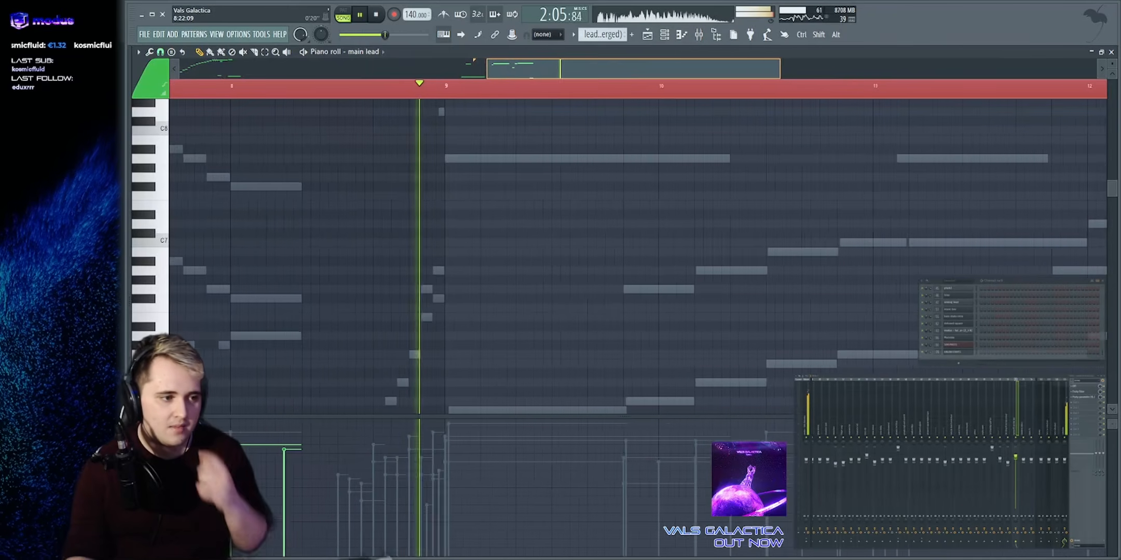
pyautogui.click(344, 17)
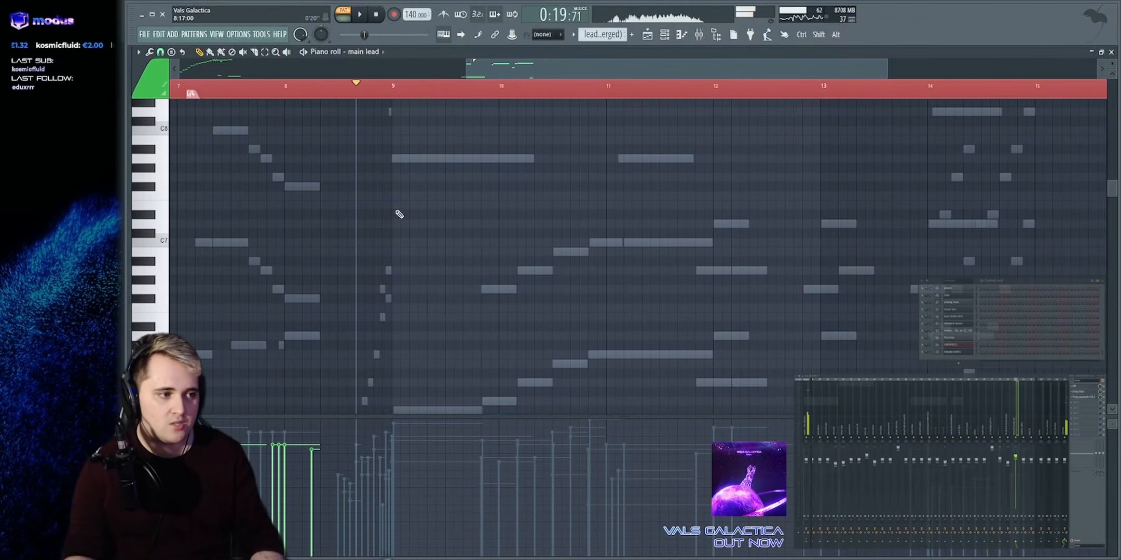
pyautogui.rightClick(432, 160)
pyautogui.press('space')
pyautogui.scroll(3, 459, 86)
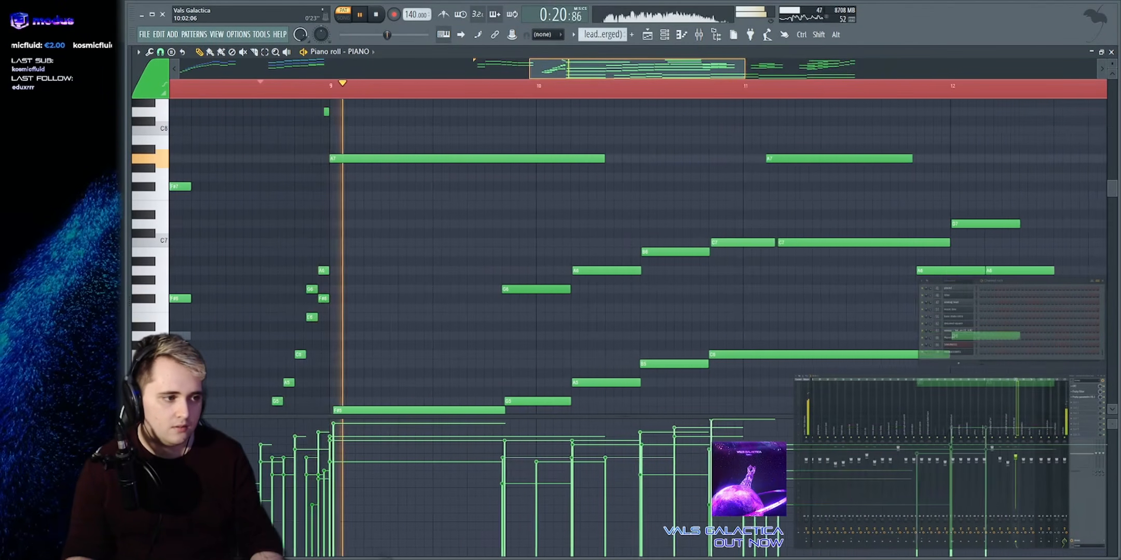
pyautogui.scroll(3, 391, 217)
pyautogui.press('space')
pyautogui.scroll(4, 332, 246)
pyautogui.scroll(-4, 342, 213)
pyautogui.scroll(2, 306, 215)
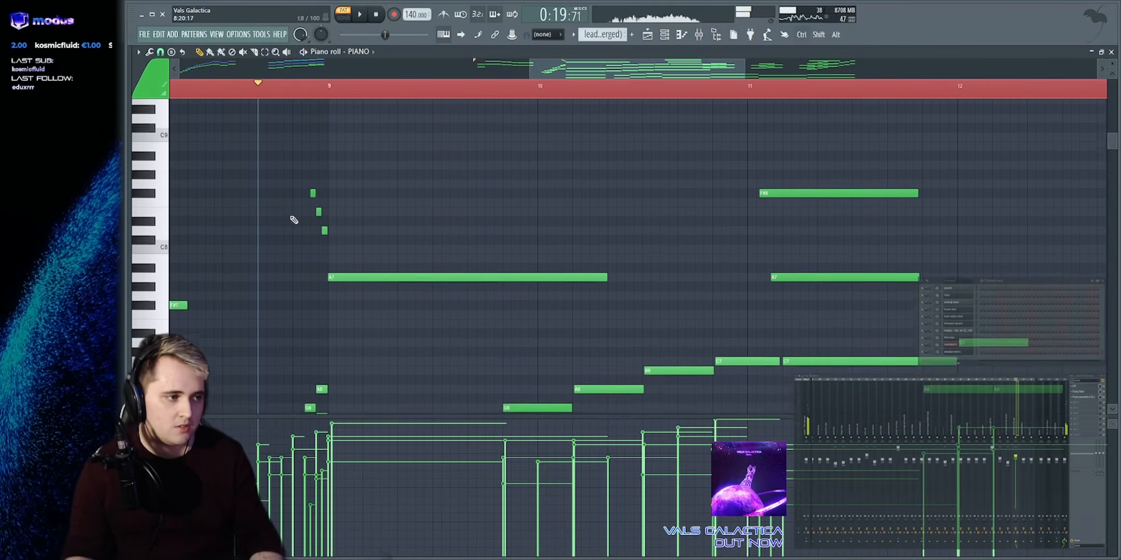
# Highlight the PIANO part's high sustained notes between bars 9 and 12, clear the selection, and outline the lower rising run
pyautogui.moveTo(289, 165); pyautogui.dragTo(1022, 321)
pyautogui.scroll(-4, 536, 214)
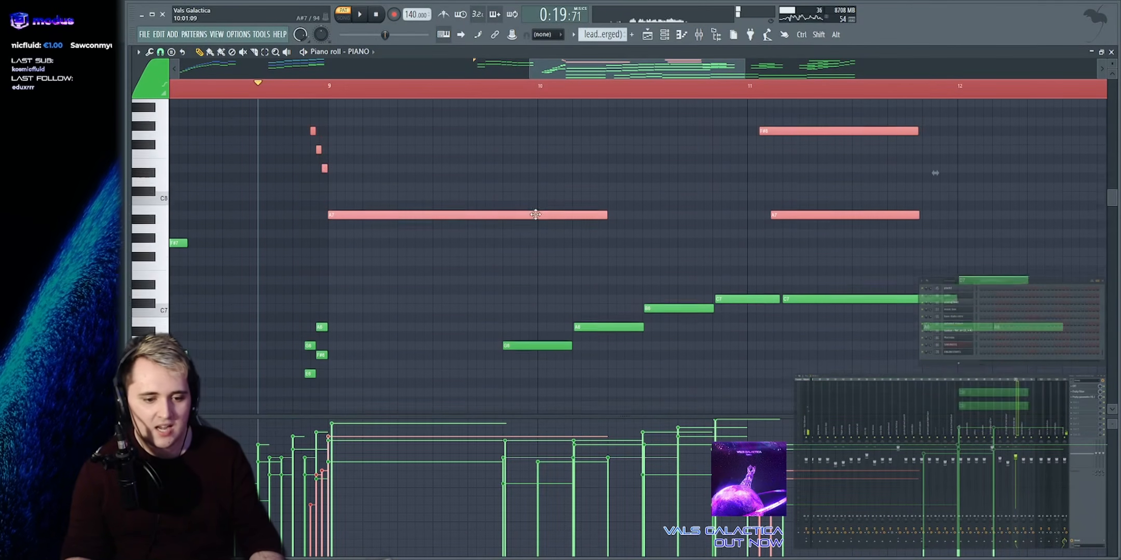
pyautogui.keyDown('ctrl'); pyautogui.click(411, 192); pyautogui.keyUp('ctrl')
pyautogui.scroll(-3, 363, 234)
pyautogui.moveTo(244, 349); pyautogui.dragTo(453, 129)
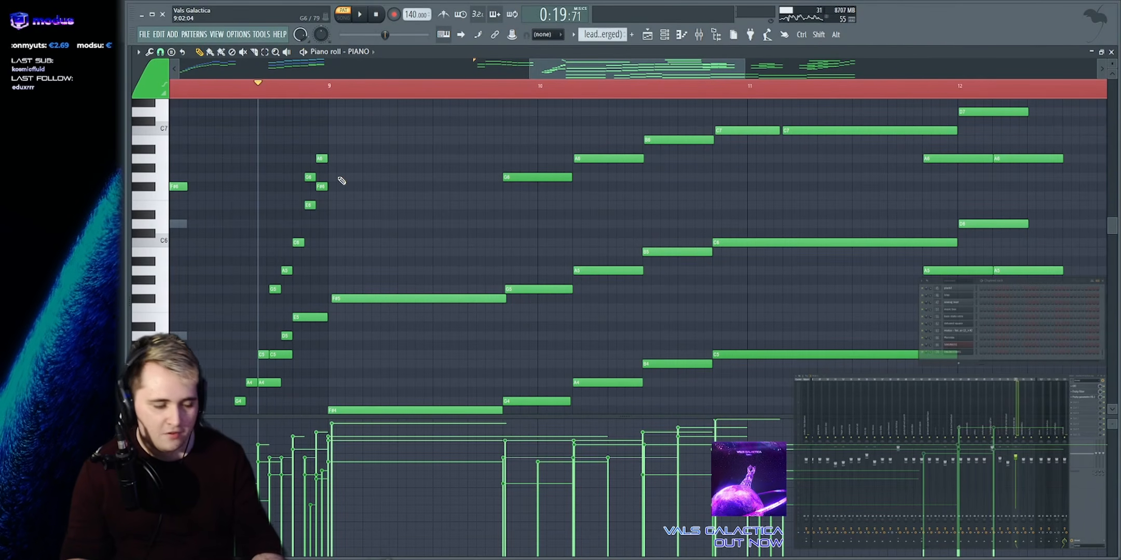
# Move the start position to between bars 8 and 9 and play the rising PIANO run into bar 9
pyautogui.scroll(1, 314, 83)
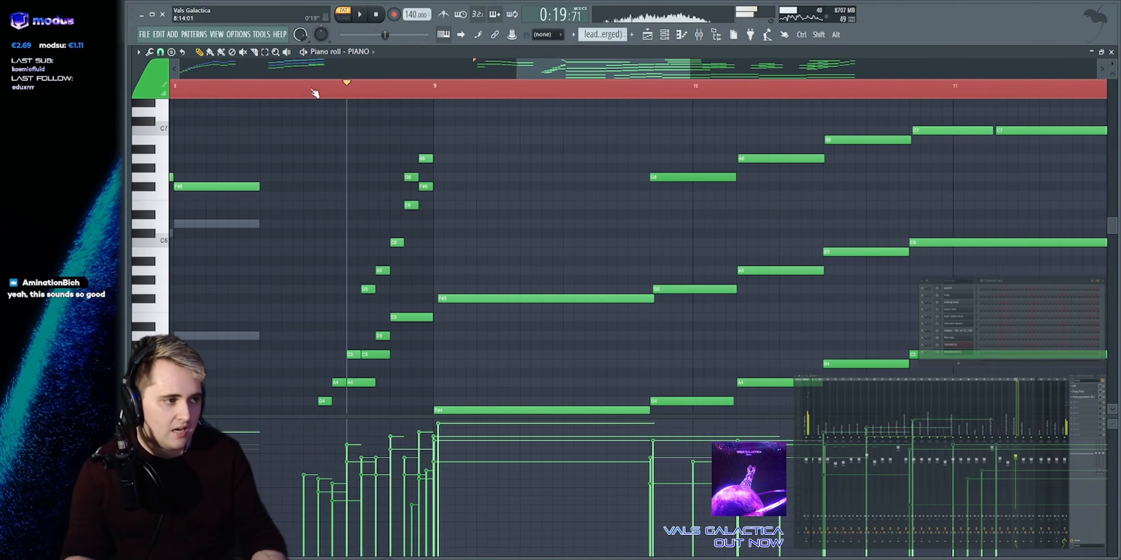
pyautogui.click(271, 88)
pyautogui.scroll(-4, 301, 337)
pyautogui.press('space')
pyautogui.scroll(5, 301, 332)
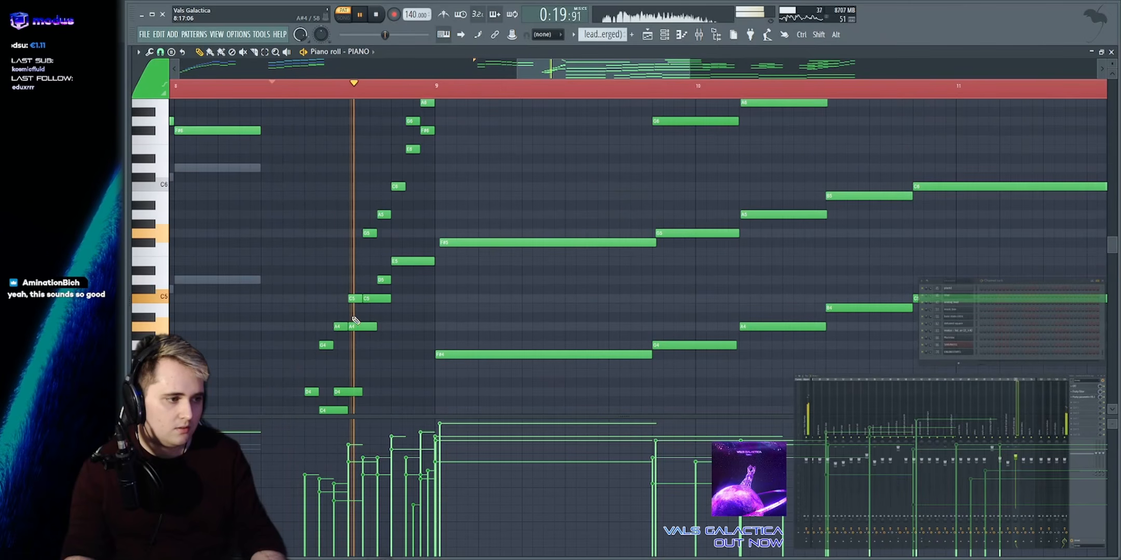
pyautogui.press('space')
pyautogui.scroll(-2, 398, 240)
pyautogui.scroll(4, 318, 307)
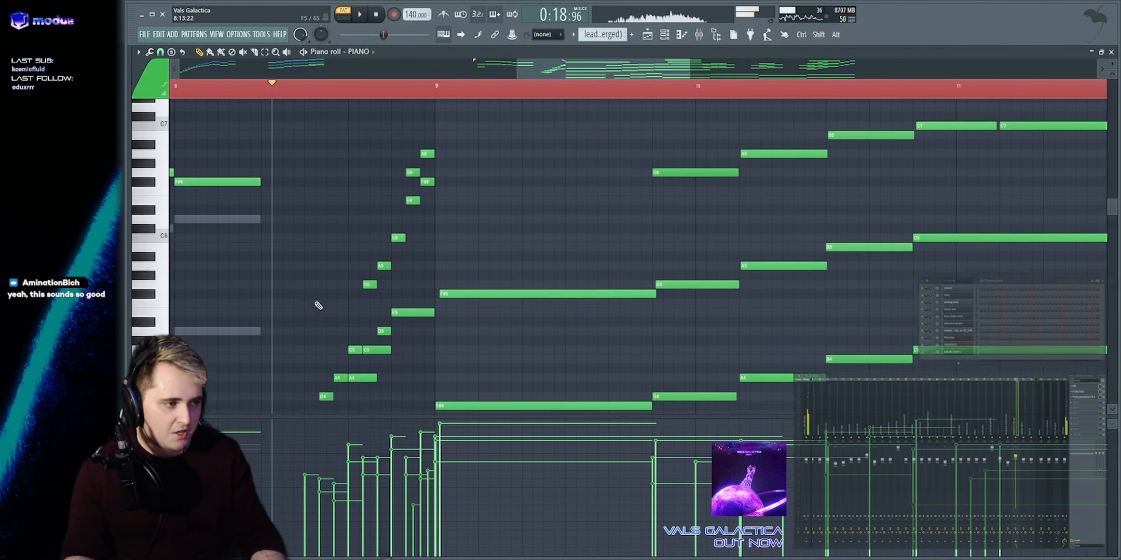
pyautogui.press('space')
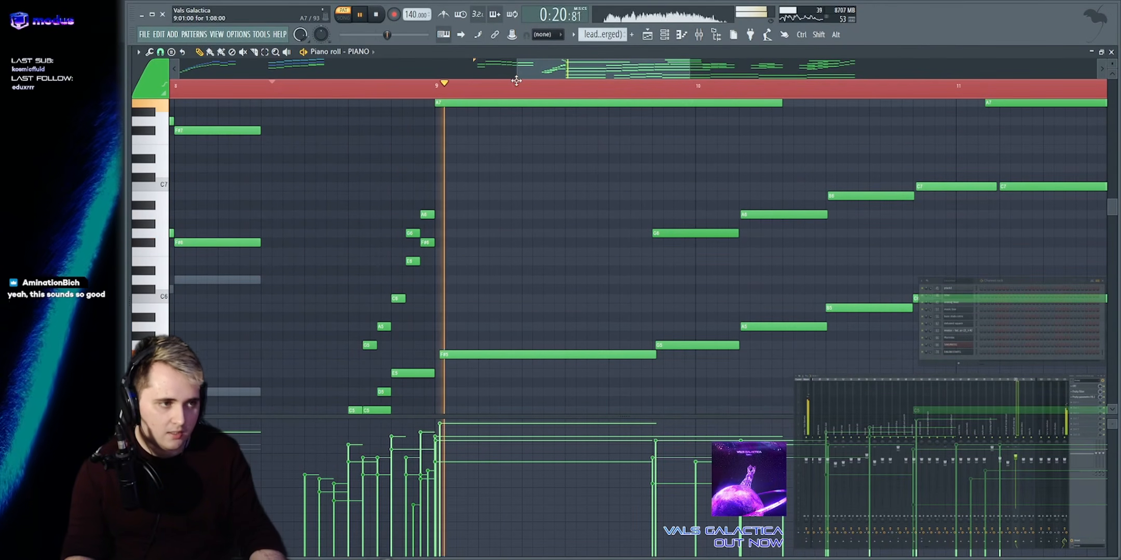
pyautogui.moveTo(516, 81); pyautogui.dragTo(548, 83)
pyautogui.scroll(5, 495, 205)
pyautogui.press('space')
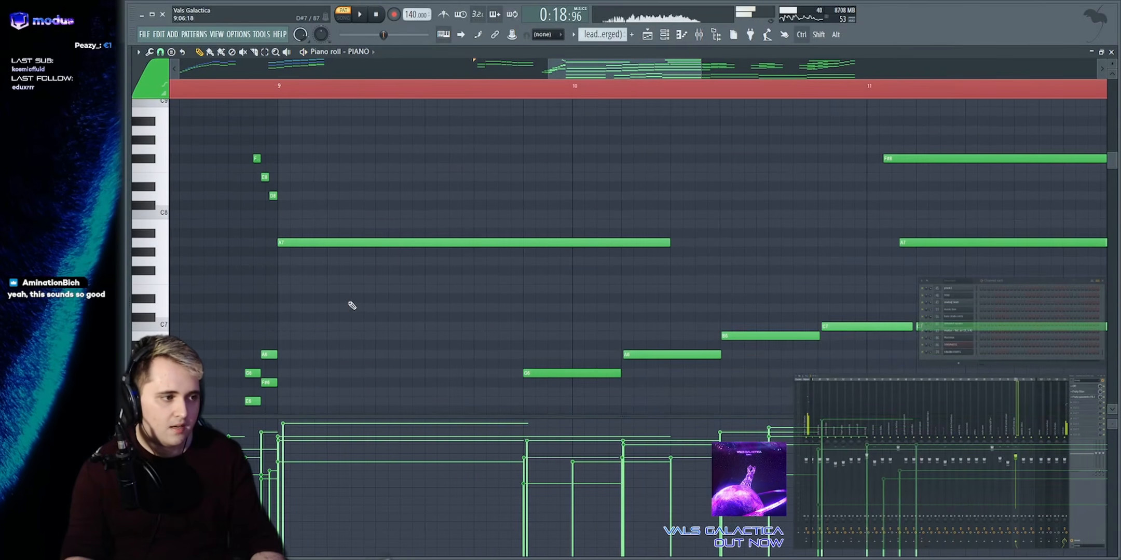
# Play the PIANO part from bar 9, following its high sustained note and the rising melody below
pyautogui.scroll(-3, 437, 198)
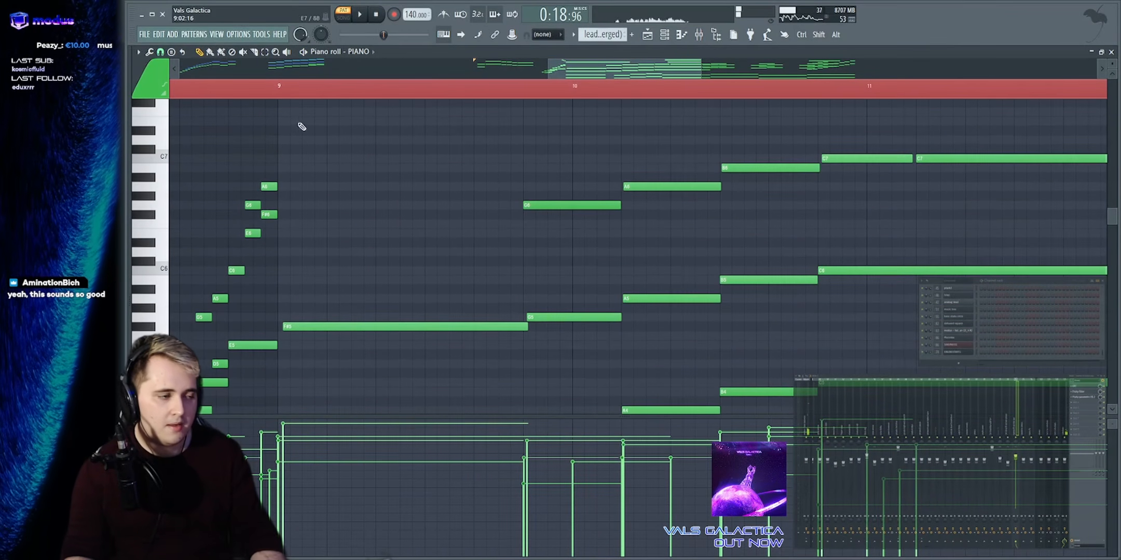
pyautogui.scroll(6, 415, 154)
pyautogui.press('space')
pyautogui.moveTo(551, 78); pyautogui.dragTo(566, 81)
pyautogui.scroll(-5, 457, 275)
pyautogui.scroll(1, 404, 363)
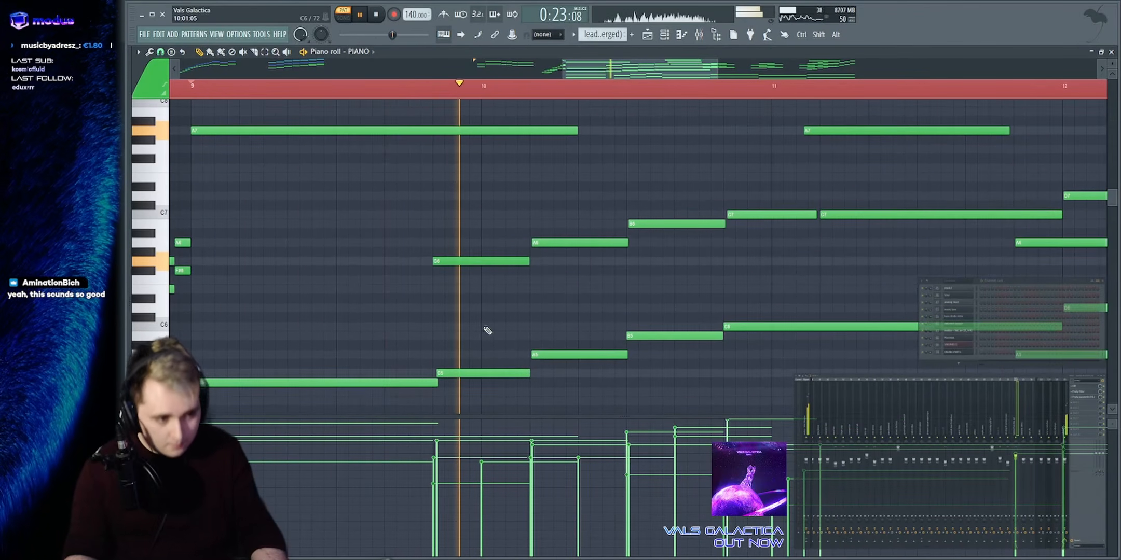
pyautogui.scroll(-7, 646, 236)
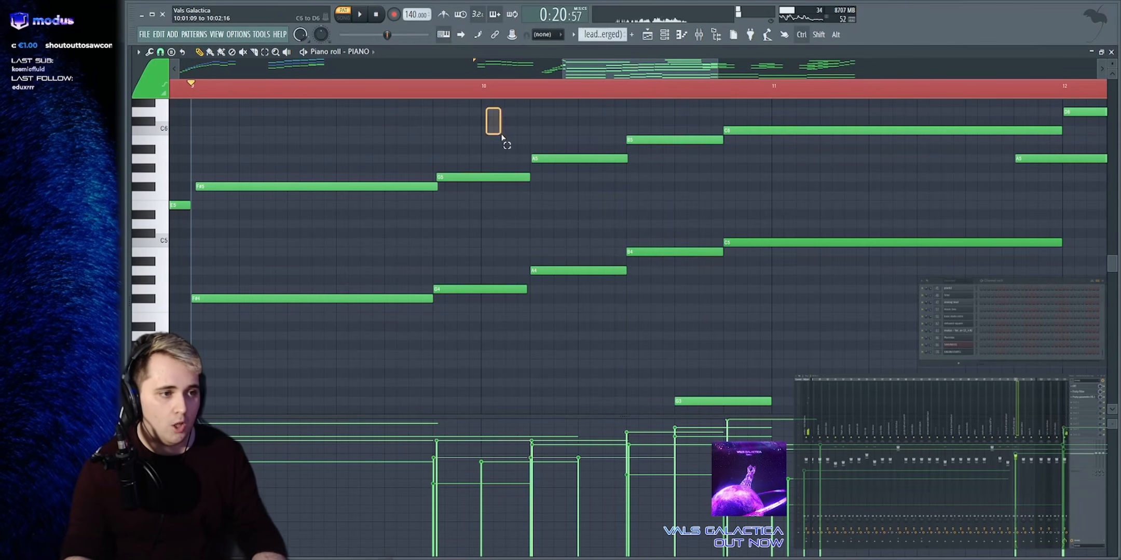
# Outline the PIANO part's octave-doubled melody and bass notes across bars 9 to 11 while playing the passage
pyautogui.moveTo(502, 136); pyautogui.dragTo(886, 341)
pyautogui.keyDown('ctrl'); pyautogui.click(641, 241); pyautogui.keyUp('ctrl')
pyautogui.scroll(-7, 595, 217)
pyautogui.scroll(1, 565, 205)
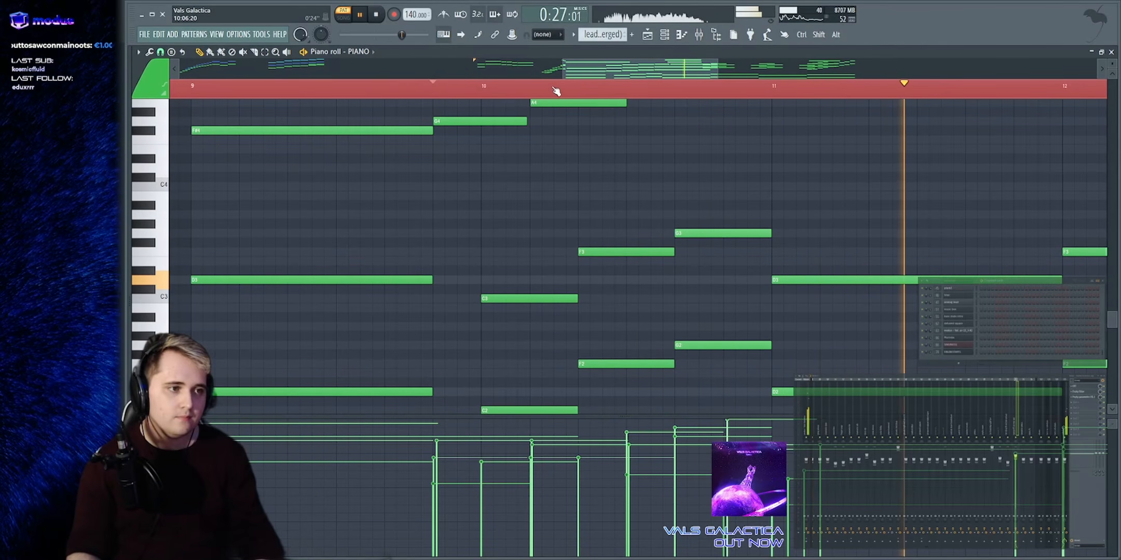
pyautogui.keyDown('ctrl'); pyautogui.moveTo(501, 209); pyautogui.dragTo(665, 398); pyautogui.keyUp('ctrl')
pyautogui.scroll(5, 483, 207)
pyautogui.keyDown('ctrl'); pyautogui.moveTo(475, 362); pyautogui.dragTo(761, 152); pyautogui.keyUp('ctrl')
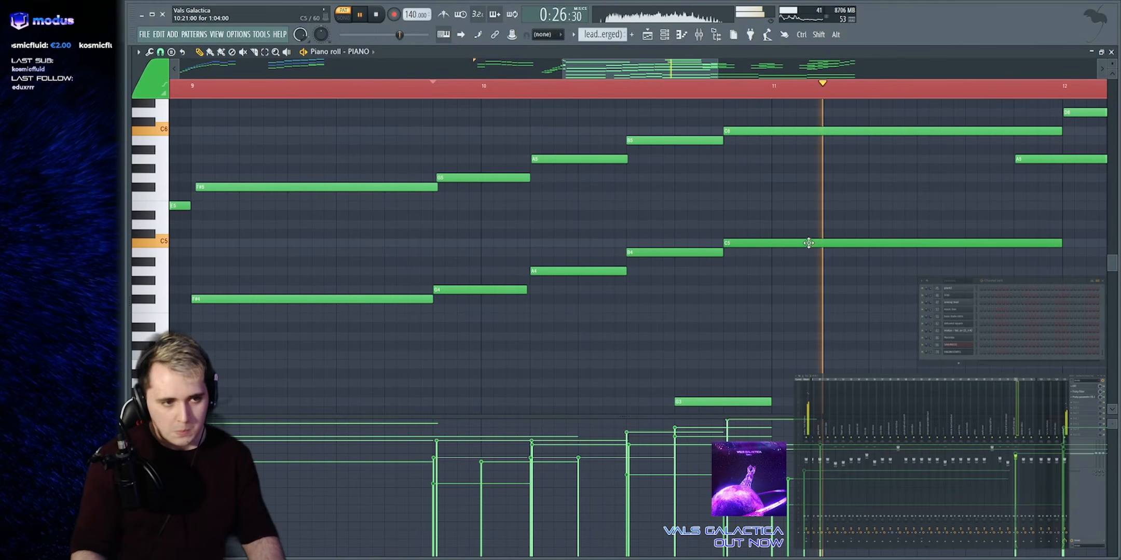
# Stop playback and examine the PIANO part's high sustained notes between bars 11 and 12
pyautogui.scroll(10, 804, 236)
pyautogui.press('space')
pyautogui.moveTo(670, 69); pyautogui.dragTo(719, 73)
pyautogui.scroll(-1, 592, 166)
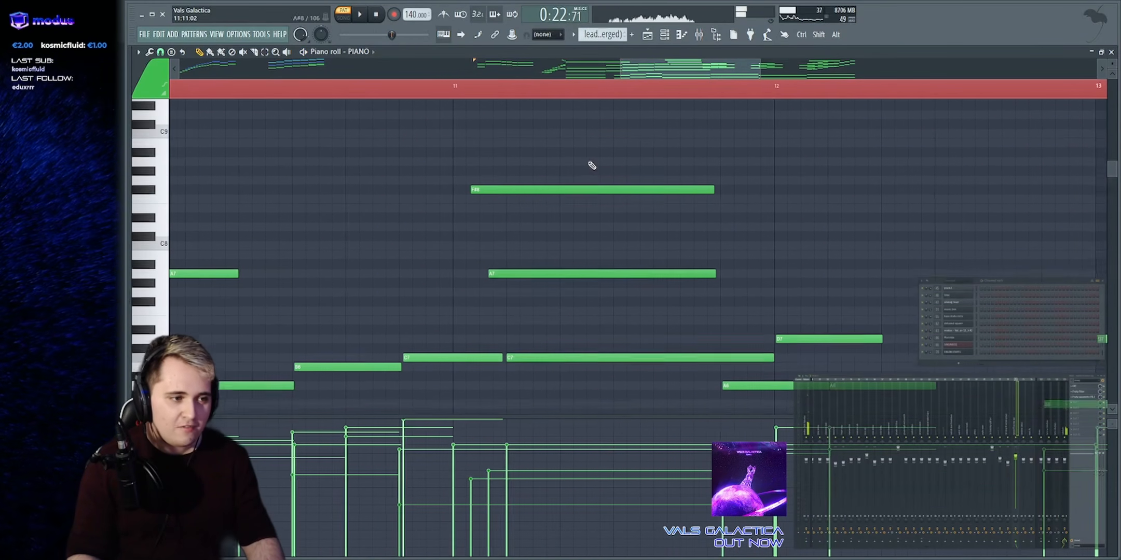
pyautogui.scroll(-2, 591, 182)
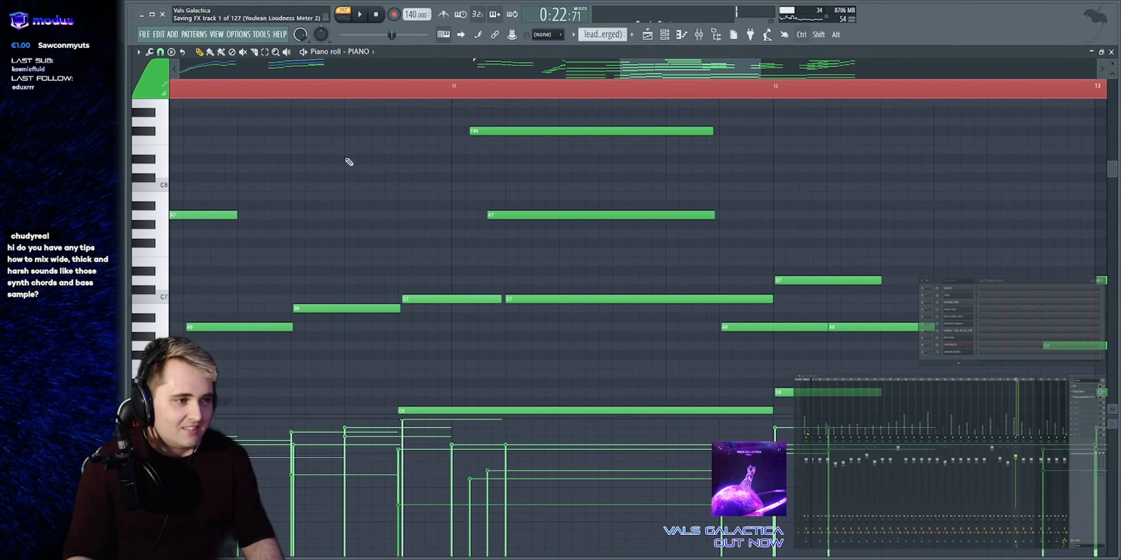
# Preview a track from the modus Canciones Full Songs folder, hide the browser, and play the PIANO notes from just before bar 11
pyautogui.click(127, 301)
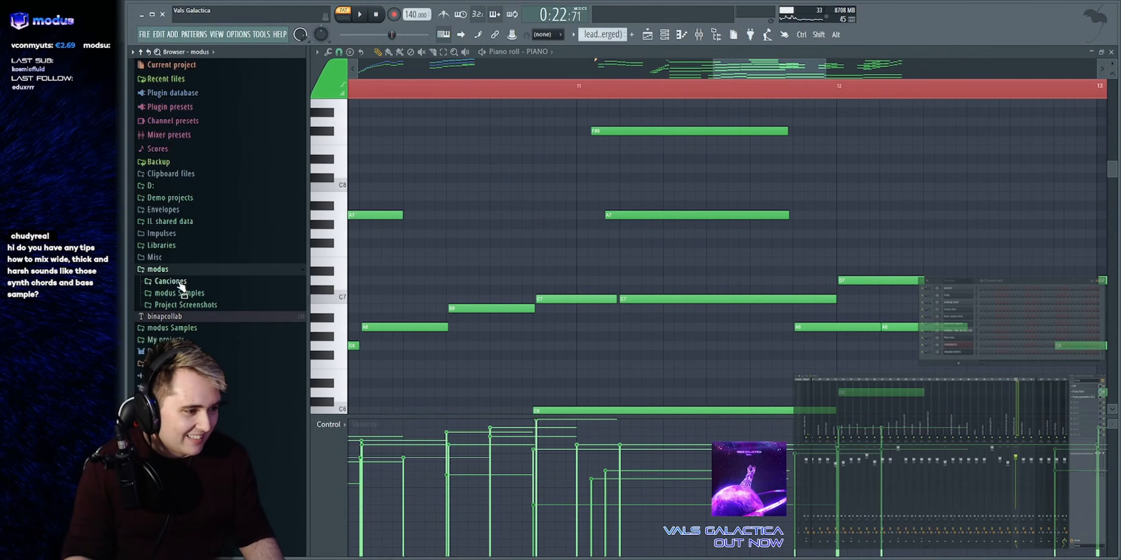
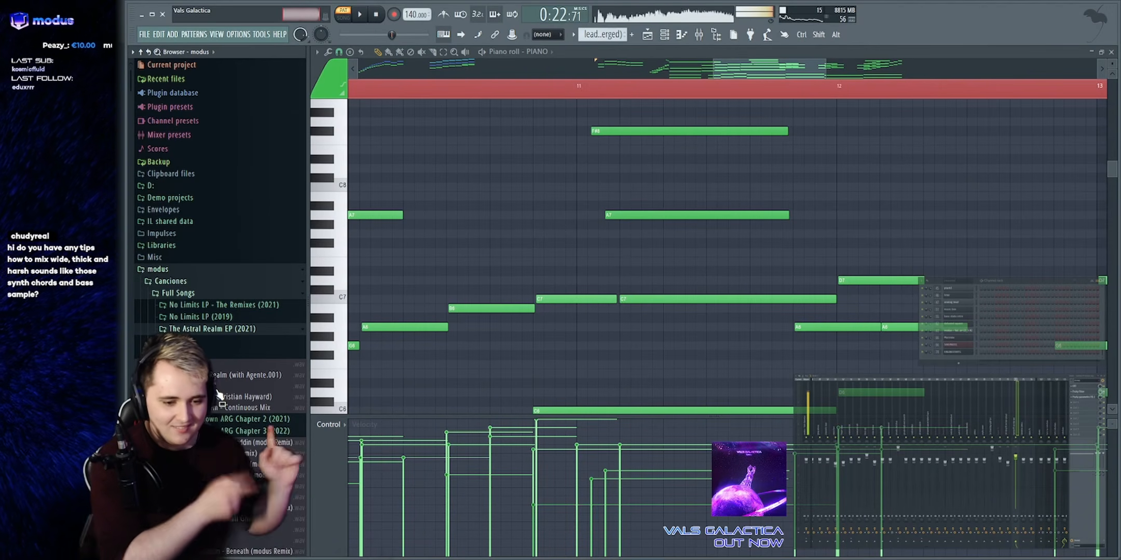
pyautogui.hotkey('alt', 'F8')
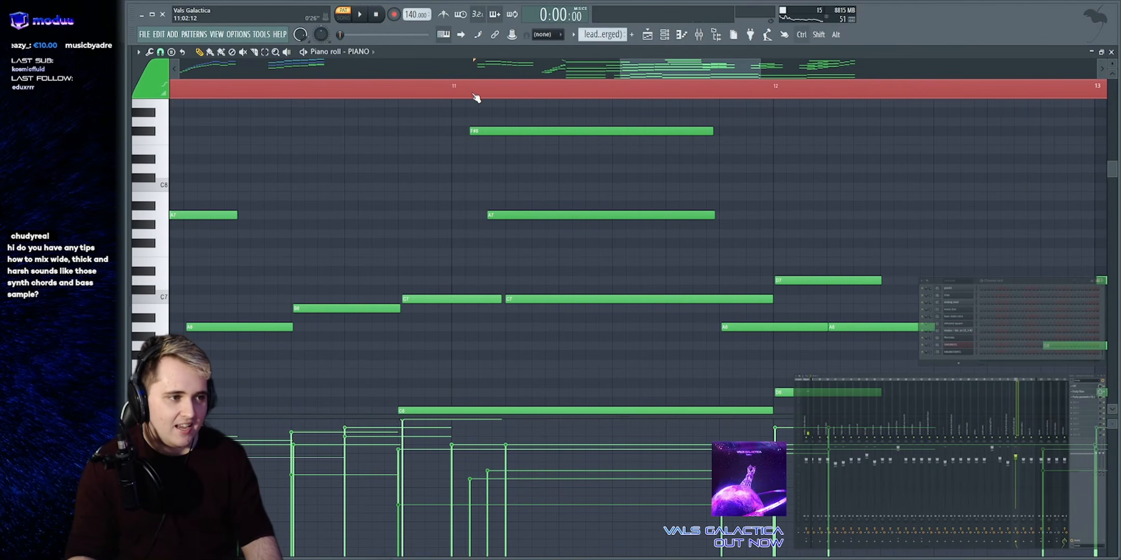
pyautogui.moveTo(504, 108); pyautogui.dragTo(661, 370)
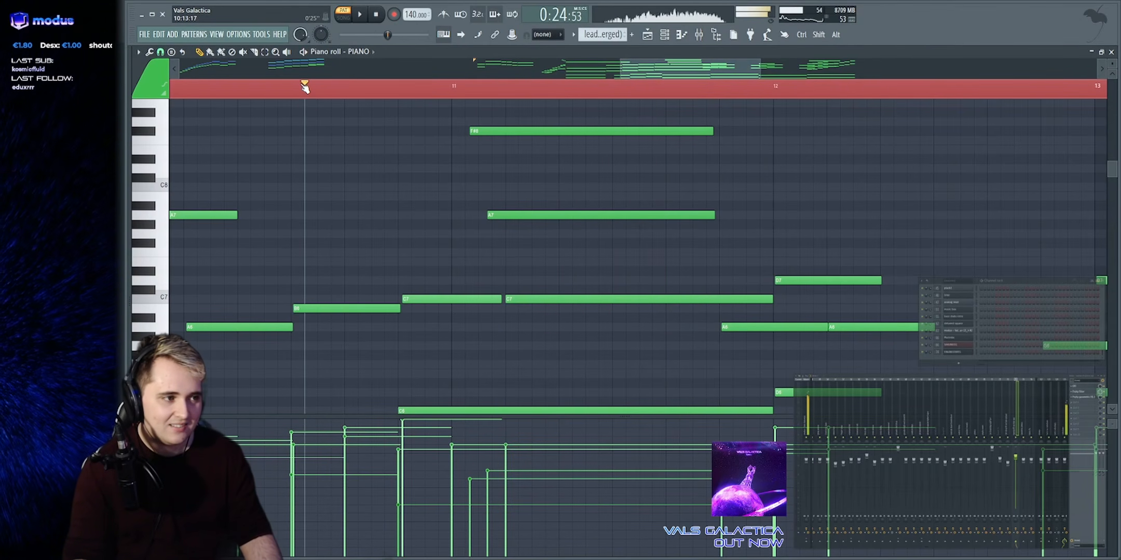
# Follow the playing PIANO part from bar 11 into bar 14, examining its octave layers, and stop playback
pyautogui.scroll(1, 357, 221)
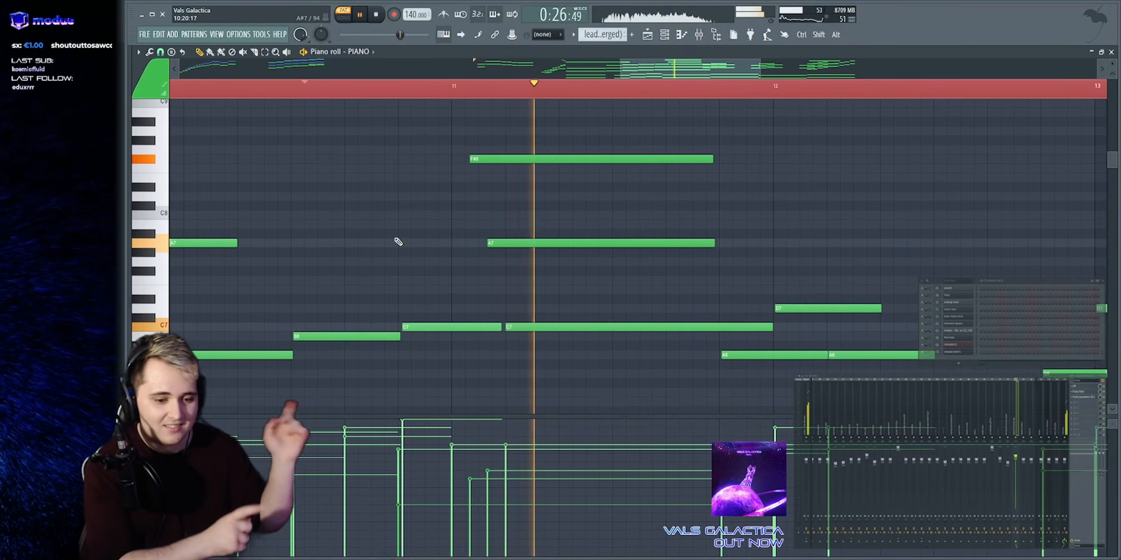
pyautogui.moveTo(731, 72); pyautogui.dragTo(786, 85)
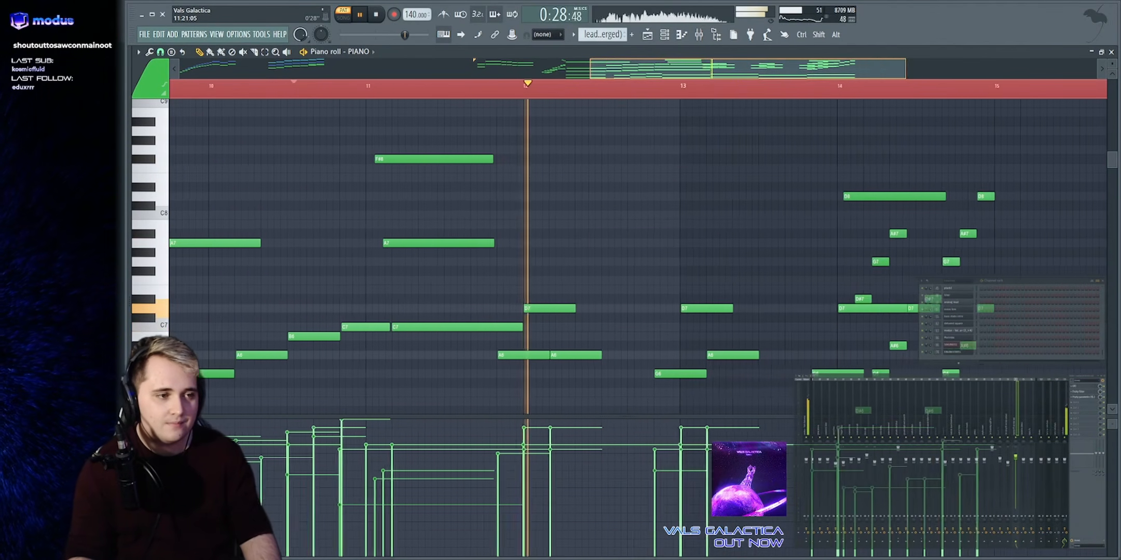
pyautogui.moveTo(668, 74); pyautogui.dragTo(695, 71)
pyautogui.scroll(-9, 718, 157)
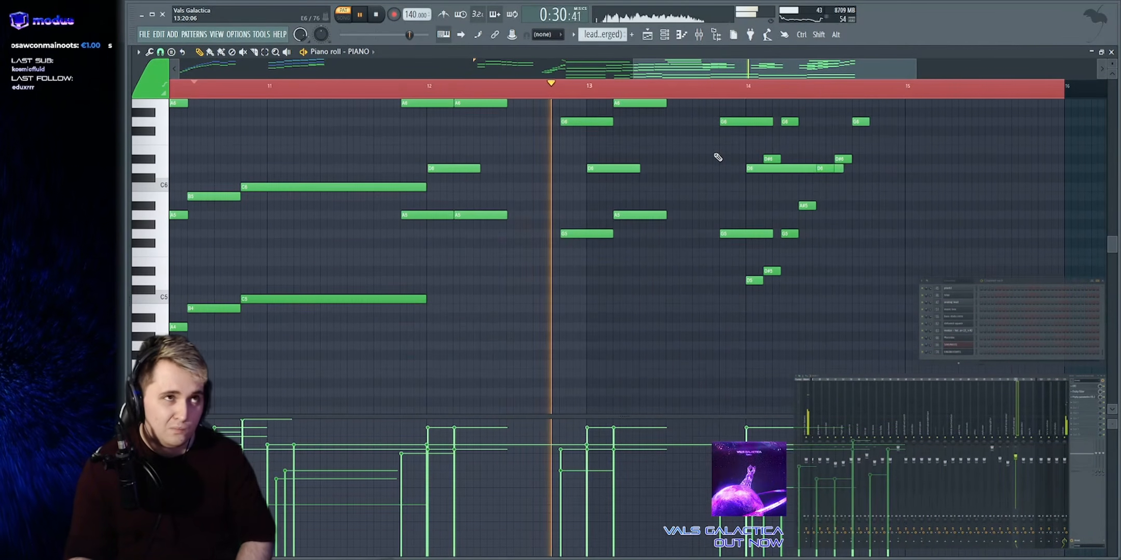
pyautogui.scroll(6, 695, 175)
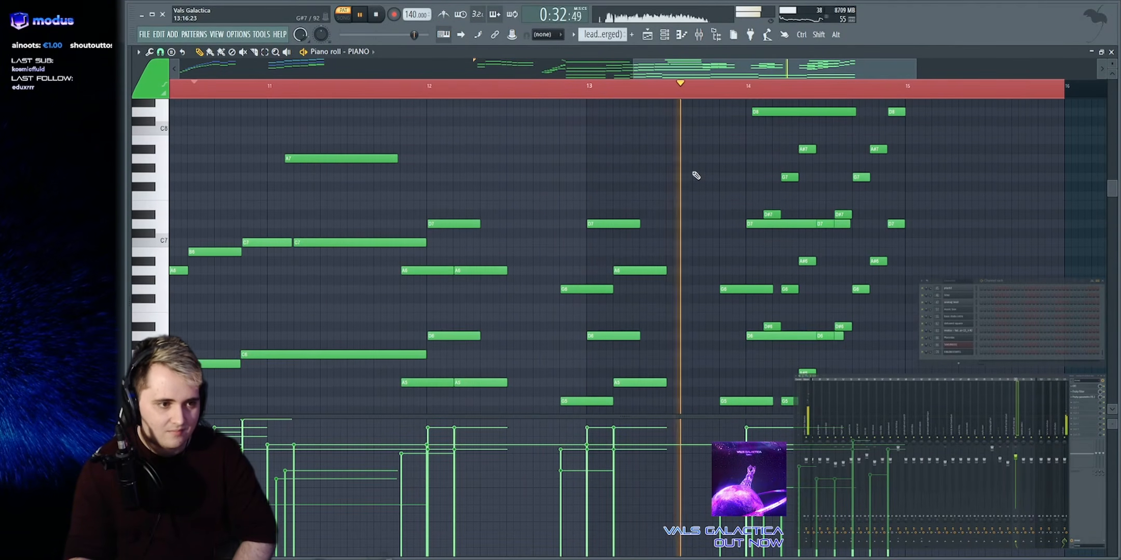
pyautogui.scroll(3, 798, 73)
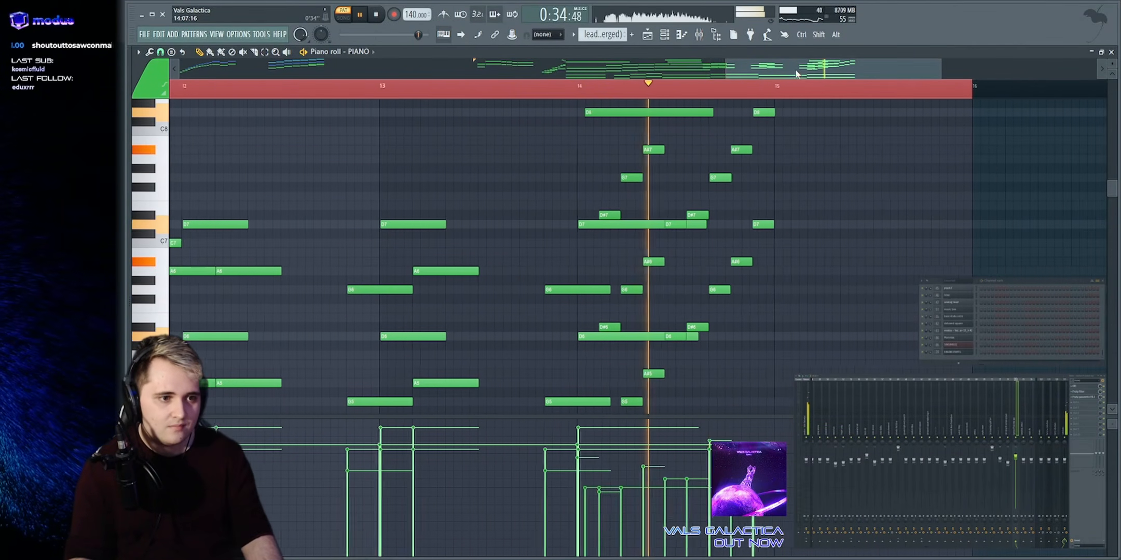
pyautogui.scroll(8, 652, 310)
pyautogui.scroll(-6, 688, 298)
pyautogui.scroll(3, 623, 317)
pyautogui.press('space')
# Outline the rising notes in bar 14 of the PIANO part and play them from just before bar 14
pyautogui.moveTo(518, 329); pyautogui.dragTo(518, 329)
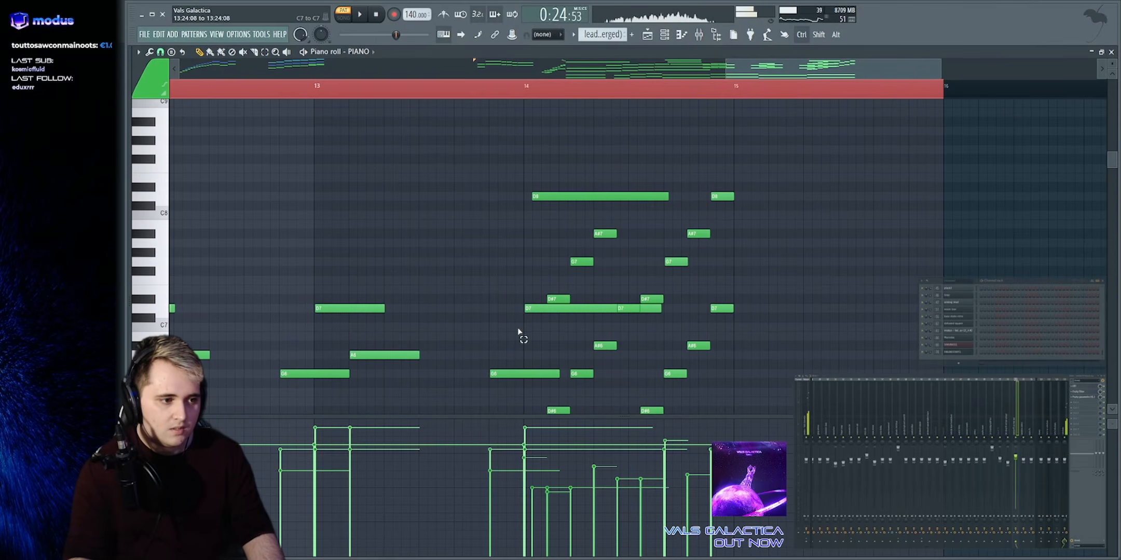
pyautogui.moveTo(639, 331); pyautogui.dragTo(772, 154)
pyautogui.keyDown('ctrl'); pyautogui.click(770, 151); pyautogui.keyUp('ctrl')
pyautogui.press('space')
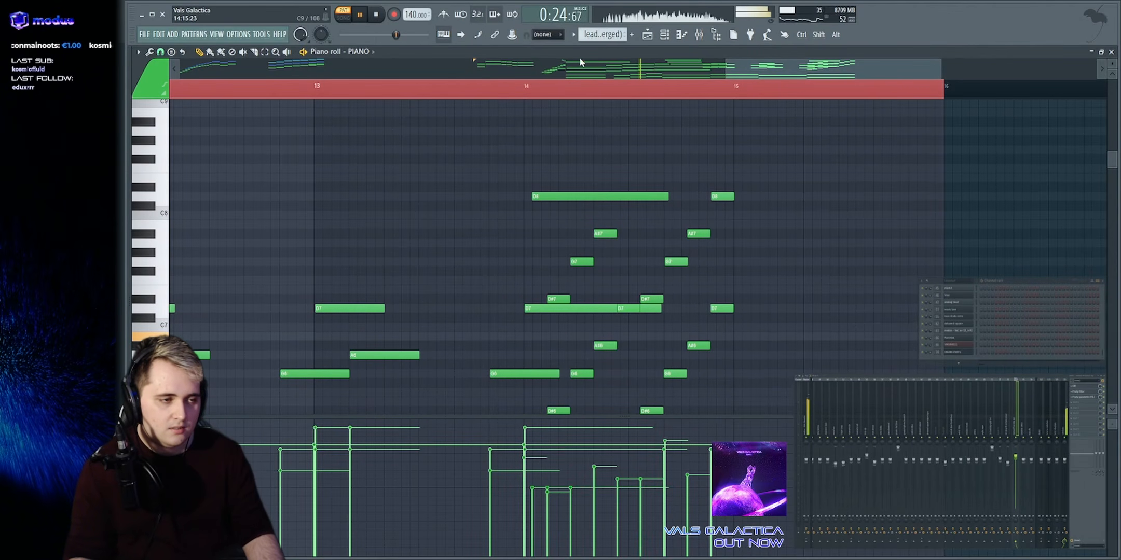
pyautogui.click(514, 84)
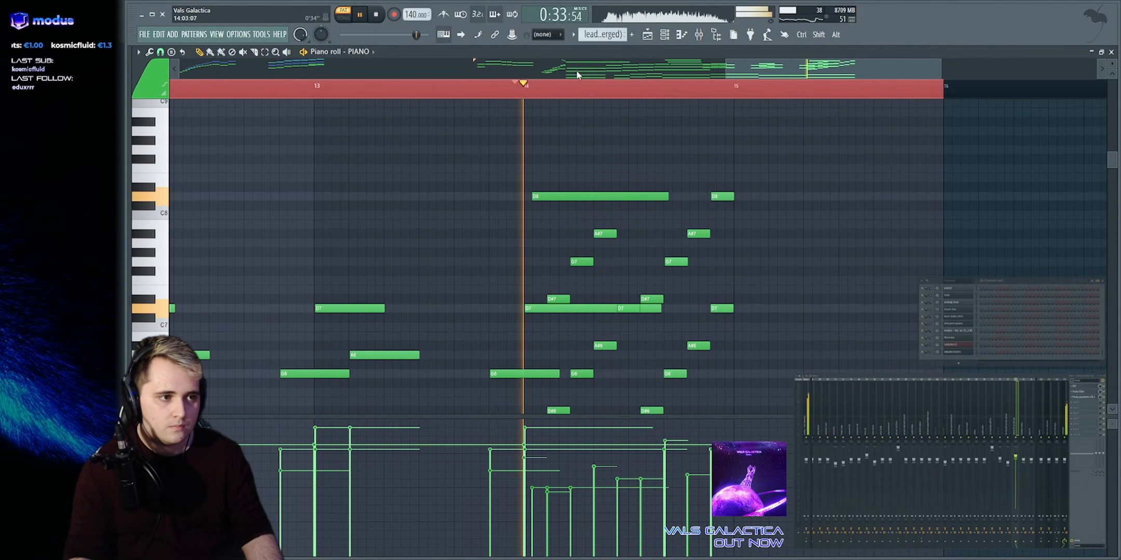
# Check the playlist briefly, return to the PIANO piano roll, and replay the run leading up to bar 15
pyautogui.click(646, 34)
pyautogui.moveTo(654, 68)
pyautogui.mouseDown()
pyautogui.moveTo(653, 122)
pyautogui.moveTo(666, 91)
pyautogui.moveTo(690, 110)
pyautogui.moveTo(663, 107)
pyautogui.moveTo(747, 78)
pyautogui.moveTo(788, 79)
pyautogui.moveTo(652, 72)
pyautogui.mouseUp()
pyautogui.press('space')
pyautogui.moveTo(801, 77); pyautogui.dragTo(698, 104)
pyautogui.click(682, 35)
pyautogui.press('space')
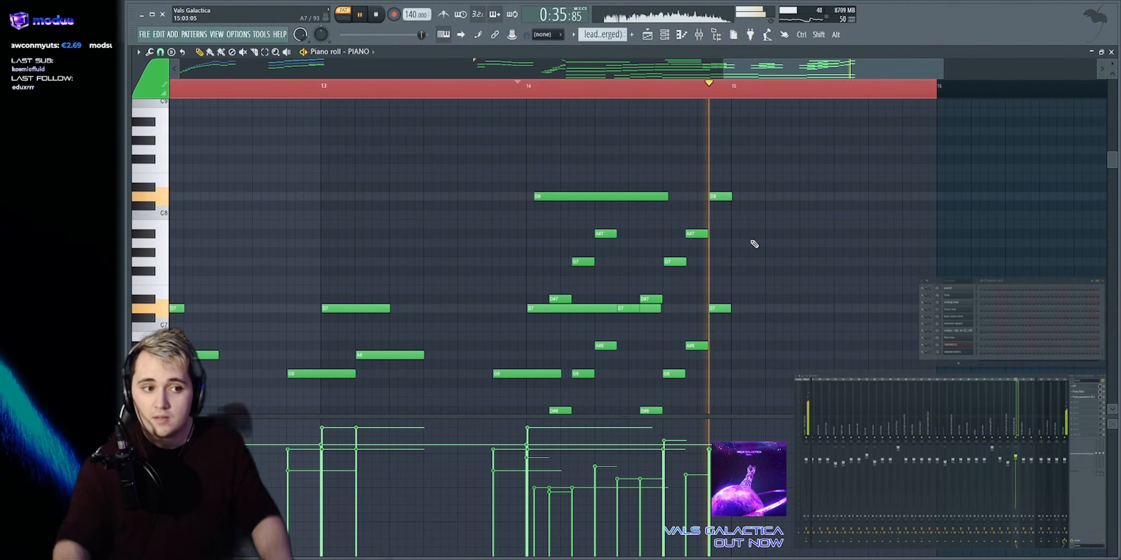
pyautogui.press('space')
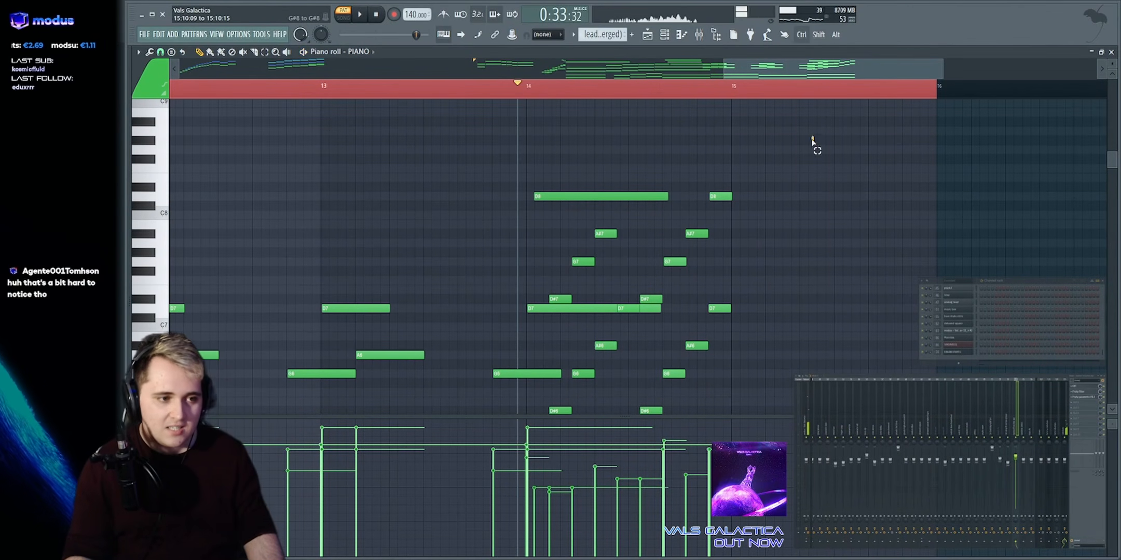
# Outline the whole bar 14 run and its closing notes before bar 15, and play the passage again
pyautogui.moveTo(816, 135); pyautogui.dragTo(513, 358)
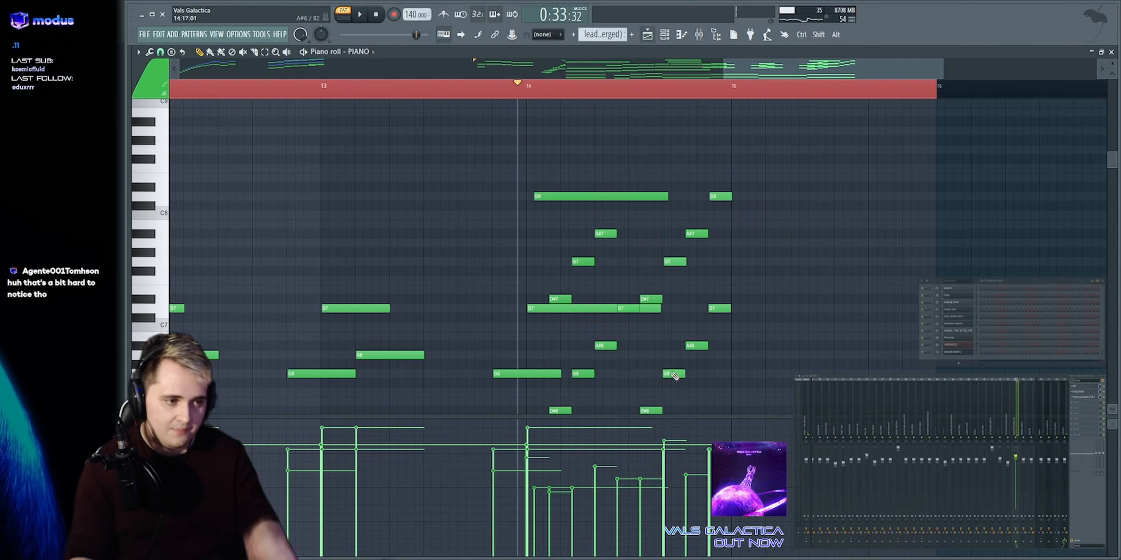
pyautogui.moveTo(750, 179); pyautogui.dragTo(740, 301)
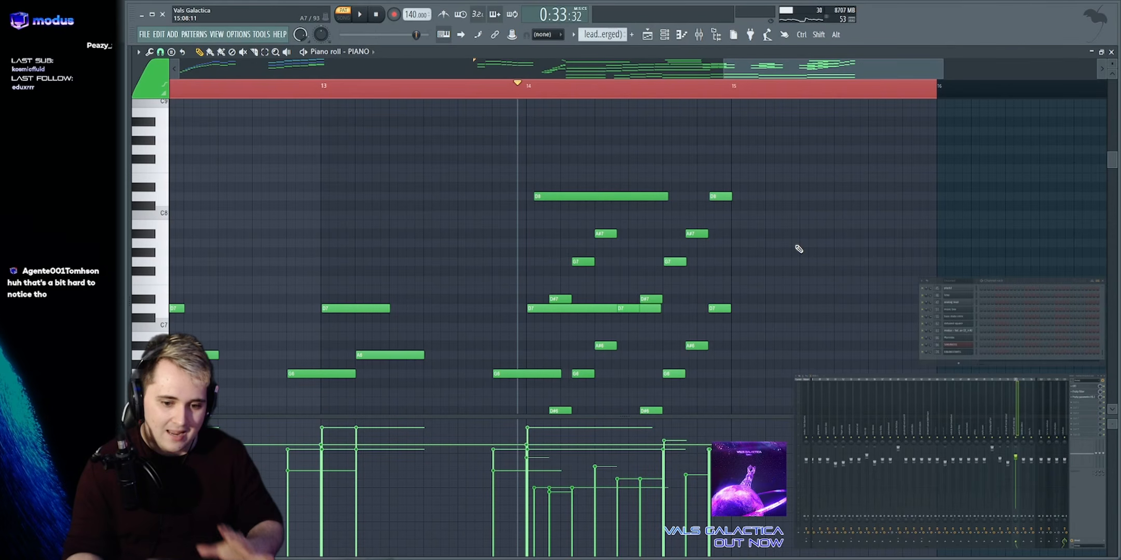
pyautogui.press('space')
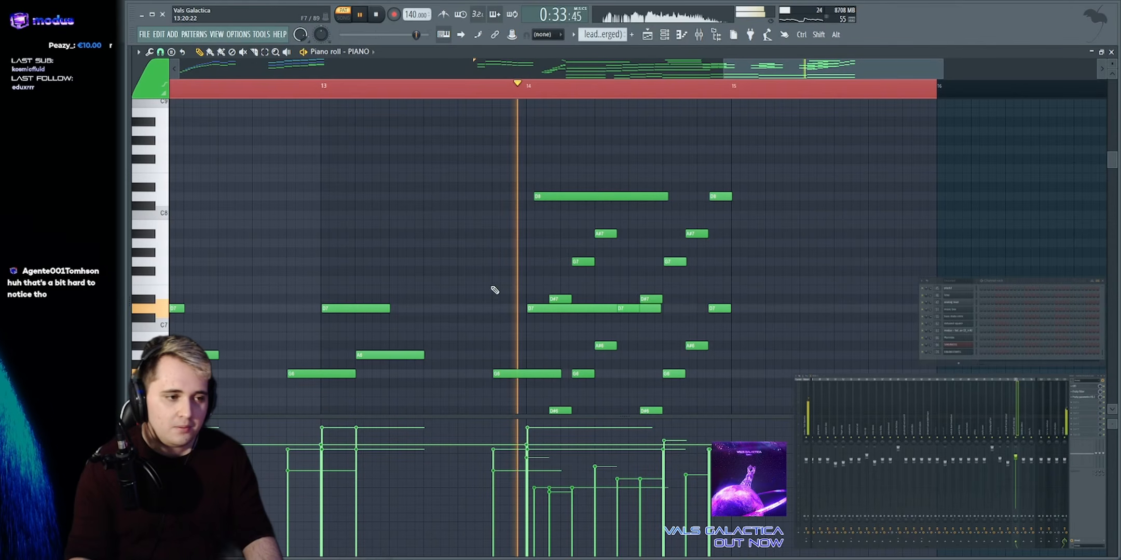
pyautogui.moveTo(731, 127); pyautogui.dragTo(742, 99)
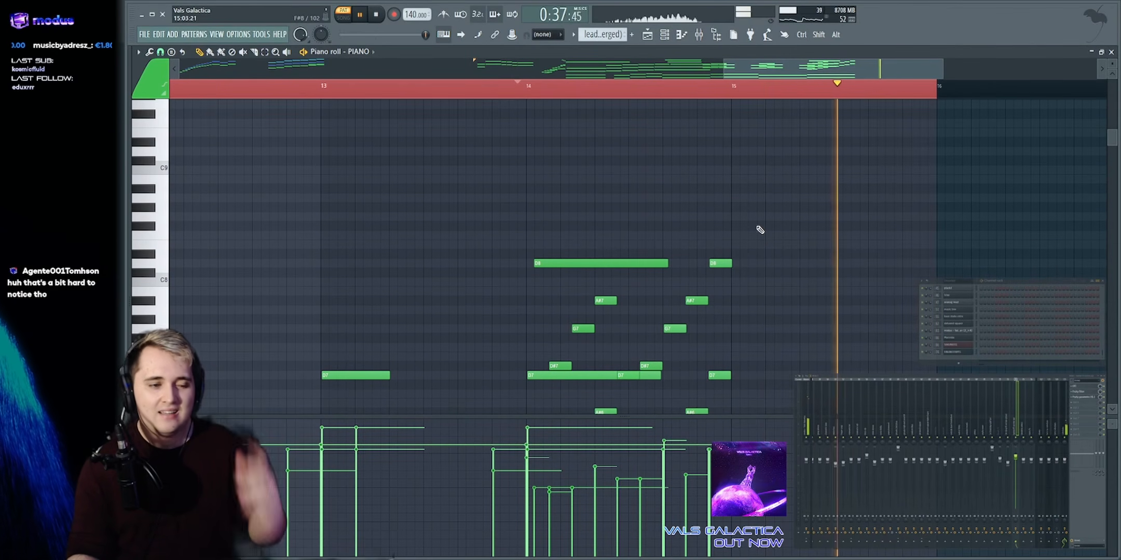
# Try a sustained F#8 note from bar 15 to bar 16 in the PIANO part, listen to it, and delete it
pyautogui.press('space')
pyautogui.click(732, 226)
pyautogui.scroll(-4, 810, 226)
pyautogui.press('space')
pyautogui.scroll(5, 693, 233)
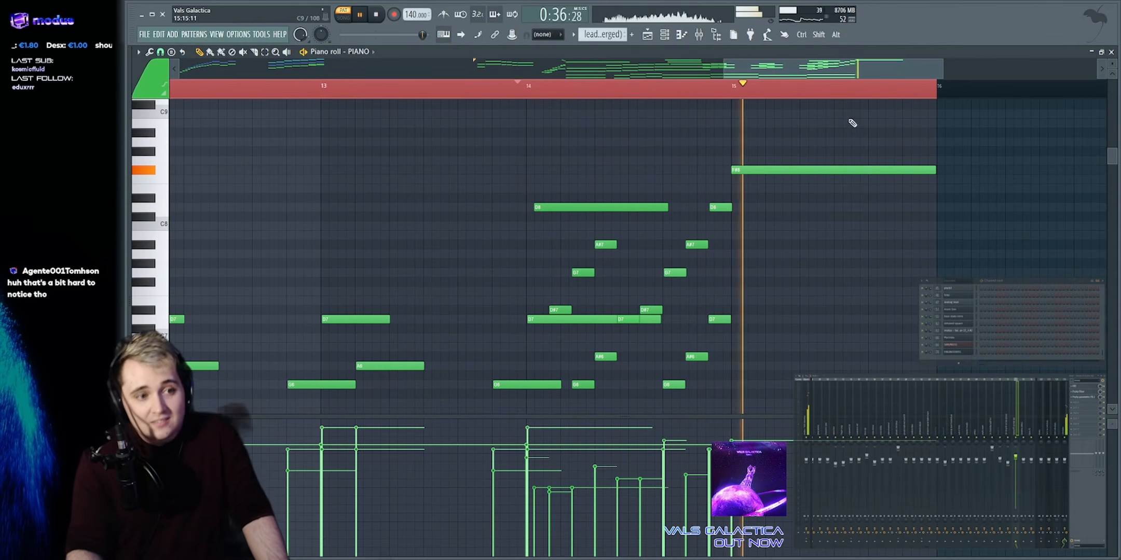
pyautogui.rightClick(799, 170)
# Replay the piano run, switch to the Main Song playlist, and play the arrangement from within bar 55
pyautogui.press('space')
pyautogui.press('space')
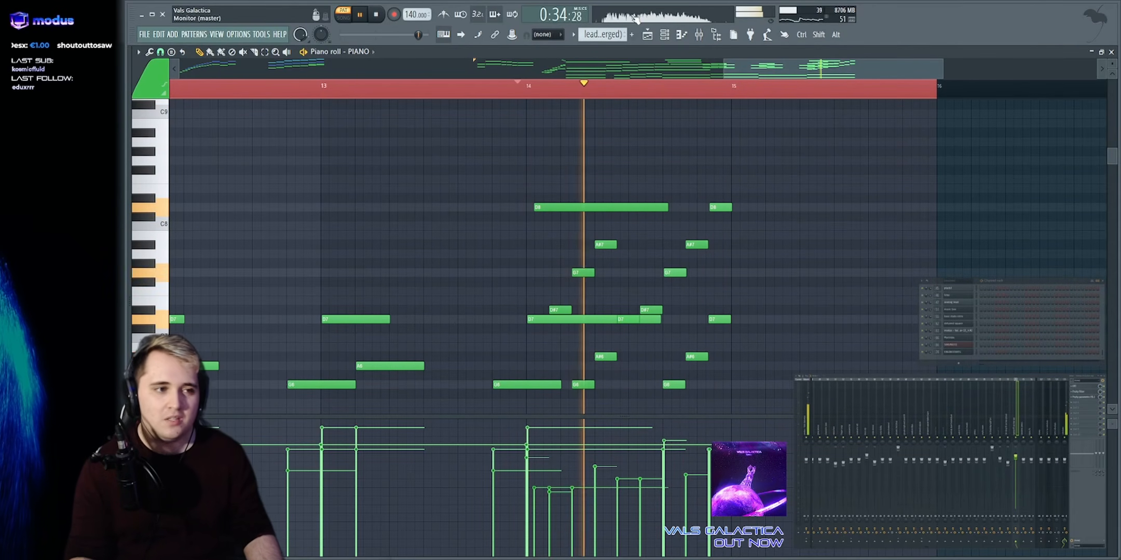
pyautogui.click(647, 34)
pyautogui.press('space')
pyautogui.scroll(8, 619, 66)
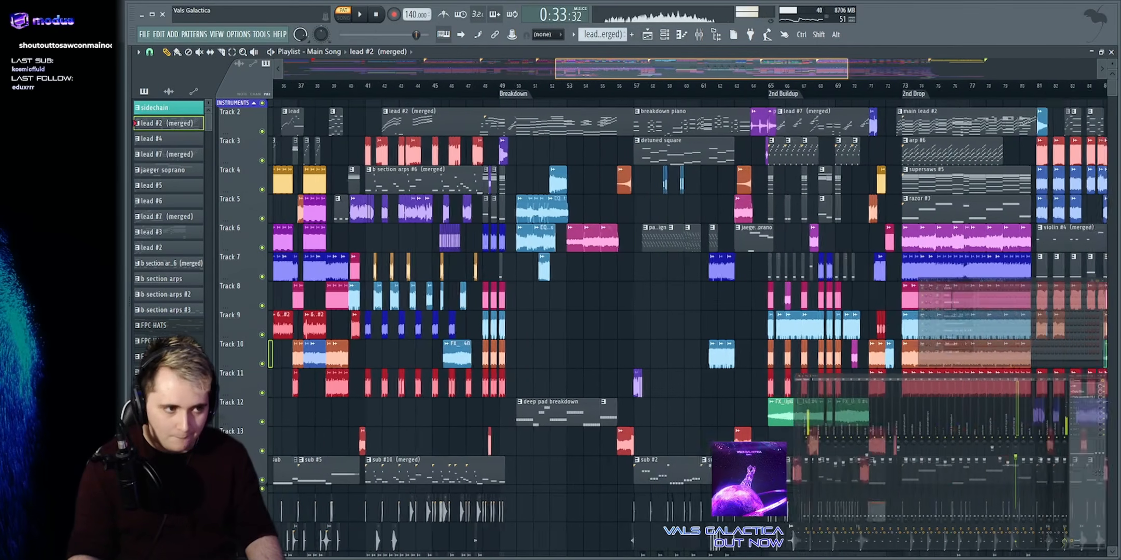
pyautogui.click(668, 87)
pyautogui.press('space')
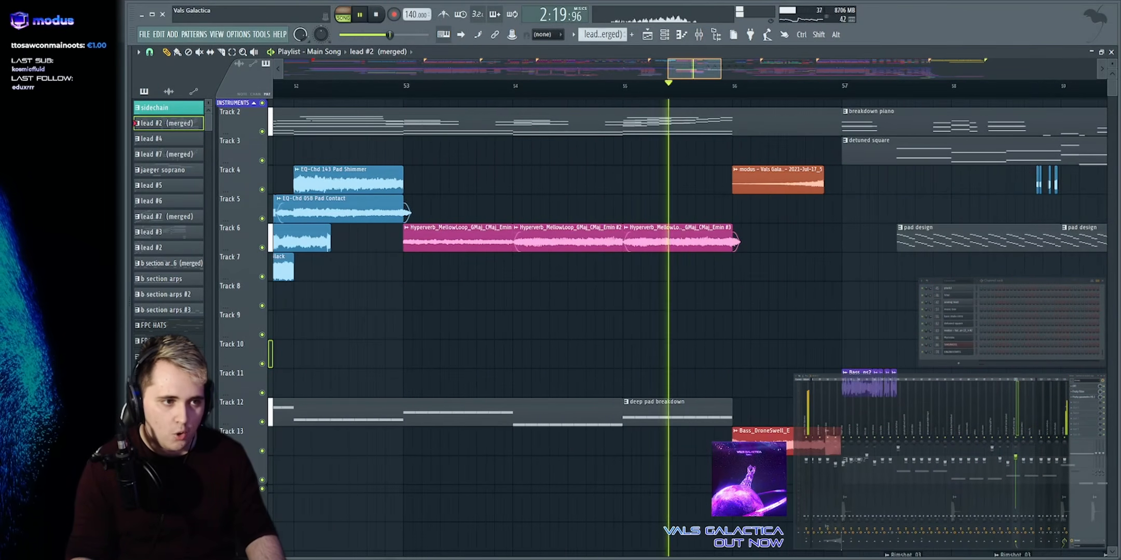
# Follow the arrangement from bar 55 past bar 61, pointing out the breakdown piano clip on Track 2, and stop playback
pyautogui.moveTo(694, 68); pyautogui.dragTo(704, 73)
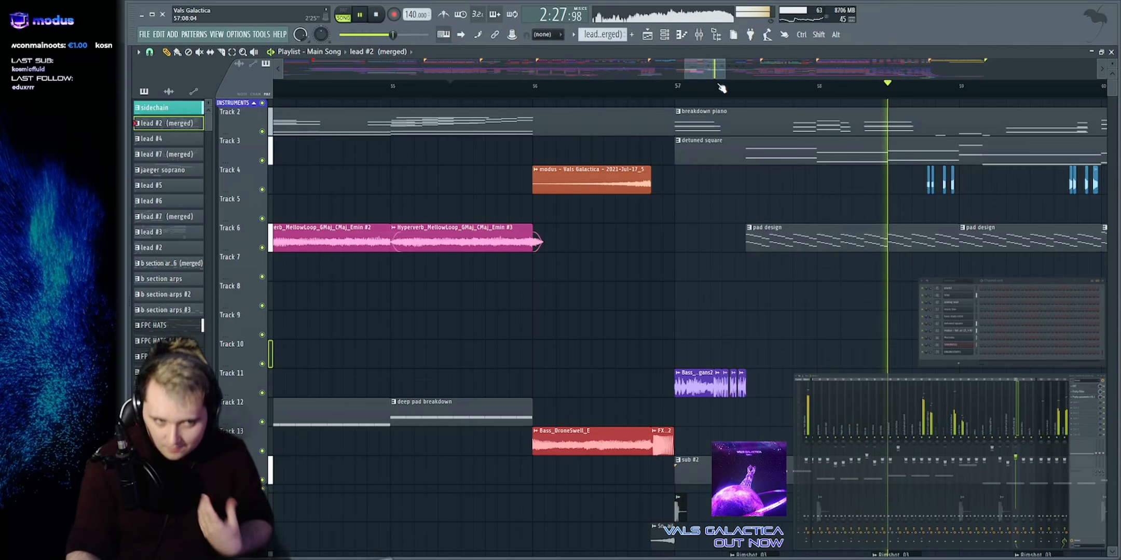
pyautogui.scroll(-2, 708, 74)
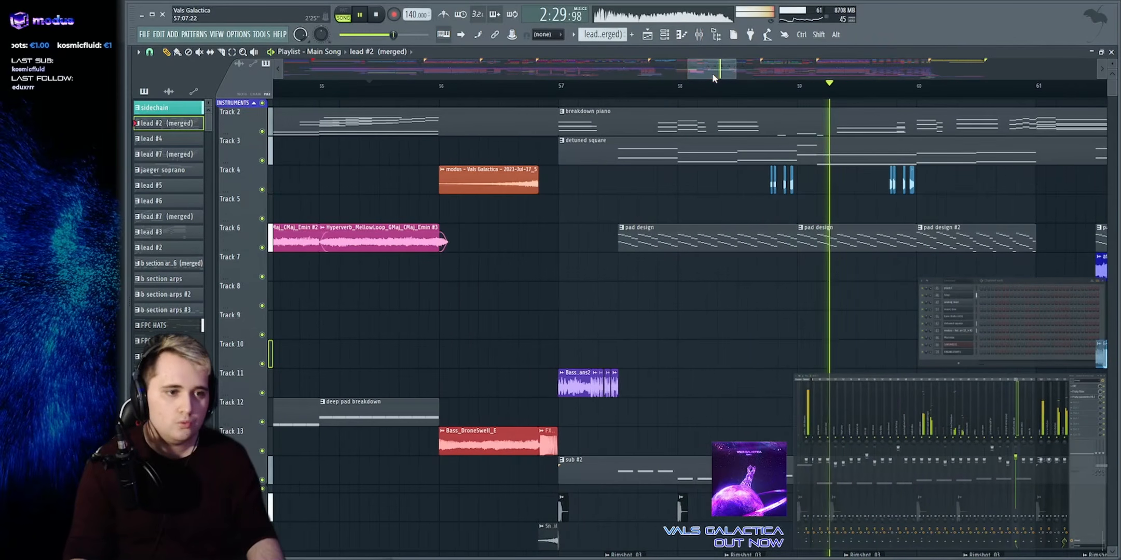
pyautogui.scroll(1, 711, 75)
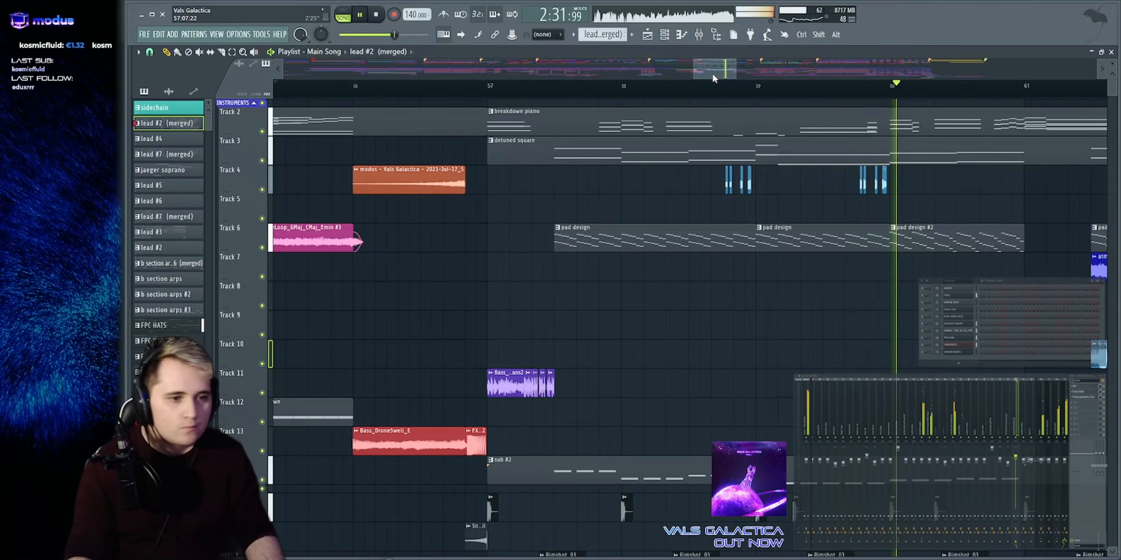
pyautogui.scroll(-1, 713, 78)
pyautogui.scroll(-1, 716, 74)
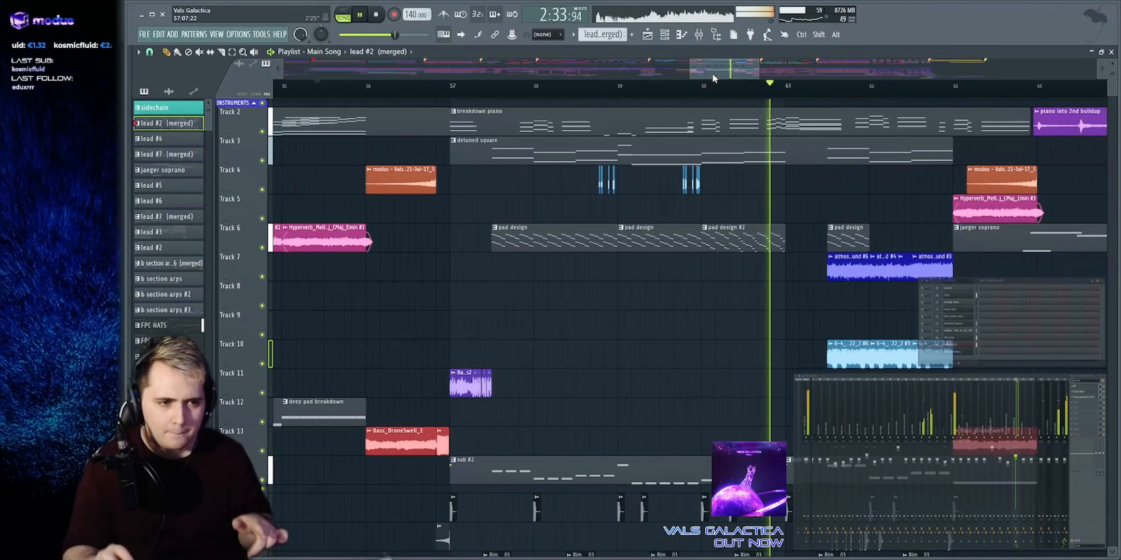
pyautogui.keyDown('ctrl'); pyautogui.click(790, 119); pyautogui.keyUp('ctrl')
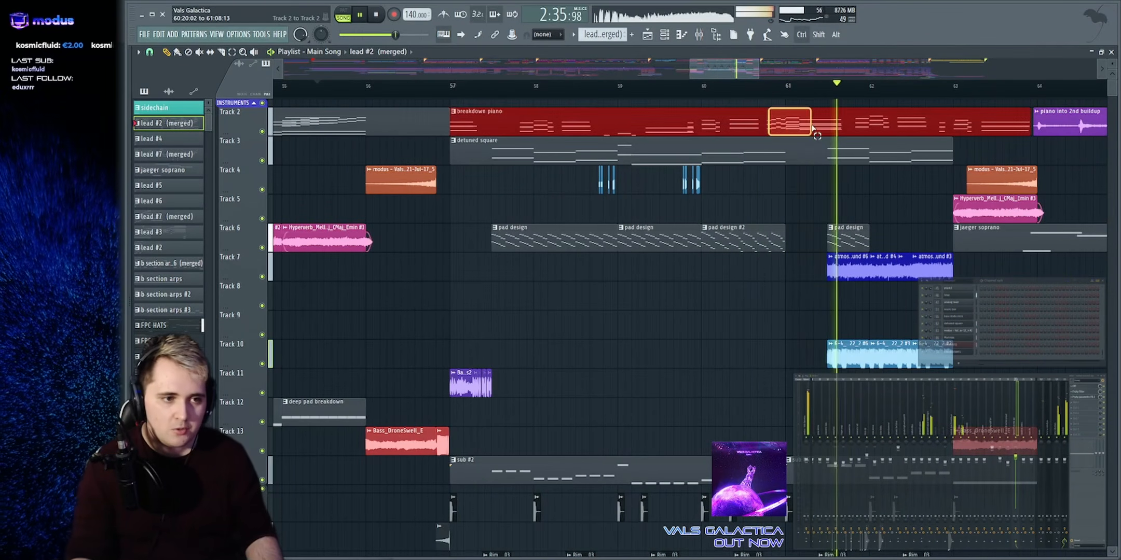
pyautogui.keyDown('ctrl'); pyautogui.click(790, 222); pyautogui.keyUp('ctrl')
pyautogui.scroll(-1, 727, 75)
pyautogui.press('space')
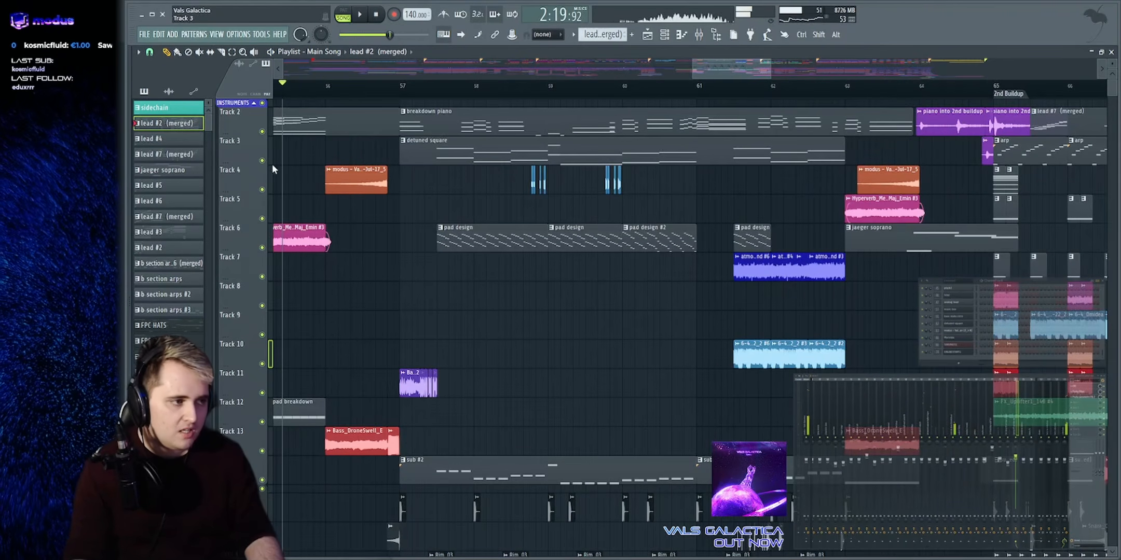
# Solo Track 3 with the detuned square, play it from bar 57, and restore all tracks
pyautogui.rightClick(262, 160)
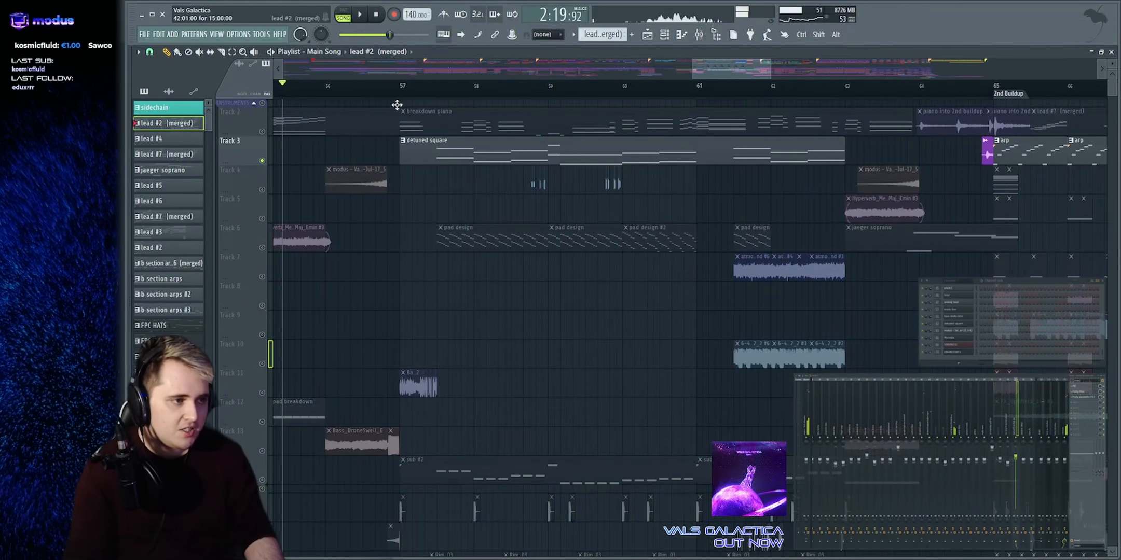
pyautogui.click(431, 92)
pyautogui.press('space')
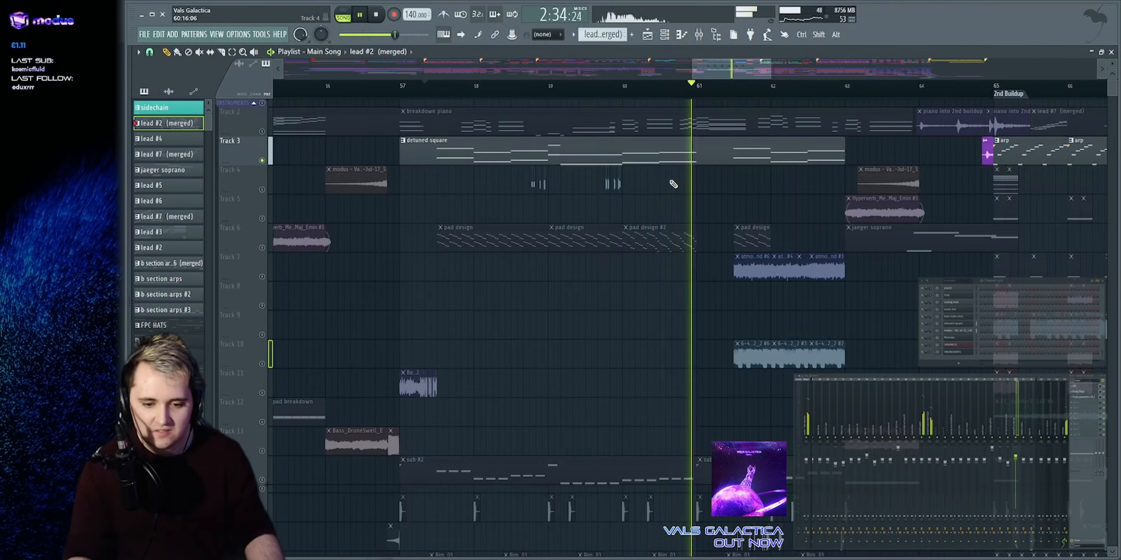
pyautogui.press('space')
pyautogui.rightClick(262, 160)
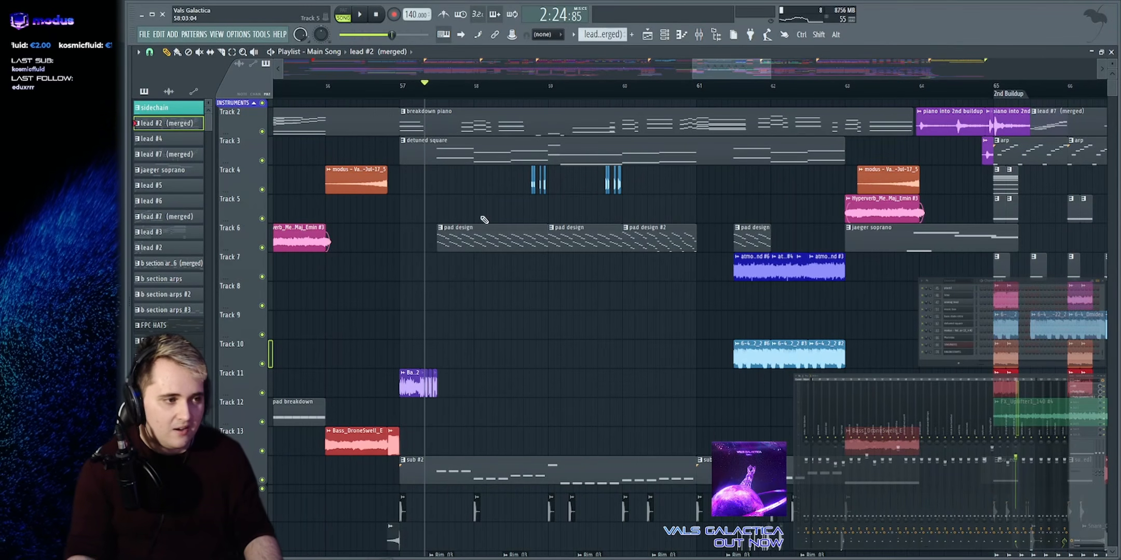
# Compare the soloed detuned square on Track 3 with the full breakdown mix, leaving all tracks audible and playback stopped
pyautogui.rightClick(262, 161)
pyautogui.press('space')
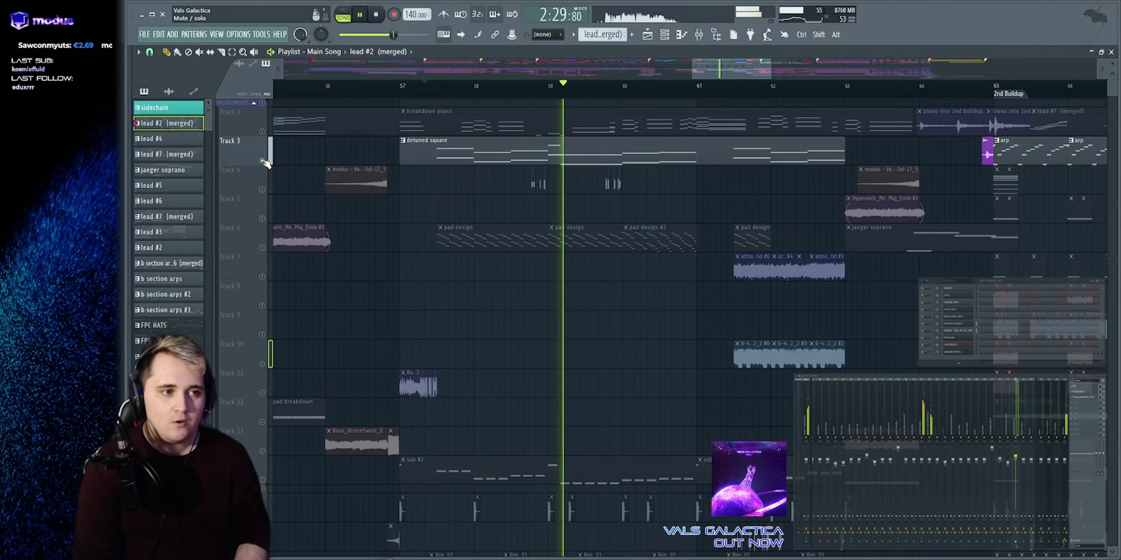
pyautogui.press('space')
pyautogui.press('space')
pyautogui.rightClick(262, 161)
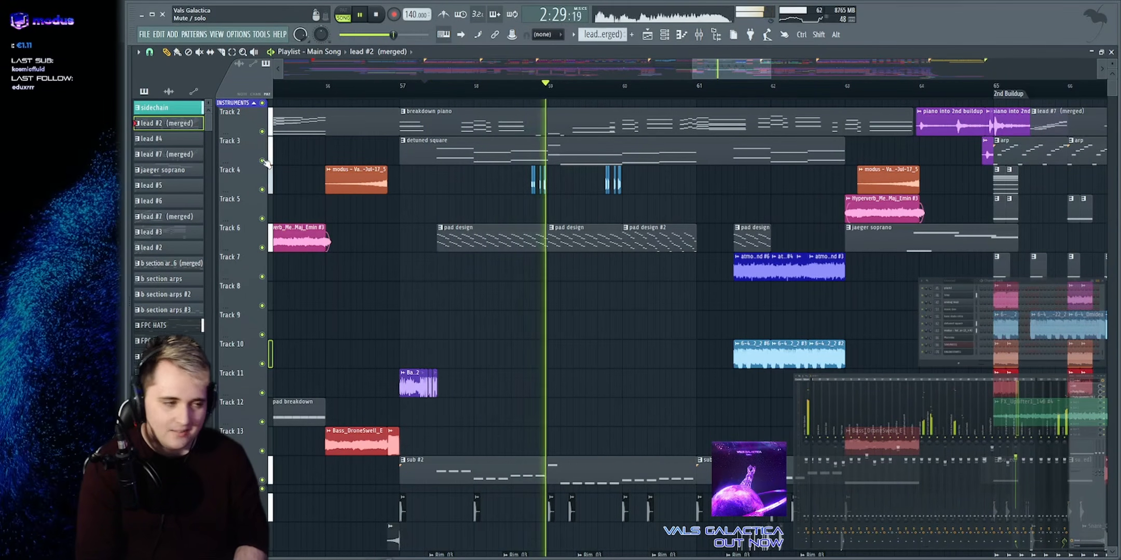
pyautogui.press('space')
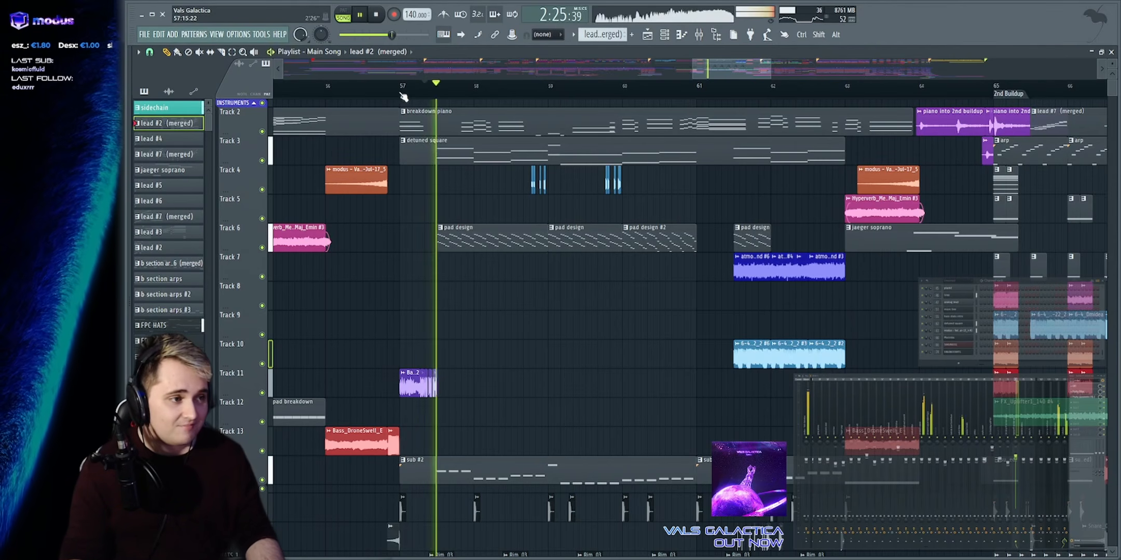
pyautogui.press('space')
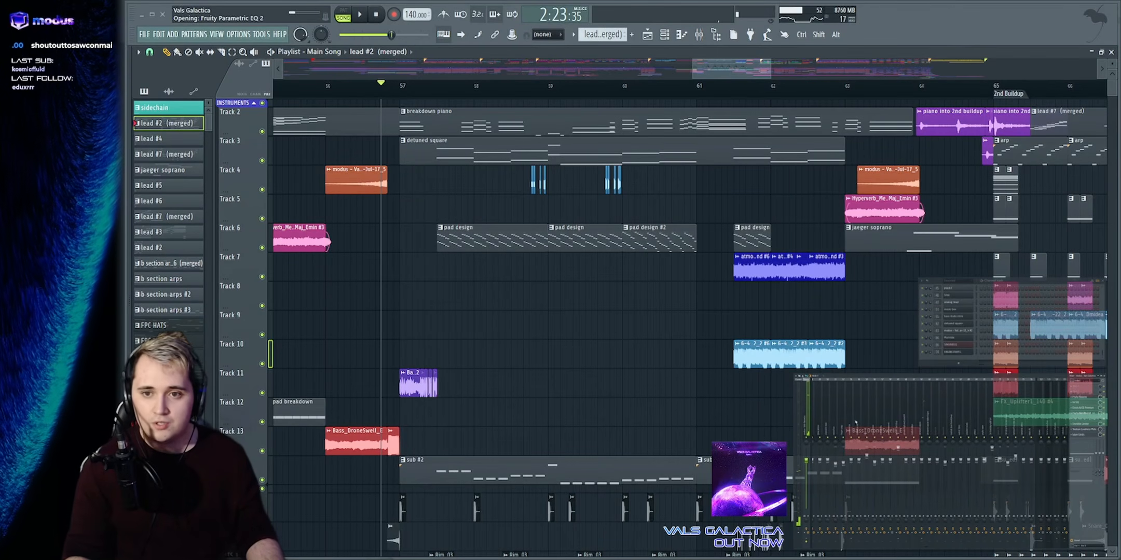
# Boost band 4 of Fruity Parametric EQ 2 by about 14 dB around 6 kHz and listen from just before bar 57
pyautogui.moveTo(279, 131); pyautogui.dragTo(800, 172)
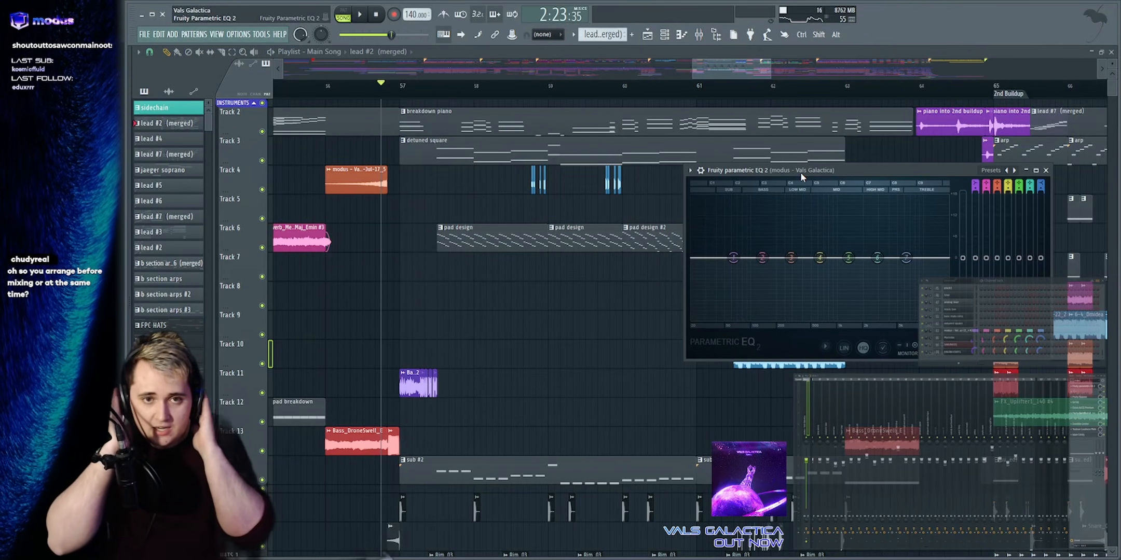
pyautogui.press('space')
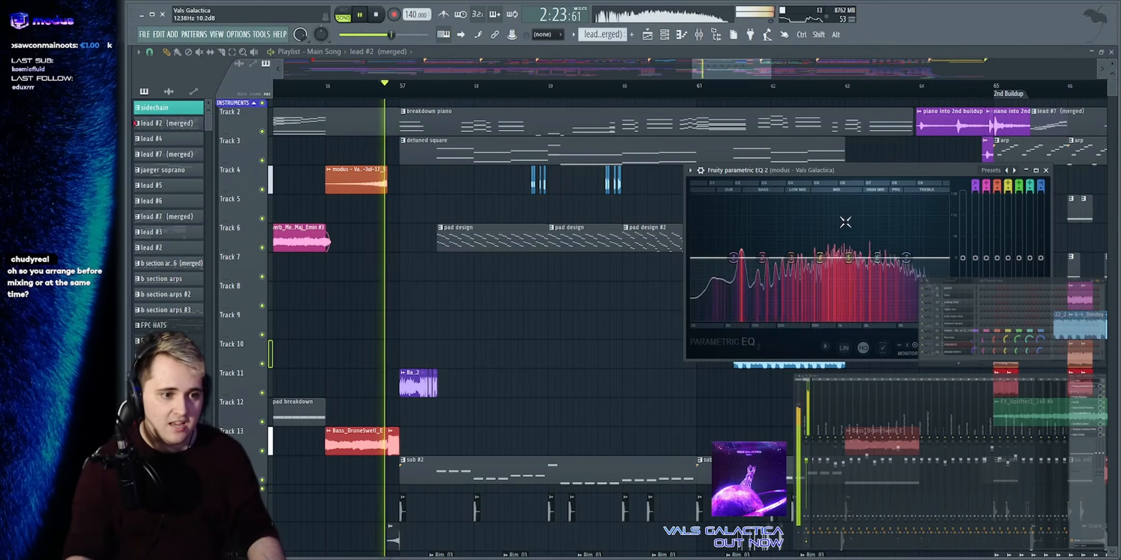
pyautogui.moveTo(820, 258); pyautogui.dragTo(905, 208)
pyautogui.press('space')
pyautogui.press('space')
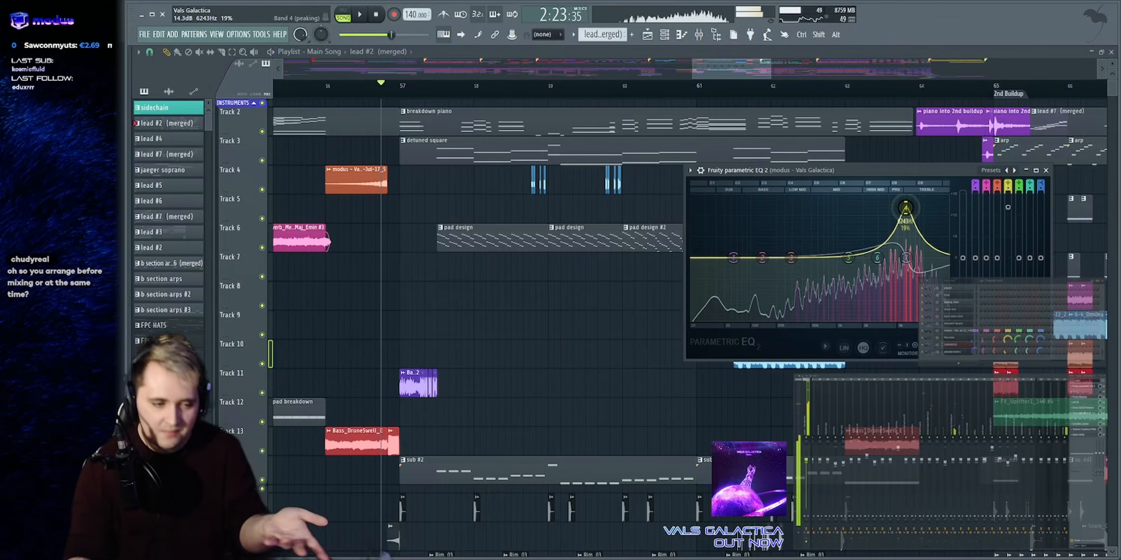
pyautogui.press('space')
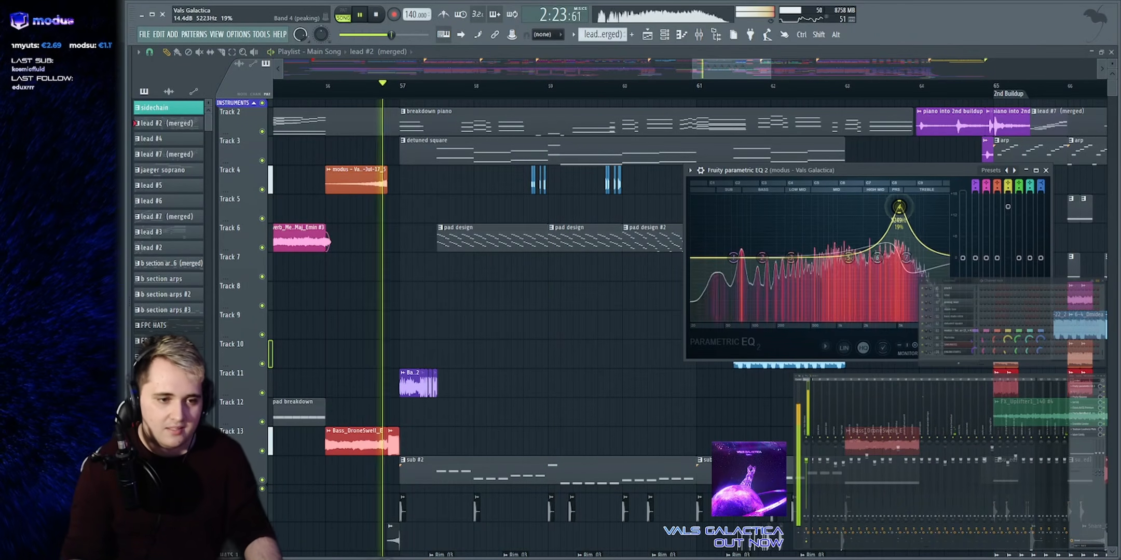
# Try cutting band 4 of Fruity Parametric EQ 2 by about 3.4 dB near 9.9 kHz while listening, reset the band, and close the EQ
pyautogui.moveTo(901, 207)
pyautogui.mouseDown()
pyautogui.moveTo(919, 203)
pyautogui.moveTo(918, 219)
pyautogui.mouseUp()
pyautogui.press('space')
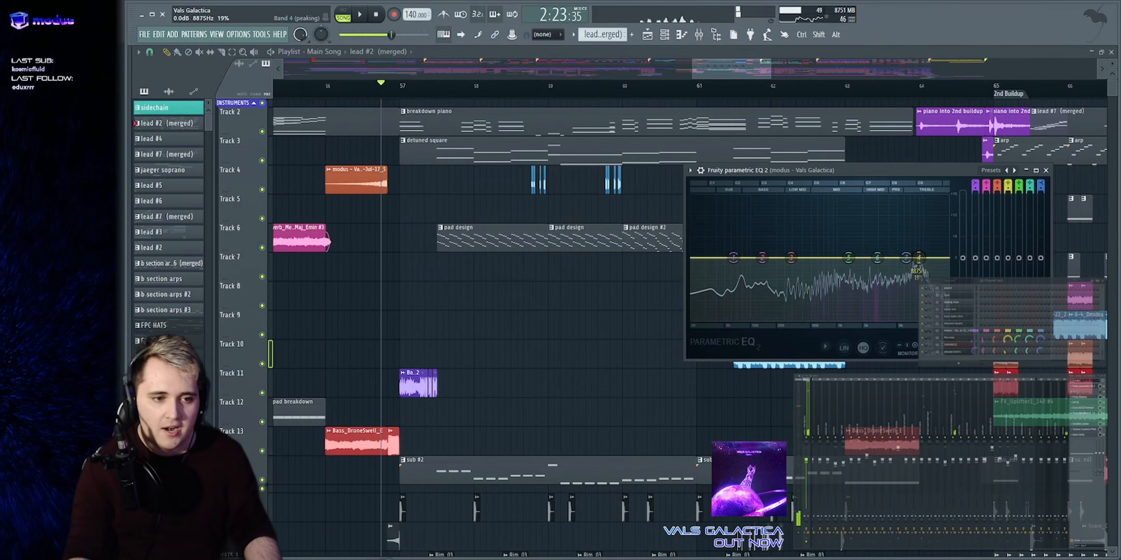
pyautogui.press('space')
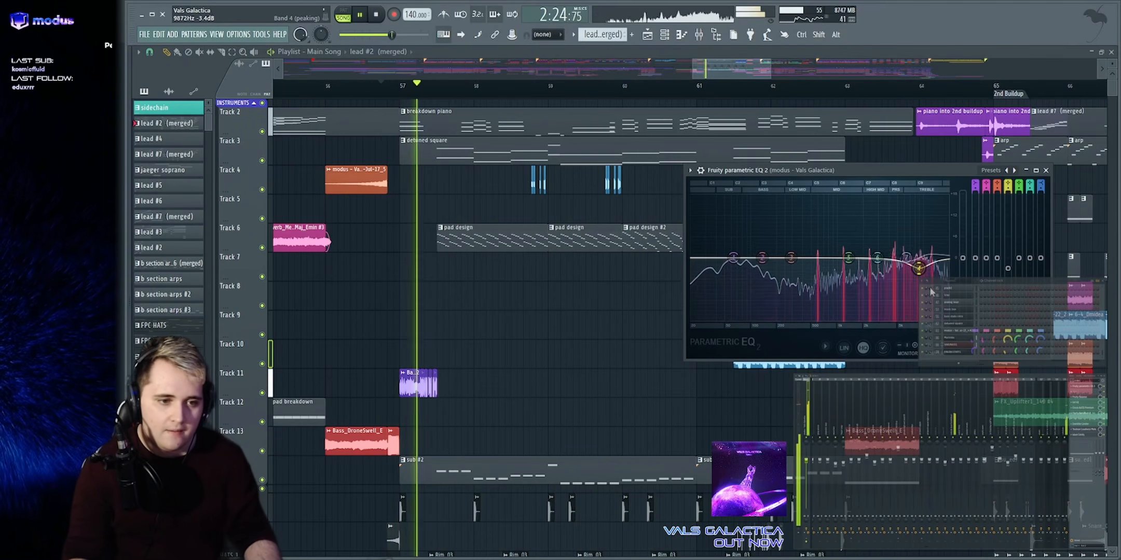
pyautogui.keyDown('alt'); pyautogui.click(918, 268); pyautogui.keyUp('alt')
pyautogui.press('space')
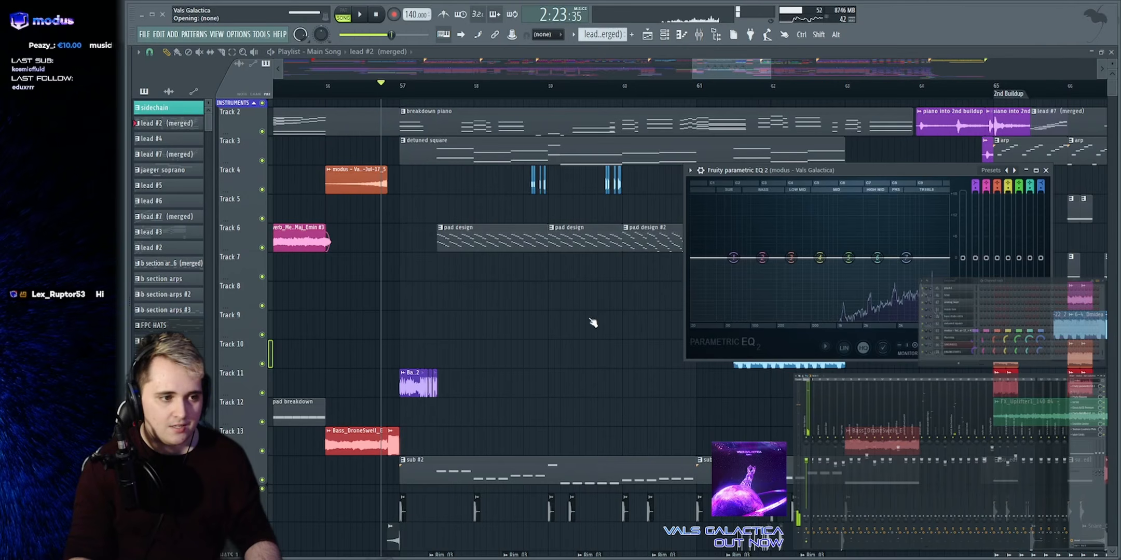
pyautogui.press('Escape')
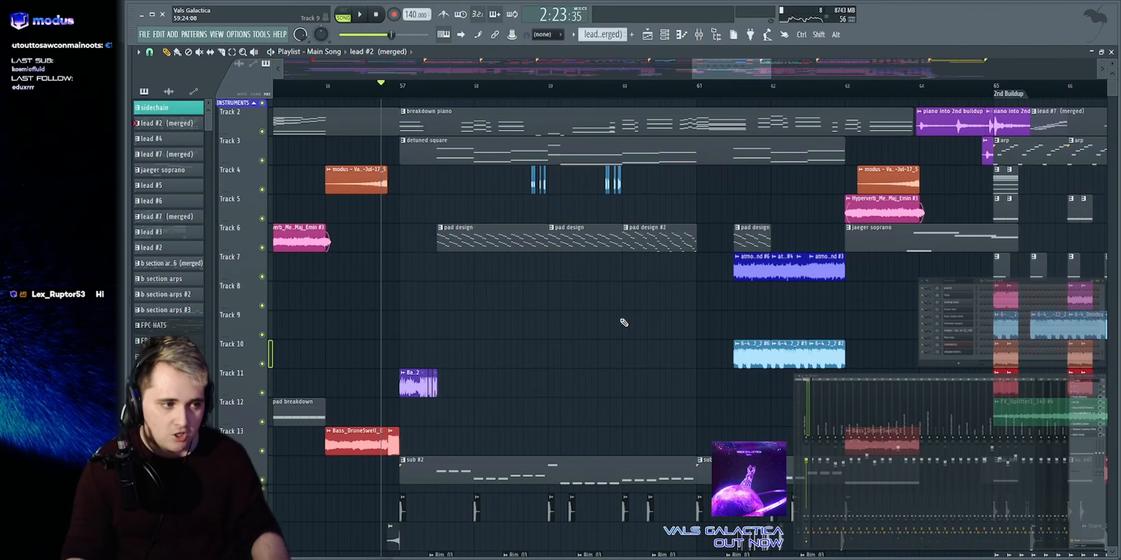
# Listen to the full breakdown mix from just before bar 57 until shortly before the 2nd Buildup marker, and stop playback
pyautogui.press('space')
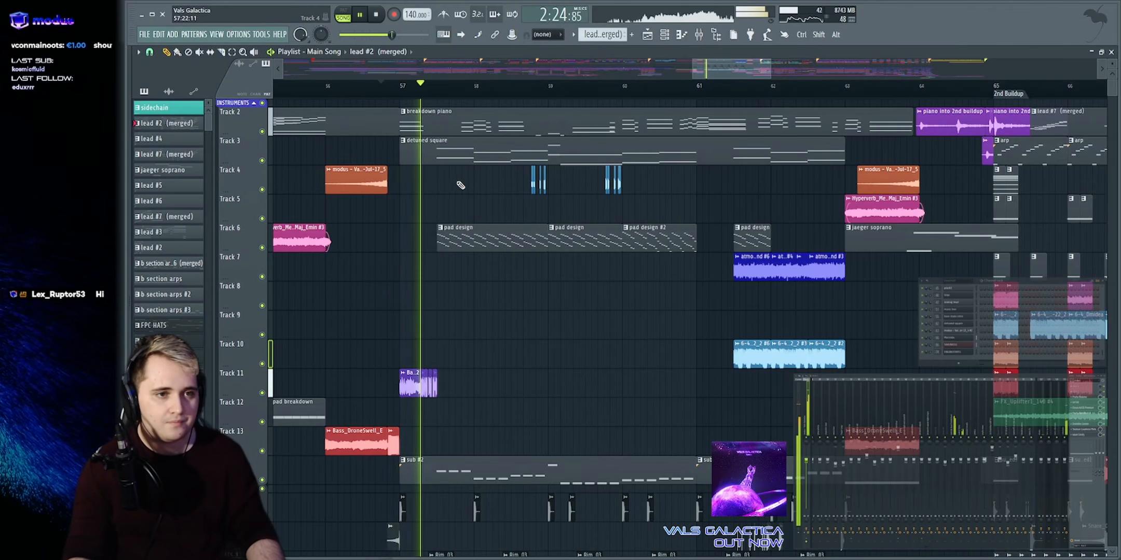
pyautogui.press('space')
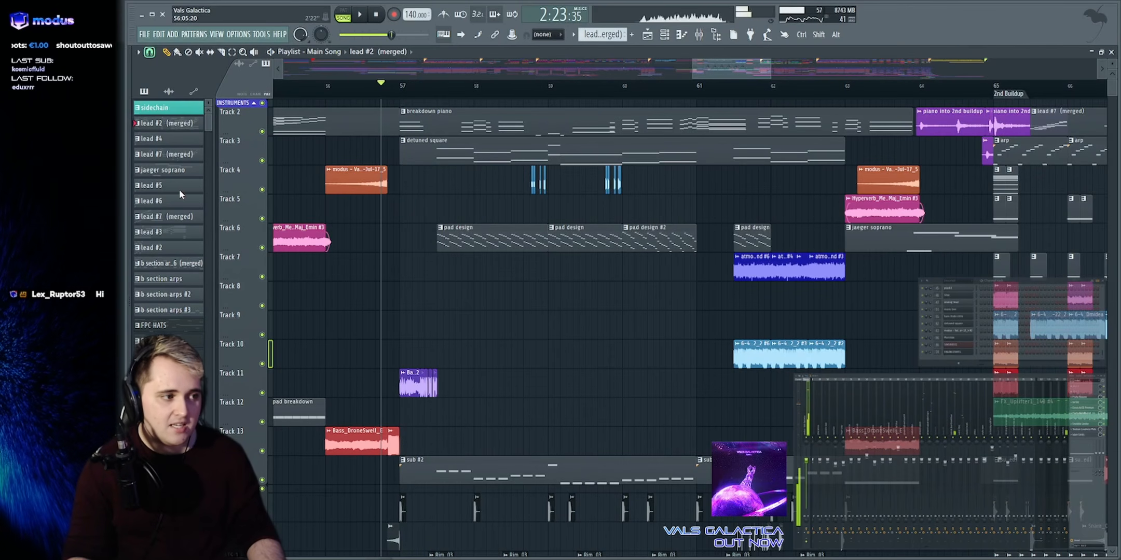
pyautogui.hotkey('alt', 'F8')
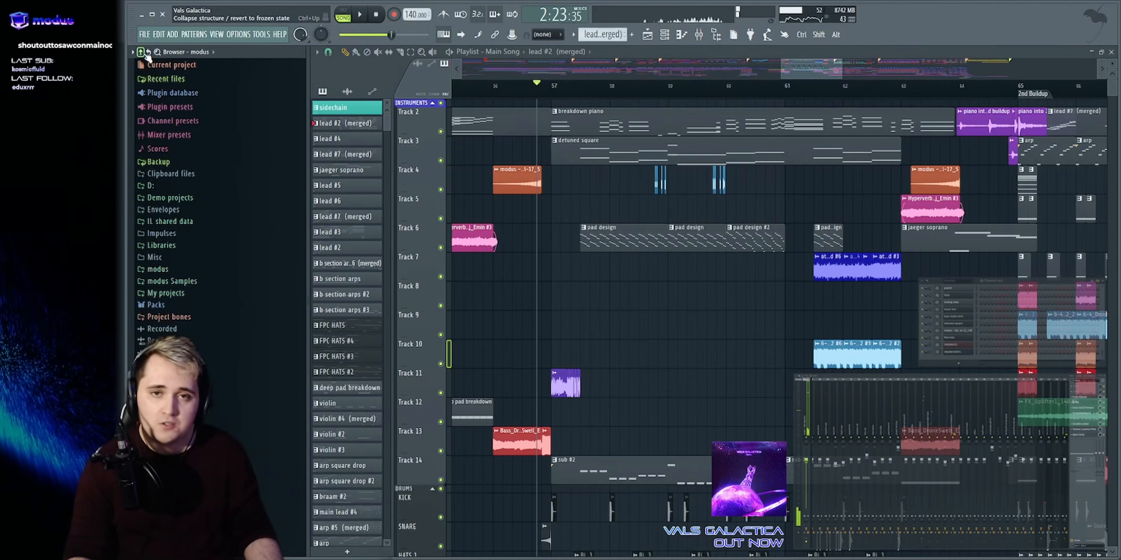
pyautogui.hotkey('alt', 'F8')
pyautogui.press('space')
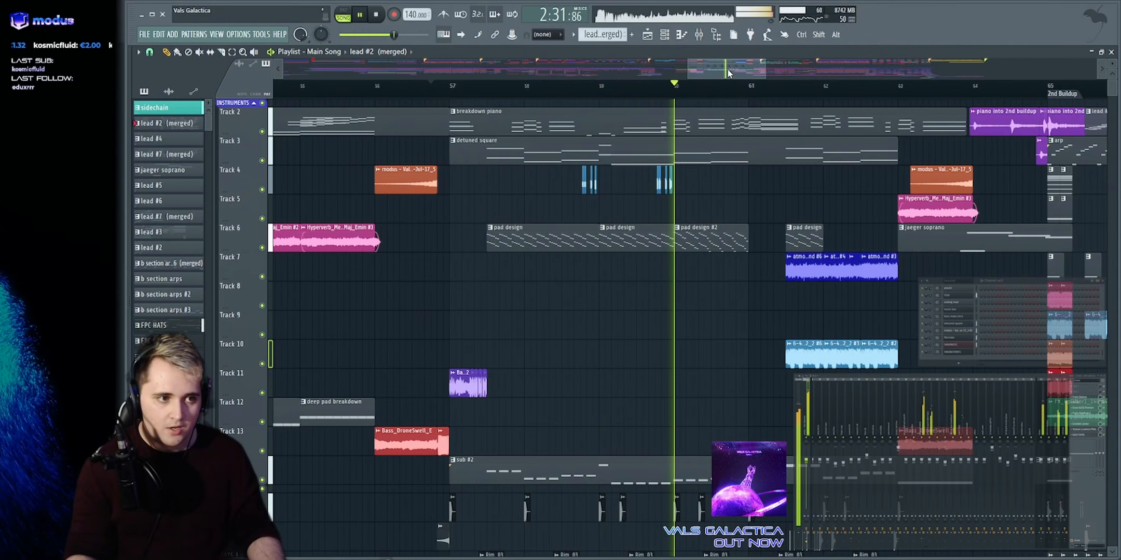
pyautogui.moveTo(725, 71); pyautogui.dragTo(729, 71)
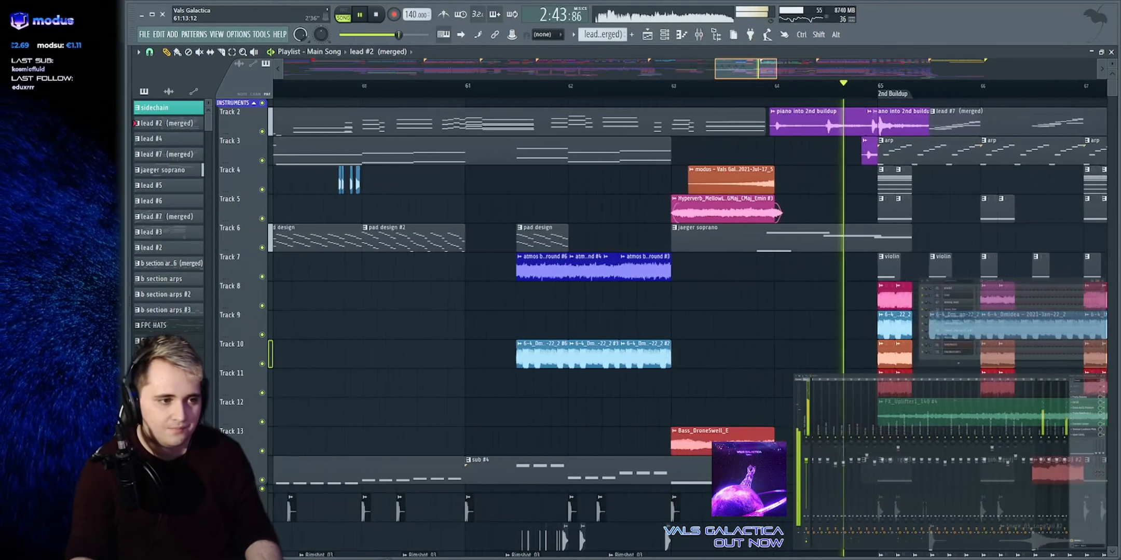
pyautogui.press('space')
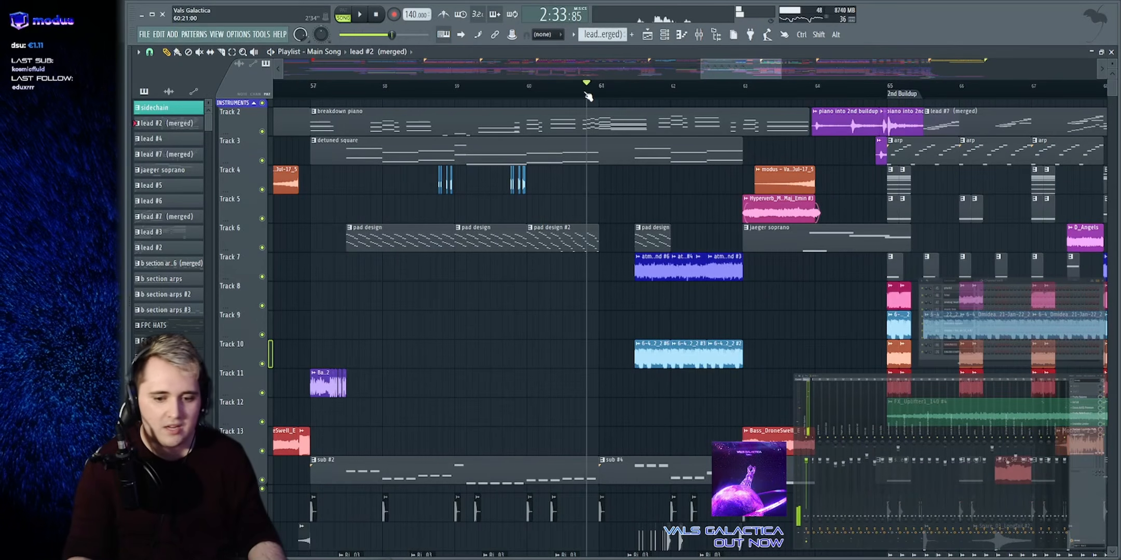
# Play the passage from just before bar 61 to bar 63, following the atmos background clips on Track 7, and stop playback
pyautogui.press('space')
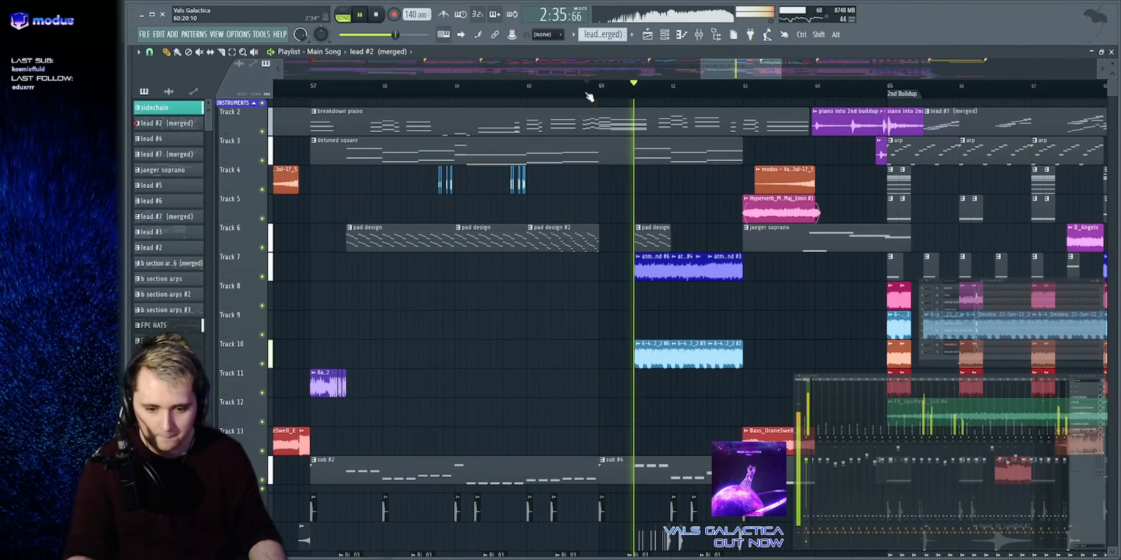
pyautogui.moveTo(780, 69); pyautogui.dragTo(769, 70)
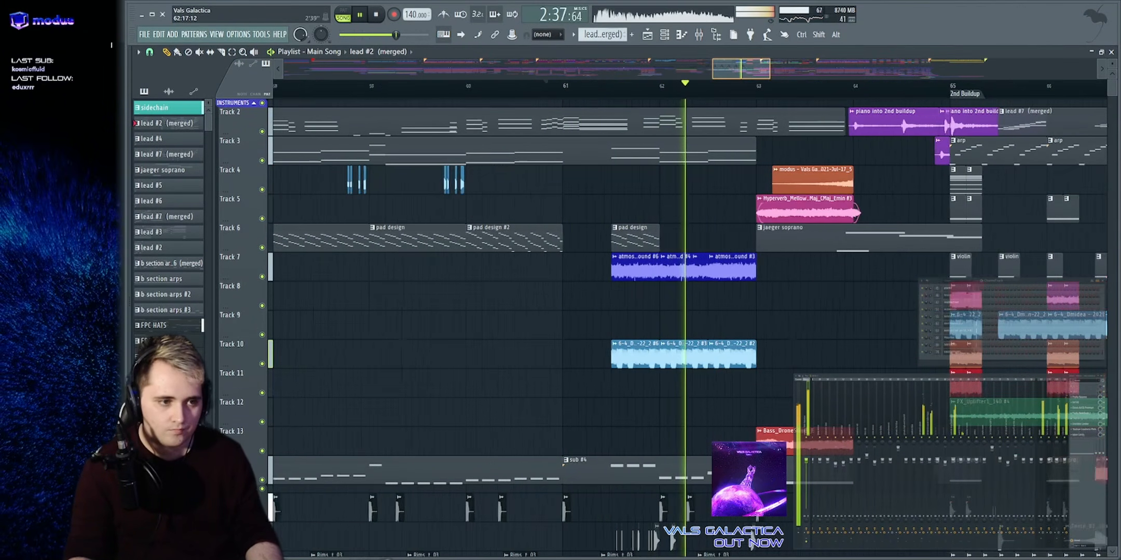
pyautogui.scroll(3, 711, 81)
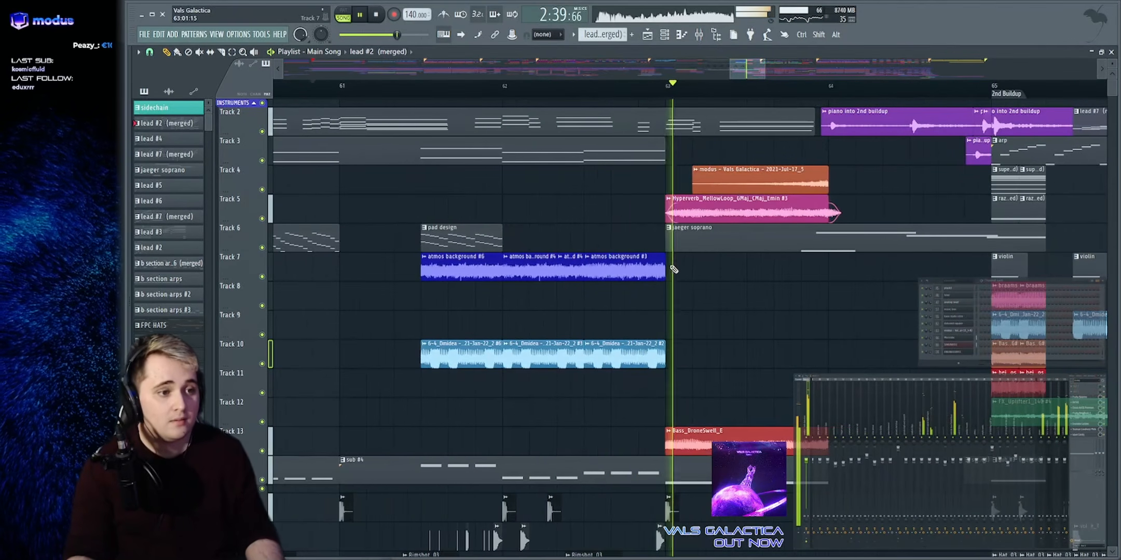
pyautogui.moveTo(752, 69); pyautogui.dragTo(724, 57)
pyautogui.press('space')
# Listen to the lead-in to the 2nd Buildup from just after bar 63 past bar 64, and stop playback
pyautogui.click(553, 91)
pyautogui.press('space')
pyautogui.scroll(3, 570, 89)
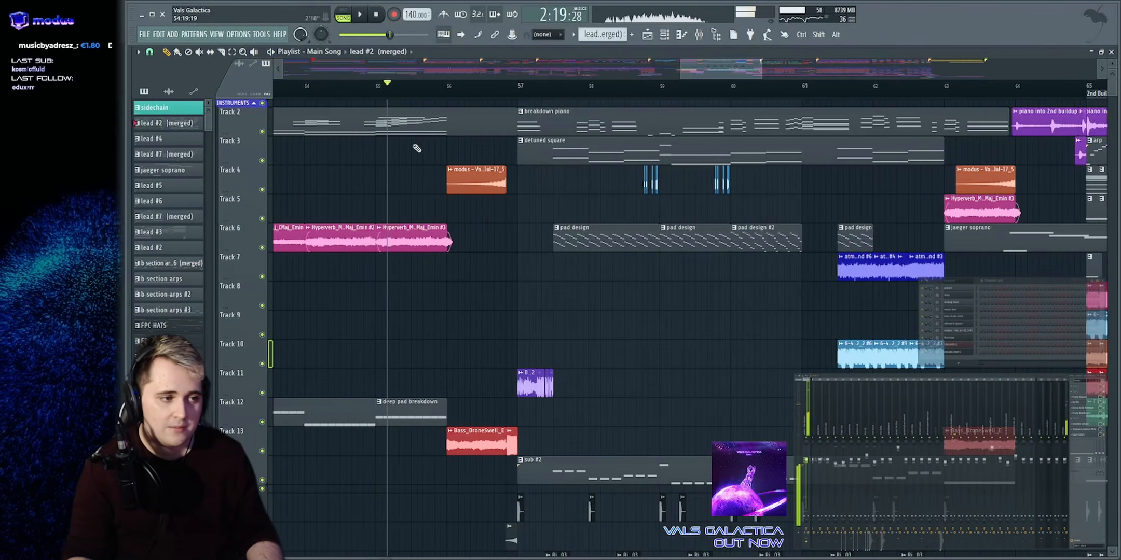
pyautogui.press('space')
pyautogui.moveTo(737, 70); pyautogui.dragTo(752, 104)
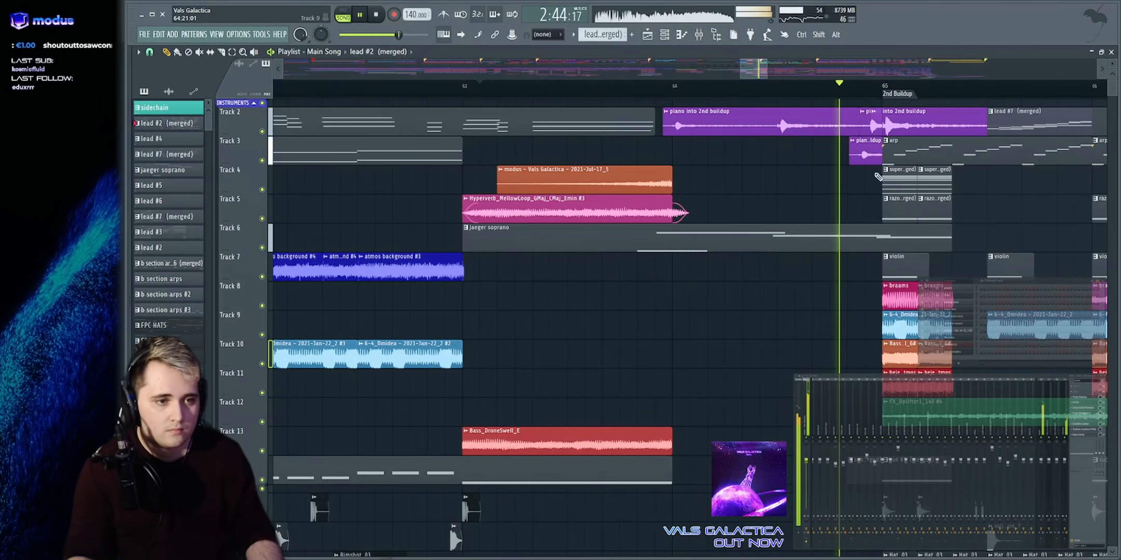
pyautogui.press('space')
# Point out the first piano into 2nd buildup clip and the jaeger soprano clip, clear the selection, and solo Track 6
pyautogui.moveTo(684, 125); pyautogui.dragTo(850, 266)
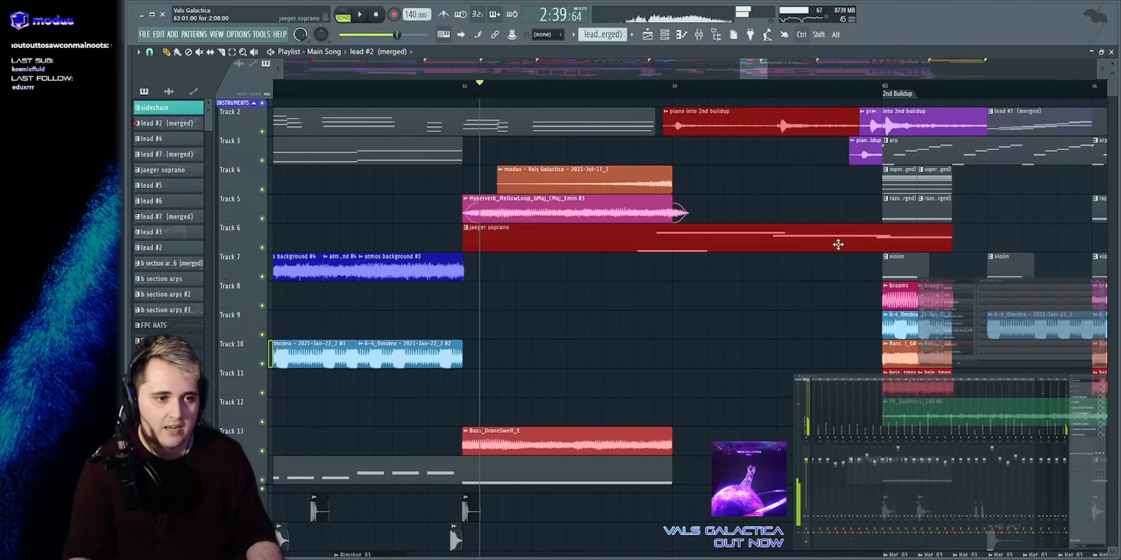
pyautogui.keyDown('ctrl'); pyautogui.click(808, 178); pyautogui.keyUp('ctrl')
pyautogui.rightClick(262, 248)
pyautogui.press('space')
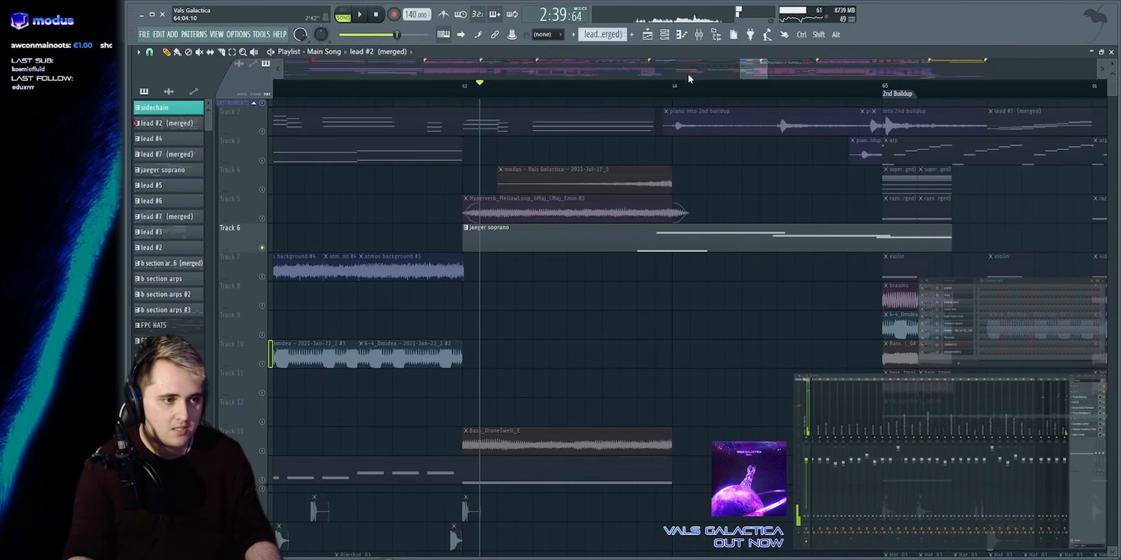
# Open the jaeger soprano clip's notes, play them in the piano roll, and extend the time selection beyond the last note
pyautogui.doubleClick(654, 237)
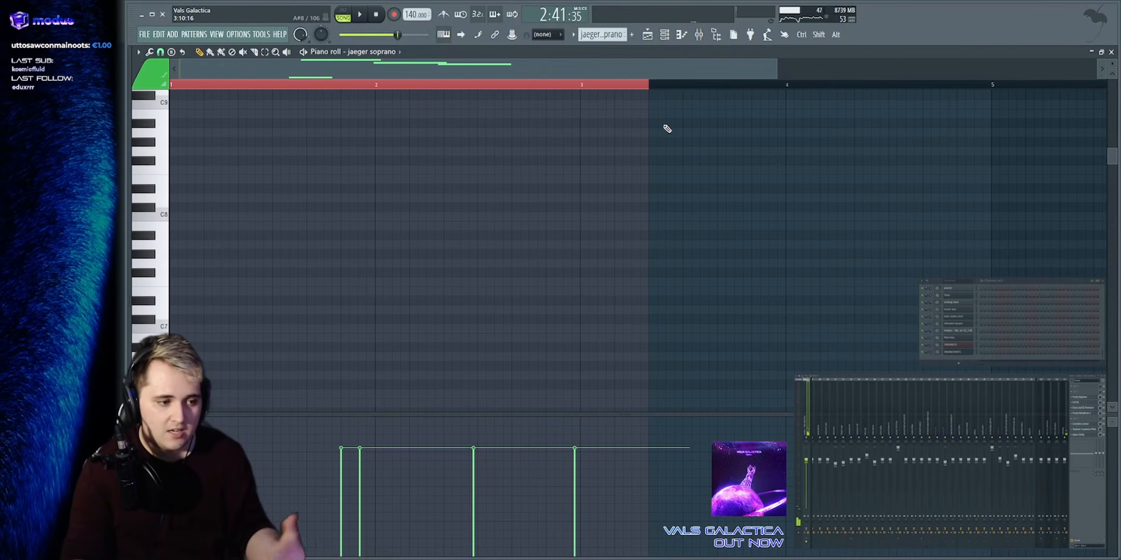
pyautogui.scroll(-2, 518, 135)
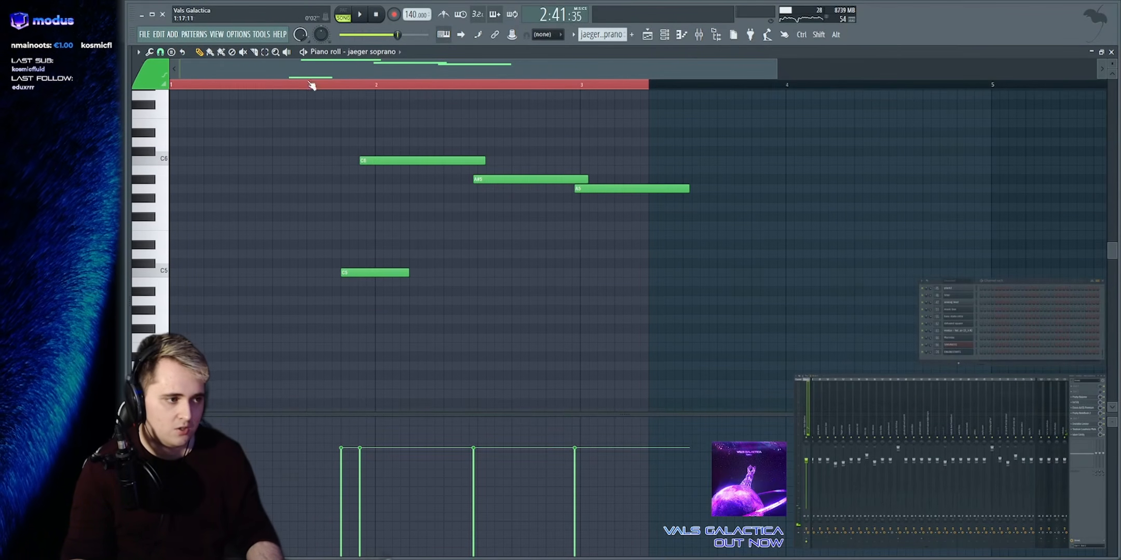
pyautogui.press('space')
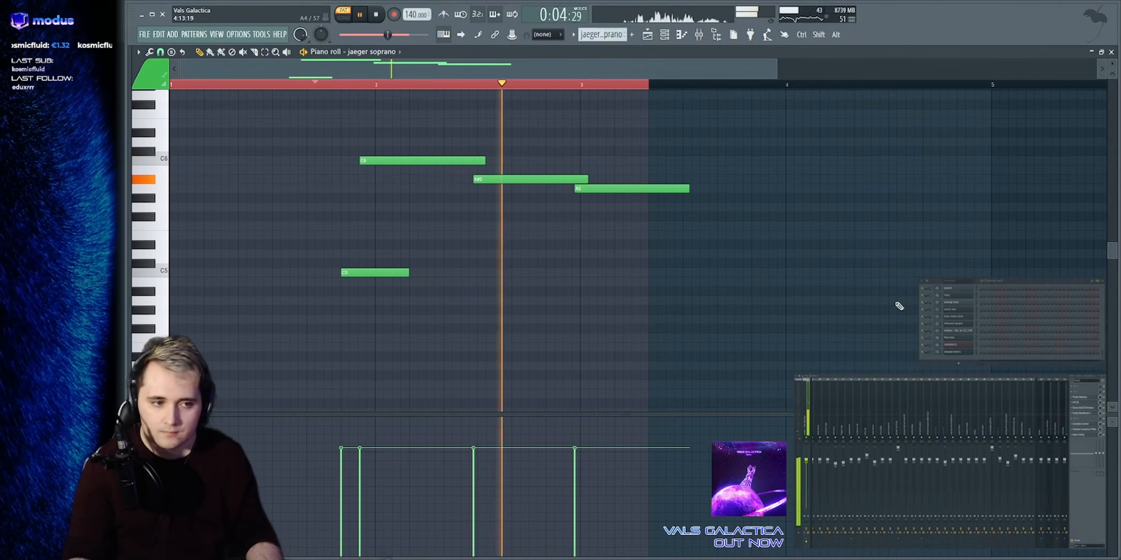
pyautogui.moveTo(650, 85); pyautogui.dragTo(743, 88)
pyautogui.press('space')
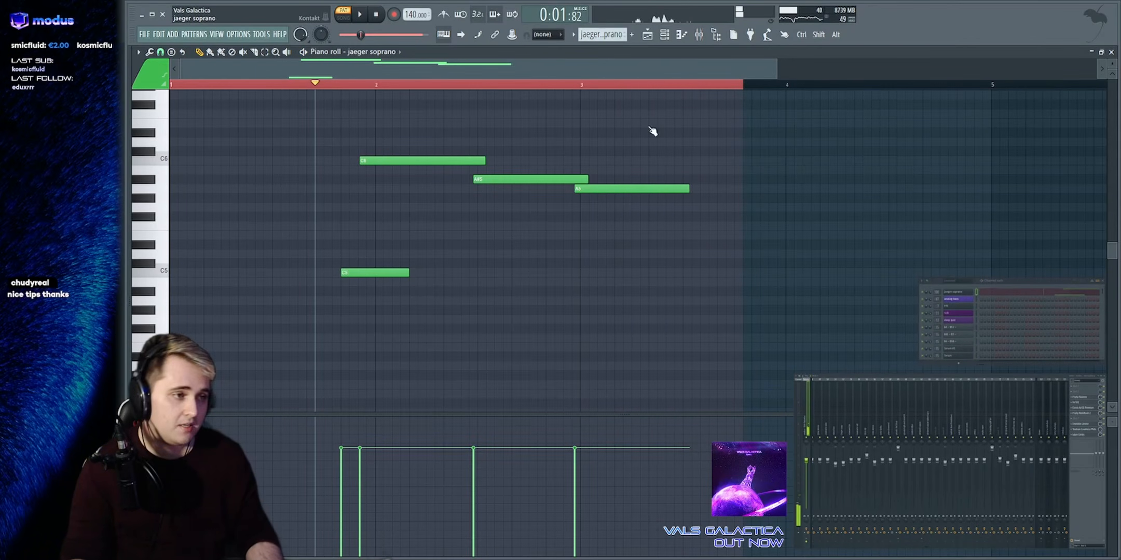
# Show the Kontakt Jaeger vocal instrument behind the jaeger soprano and its Toraverb reverb, and close both plugin windows
pyautogui.click(590, 93)
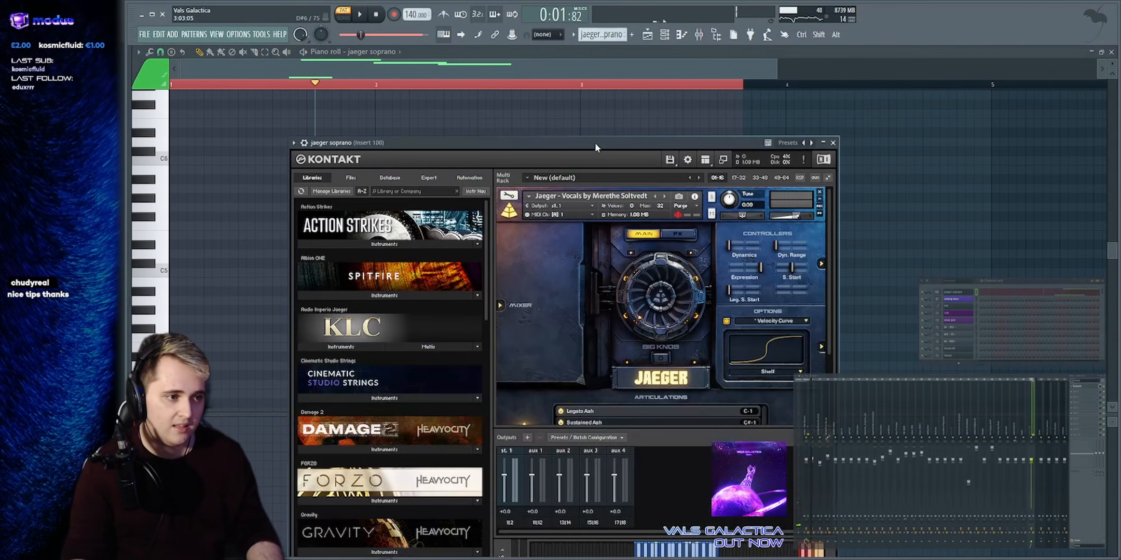
pyautogui.moveTo(594, 141); pyautogui.dragTo(658, 91)
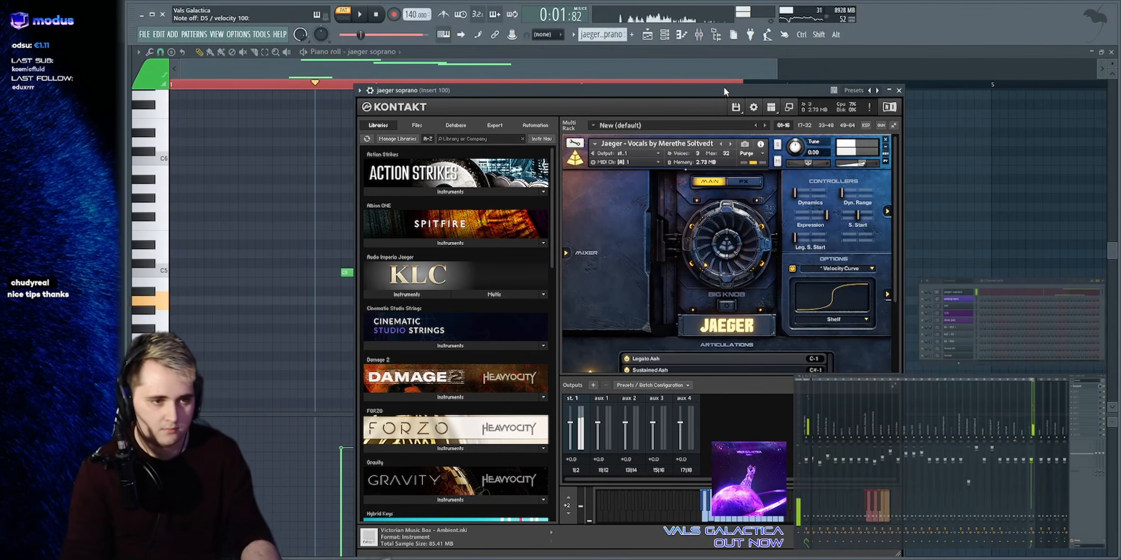
pyautogui.click(899, 91)
pyautogui.click(1084, 389)
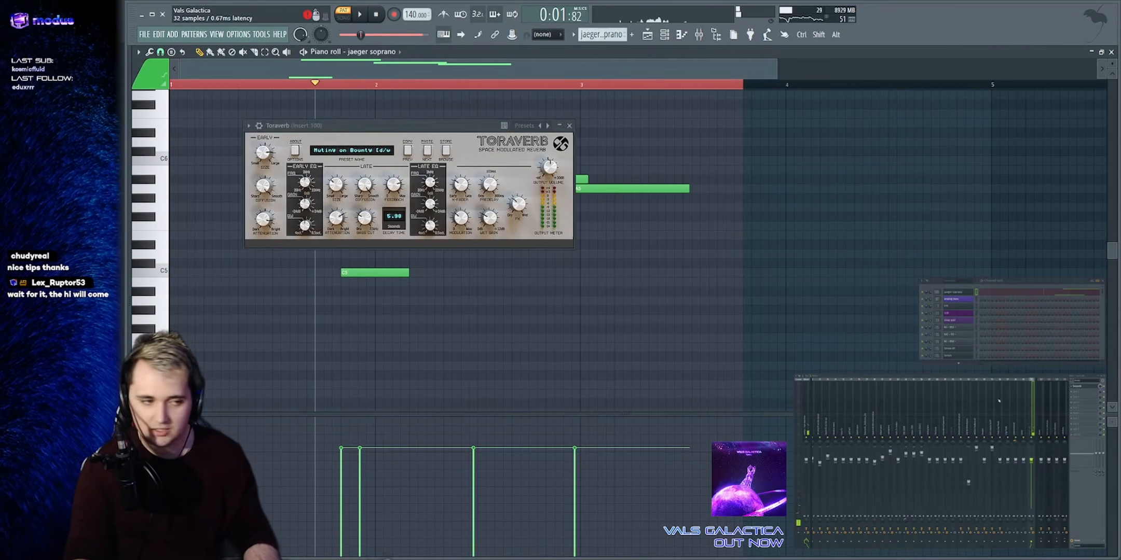
pyautogui.press('Escape')
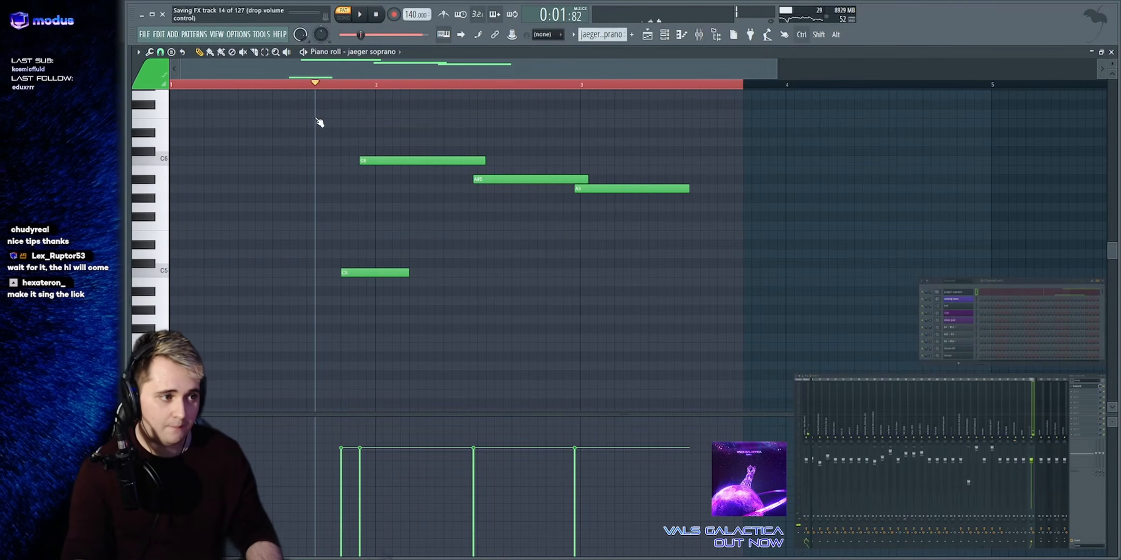
# Audition the jaeger soprano notes in the piano roll, highlight the three upper notes, and clear the selection
pyautogui.moveTo(283, 118); pyautogui.dragTo(798, 314)
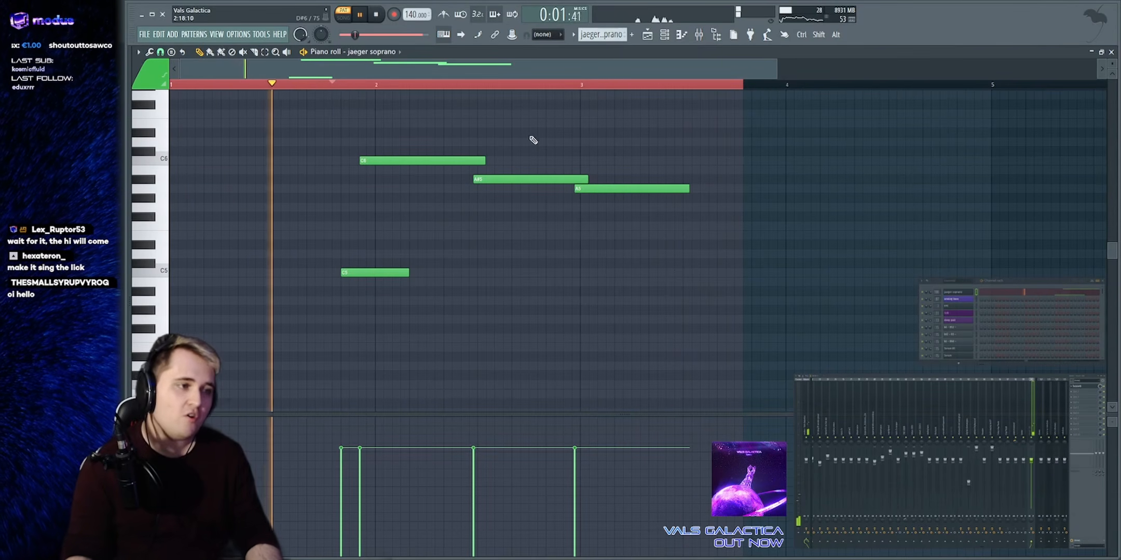
pyautogui.click(647, 34)
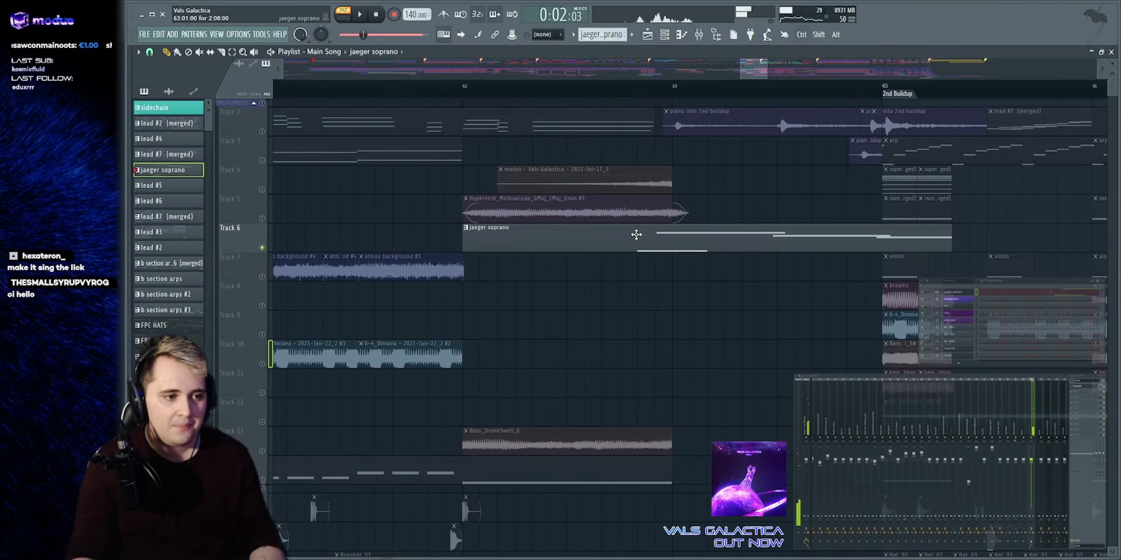
pyautogui.doubleClick(677, 242)
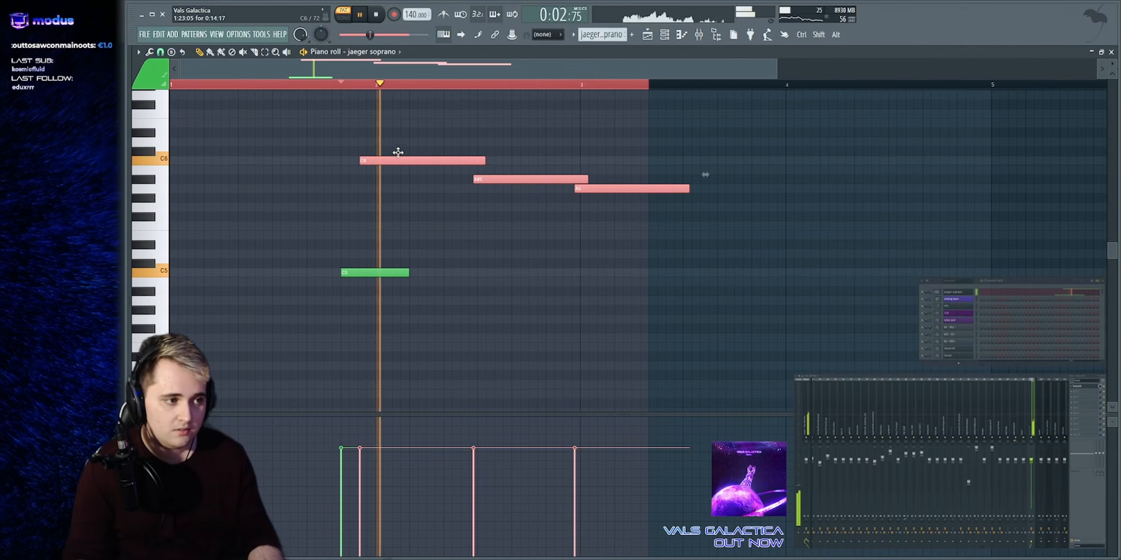
pyautogui.keyDown('ctrl'); pyautogui.click(425, 217); pyautogui.keyUp('ctrl')
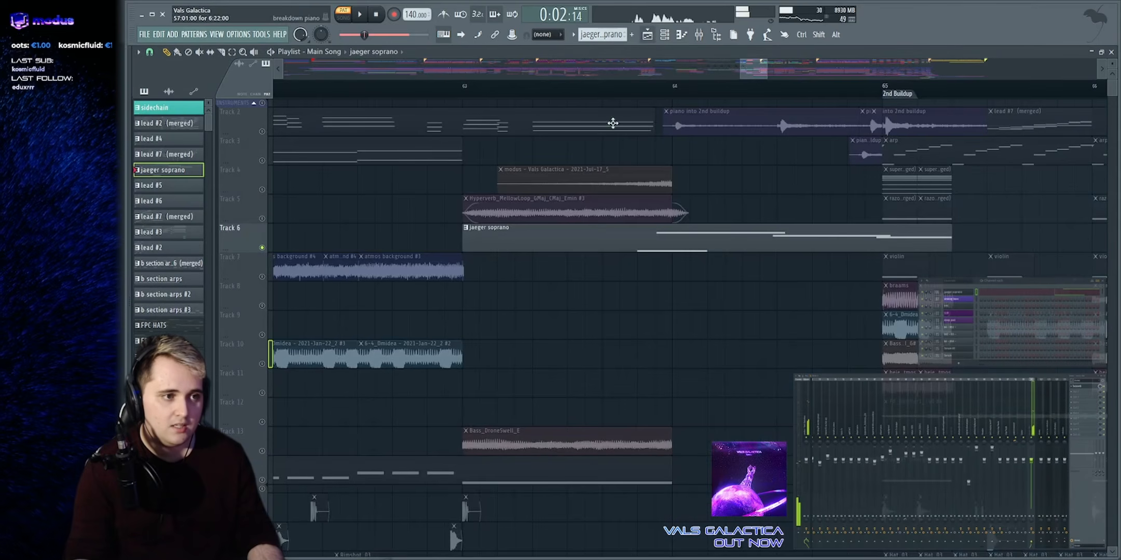
# Point out the jaeger soprano clip in the playlist, solo Track 2, and play the piano into 2nd buildup from just before bar 64
pyautogui.click(693, 232)
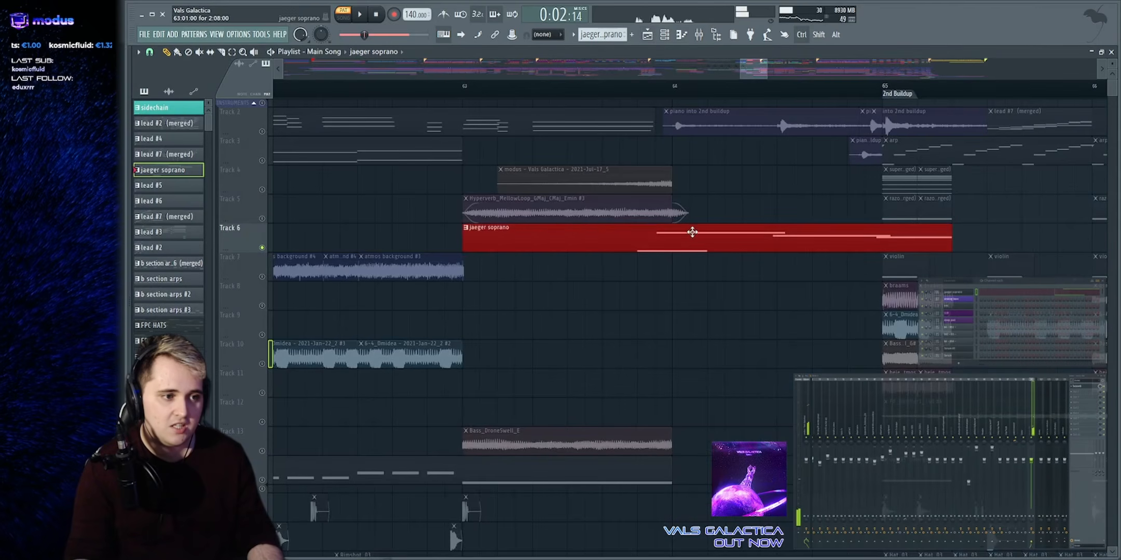
pyautogui.click(306, 113)
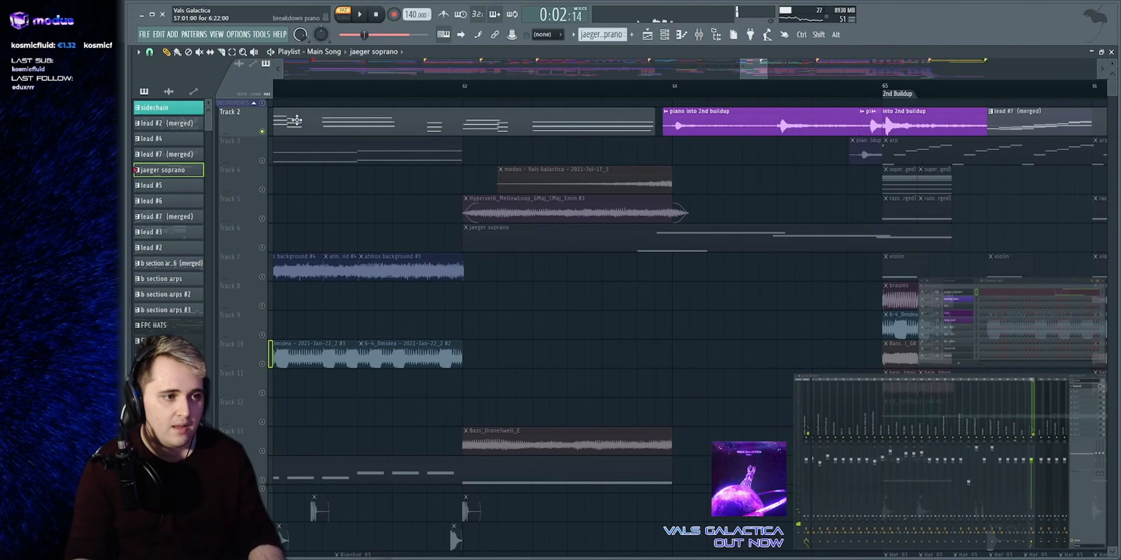
pyautogui.moveTo(742, 69); pyautogui.dragTo(748, 69)
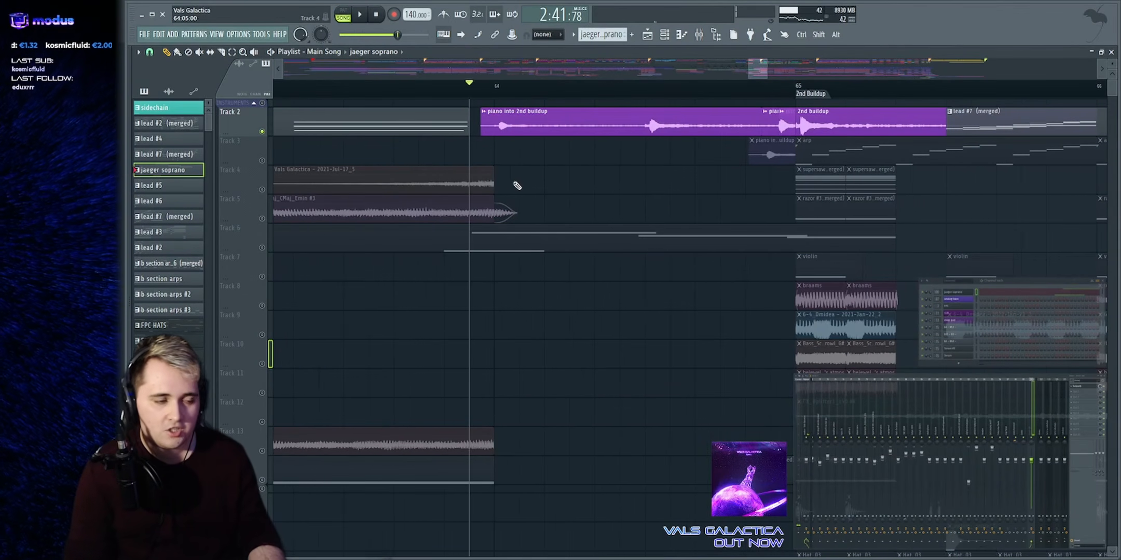
pyautogui.press('space')
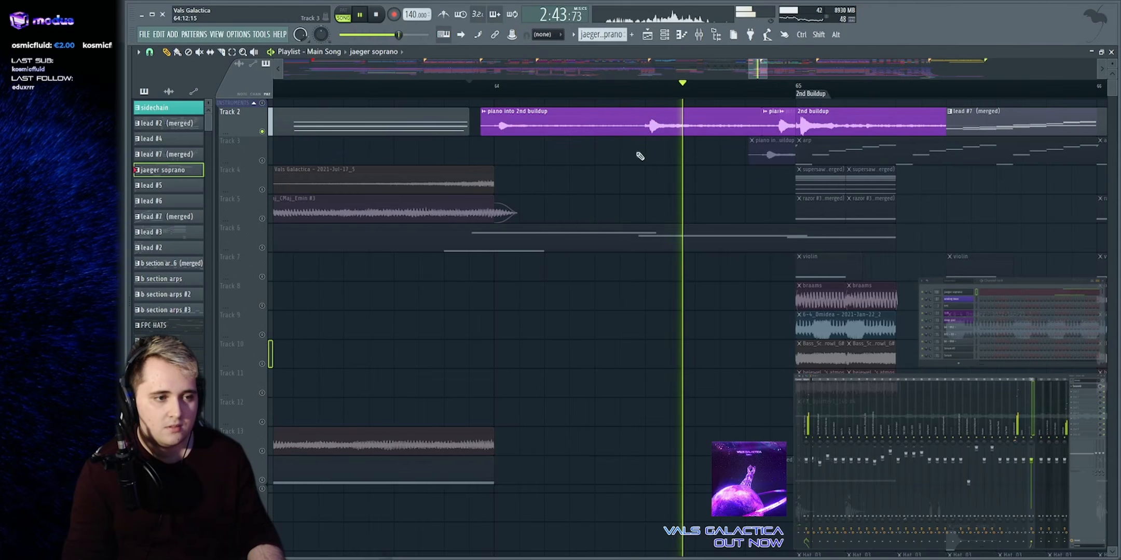
pyautogui.press('space')
# Enable Track 6 and Track 3 alongside the soloed Track 2 and play them together from just before bar 64
pyautogui.click(262, 248)
pyautogui.press('space')
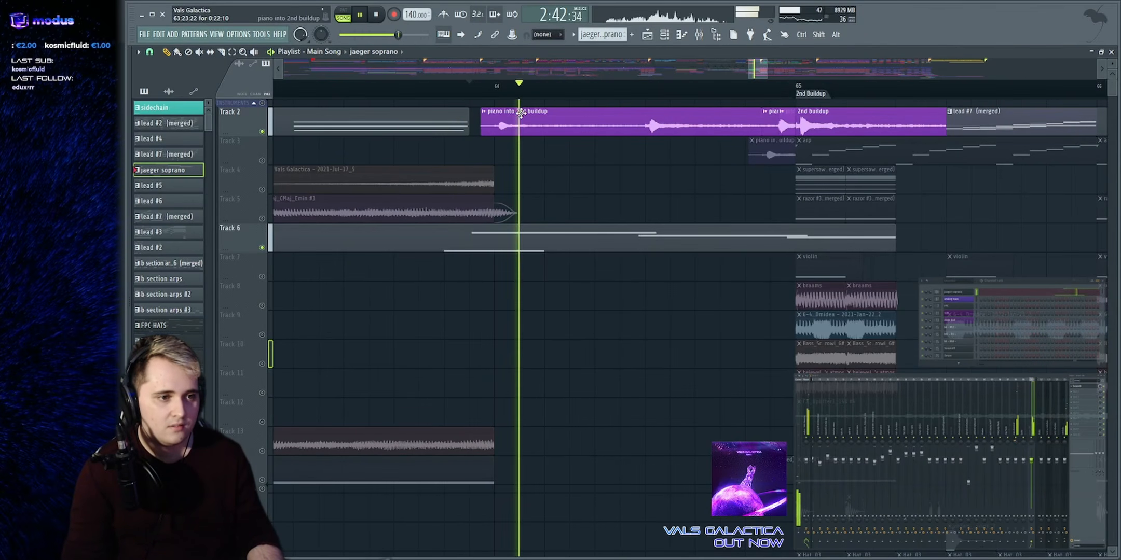
pyautogui.click(262, 161)
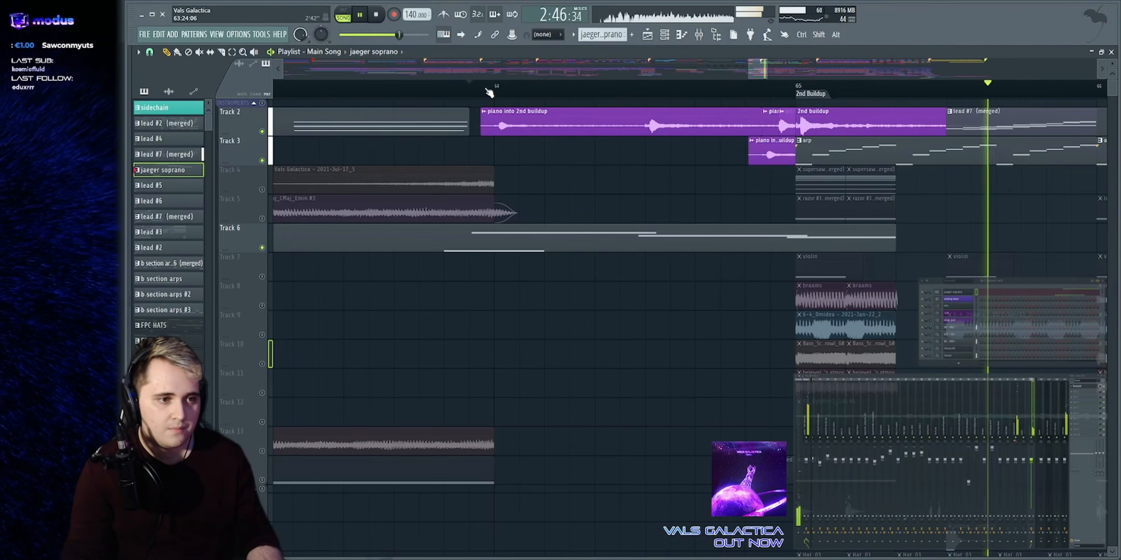
# Move the short piano into 2nd buildup clip before bar 65 down to Track 4 and put it back on Track 2
pyautogui.scroll(4, 729, 123)
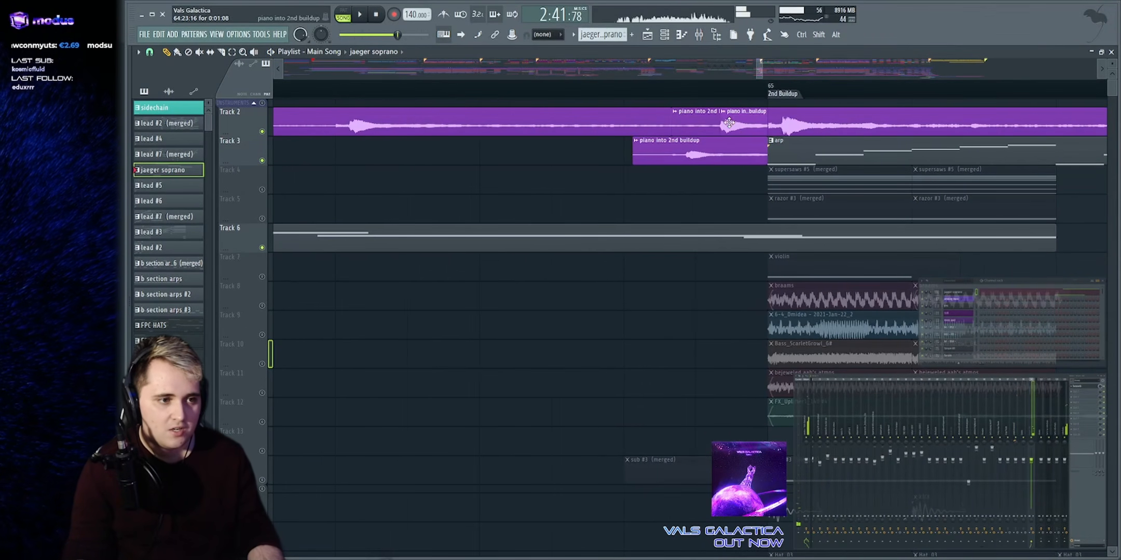
pyautogui.click(732, 181)
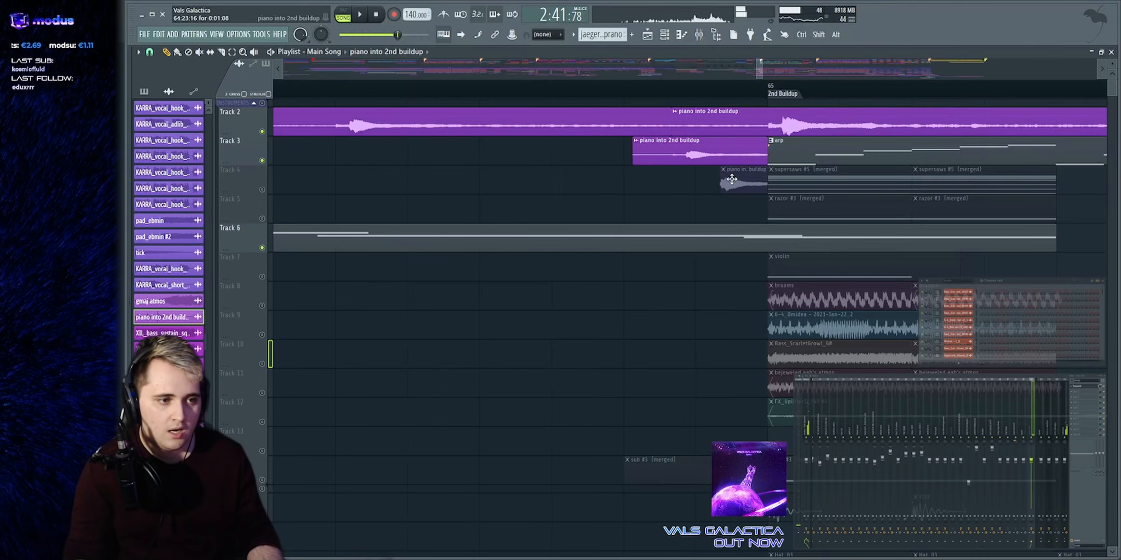
pyautogui.scroll(-3, 491, 159)
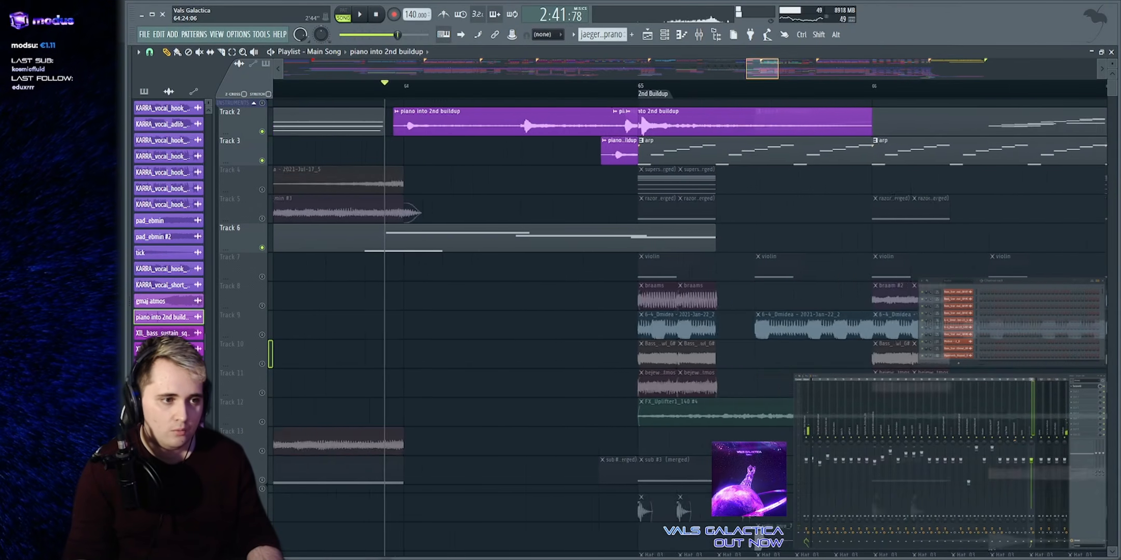
# Highlight the long piano into 2nd buildup clip on Track 2, clear the selection, and play from just before bar 64
pyautogui.moveTo(652, 127); pyautogui.dragTo(739, 135)
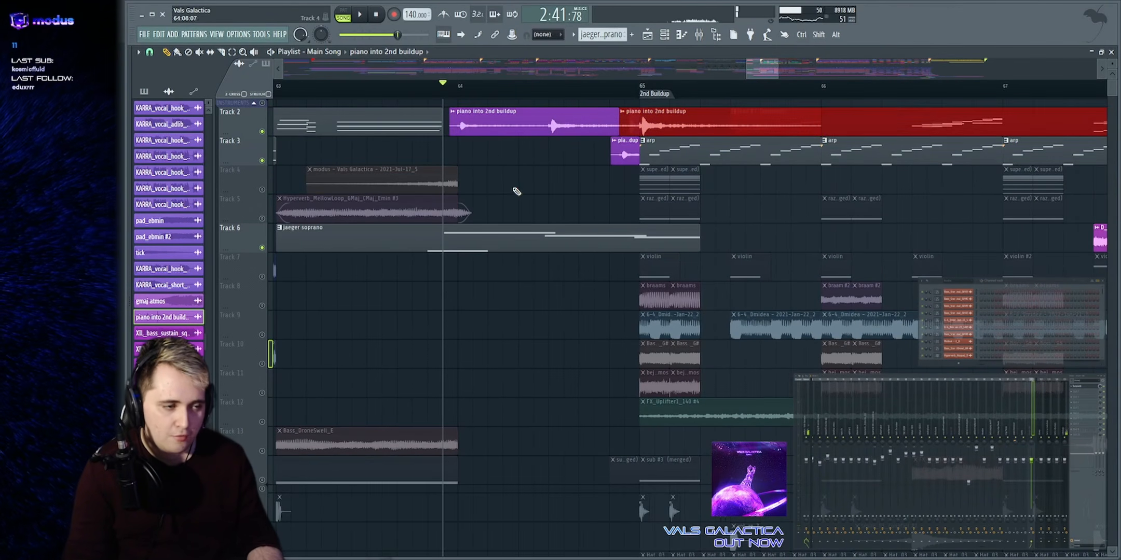
pyautogui.keyDown('ctrl'); pyautogui.click(515, 190); pyautogui.keyUp('ctrl')
pyautogui.press('space')
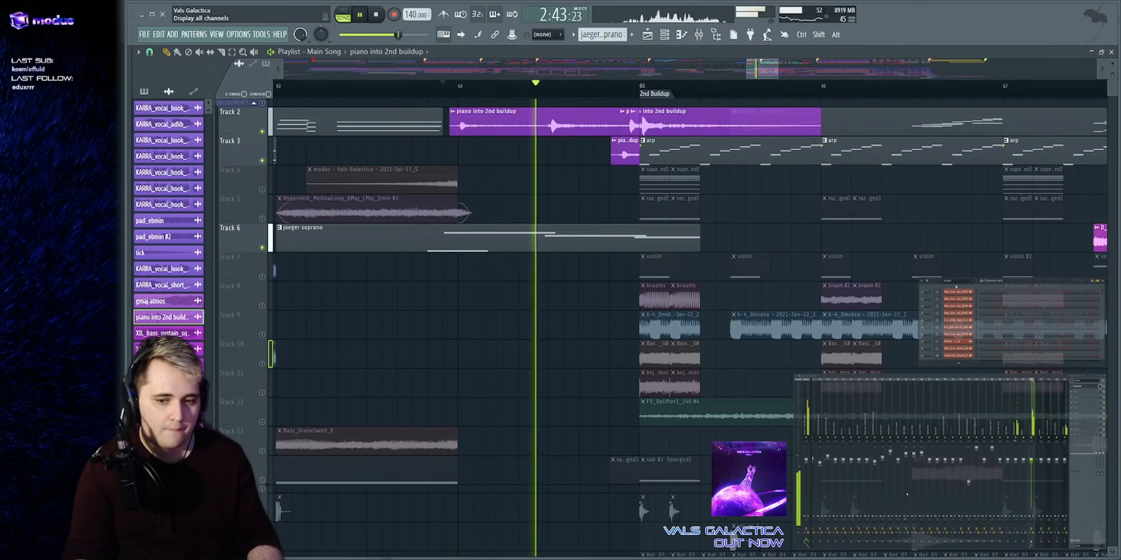
# Clear the track solo so every track is enabled, and play the full mix from just before bar 64
pyautogui.rightClick(263, 219)
pyautogui.press('space')
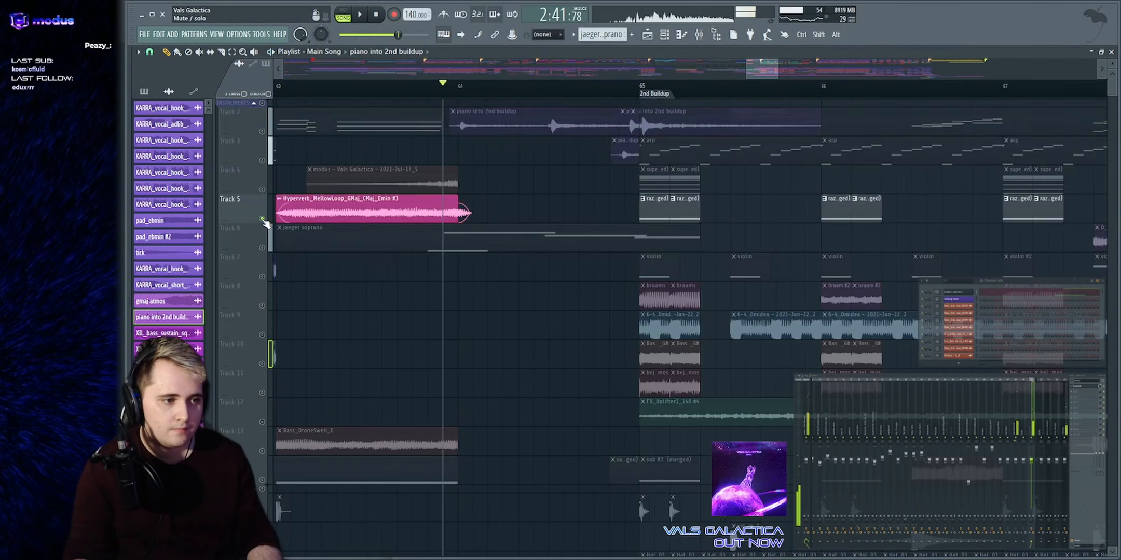
pyautogui.rightClick(262, 218)
pyautogui.press('space')
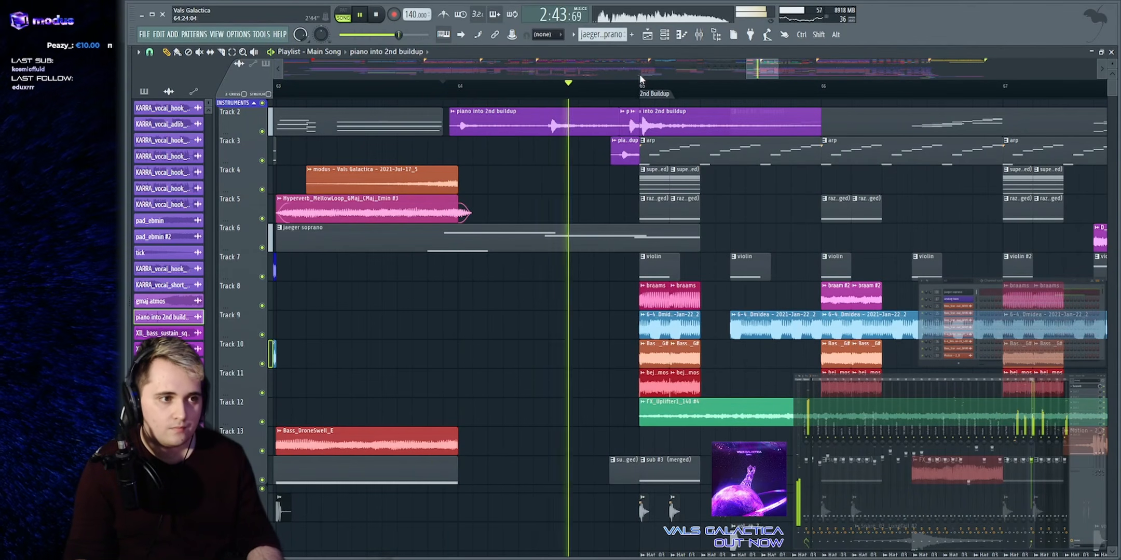
pyautogui.press('space')
# Solo the OTHER drum track, play its Au5 drum fill leading into the 2nd Buildup, and examine the fill clips
pyautogui.scroll(-15, 498, 225)
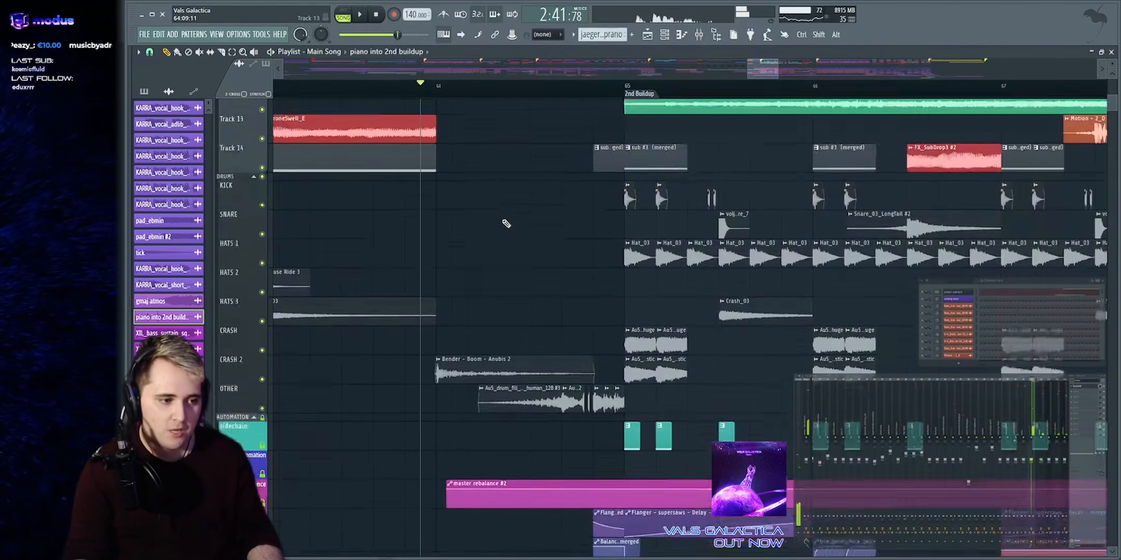
pyautogui.press('space')
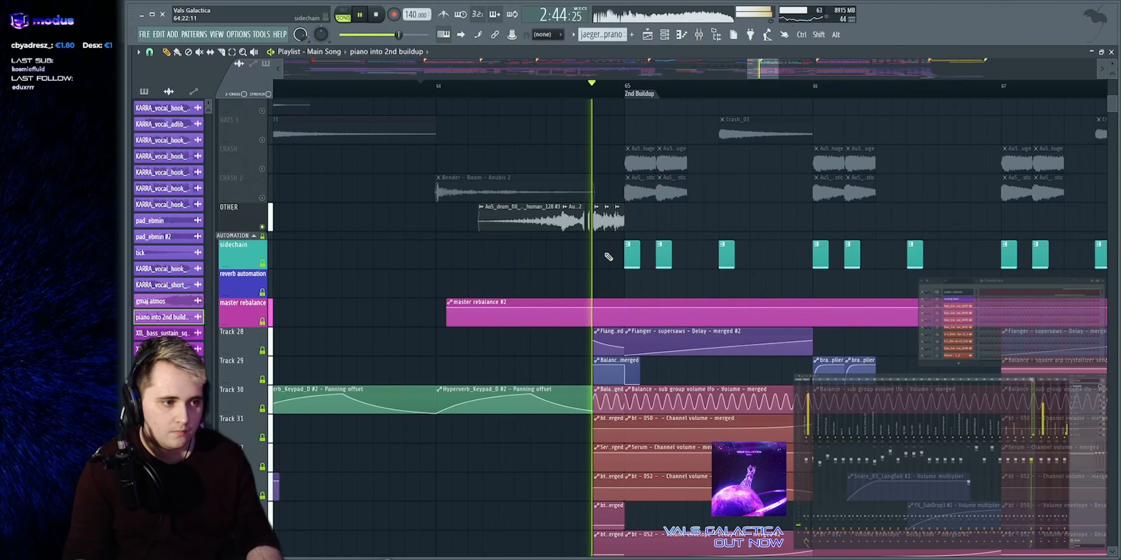
pyautogui.press('space')
pyautogui.moveTo(610, 89); pyautogui.dragTo(611, 120)
pyautogui.moveTo(756, 68); pyautogui.dragTo(756, 99)
pyautogui.scroll(-5, 455, 75)
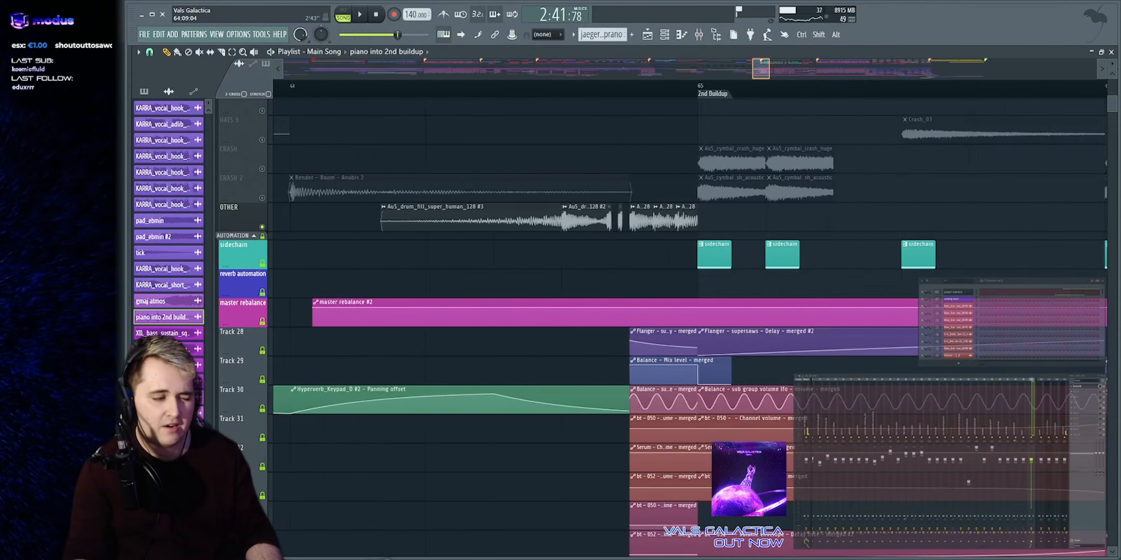
# Clear the OTHER track's solo and play the full arrangement through the transition into the 2nd Buildup
pyautogui.rightClick(262, 227)
pyautogui.press('space')
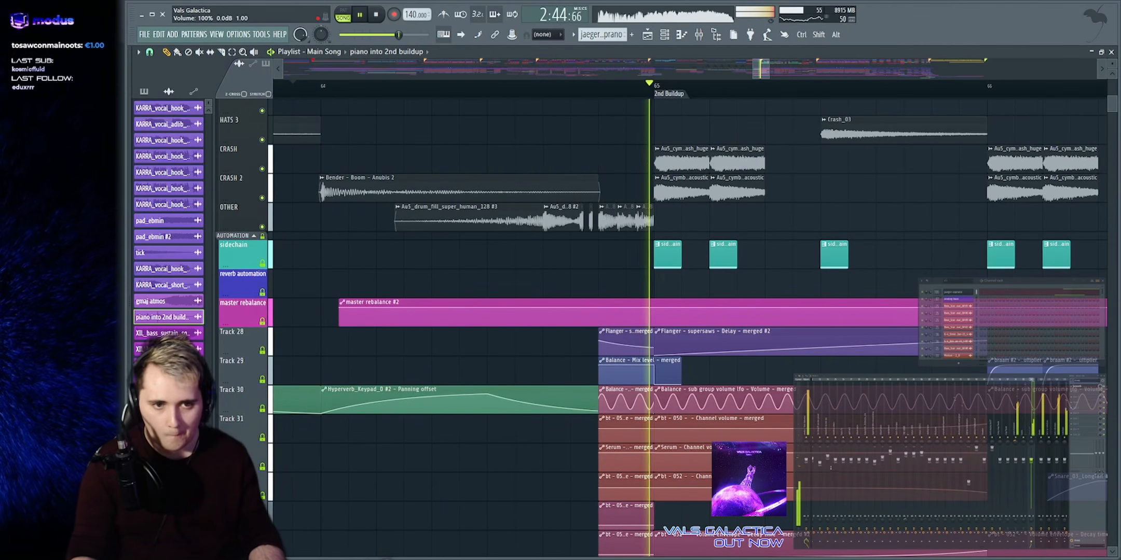
pyautogui.scroll(10, 760, 75)
pyautogui.scroll(-3, 761, 75)
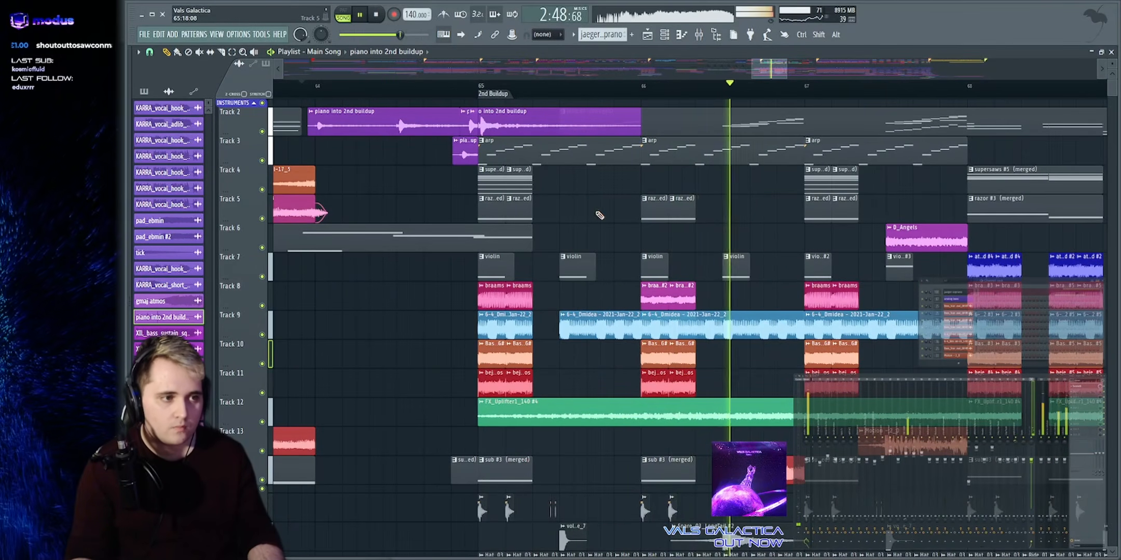
# Bring the lead #7 (merged) clip on Track 2 to the front and replay the 2nd Buildup from just before bar 65
pyautogui.click(688, 125)
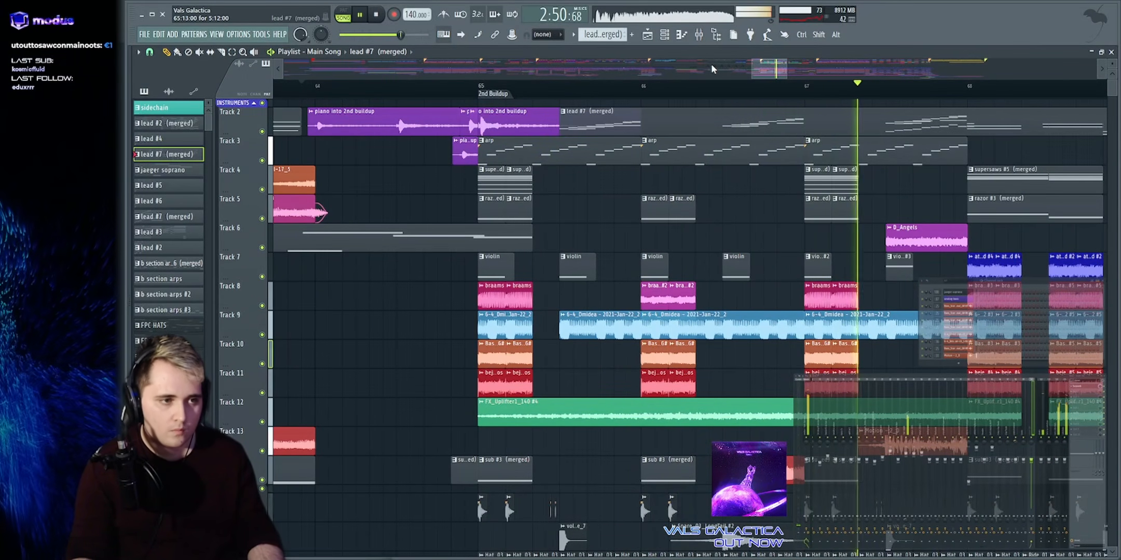
pyautogui.scroll(-1, 638, 197)
pyautogui.press('space')
pyautogui.press('space')
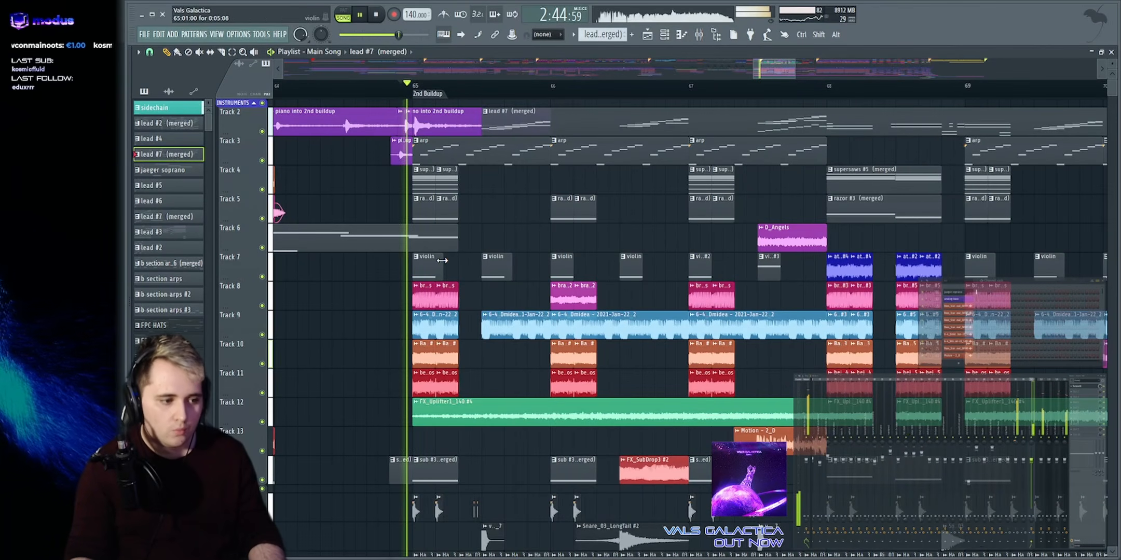
pyautogui.scroll(-5, 519, 301)
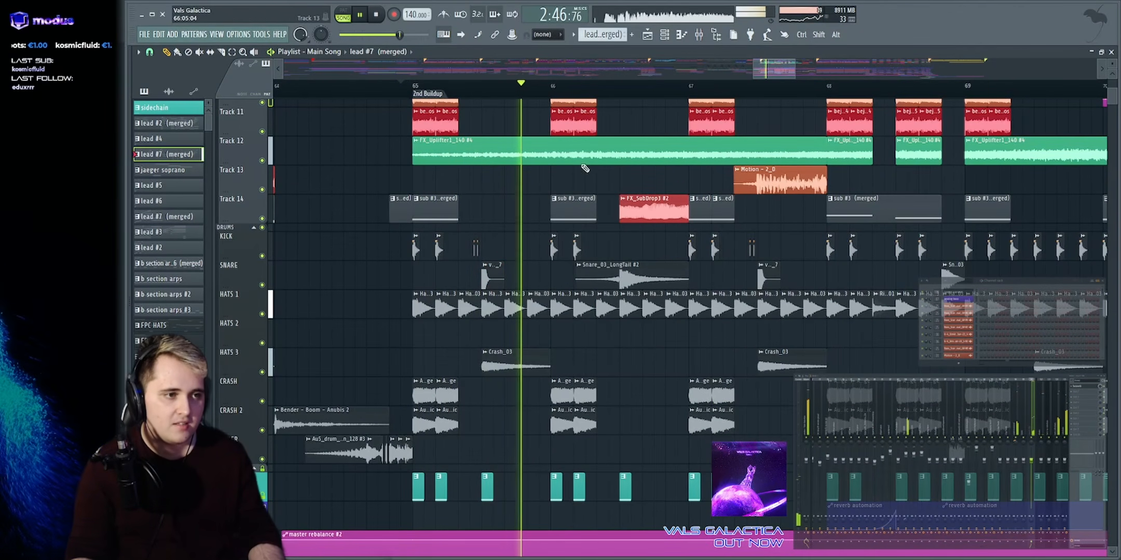
# Highlight the first snare clip after bar 65, audition it with the full mix, and clear the selection
pyautogui.scroll(3, 596, 249)
pyautogui.keyDown('ctrl'); pyautogui.click(594, 269); pyautogui.keyUp('ctrl')
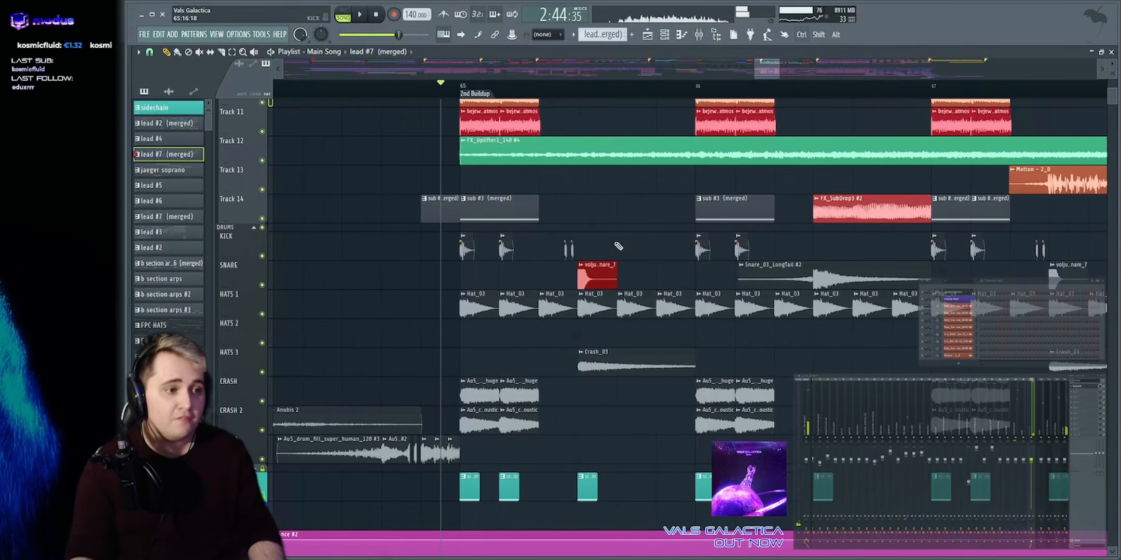
pyautogui.press('space')
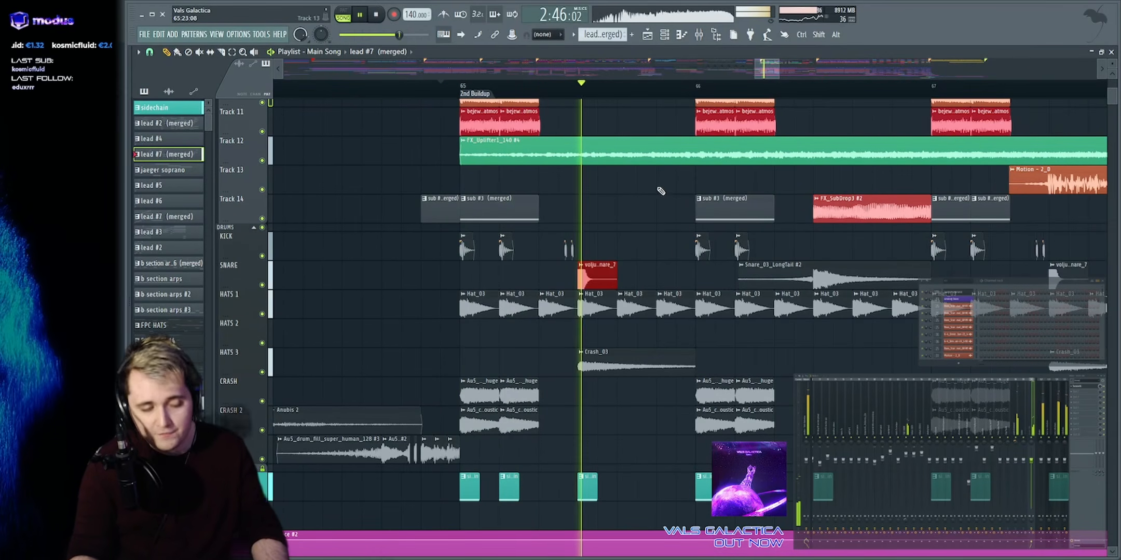
pyautogui.click(618, 219)
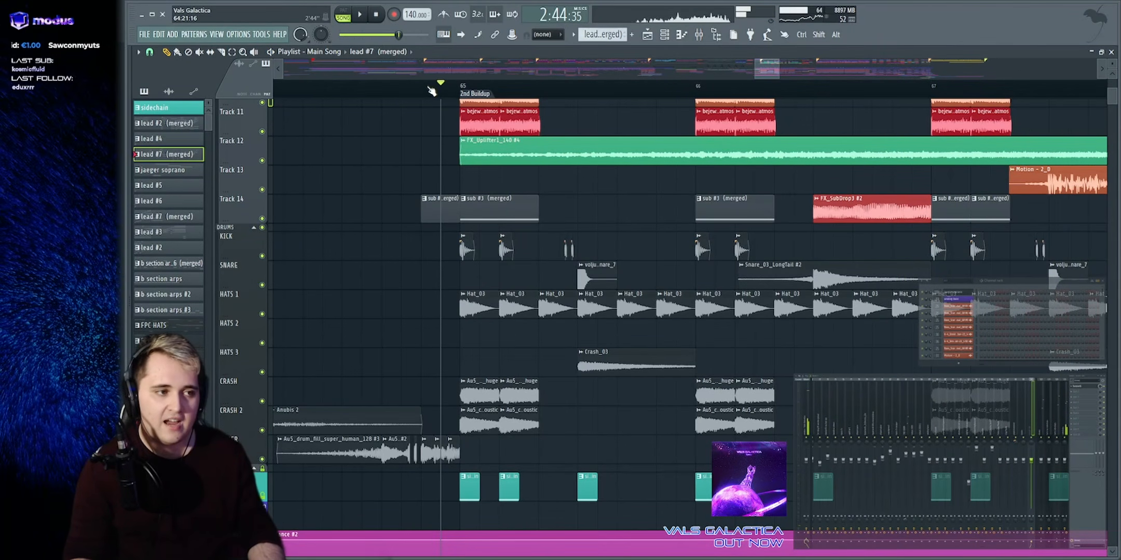
pyautogui.press('space')
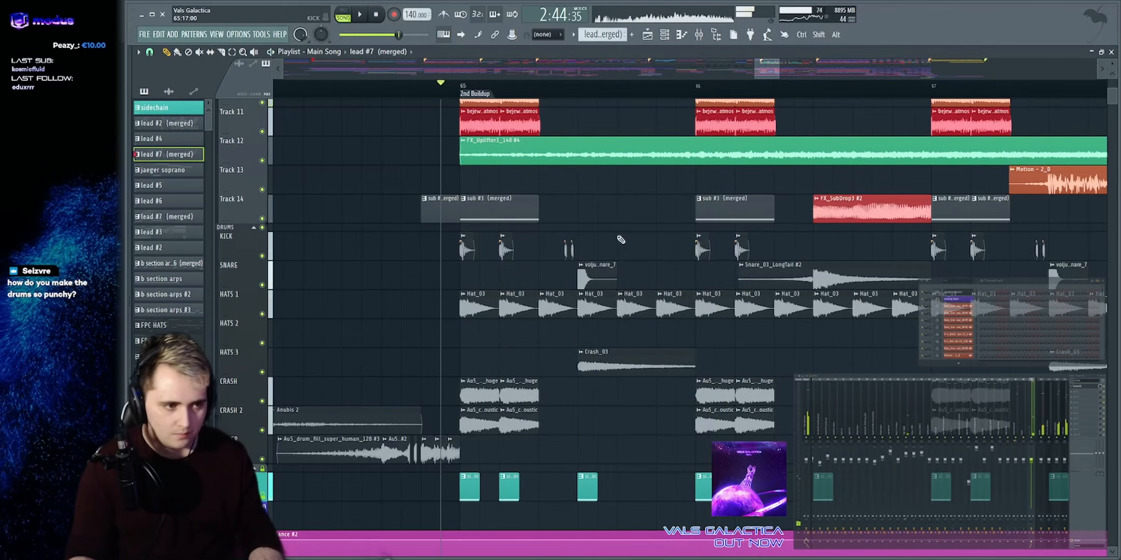
# Show the OTT compressor on the sidechain mixer track, move its window aside, and close it
pyautogui.scroll(1, 880, 419)
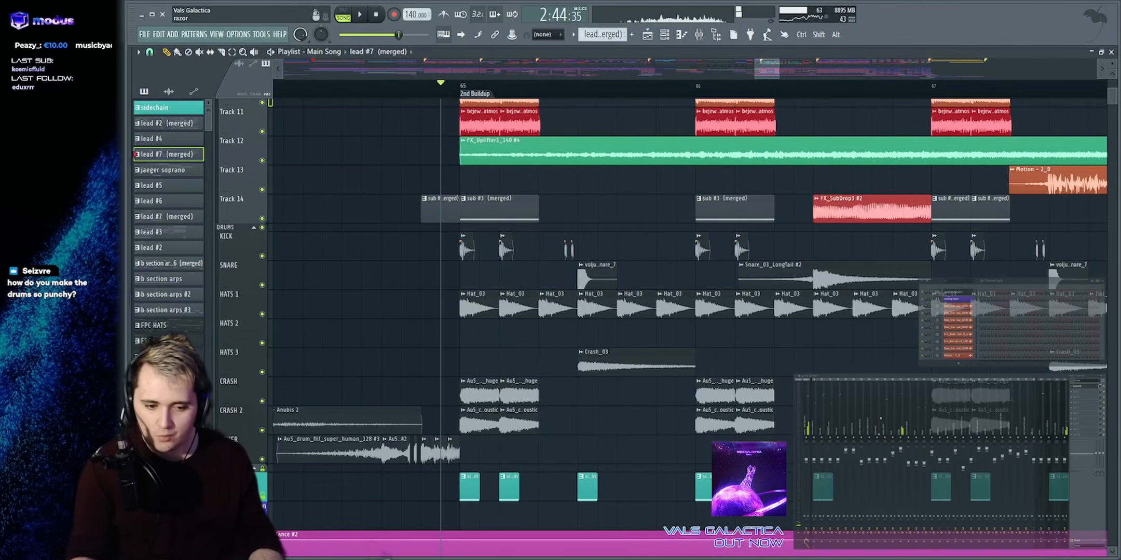
pyautogui.scroll(4, 880, 418)
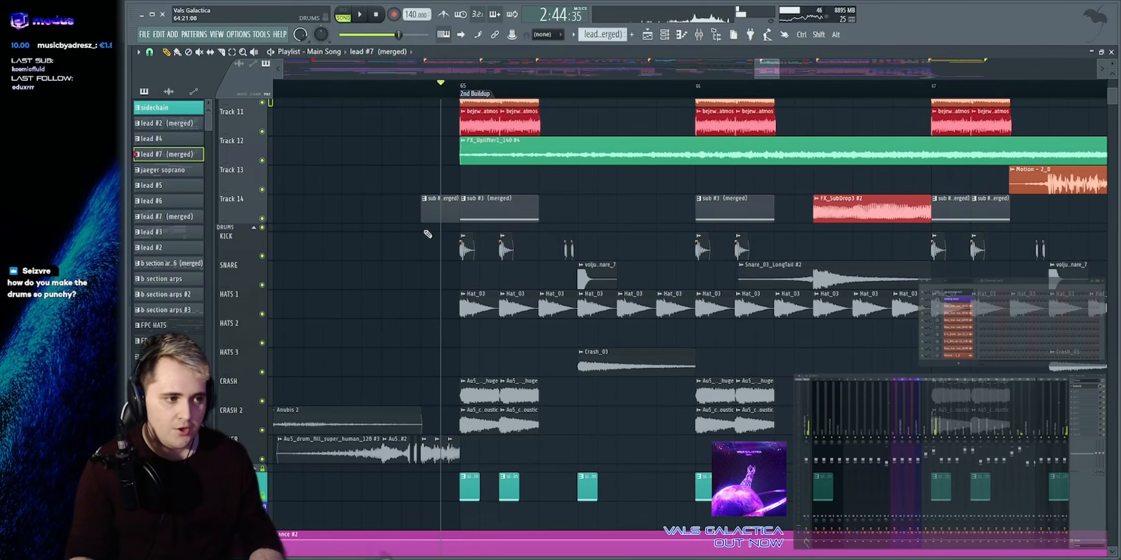
pyautogui.scroll(5, 427, 234)
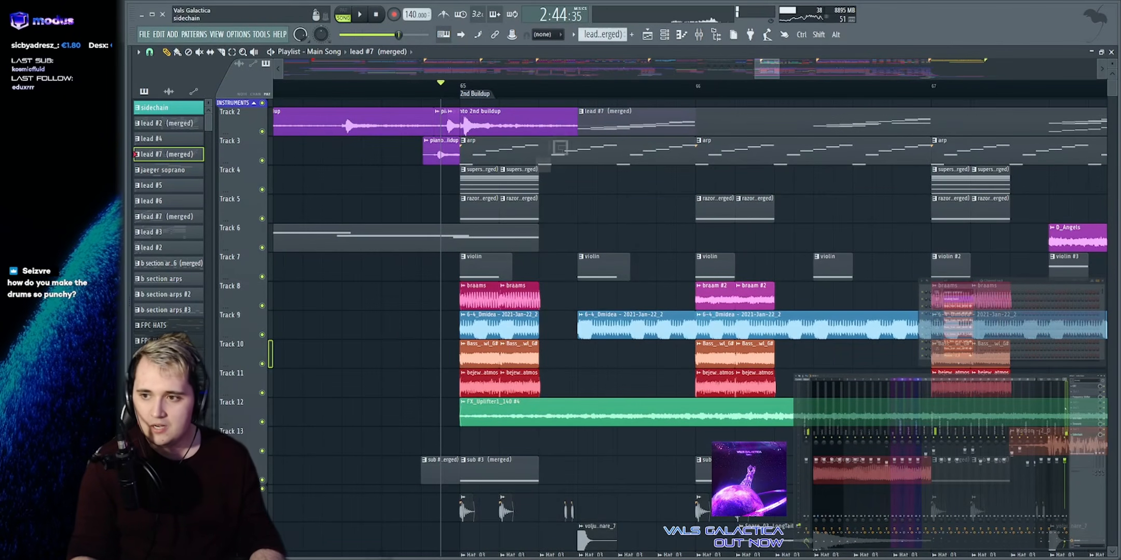
pyautogui.scroll(-5, 1008, 413)
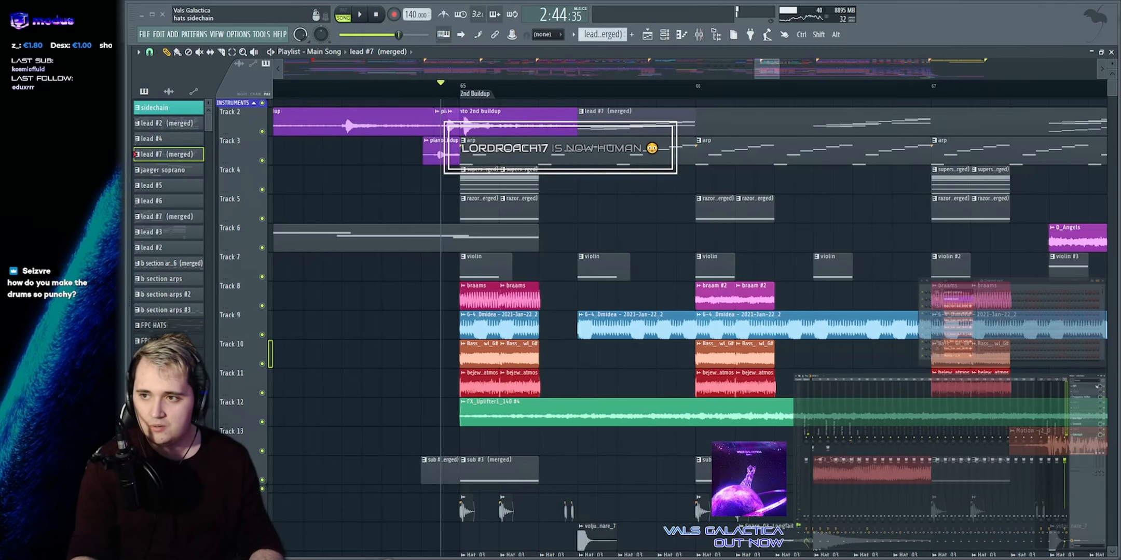
pyautogui.click(1094, 386)
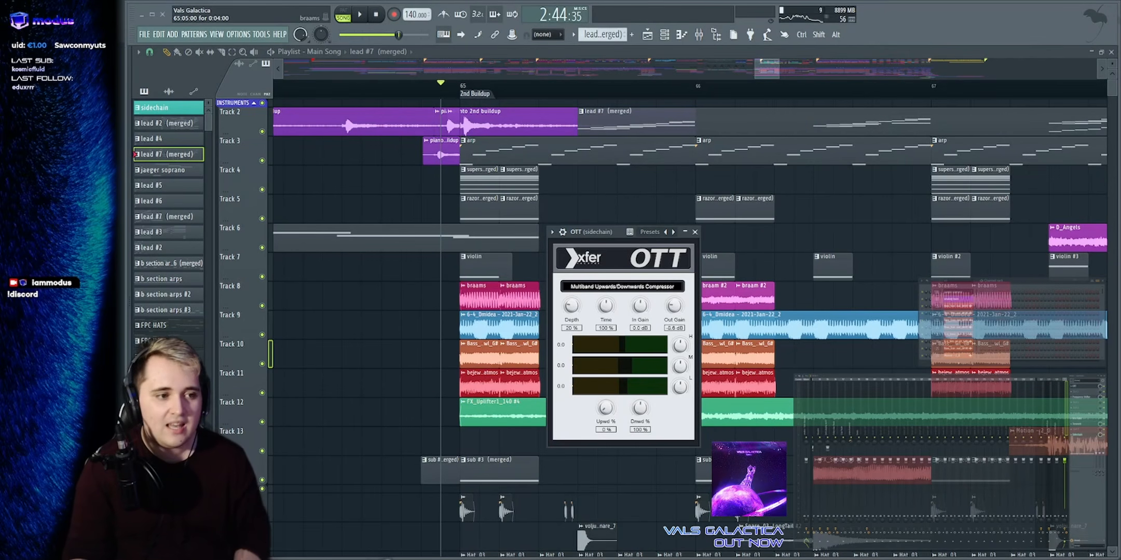
pyautogui.moveTo(601, 237); pyautogui.dragTo(686, 209)
pyautogui.press('Escape')
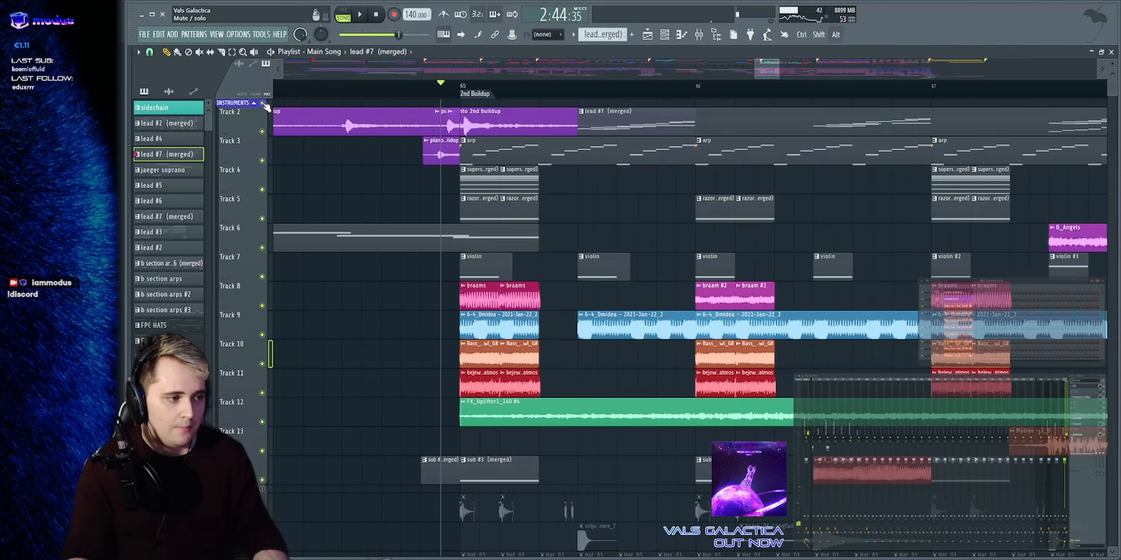
# With the drums group muted, re-enable HATS 1, HATS 2, HATS 3, CRASH, CRASH 2 and OTHER
pyautogui.scroll(-6, 392, 222)
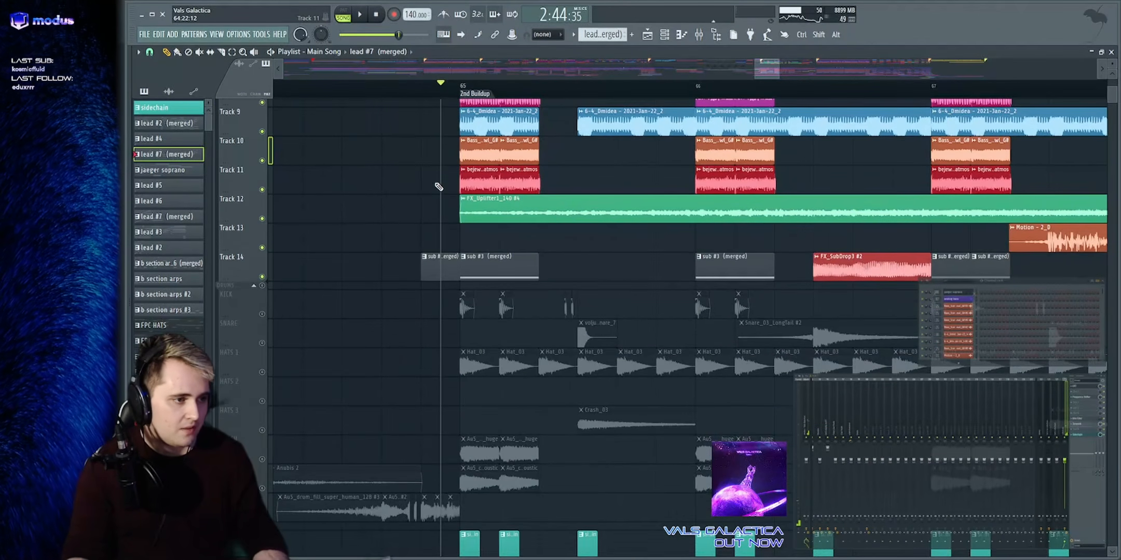
pyautogui.scroll(4, 441, 186)
pyautogui.scroll(-5, 452, 257)
pyautogui.click(263, 227)
pyautogui.click(263, 257)
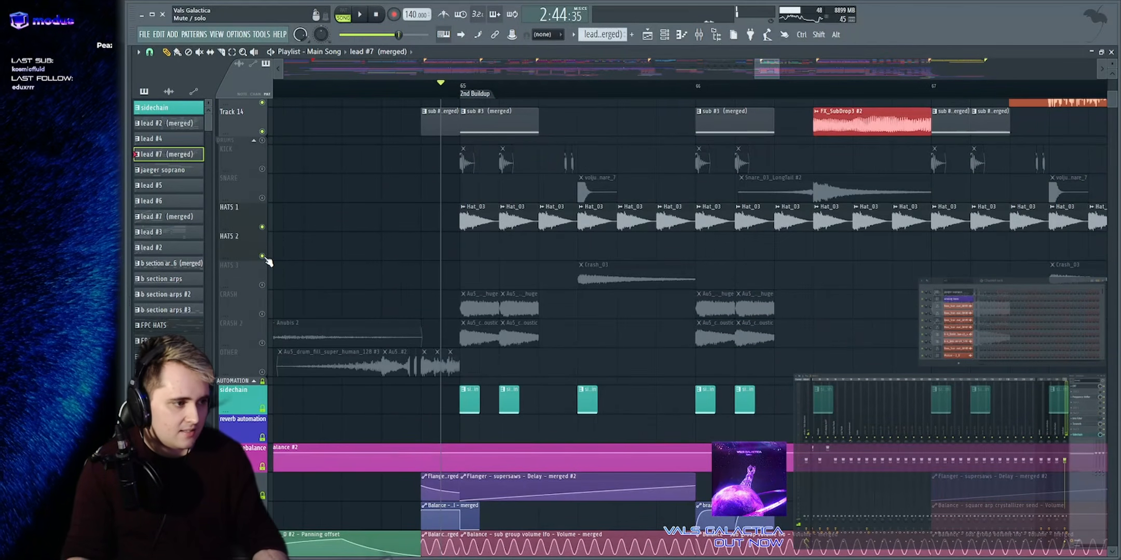
pyautogui.click(262, 314)
pyautogui.click(262, 343)
pyautogui.click(262, 372)
# Pick the sidechain pattern clip at bar 65 and play the 2nd Buildup without kick and snare from just before bar 65
pyautogui.scroll(5, 265, 363)
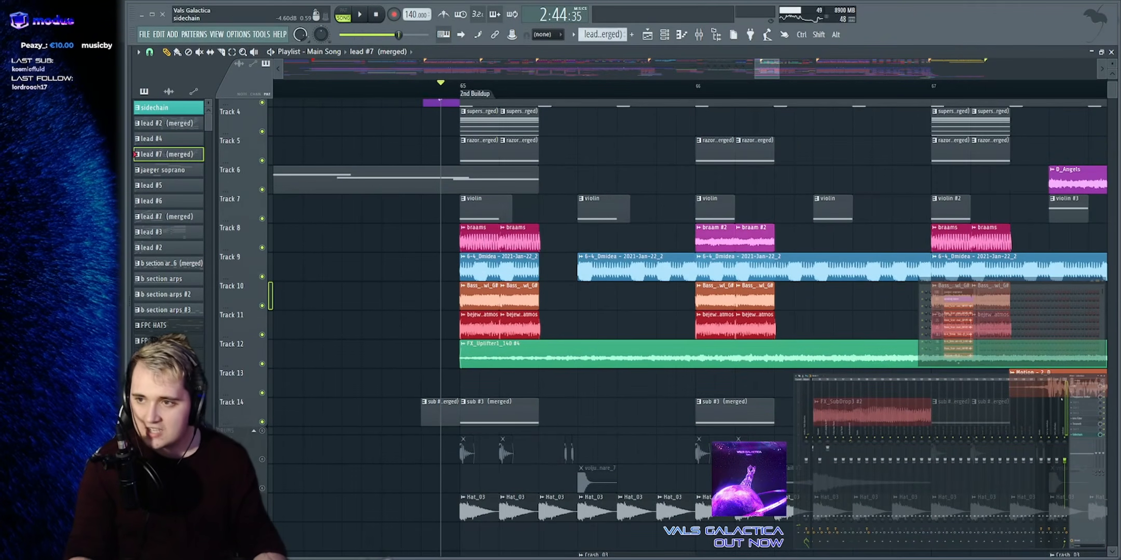
pyautogui.scroll(2, 799, 166)
pyautogui.moveTo(697, 69); pyautogui.dragTo(701, 67)
pyautogui.scroll(-3, 606, 216)
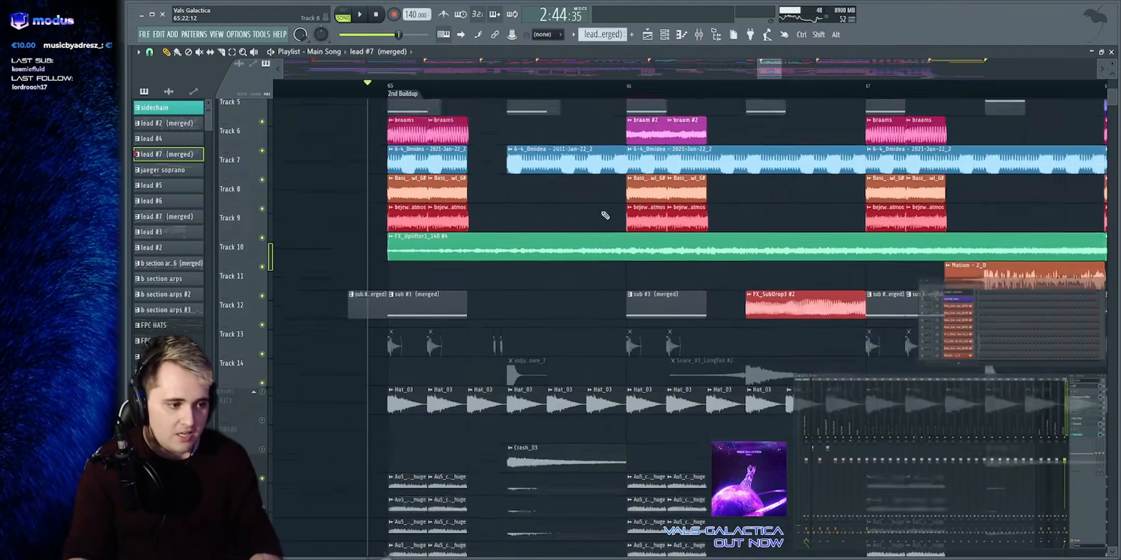
pyautogui.scroll(-6, 602, 214)
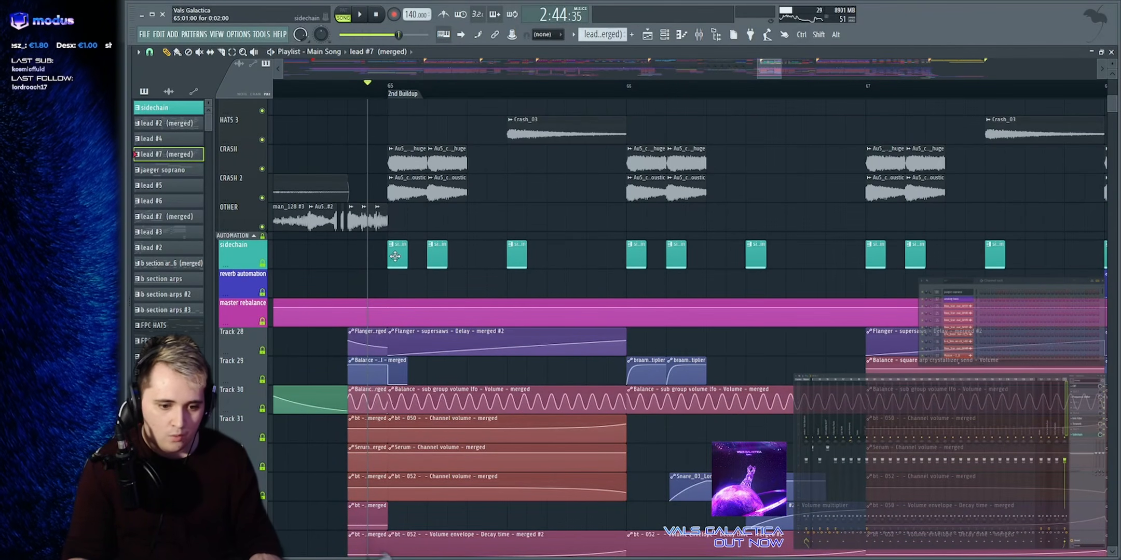
pyautogui.scroll(4, 393, 257)
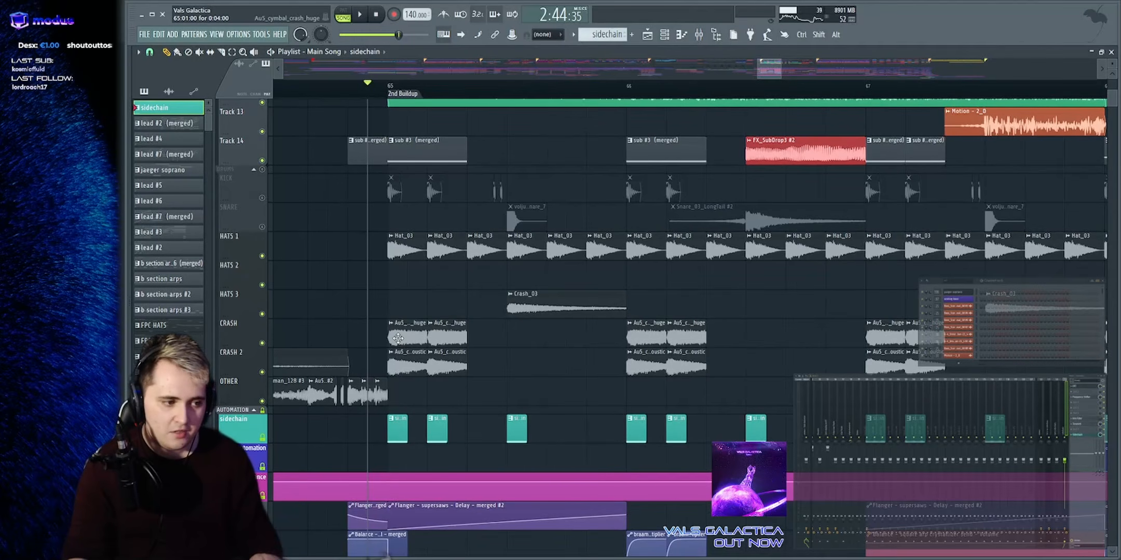
pyautogui.press('space')
pyautogui.scroll(-4, 612, 277)
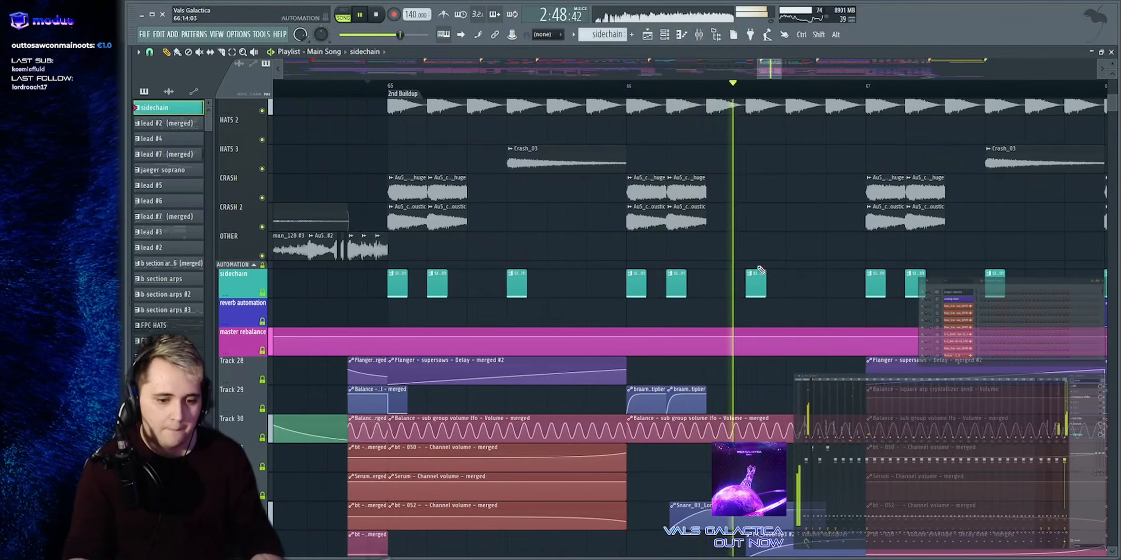
pyautogui.press('space')
# Mute the sidechain track, play the 2nd Buildup from just before bar 65 for comparison, and unmute the track
pyautogui.click(263, 293)
pyautogui.press('space')
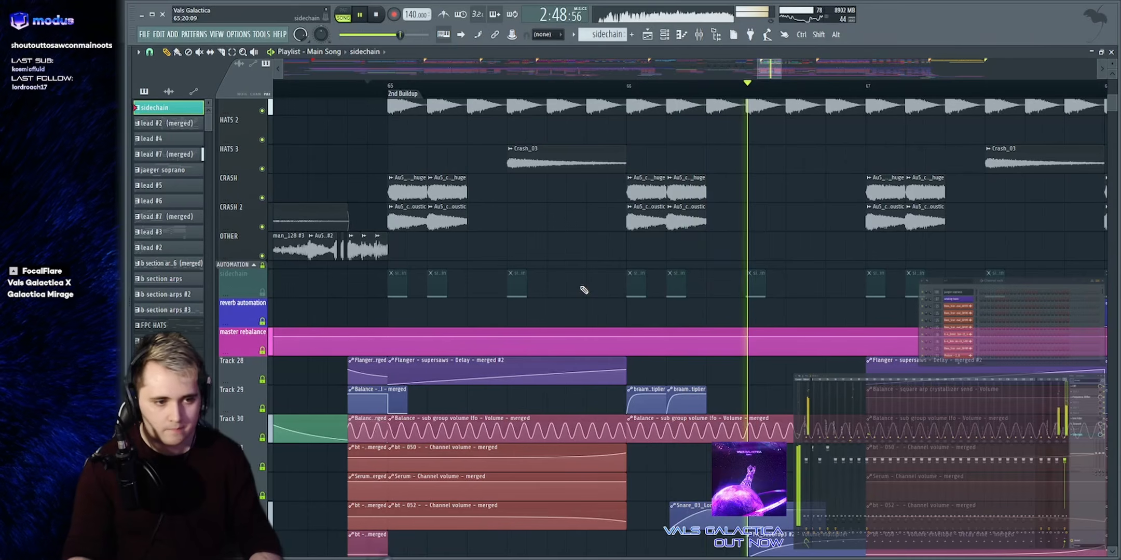
pyautogui.press('space')
pyautogui.click(263, 293)
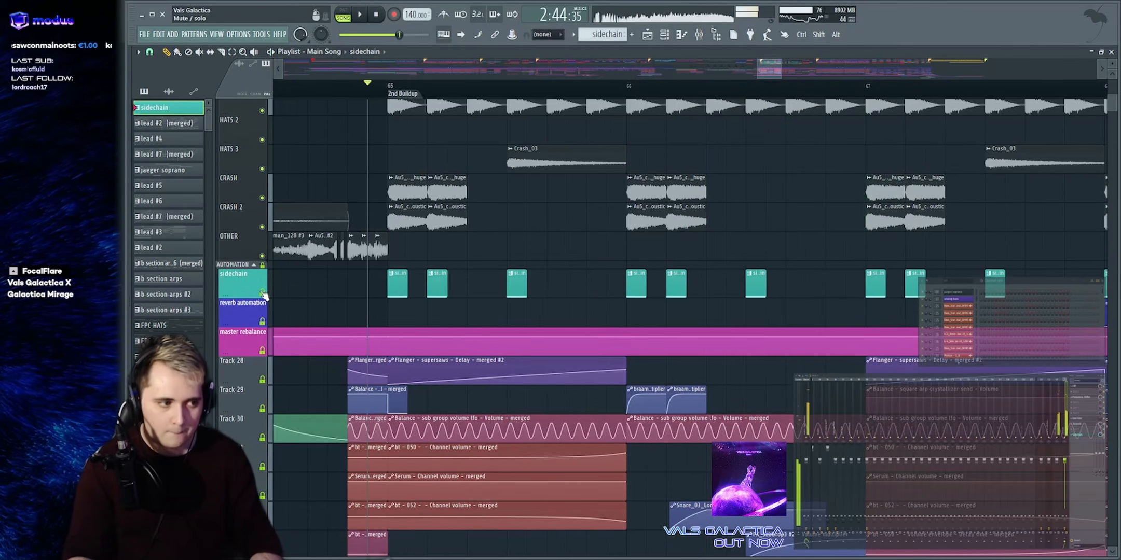
# Reopen OTT on the sidechain mixer track, shift its window slightly, and close it again
pyautogui.click(1087, 388)
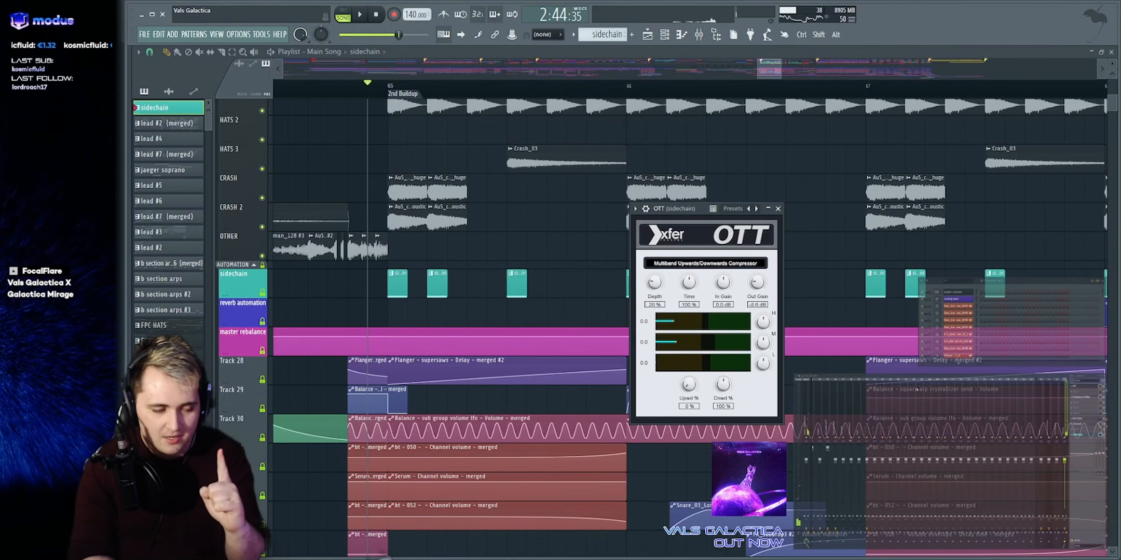
pyautogui.moveTo(659, 207); pyautogui.dragTo(693, 204)
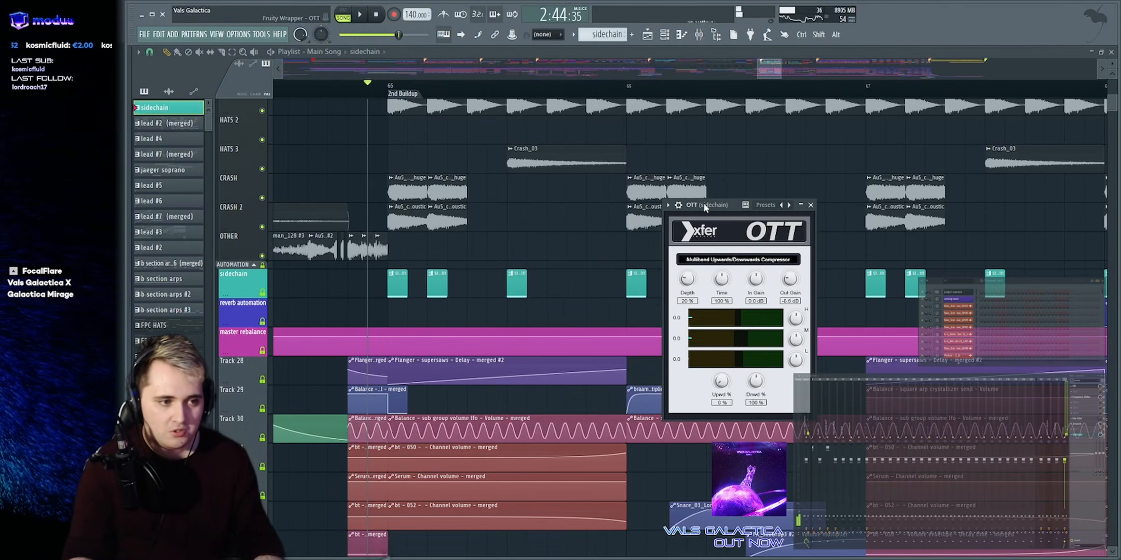
pyautogui.press('Escape')
# Solo the KICK and SNARE tracks and play the 2nd Buildup from just before bar 65
pyautogui.scroll(6, 738, 188)
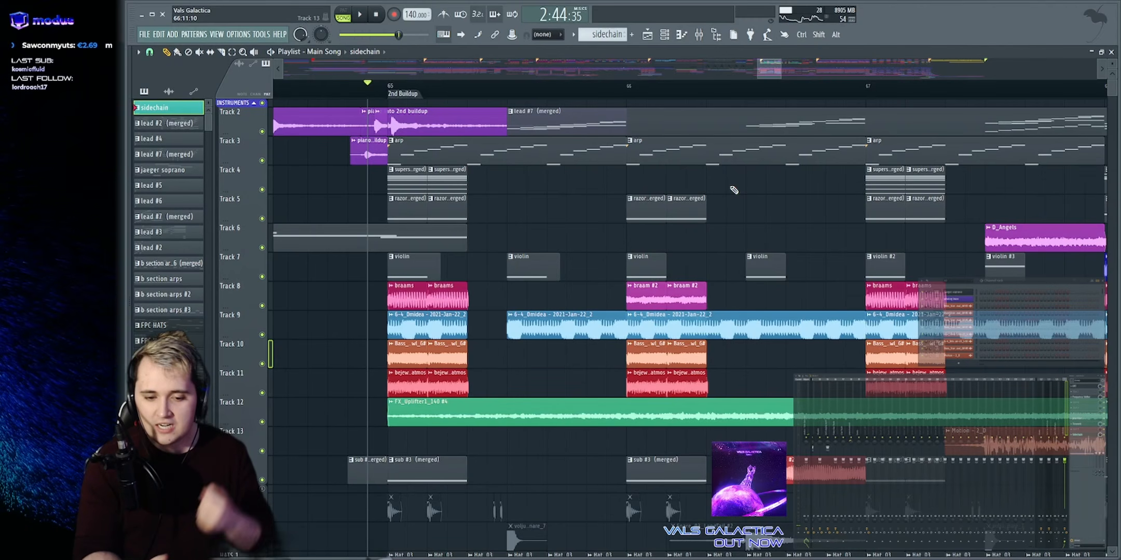
pyautogui.scroll(-3, 733, 190)
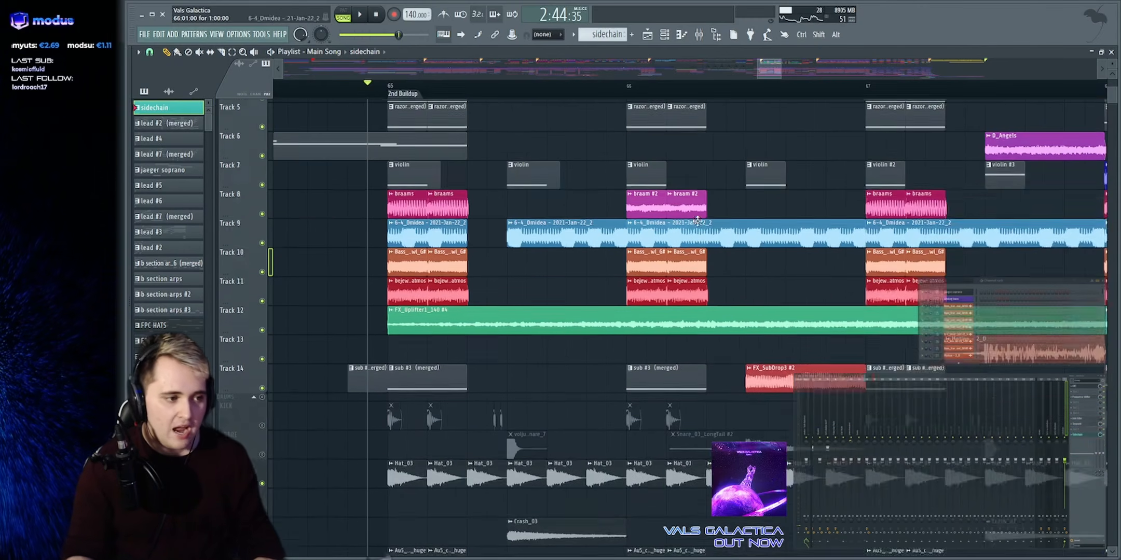
pyautogui.rightClick(263, 257)
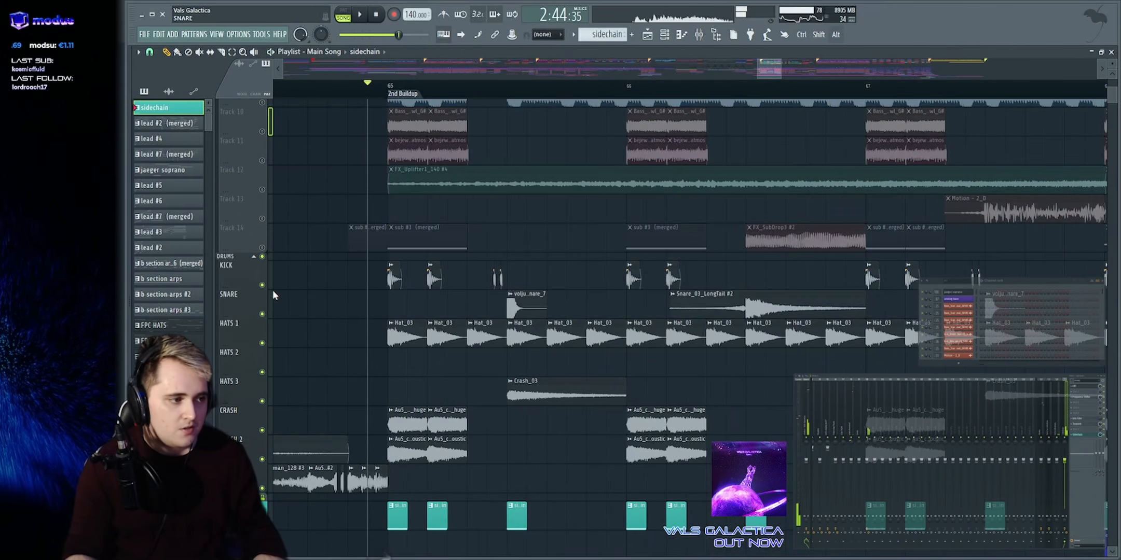
pyautogui.rightClick(262, 284)
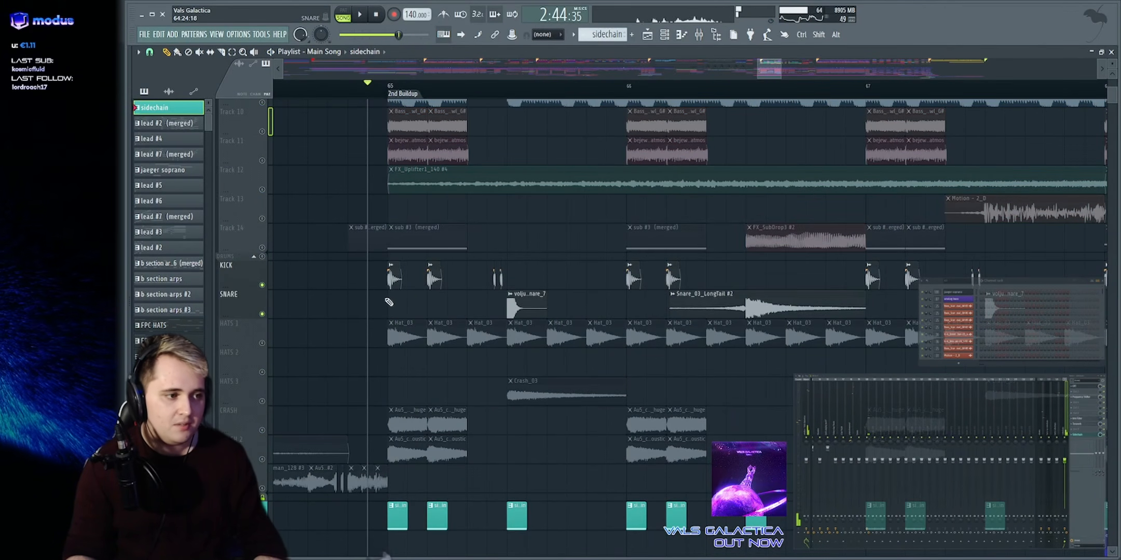
pyautogui.press('space')
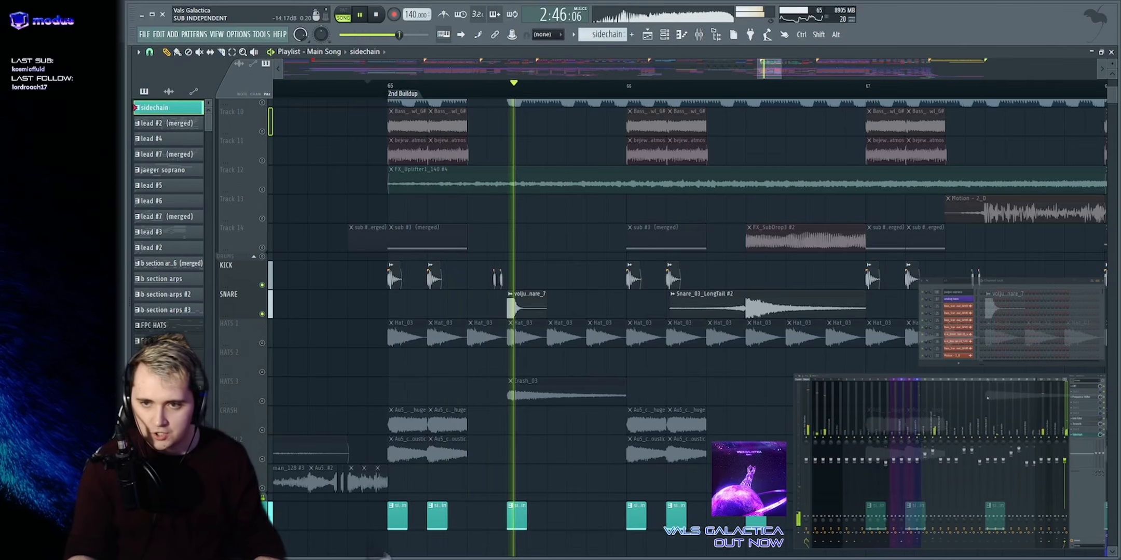
pyautogui.press('space')
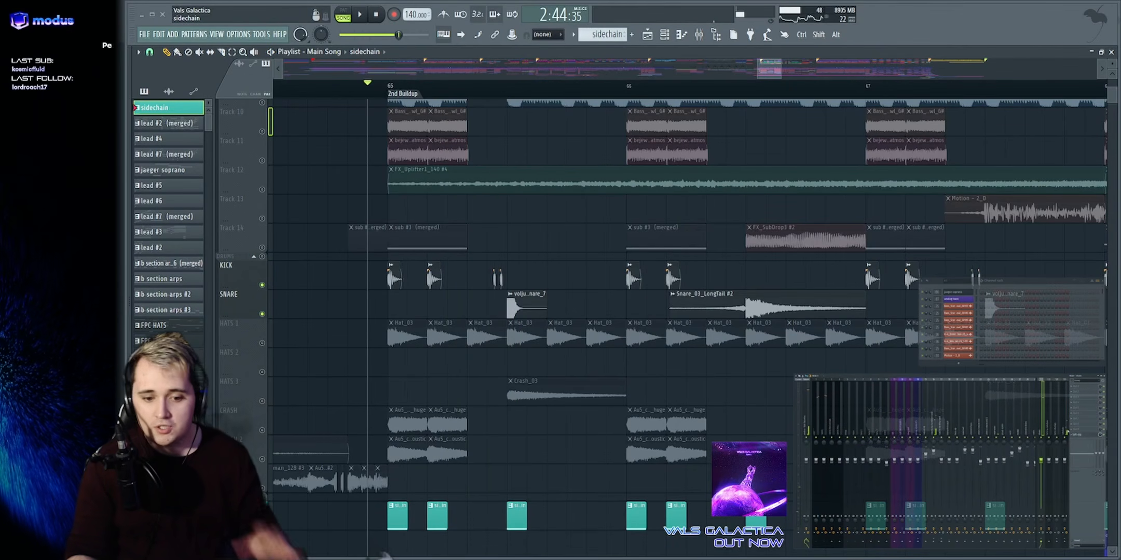
# Show the Soft-clip effect on the drums mixer track while kick and snare play, close it, and return to just before bar 65
pyautogui.click(1080, 436)
pyautogui.moveTo(181, 100); pyautogui.dragTo(774, 183)
pyautogui.press('space')
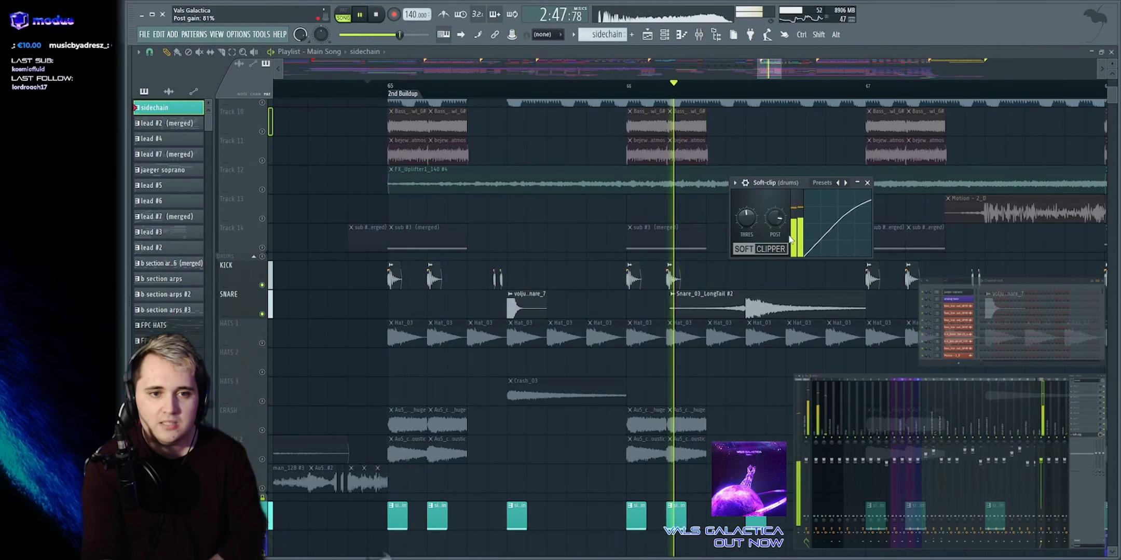
pyautogui.press('Escape')
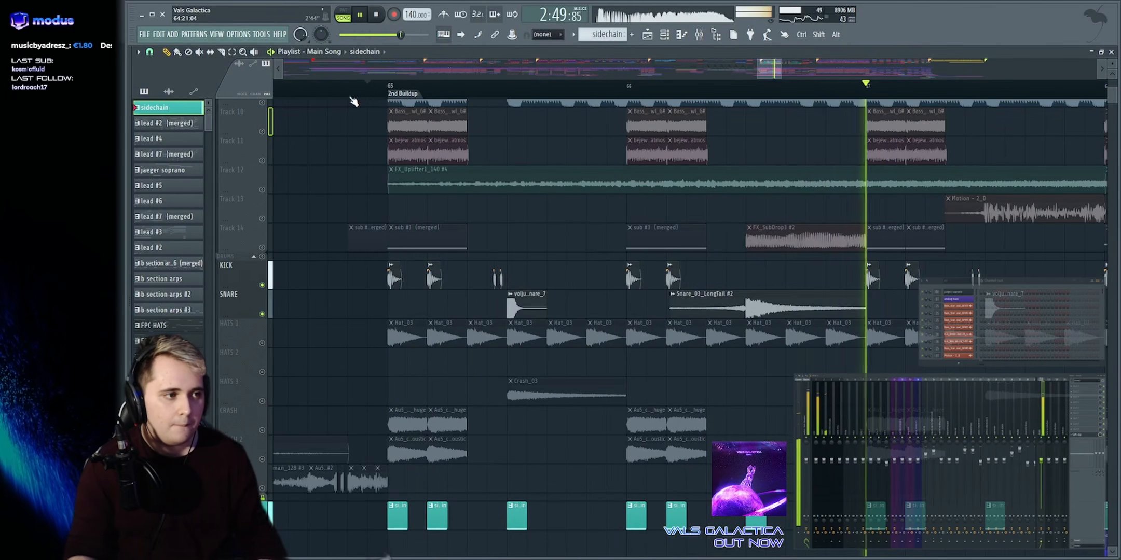
pyautogui.click(362, 87)
pyautogui.press('space')
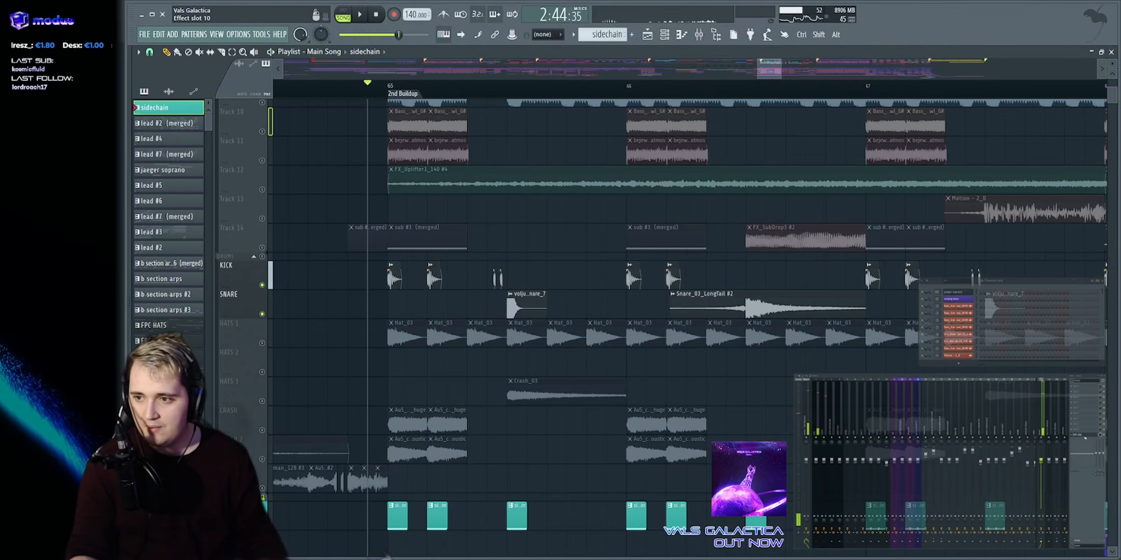
# Bring the drums Soft-clip back up, audition the soloed kick and snare through it, close it, and stop playback
pyautogui.click(1078, 435)
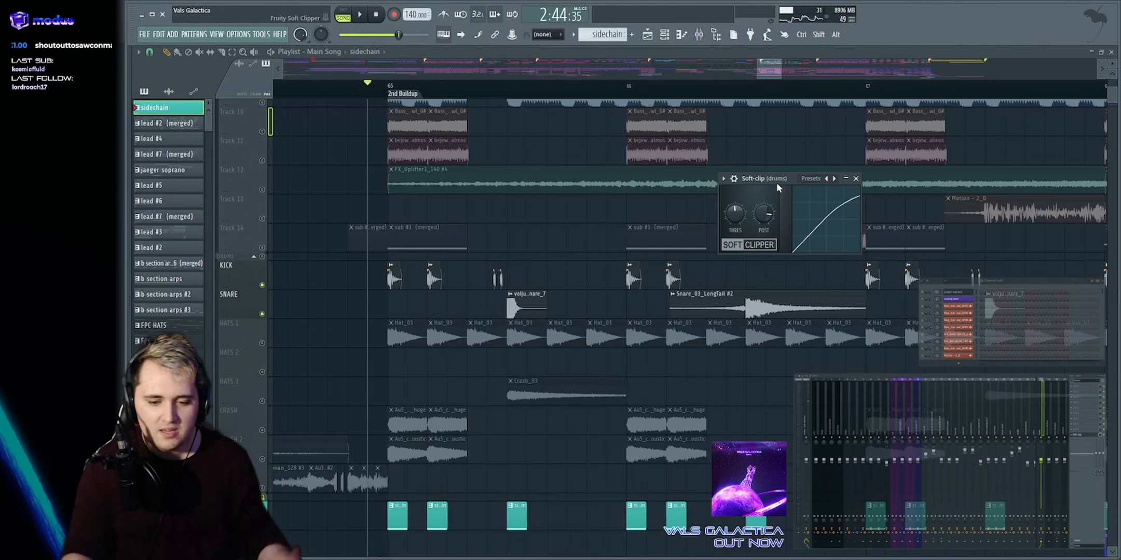
pyautogui.press('space')
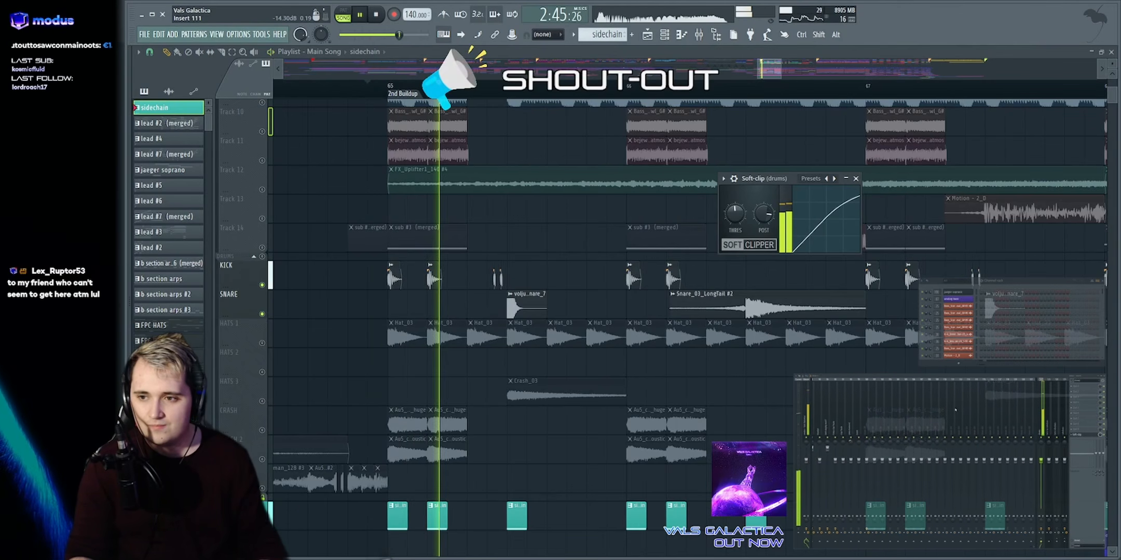
pyautogui.scroll(10, 955, 410)
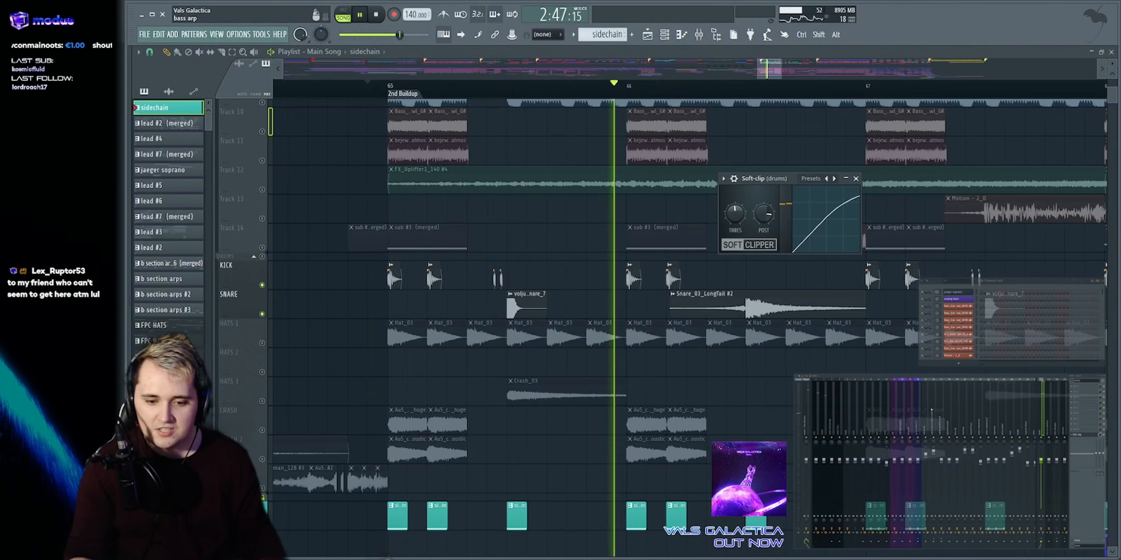
pyautogui.press('space')
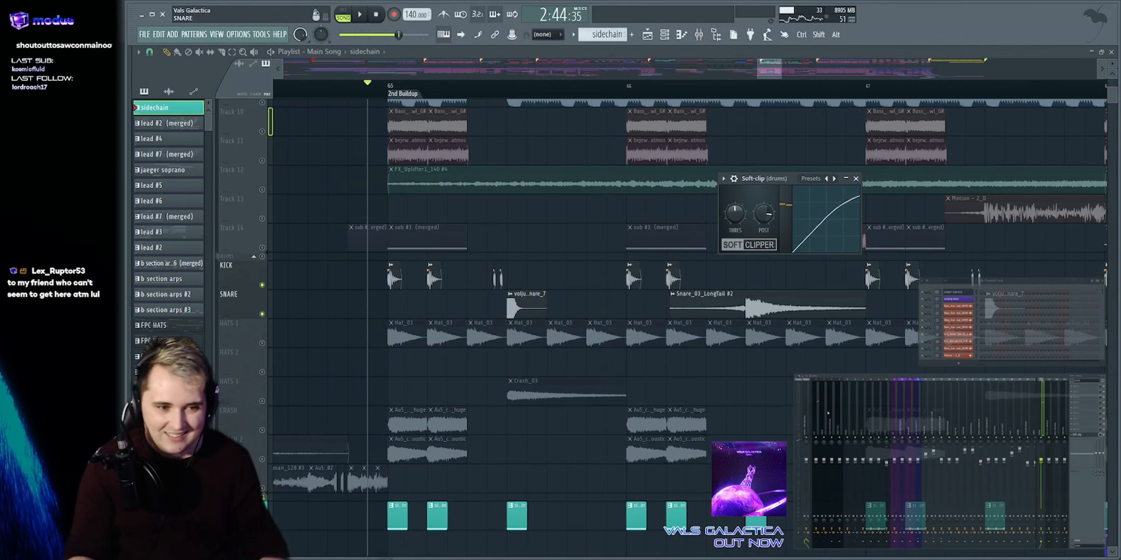
pyautogui.press('Escape')
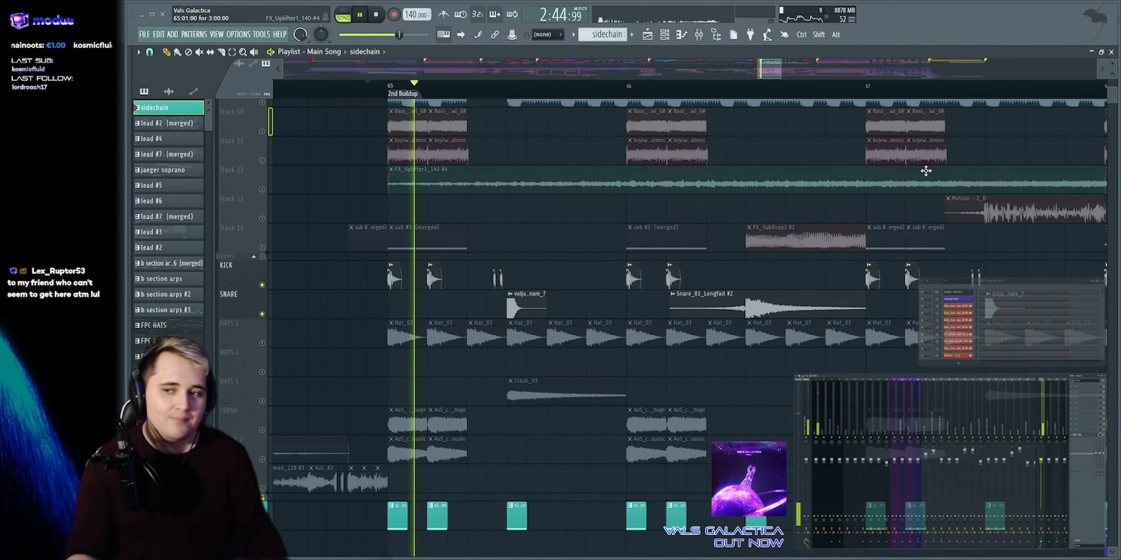
pyautogui.press('space')
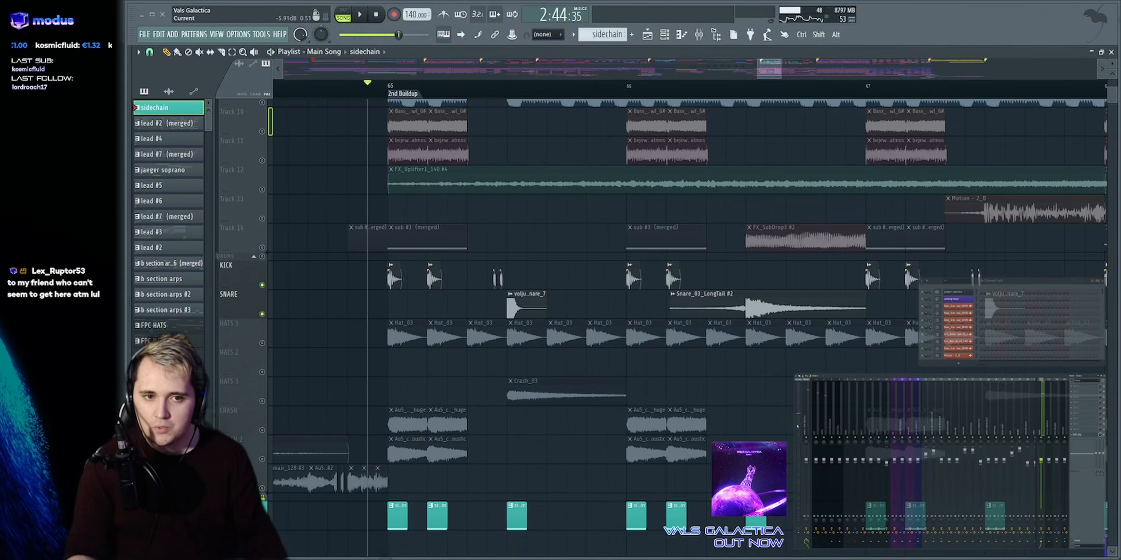
# Unsolo KICK and SNARE to bring back all tracks, and play the full mix from just before bar 65
pyautogui.keyDown('ctrl'); pyautogui.click(262, 285); pyautogui.keyUp('ctrl')
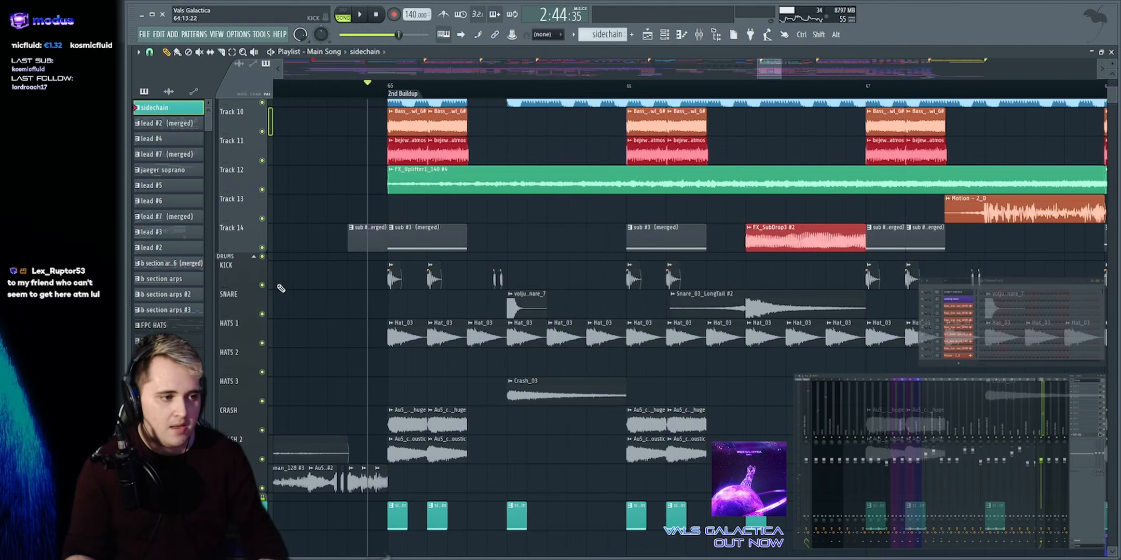
pyautogui.moveTo(336, 273); pyautogui.dragTo(610, 300)
pyautogui.keyDown('ctrl'); pyautogui.click(610, 300); pyautogui.keyUp('ctrl')
pyautogui.press('space')
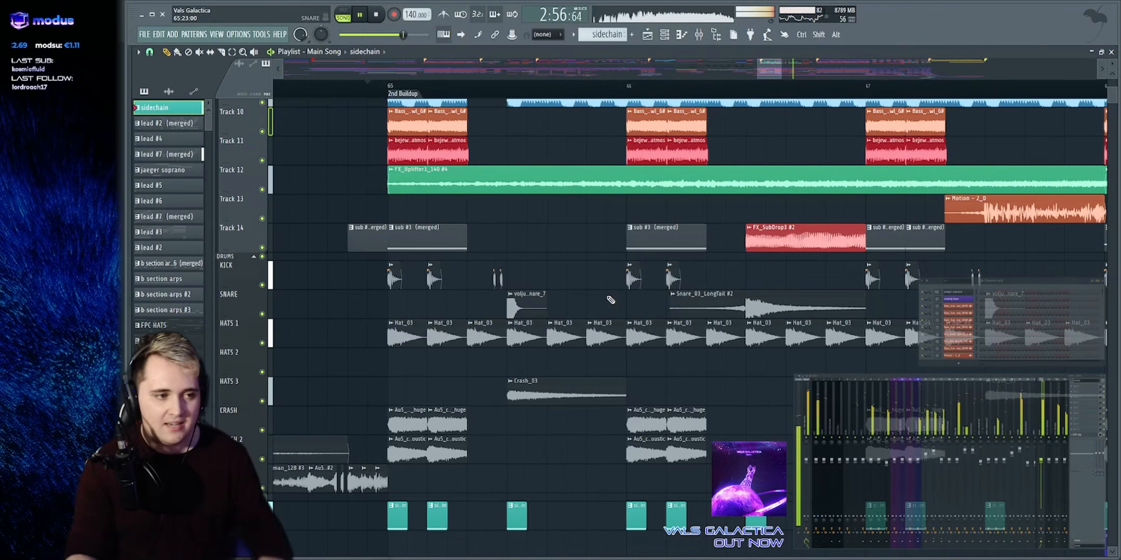
pyautogui.click(342, 88)
pyautogui.press('space')
# Follow the instrument layers of the full 2nd Buildup during playback until just before bar 71, and stop
pyautogui.scroll(3, 401, 160)
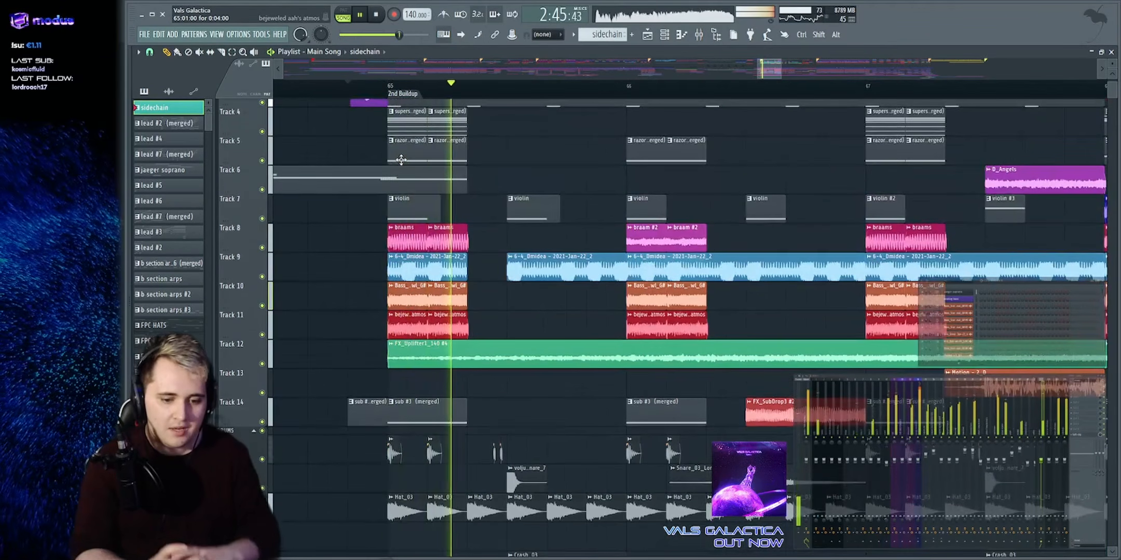
pyautogui.scroll(1, 401, 159)
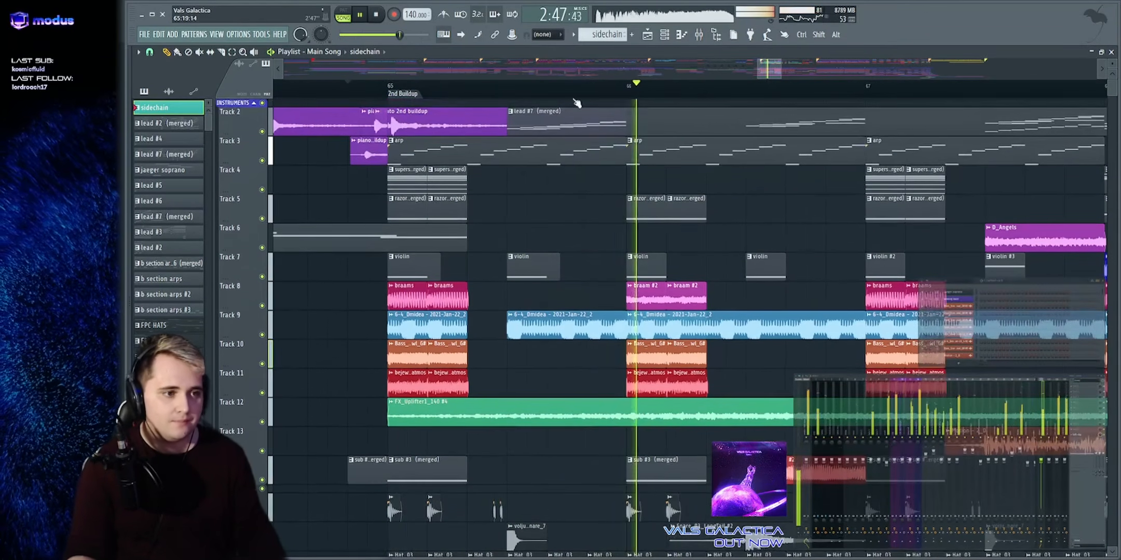
pyautogui.moveTo(788, 69); pyautogui.dragTo(793, 68)
pyautogui.moveTo(284, 265); pyautogui.dragTo(758, 268)
pyautogui.keyDown('ctrl'); pyautogui.click(759, 267); pyautogui.keyUp('ctrl')
pyautogui.scroll(-2, 707, 91)
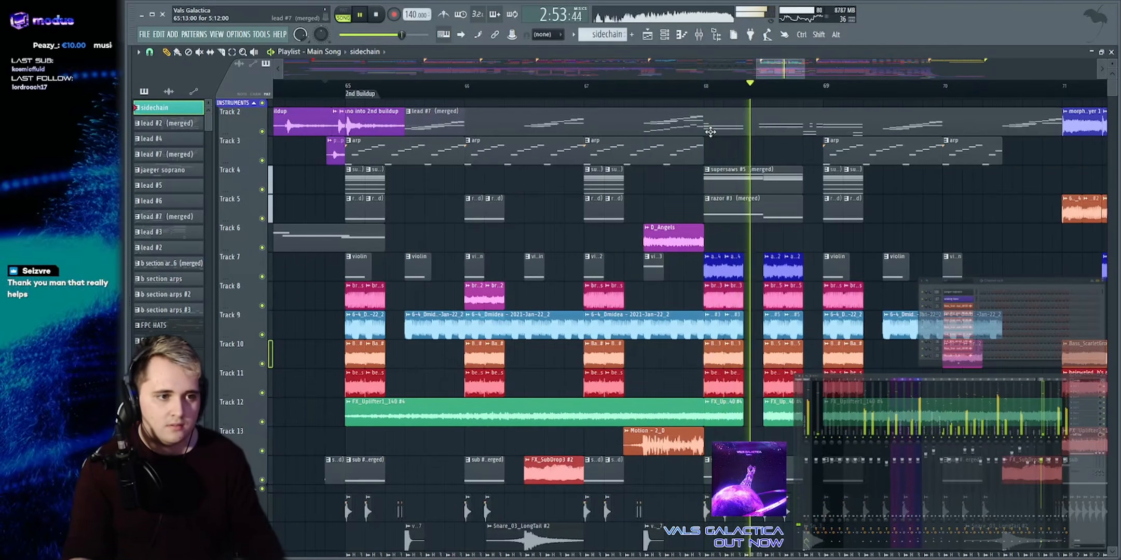
pyautogui.scroll(1, 772, 73)
pyautogui.moveTo(510, 109); pyautogui.dragTo(704, 133)
pyautogui.keyDown('ctrl'); pyautogui.click(783, 230); pyautogui.keyUp('ctrl')
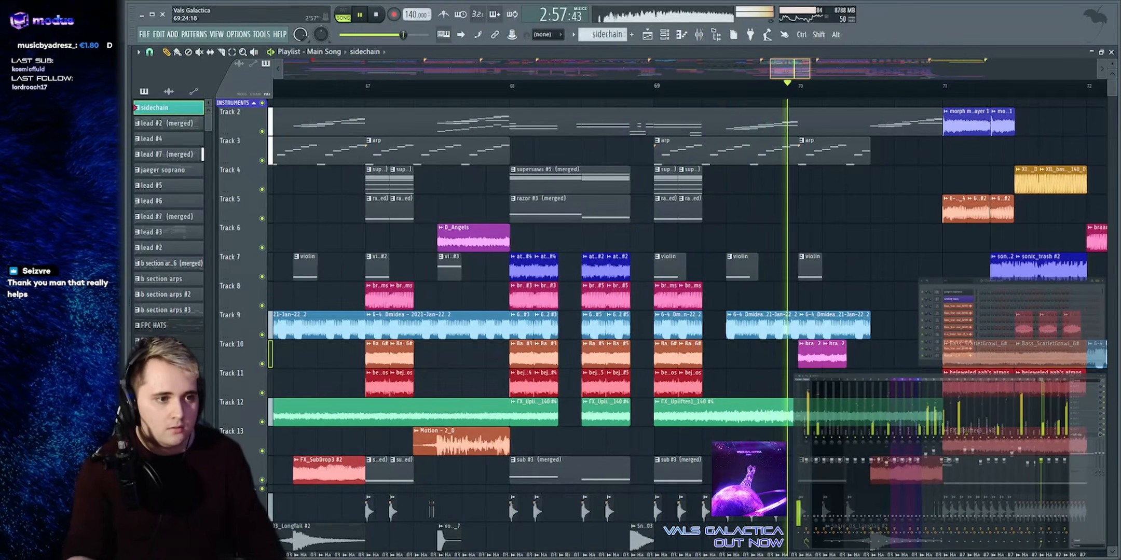
pyautogui.scroll(1, 797, 69)
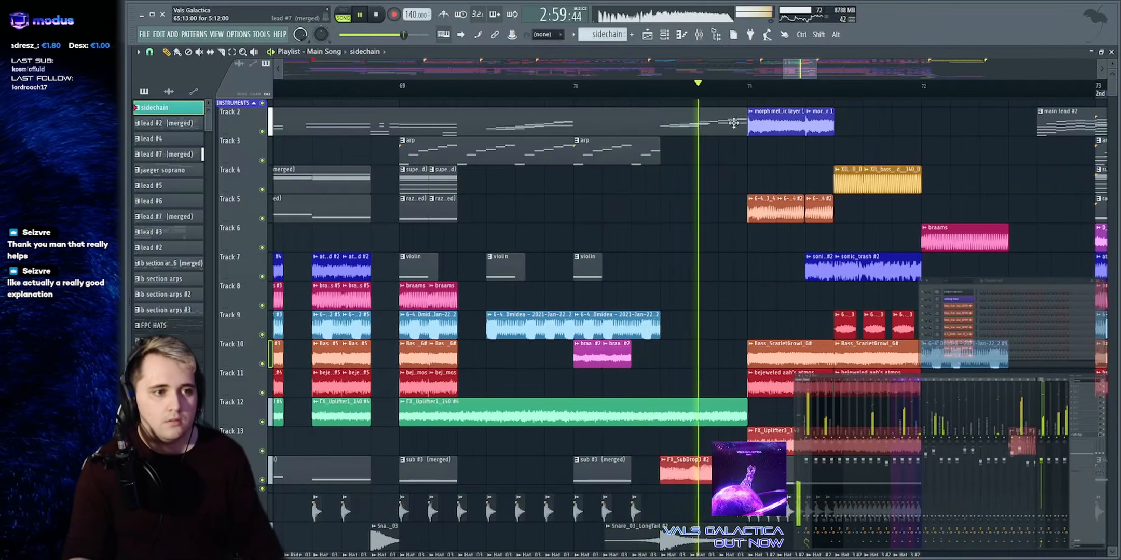
pyautogui.scroll(-2, 802, 72)
pyautogui.press('space')
# Solo Track 14 with the sub layers and play it from before the FX_SubDrop3 #2 clip
pyautogui.scroll(-4, 473, 305)
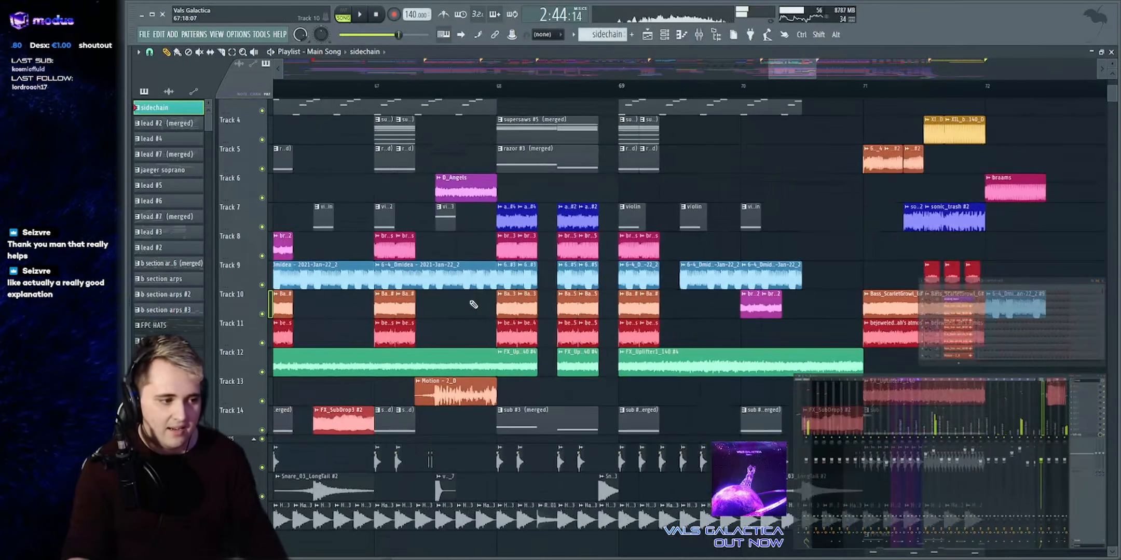
pyautogui.rightClick(262, 277)
pyautogui.press('space')
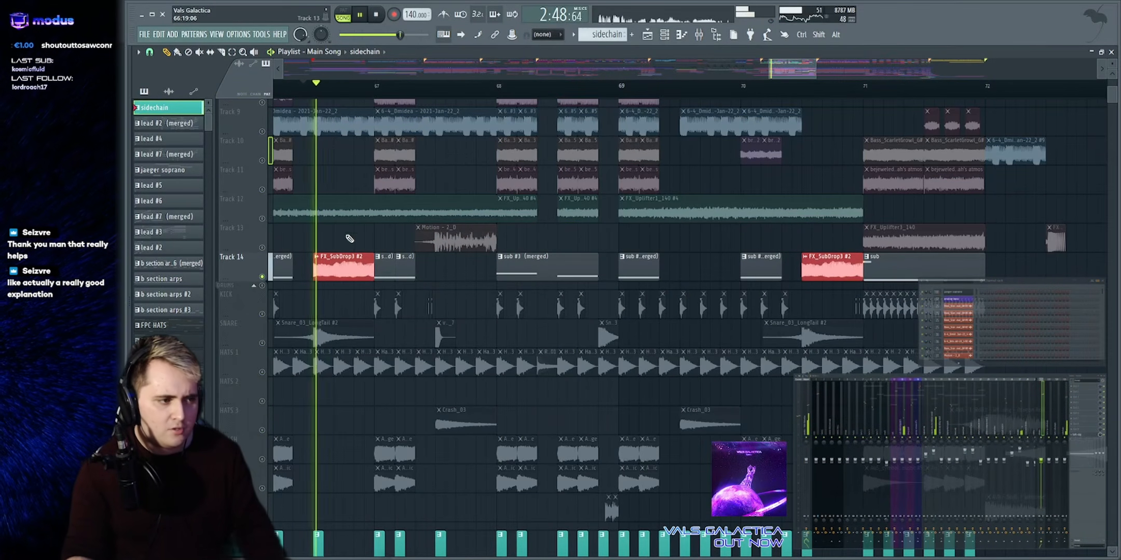
pyautogui.press('space')
# Inspect the channel settings of the FX_SubDrop3 #2 audio clip, close them, and audition the soloed sub track again
pyautogui.doubleClick(339, 266)
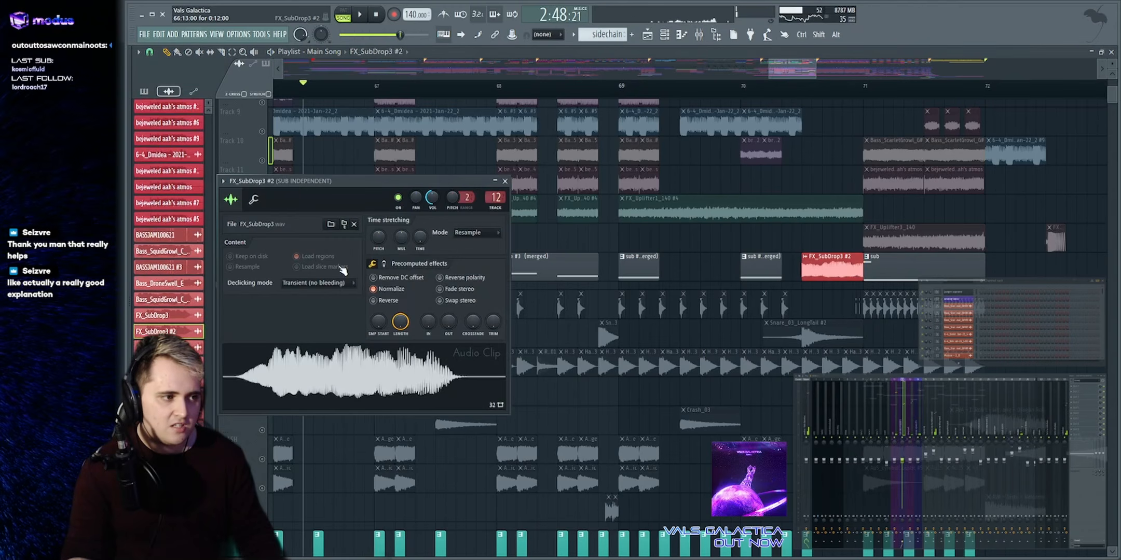
pyautogui.press('Escape')
pyautogui.press('space')
pyautogui.press('space')
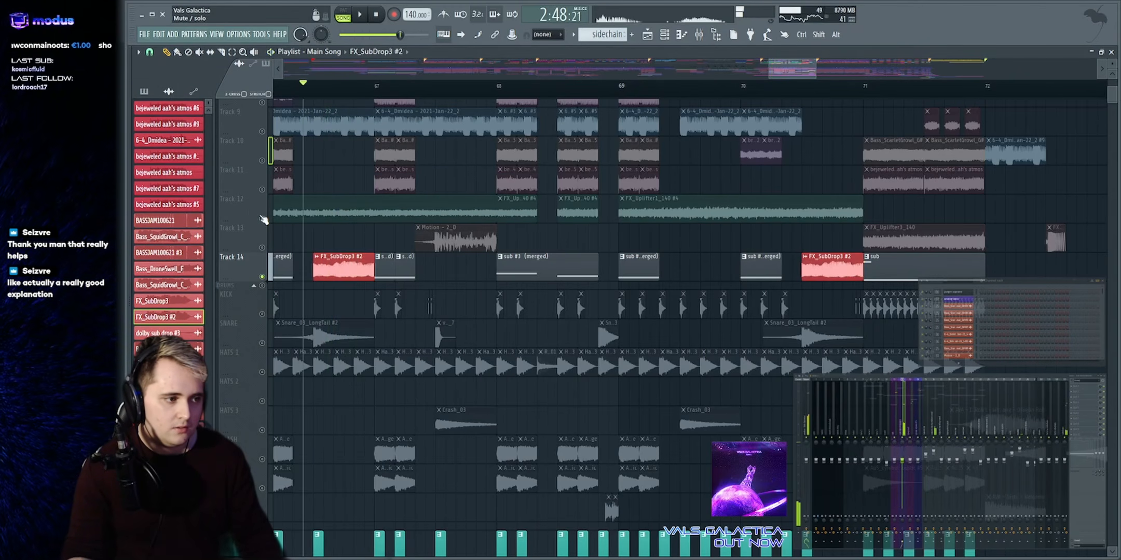
# Unsolo Track 14 so all tracks sound, save the project, and play the end of the 2nd Buildup
pyautogui.rightClick(261, 219)
pyautogui.press('space')
pyautogui.hotkey('ctrl', 's')
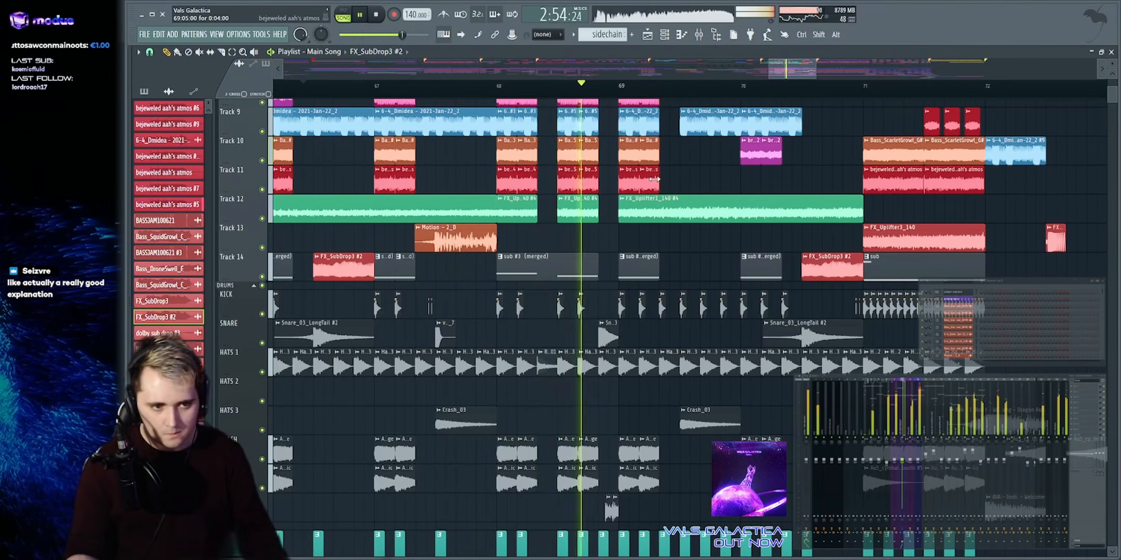
pyautogui.scroll(5, 682, 187)
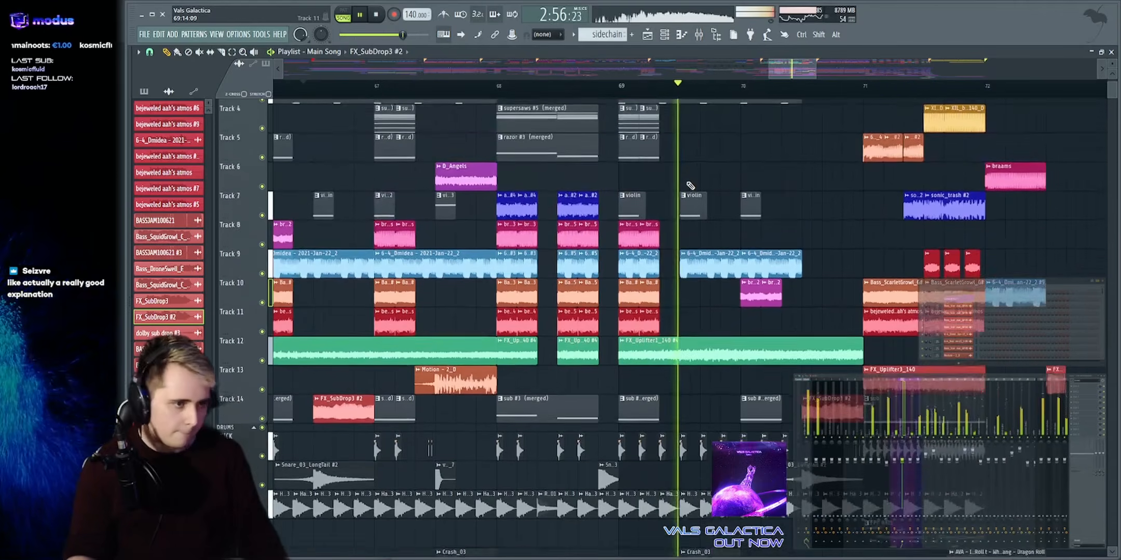
pyautogui.scroll(2, 690, 185)
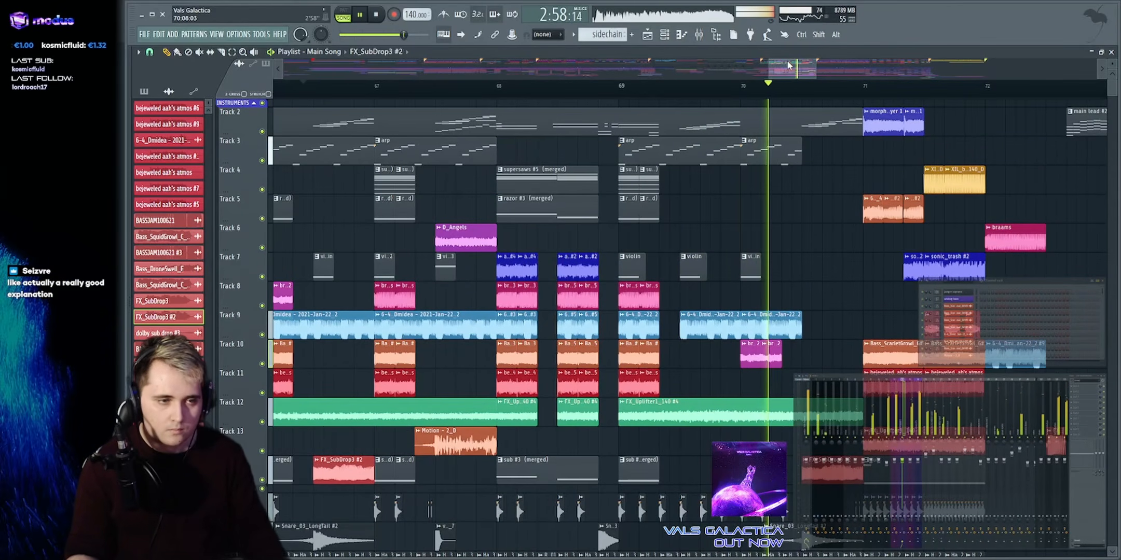
# Highlight the fill clips in bars 71 and 72 before the 2nd Drop, clear the selection and stop playback
pyautogui.moveTo(788, 65); pyautogui.dragTo(808, 64)
pyautogui.moveTo(575, 108); pyautogui.dragTo(730, 389)
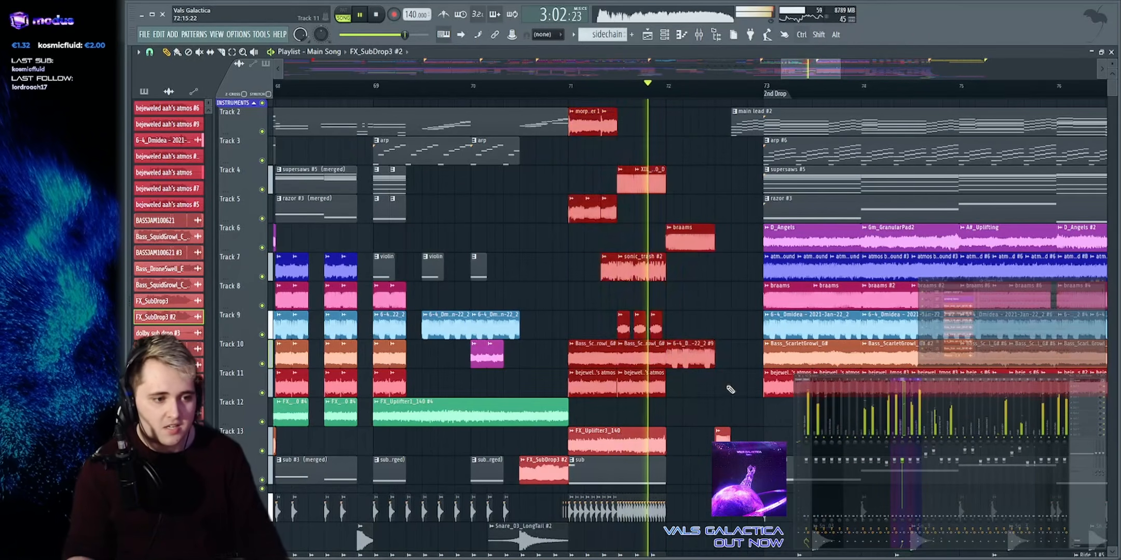
pyautogui.keyDown('ctrl'); pyautogui.click(731, 389); pyautogui.keyUp('ctrl')
pyautogui.press('space')
# Play the fill around bar 31 before the 1st Drop and examine its clips up close
pyautogui.moveTo(809, 68); pyautogui.dragTo(563, 68)
pyautogui.press('space')
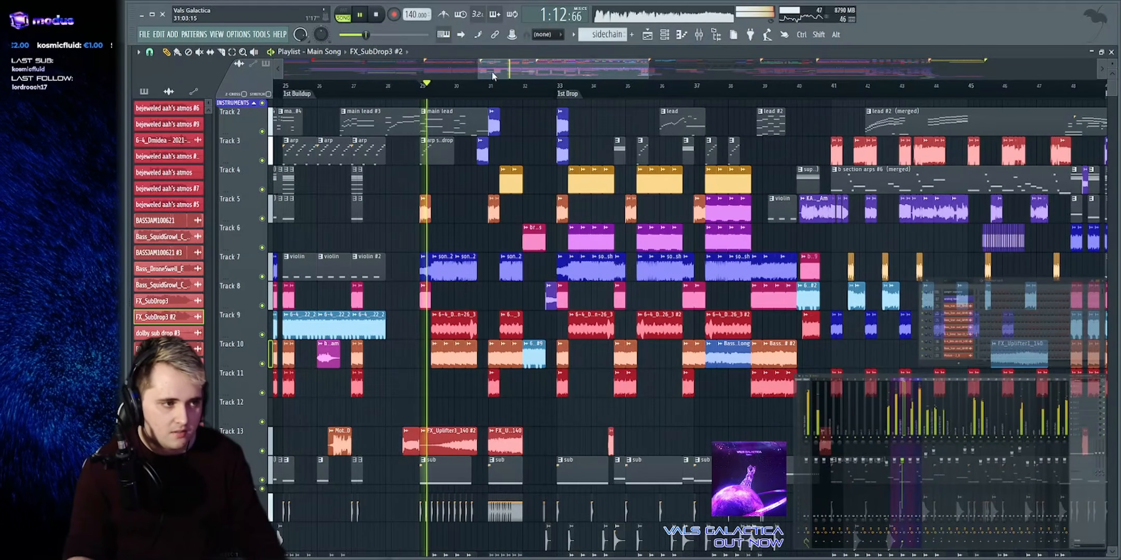
pyautogui.click(486, 85)
pyautogui.moveTo(492, 324); pyautogui.dragTo(538, 177)
pyautogui.keyDown('ctrl'); pyautogui.click(537, 177); pyautogui.keyUp('ctrl')
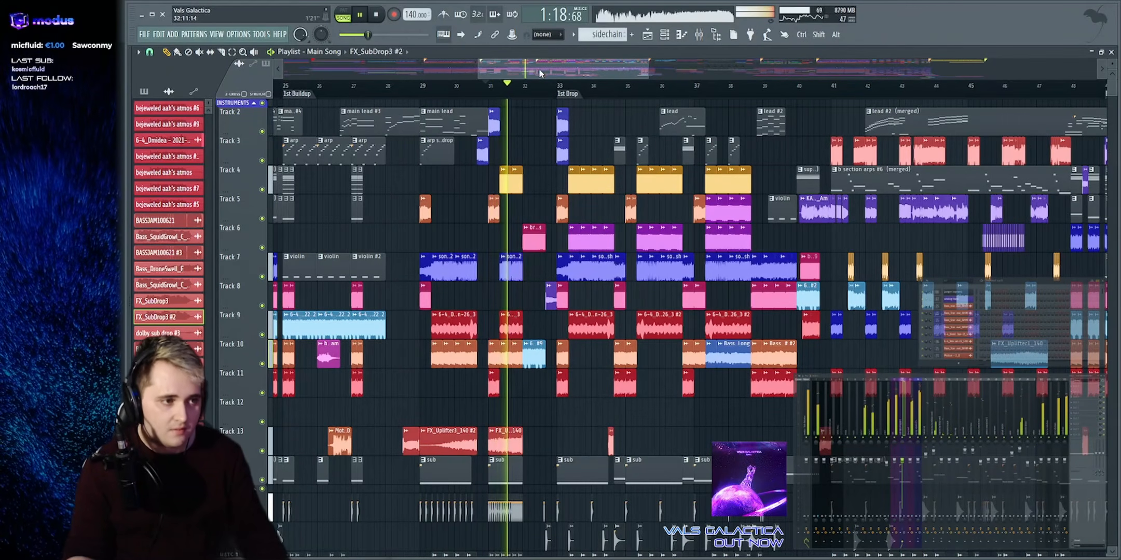
pyautogui.moveTo(538, 68); pyautogui.dragTo(534, 77)
pyautogui.press('space')
pyautogui.press('space')
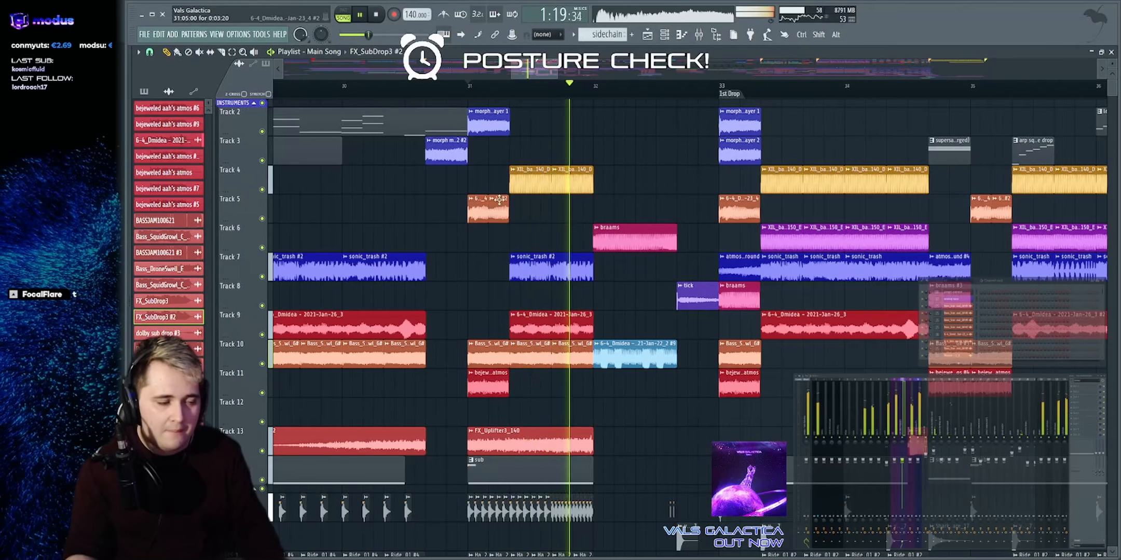
pyautogui.press('space')
# Mark 31:09 to 32:01, solo Track 9 and play its 6-4_Dmidea clips there and at the 1st Drop
pyautogui.moveTo(513, 93); pyautogui.dragTo(594, 94)
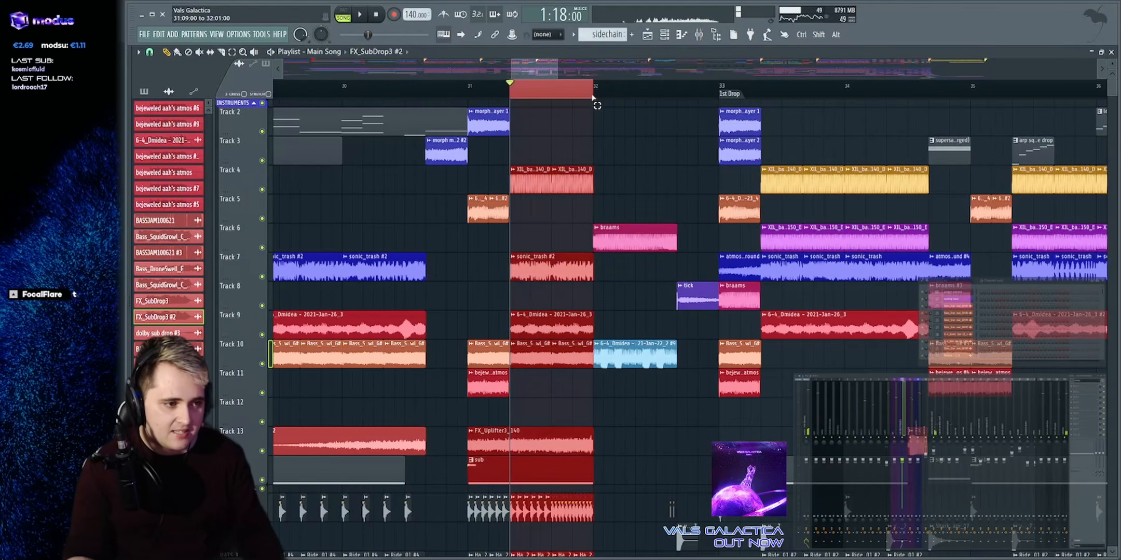
pyautogui.rightClick(262, 335)
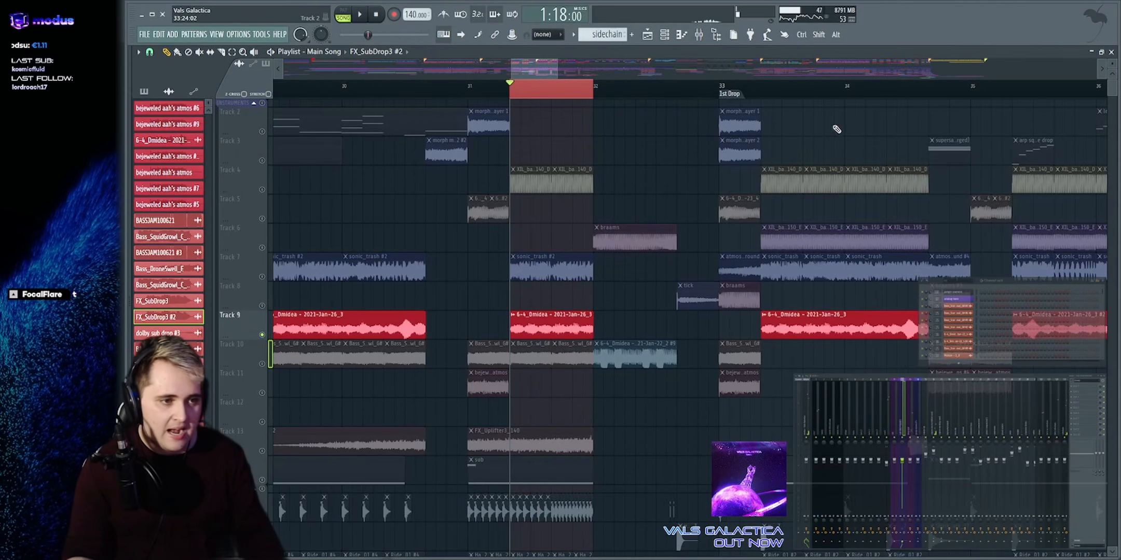
pyautogui.press('space')
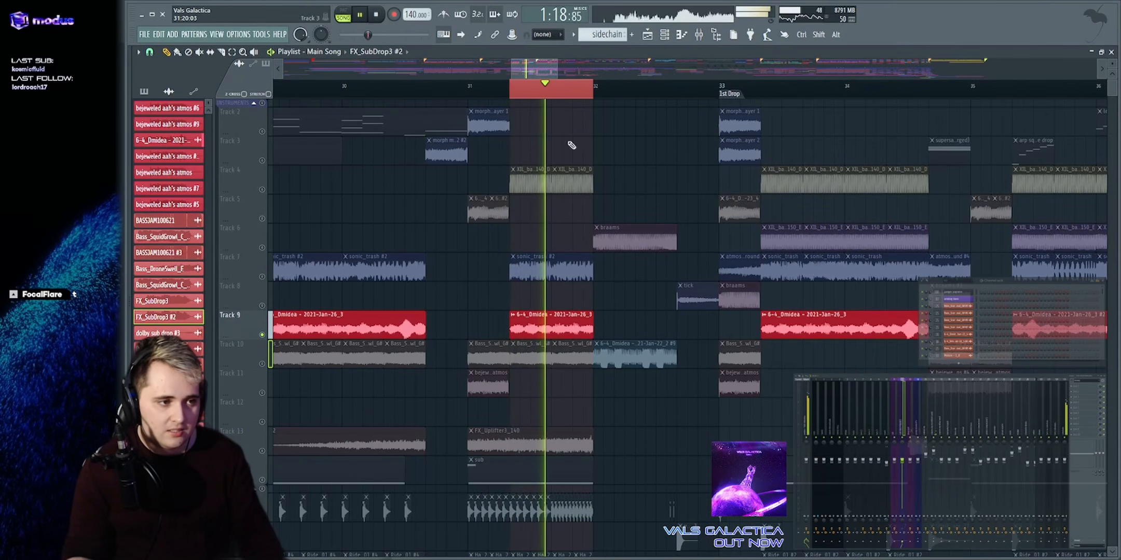
pyautogui.press('space')
pyautogui.rightClick(597, 95)
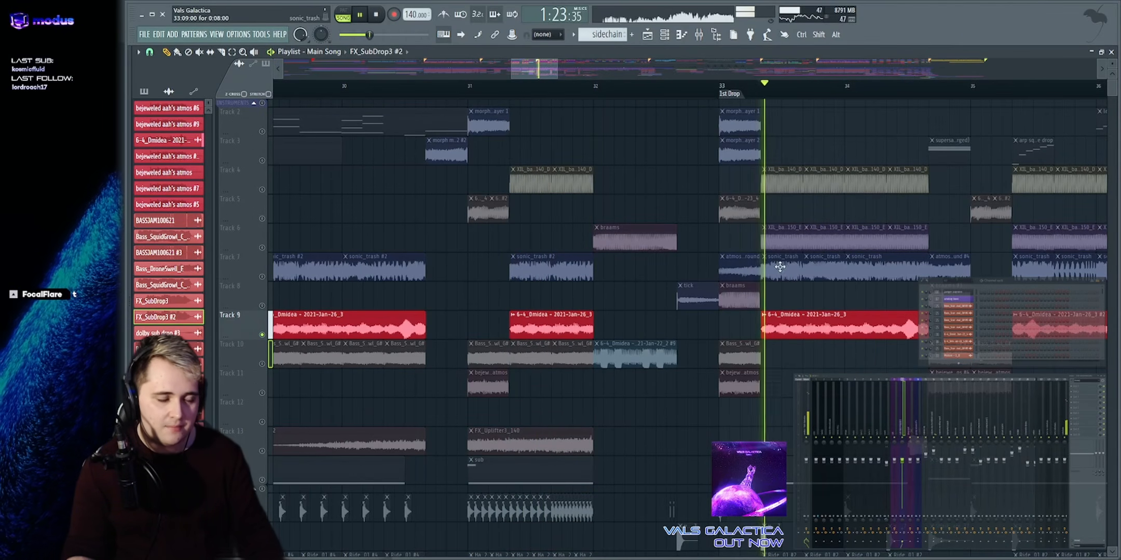
pyautogui.scroll(-3, 780, 266)
pyautogui.press('space')
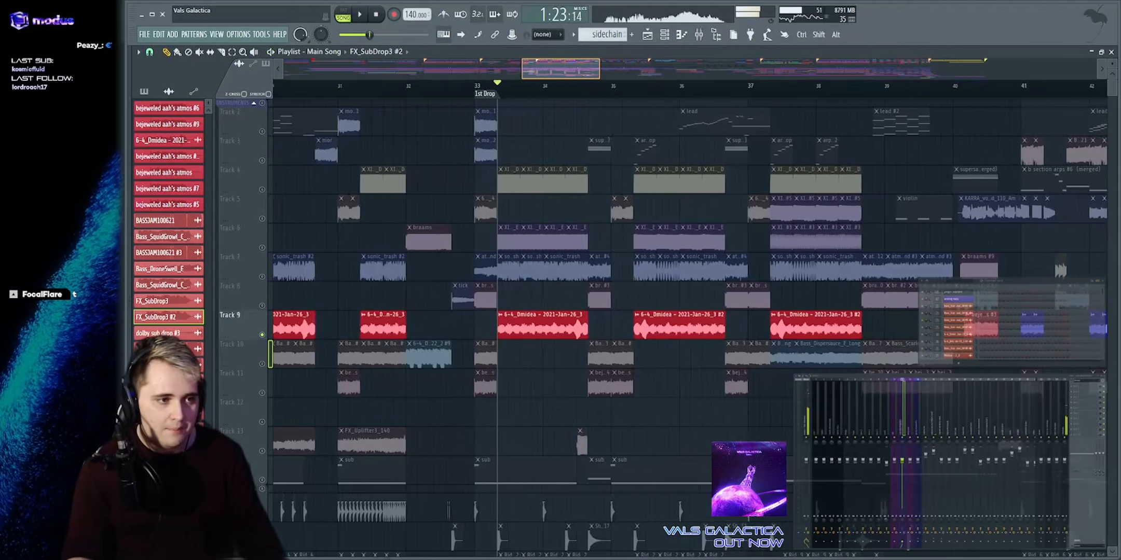
# Play the three short chopped clips on soloed Track 9 in bar 71 before the 2nd Drop
pyautogui.scroll(2, 975, 270)
pyautogui.scroll(-5, 467, 269)
pyautogui.scroll(5, 986, 270)
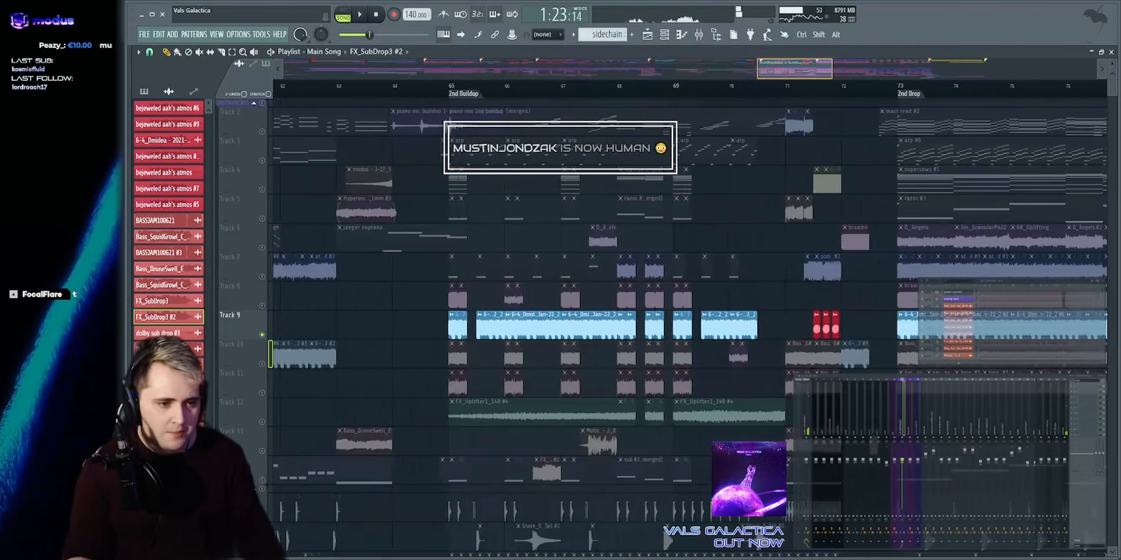
pyautogui.scroll(3, 689, 155)
pyautogui.click(688, 90)
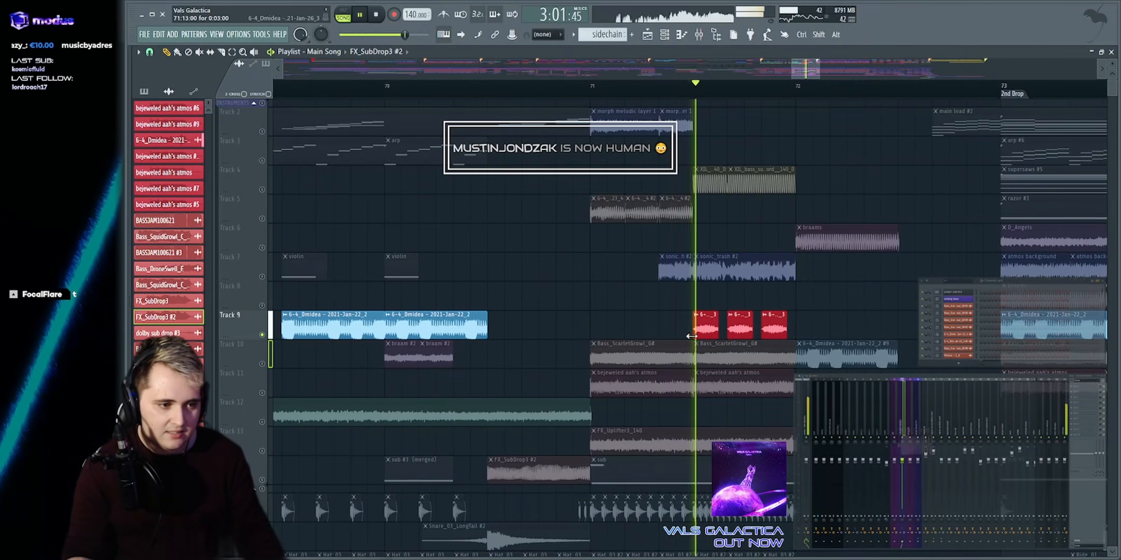
pyautogui.press('space')
# Play the soloed Track 9 clip at bar 37 in the 1st Drop for comparison
pyautogui.scroll(-6, 691, 336)
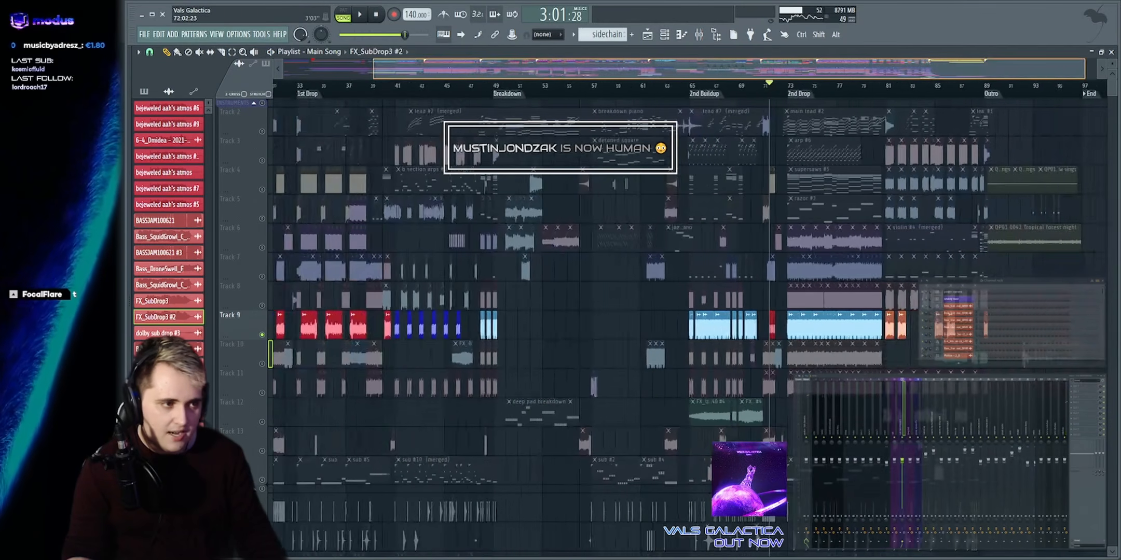
pyautogui.scroll(6, 689, 94)
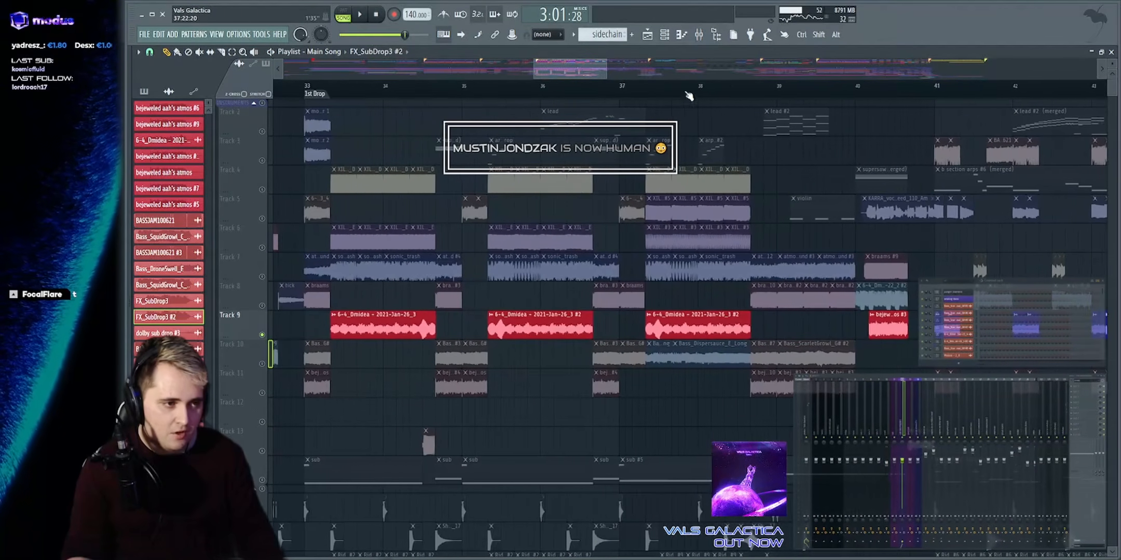
pyautogui.click(653, 91)
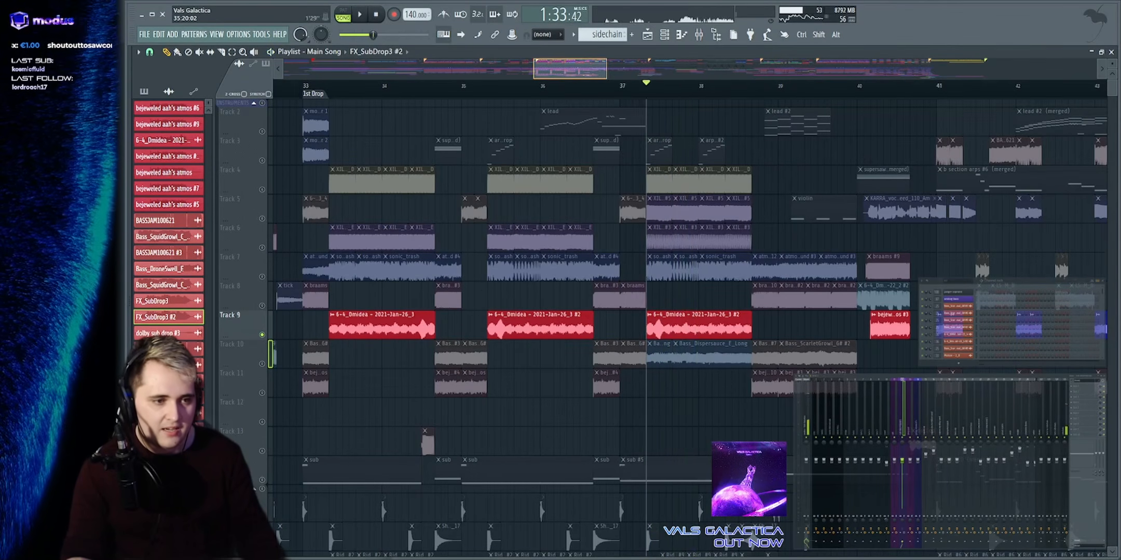
# Unsolo Track 9, highlight the fill from 71:01 to 72:17 before the 2nd Drop, and clear that selection
pyautogui.scroll(-6, 498, 93)
pyautogui.scroll(5, 695, 93)
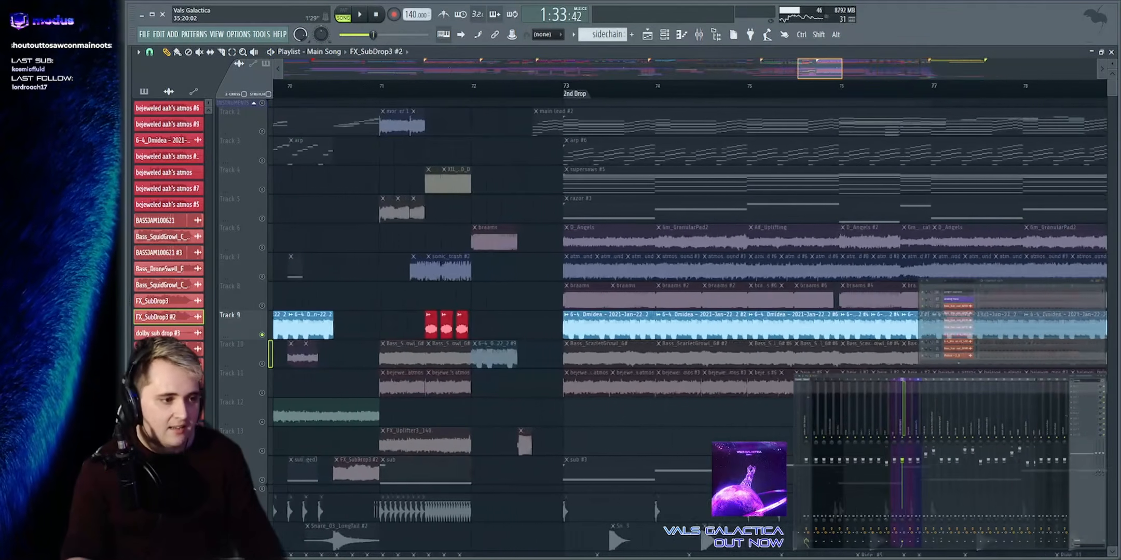
pyautogui.rightClick(263, 307)
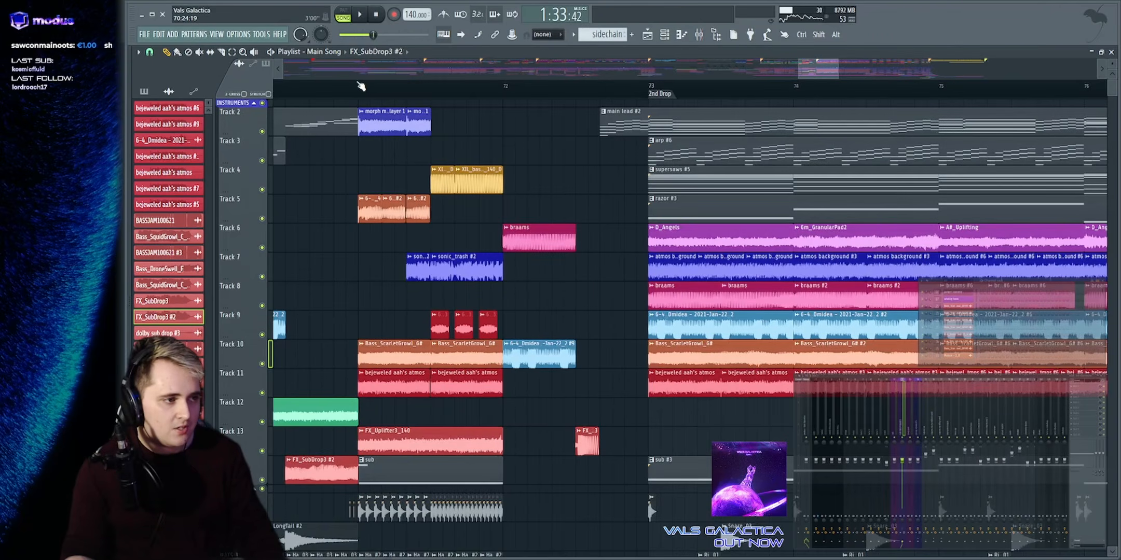
pyautogui.moveTo(363, 92); pyautogui.dragTo(596, 112)
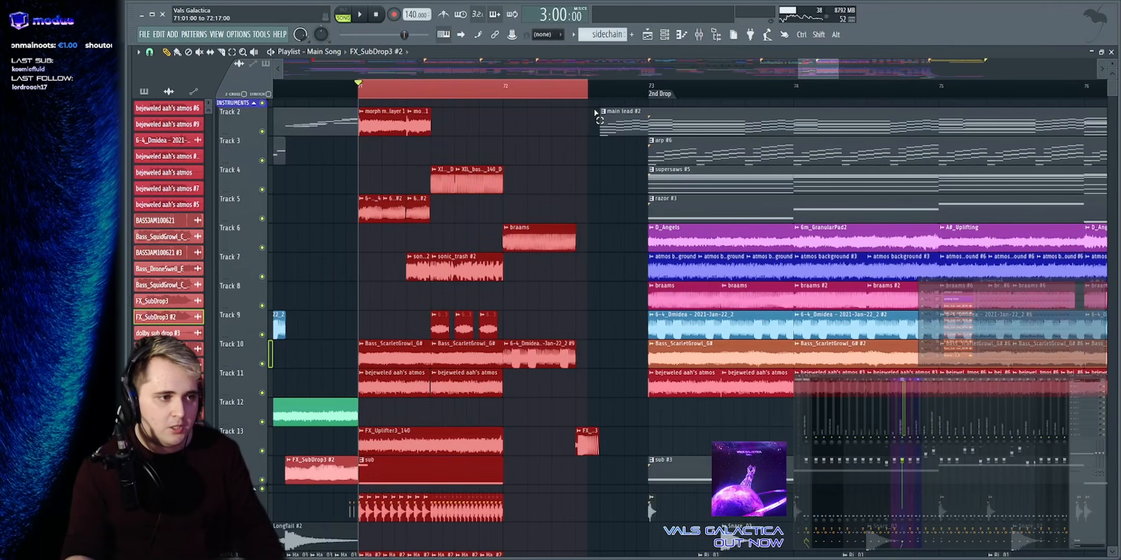
pyautogui.keyDown('ctrl'); pyautogui.click(575, 130); pyautogui.keyUp('ctrl')
# Play the full arrangement from bar 71 through the pause leading into the 2nd Drop
pyautogui.click(444, 90)
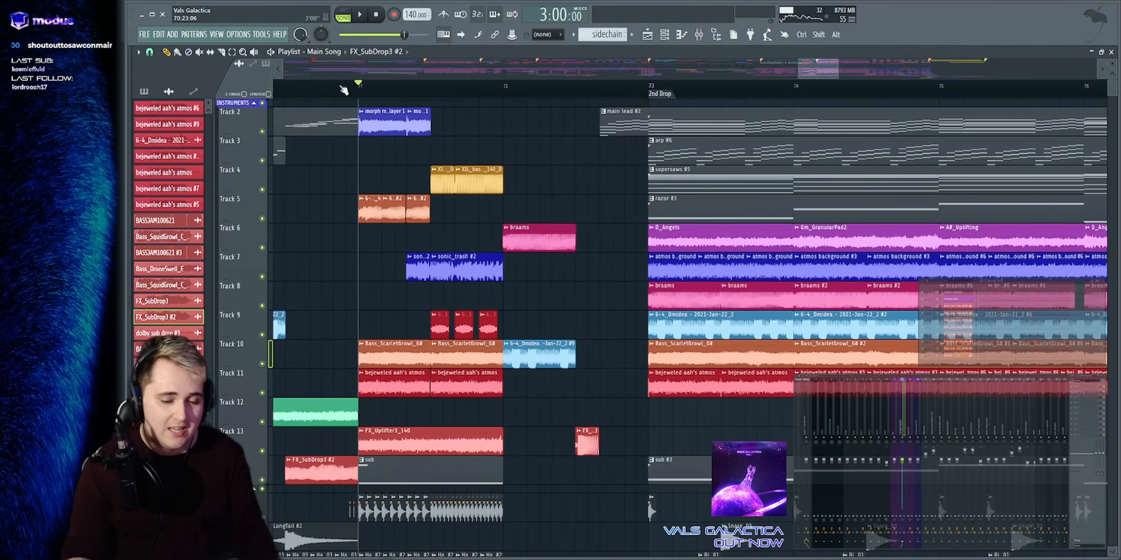
pyautogui.press('space')
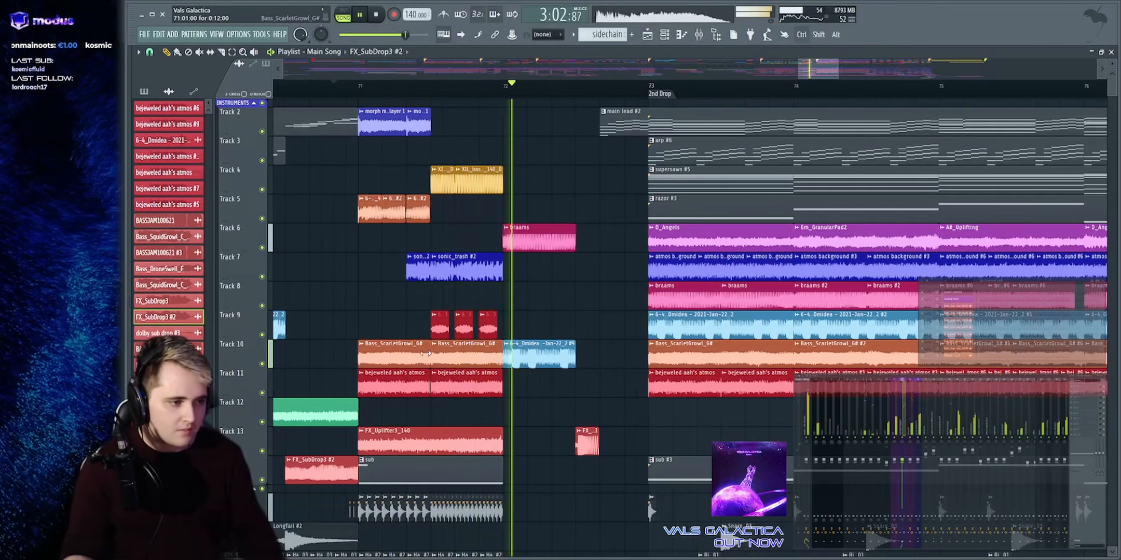
pyautogui.press('space')
pyautogui.press('space')
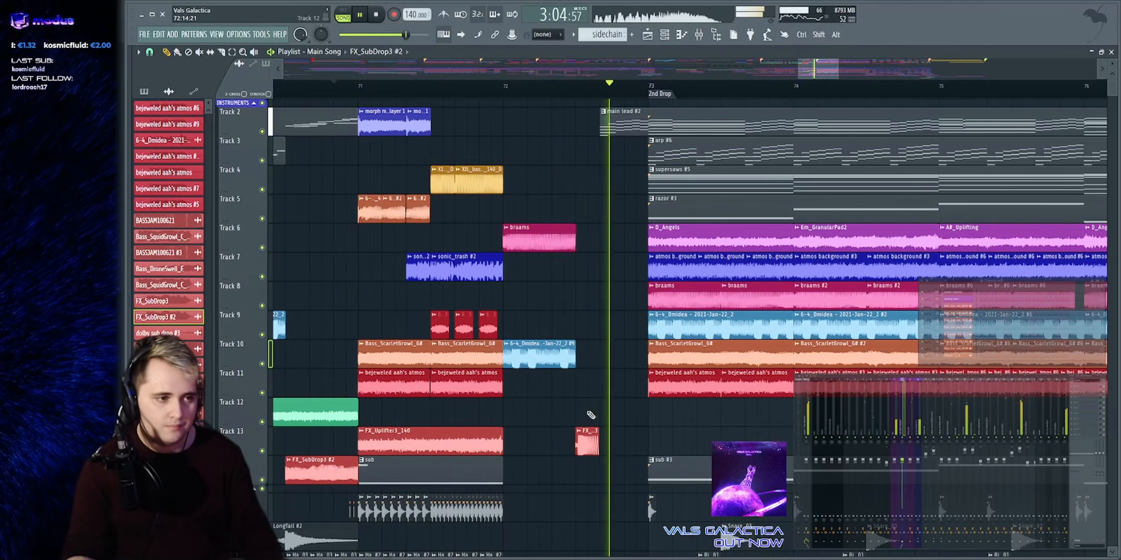
pyautogui.press('space')
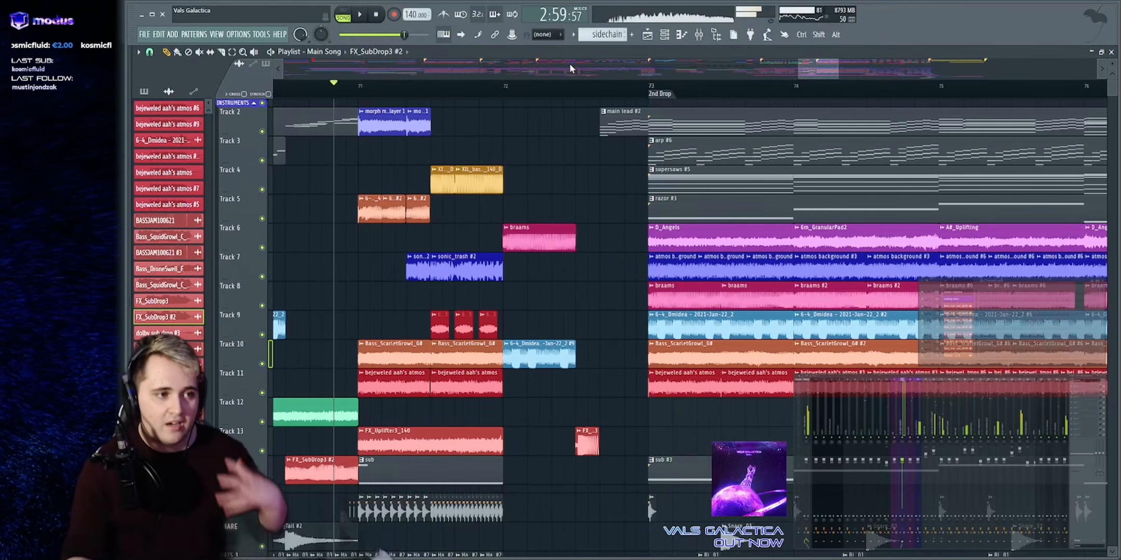
# Solo Track 2 and play its lead pickup before the 2nd Drop and its intro melody near the song's start
pyautogui.rightClick(262, 132)
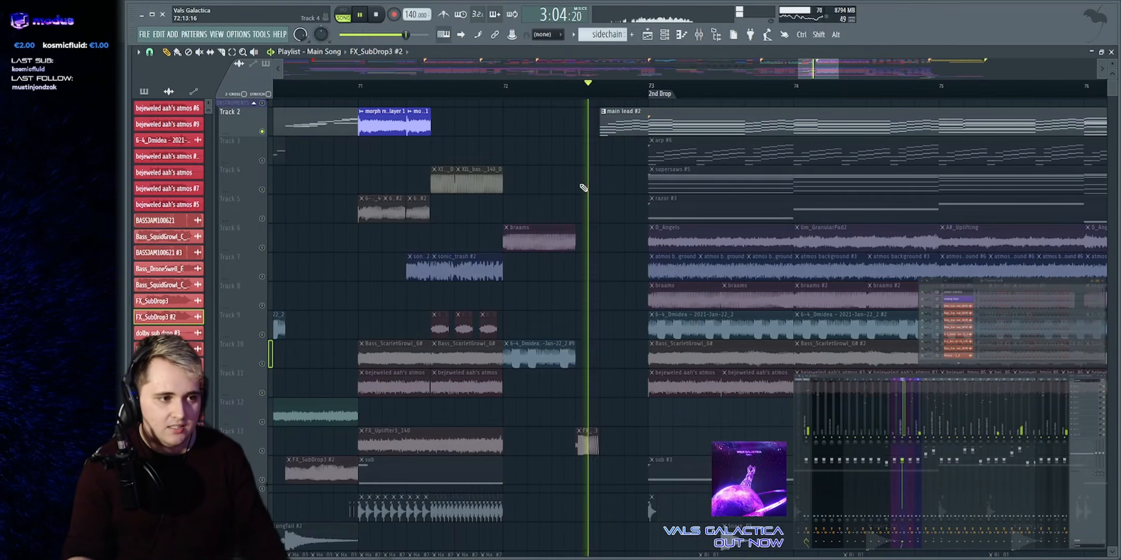
pyautogui.press('space')
pyautogui.moveTo(837, 69); pyautogui.dragTo(513, 68)
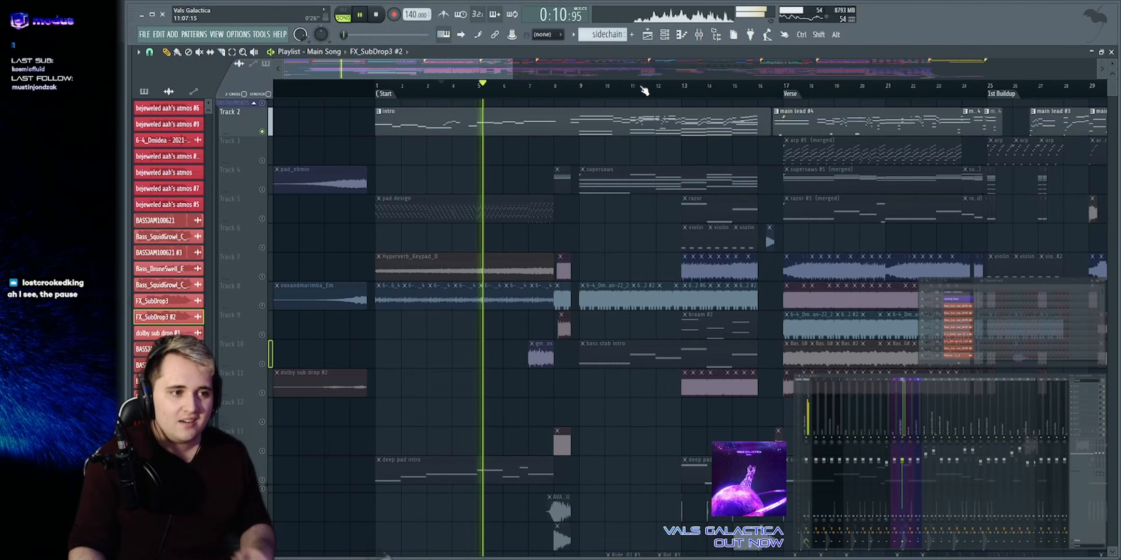
pyautogui.press('space')
# Play the soloed intro melody on Track 2 from around bar 13
pyautogui.hscroll(1, 694, 82)
pyautogui.click(684, 89)
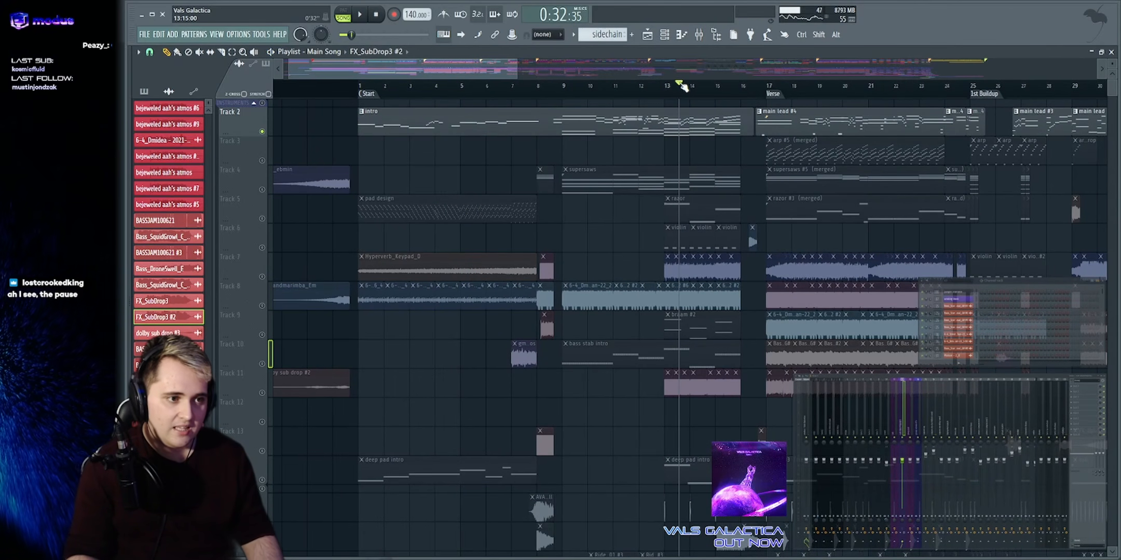
pyautogui.press('space')
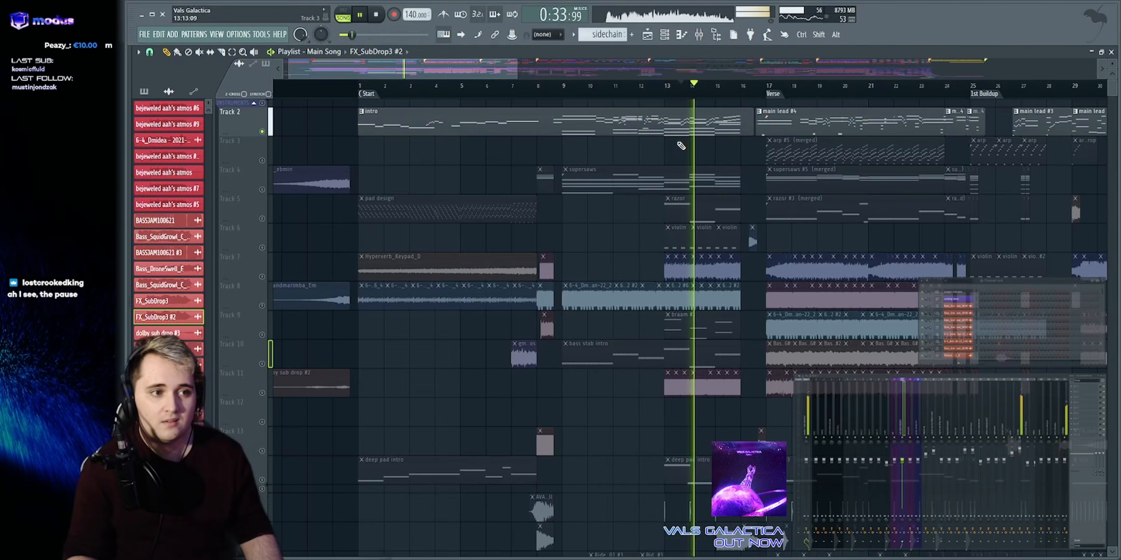
pyautogui.scroll(-1, 660, 69)
pyautogui.press('space')
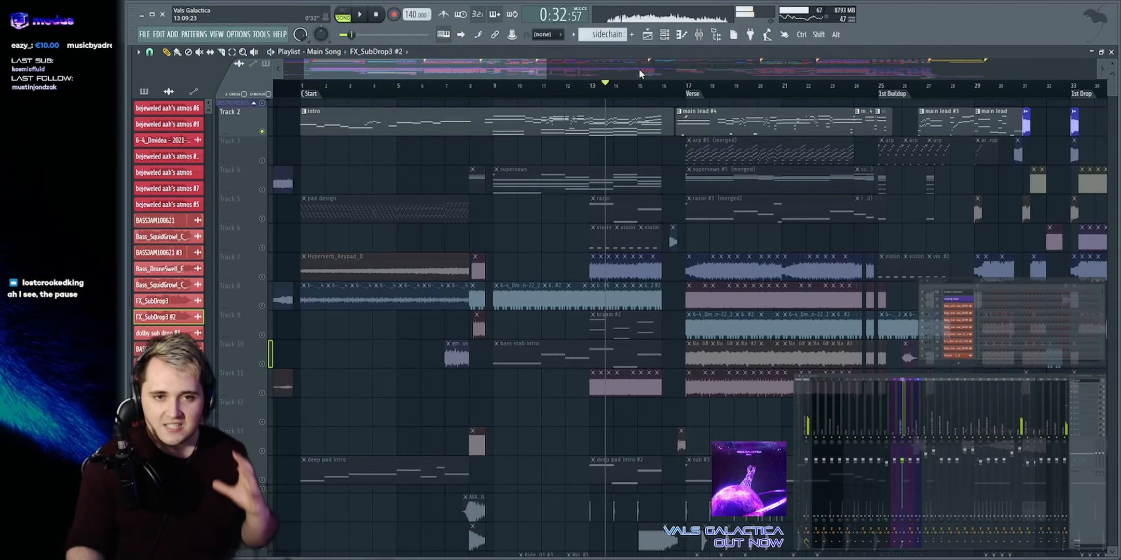
# Play the soloed Track 2 main lead from its pickup in bar 72 into the 2nd Drop
pyautogui.scroll(-3, 638, 69)
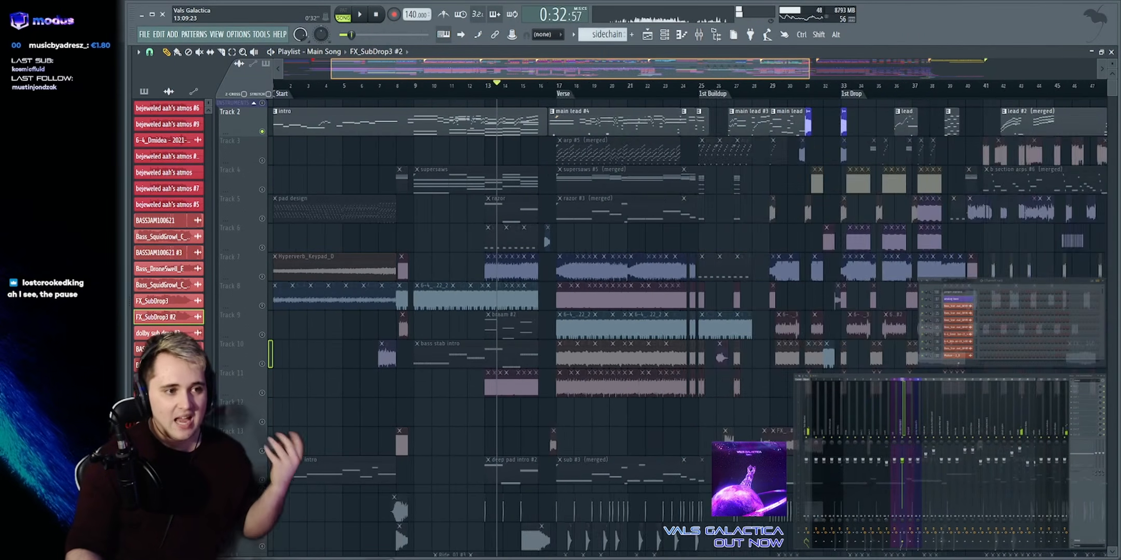
pyautogui.moveTo(638, 69); pyautogui.dragTo(773, 91)
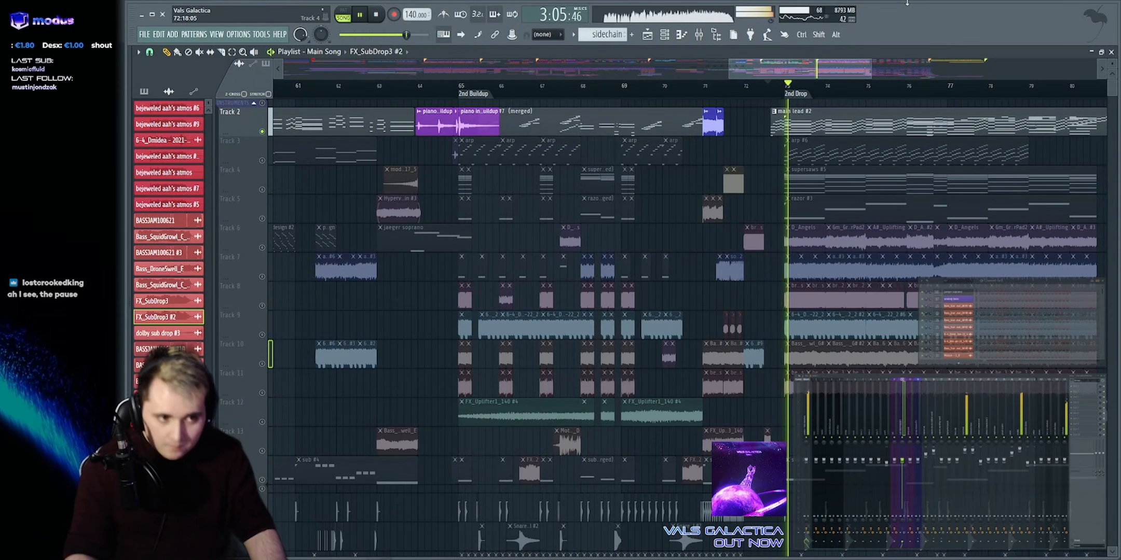
pyautogui.press('space')
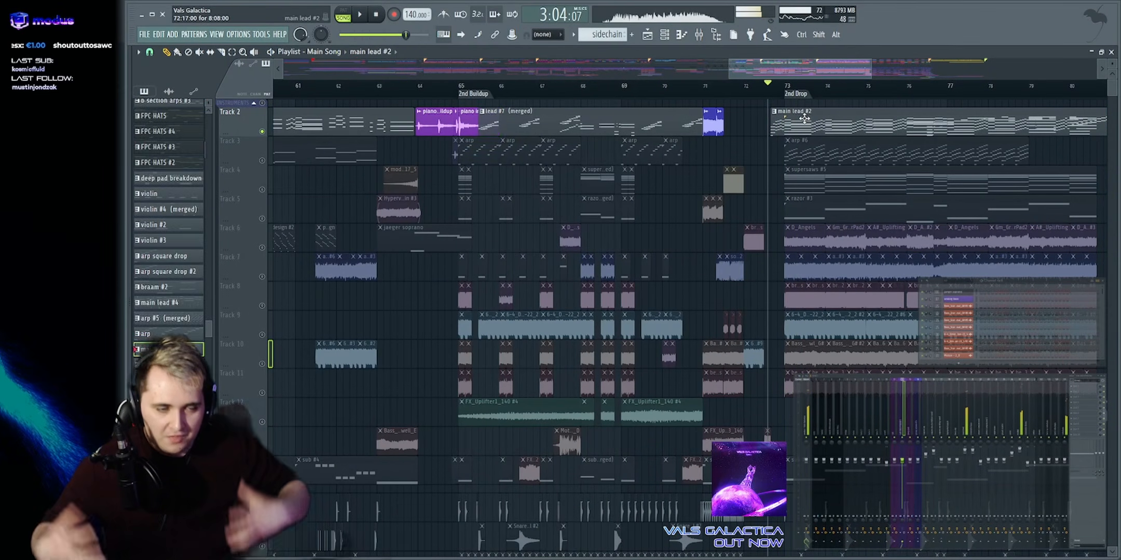
# Open the main lead #2 clip in the piano roll, play it in pattern mode and examine its note layers
pyautogui.doubleClick(808, 123)
pyautogui.click(342, 14)
pyautogui.press('space')
pyautogui.scroll(-6, 235, 313)
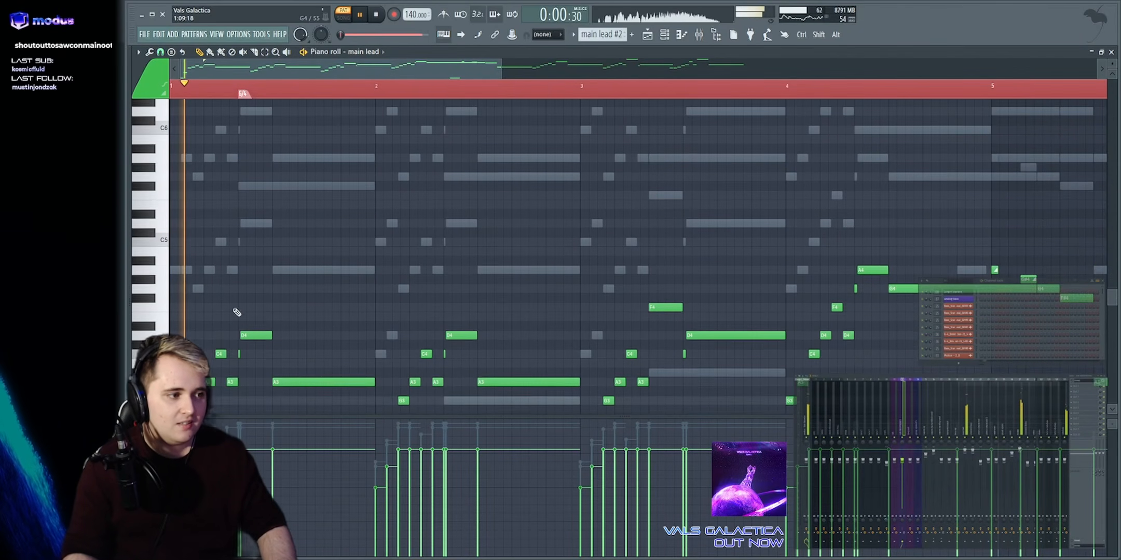
pyautogui.scroll(11, 238, 253)
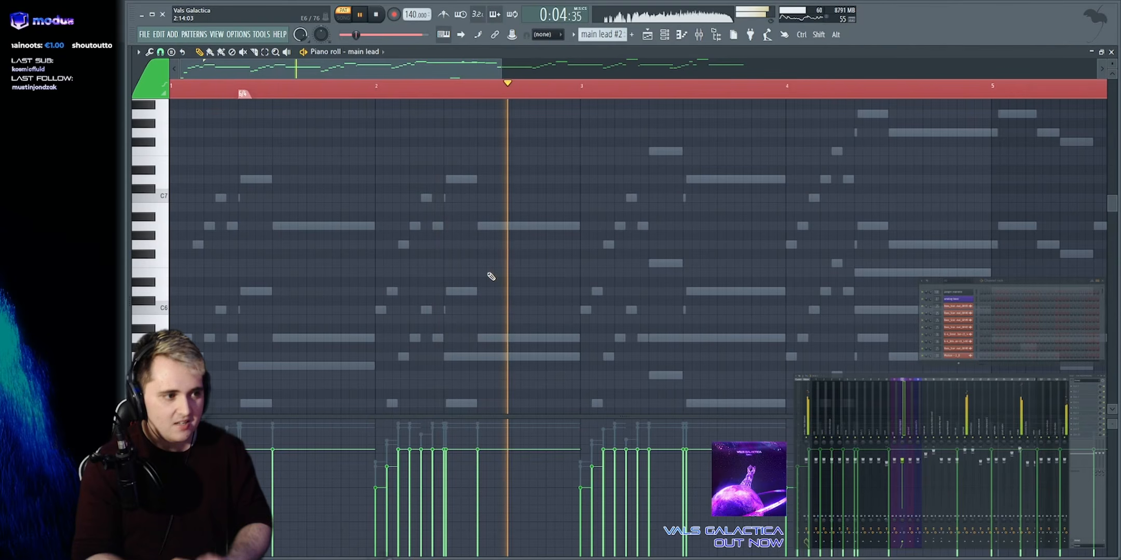
pyautogui.press('space')
pyautogui.scroll(-8, 395, 283)
pyautogui.scroll(5, 393, 304)
pyautogui.press('space')
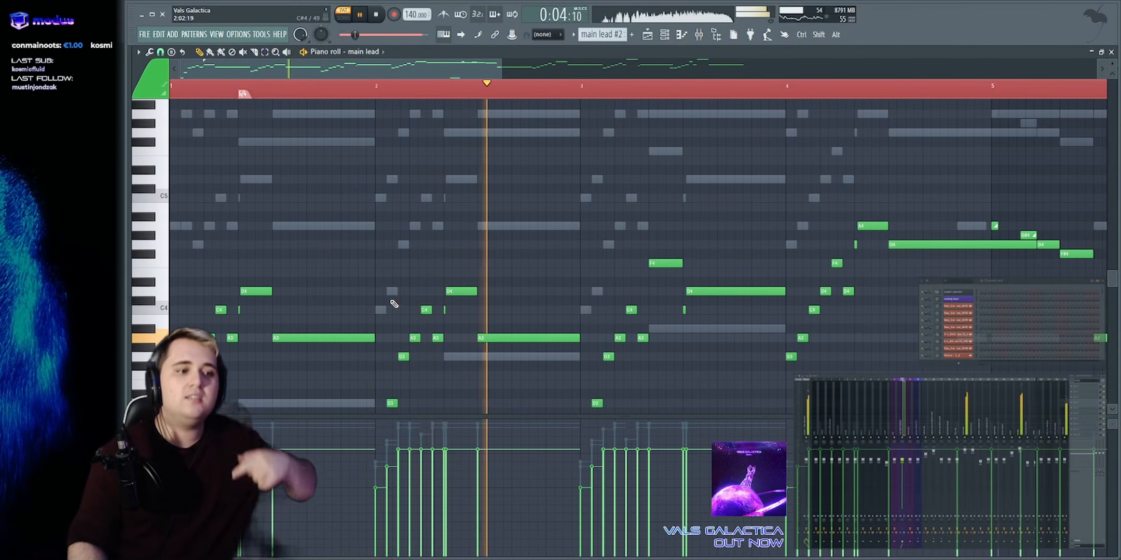
# Play the main lead #2 pattern through to bar 7, highlighting the closing notes of the bar 3 phrase
pyautogui.moveTo(657, 251); pyautogui.dragTo(724, 318)
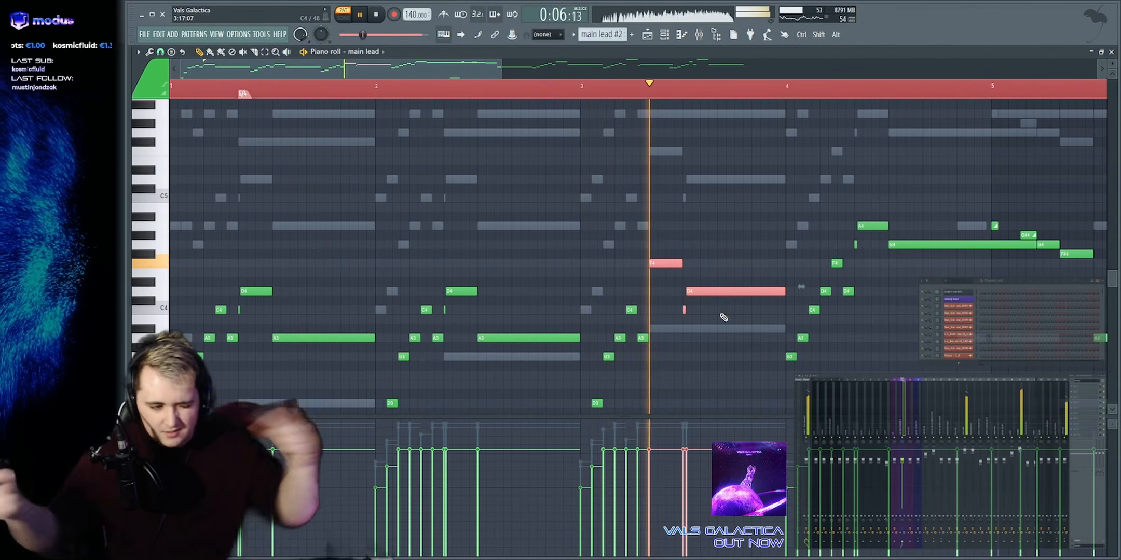
pyautogui.scroll(-3, 707, 250)
pyautogui.scroll(5, 706, 250)
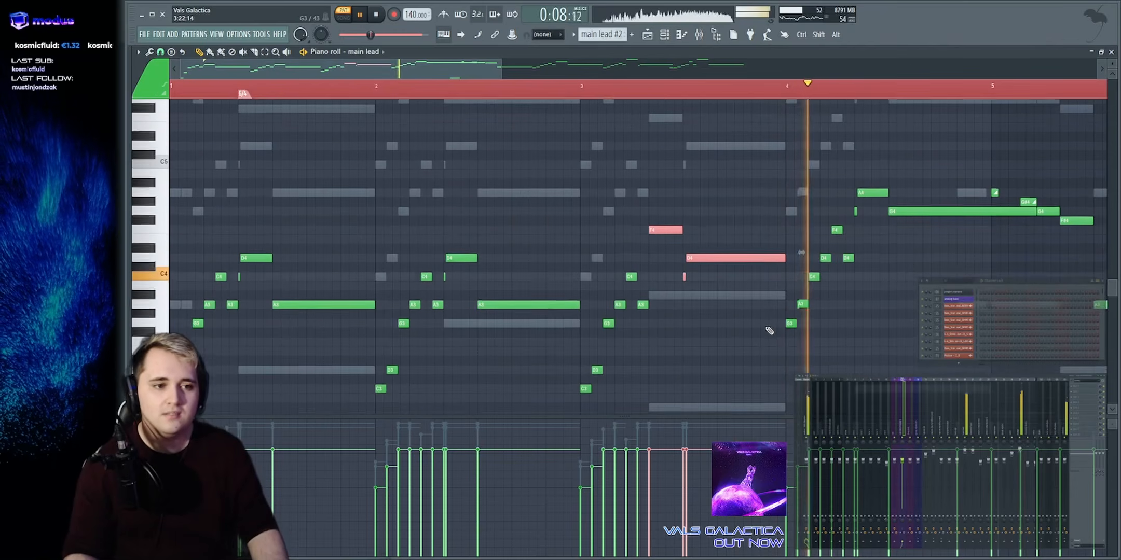
pyautogui.scroll(2, 601, 73)
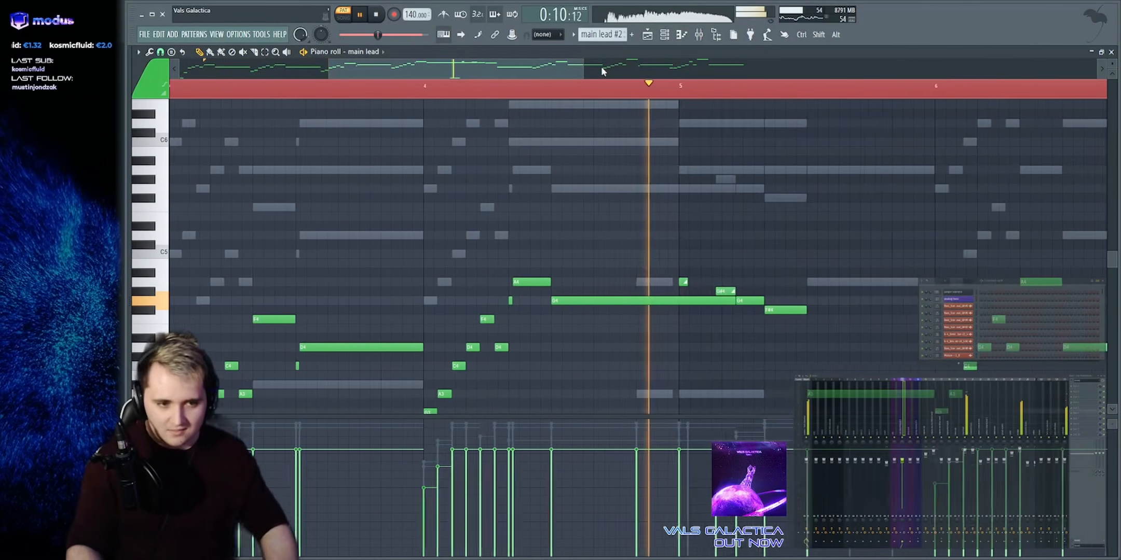
pyautogui.scroll(-3, 857, 180)
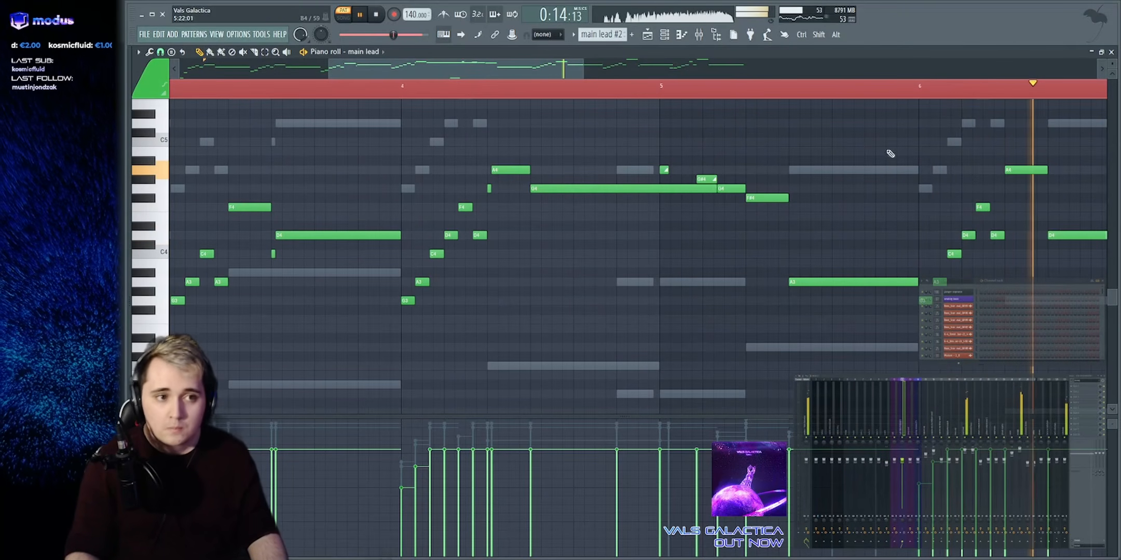
pyautogui.moveTo(483, 70); pyautogui.dragTo(660, 70)
pyautogui.scroll(3, 547, 327)
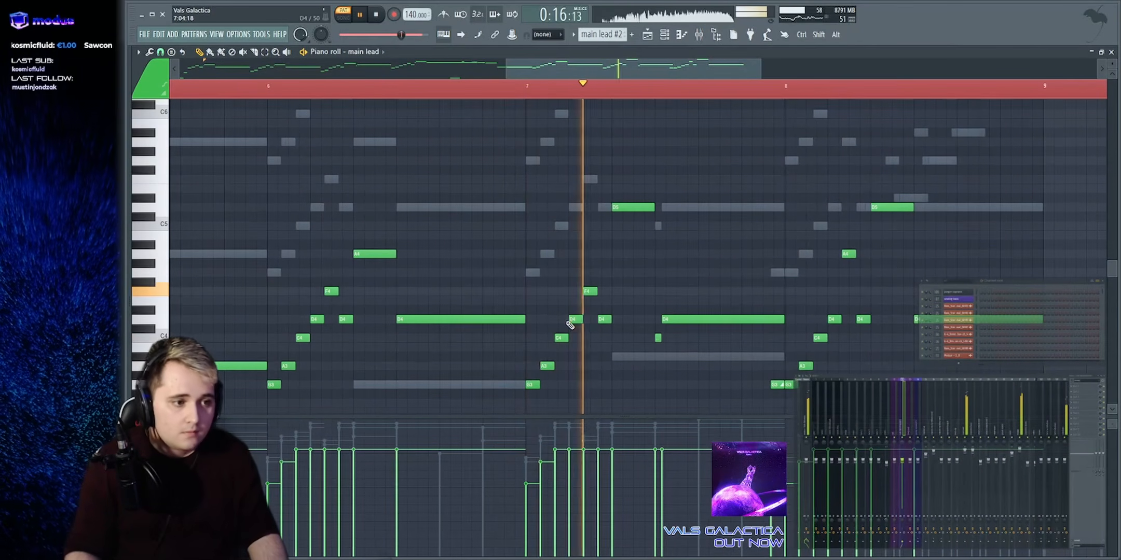
pyautogui.press('space')
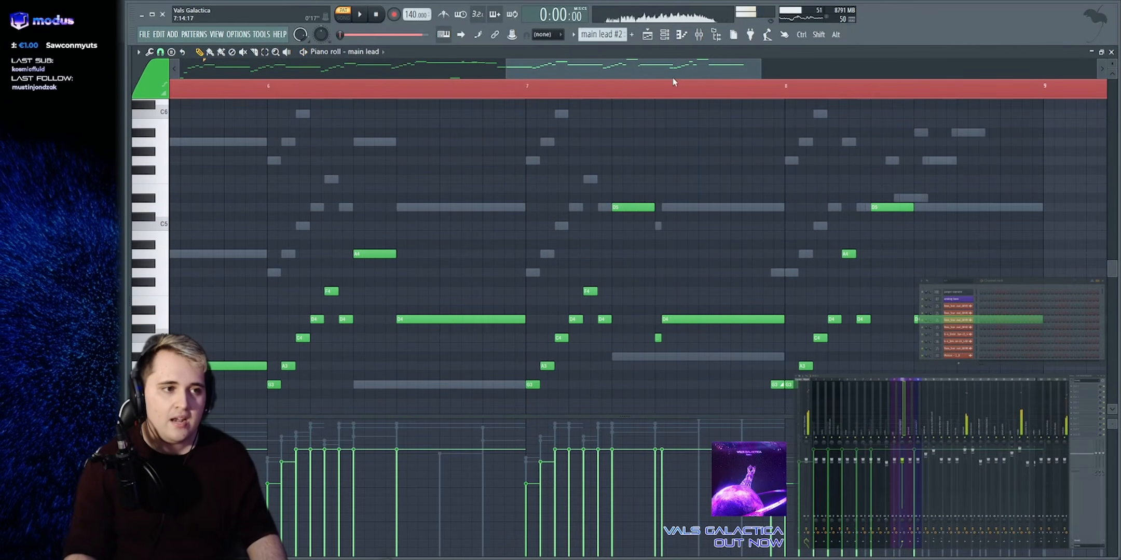
# Examine the melody notes in bars 7 and 8 and replay them from bar 7 into the final phrase
pyautogui.scroll(-2, 673, 81)
pyautogui.moveTo(596, 157); pyautogui.dragTo(746, 378)
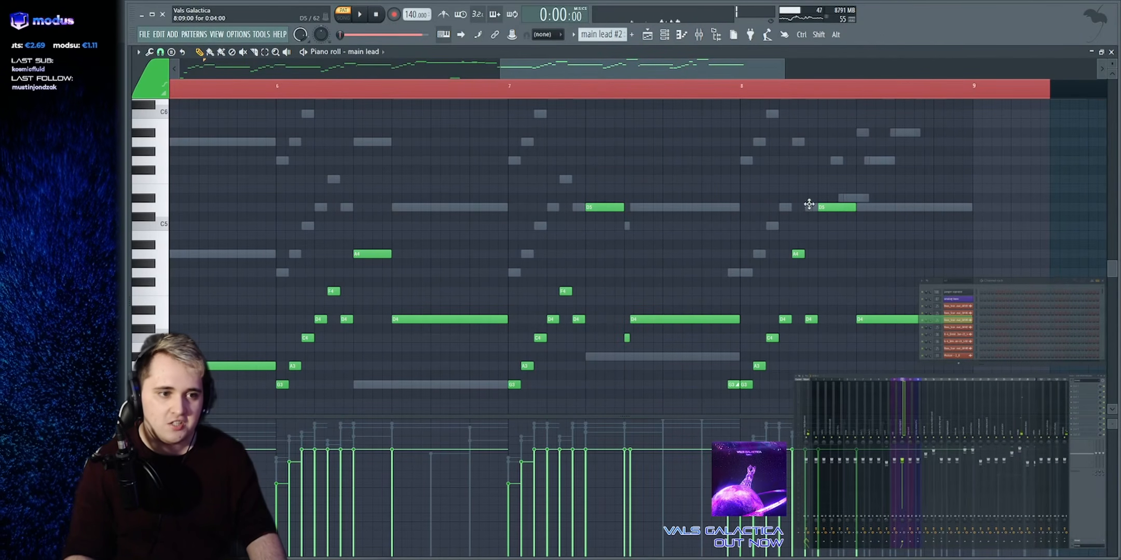
pyautogui.scroll(2, 631, 94)
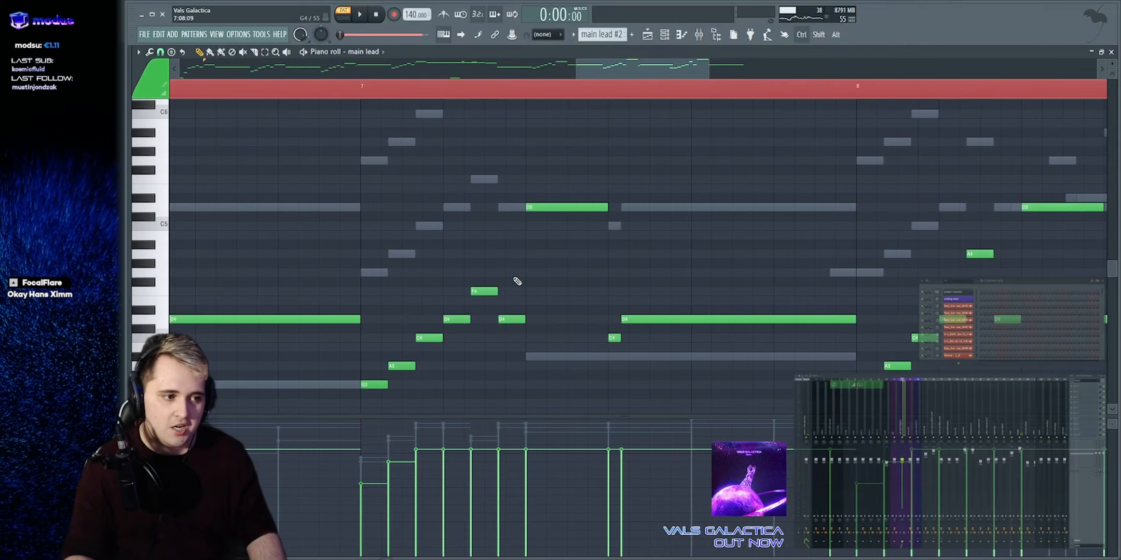
pyautogui.click(355, 91)
pyautogui.press('space')
pyautogui.moveTo(642, 69); pyautogui.dragTo(669, 72)
pyautogui.press('space')
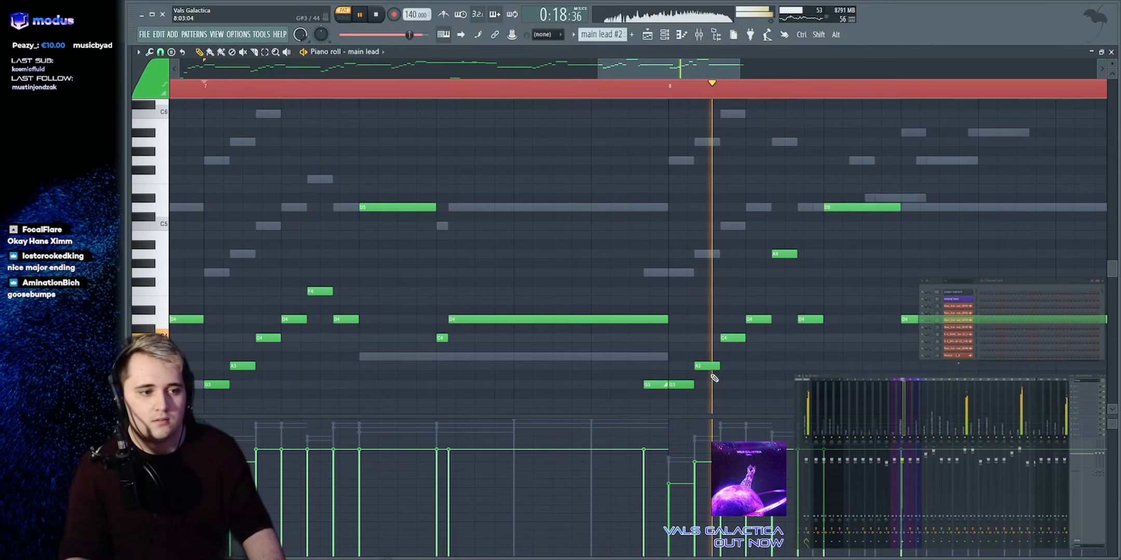
# Return to the playlist, restore all tracks from solo and play the 2nd Buildup from its start
pyautogui.click(647, 34)
pyautogui.press('space')
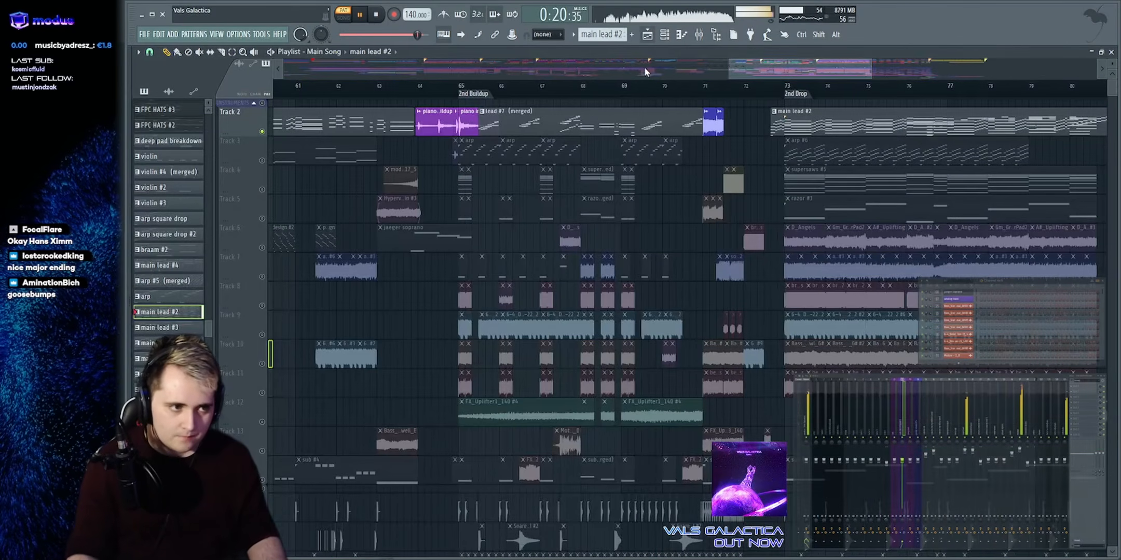
pyautogui.rightClick(262, 160)
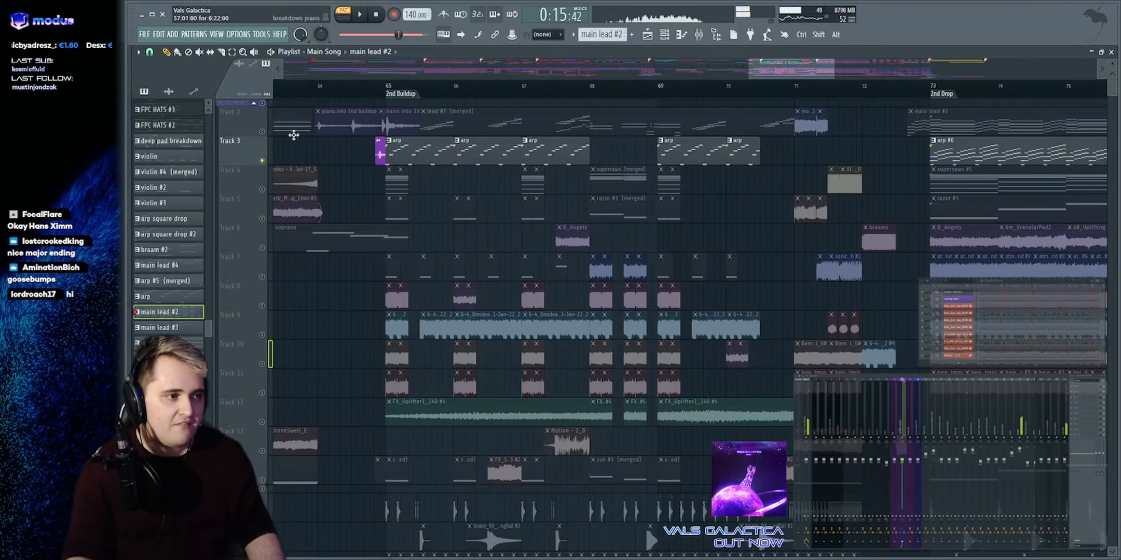
pyautogui.rightClick(263, 131)
pyautogui.rightClick(262, 131)
pyautogui.click(376, 85)
pyautogui.press('space')
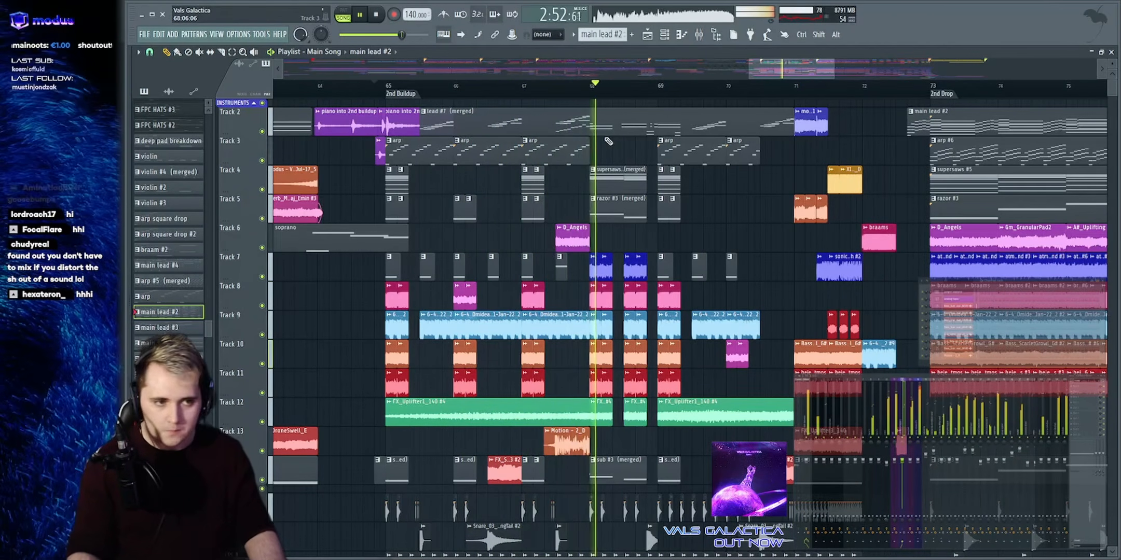
# Play the transition from the second half of bar 72 into the 2nd Drop
pyautogui.click(893, 83)
pyautogui.moveTo(807, 69); pyautogui.dragTo(886, 74)
pyautogui.press('space')
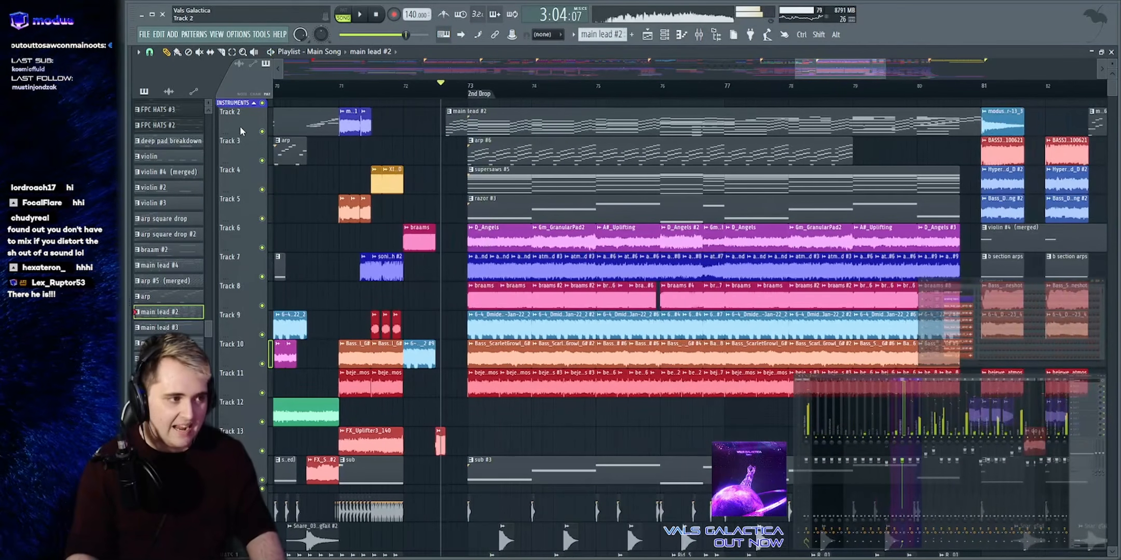
# Mute Track 2 and play the Verse and the 2nd Drop without their lead to compare the backing
pyautogui.click(262, 131)
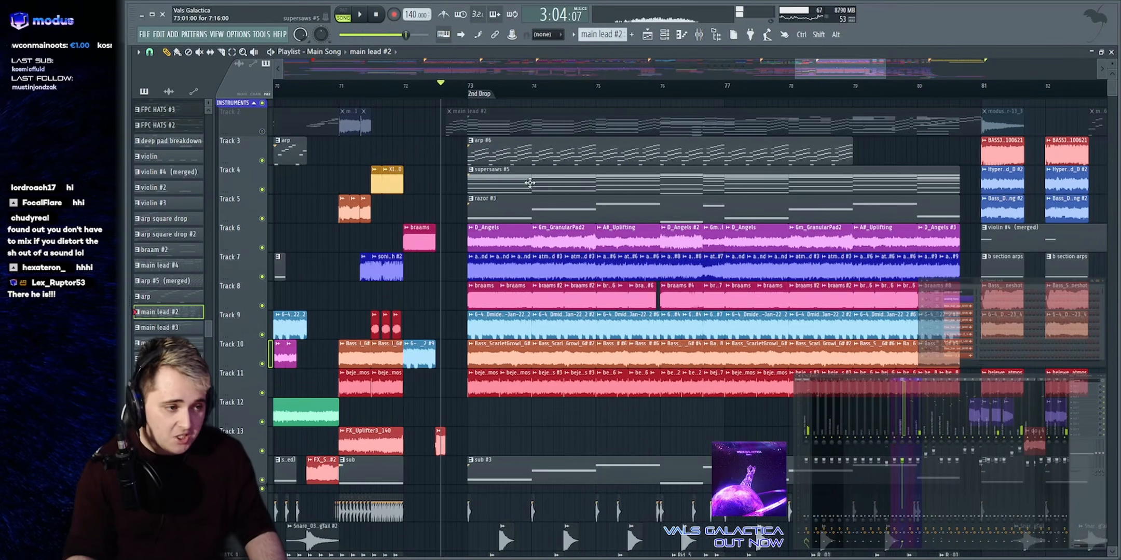
pyautogui.moveTo(841, 70); pyautogui.dragTo(367, 112)
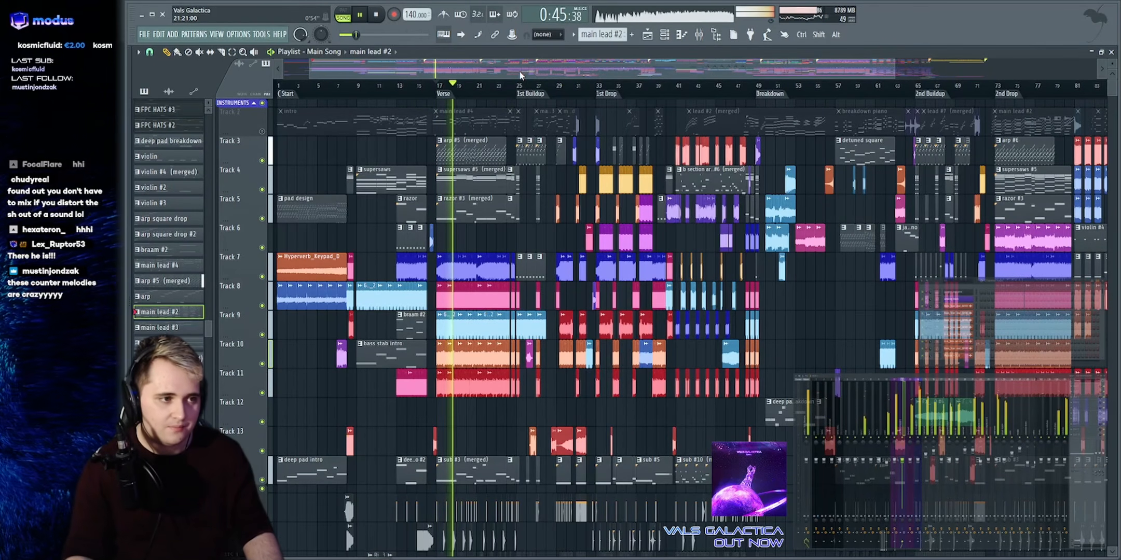
pyautogui.press('space')
pyautogui.moveTo(526, 68); pyautogui.dragTo(768, 40)
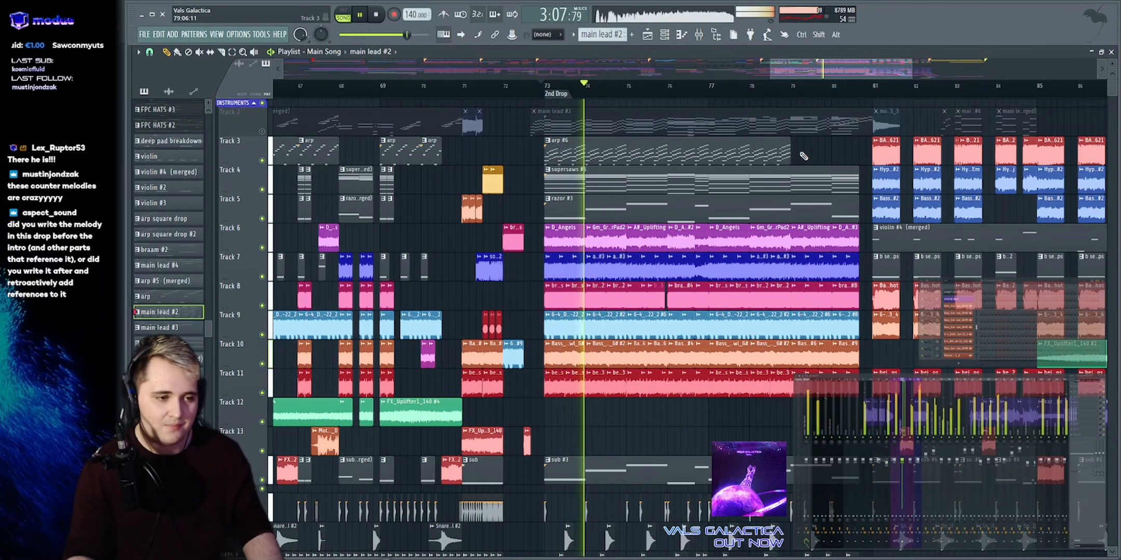
pyautogui.press('space')
# Play the Verse from bar 17 with the lead muted and the drum tracks in view
pyautogui.scroll(3, 653, 260)
pyautogui.scroll(-4, 652, 260)
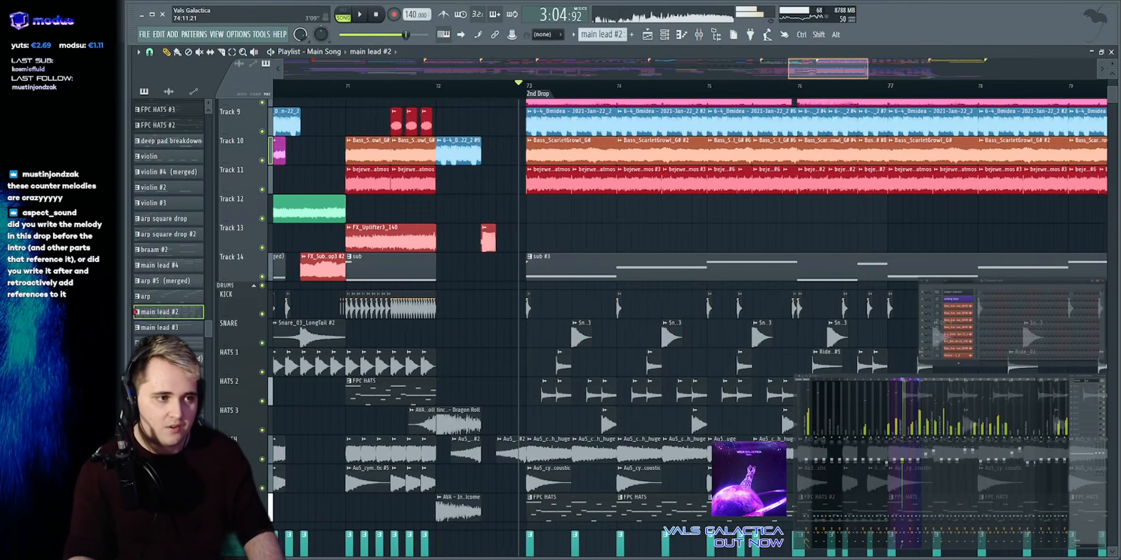
pyautogui.scroll(-6, 617, 341)
pyautogui.click(445, 87)
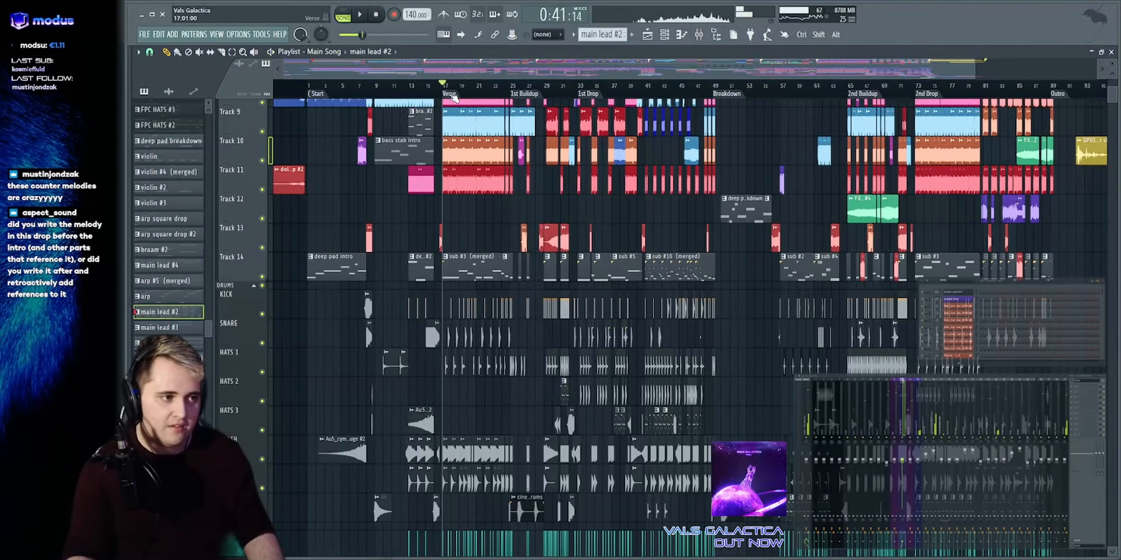
pyautogui.press('space')
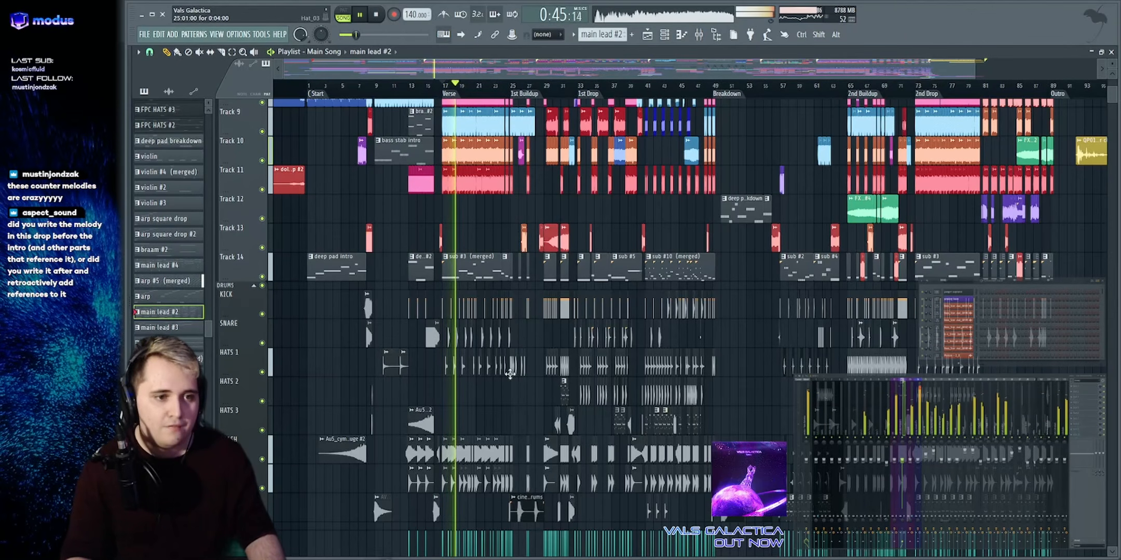
pyautogui.press('space')
# Play the 2nd Drop from bar 73 with the lead muted and examine its backing clips
pyautogui.click(937, 95)
pyautogui.scroll(4, 908, 69)
pyautogui.press('space')
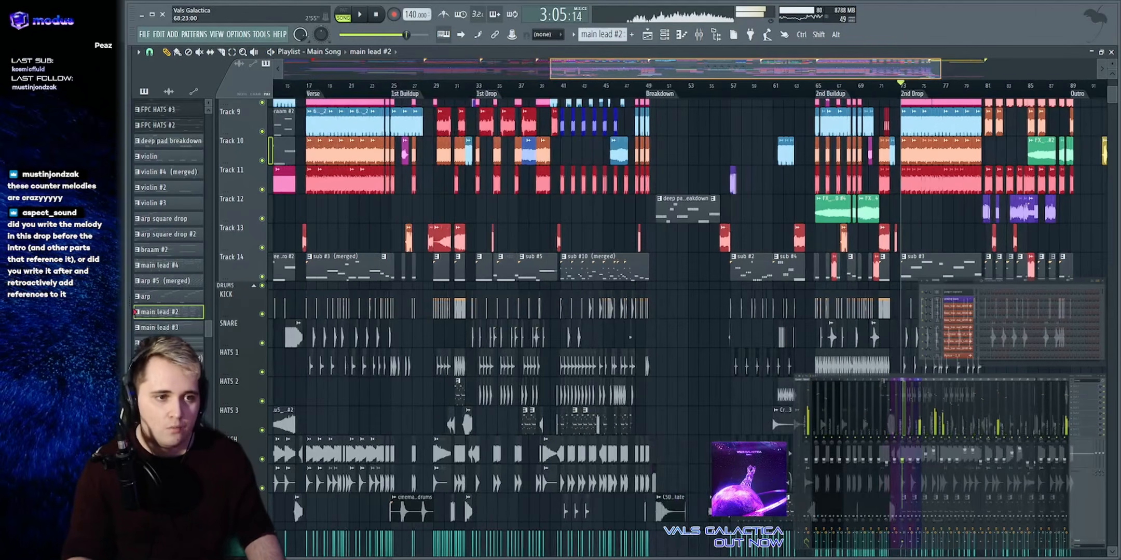
pyautogui.scroll(4, 716, 413)
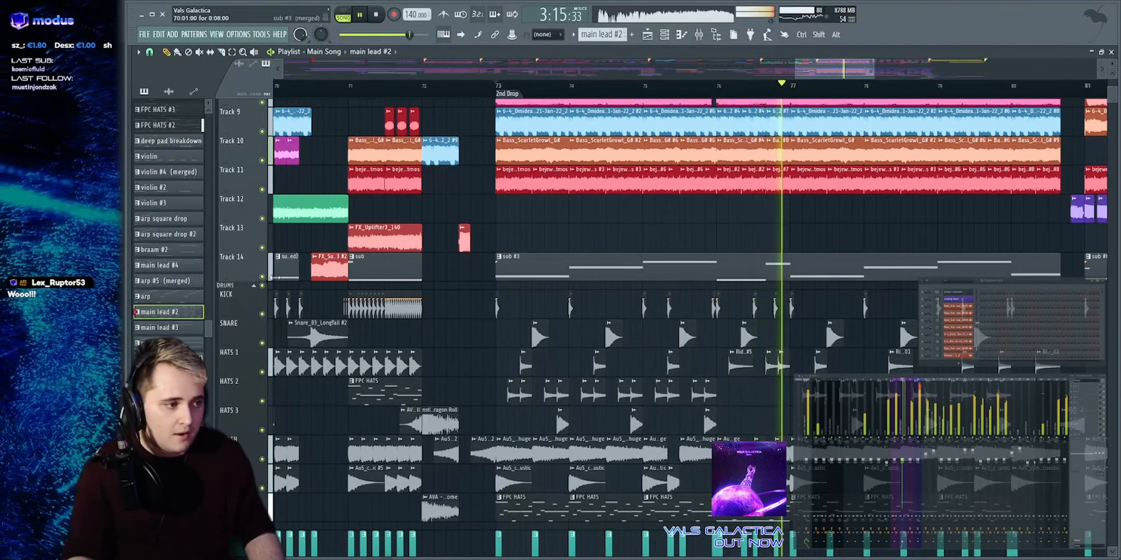
pyautogui.scroll(5, 542, 252)
pyautogui.press('space')
pyautogui.moveTo(488, 137); pyautogui.dragTo(1032, 399)
pyautogui.hotkey('ctrl', 'd')
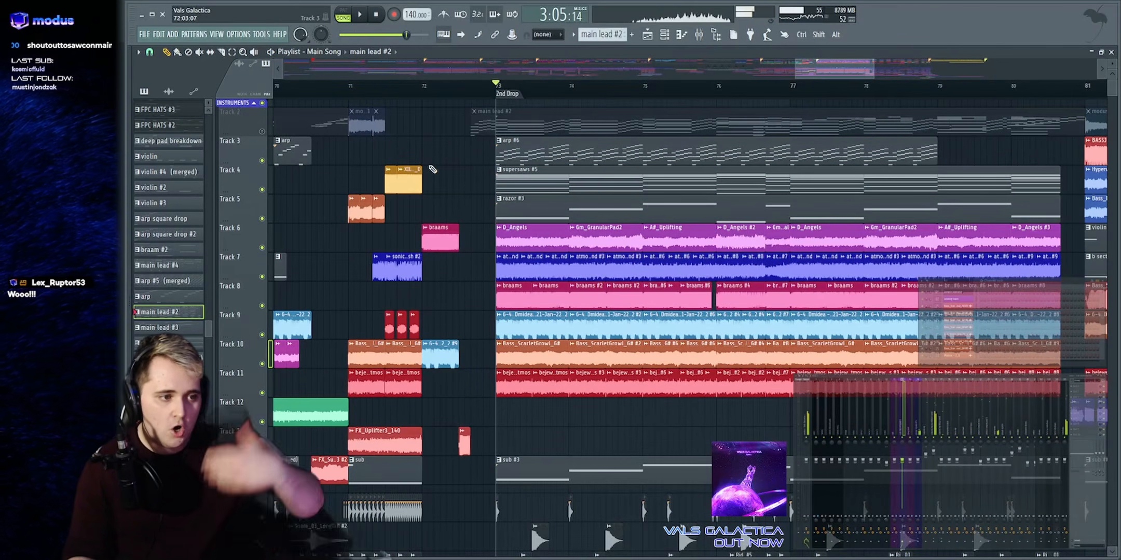
# Unmute Track 2 and play the main lead #2 pickup from bar 72 into the 2nd Drop
pyautogui.click(265, 131)
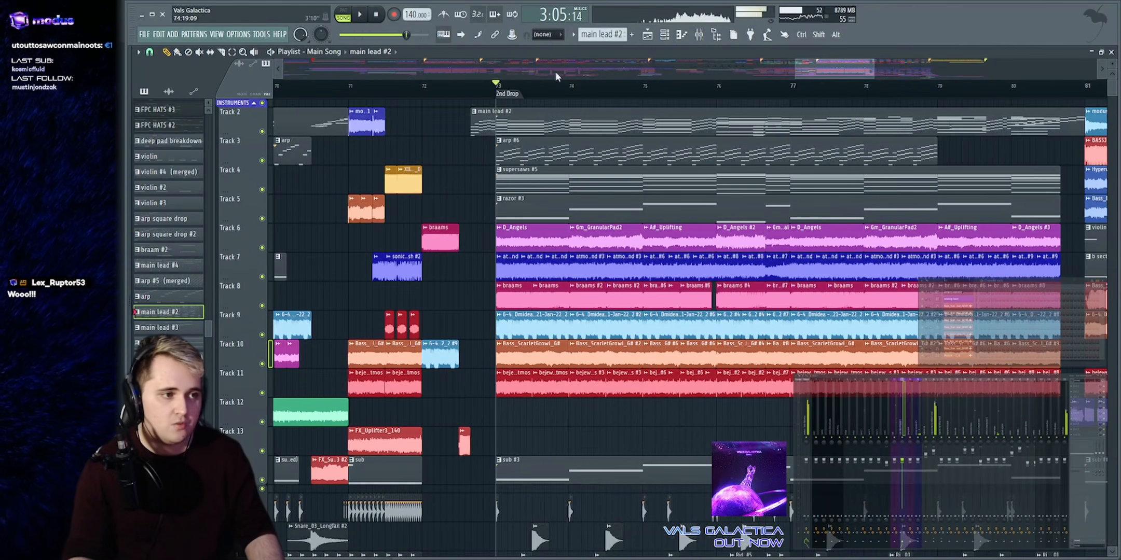
pyautogui.click(469, 87)
pyautogui.press('space')
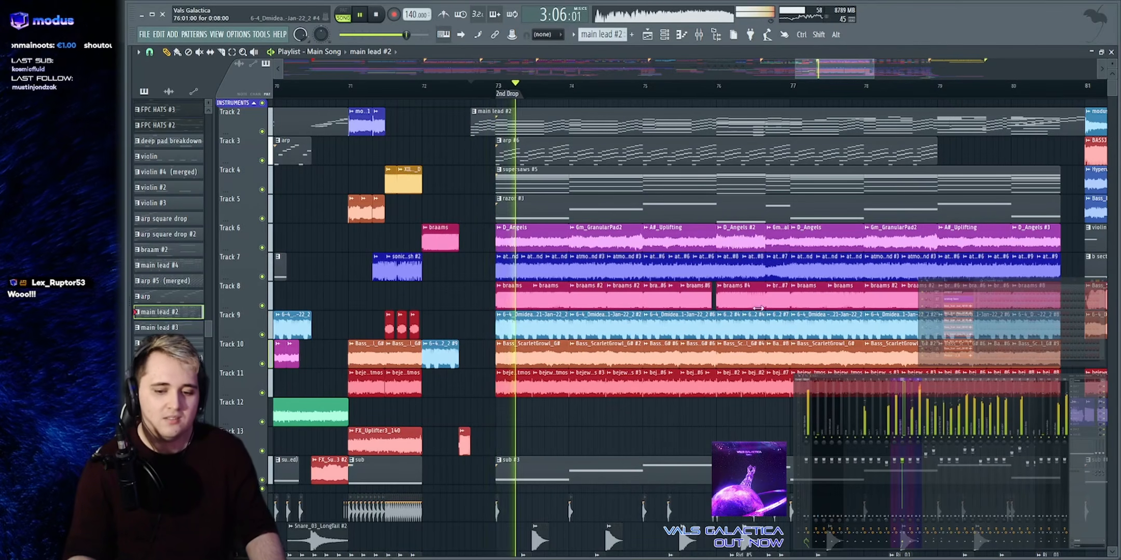
pyautogui.press('space')
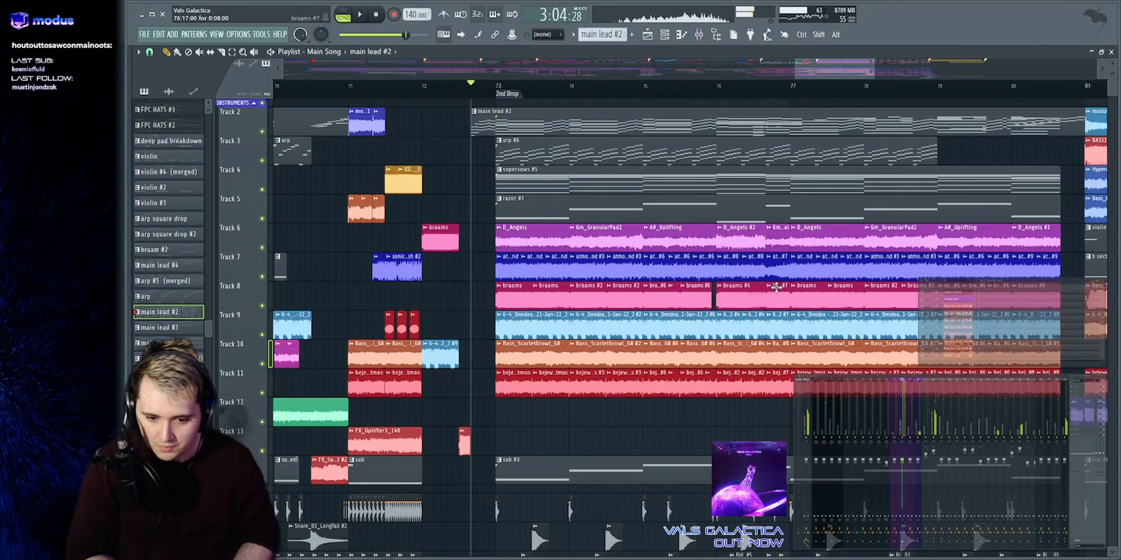
# Play the full Verse with its main lead on towards the 1st Buildup and compare it with the intro clips
pyautogui.scroll(-10, 816, 67)
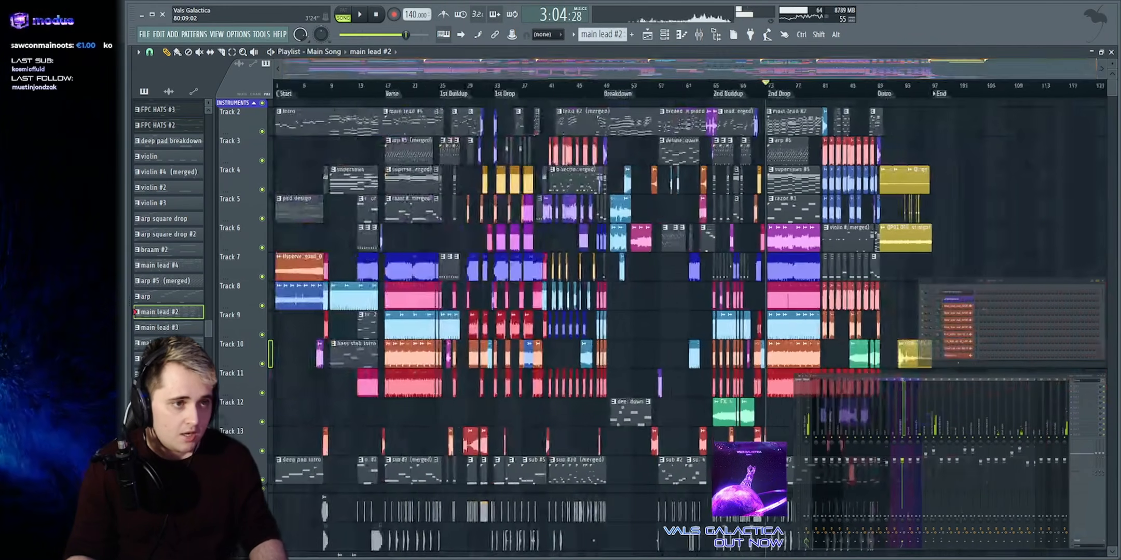
pyautogui.scroll(4, 816, 67)
pyautogui.scroll(2, 816, 65)
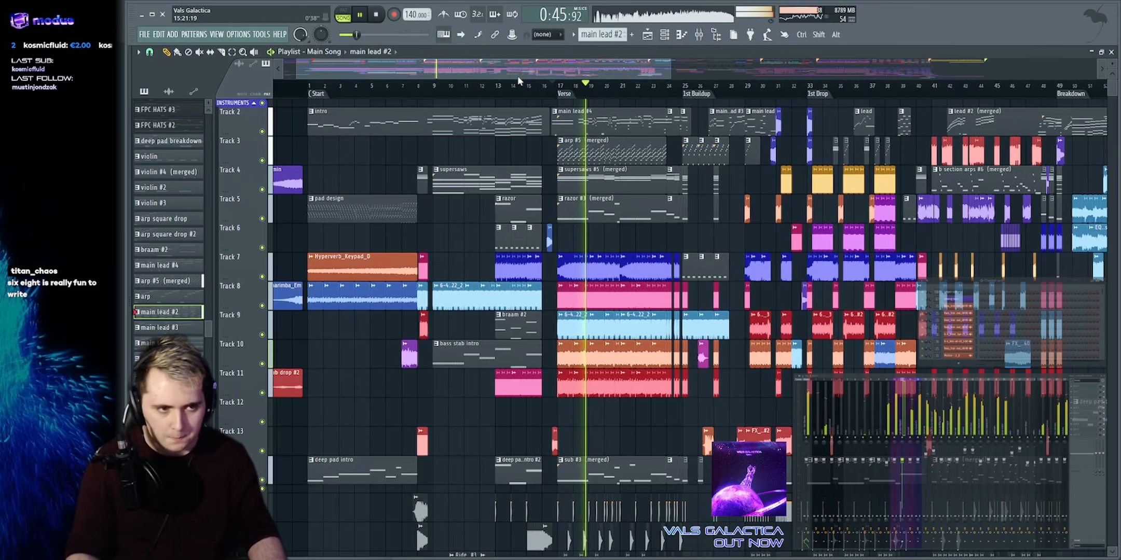
pyautogui.moveTo(318, 119); pyautogui.dragTo(524, 240)
pyautogui.keyDown('ctrl'); pyautogui.click(530, 153); pyautogui.keyUp('ctrl')
pyautogui.scroll(-3, 531, 64)
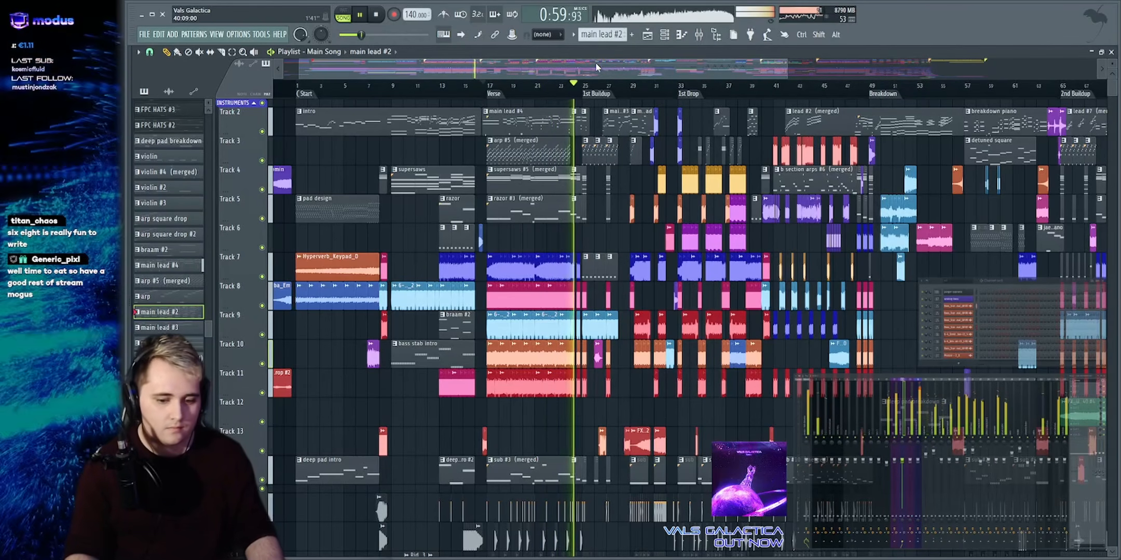
# Play the full 2nd Drop from the lead pickup in bar 72 through to bar 80
pyautogui.moveTo(595, 68); pyautogui.dragTo(854, 77)
pyautogui.click(611, 86)
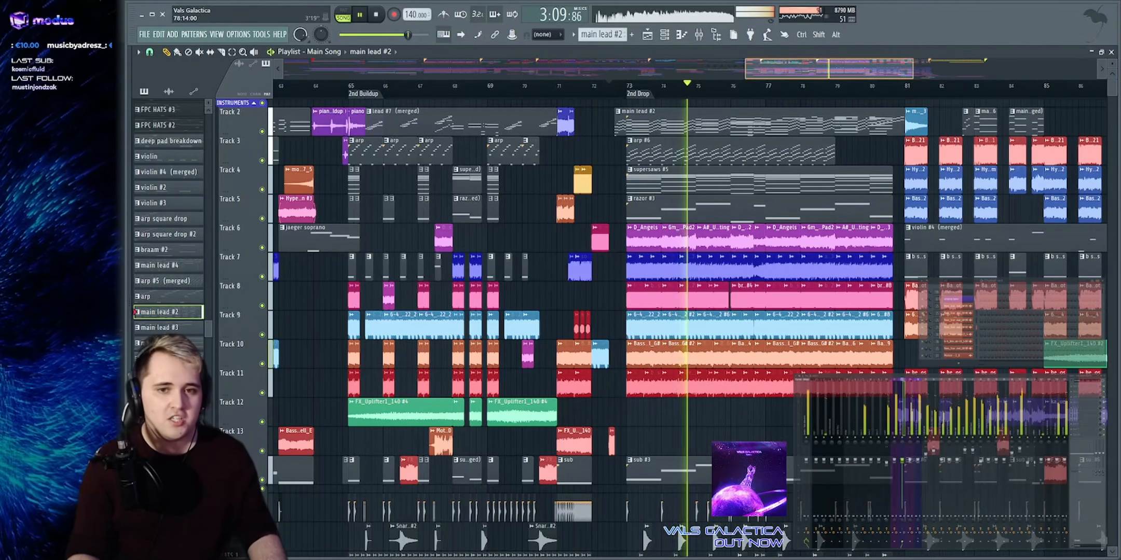
pyautogui.scroll(1, 840, 68)
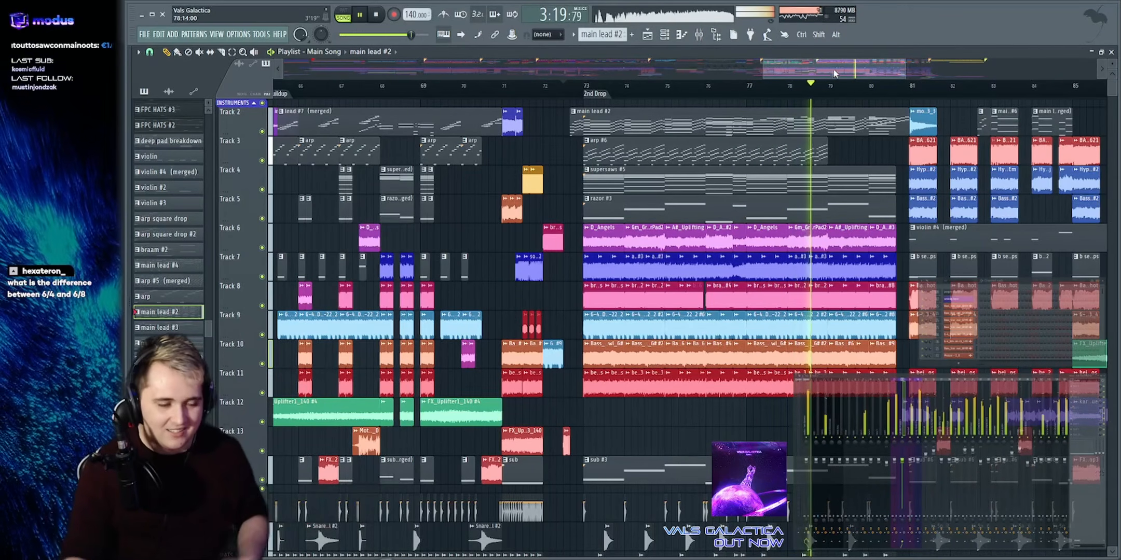
pyautogui.moveTo(834, 76)
pyautogui.mouseDown()
pyautogui.moveTo(877, 78)
pyautogui.moveTo(838, 67)
pyautogui.mouseUp()
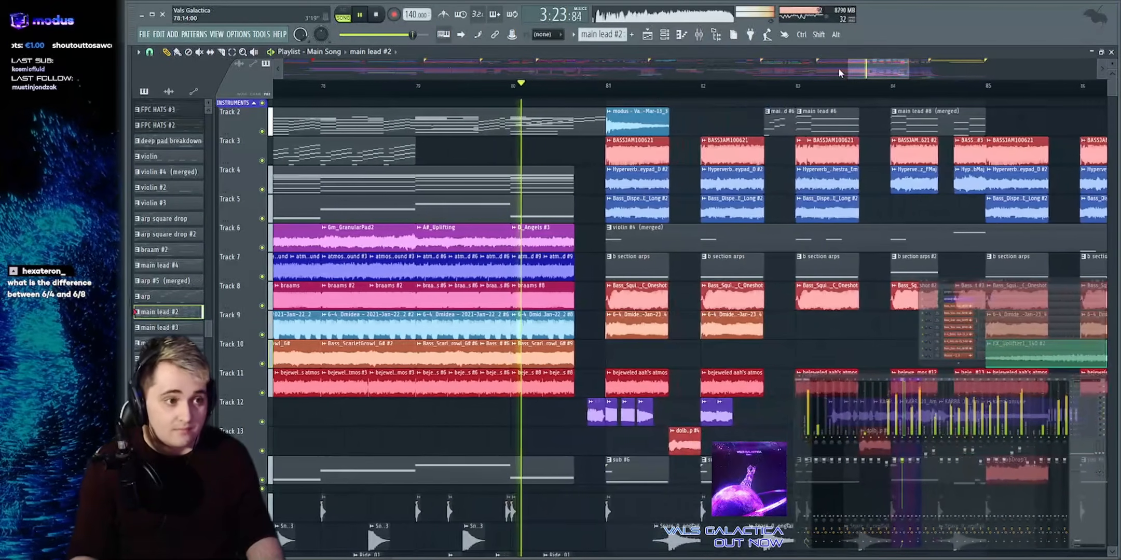
pyautogui.press('space')
# Select bar 80 as the playback range and play the end of the 2nd Drop
pyautogui.click(488, 86)
pyautogui.moveTo(497, 87); pyautogui.dragTo(596, 88)
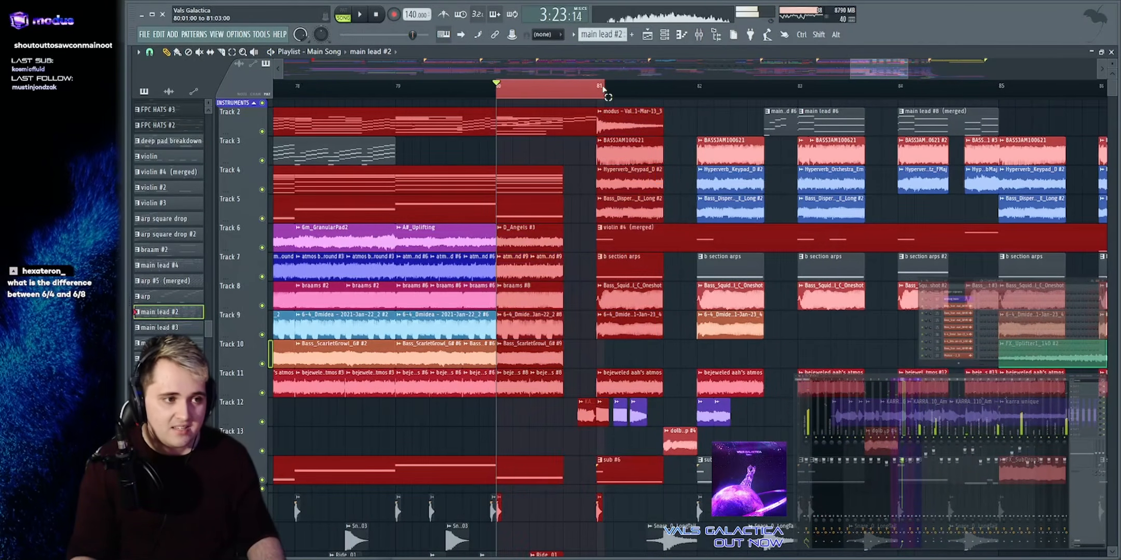
pyautogui.press('space')
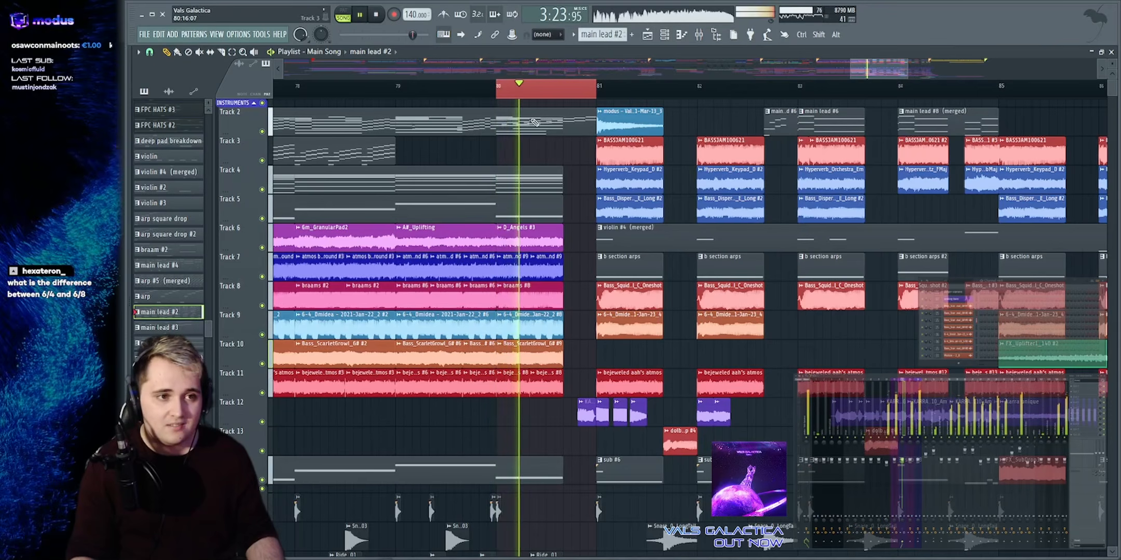
pyautogui.press('space')
# Extend the playlist time selection back so that it covers bars 79 and 80
pyautogui.moveTo(490, 88); pyautogui.dragTo(396, 99)
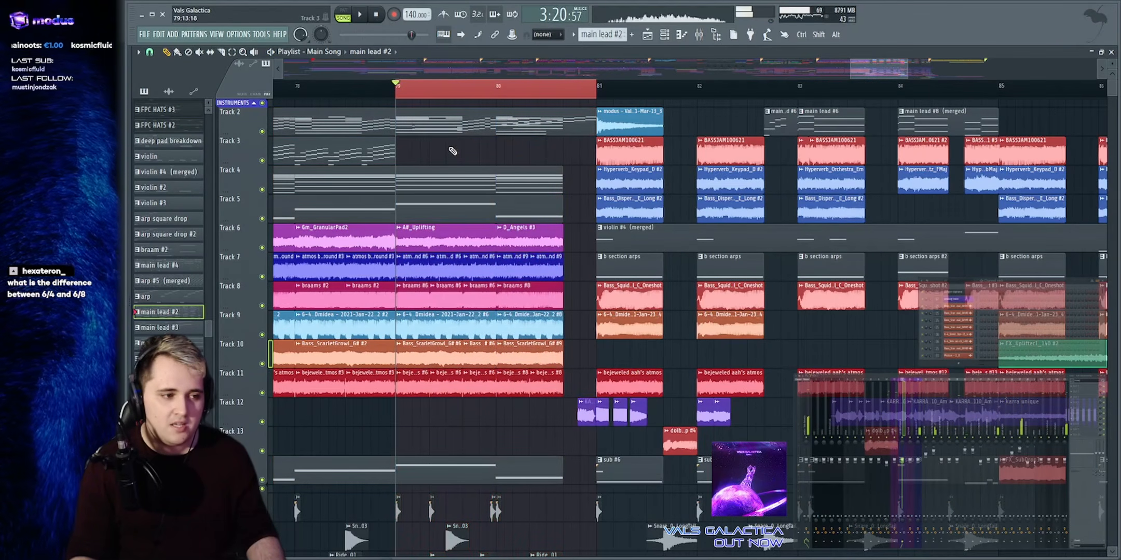
pyautogui.press('F5')
pyautogui.click(646, 36)
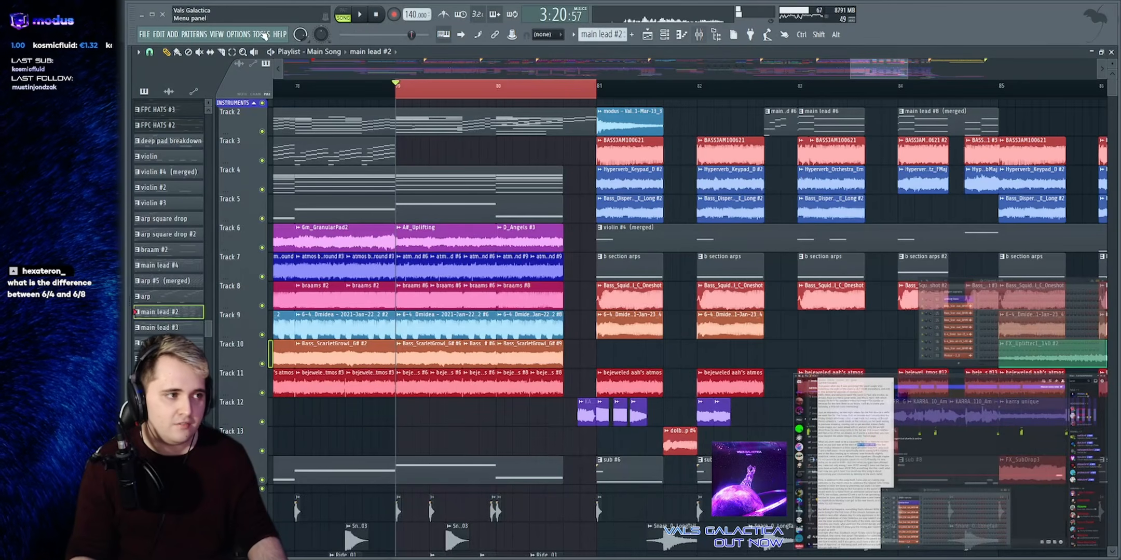
# Bring up the mixer and play the selected bars 79 and 80 at the end of the 2nd Drop
pyautogui.press('F9')
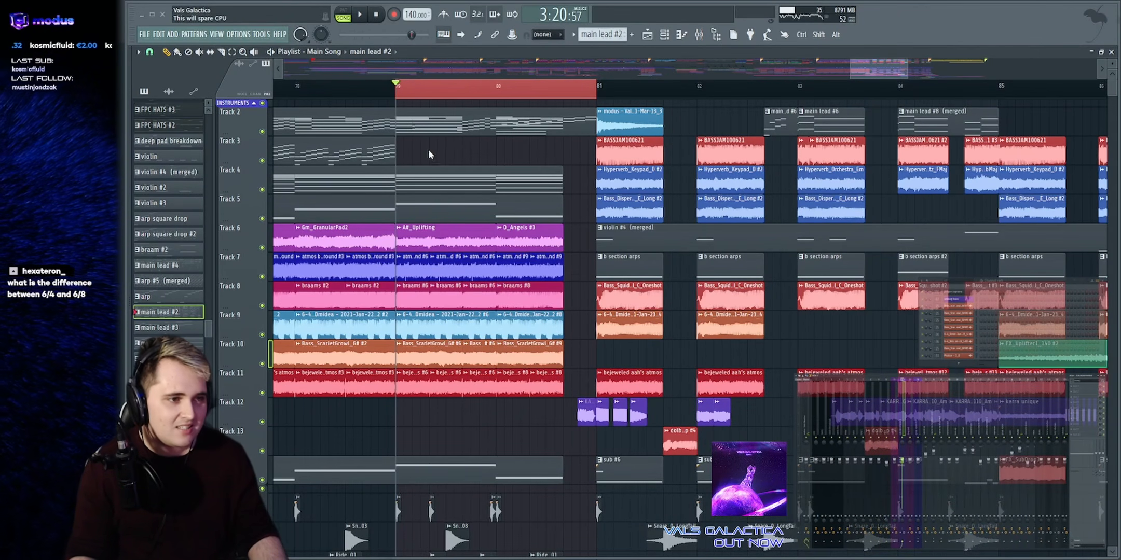
pyautogui.press('space')
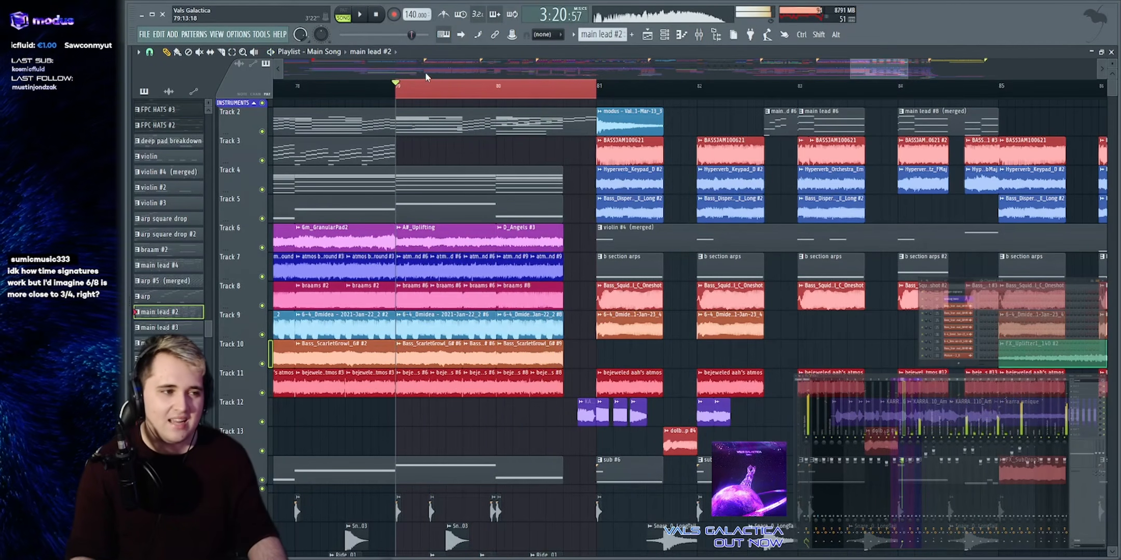
pyautogui.press('space')
pyautogui.scroll(-3, 424, 71)
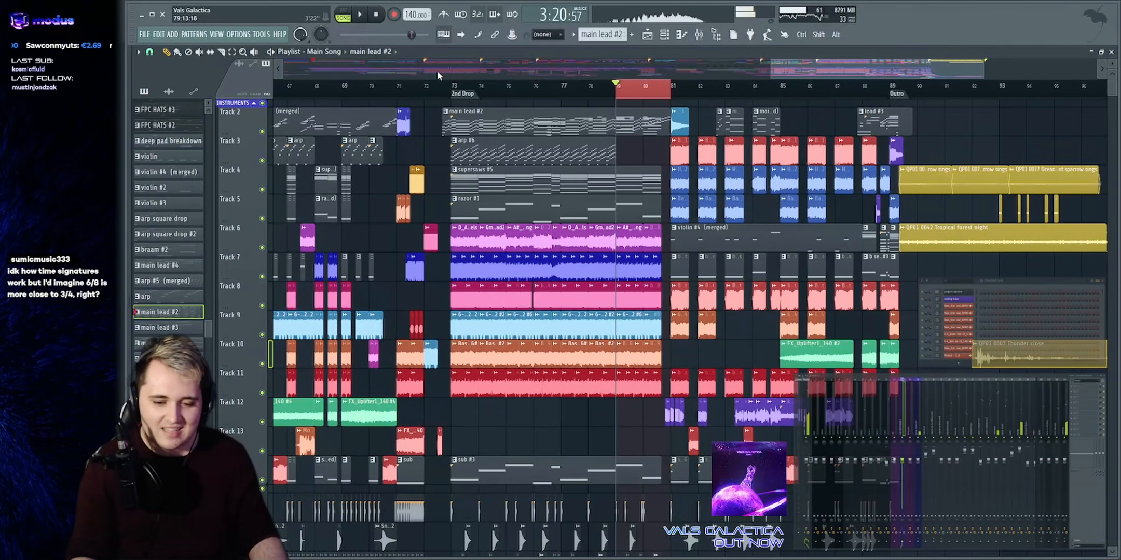
pyautogui.scroll(2, 513, 71)
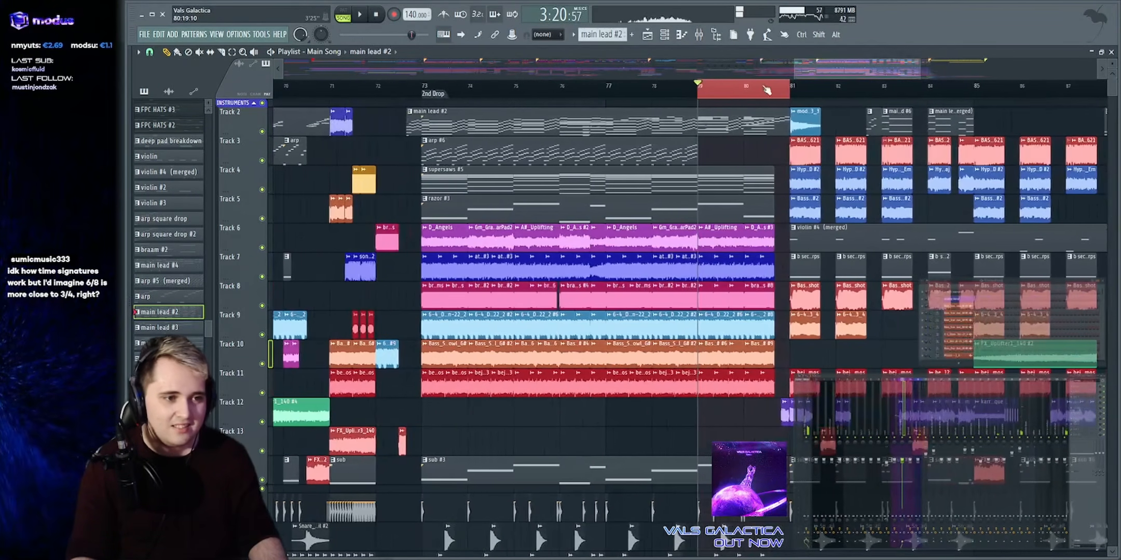
pyautogui.press('space')
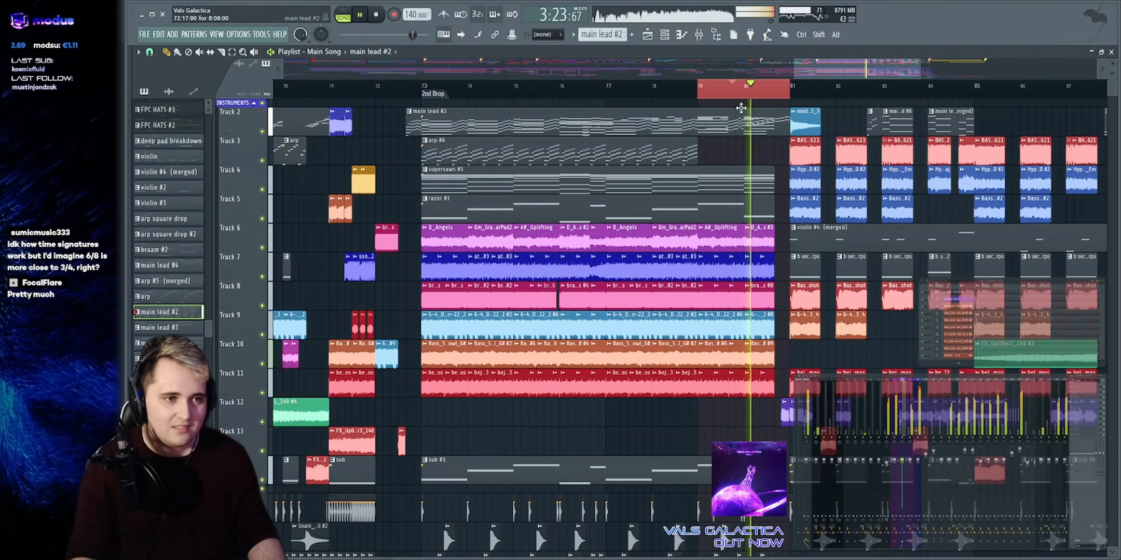
pyautogui.press('space')
# Play the lead-in to the 2nd Buildup from bar 63 and the break in the backing within bar 68
pyautogui.scroll(-2, 741, 108)
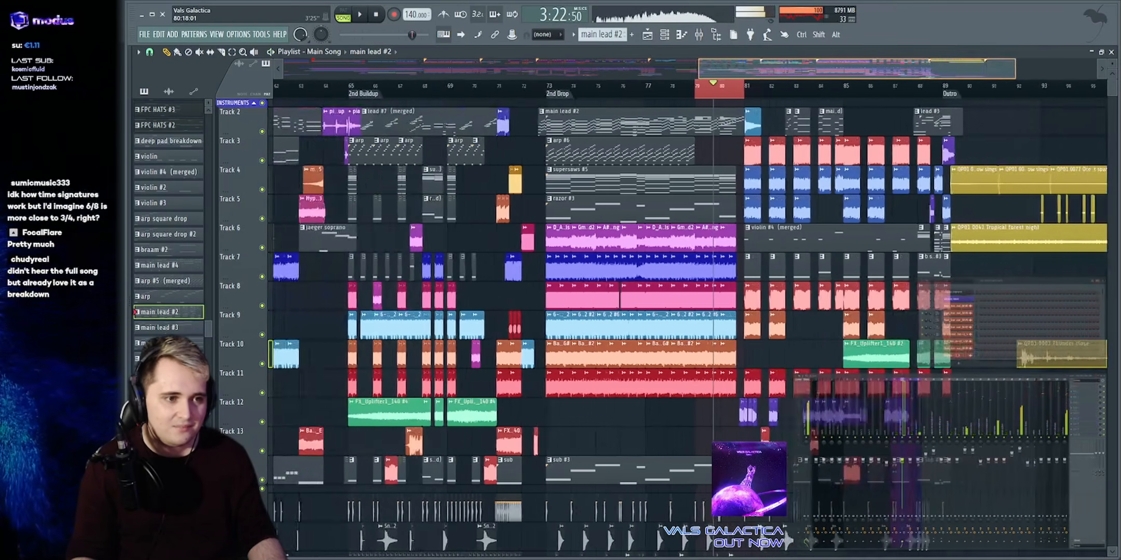
pyautogui.scroll(-3, 741, 208)
pyautogui.scroll(5, 592, 208)
pyautogui.scroll(-1, 778, 208)
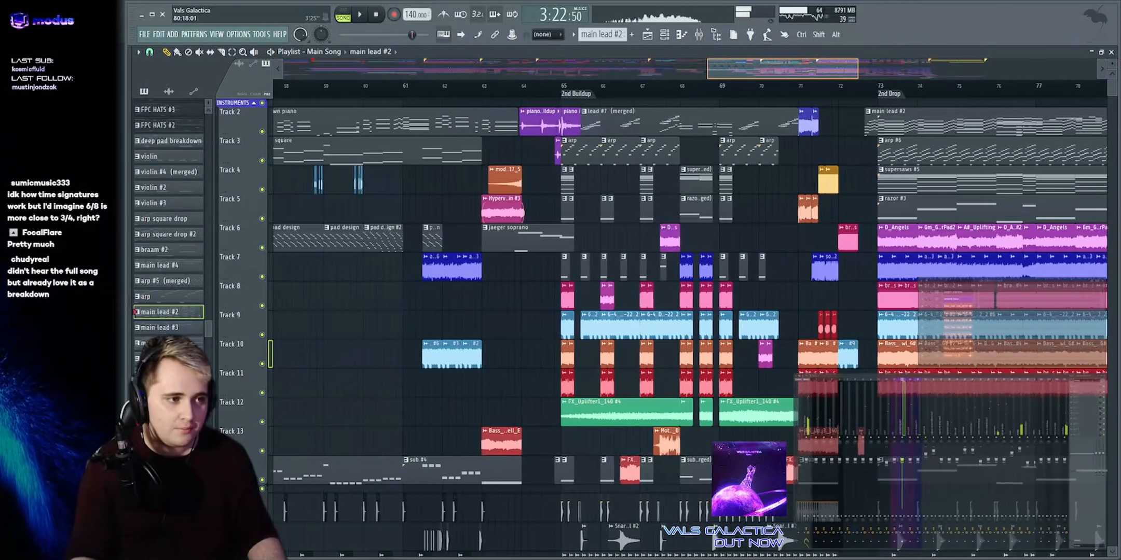
pyautogui.scroll(2, 727, 70)
pyautogui.click(510, 87)
pyautogui.press('space')
pyautogui.scroll(3, 565, 203)
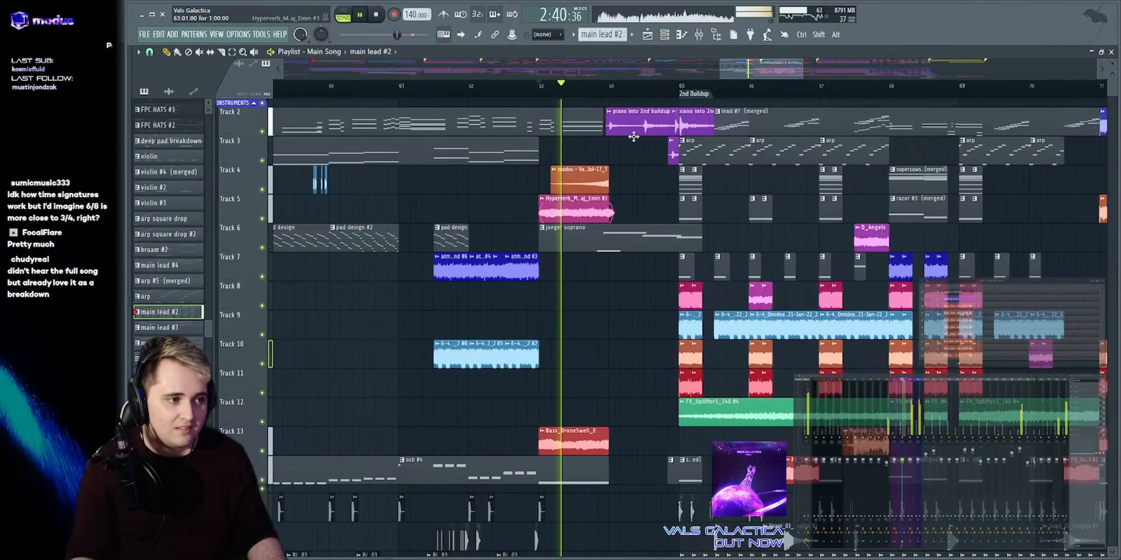
pyautogui.moveTo(726, 72); pyautogui.dragTo(746, 73)
pyautogui.press('space')
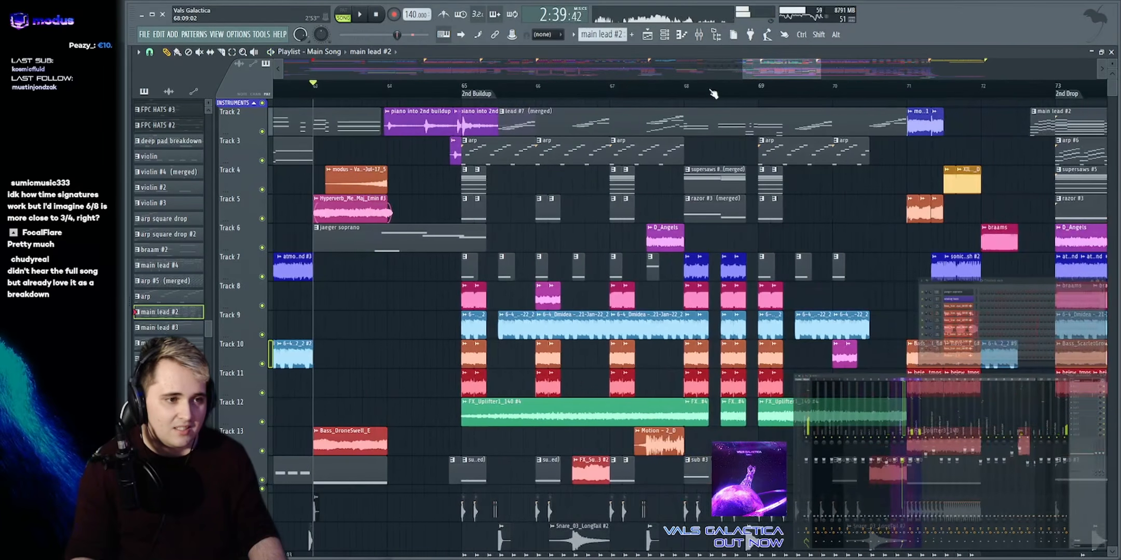
pyautogui.press('space')
pyautogui.press('space')
# Play the end of the intro before the Verse and the break in bar 24 before the 1st Buildup
pyautogui.scroll(-7, 787, 70)
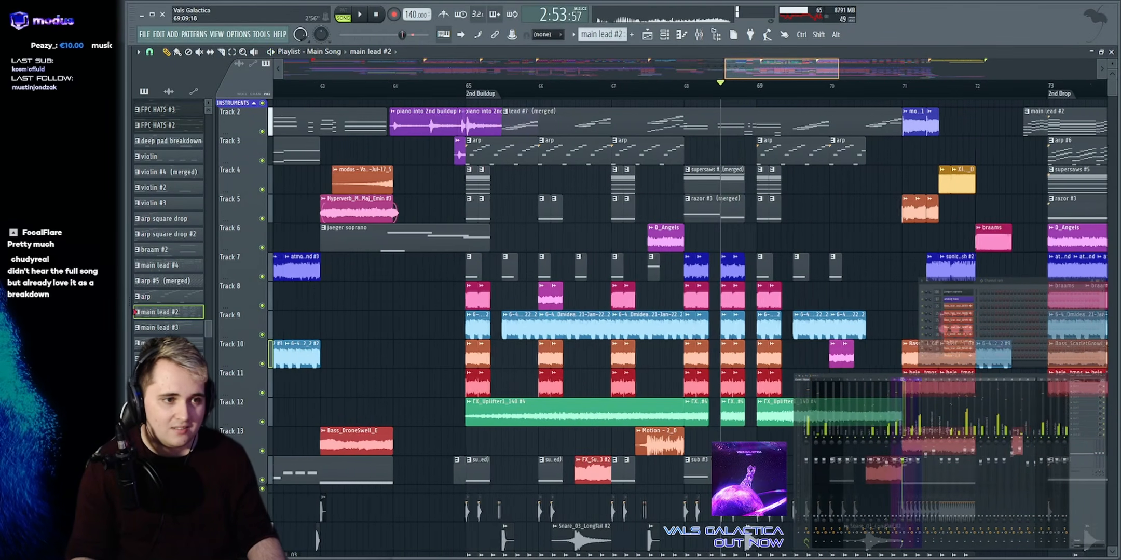
pyautogui.moveTo(787, 70); pyautogui.dragTo(418, 70)
pyautogui.scroll(4, 419, 70)
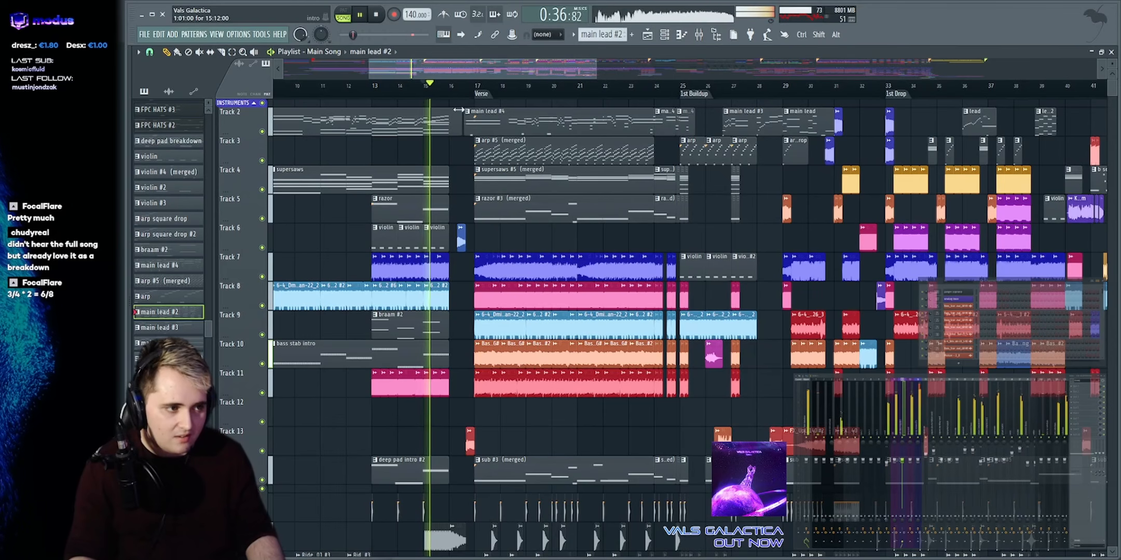
pyautogui.press('space')
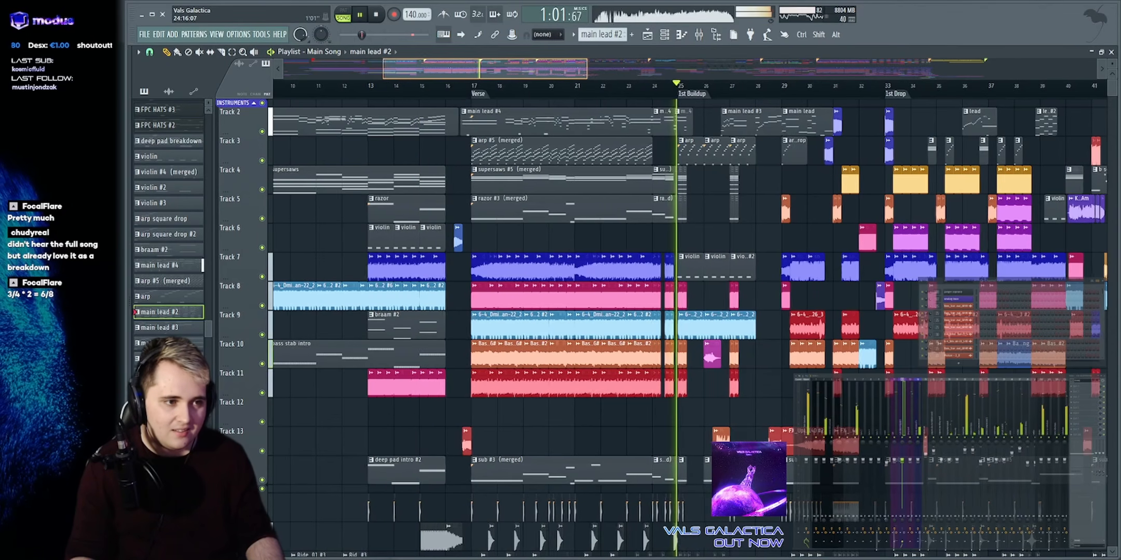
pyautogui.scroll(3, 700, 79)
pyautogui.click(539, 85)
pyautogui.scroll(1, 625, 83)
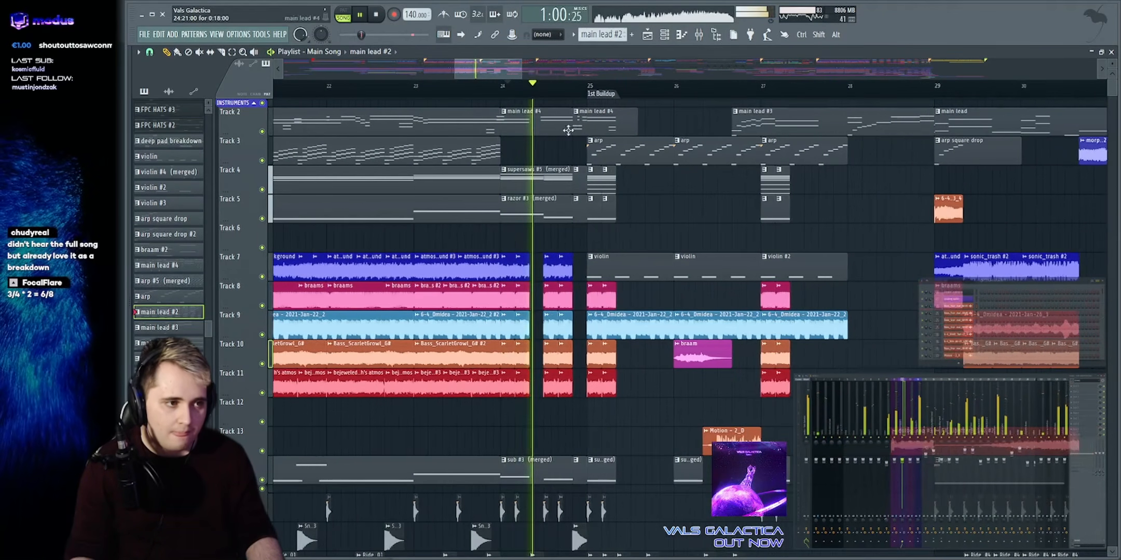
pyautogui.click(540, 86)
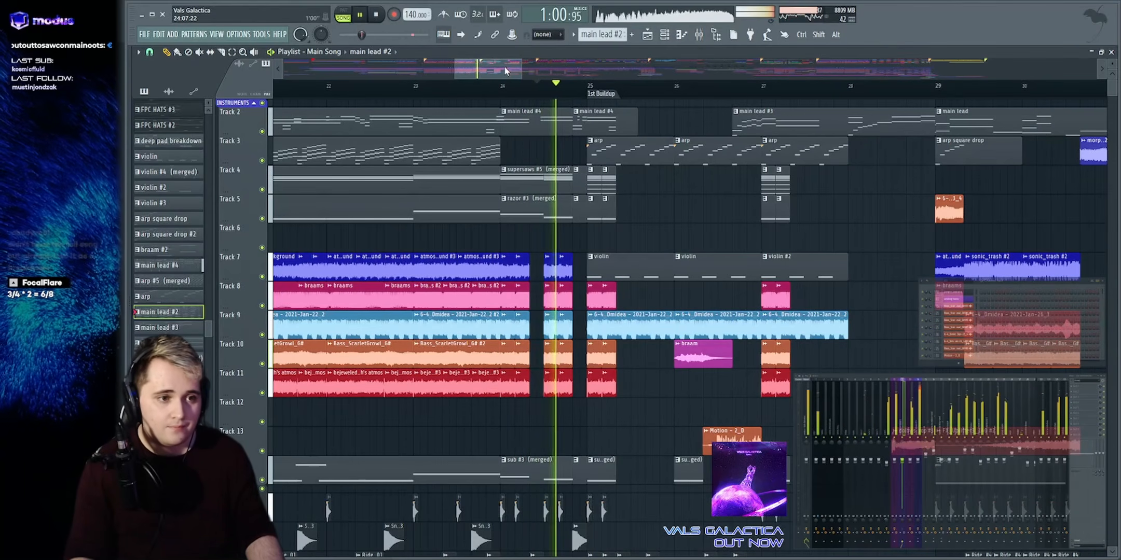
pyautogui.press('space')
# Play the end of the 2nd Drop in bar 80 through into the section that starts at bar 81
pyautogui.scroll(-3, 508, 70)
pyautogui.moveTo(508, 70); pyautogui.dragTo(614, 75)
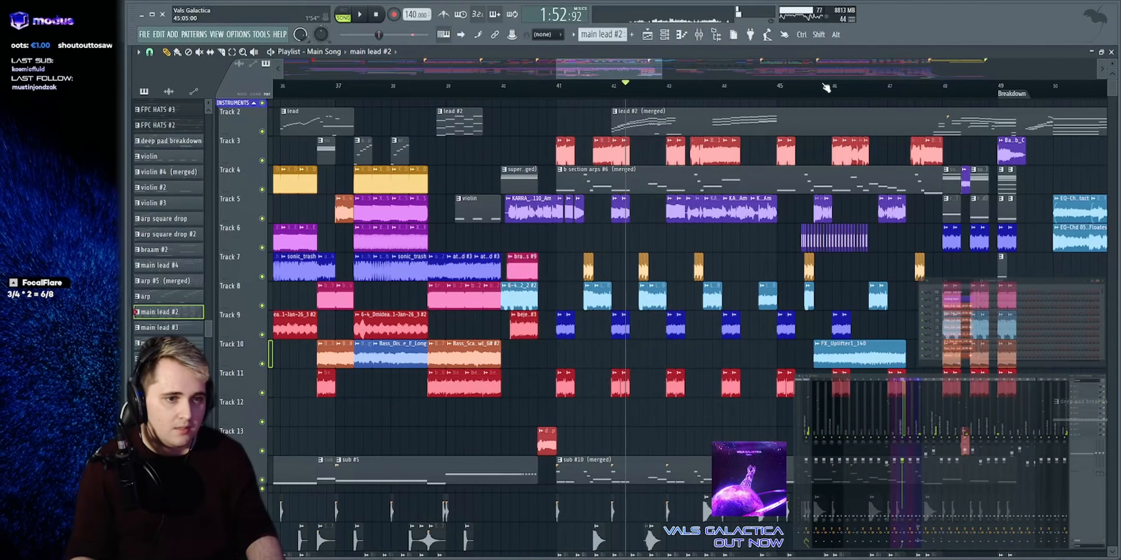
pyautogui.moveTo(776, 76); pyautogui.dragTo(867, 76)
pyautogui.moveTo(555, 95); pyautogui.dragTo(746, 96)
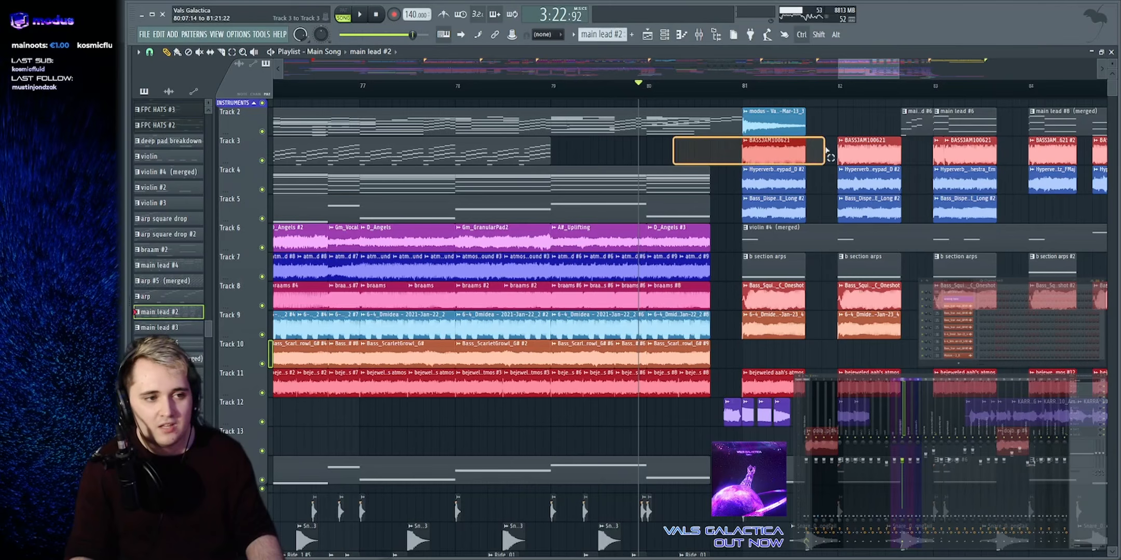
pyautogui.press('space')
pyautogui.moveTo(839, 67); pyautogui.dragTo(870, 70)
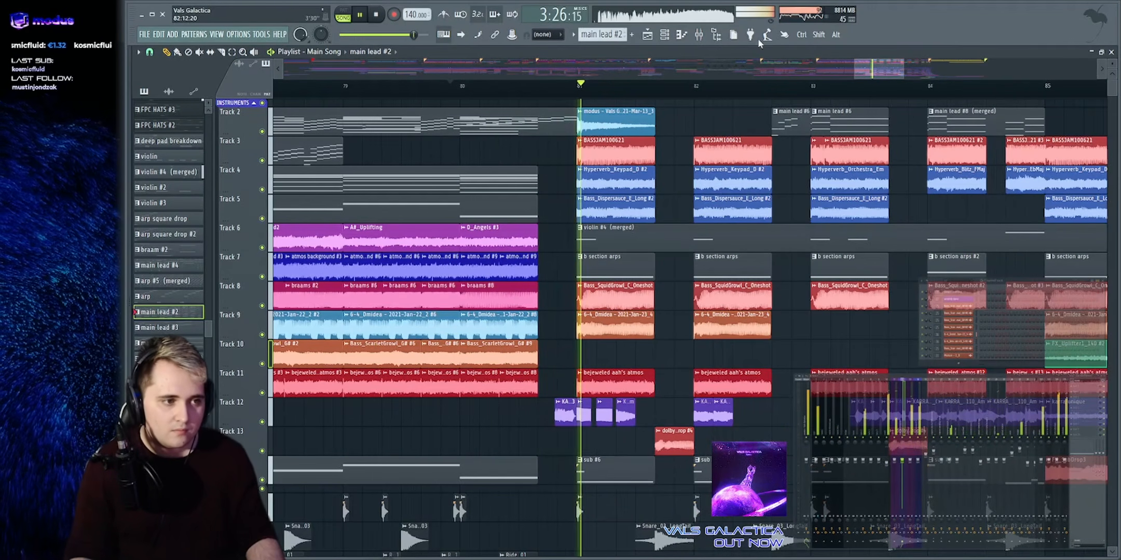
pyautogui.scroll(3, 651, 70)
pyautogui.scroll(1, 652, 69)
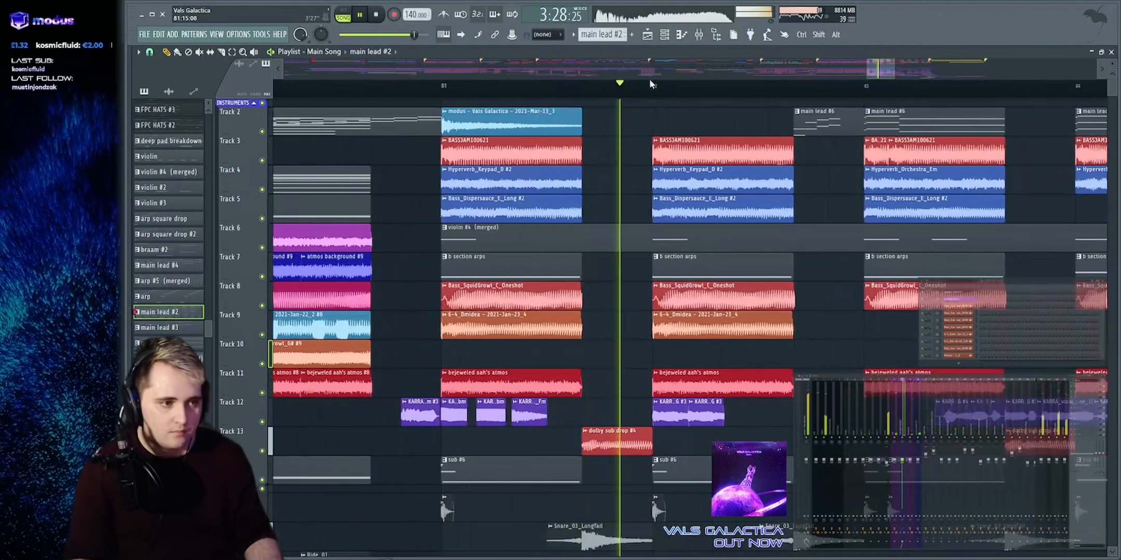
pyautogui.press('space')
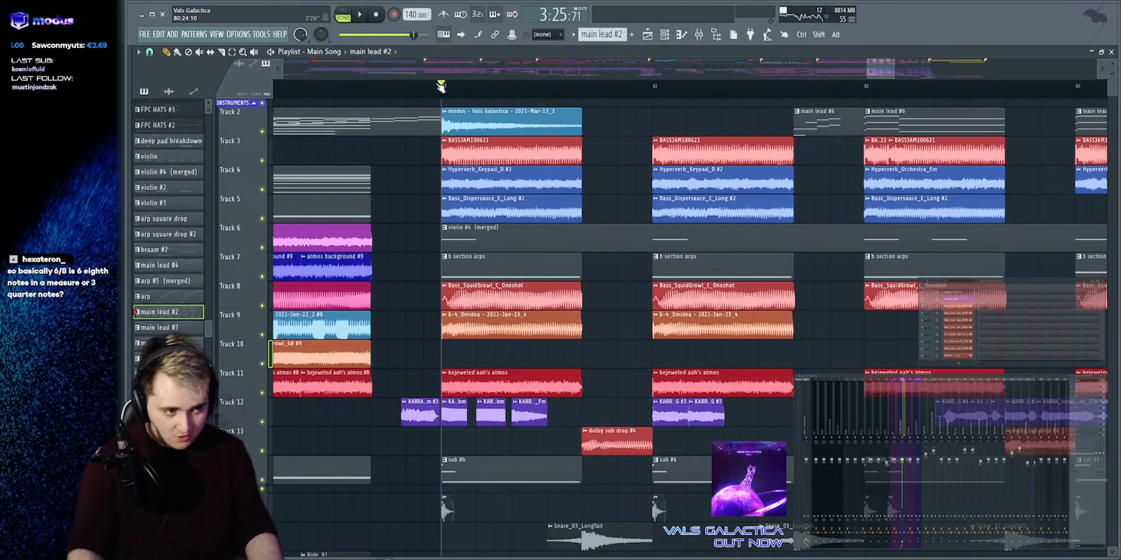
# Solo Track 2 and play the modus - Vals Galactica audio clip from bar 81
pyautogui.rightClick(263, 132)
pyautogui.press('space')
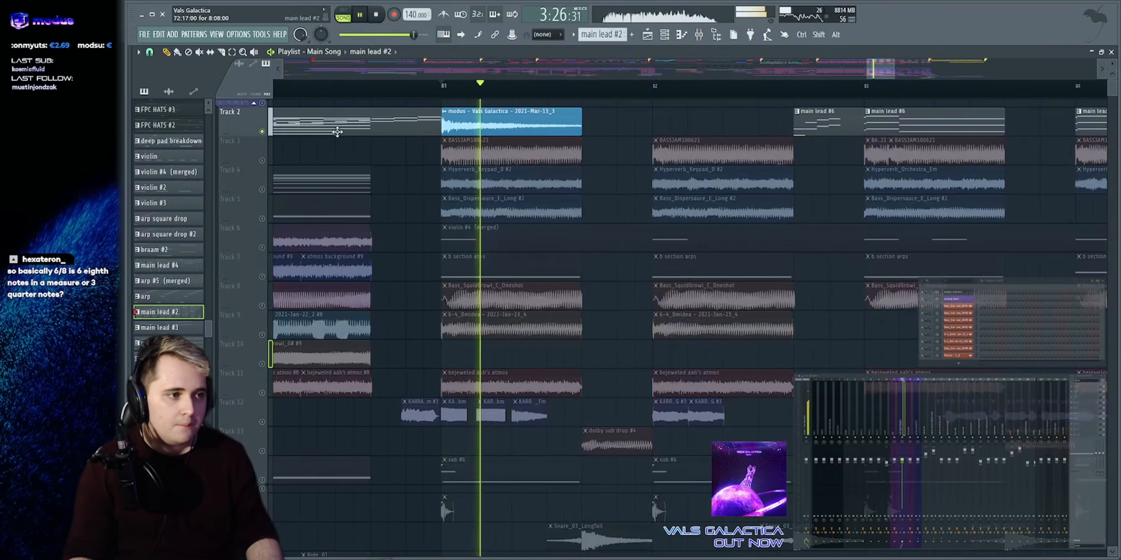
pyautogui.press('space')
pyautogui.keyDown('ctrl'); pyautogui.click(550, 124); pyautogui.keyUp('ctrl')
pyautogui.click(608, 122)
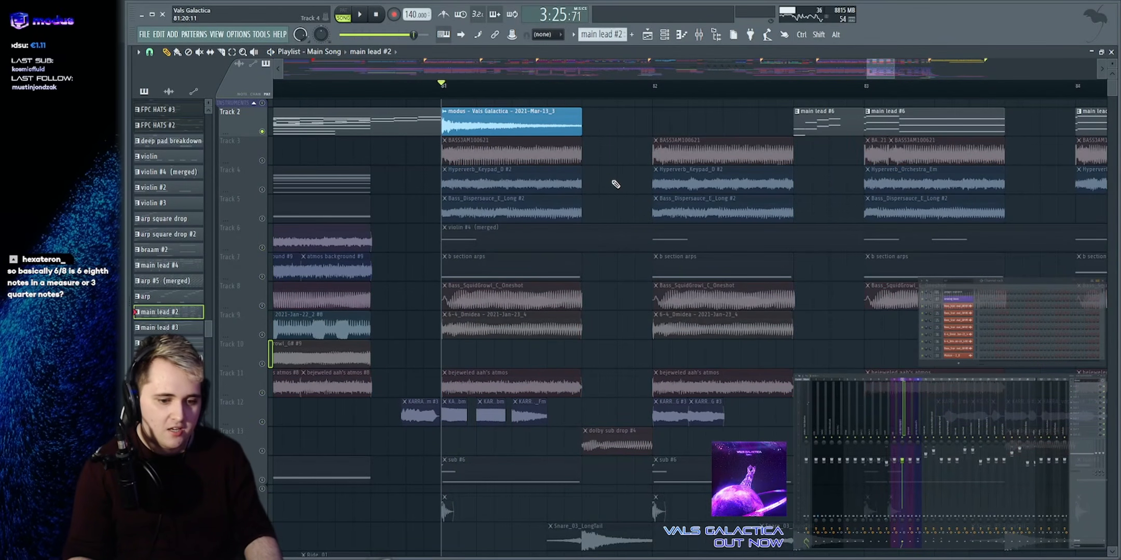
pyautogui.press('space')
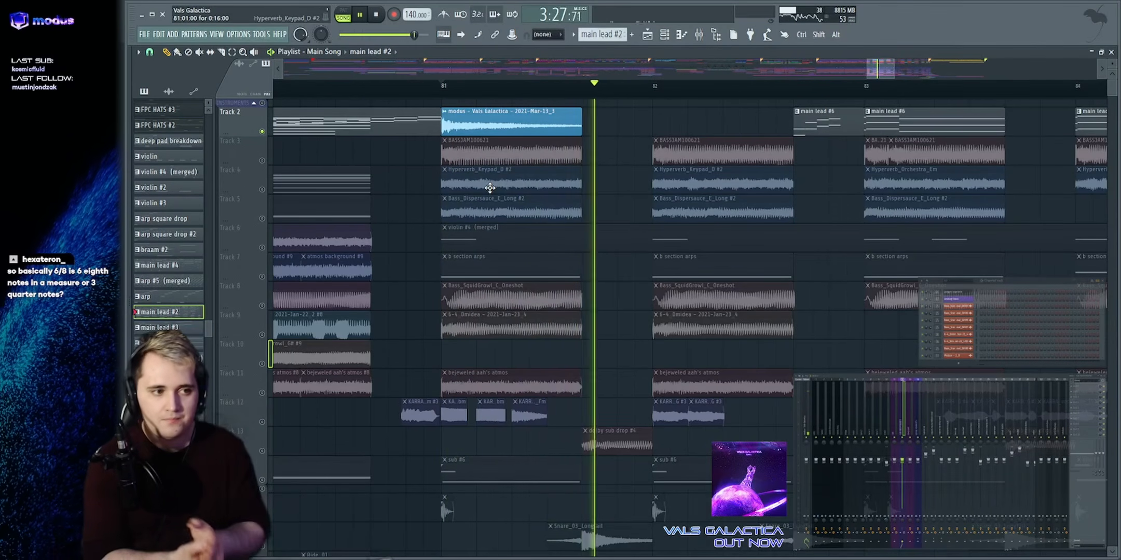
pyautogui.press('space')
pyautogui.press('space')
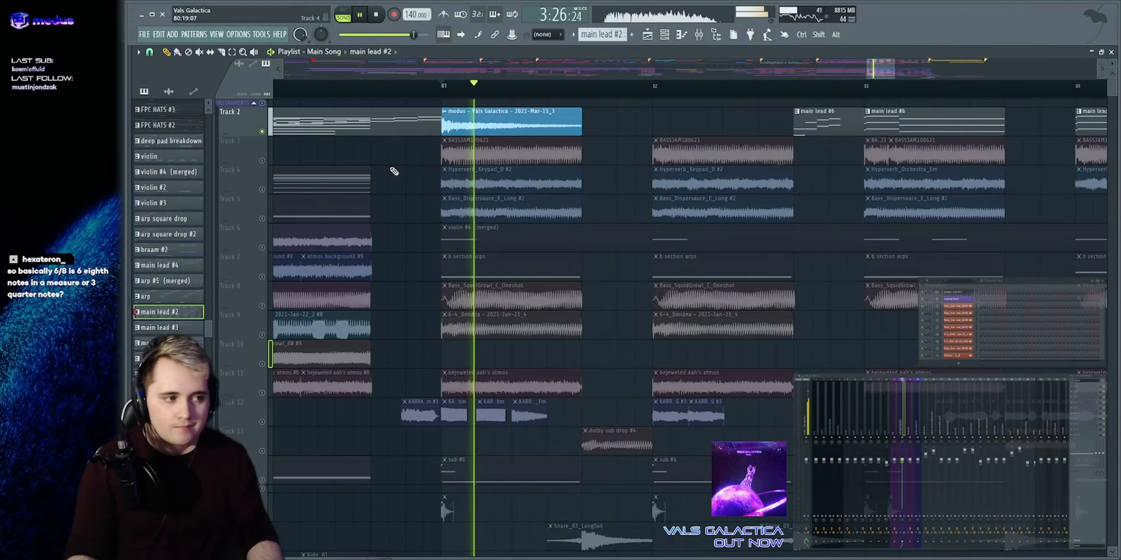
pyautogui.press('space')
# Solo Track 3 and play the BASSJAM100621 clip from bar 81
pyautogui.click(445, 156)
pyautogui.press('space')
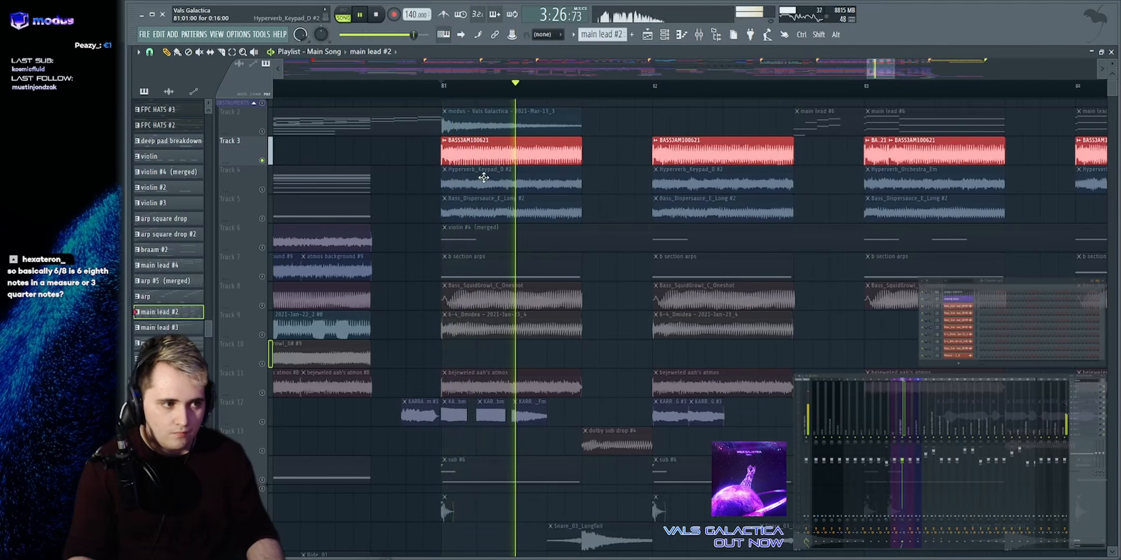
pyautogui.press('space')
# Solo Track 4 and play its Hyperverb clips from bar 81 while examining the filter cutoff automation clips
pyautogui.scroll(2, 425, 202)
pyautogui.scroll(-5, 409, 223)
pyautogui.scroll(-10, 409, 224)
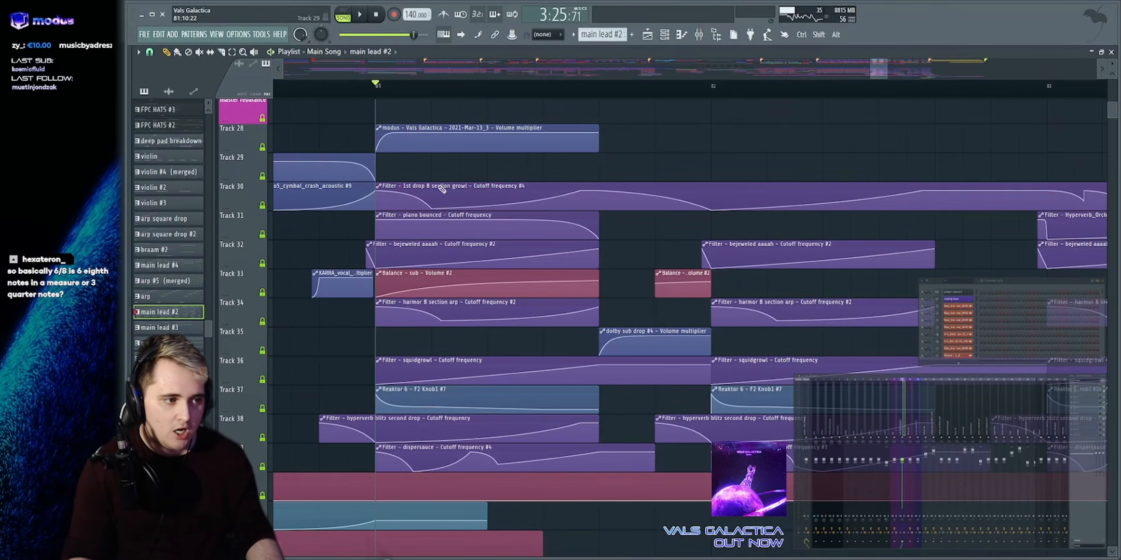
pyautogui.press('space')
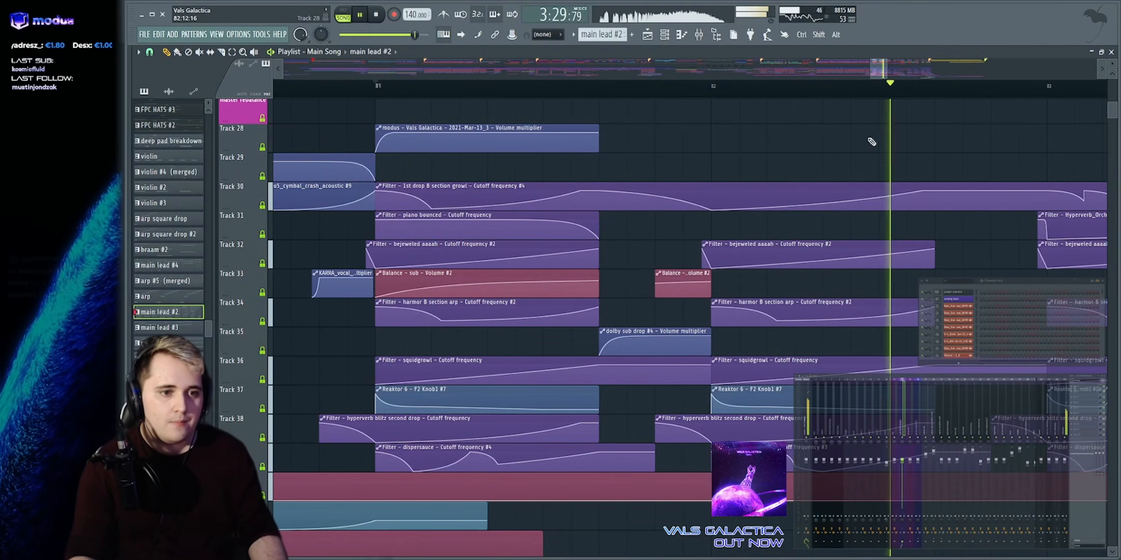
pyautogui.scroll(-2, 816, 171)
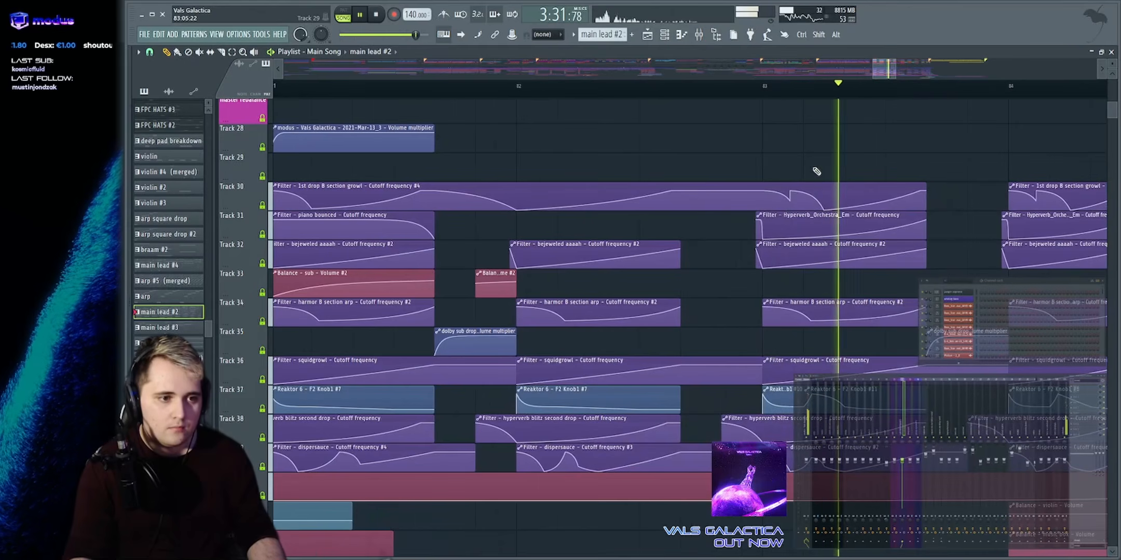
pyautogui.scroll(4, 674, 156)
pyautogui.press('space')
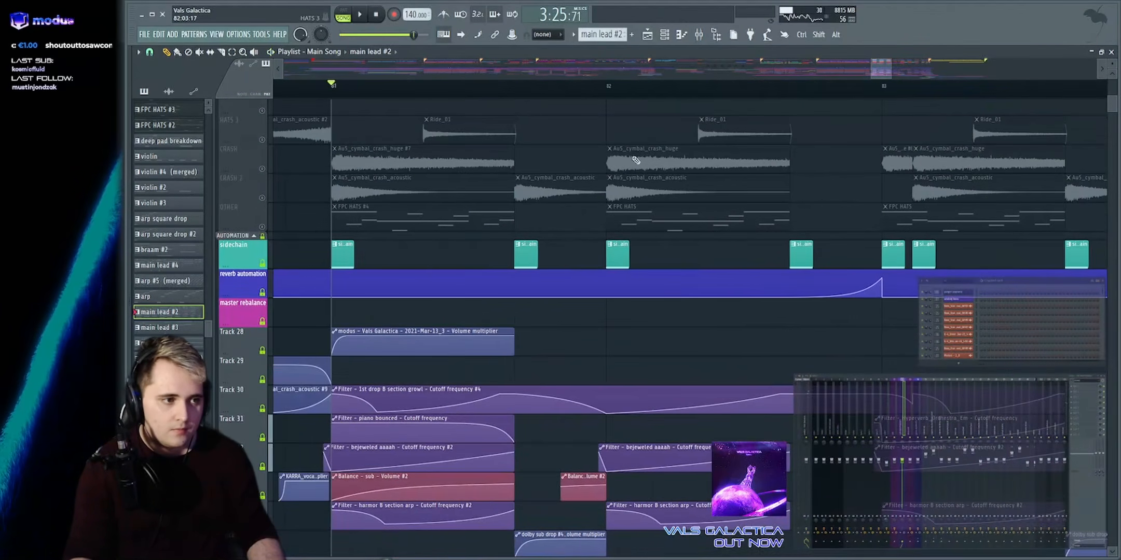
# Unmute Track 5 alongside Track 4 and play the Hyperverb and Bass_Dispersauce clips together from bar 81
pyautogui.scroll(5, 635, 161)
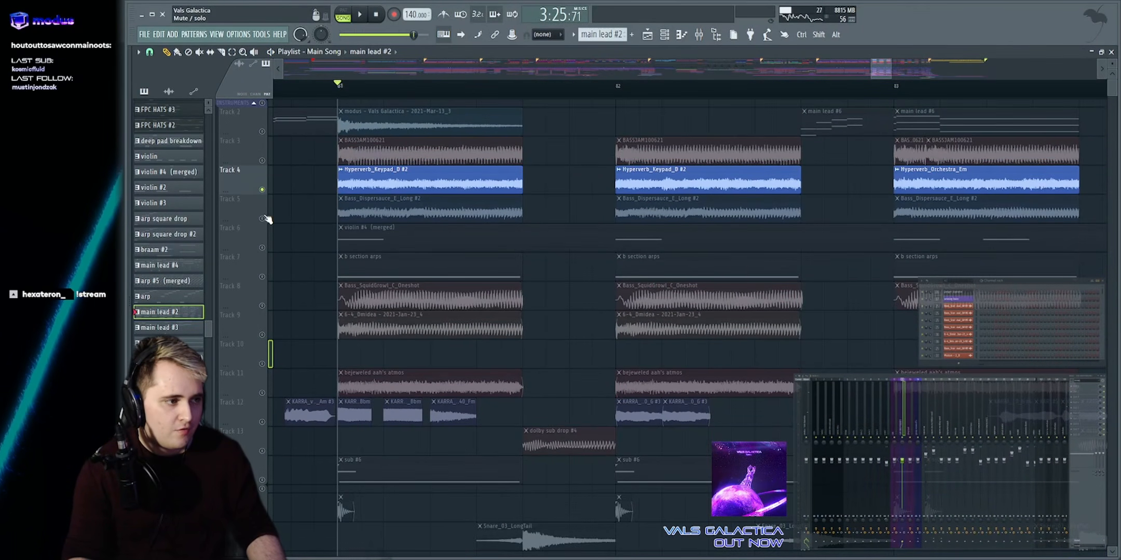
pyautogui.click(262, 218)
pyautogui.press('space')
pyautogui.press('space')
pyautogui.press('space')
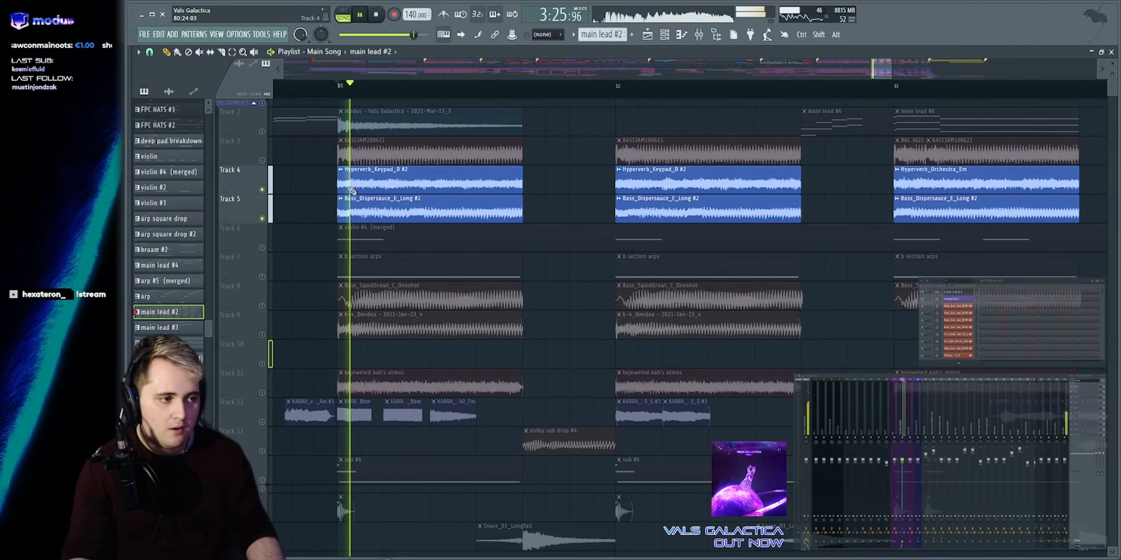
pyautogui.press('space')
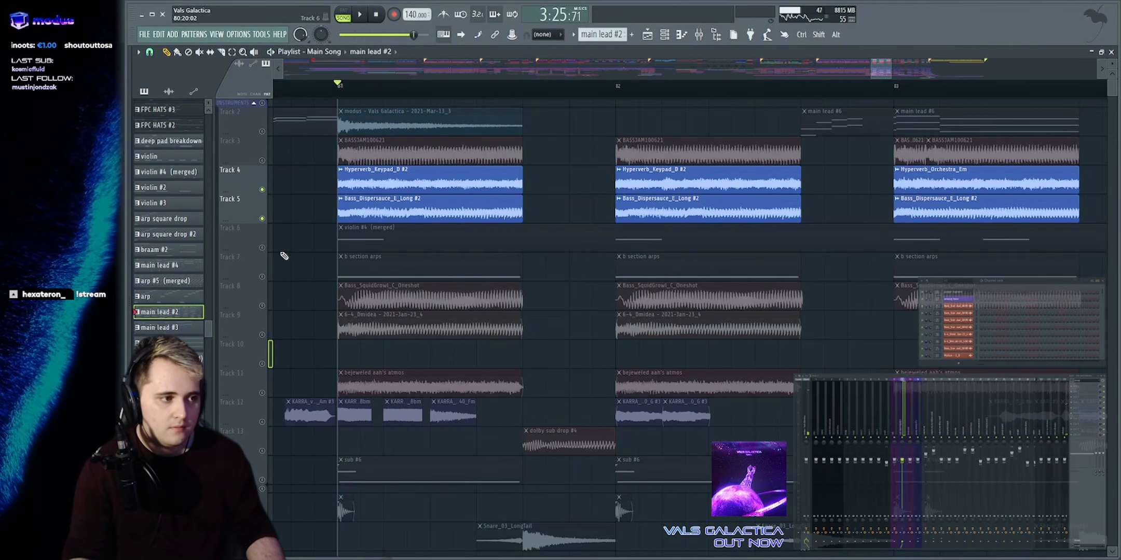
pyautogui.press('space')
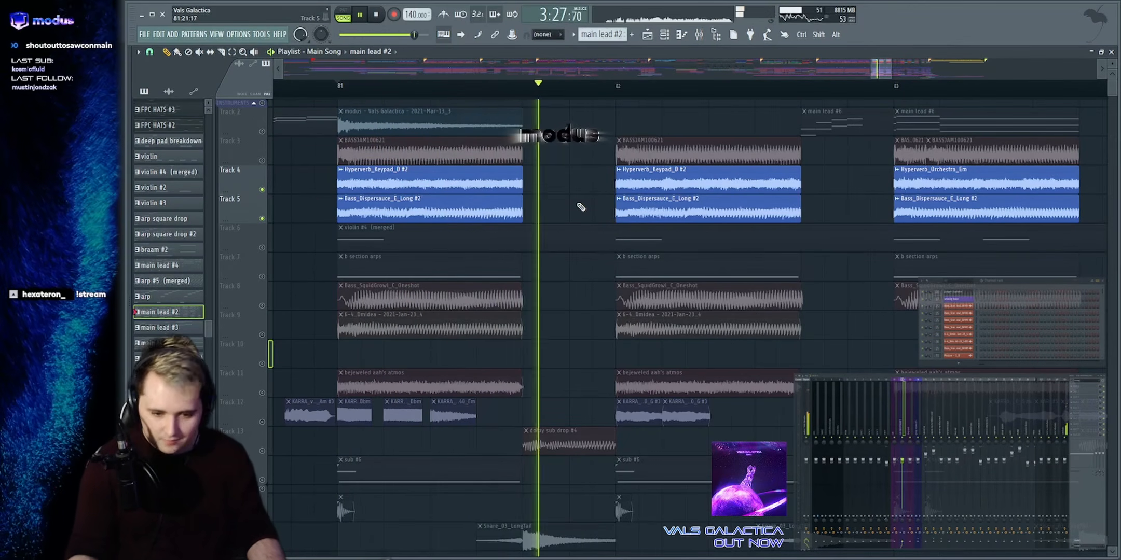
pyautogui.press('space')
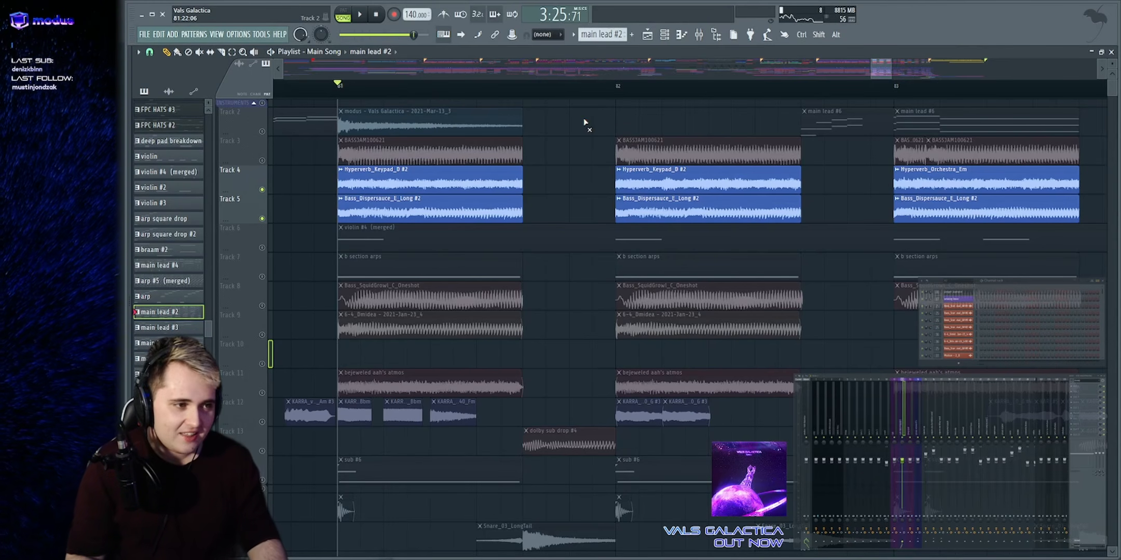
pyautogui.press('space')
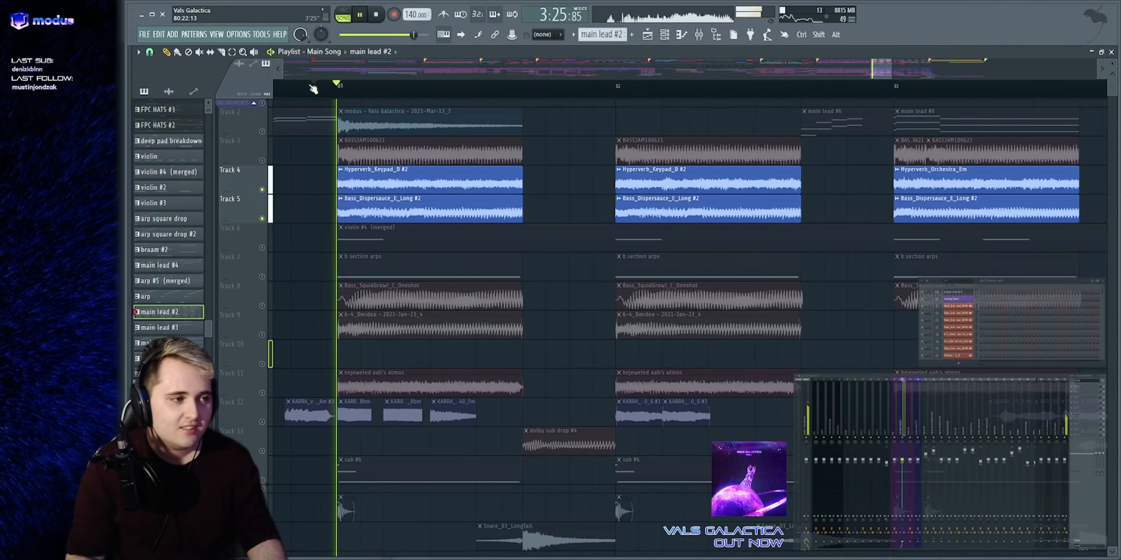
pyautogui.press('space')
# Solo Track 6 and play the violin #4 (merged) pattern from just before bar 81
pyautogui.rightClick(262, 248)
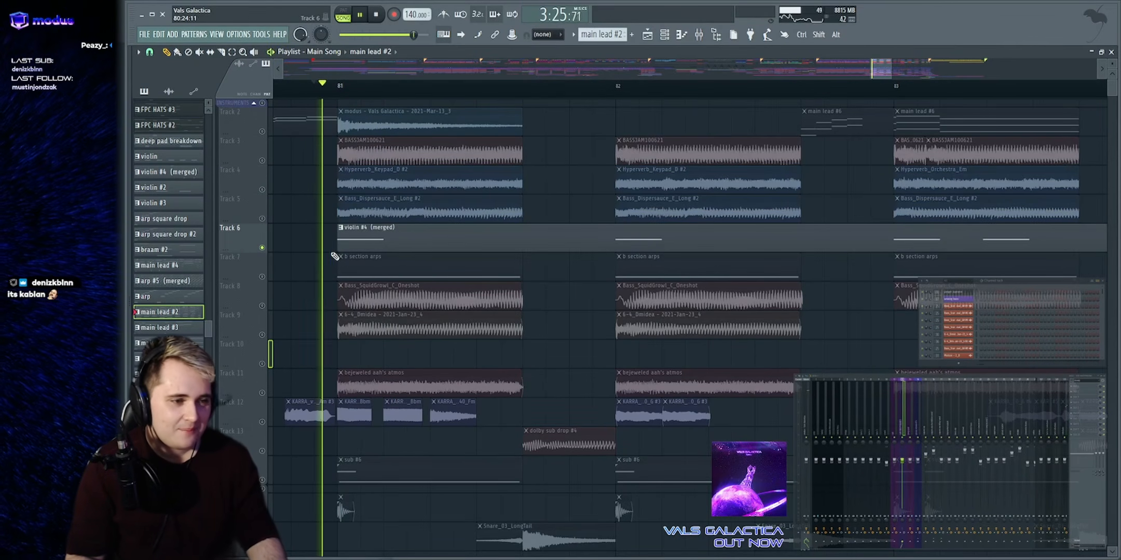
pyautogui.press('space')
pyautogui.press('space')
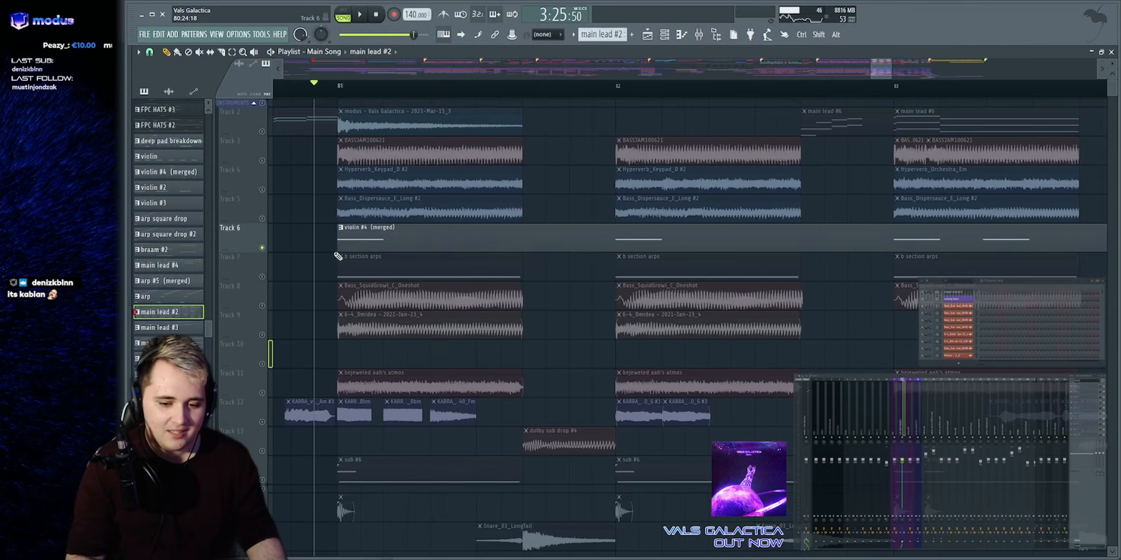
pyautogui.press('space')
pyautogui.press('space')
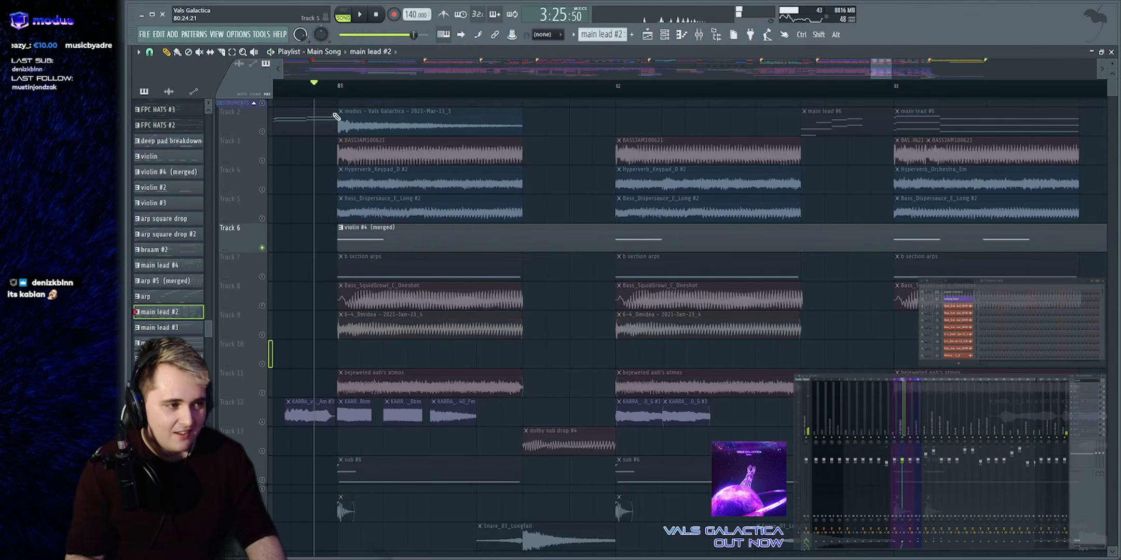
pyautogui.press('space')
pyautogui.press('space')
pyautogui.press('space')
# Solo Track 7 and play the b section arps pattern from just before bar 81
pyautogui.rightClick(262, 276)
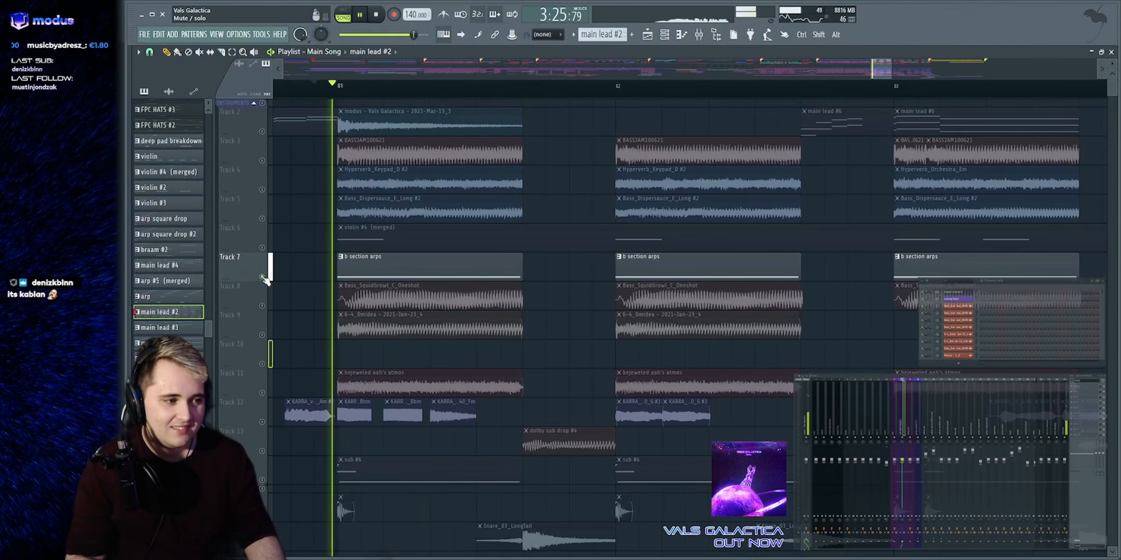
pyautogui.press('space')
pyautogui.moveTo(880, 68); pyautogui.dragTo(877, 73)
pyautogui.press('space')
pyautogui.press('space')
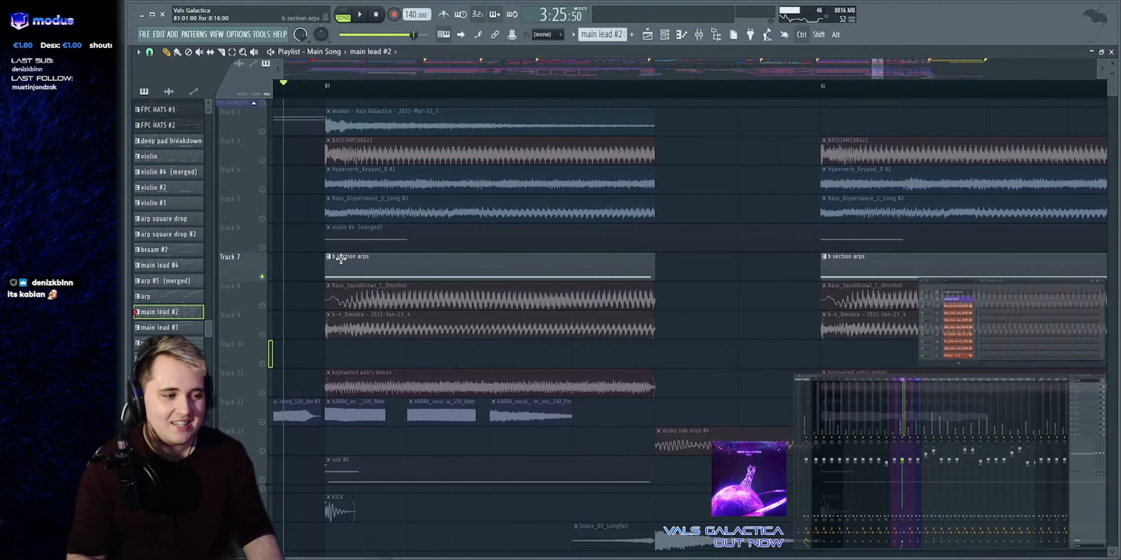
pyautogui.moveTo(310, 259); pyautogui.dragTo(484, 276)
pyautogui.keyDown('ctrl'); pyautogui.click(708, 279); pyautogui.keyUp('ctrl')
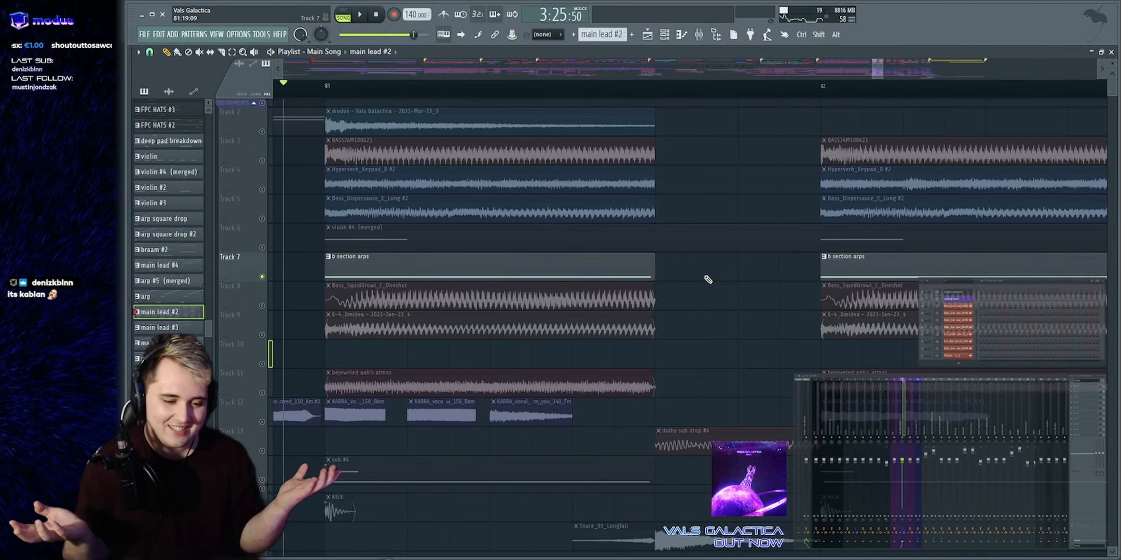
pyautogui.press('space')
pyautogui.press('space')
pyautogui.scroll(-4, 704, 65)
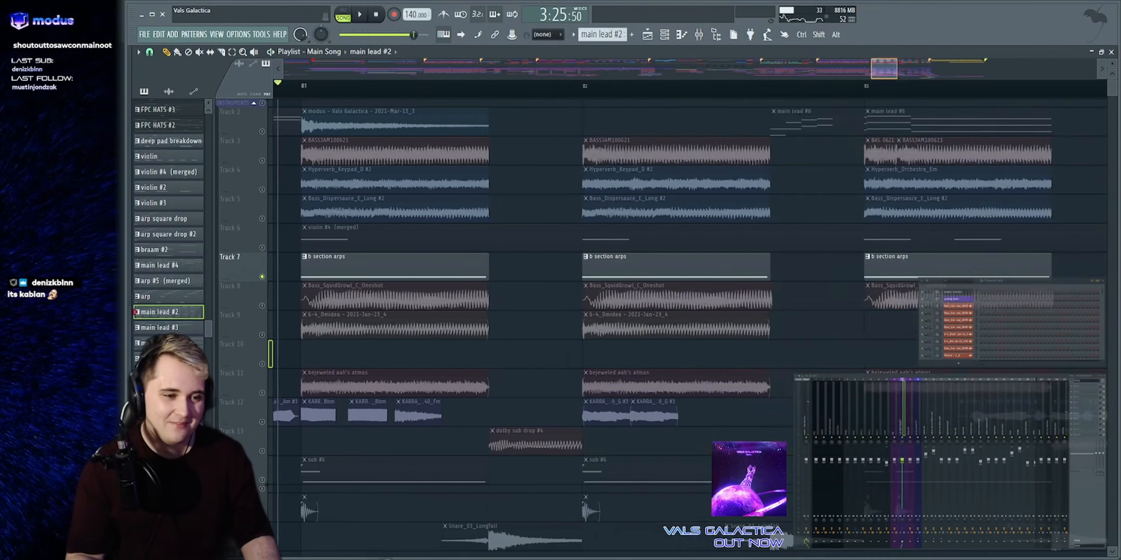
# Solo Track 8 and play the Bass_SquidGrowl_C_Oneshot clip from just before bar 81
pyautogui.click(263, 308)
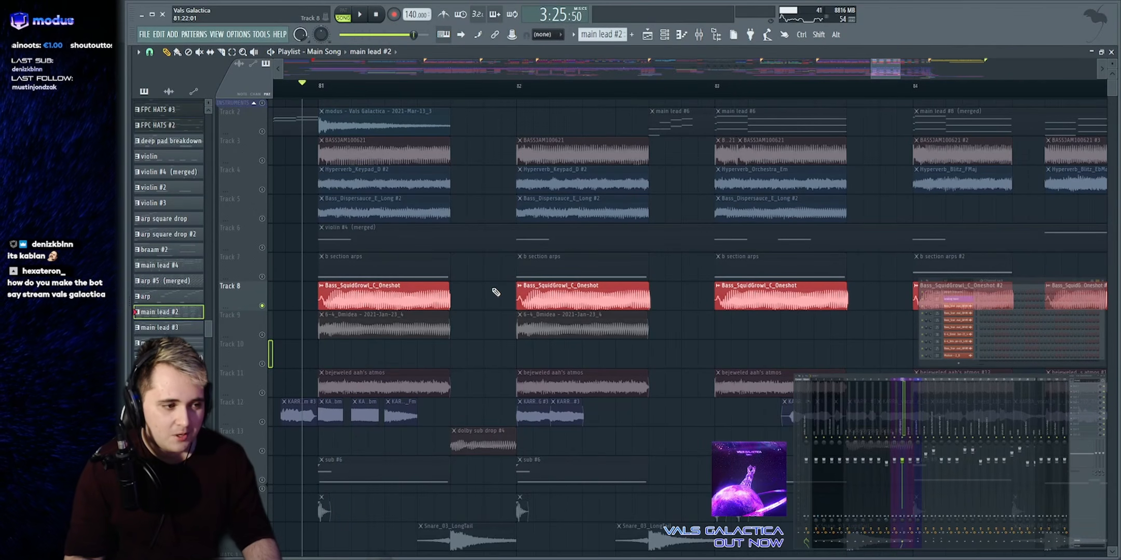
pyautogui.press('space')
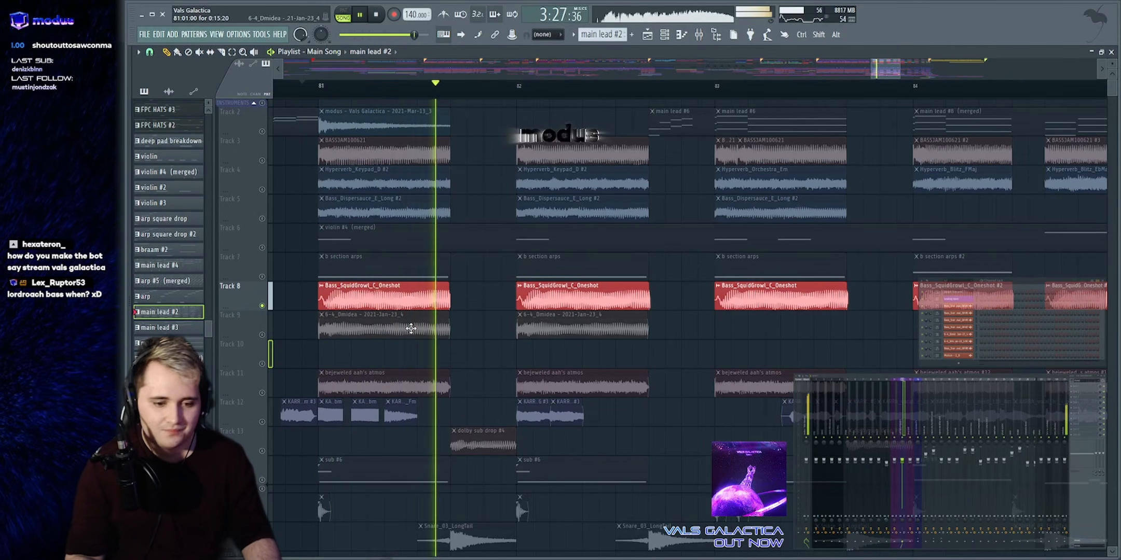
pyautogui.press('space')
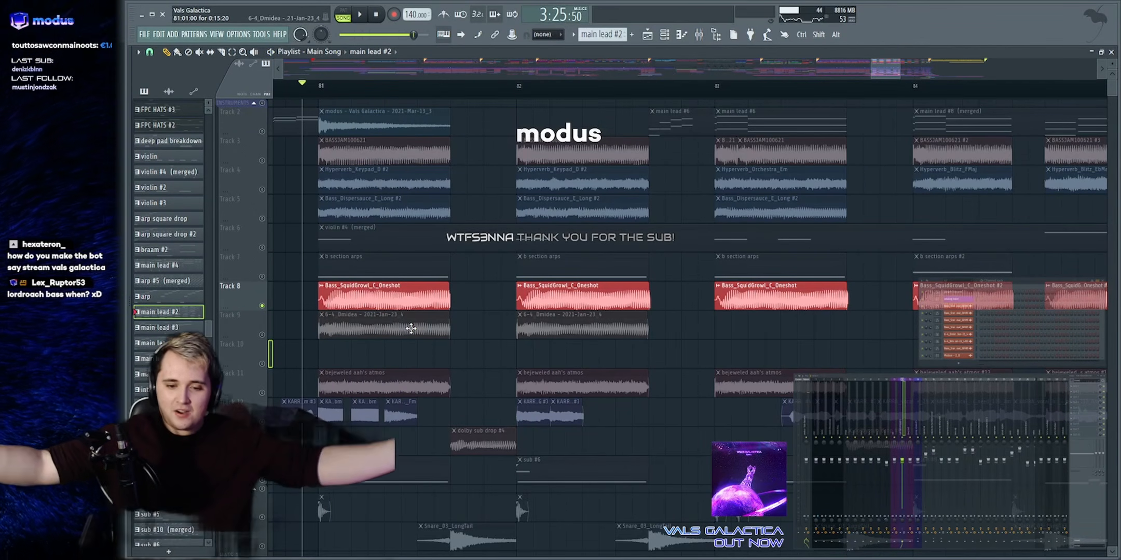
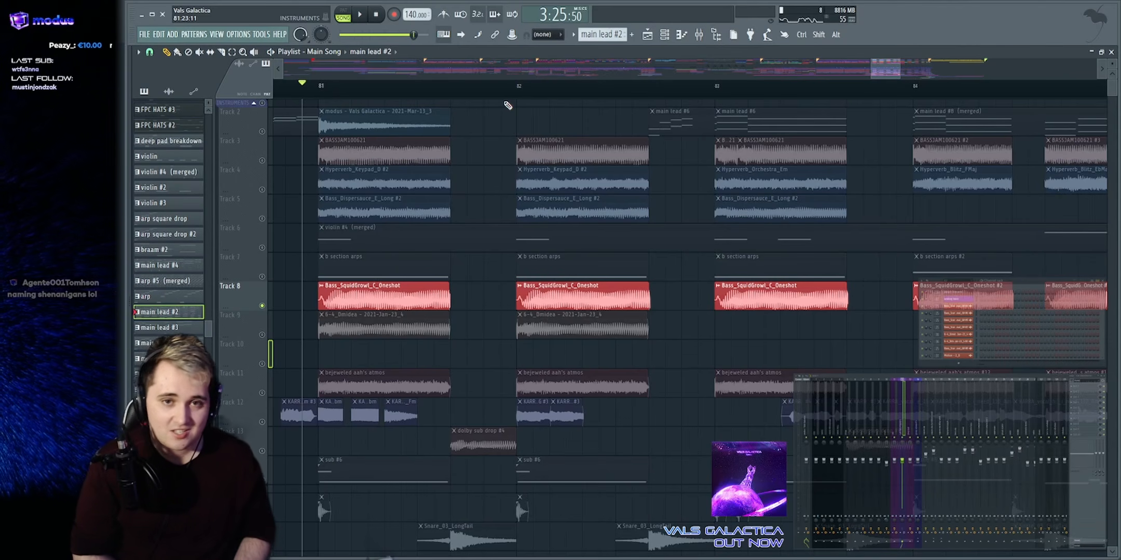
pyautogui.press('space')
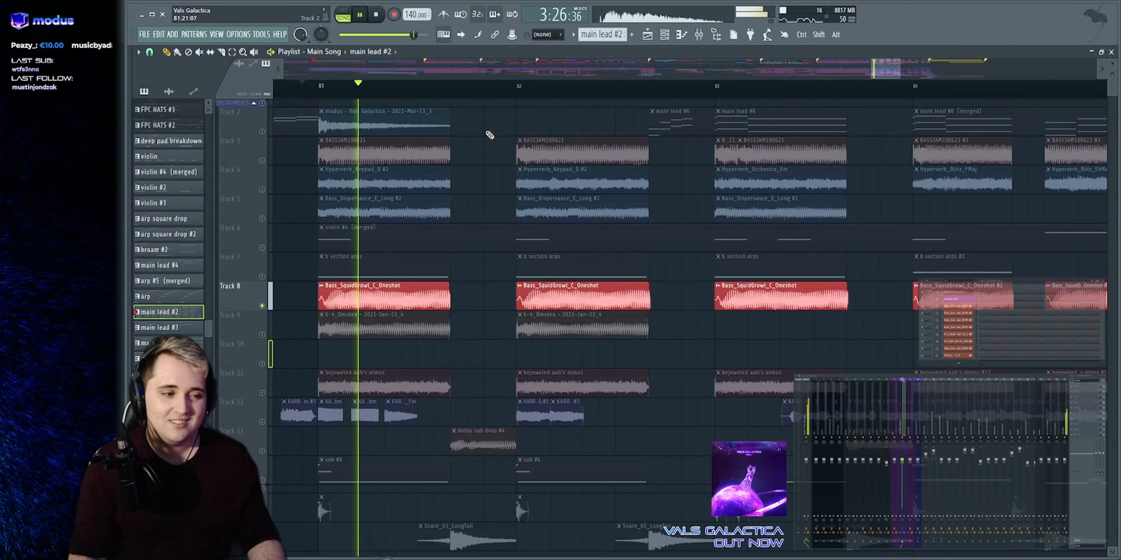
pyautogui.press('space')
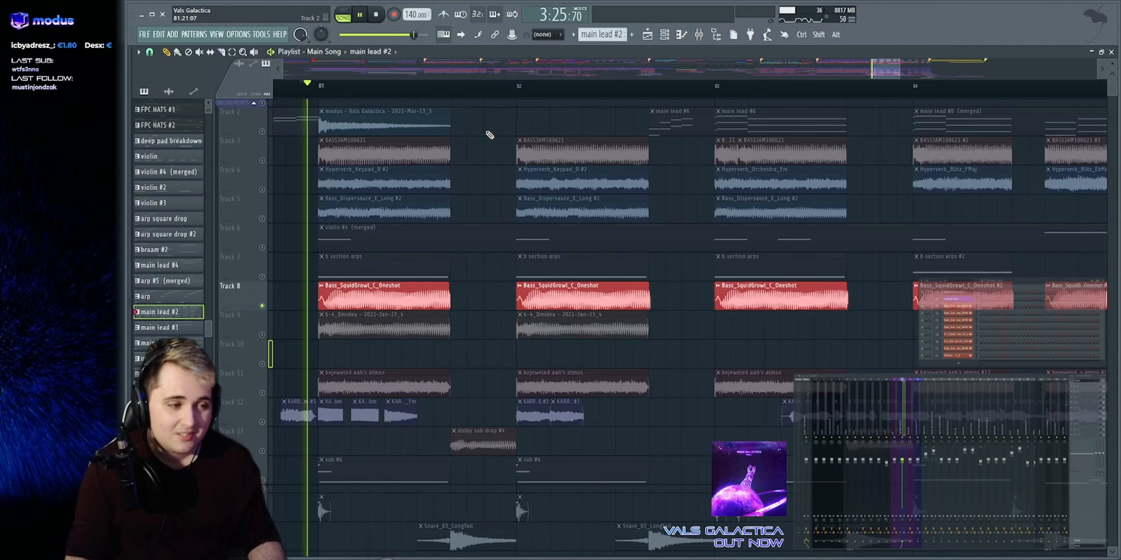
pyautogui.press('space')
# Inspect the Bass_SquidGrowl_C_Oneshot channel settings and its Distructor effect, and close the plugin windows
pyautogui.click(385, 298)
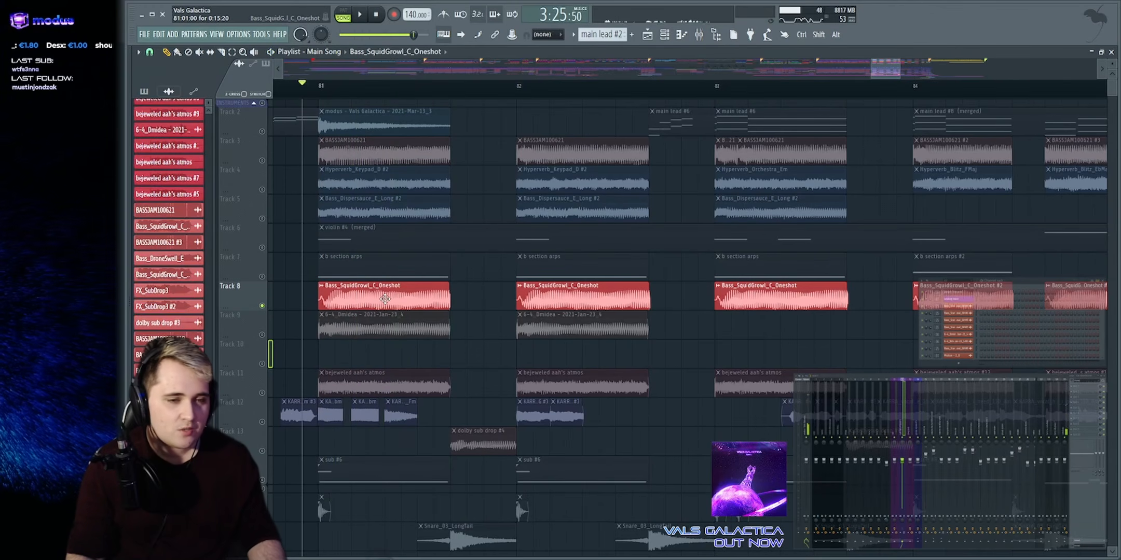
pyautogui.doubleClick(385, 299)
pyautogui.click(1079, 391)
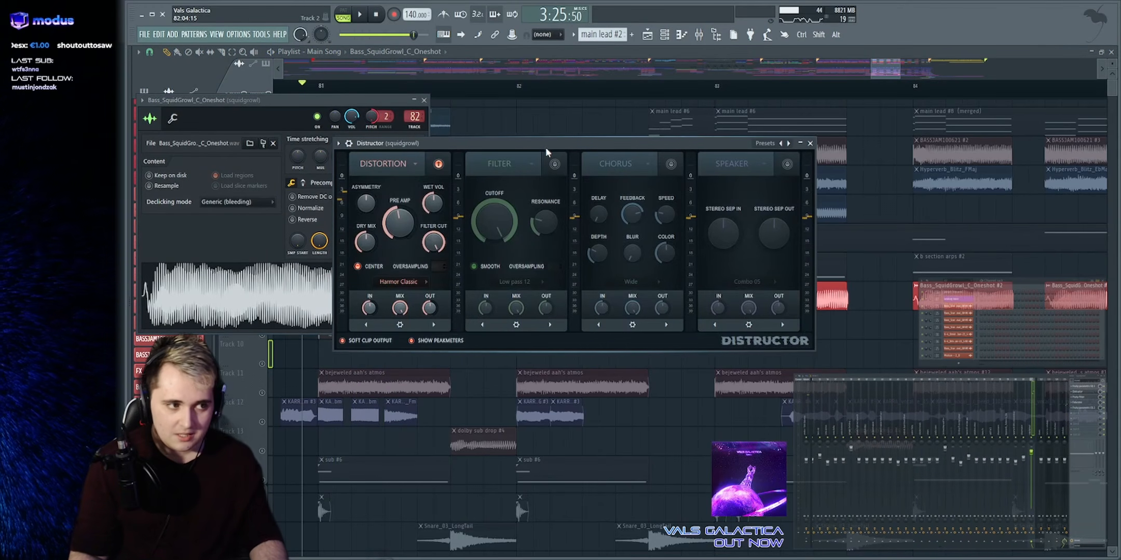
pyautogui.moveTo(545, 147); pyautogui.dragTo(725, 141)
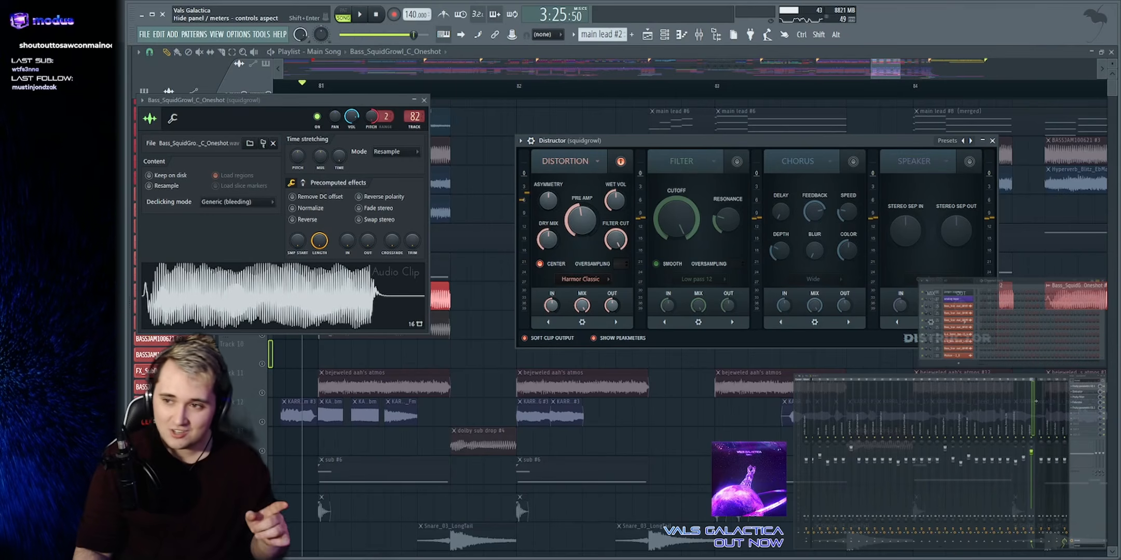
pyautogui.click(1088, 403)
pyautogui.press('F12')
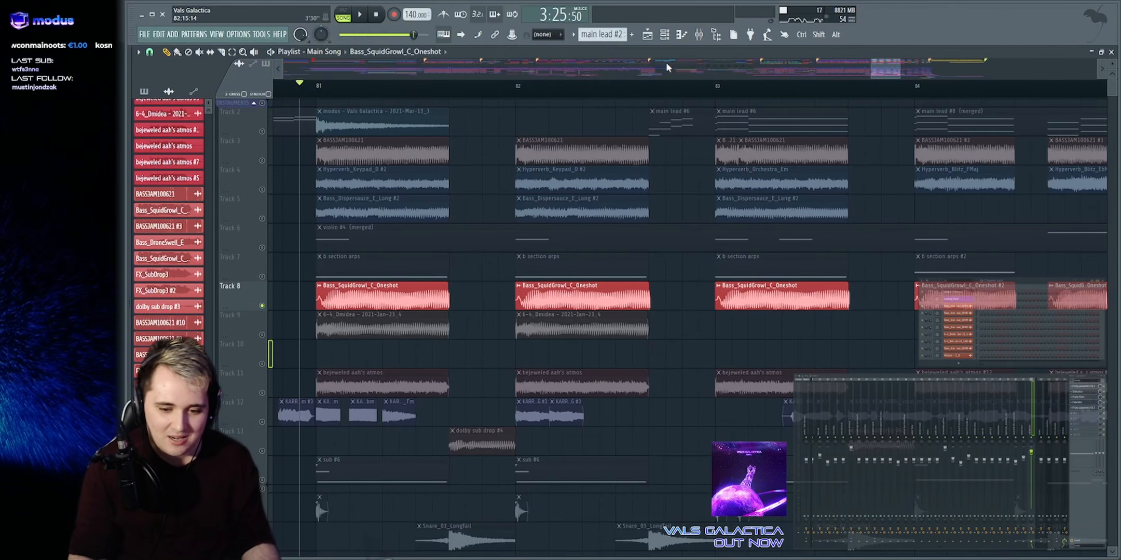
# Play the soloed Track 8 clips from bar 81 through bar 83 and briefly highlight the stretch leading to bar 85
pyautogui.press('space')
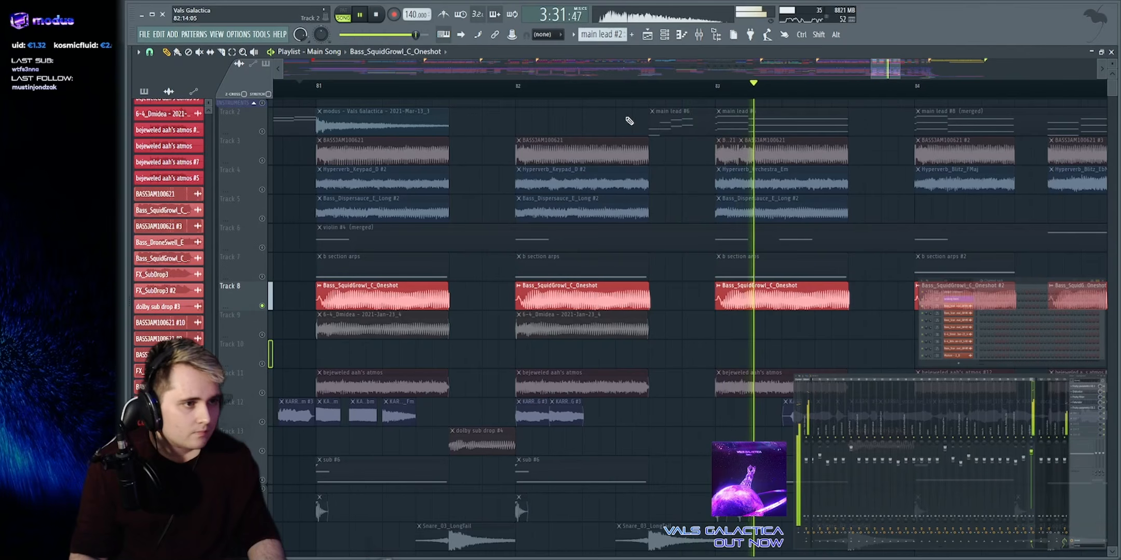
pyautogui.scroll(-2, 916, 87)
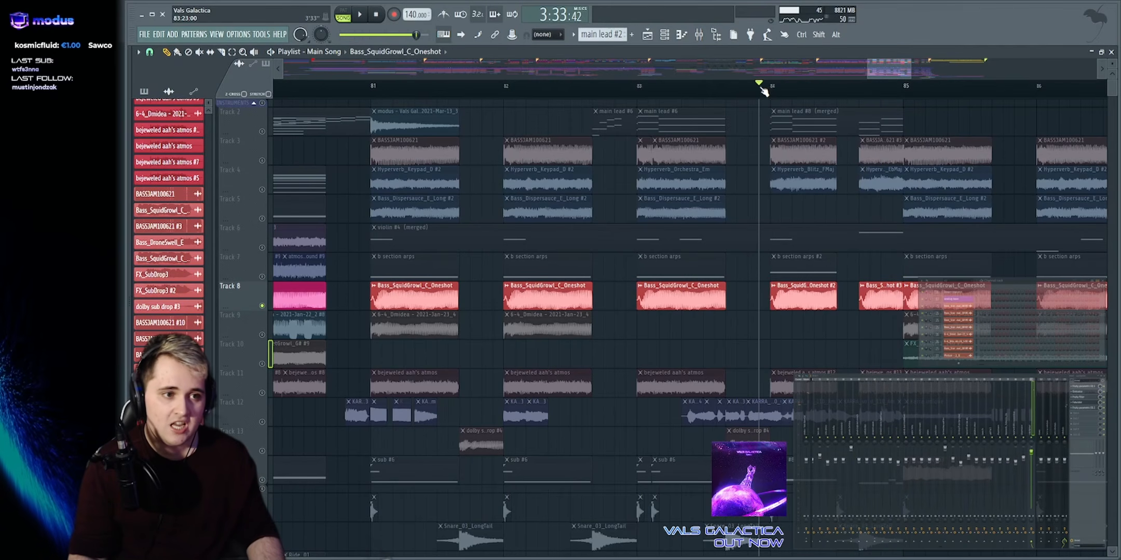
pyautogui.moveTo(761, 91); pyautogui.dragTo(914, 91)
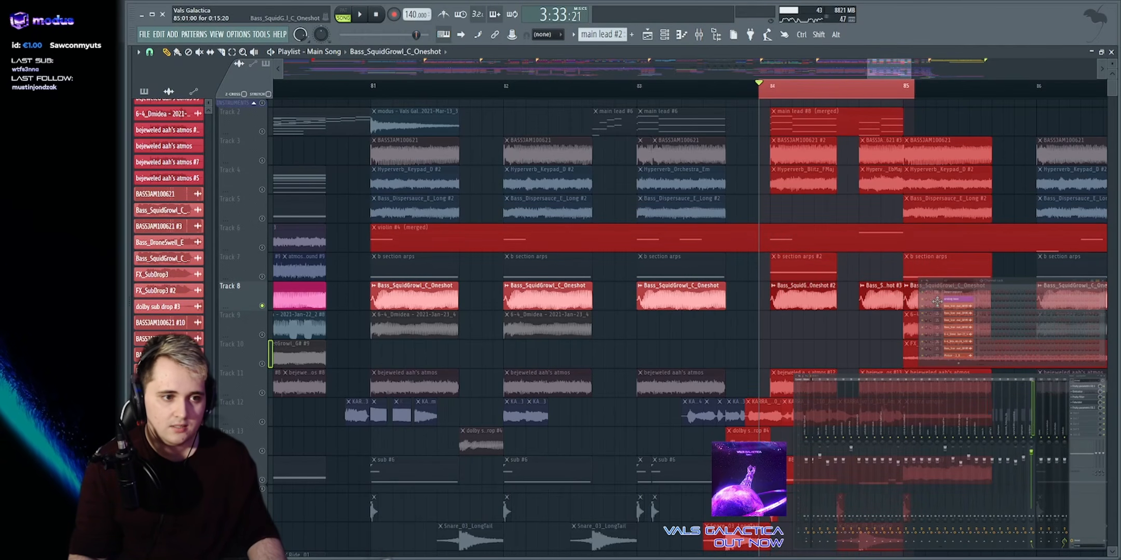
pyautogui.hotkey('ctrl', 'd')
pyautogui.moveTo(766, 97); pyautogui.dragTo(916, 92)
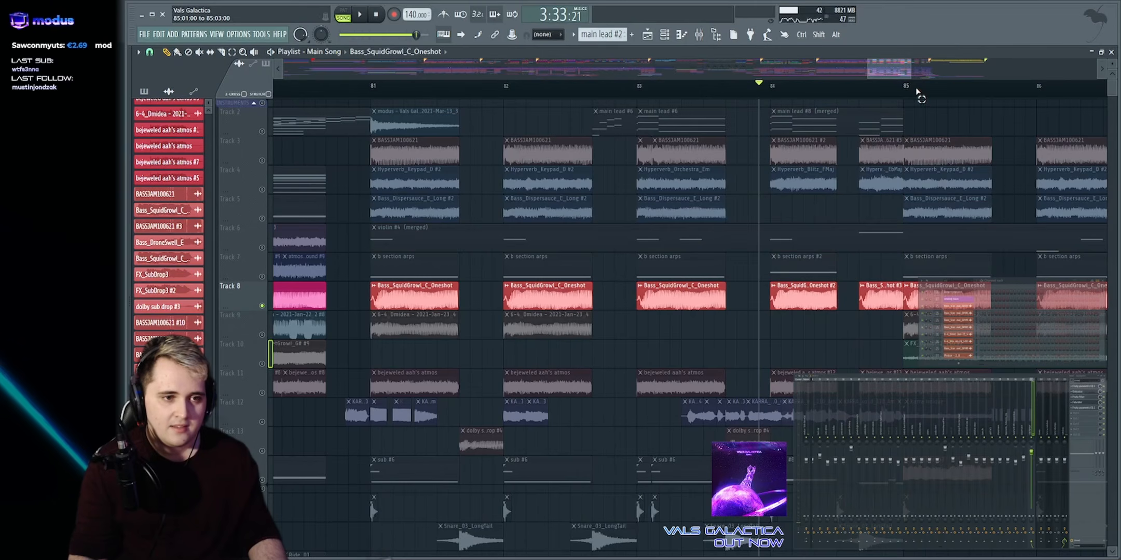
# Solo Track 9 and play the 6-4_Dmidea - 2021-Jan-23_4 clip from just before bar 81
pyautogui.rightClick(262, 335)
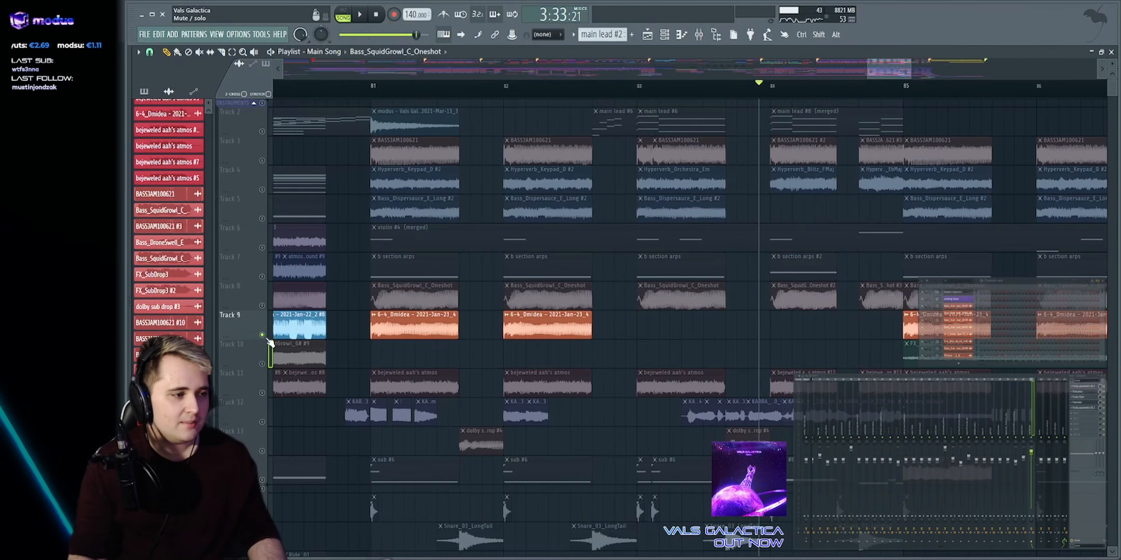
pyautogui.scroll(2, 406, 78)
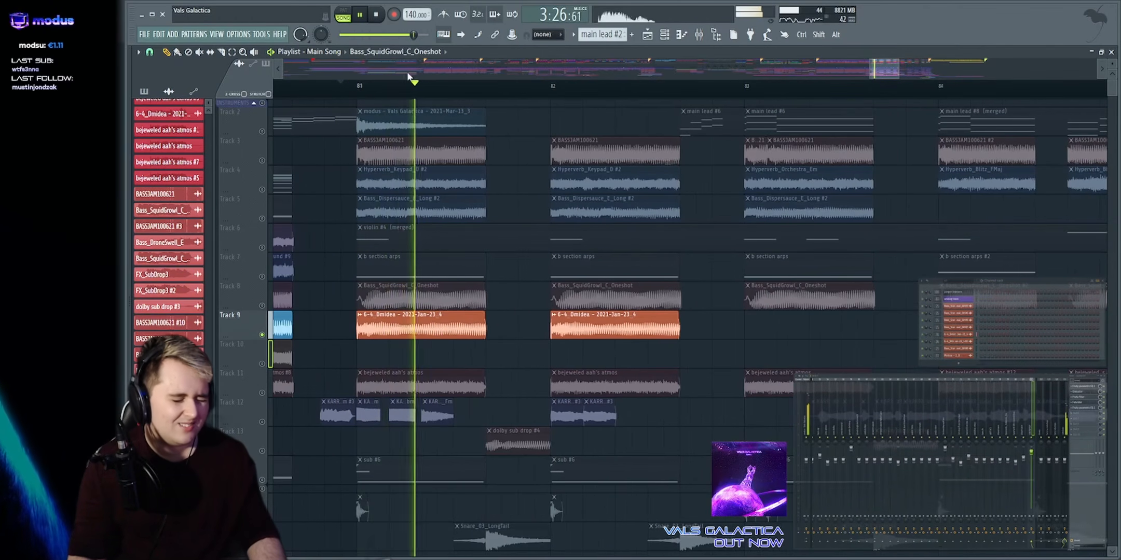
pyautogui.press('space')
pyautogui.moveTo(339, 312); pyautogui.dragTo(421, 339)
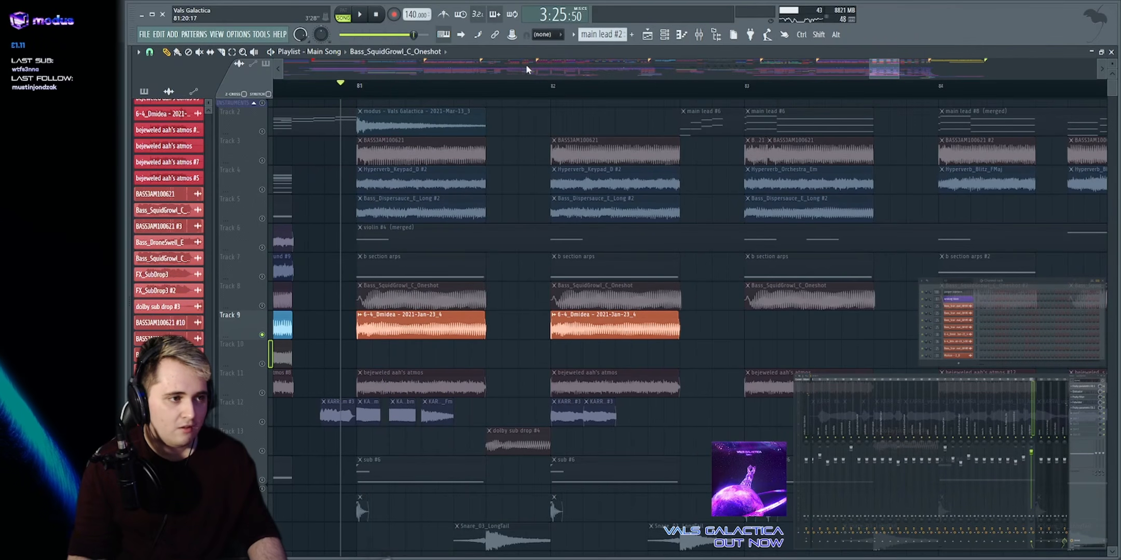
# Go to the 1st Drop marker, solo Track 5 and play its short clip there for comparison
pyautogui.click(527, 69)
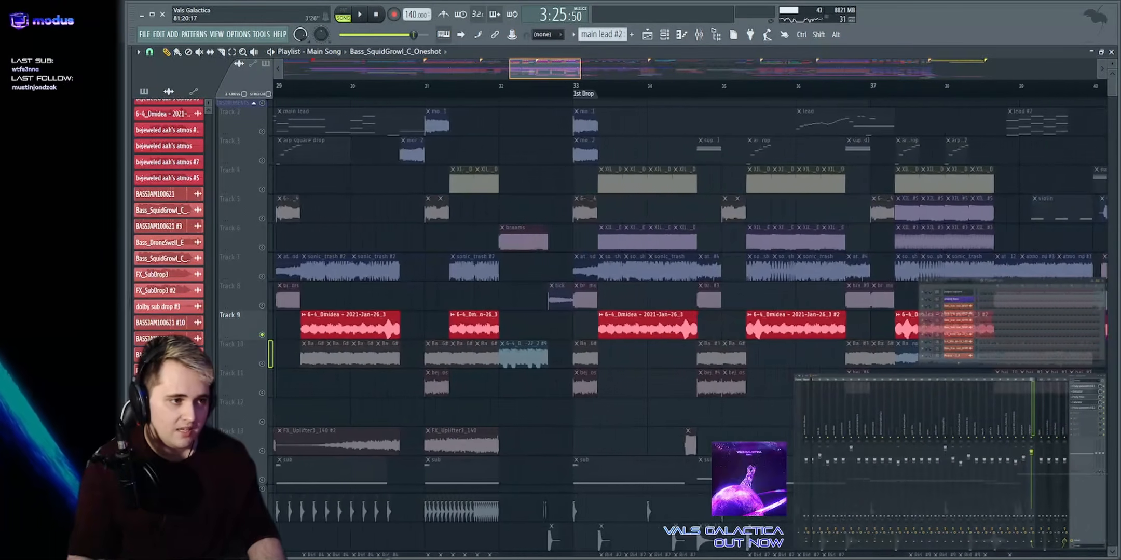
pyautogui.rightClick(262, 219)
pyautogui.press('space')
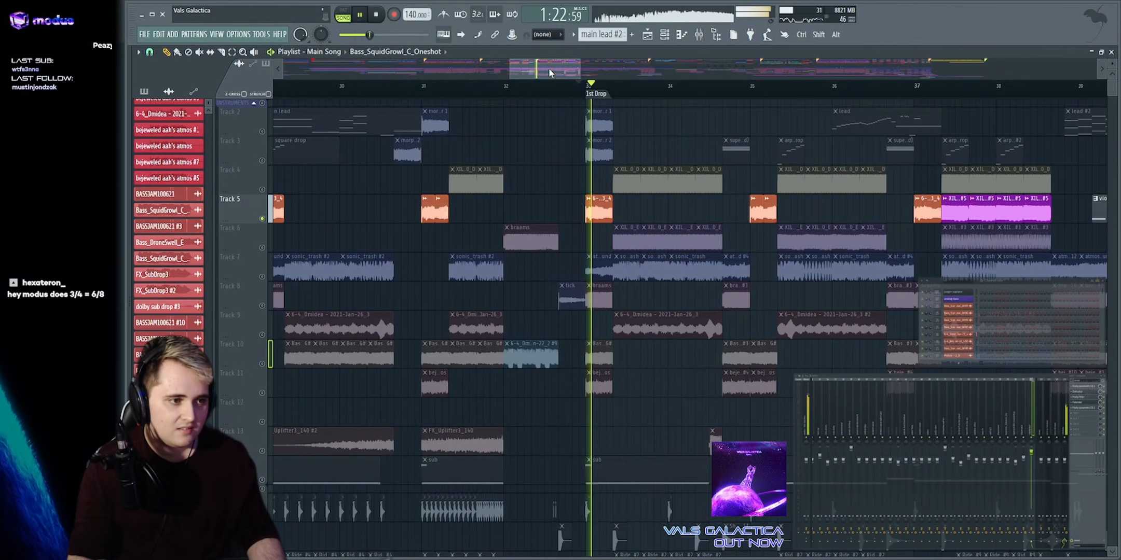
pyautogui.press('space')
# Return to the bar 81 section, solo Track 9 again and play its 6-4_Dmidea clips
pyautogui.moveTo(580, 68); pyautogui.dragTo(1096, 68)
pyautogui.moveTo(752, 69); pyautogui.dragTo(882, 69)
pyautogui.rightClick(262, 335)
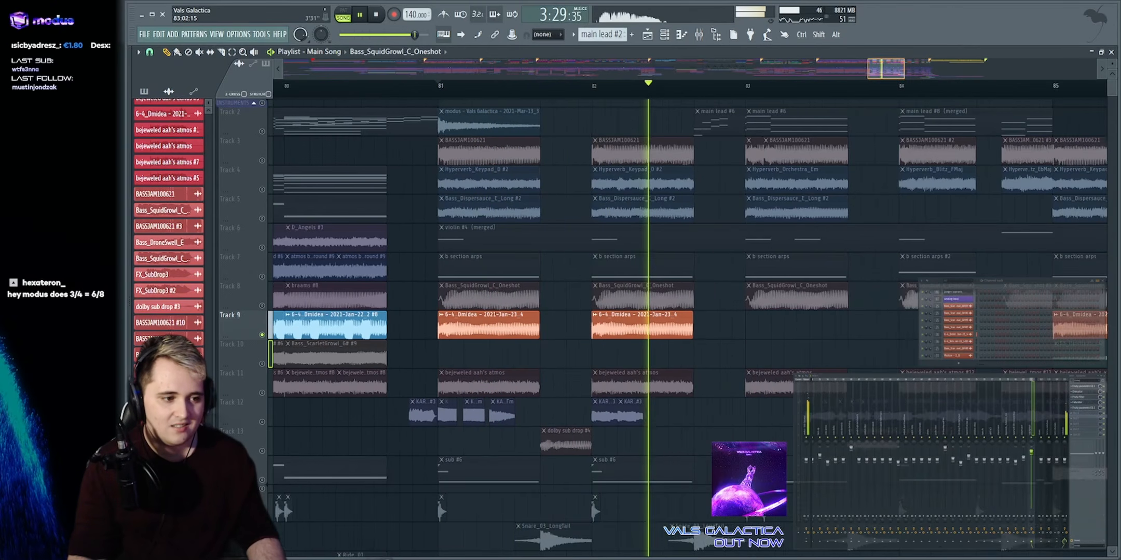
# Solo Track 11 and play the bejeweled aah's atmos clip from bar 81, and solo the KARRA vocal clips on Track 12
pyautogui.rightClick(262, 393)
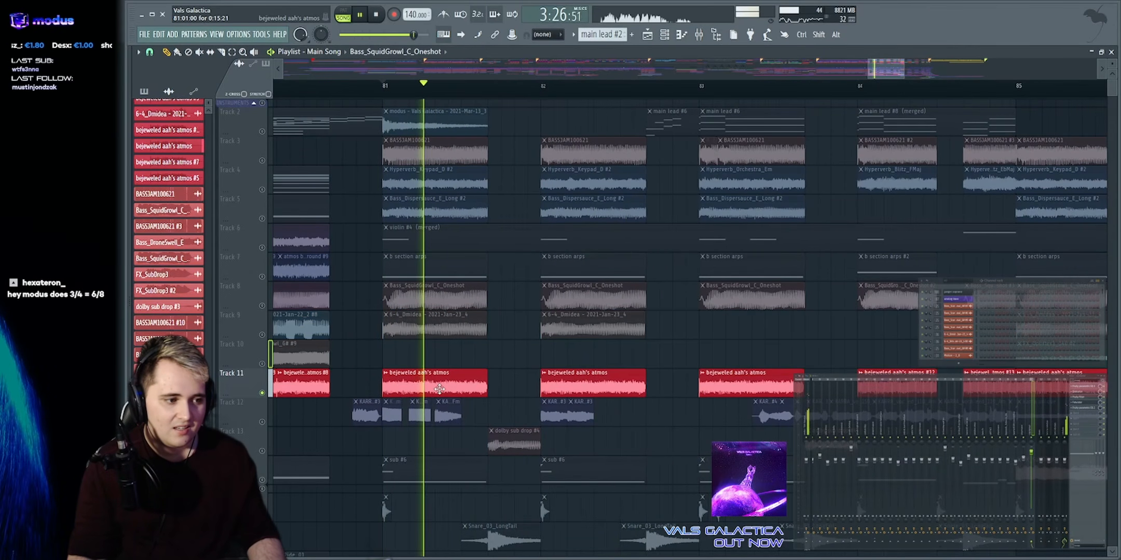
pyautogui.press('space')
pyautogui.rightClick(262, 422)
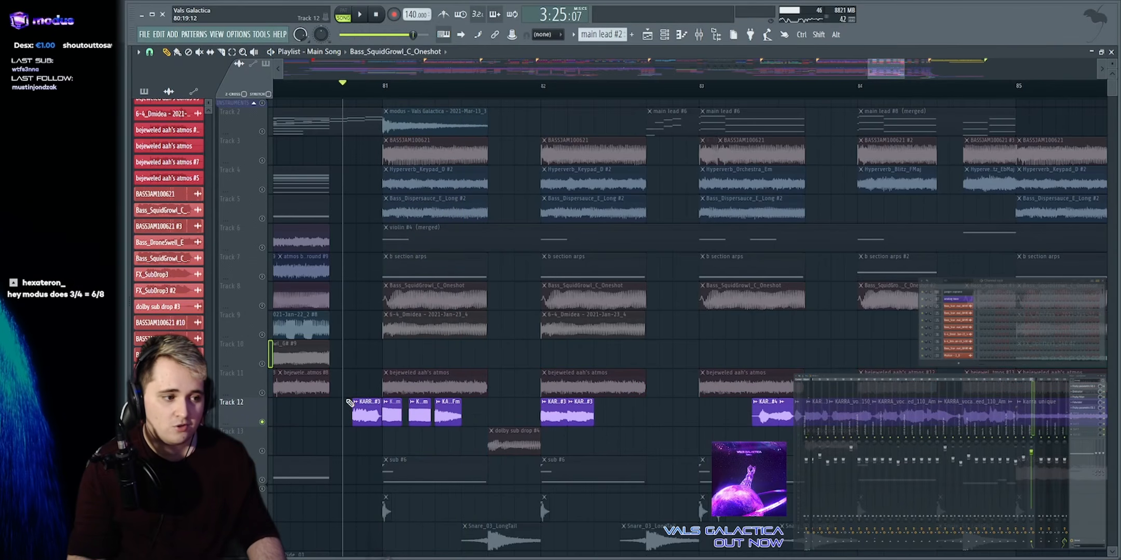
pyautogui.scroll(-2, 290, 384)
# End the solo, mute only the vocals on Track 12, and play the section through bar 81 without them
pyautogui.rightClick(262, 363)
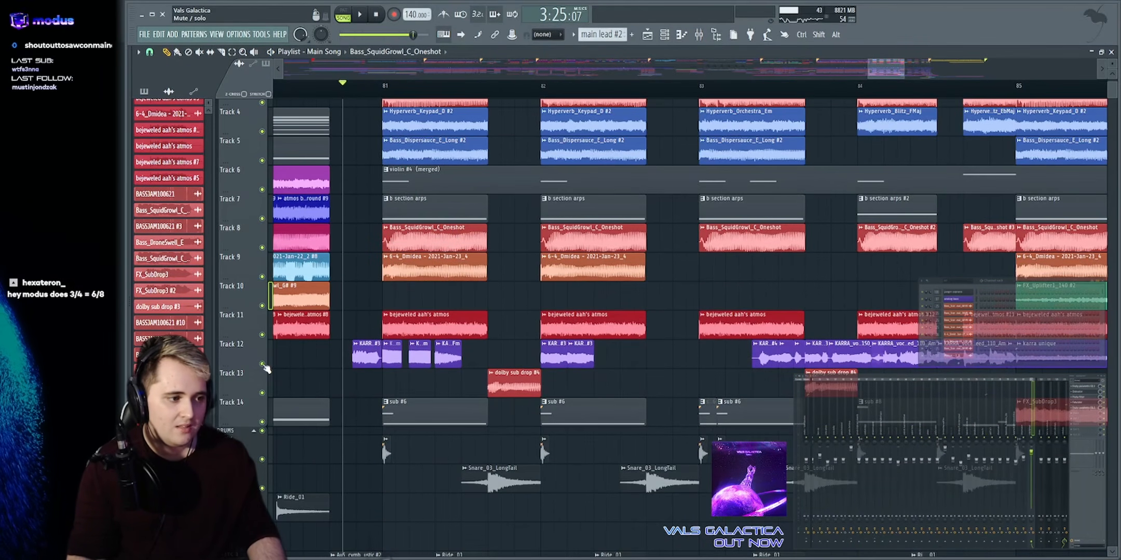
pyautogui.click(263, 364)
pyautogui.press('space')
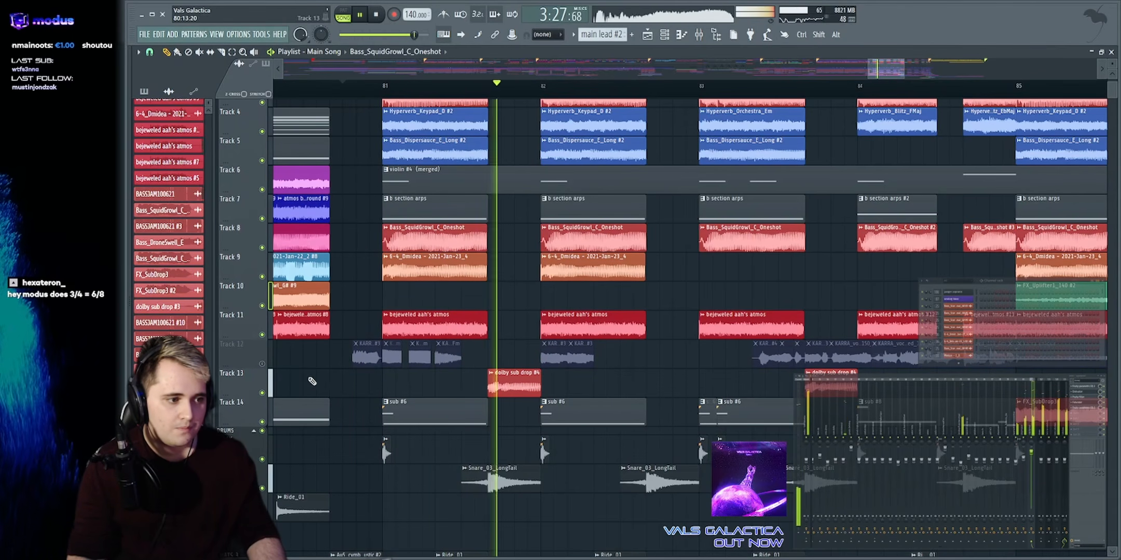
# Unmute Track 12 and play the full arrangement with the vocals from just before bar 81
pyautogui.click(263, 364)
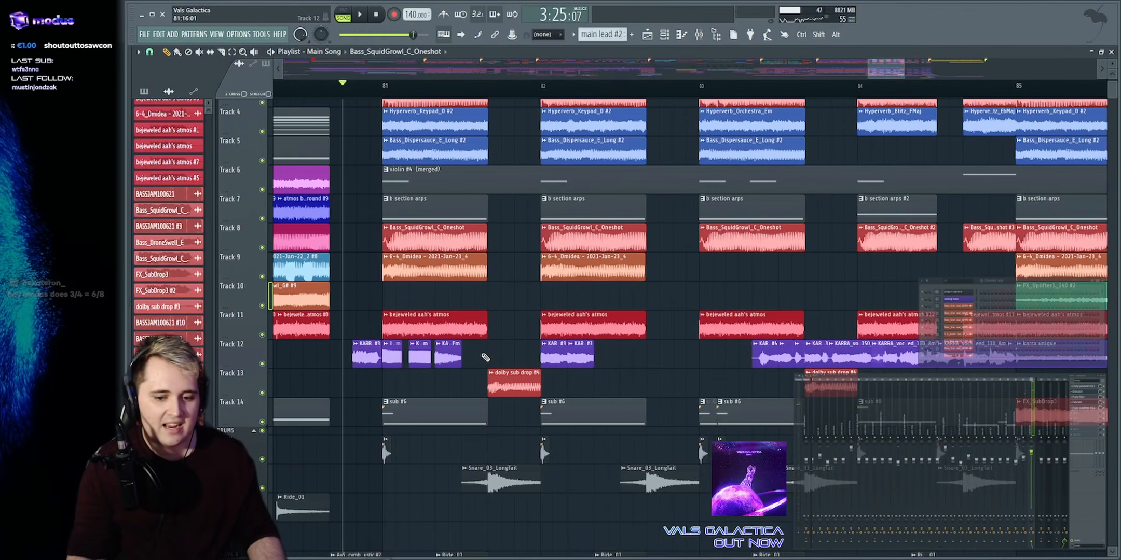
pyautogui.press('space')
pyautogui.press('space')
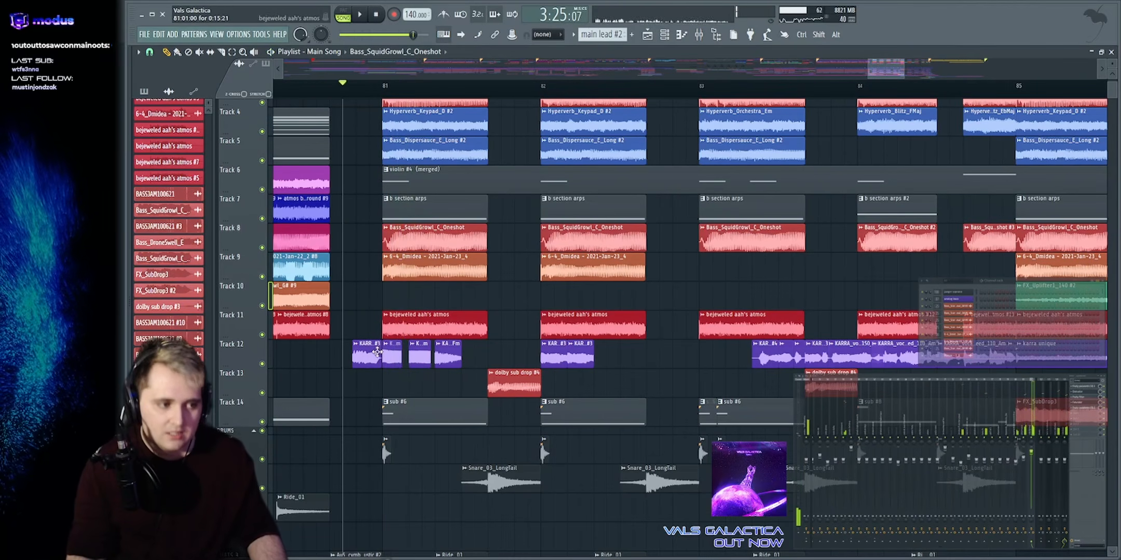
pyautogui.press('space')
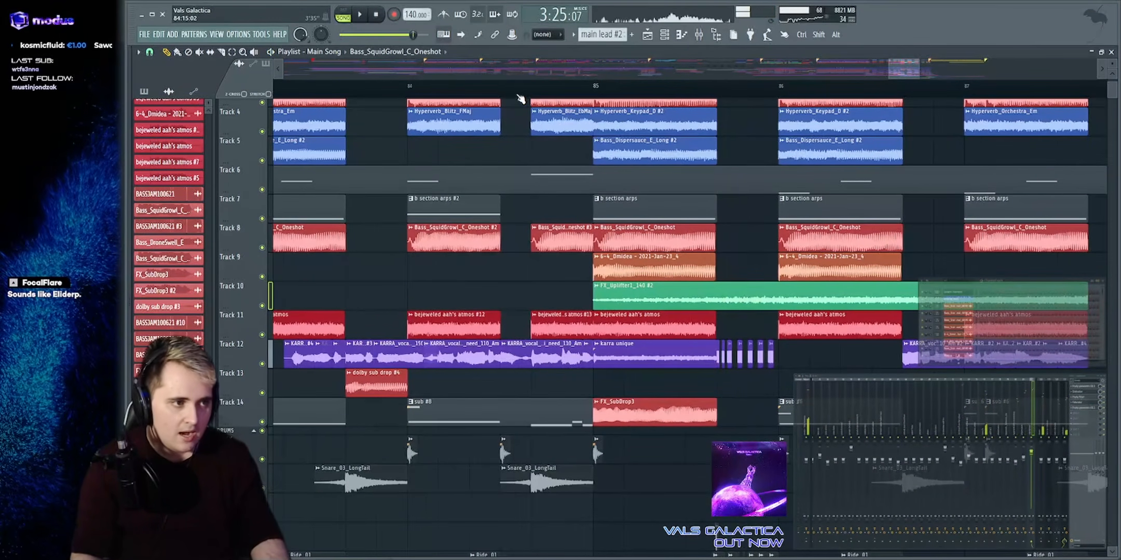
pyautogui.scroll(2, 527, 113)
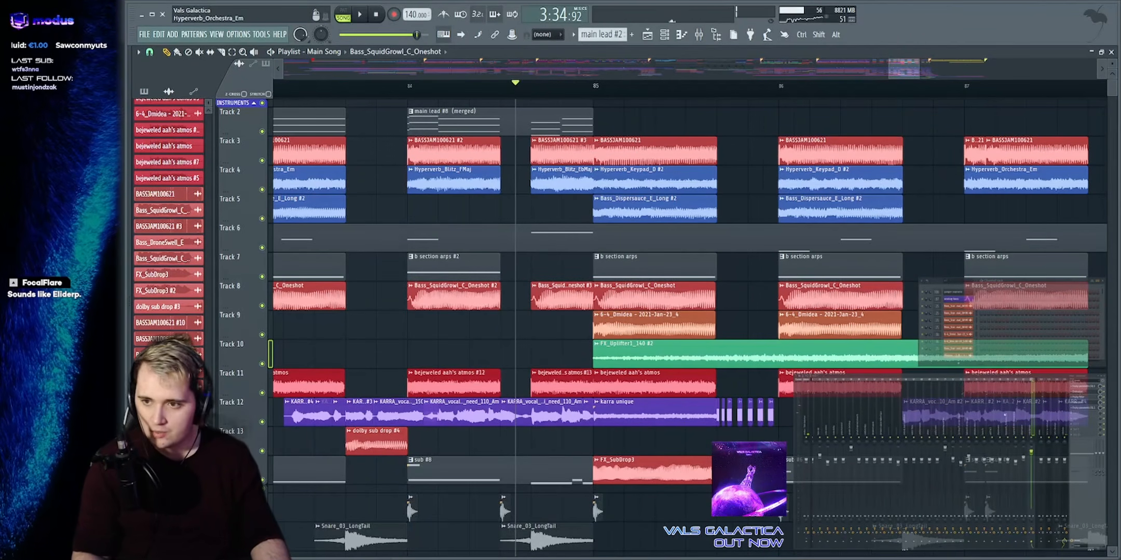
# Play the passage from just before bar 85 and examine the automation clips on the tracks below the instruments
pyautogui.press('space')
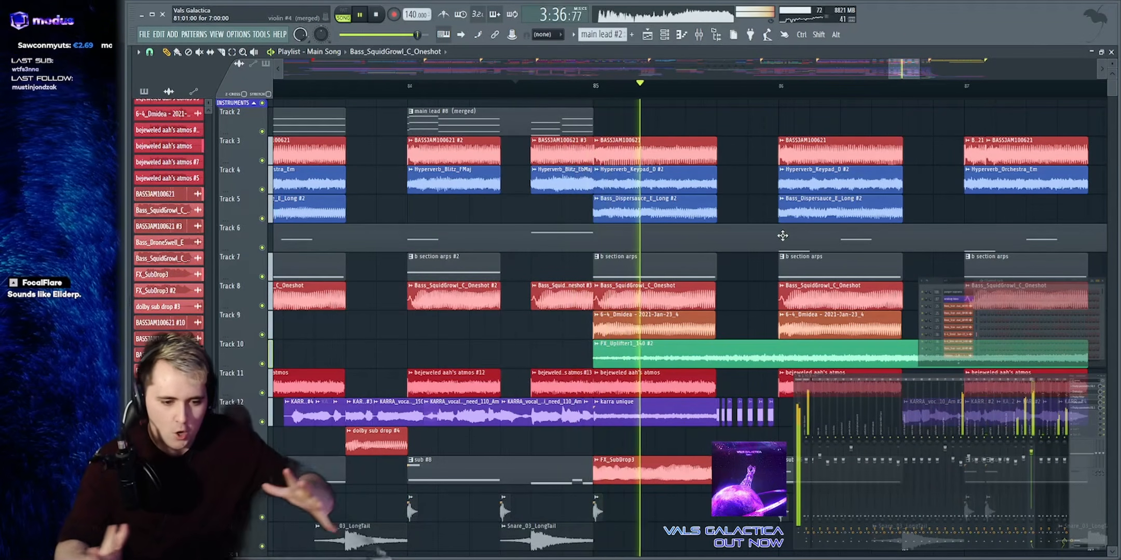
pyautogui.press('space')
pyautogui.scroll(-10, 646, 321)
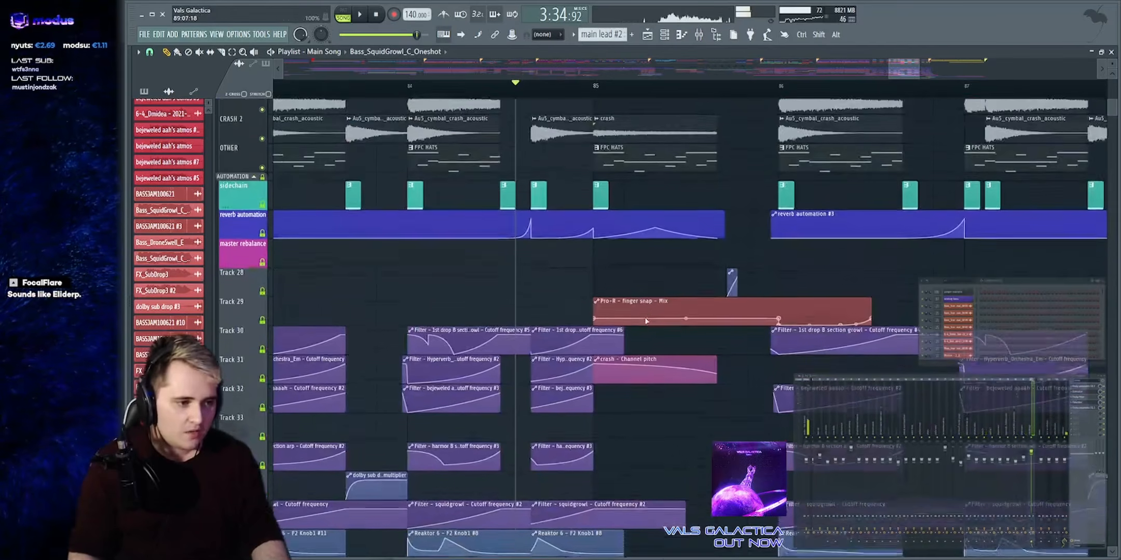
pyautogui.scroll(-4, 645, 321)
pyautogui.press('space')
pyautogui.scroll(-5, 694, 291)
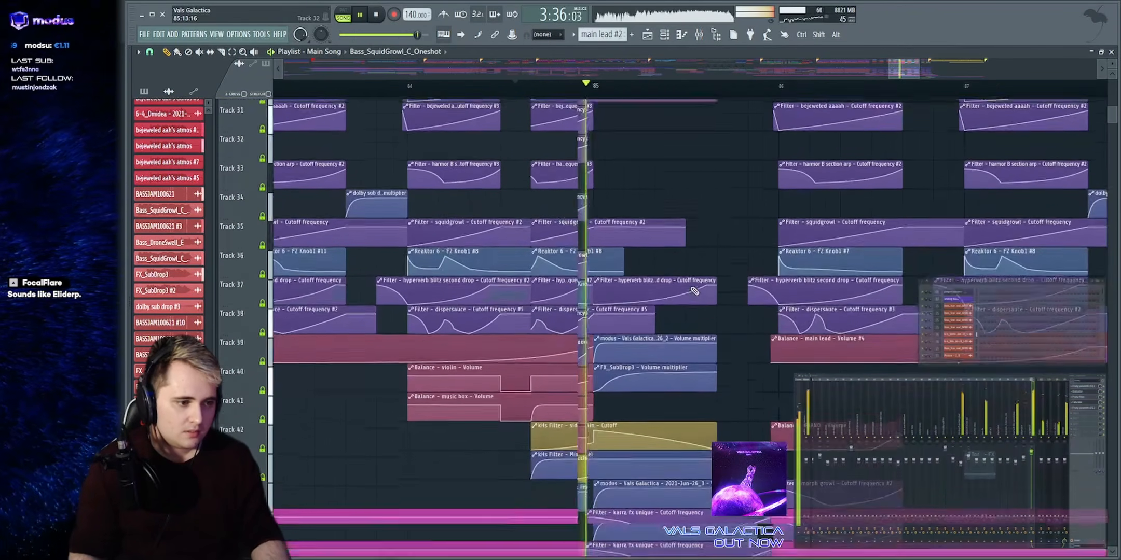
pyautogui.scroll(-6, 696, 283)
# Open the kHs Filter on the sidechain mixer track, play through bar 85 to watch its automated cutoff, and close the plugin
pyautogui.click(644, 197)
pyautogui.press('space')
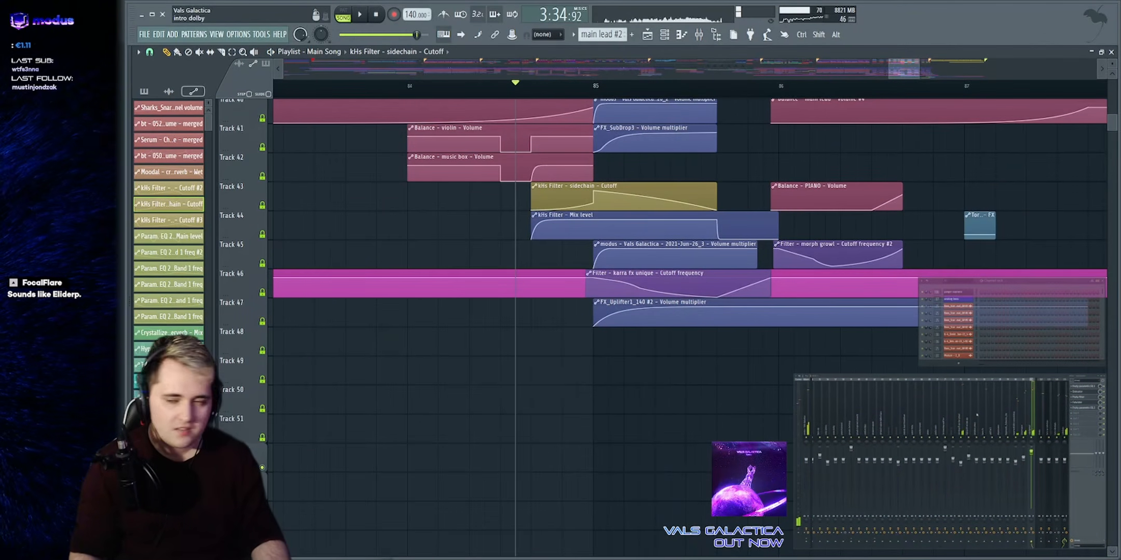
pyautogui.click(1081, 419)
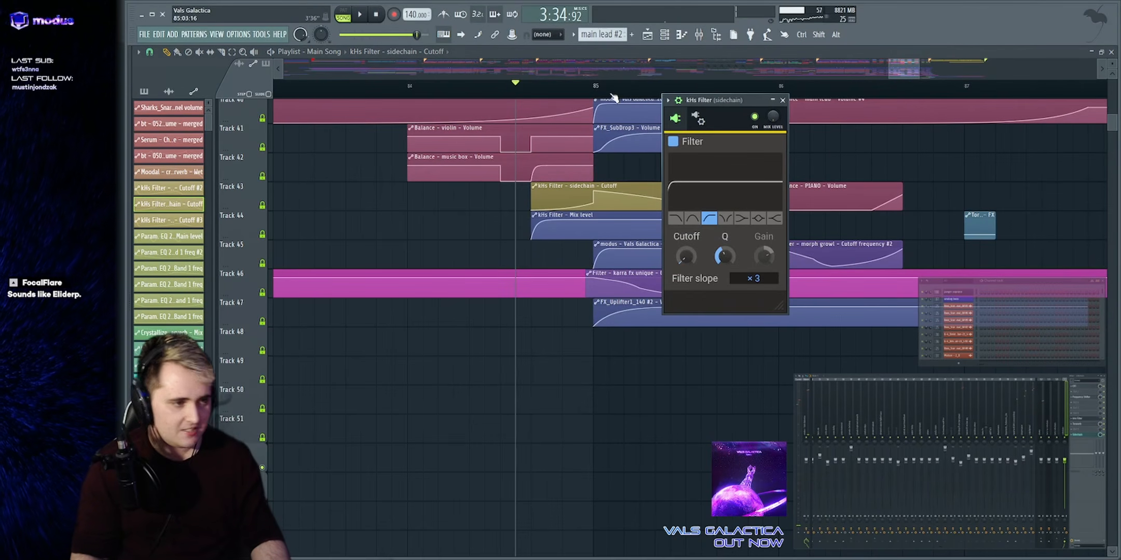
pyautogui.moveTo(707, 104); pyautogui.dragTo(850, 136)
pyautogui.press('space')
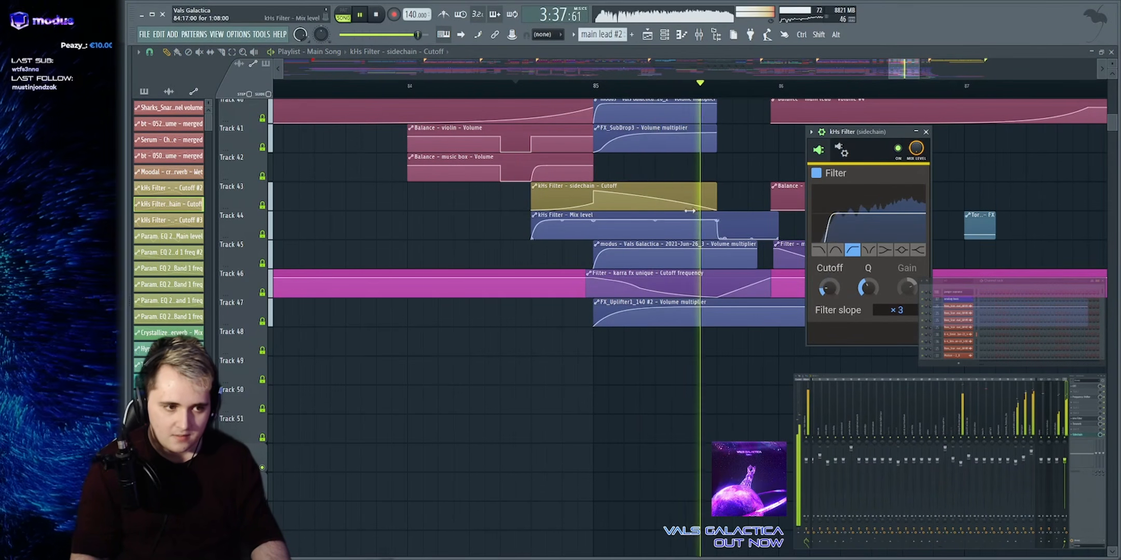
pyautogui.press('space')
pyautogui.press('Escape')
# Return to the instrument tracks and play the full arrangement from just before bar 85 into the Outro
pyautogui.scroll(15, 830, 187)
pyautogui.press('space')
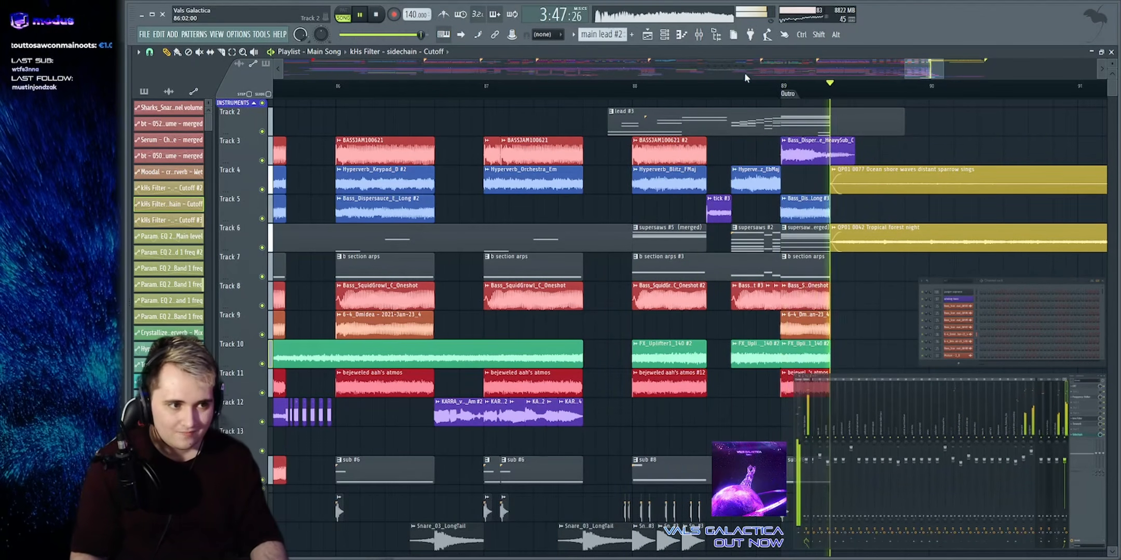
pyautogui.press('space')
# Play the end of the first drop around bar 48, just before the Breakdown, for comparison with the ending
pyautogui.moveTo(907, 74); pyautogui.dragTo(285, 72)
pyautogui.scroll(7, 614, 71)
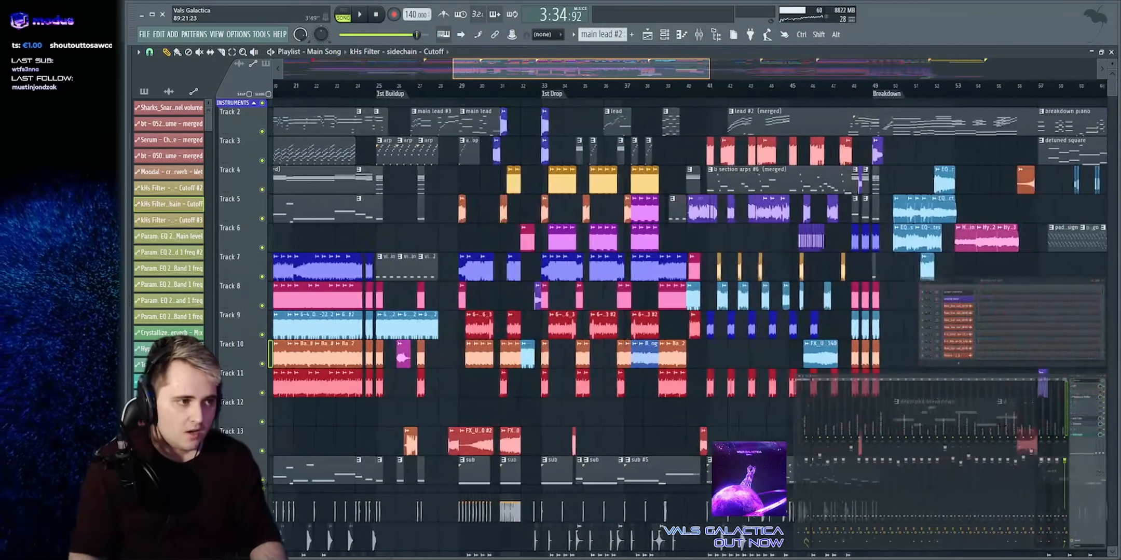
pyautogui.scroll(5, 851, 88)
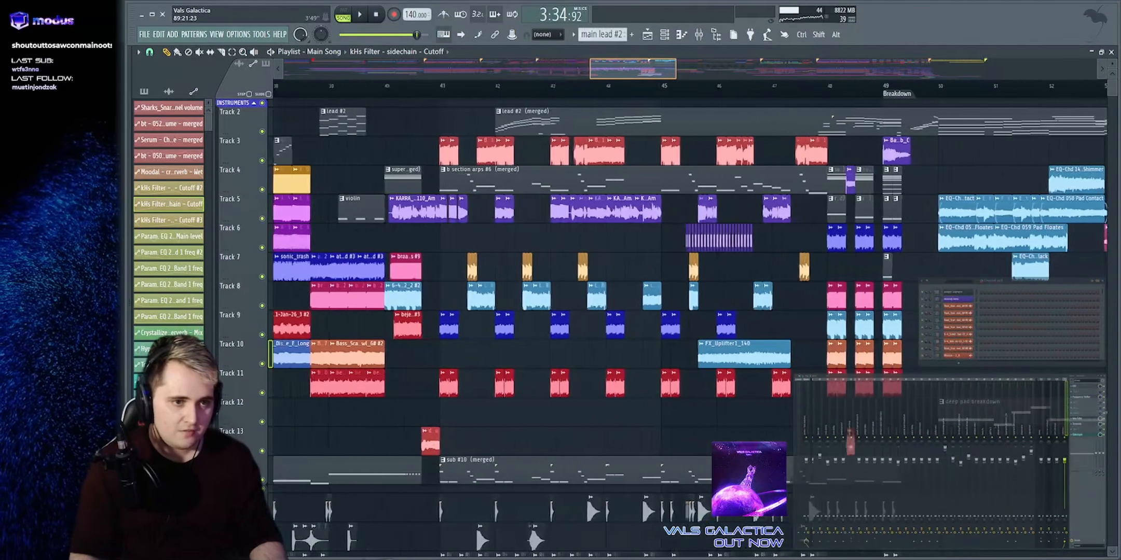
pyautogui.press('space')
pyautogui.scroll(2, 684, 90)
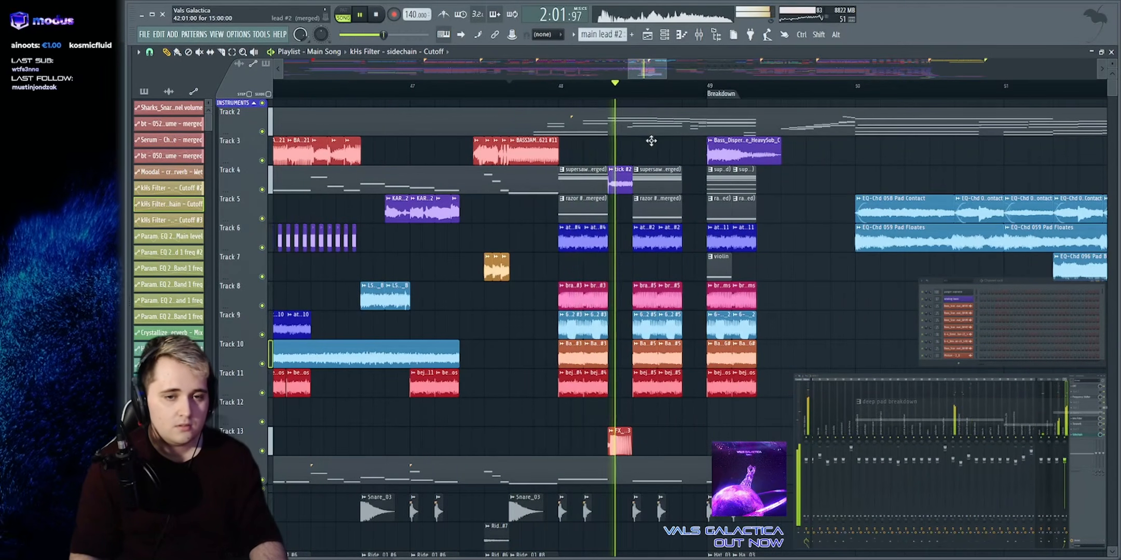
pyautogui.moveTo(636, 76); pyautogui.dragTo(933, 72)
pyautogui.press('space')
# Solo the DRUMS group near the Outro and play the fill from just before bar 88
pyautogui.scroll(4, 676, 233)
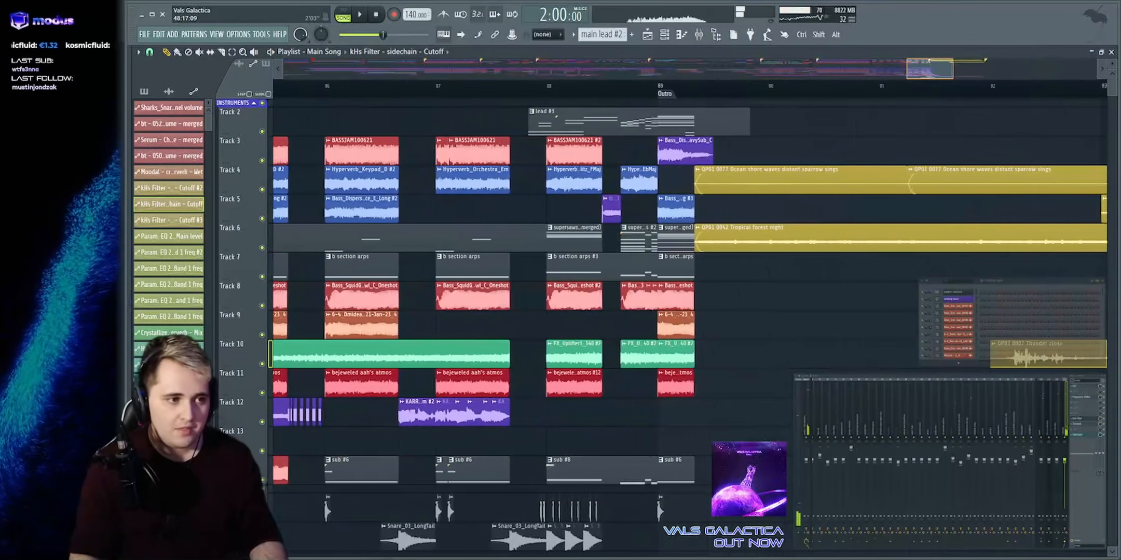
pyautogui.scroll(-4, 648, 291)
pyautogui.moveTo(577, 359); pyautogui.dragTo(597, 376)
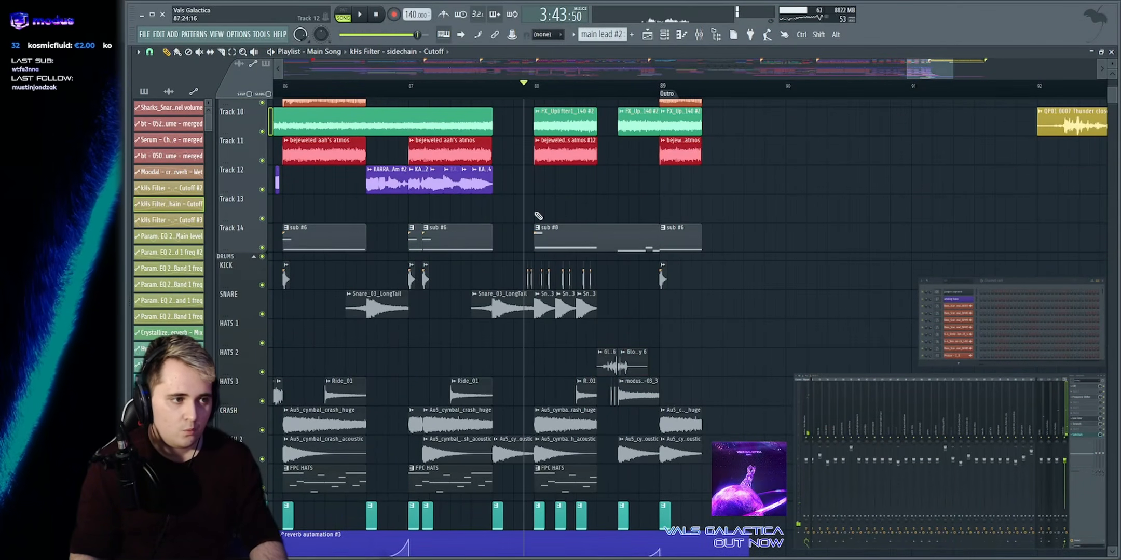
pyautogui.scroll(4, 538, 215)
pyautogui.scroll(-3, 550, 311)
pyautogui.rightClick(262, 315)
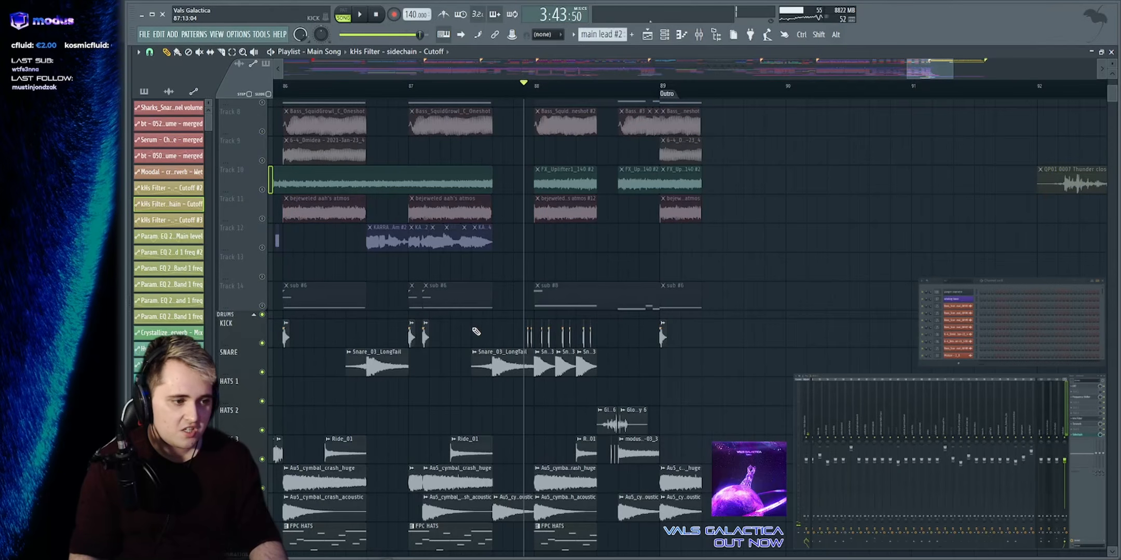
pyautogui.scroll(-3, 475, 331)
pyautogui.press('space')
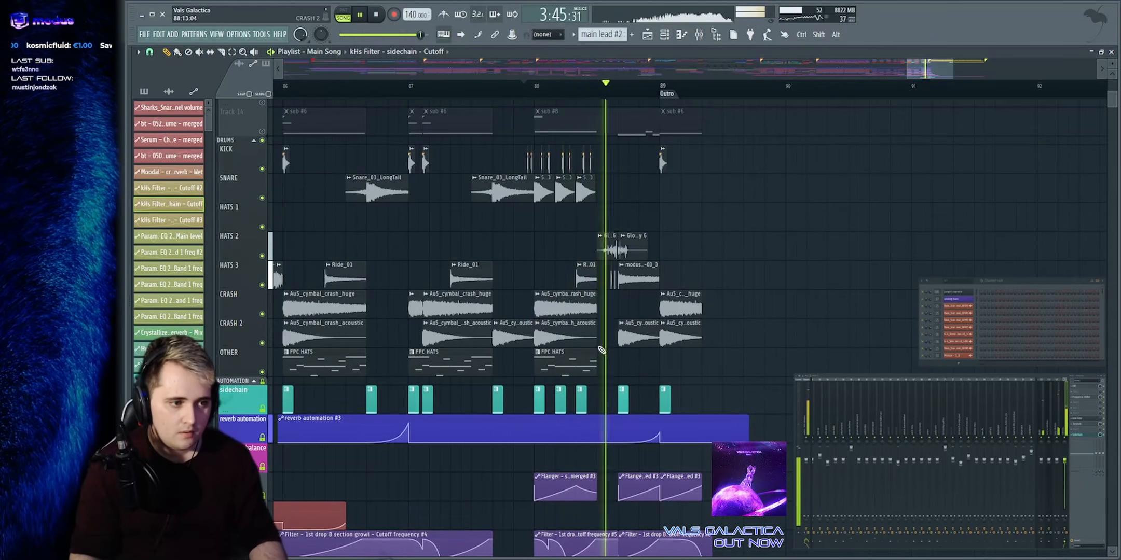
pyautogui.scroll(4, 725, 231)
pyautogui.press('space')
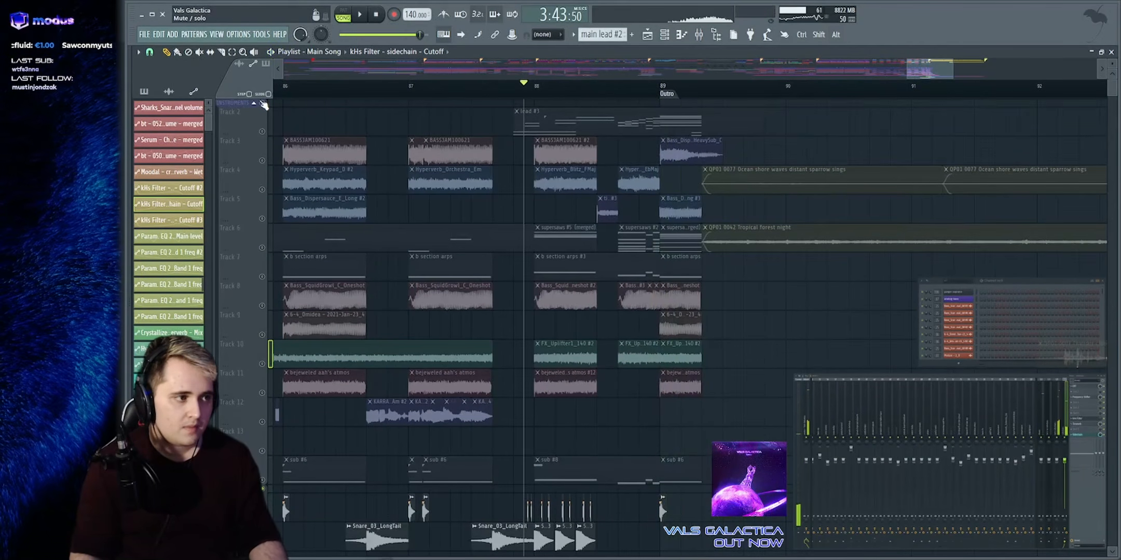
# Solo the INSTRUMENTS group, open the lead #3 pattern's notes, and play its PIANO part in pattern mode
pyautogui.rightClick(263, 103)
pyautogui.doubleClick(609, 115)
pyautogui.click(343, 16)
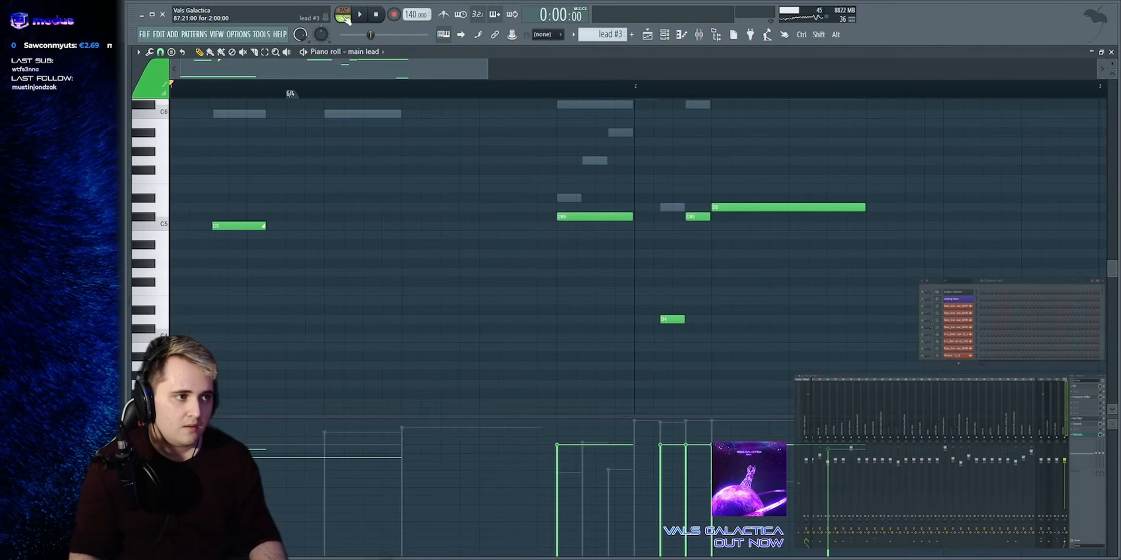
pyautogui.scroll(-3, 413, 67)
pyautogui.scroll(4, 431, 178)
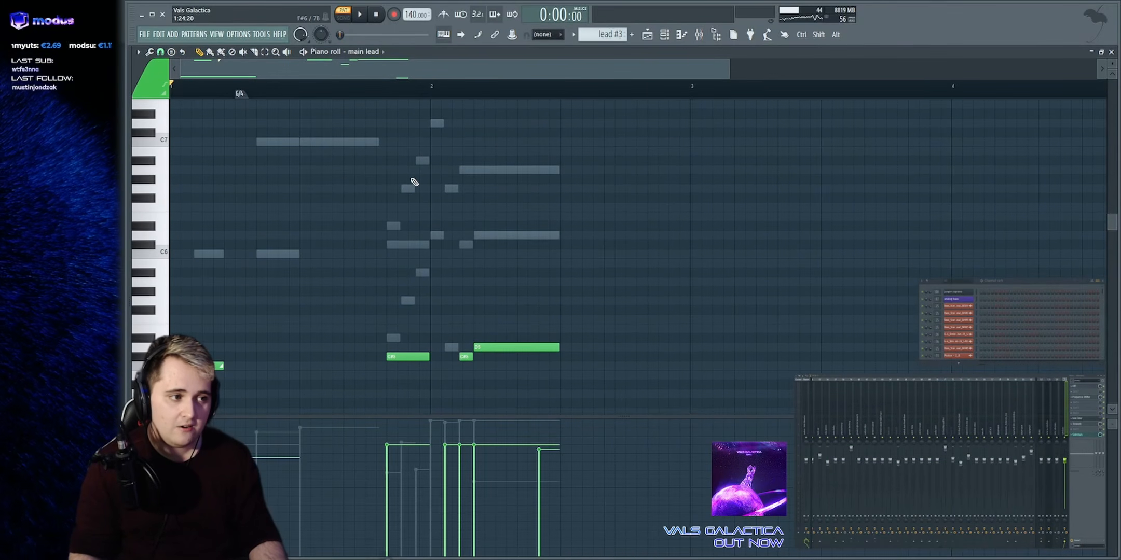
pyautogui.rightClick(421, 162)
pyautogui.scroll(5, 410, 260)
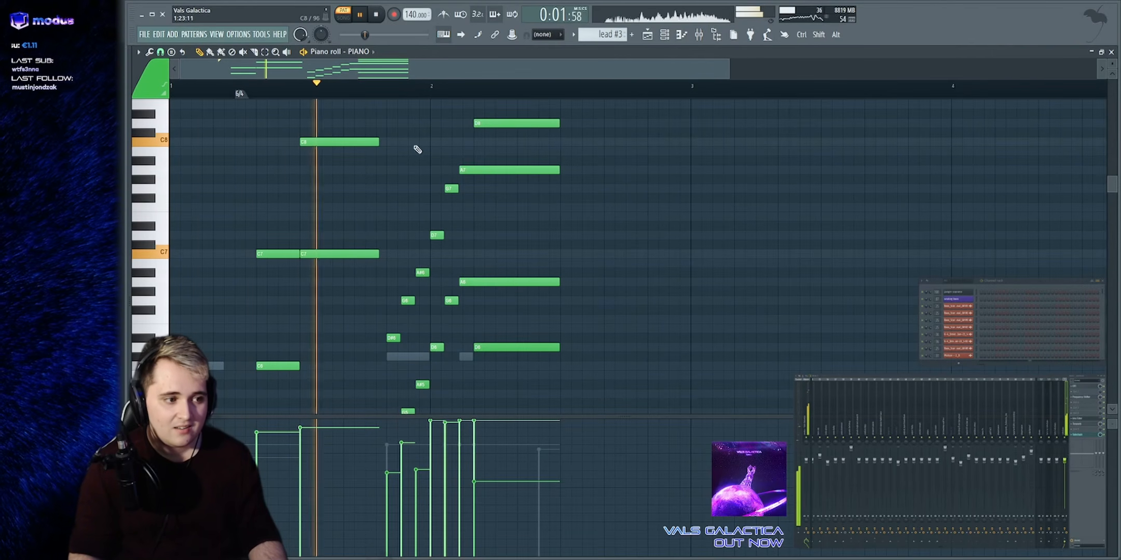
pyautogui.scroll(-3, 406, 244)
pyautogui.scroll(2, 407, 259)
pyautogui.scroll(3, 578, 232)
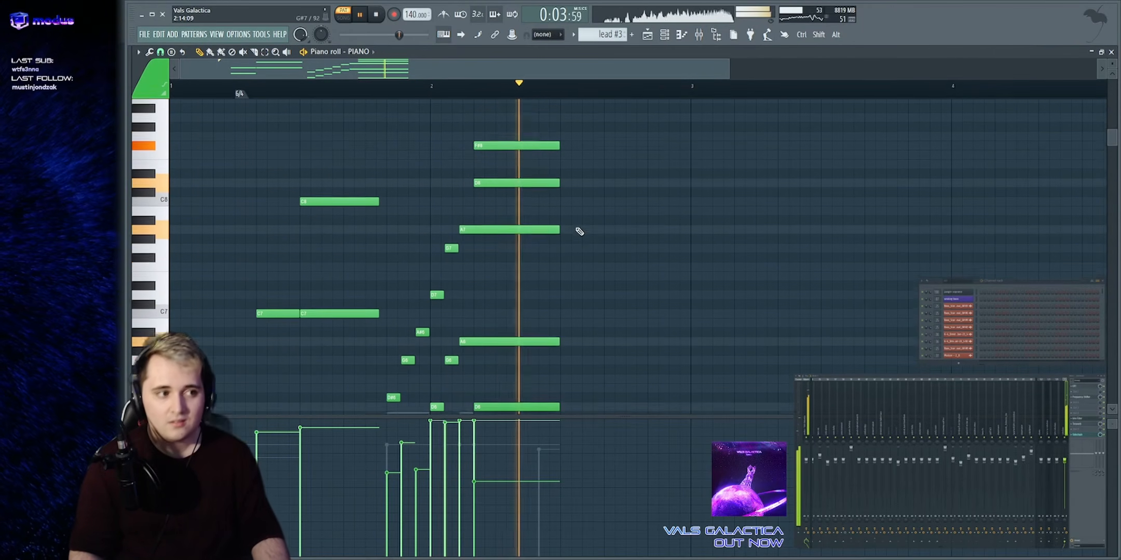
pyautogui.press('space')
# Return to the playlist in song mode and play the soloed instruments from the start of the lead #3 clip into the Outro
pyautogui.click(647, 34)
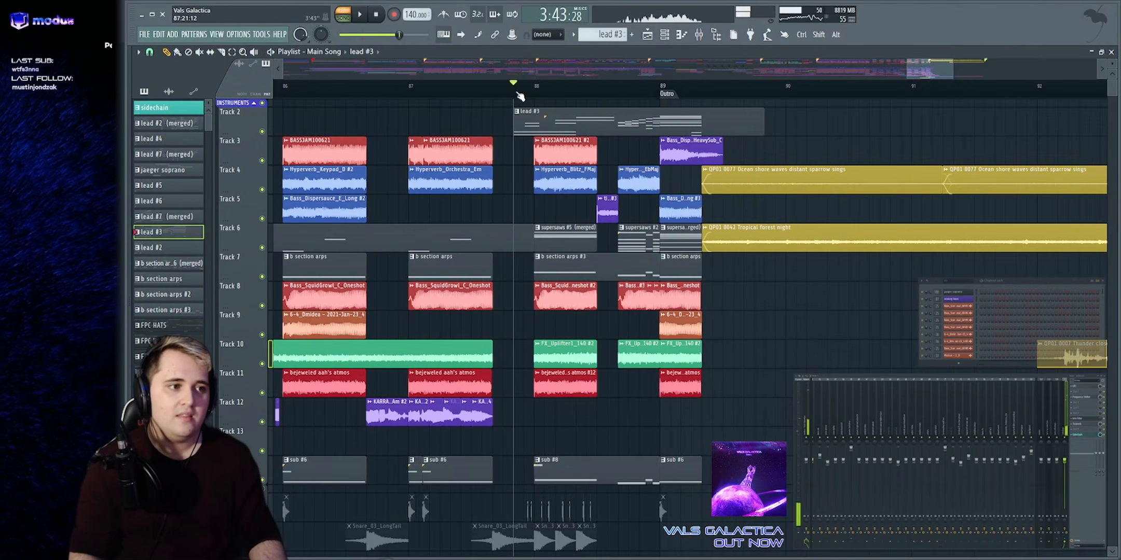
pyautogui.press('space')
pyautogui.scroll(3, 695, 82)
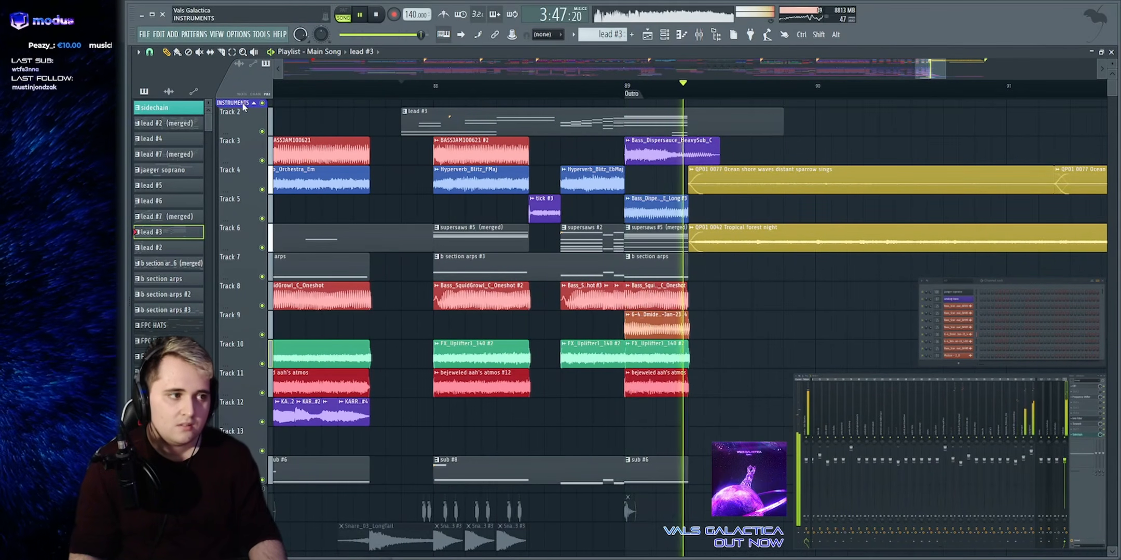
pyautogui.press('space')
# End the instrument solo and play the full arrangement from just before bar 89 into the Outro ambience
pyautogui.press('space')
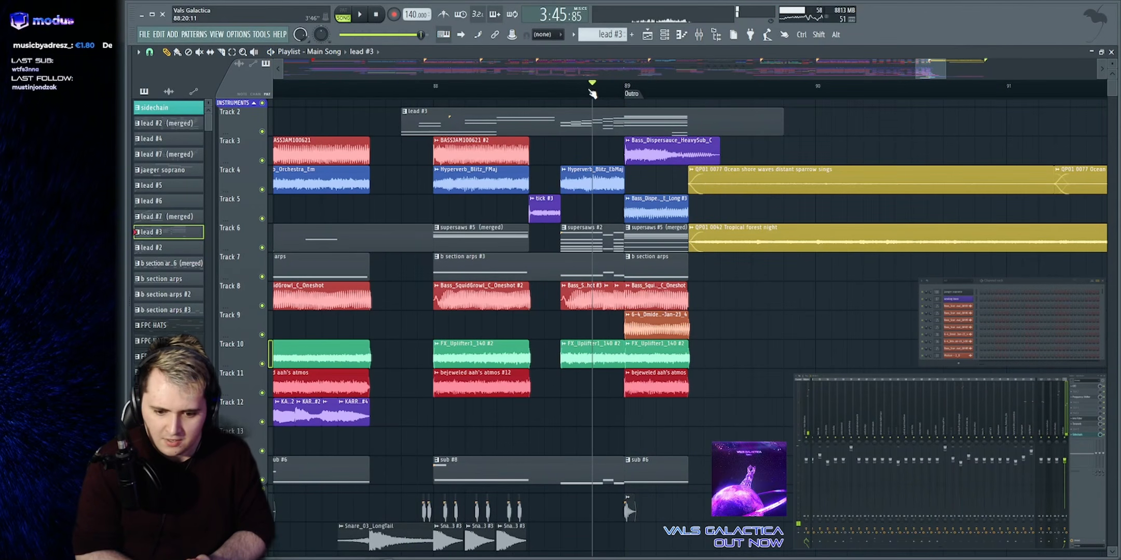
pyautogui.press('space')
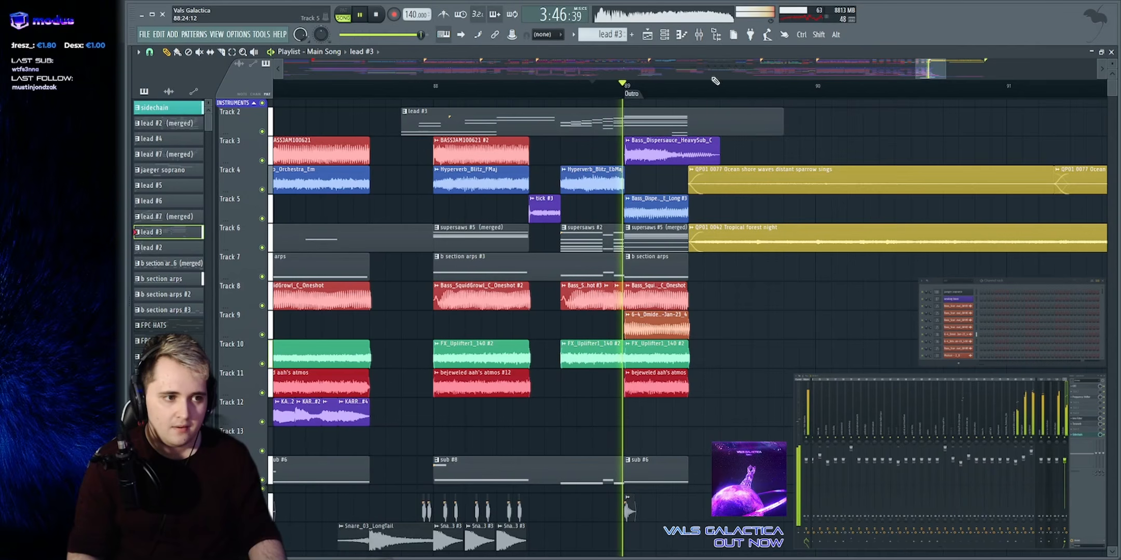
pyautogui.press('space')
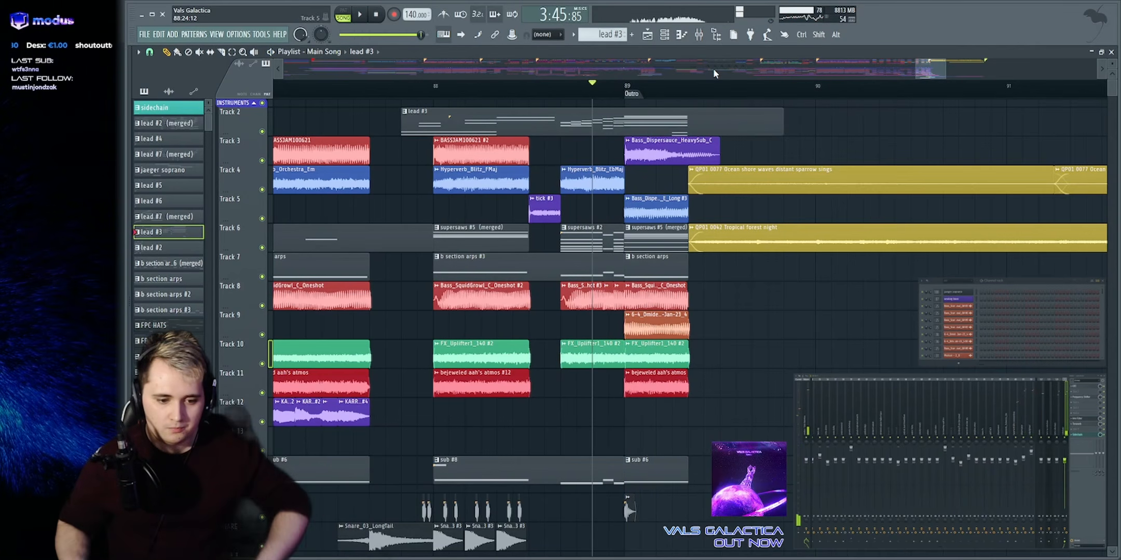
pyautogui.press('space')
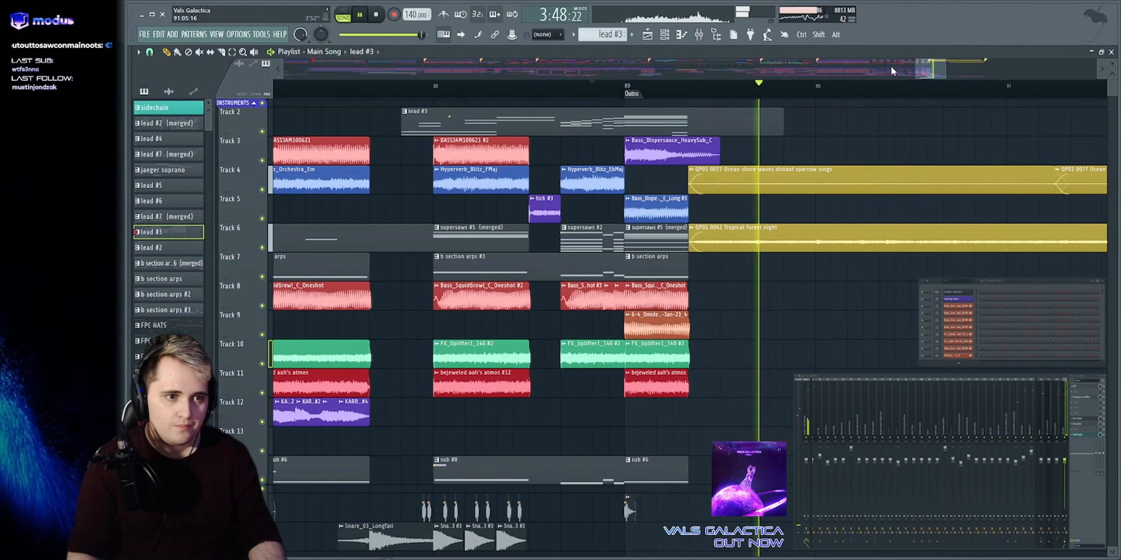
pyautogui.press('space')
# Mute the outro's ocean shore waves, Tropical forest night, Thunder close and short Track 5 clips, and play the ending without them
pyautogui.moveTo(945, 69); pyautogui.dragTo(1040, 69)
pyautogui.moveTo(313, 165); pyautogui.dragTo(778, 392)
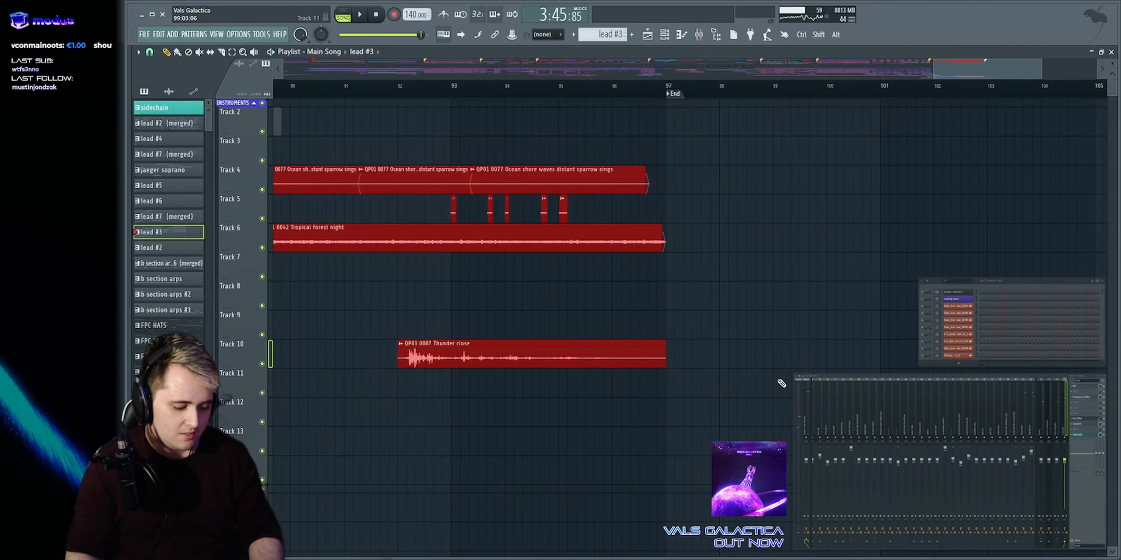
pyautogui.hotkey('alt', 'm')
pyautogui.moveTo(977, 68); pyautogui.dragTo(942, 68)
pyautogui.press('space')
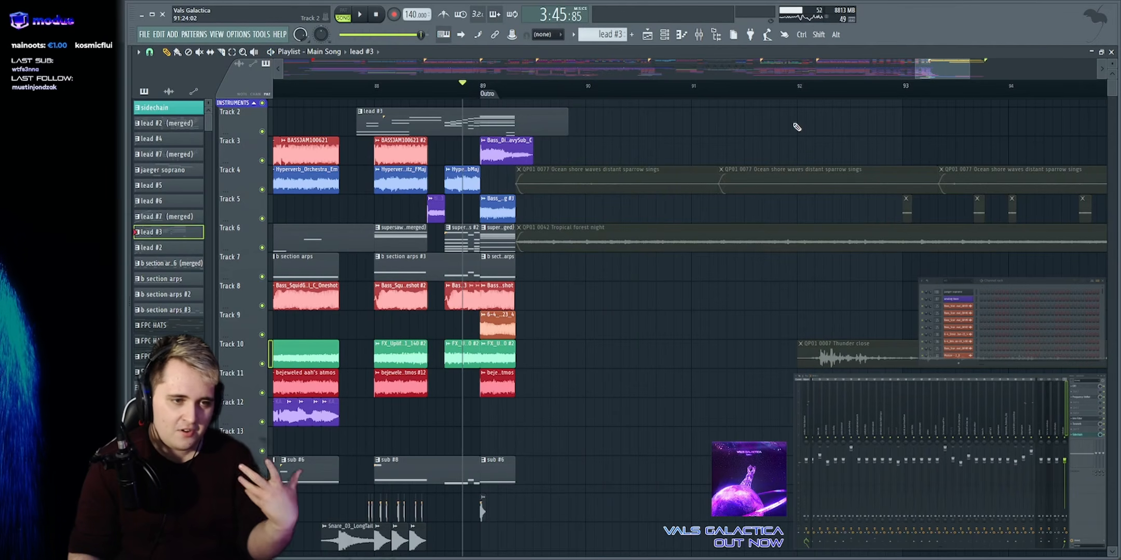
# Set the playback position just before bar 89, unmute all the outro ambience clips, and play the transition with them
pyautogui.scroll(-3, 560, 111)
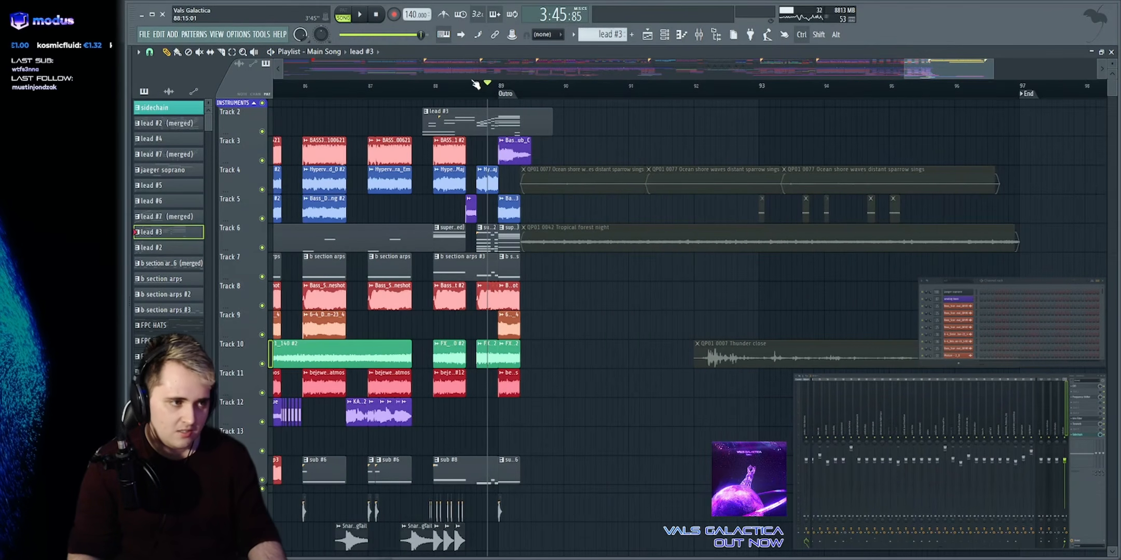
pyautogui.moveTo(475, 86); pyautogui.dragTo(574, 115)
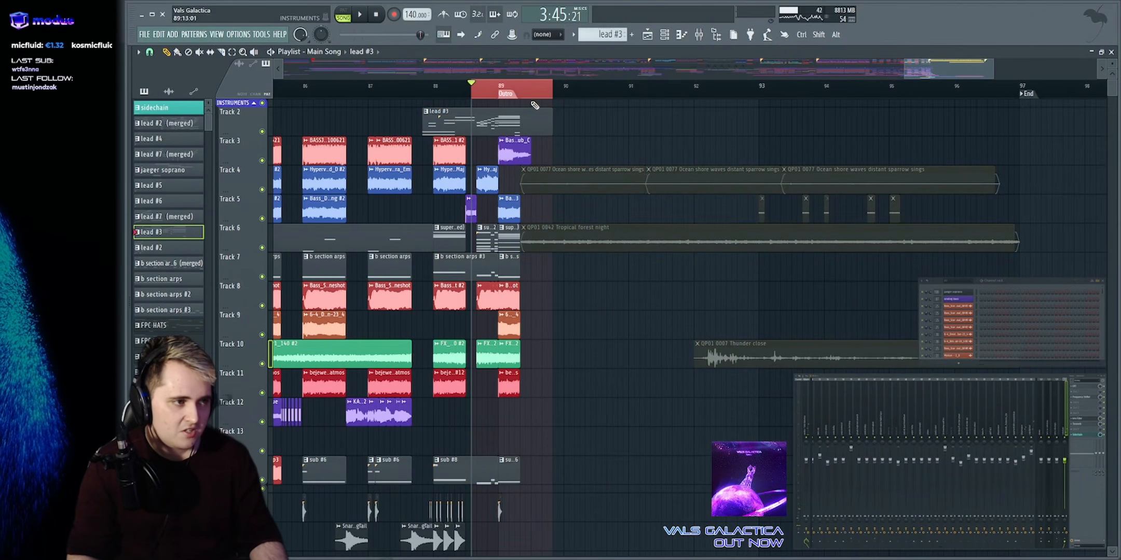
pyautogui.click(483, 86)
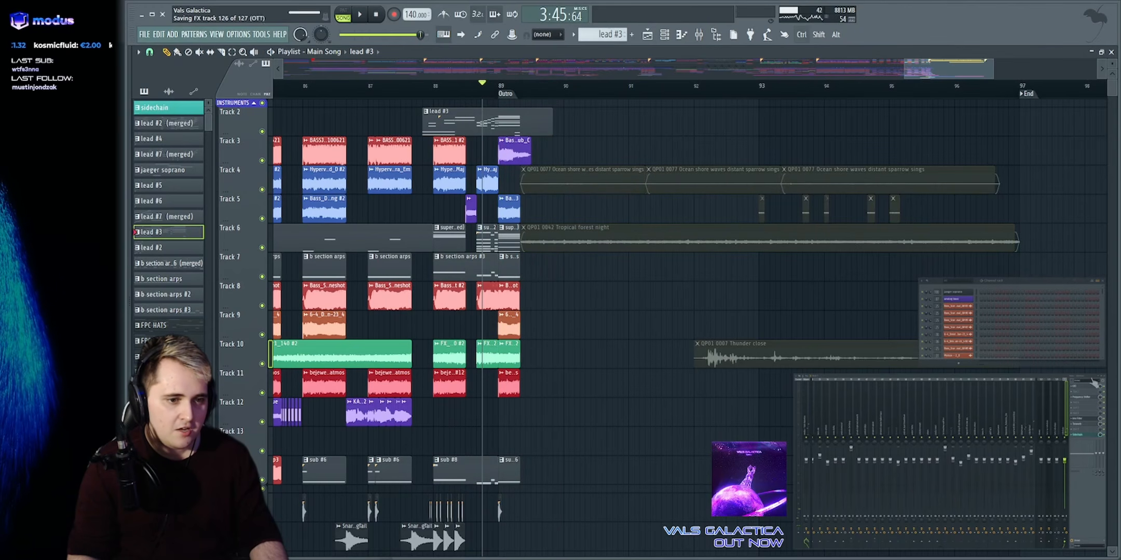
pyautogui.moveTo(566, 179); pyautogui.dragTo(1092, 380)
pyautogui.hotkey('alt', 'shift', 'm')
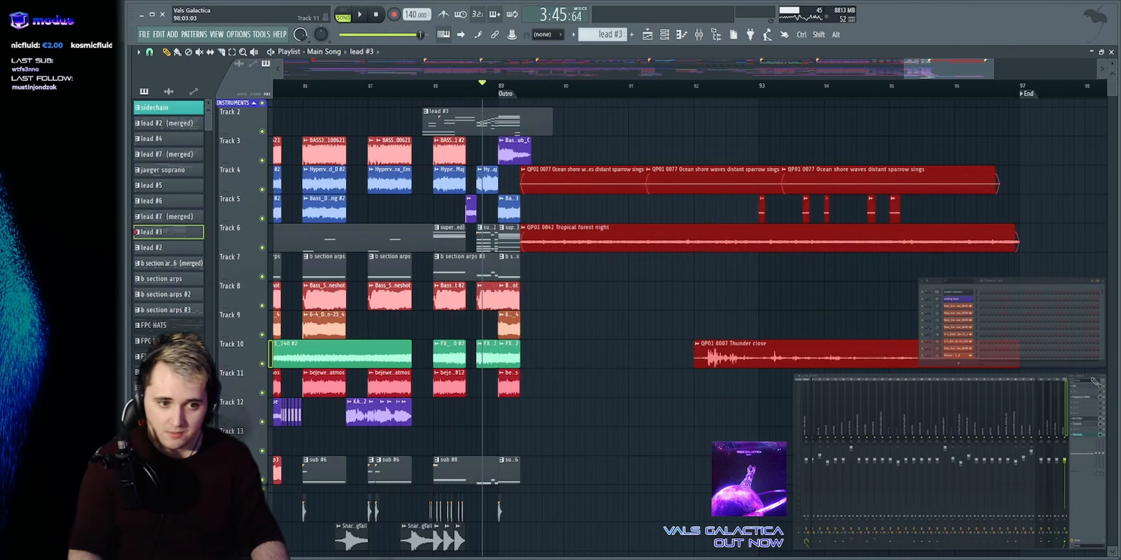
pyautogui.hotkey('ctrl', 'd')
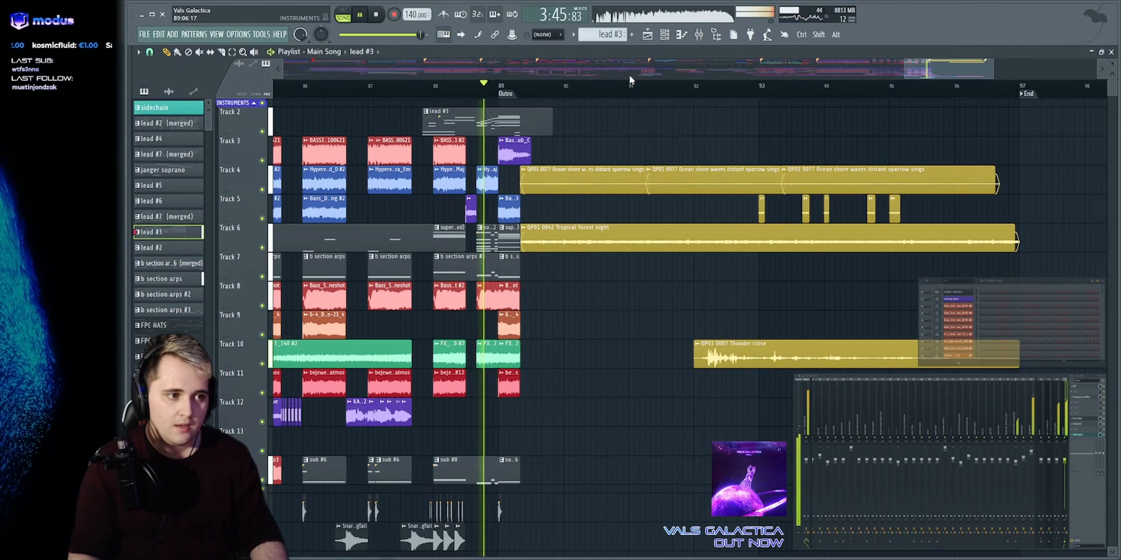
# Highlight the lead #3 and Bass_Dispersauce_HeavySub clips around bar 89, clear the selection, and play the transition into the Outro again
pyautogui.scroll(3, 617, 83)
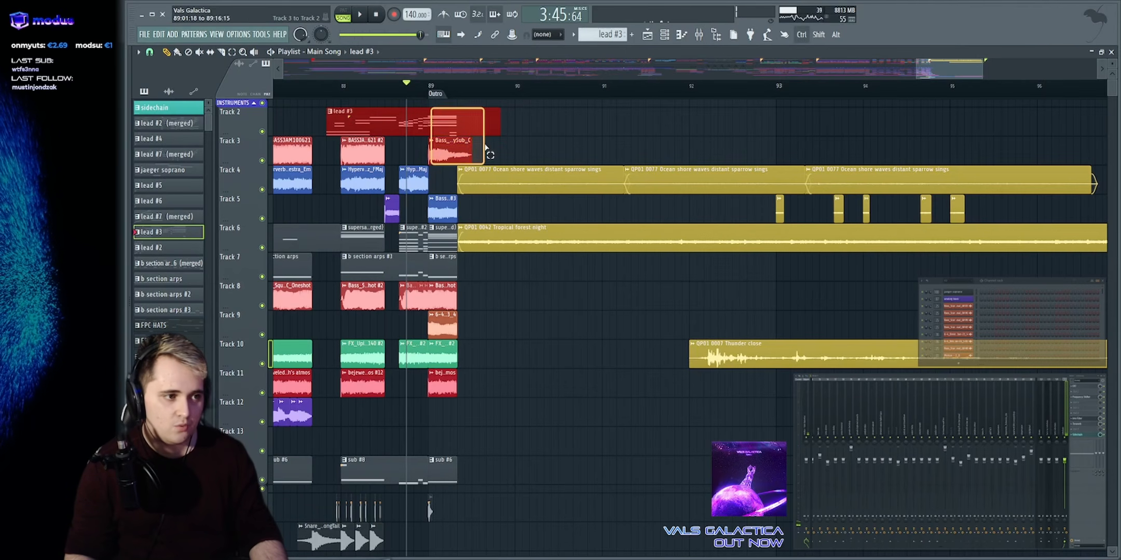
pyautogui.moveTo(485, 146); pyautogui.dragTo(489, 146)
pyautogui.keyDown('ctrl'); pyautogui.click(508, 145); pyautogui.keyUp('ctrl')
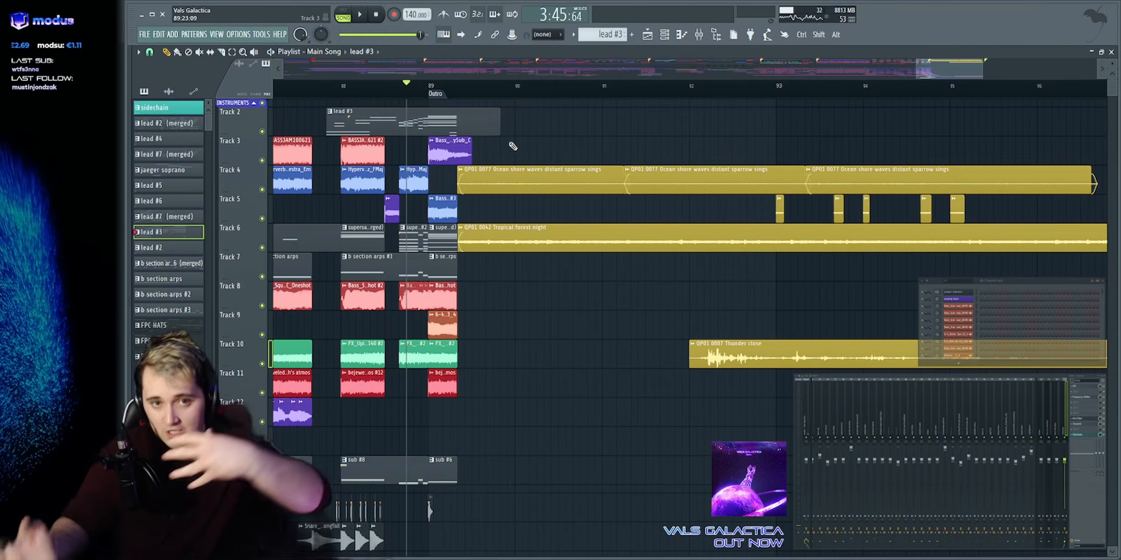
pyautogui.press('space')
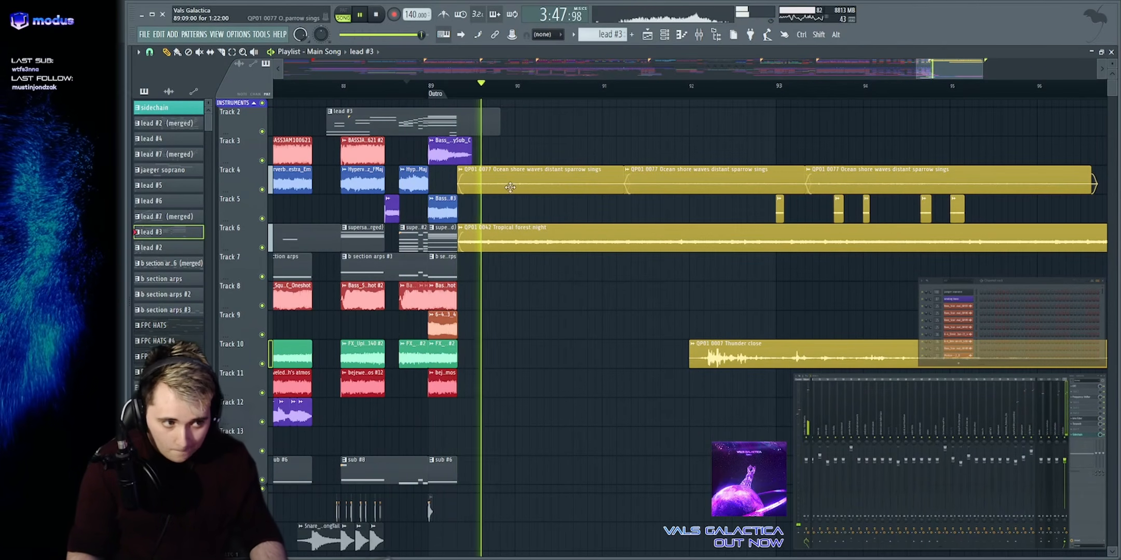
# Highlight the Tropical forest night clip and the short Track 5 clips, clear the selection, and stop playback
pyautogui.scroll(-3, 577, 77)
pyautogui.moveTo(452, 248); pyautogui.dragTo(860, 212)
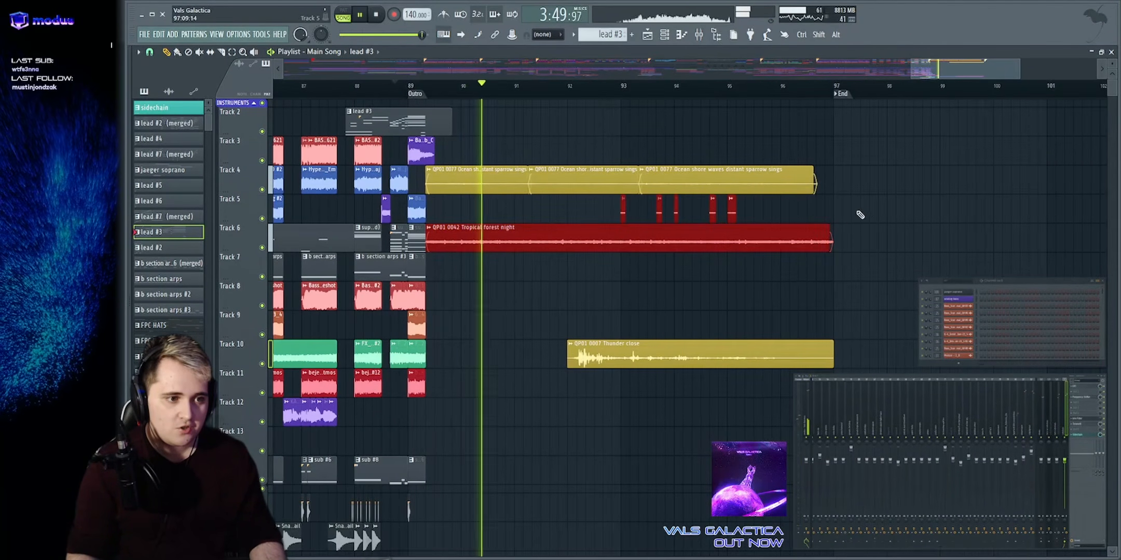
pyautogui.keyDown('ctrl'); pyautogui.click(860, 213); pyautogui.keyUp('ctrl')
pyautogui.press('space')
# Inspect the Tropical forest night clip's sample settings and its source folder, Boom Library Nature Essentials, and close the sample settings
pyautogui.doubleClick(457, 239)
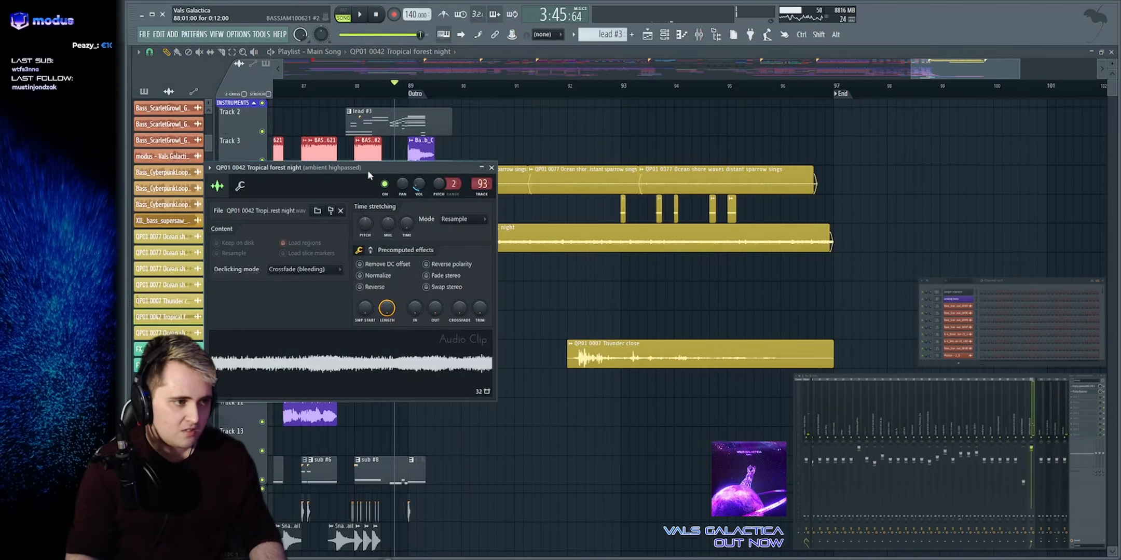
pyautogui.moveTo(409, 166); pyautogui.dragTo(933, 169)
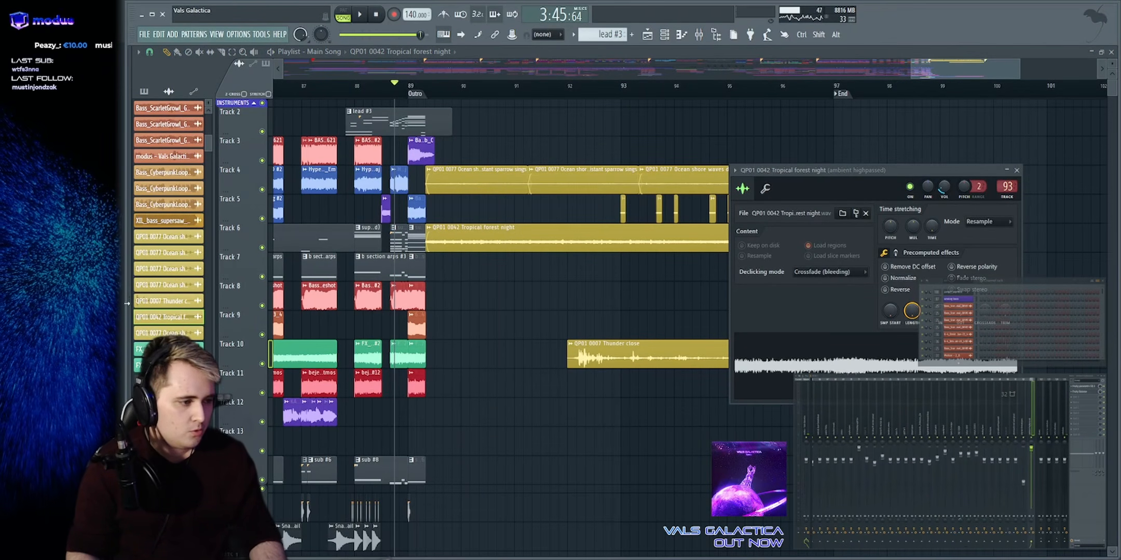
pyautogui.click(127, 296)
pyautogui.scroll(10, 225, 299)
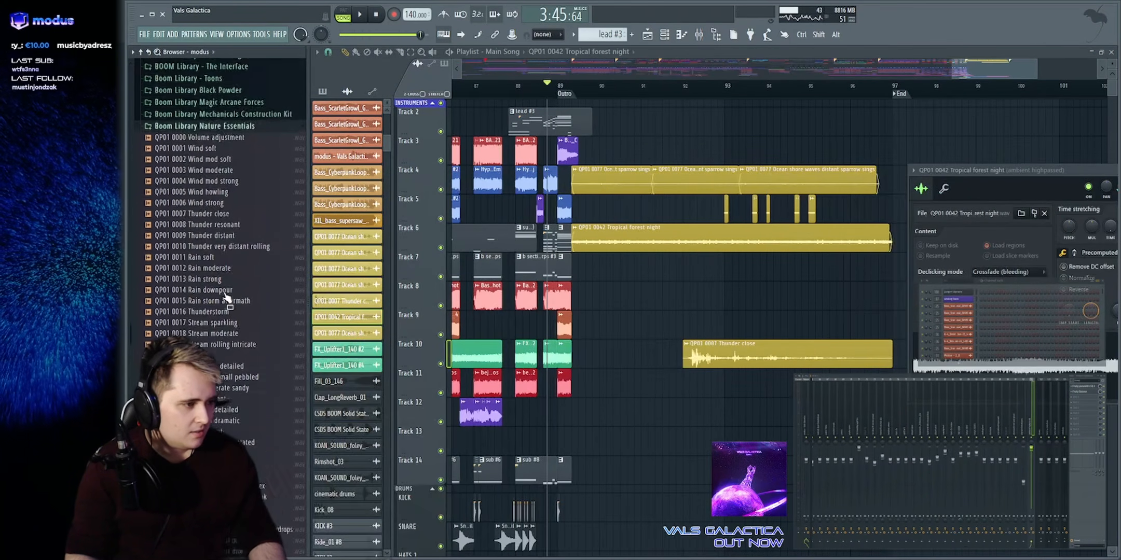
pyautogui.scroll(-2, 226, 297)
pyautogui.scroll(-3, 227, 295)
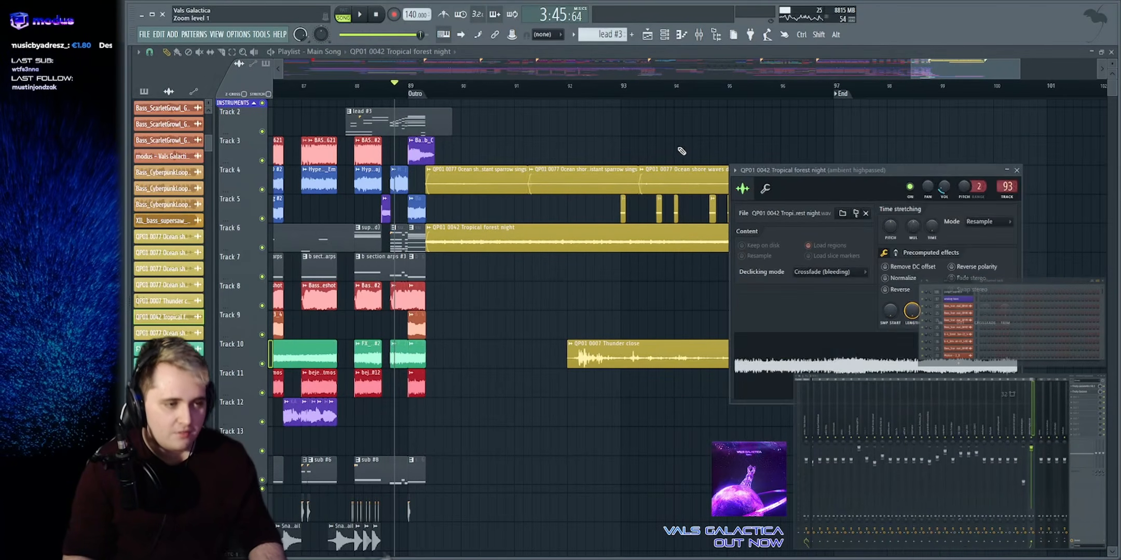
pyautogui.click(1015, 170)
pyautogui.click(141, 52)
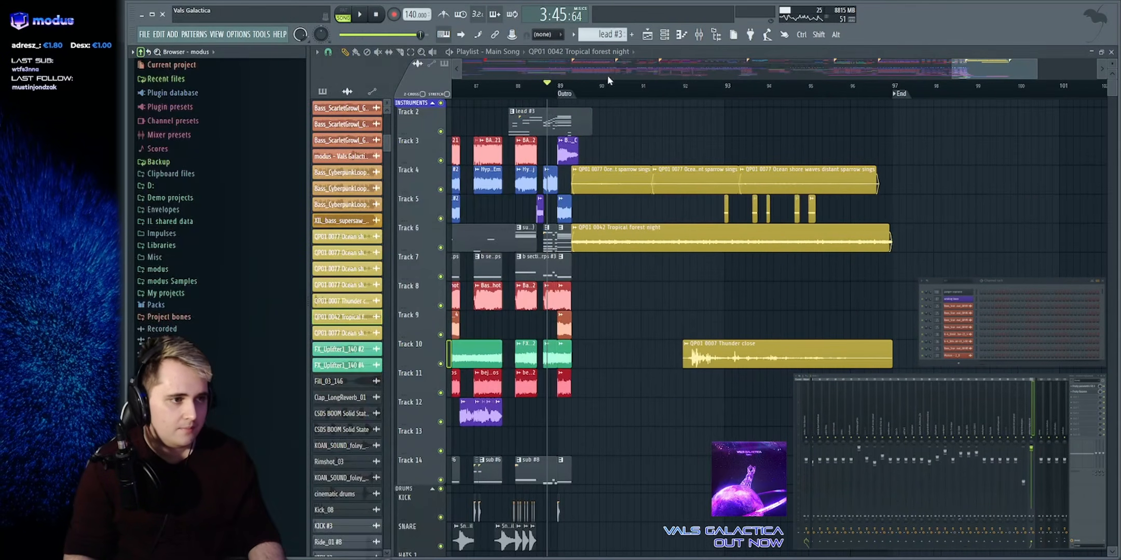
# Audition the Outro's ocean shore waves on Track 4 and the Tropical forest night on Track 6, soloing each track in turn
pyautogui.scroll(3, 612, 72)
pyautogui.rightClick(262, 190)
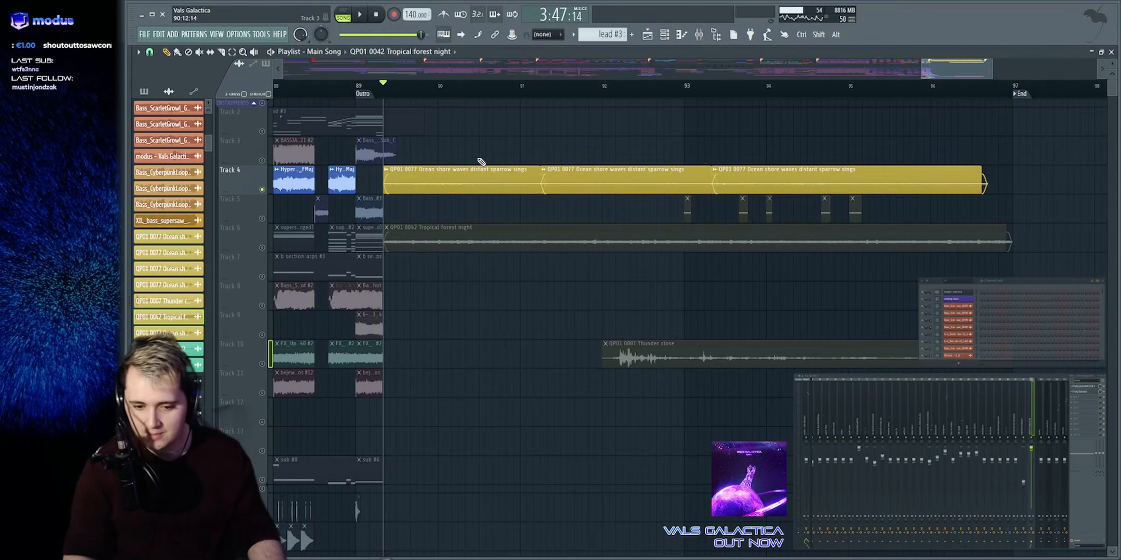
pyautogui.press('space')
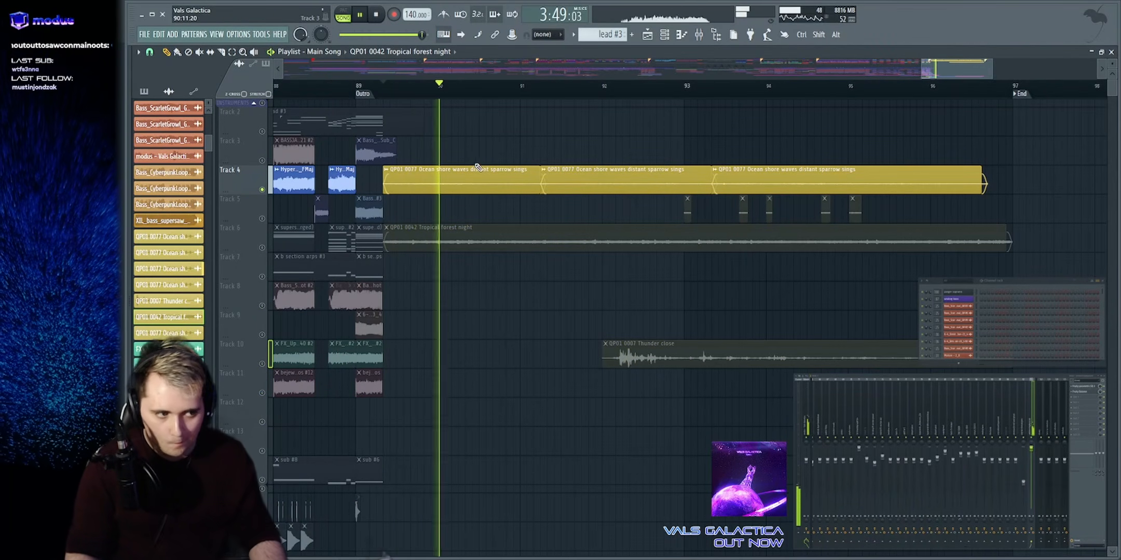
pyautogui.rightClick(262, 248)
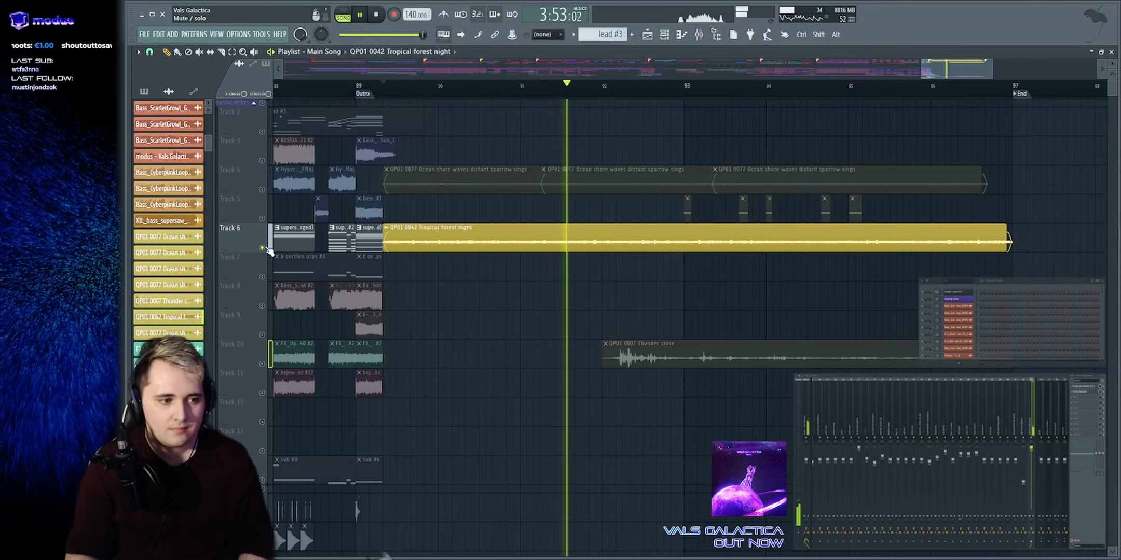
pyautogui.press('space')
# Solo Track 10 and play the Thunder close clip from about bar 92
pyautogui.rightClick(262, 364)
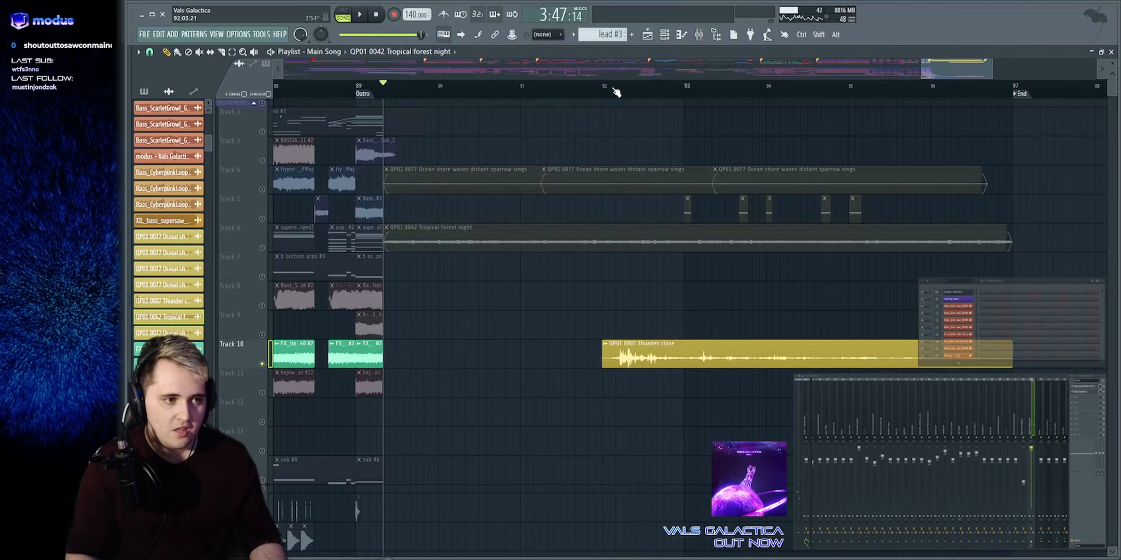
pyautogui.press('space')
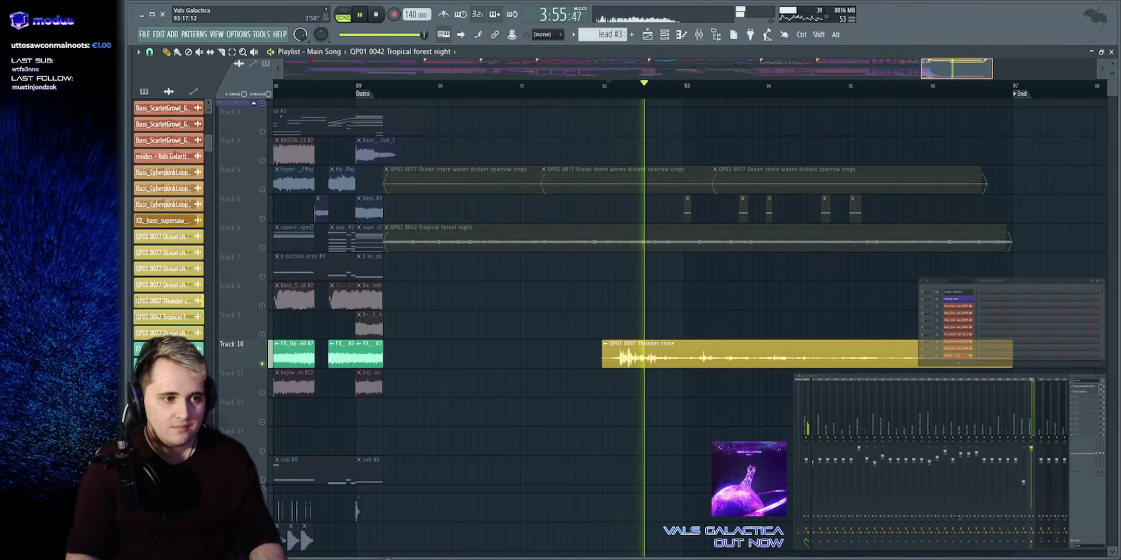
pyautogui.scroll(2, 746, 76)
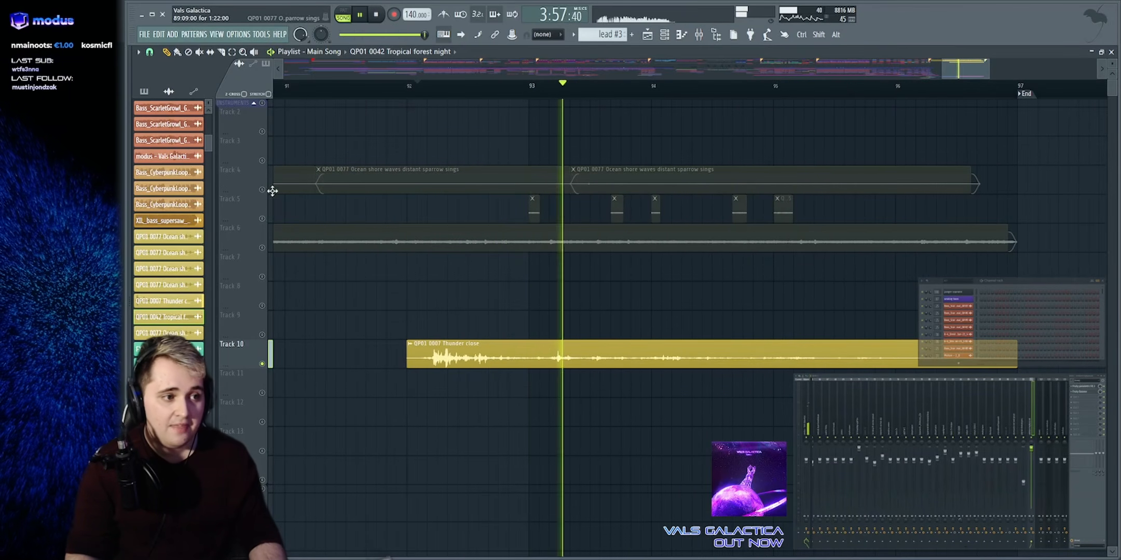
pyautogui.press('space')
# Solo Track 5 and play its short ambience clips between bars 93 and 95, replaying them from just before bar 93
pyautogui.rightClick(263, 219)
pyautogui.press('space')
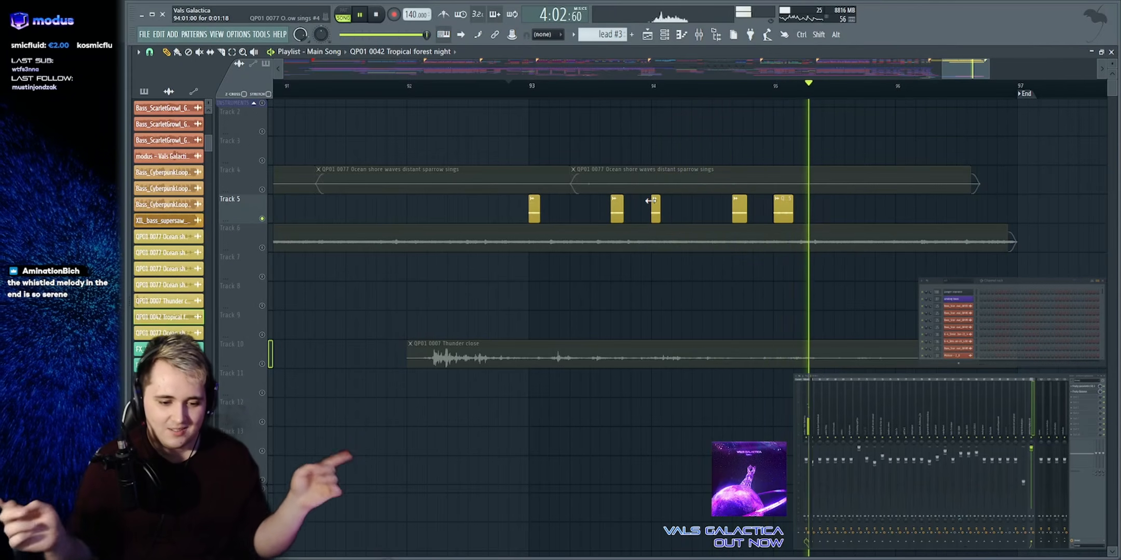
pyautogui.click(502, 87)
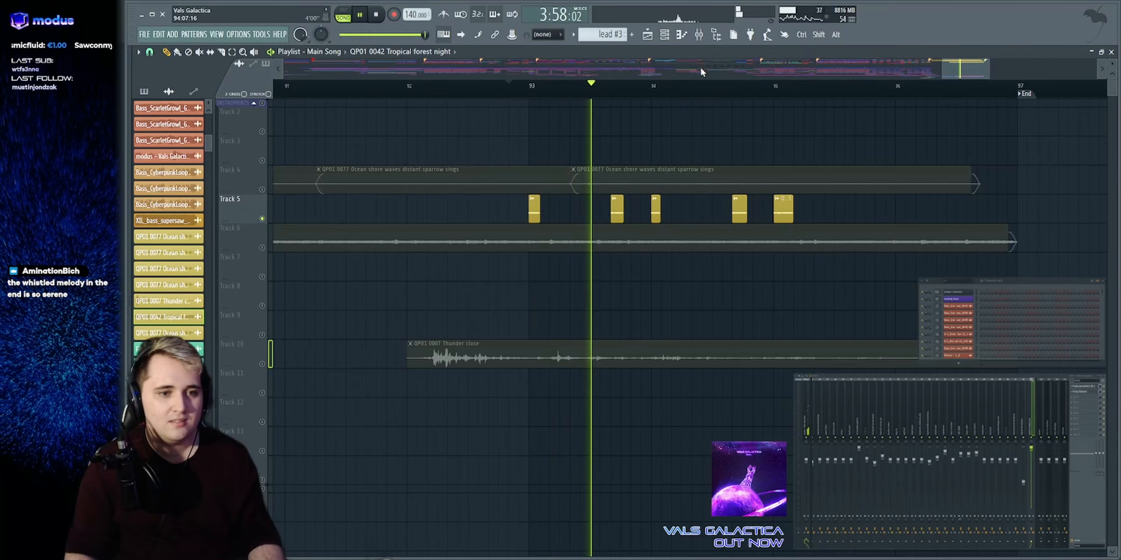
pyautogui.scroll(-5, 699, 66)
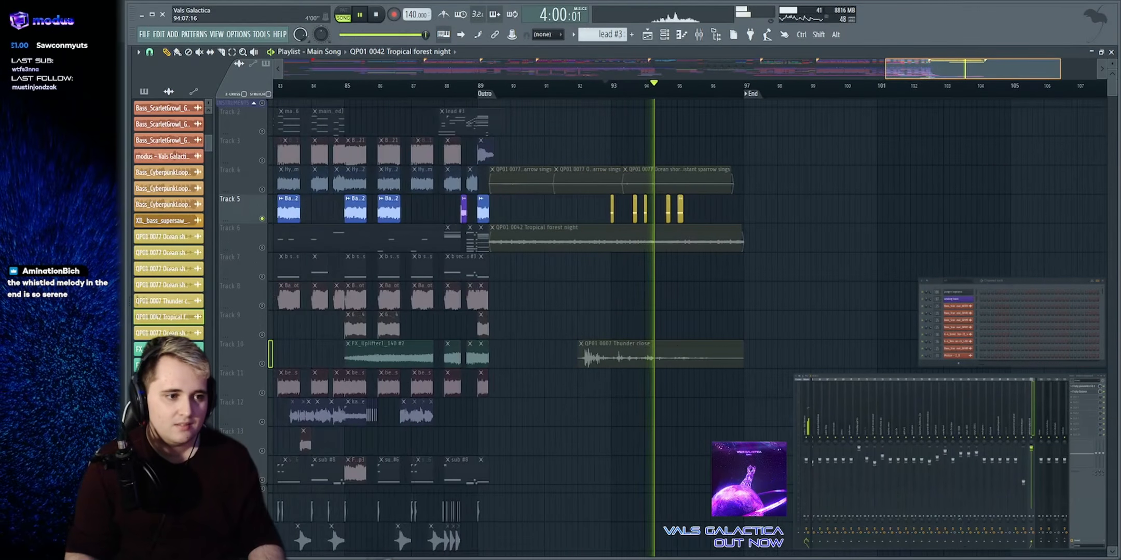
pyautogui.moveTo(1059, 69); pyautogui.dragTo(1053, 69)
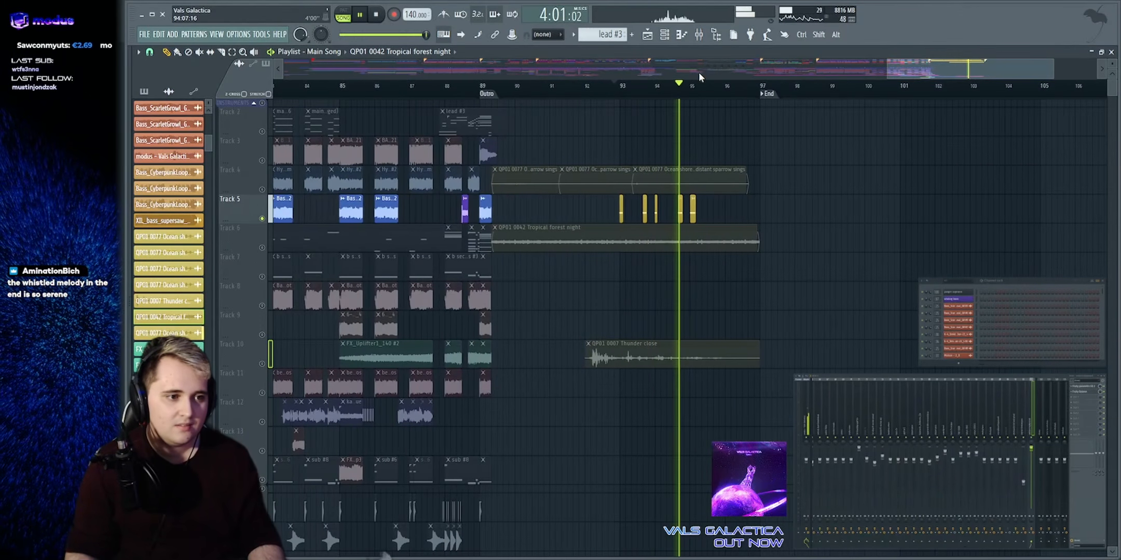
# End the Track 5 solo, return to the beginning of the song, and play the opening from the Start marker
pyautogui.rightClick(262, 219)
pyautogui.press('space')
pyautogui.scroll(-5, 576, 70)
pyautogui.scroll(10, 292, 70)
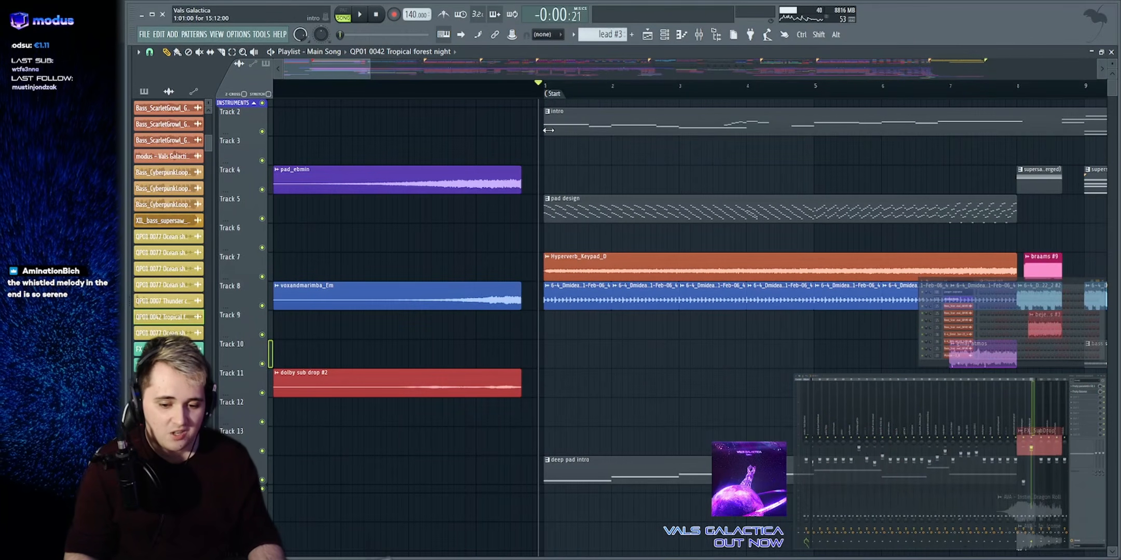
pyautogui.press('space')
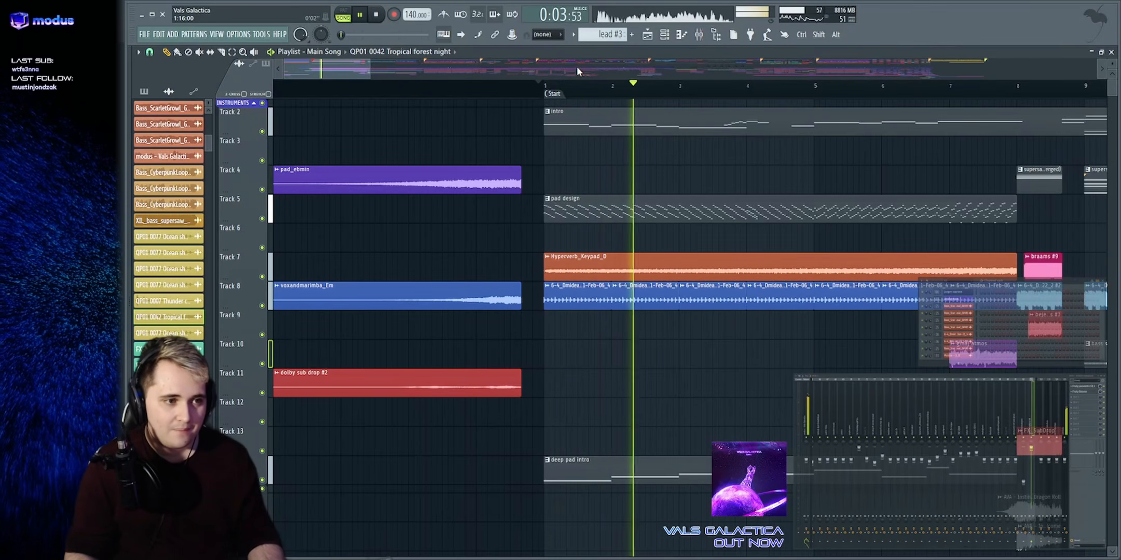
pyautogui.moveTo(370, 69); pyautogui.dragTo(593, 67)
pyautogui.press('space')
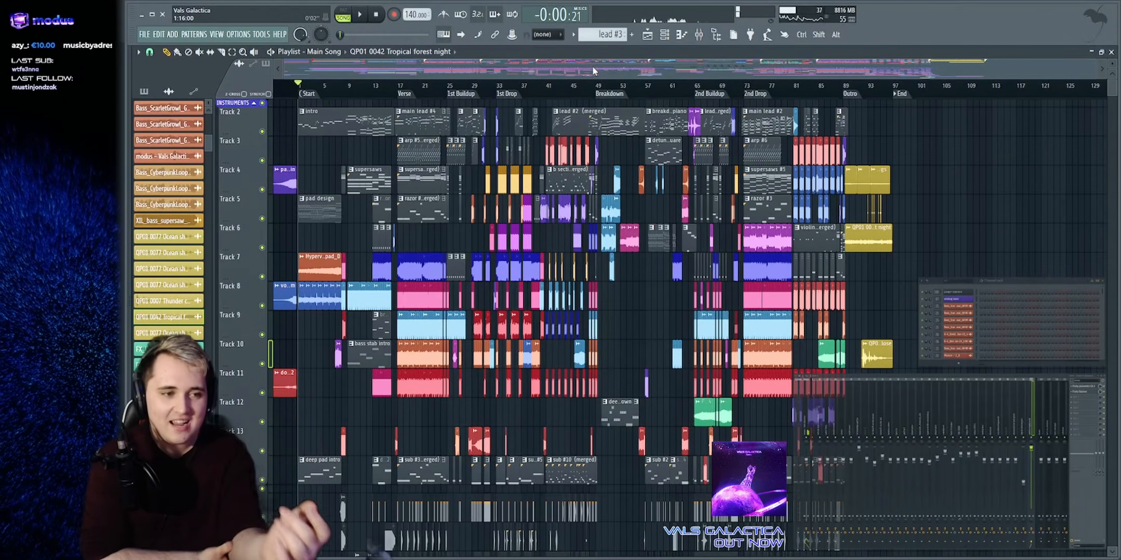
# Select the timeline range over the whole song, ending it at the End marker on bar 97
pyautogui.scroll(5, 856, 208)
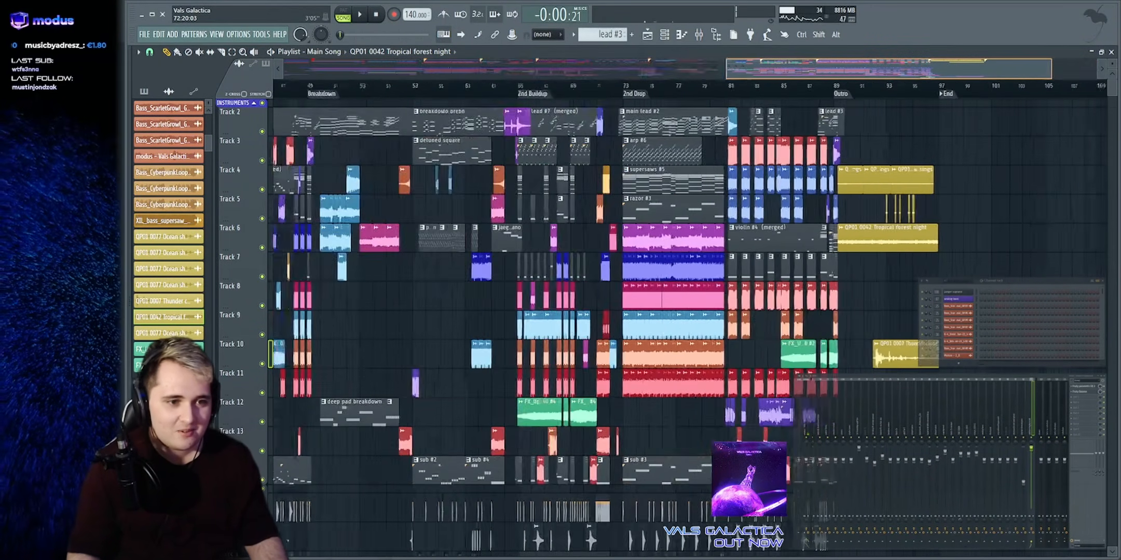
pyautogui.moveTo(889, 68); pyautogui.dragTo(719, 67)
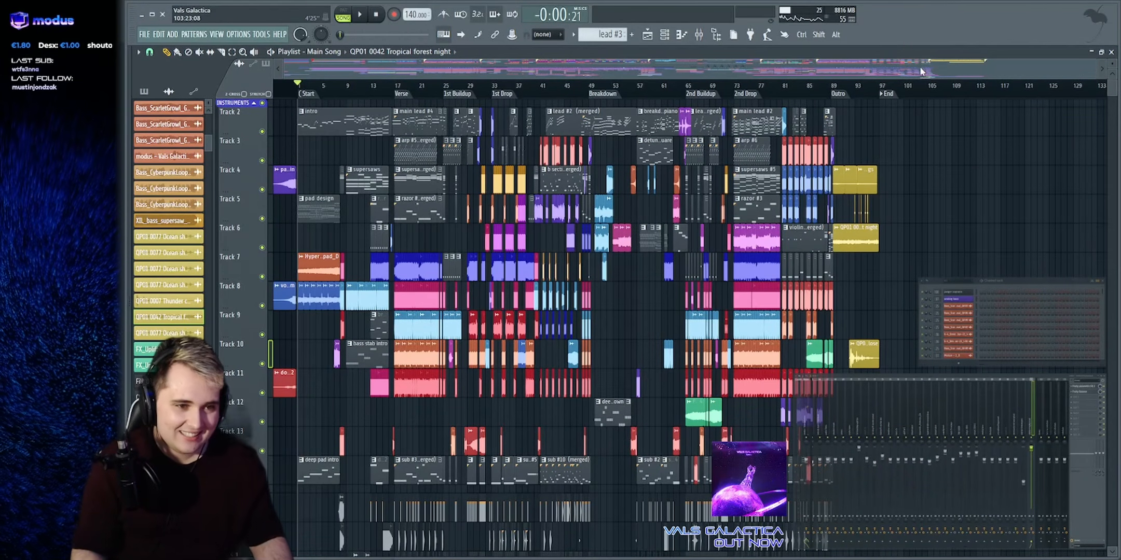
pyautogui.moveTo(914, 85); pyautogui.dragTo(132, 91)
pyautogui.click(1093, 172)
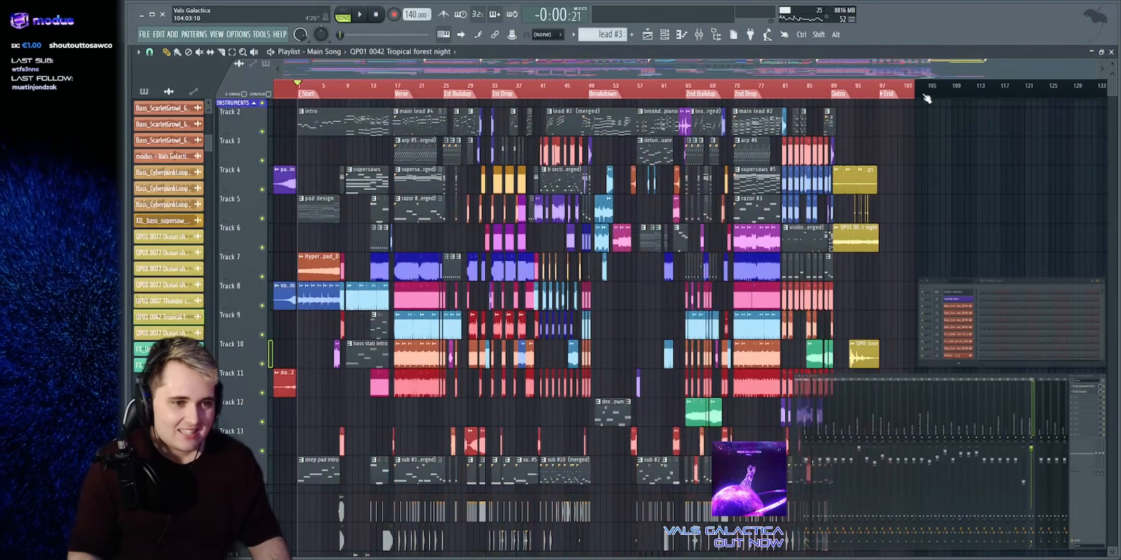
pyautogui.scroll(8, 926, 98)
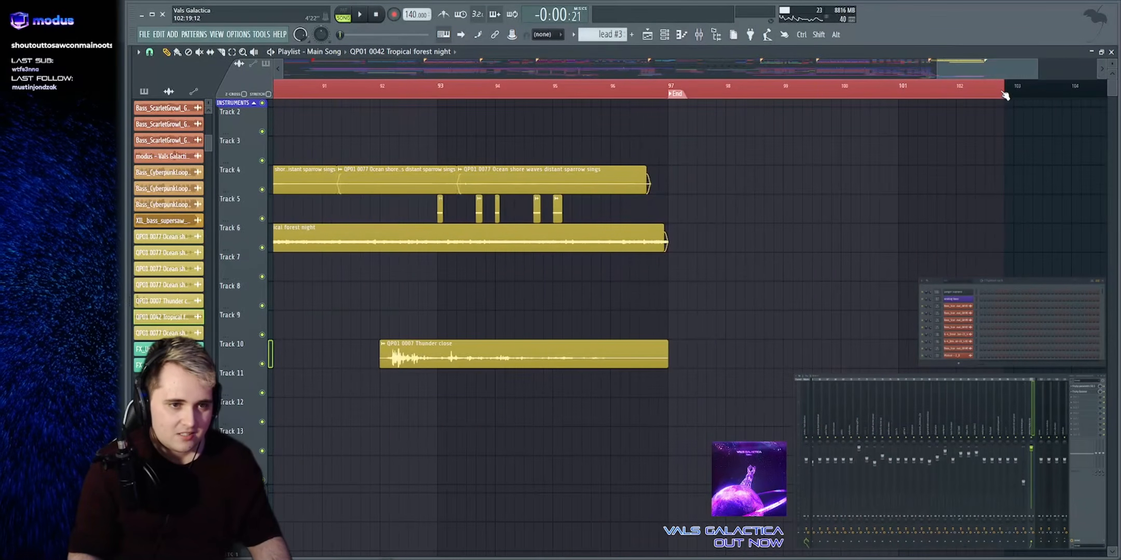
pyautogui.moveTo(1004, 95); pyautogui.dragTo(686, 111)
pyautogui.click(716, 124)
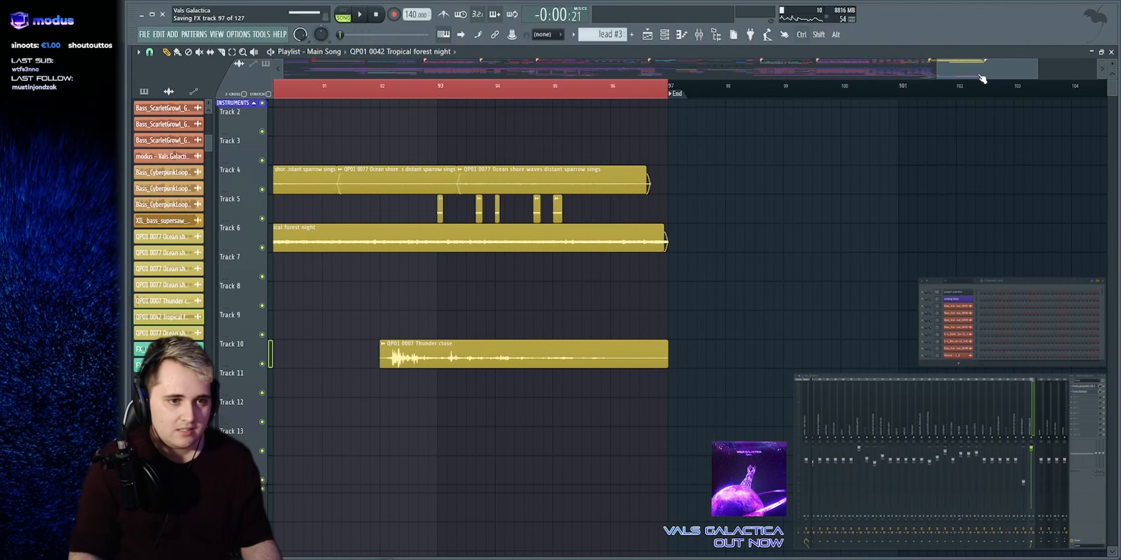
# Set the playback position shortly after bar 93 and play the Outro ambience with all its layers
pyautogui.moveTo(982, 78); pyautogui.dragTo(981, 82)
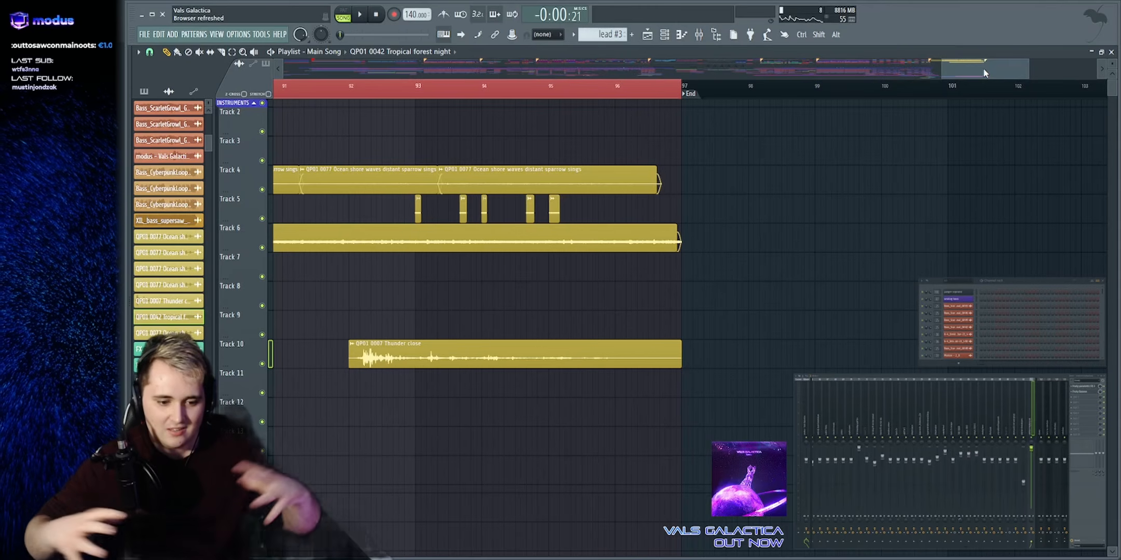
pyautogui.click(440, 96)
pyautogui.press('space')
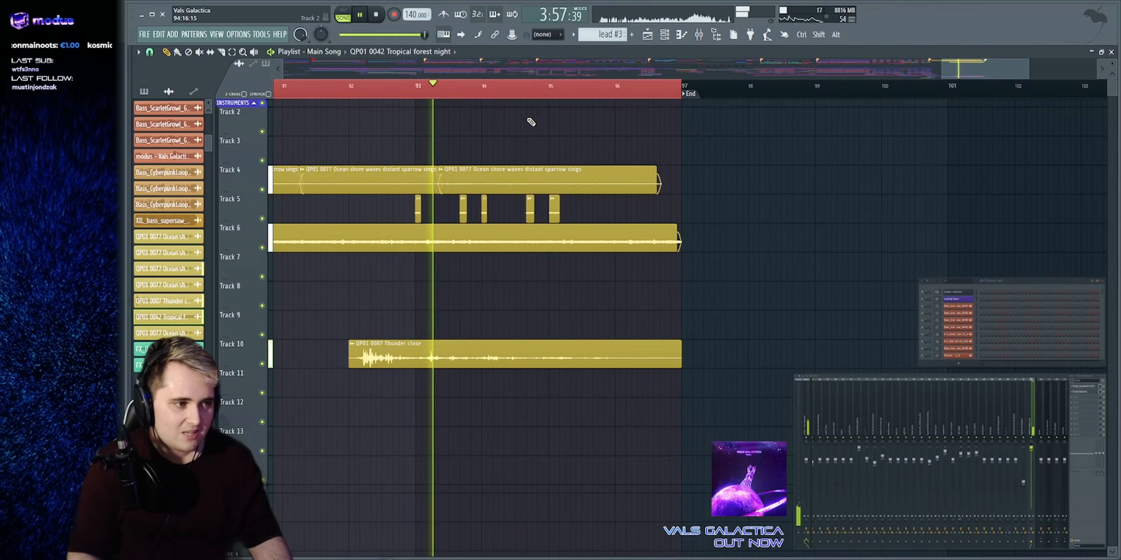
pyautogui.scroll(2, 522, 63)
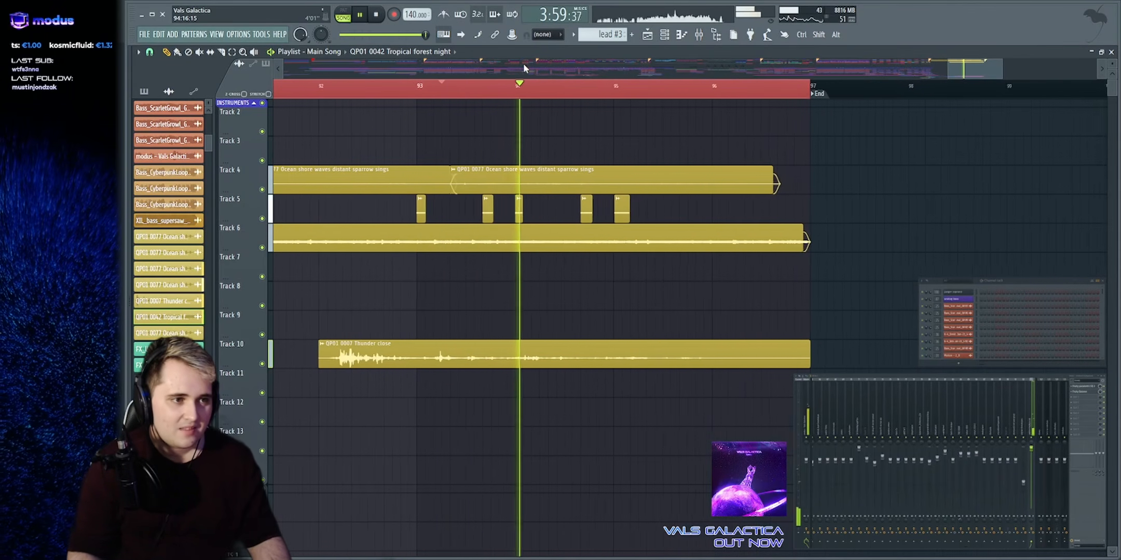
pyautogui.press('space')
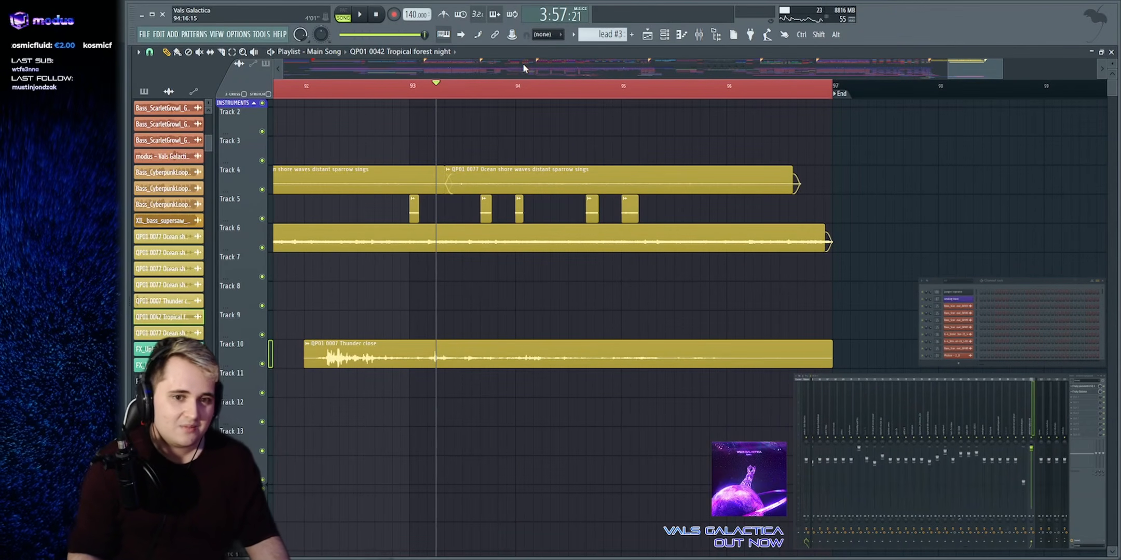
# Replay the Outro ambience from the same position to just past bar 96
pyautogui.press('space')
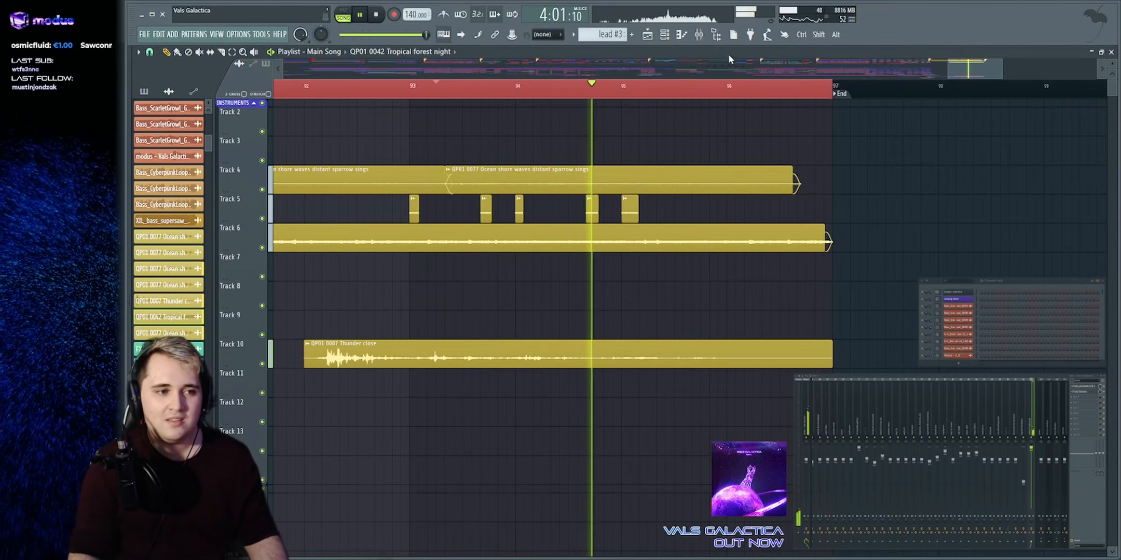
pyautogui.hscroll(3, 730, 65)
pyautogui.hscroll(-5, 730, 65)
pyautogui.hscroll(1, 731, 65)
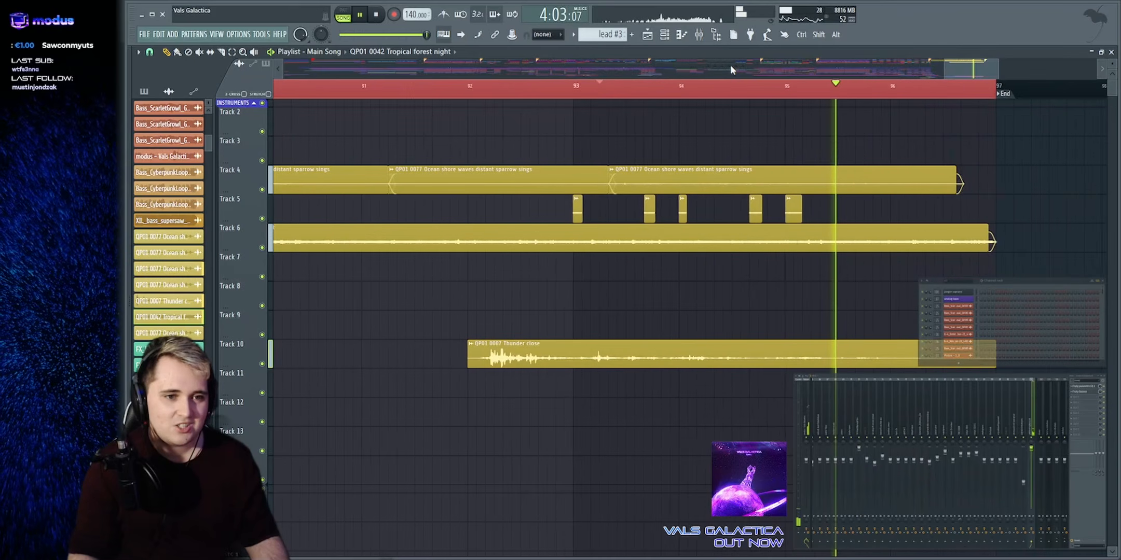
pyautogui.hscroll(2, 730, 64)
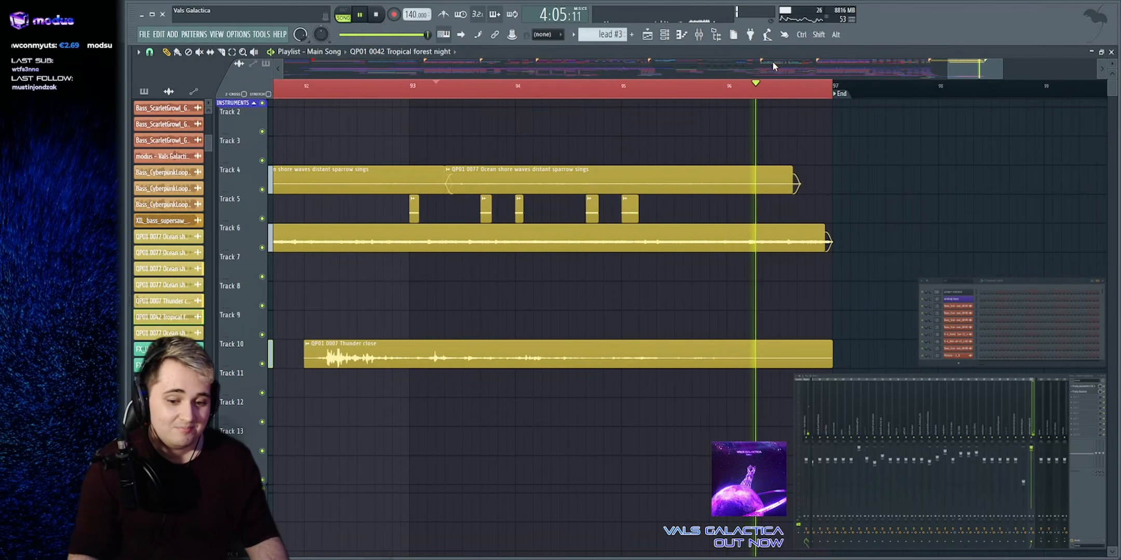
pyautogui.press('space')
# Examine the ambient highpassed volume automation under the Outro and the automation tracks across the whole arrangement
pyautogui.scroll(-2, 766, 137)
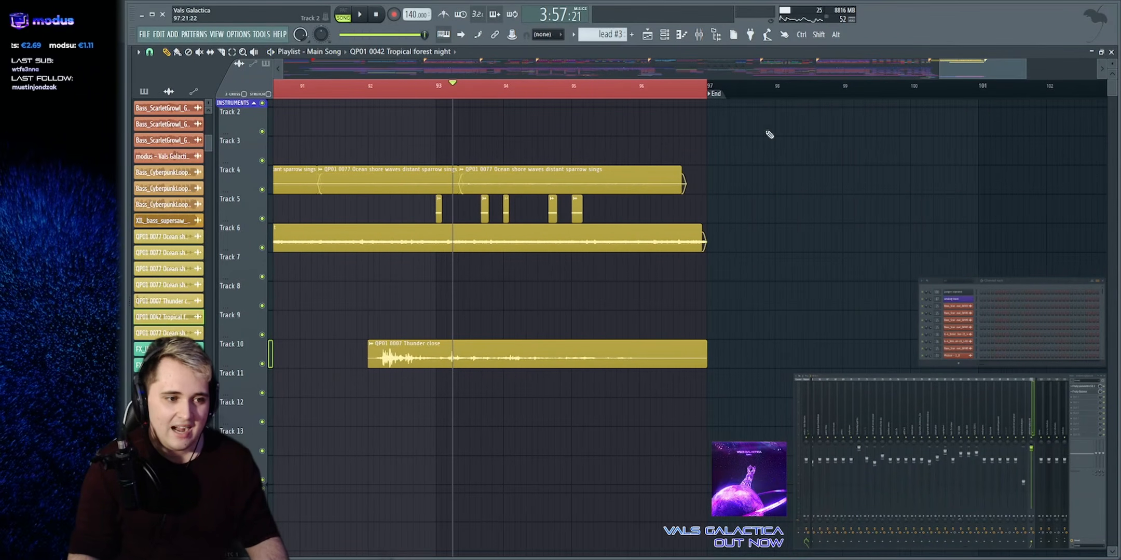
pyautogui.scroll(-15, 551, 243)
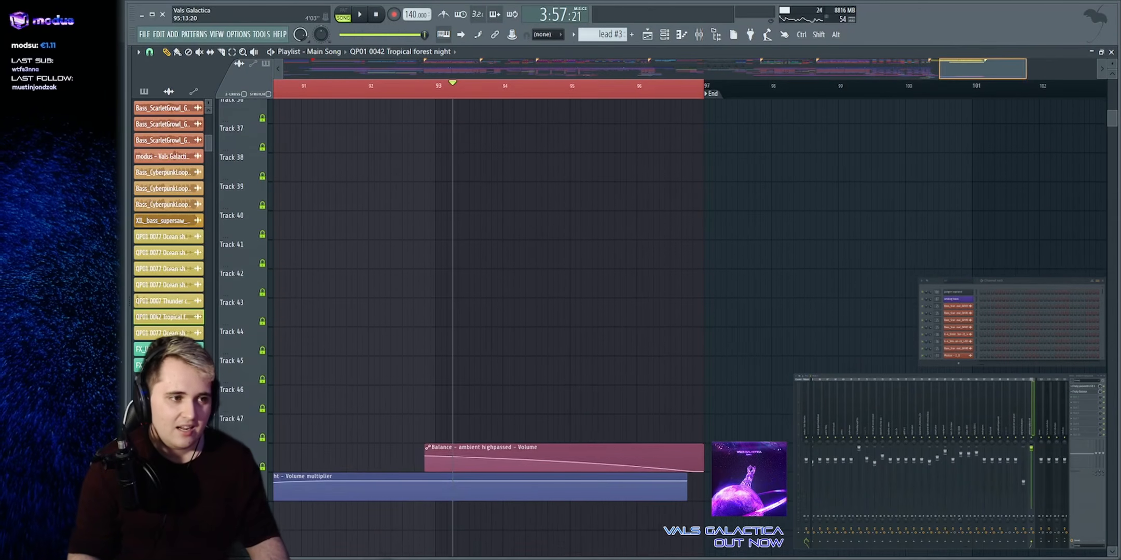
pyautogui.scroll(-8, 623, 70)
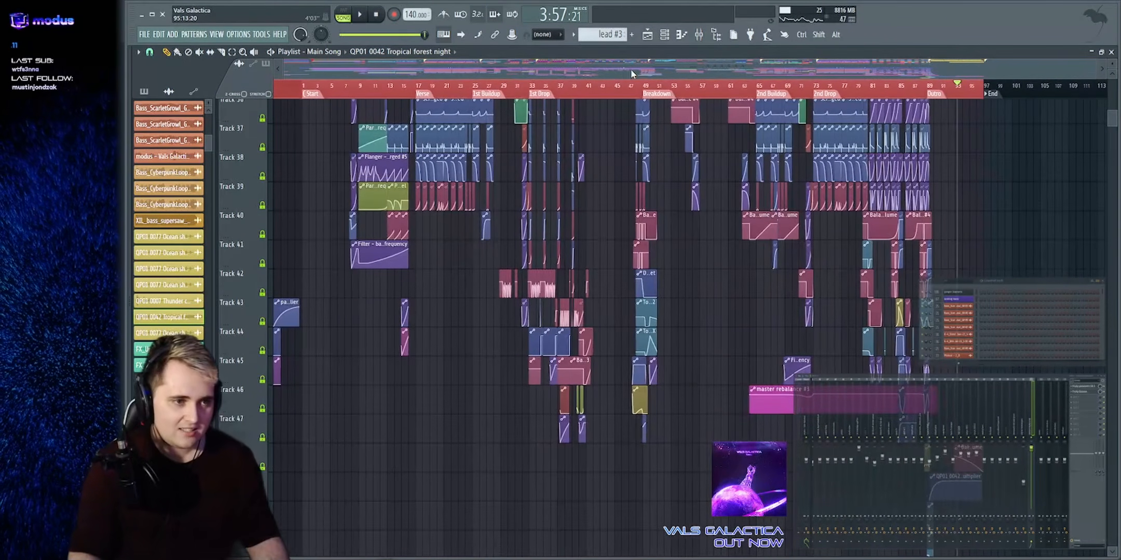
pyautogui.scroll(15, 1005, 147)
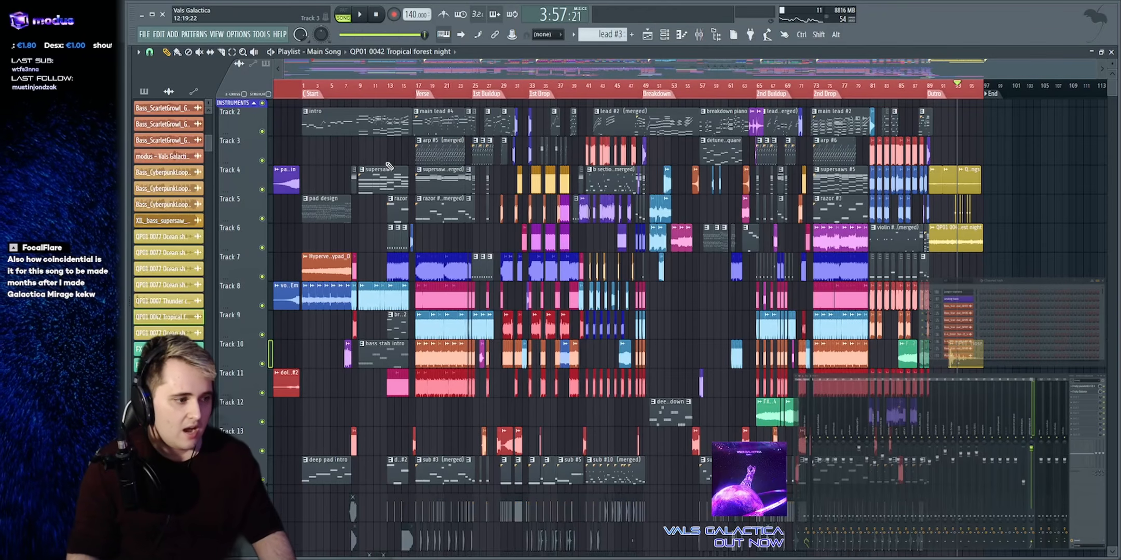
# Mute Track 13 and Track 14 and play the Verse without them from about bar 20
pyautogui.scroll(-4, 386, 163)
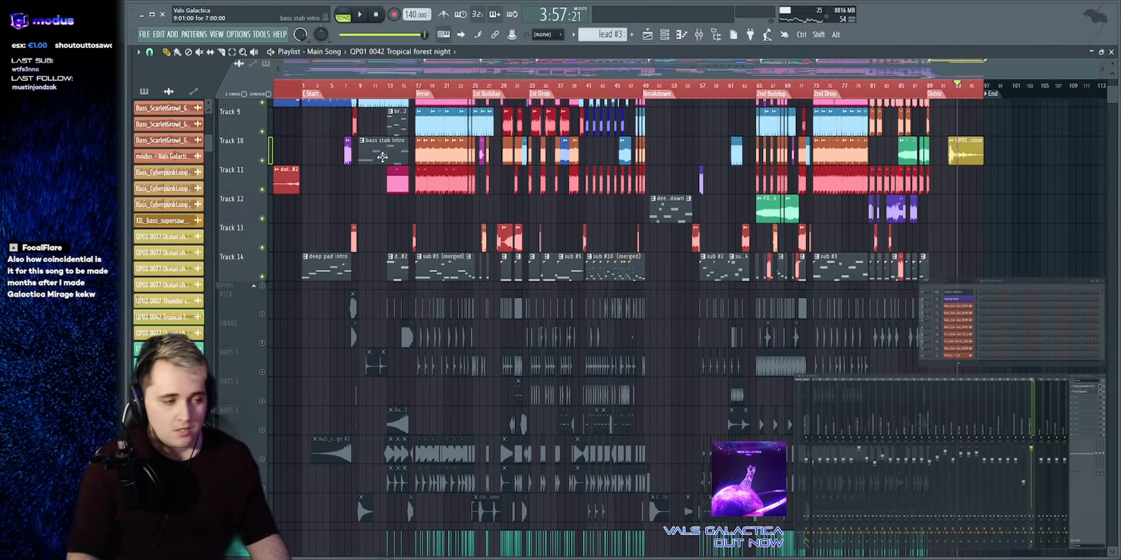
pyautogui.scroll(4, 383, 156)
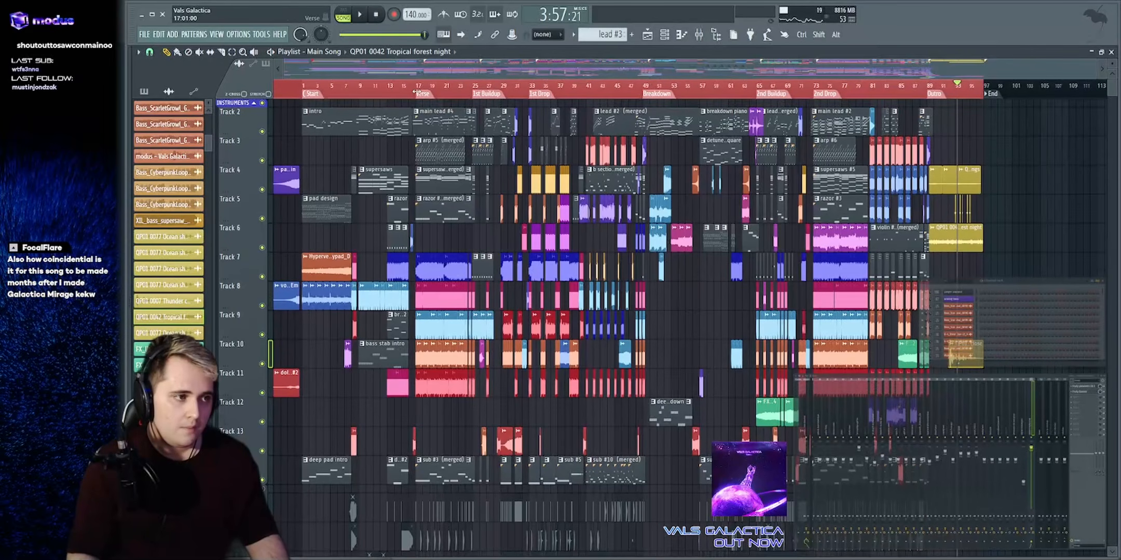
pyautogui.scroll(-4, 386, 159)
pyautogui.click(262, 277)
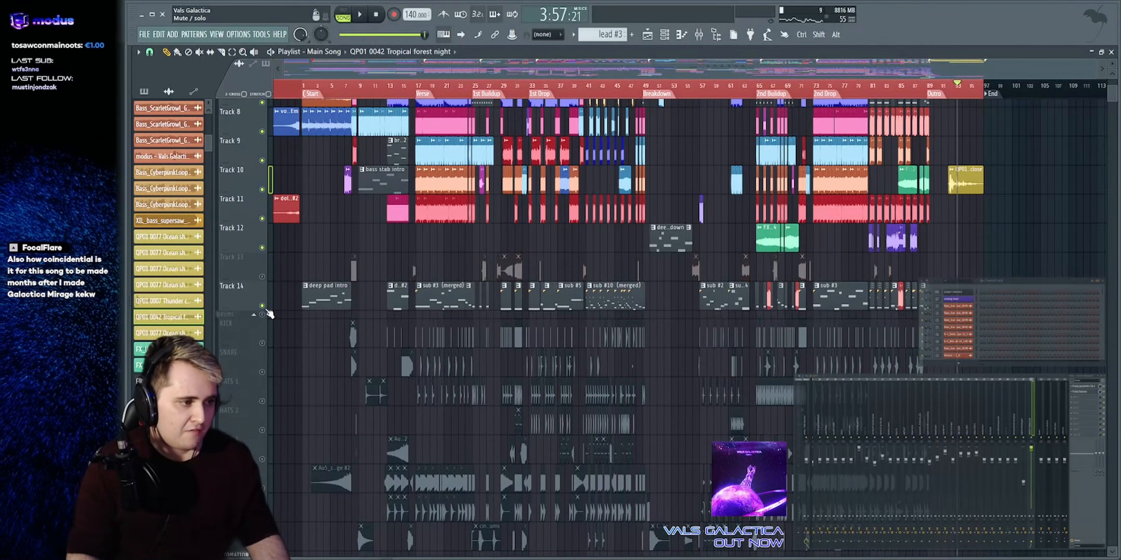
pyautogui.click(263, 307)
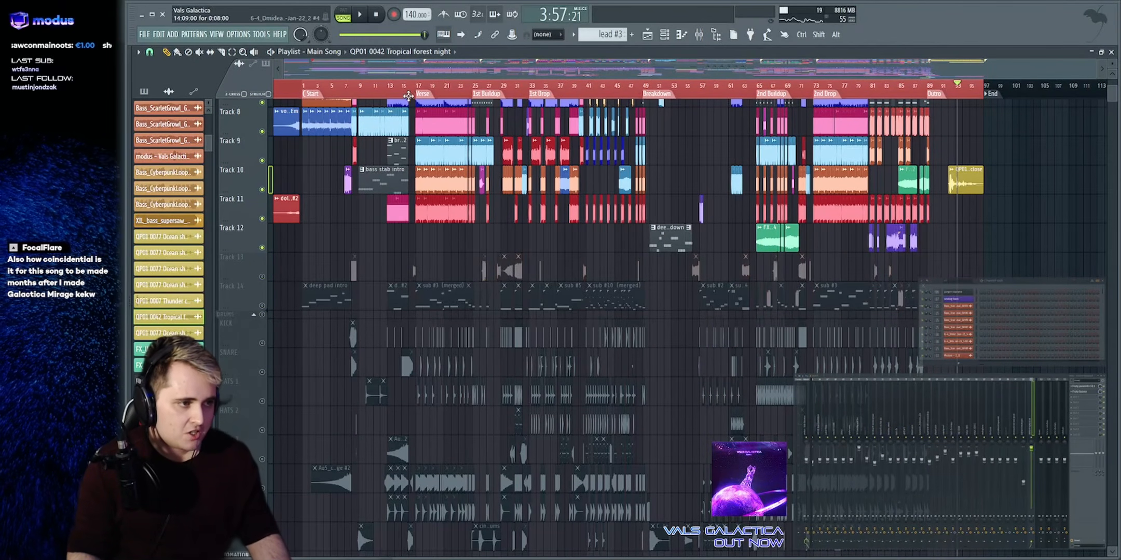
pyautogui.click(474, 84)
pyautogui.press('space')
pyautogui.click(439, 85)
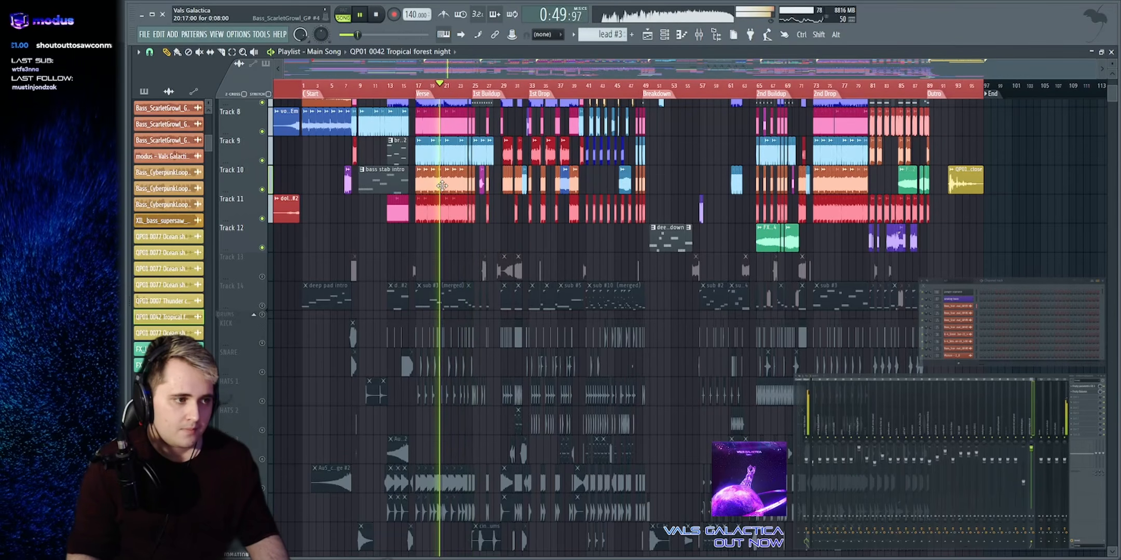
pyautogui.scroll(4, 442, 185)
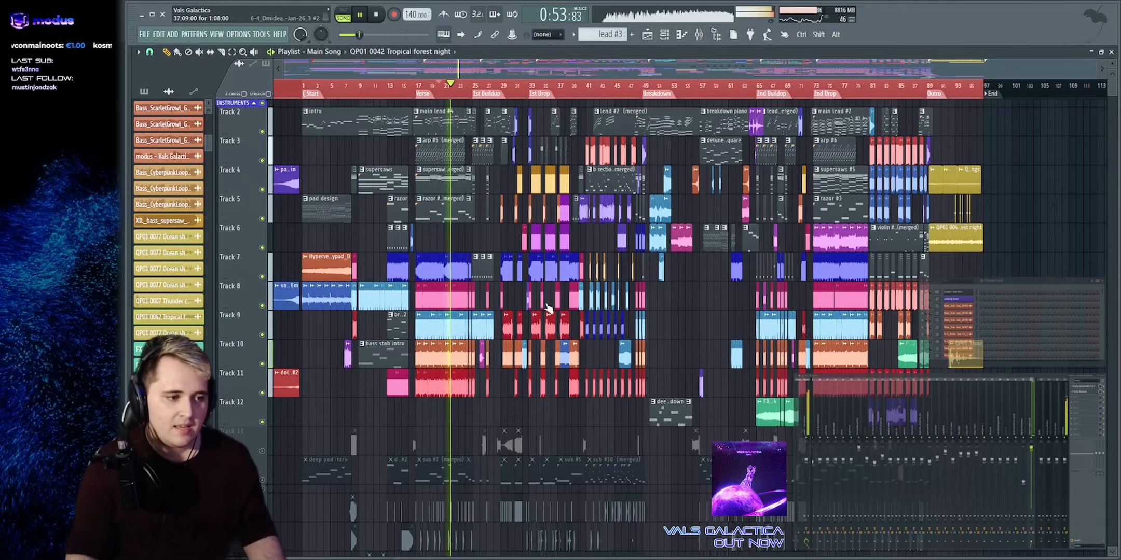
pyautogui.press('space')
# Leave only Track 13 and Track 14 audible and play the Verse from about bar 20
pyautogui.scroll(-5, 548, 307)
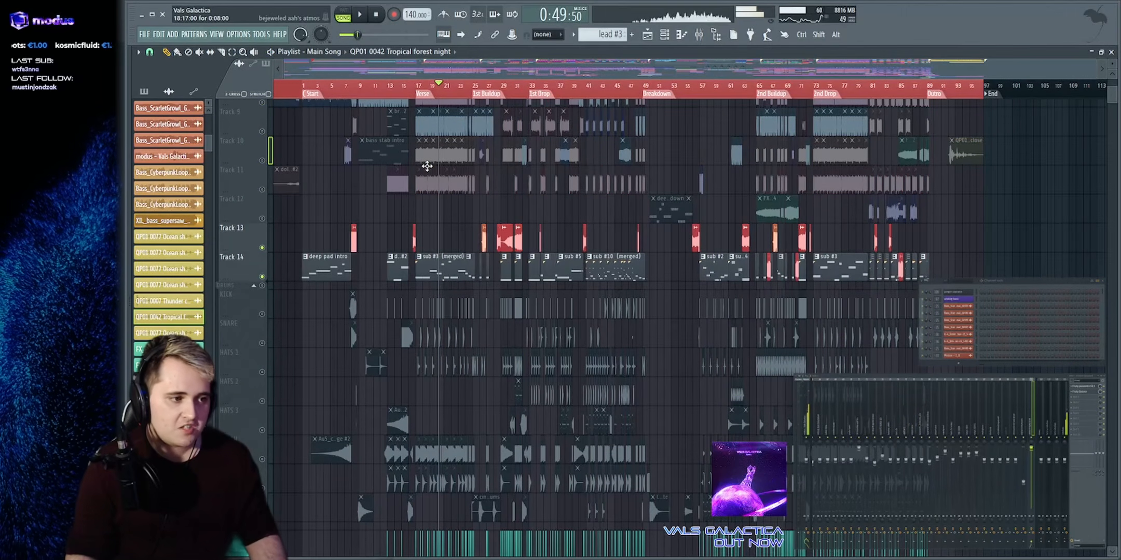
pyautogui.press('space')
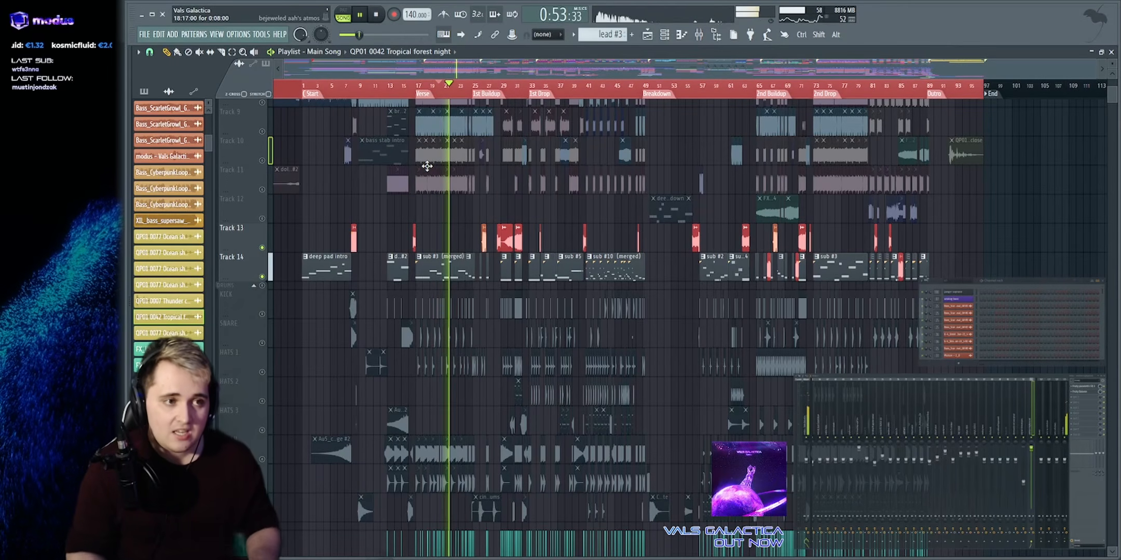
pyautogui.scroll(1, 470, 182)
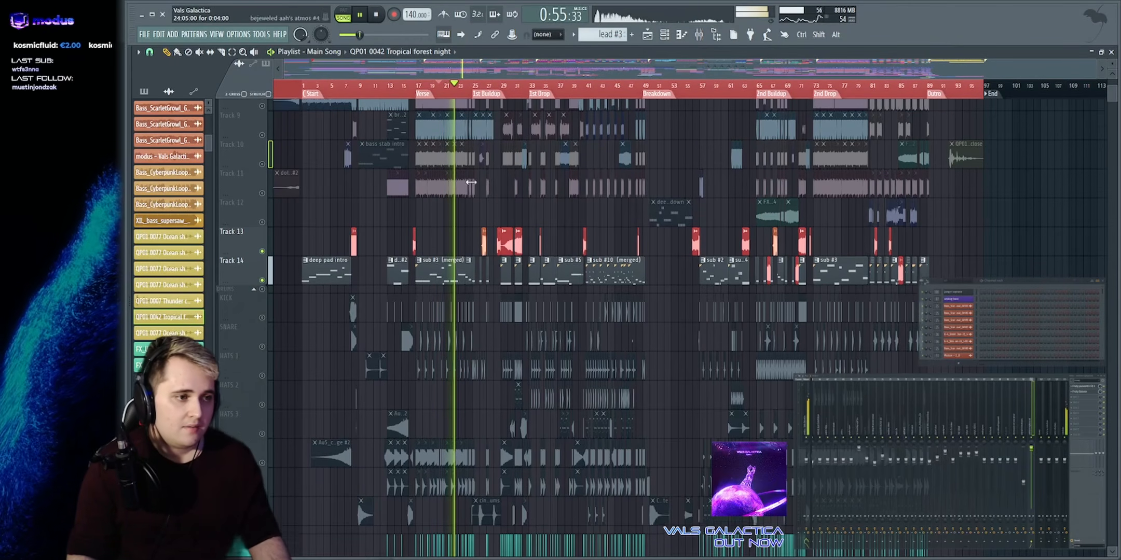
pyautogui.scroll(-5, 393, 228)
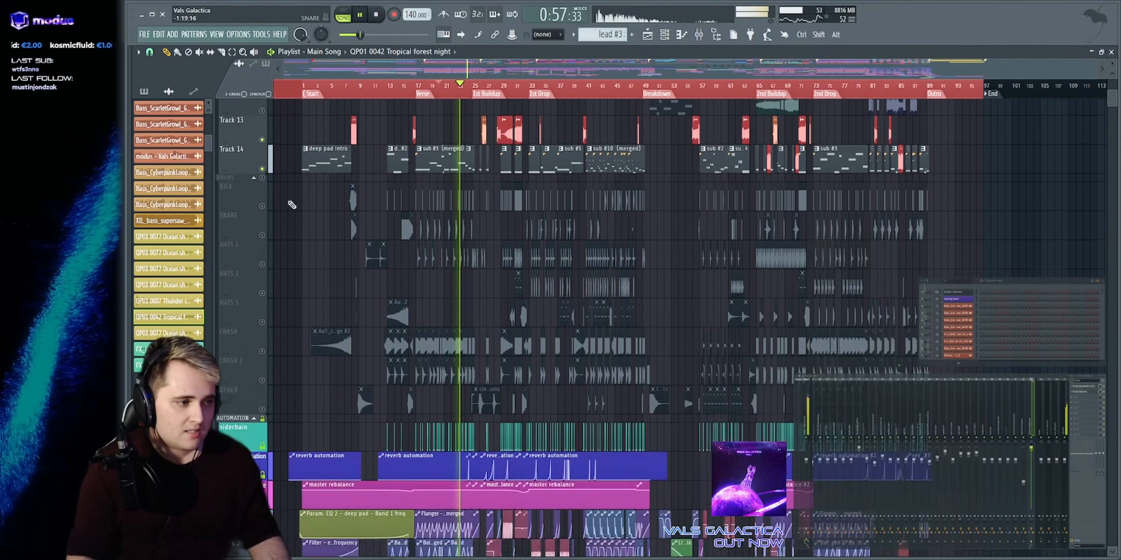
pyautogui.press('space')
# Solo the KICK track and play it from about bar 31, just before the 1st Drop
pyautogui.rightClick(262, 169)
pyautogui.rightClick(263, 198)
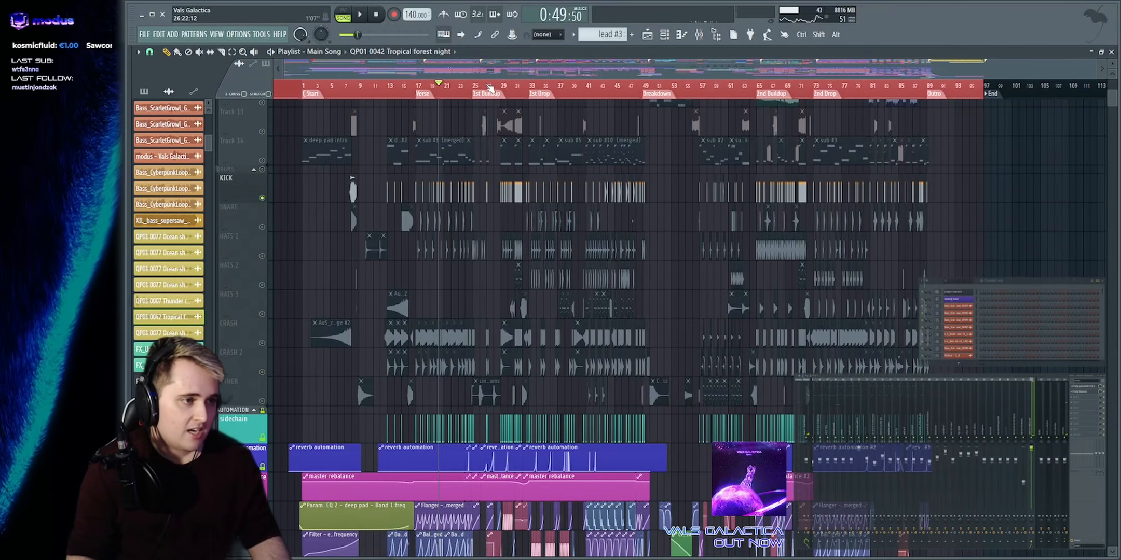
pyautogui.click(518, 87)
pyautogui.press('space')
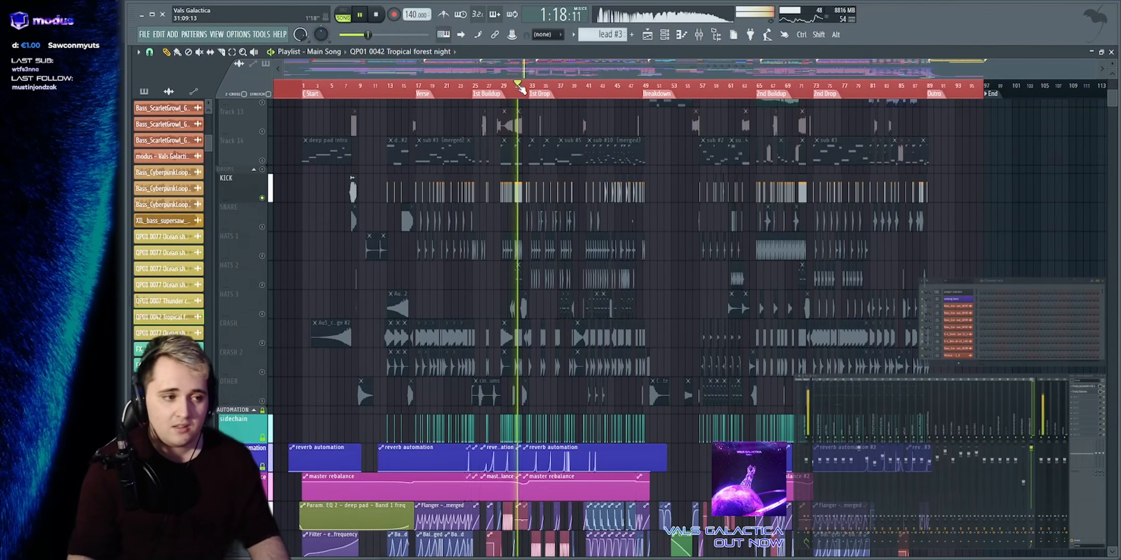
# Solo the SNARE track and play it from about bar 15 and from the start of the 1st Drop
pyautogui.rightClick(262, 227)
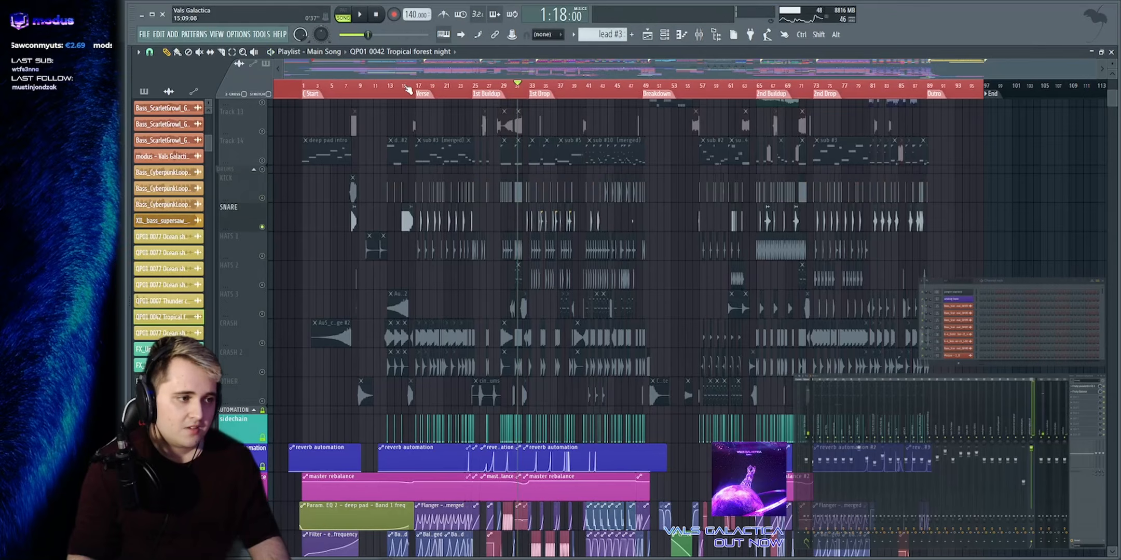
pyautogui.click(407, 88)
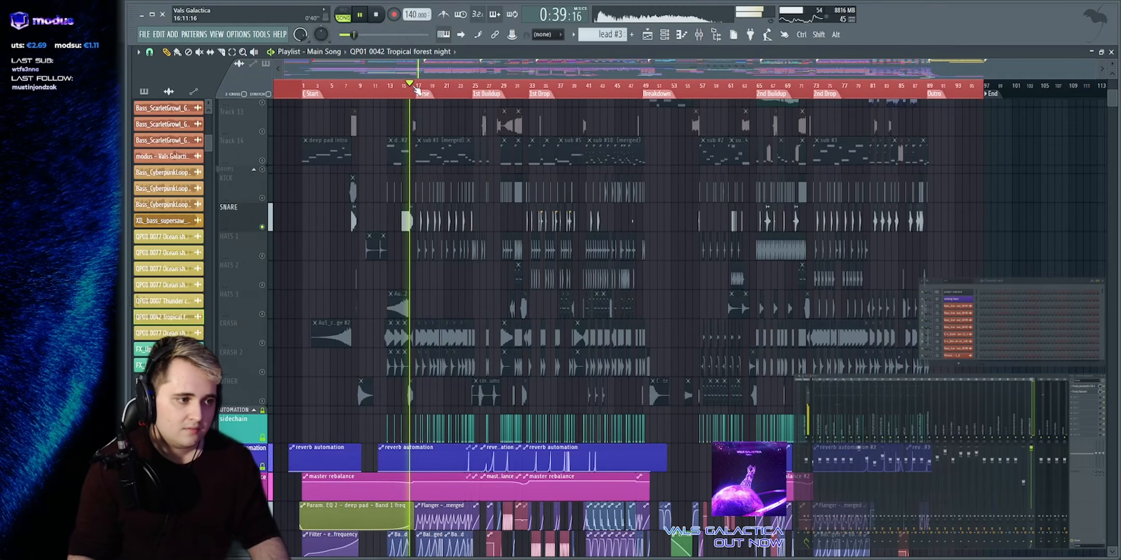
pyautogui.click(531, 86)
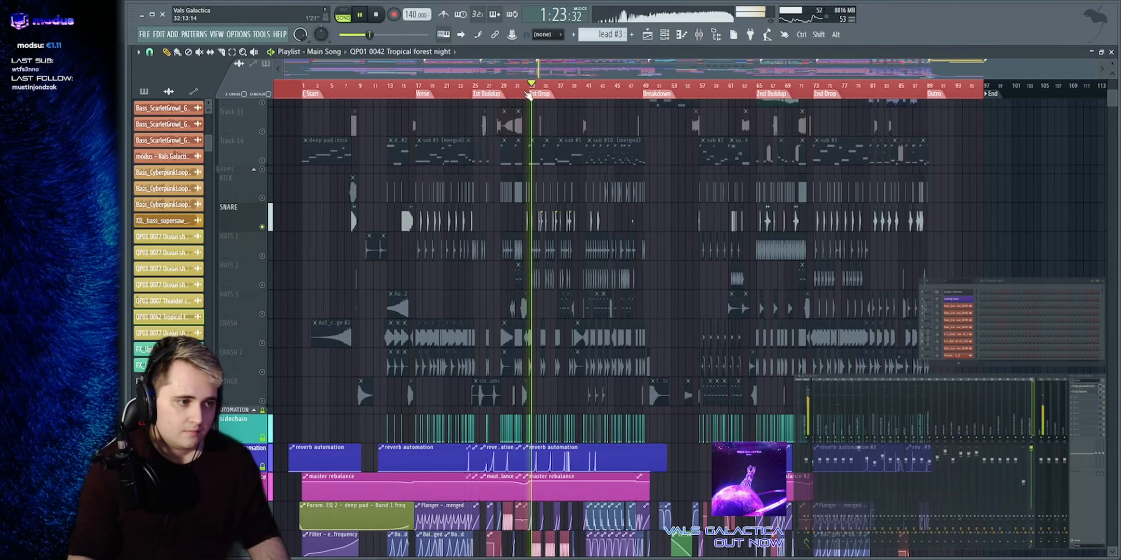
pyautogui.press('space')
# Leave only HATS 1, HATS 2, HATS 3 and OTHER audible and play them from about bar 31 and about bar 42
pyautogui.rightClick(262, 256)
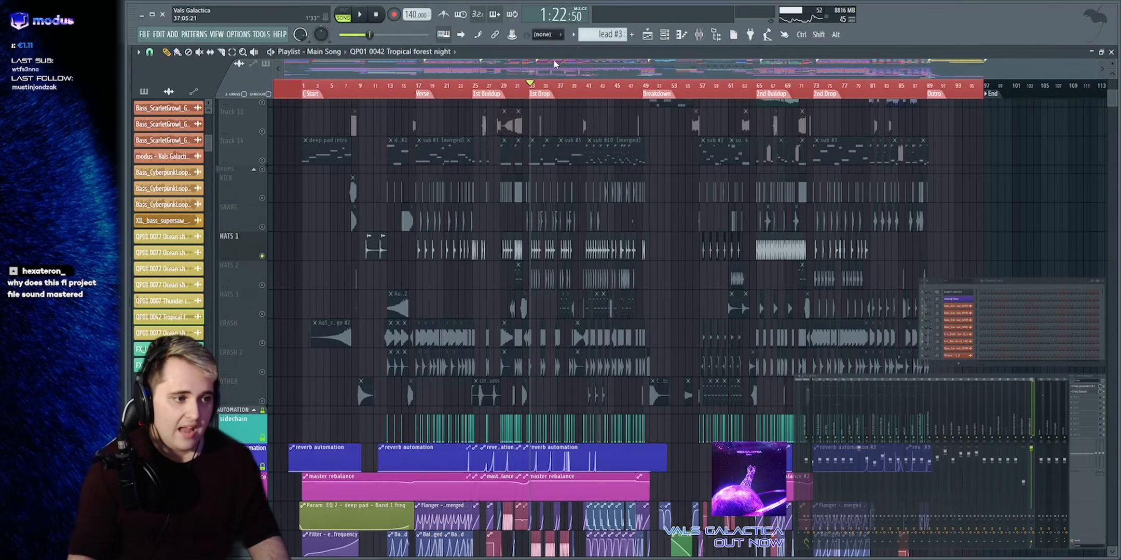
pyautogui.click(262, 286)
pyautogui.click(263, 314)
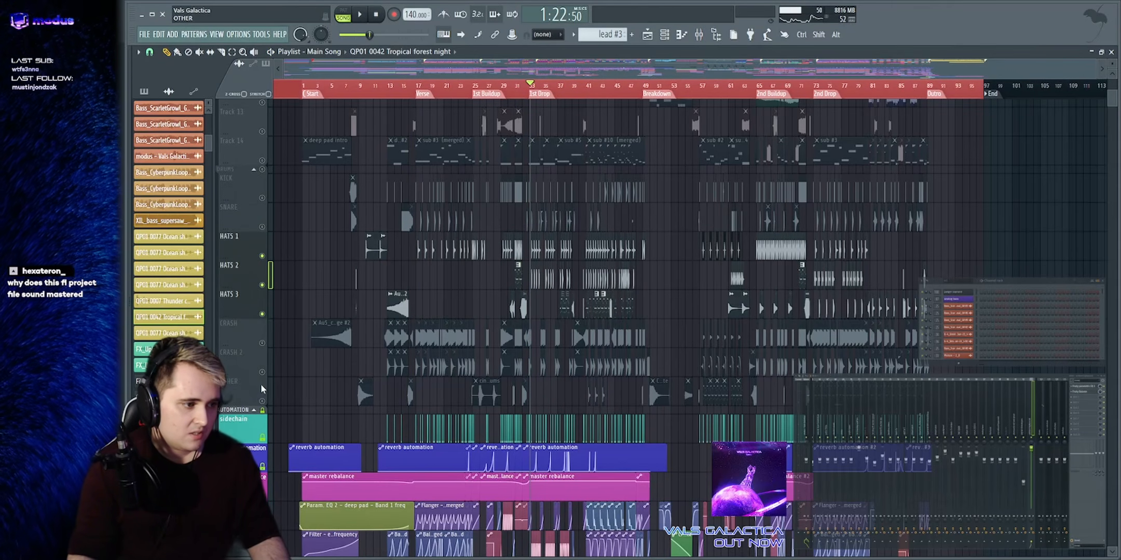
pyautogui.click(262, 401)
pyautogui.press('space')
pyautogui.click(513, 93)
pyautogui.click(519, 88)
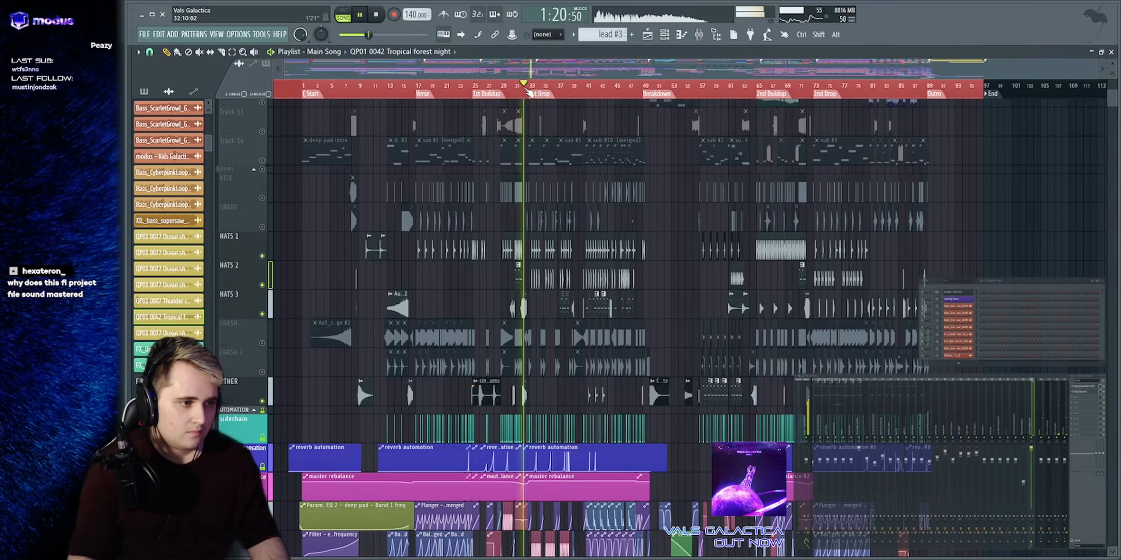
pyautogui.scroll(2, 623, 72)
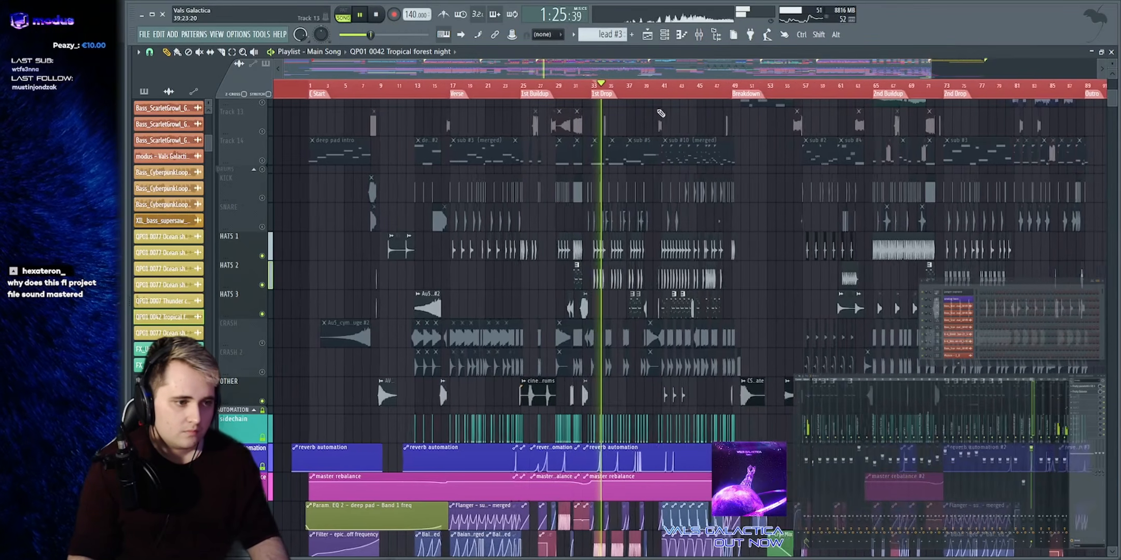
pyautogui.click(678, 86)
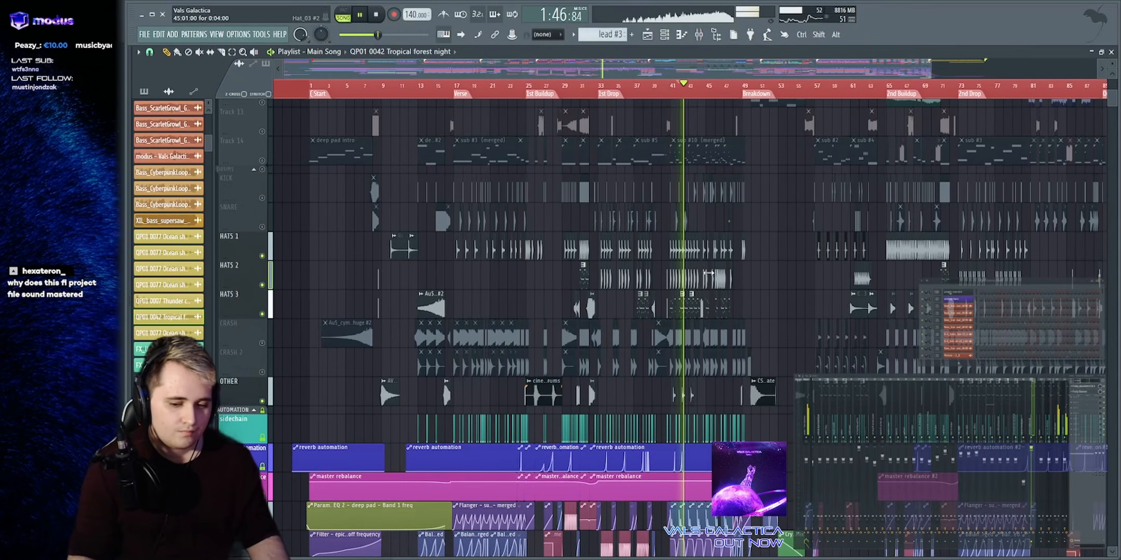
pyautogui.scroll(-5, 266, 171)
pyautogui.press('space')
# Play only the CRASH and CRASH 2 tracks from about bar 42, and restore all tracks
pyautogui.click(262, 169)
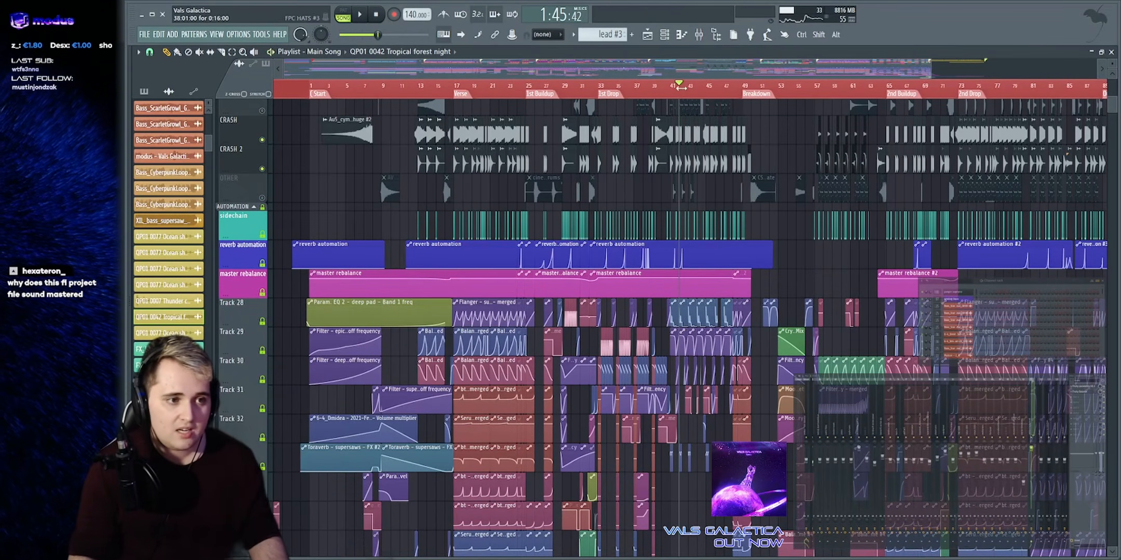
pyautogui.press('space')
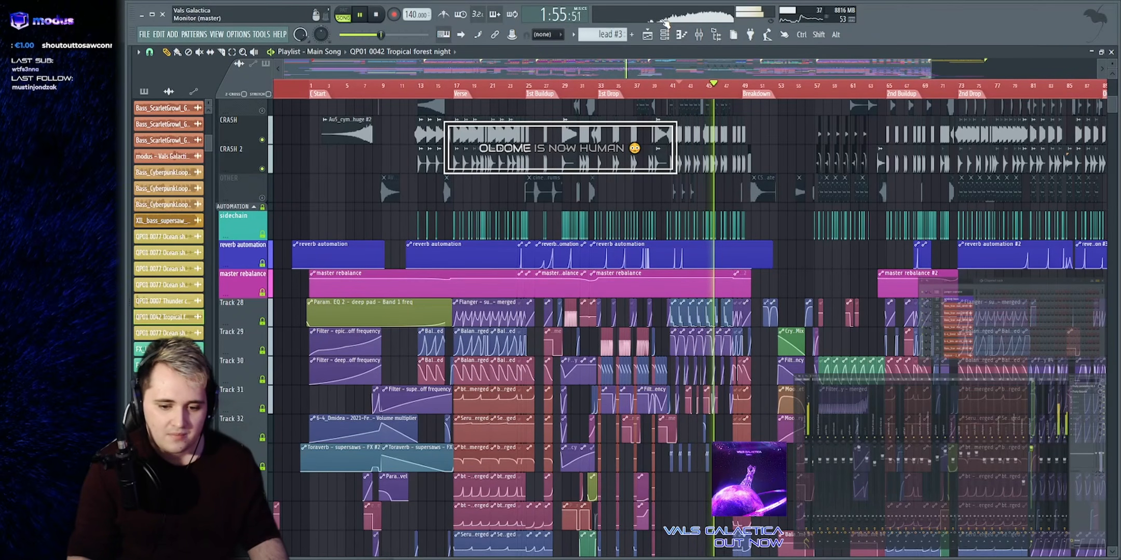
pyautogui.press('space')
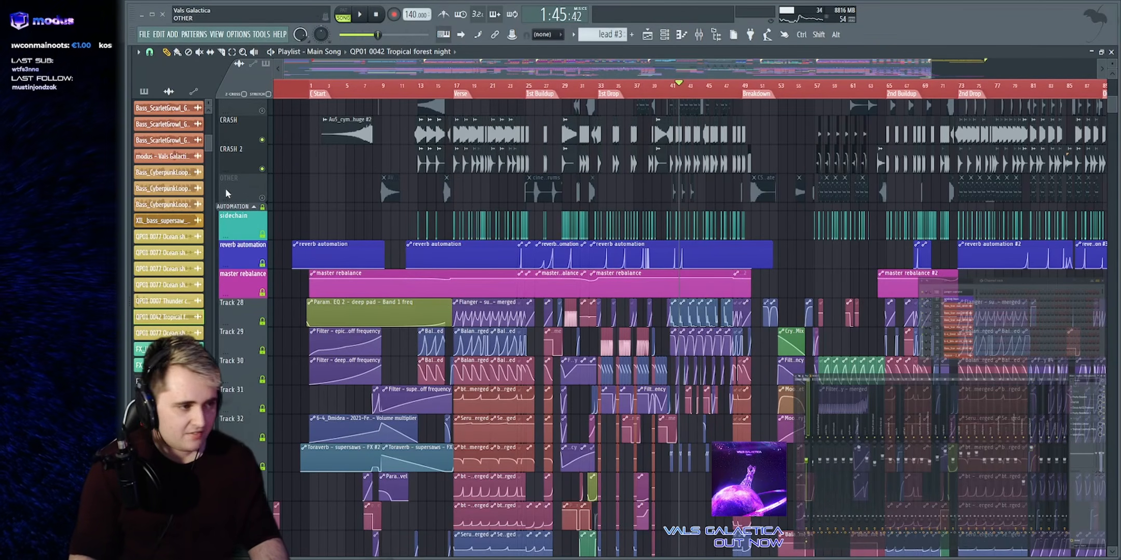
pyautogui.rightClick(262, 197)
pyautogui.rightClick(262, 197)
# Open the Invisible Limiter on the master channel, examine its gain and limit settings, and close it
pyautogui.click(1084, 426)
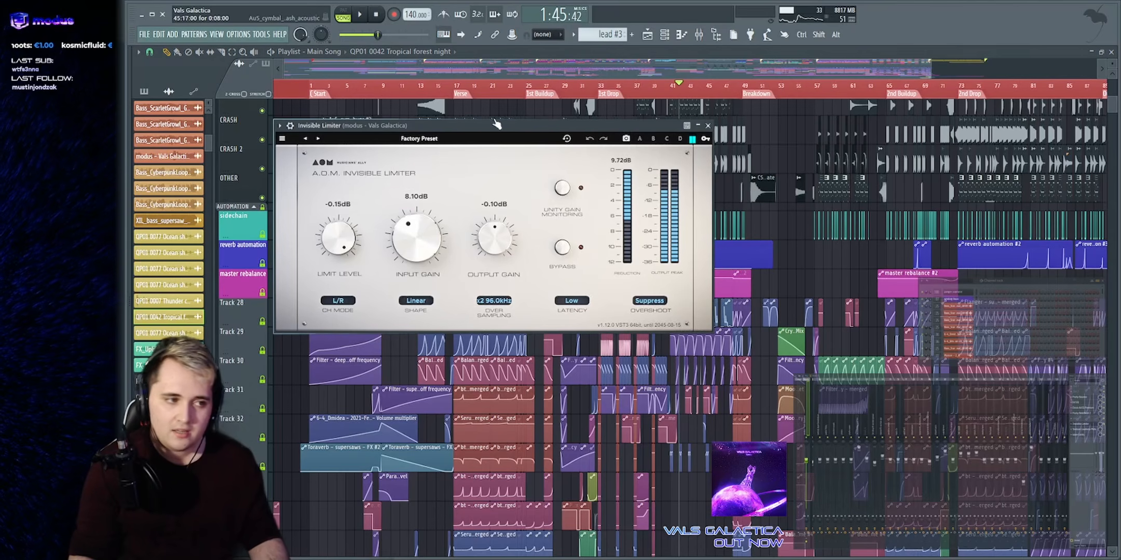
pyautogui.moveTo(475, 130); pyautogui.dragTo(713, 137)
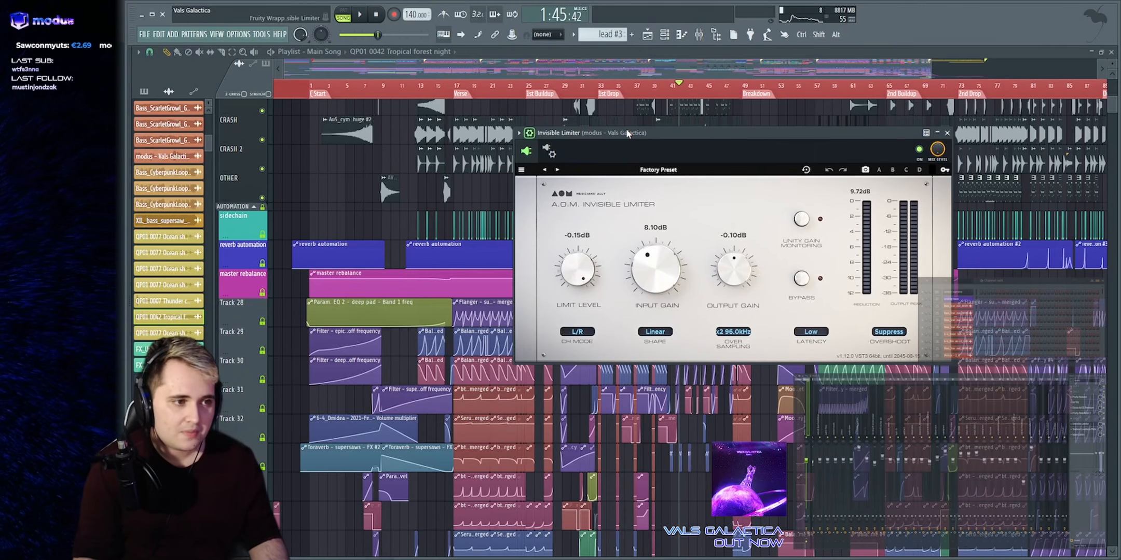
pyautogui.moveTo(690, 136); pyautogui.dragTo(670, 115)
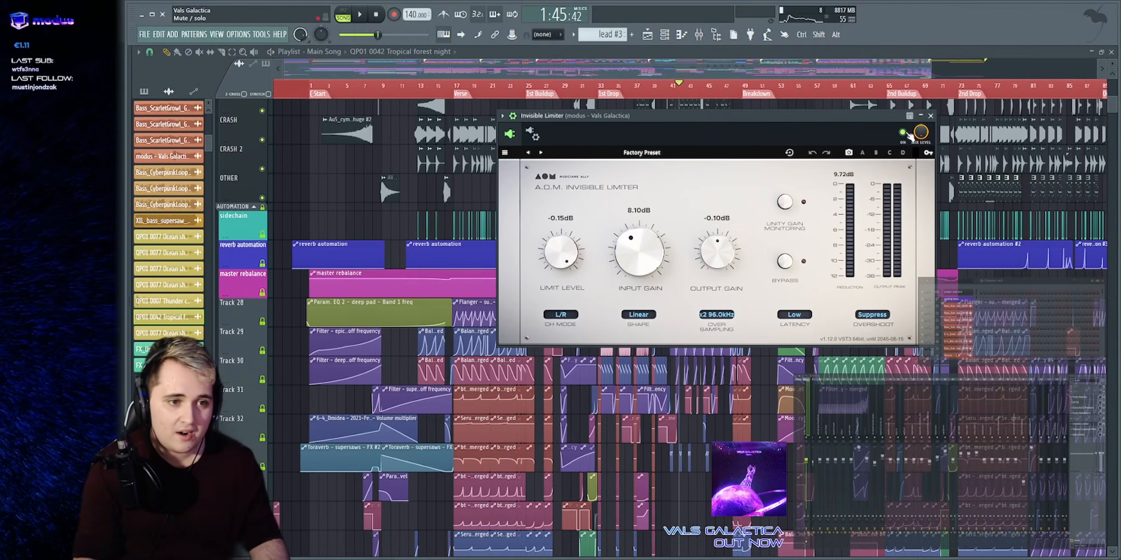
pyautogui.click(930, 115)
pyautogui.scroll(1, 978, 152)
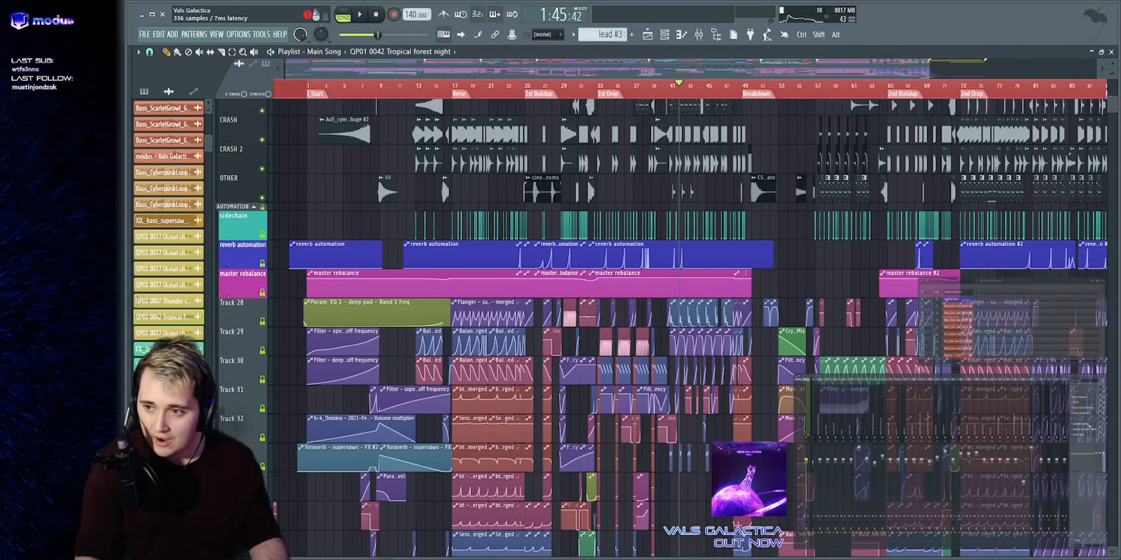
pyautogui.click(1089, 426)
pyautogui.click(930, 116)
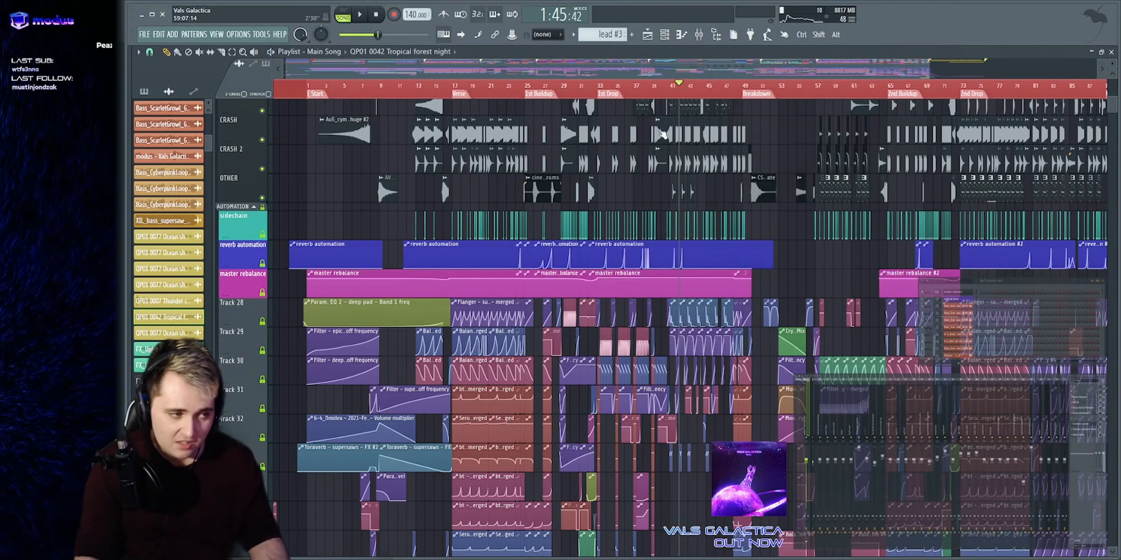
# Mute Track 13 and Track 14 again and play the Verse repeatedly from bar 21
pyautogui.scroll(10, 662, 134)
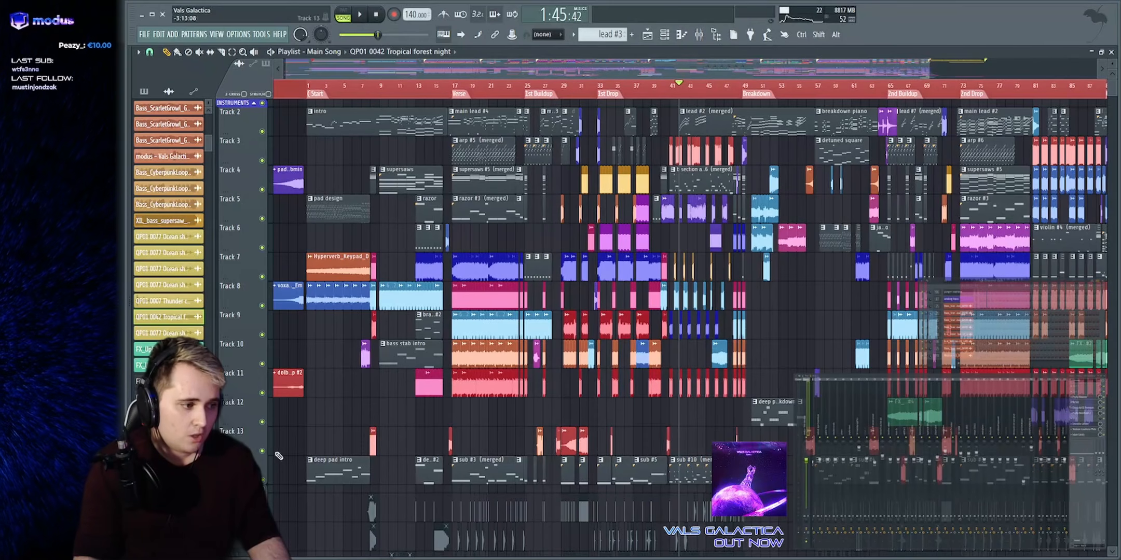
pyautogui.click(262, 451)
pyautogui.click(262, 480)
pyautogui.click(491, 87)
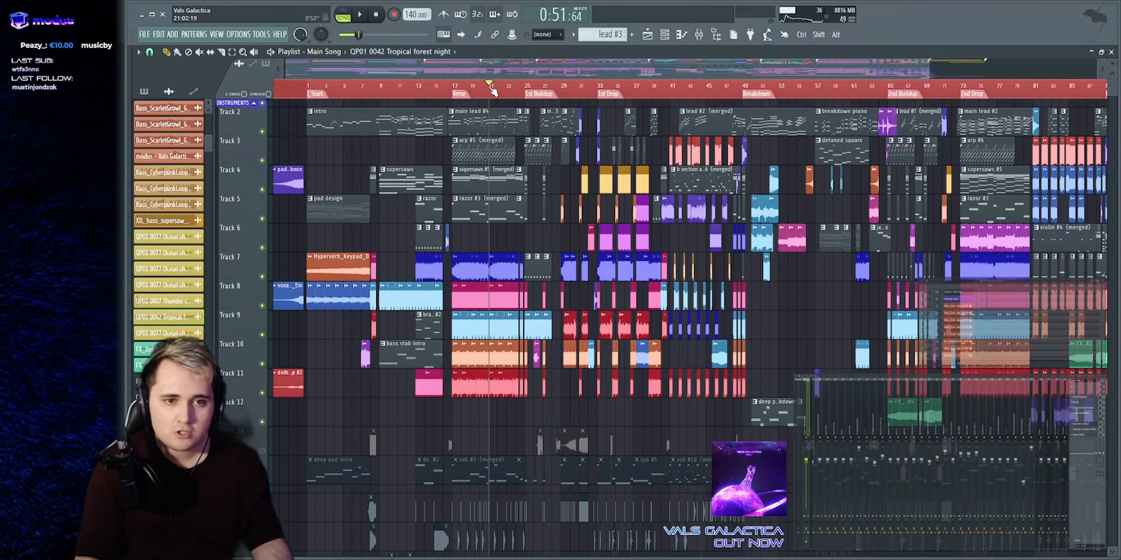
pyautogui.press('space')
pyautogui.press('space')
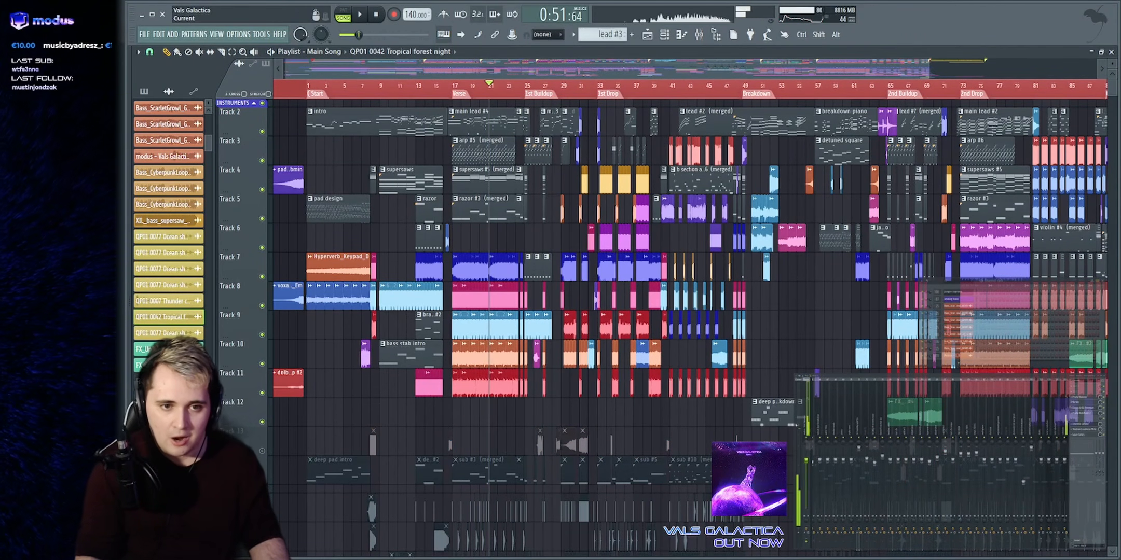
pyautogui.press('space')
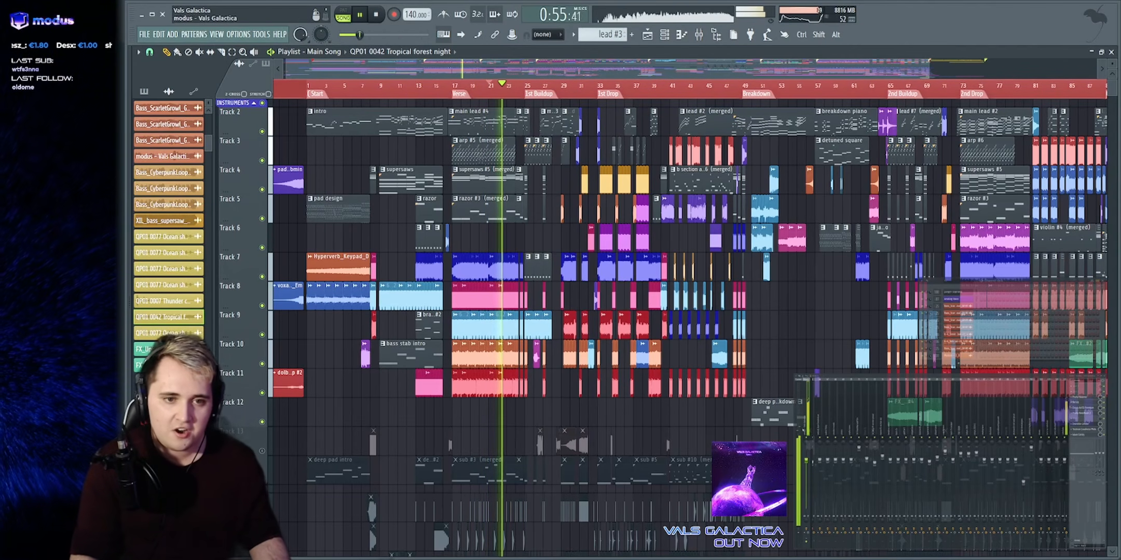
pyautogui.press('space')
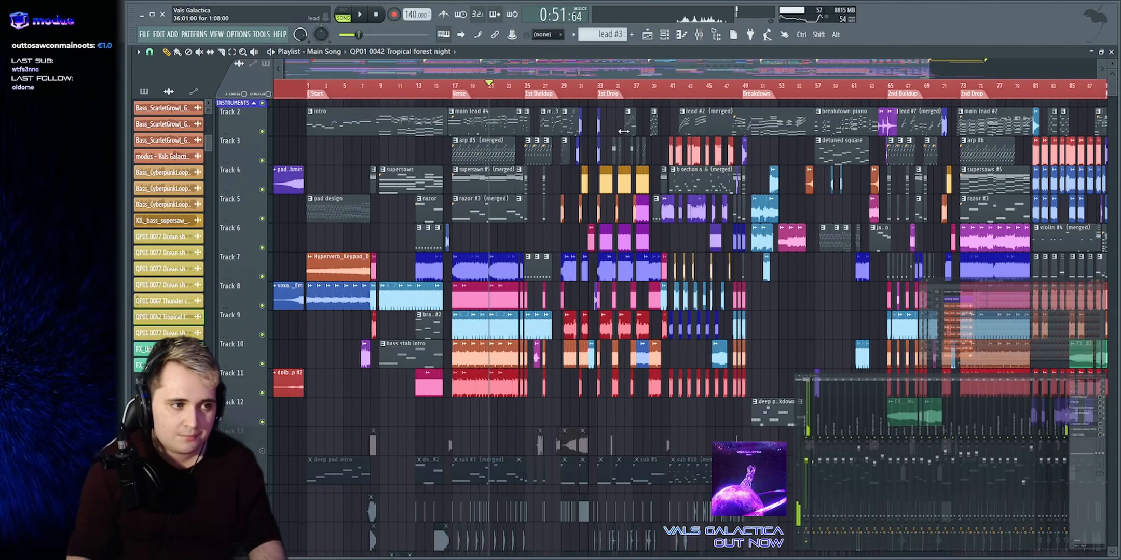
pyautogui.press('space')
pyautogui.press('space')
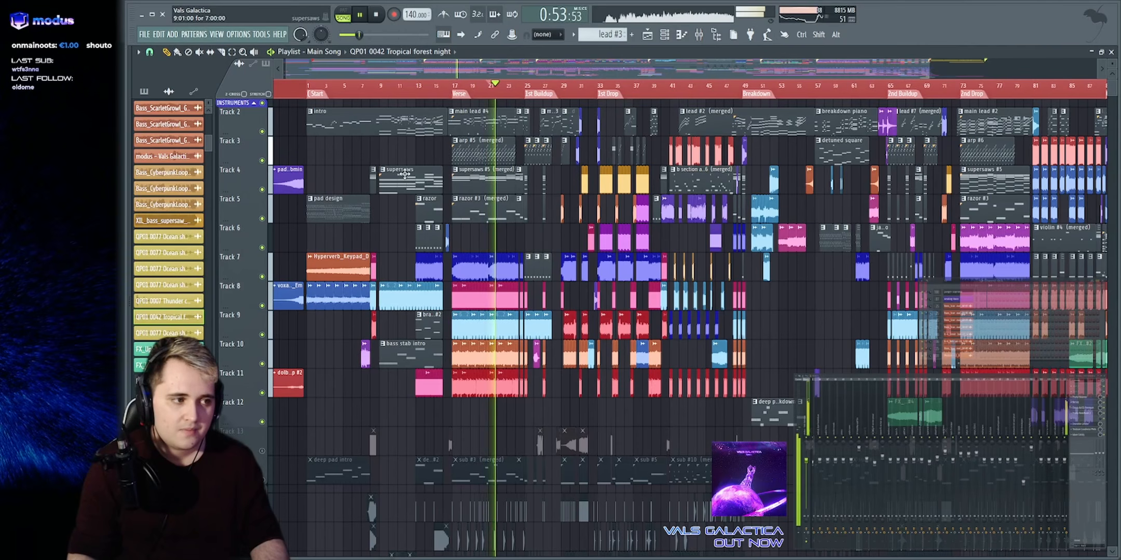
# Unmute all tracks so the full instrument and drum arrangement is active
pyautogui.scroll(-3, 269, 311)
pyautogui.rightClick(263, 307)
pyautogui.rightClick(263, 307)
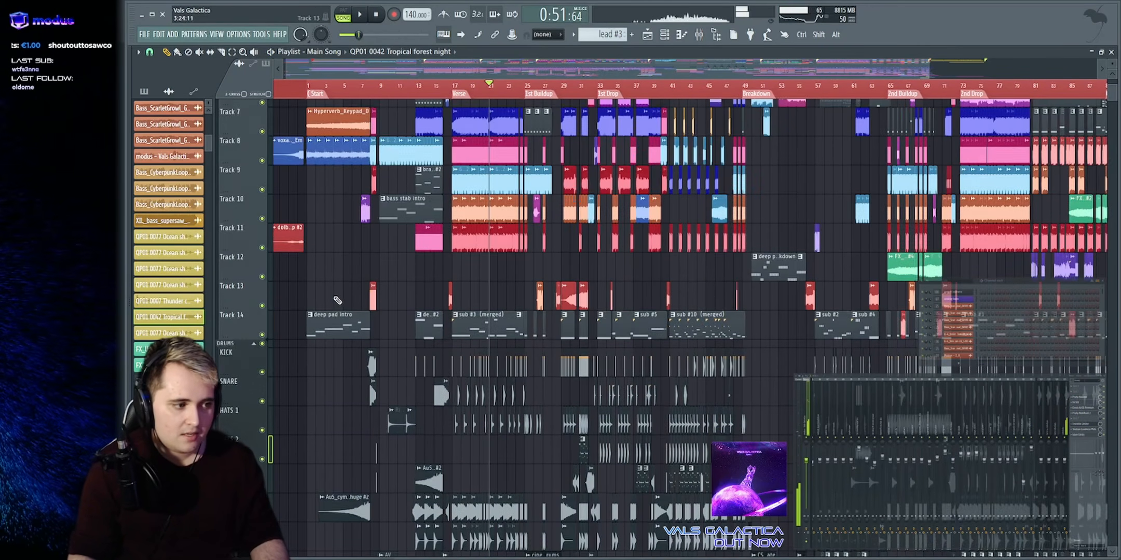
# Look over the drum and automation tracks of the Vals Galactica arrangement and save the project
pyautogui.scroll(-4, 269, 291)
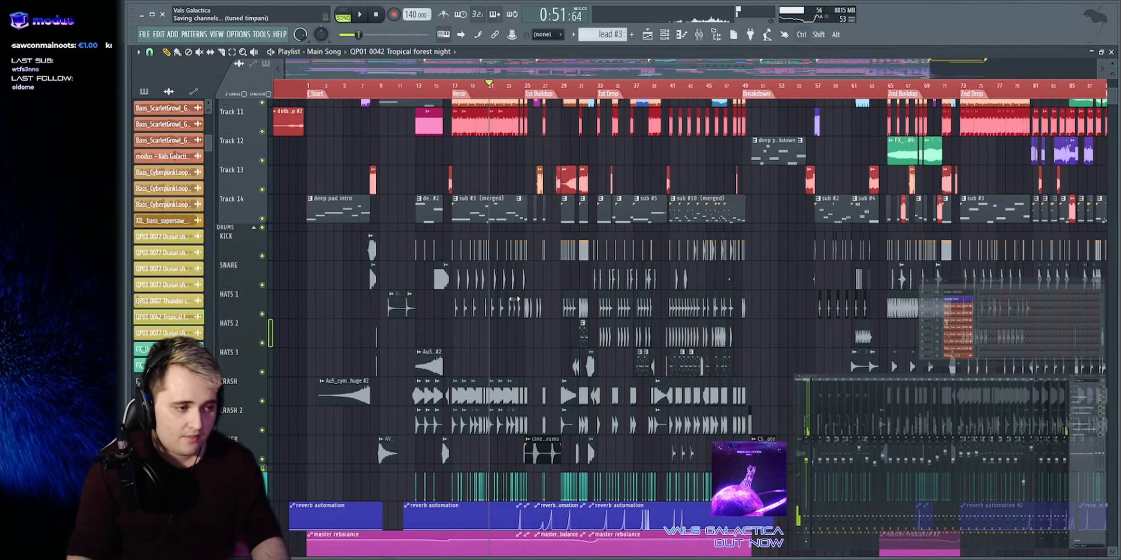
pyautogui.scroll(9, 654, 305)
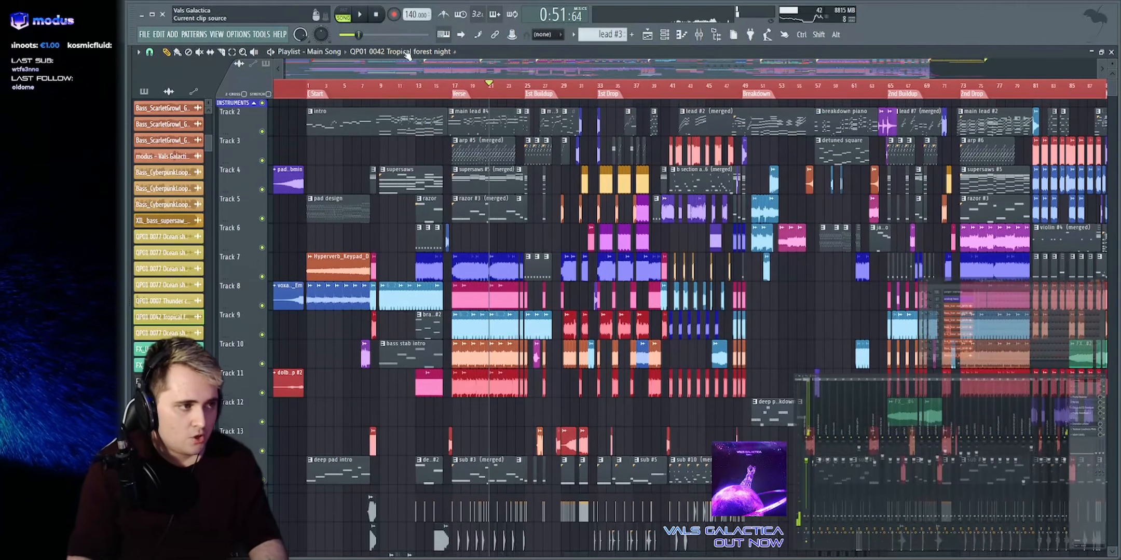
pyautogui.hotkey('ctrl', 's')
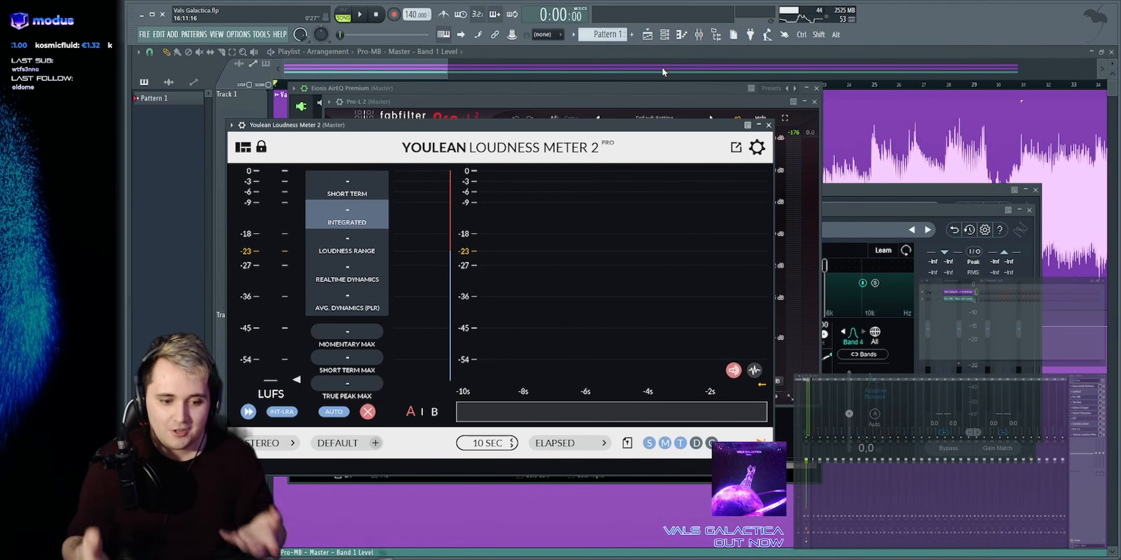
# Bring the mastering project's playlist in front of the plugin windows and show the full length of the Premaster V1 clip
pyautogui.click(704, 55)
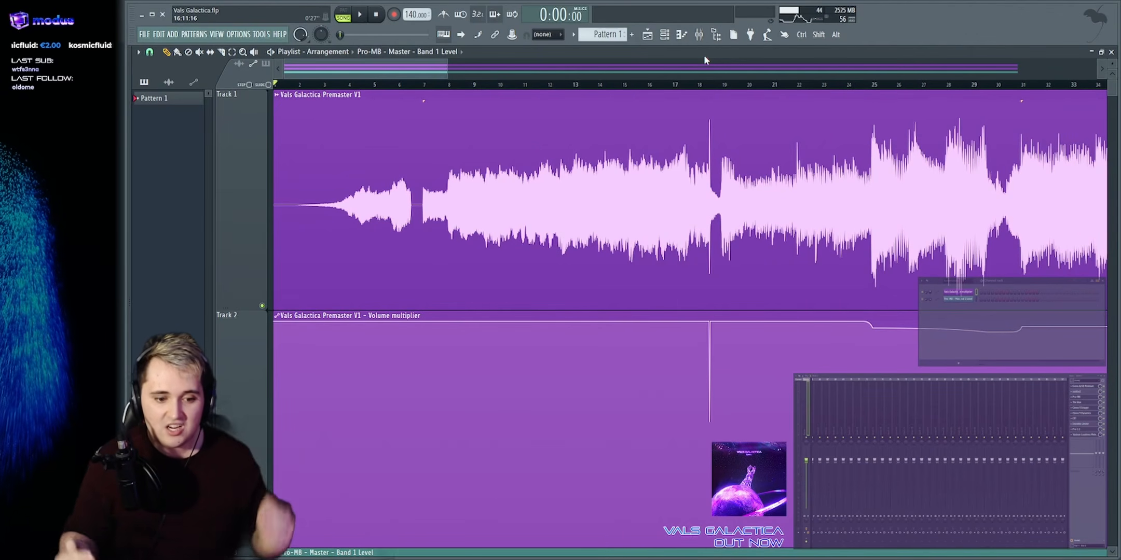
pyautogui.moveTo(446, 68); pyautogui.dragTo(1098, 68)
pyautogui.moveTo(599, 120); pyautogui.dragTo(760, 127)
pyautogui.keyDown('ctrl'); pyautogui.click(799, 127); pyautogui.keyUp('ctrl')
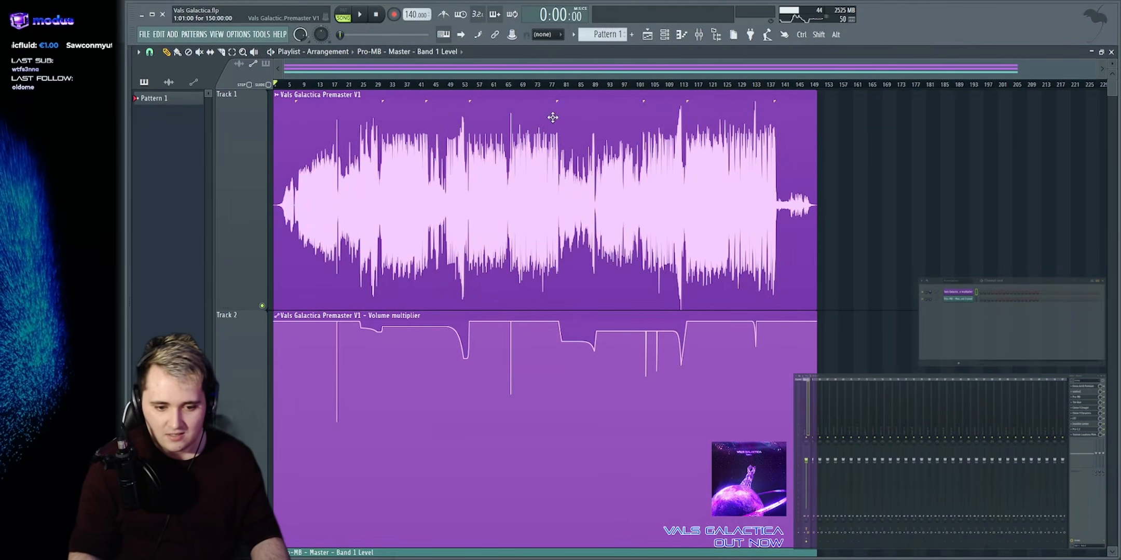
pyautogui.scroll(5, 656, 86)
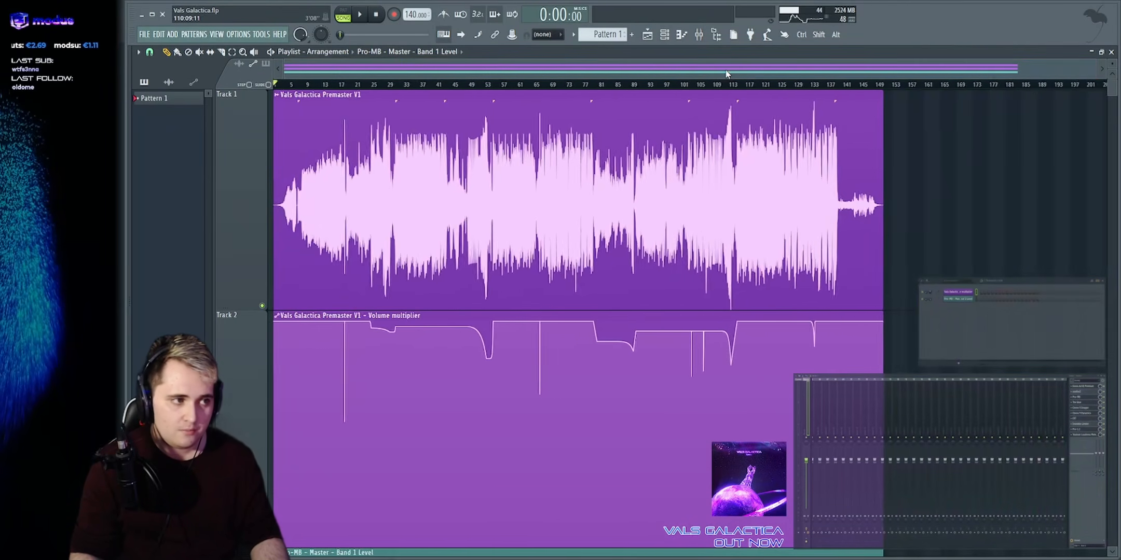
pyautogui.scroll(1, 726, 74)
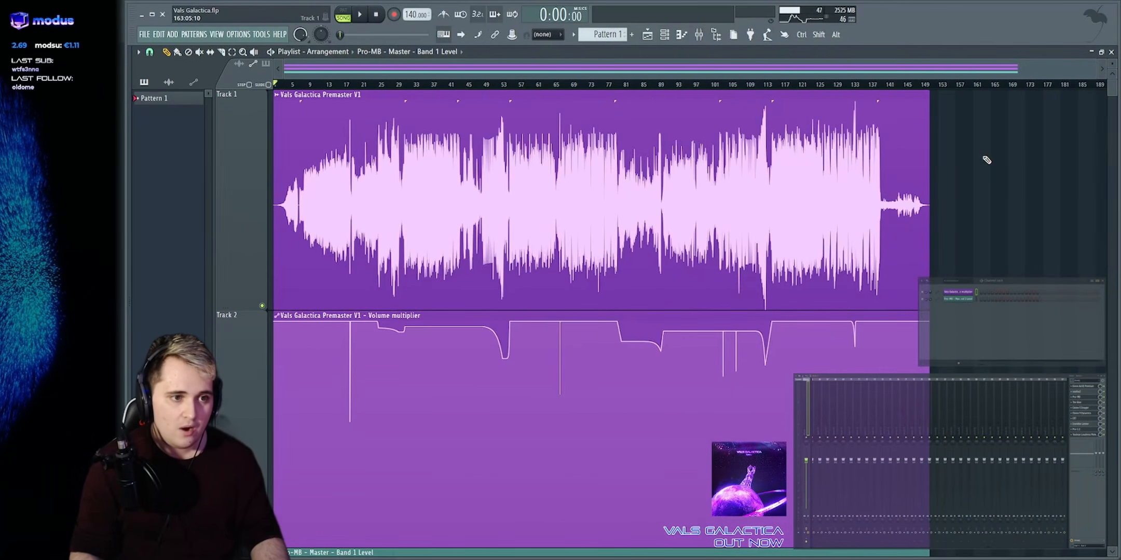
# Examine the premaster waveform with its volume multiplier automation and the Pro-MB Band 1 Level automation on Track 3
pyautogui.doubleClick(745, 164)
pyautogui.press('Escape')
pyautogui.scroll(-4, 944, 197)
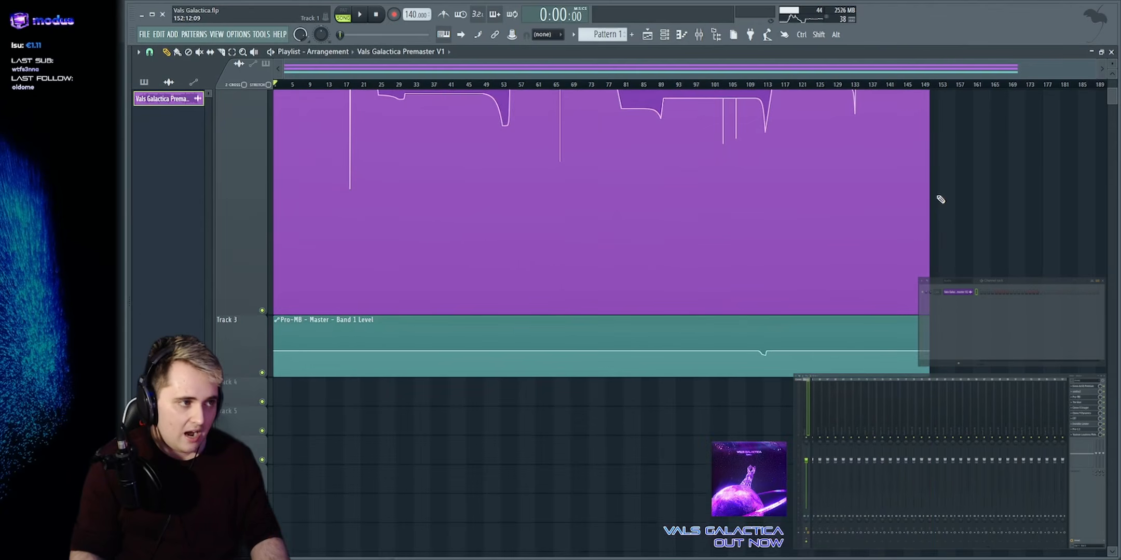
pyautogui.scroll(4, 721, 313)
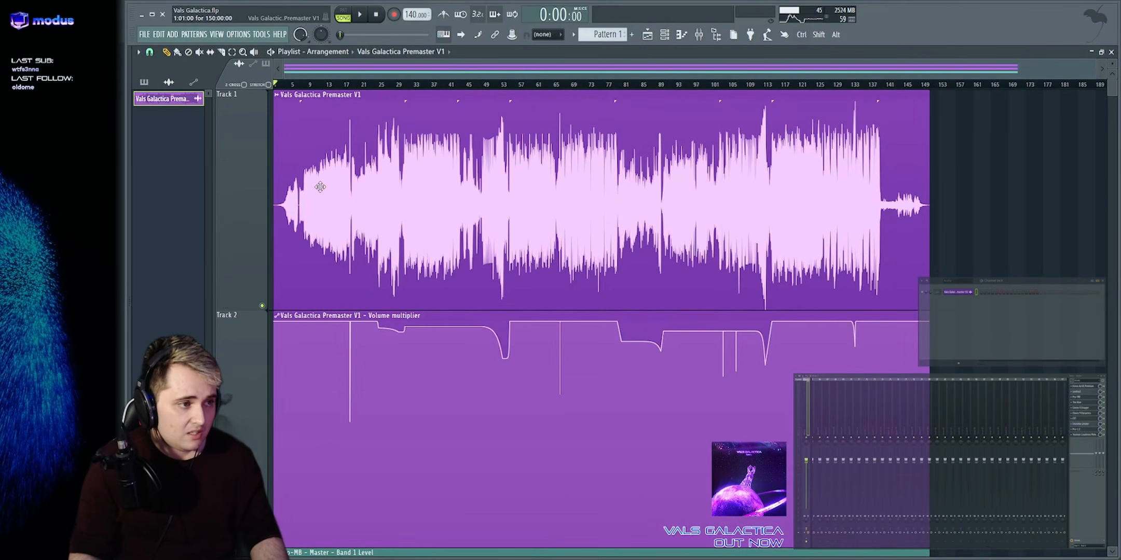
pyautogui.moveTo(294, 183); pyautogui.dragTo(753, 180)
pyautogui.keyDown('ctrl'); pyautogui.click(1001, 181); pyautogui.keyUp('ctrl')
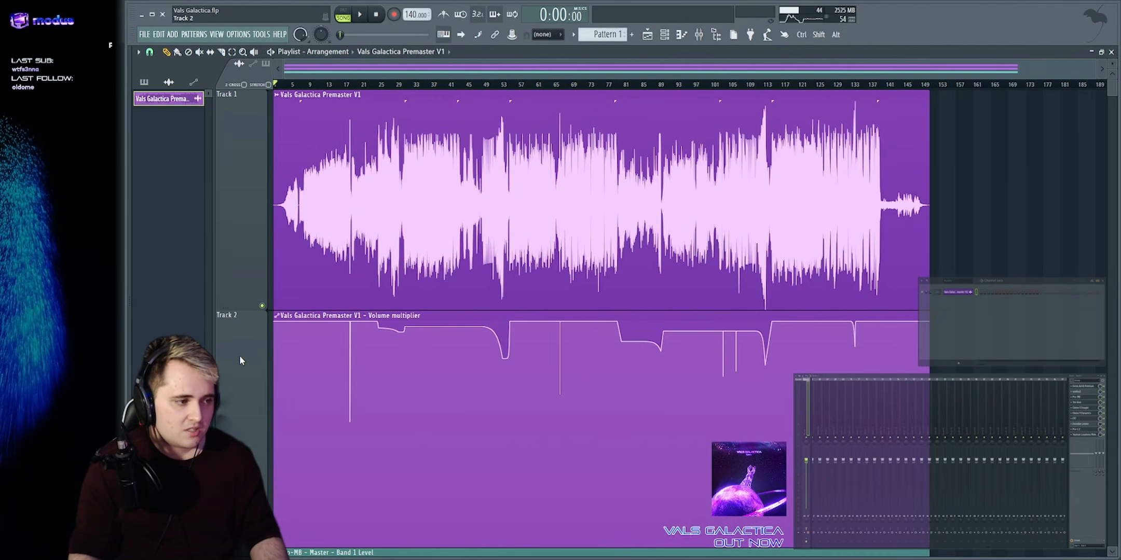
# Play the premaster from about bar 21 twice and enlarge the first half of the song in the playlist
pyautogui.click(366, 84)
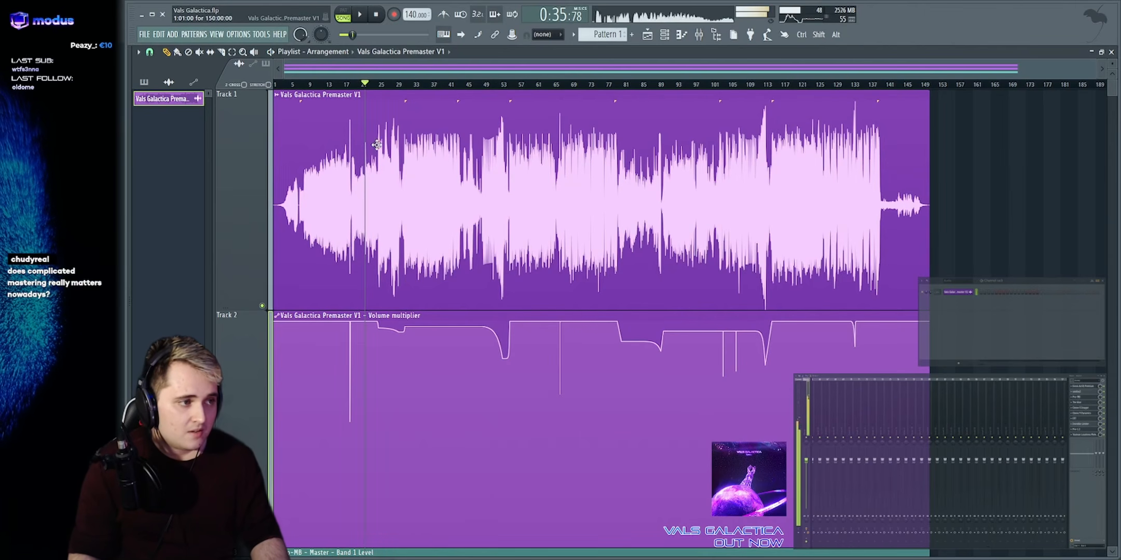
pyautogui.moveTo(344, 167); pyautogui.dragTo(855, 162)
pyautogui.keyDown('ctrl'); pyautogui.click(1075, 153); pyautogui.keyUp('ctrl')
pyautogui.press('space')
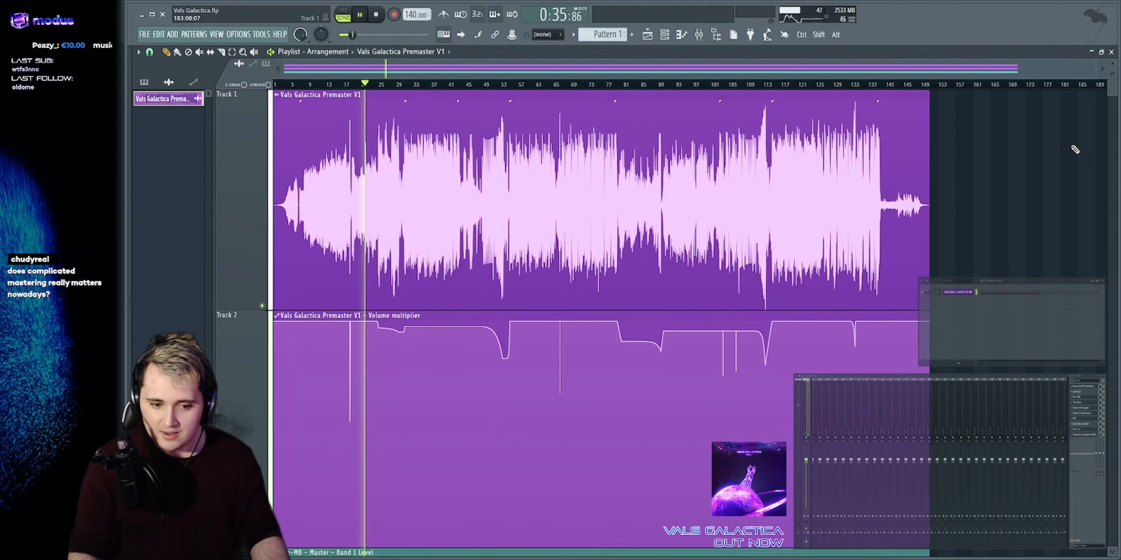
pyautogui.press('space')
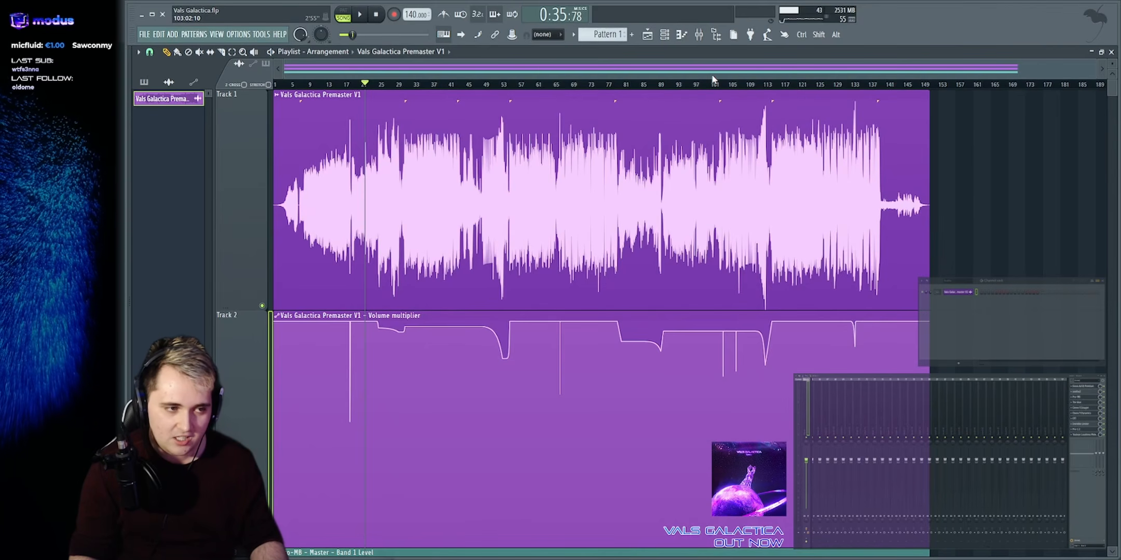
pyautogui.press('space')
pyautogui.moveTo(1096, 69); pyautogui.dragTo(587, 69)
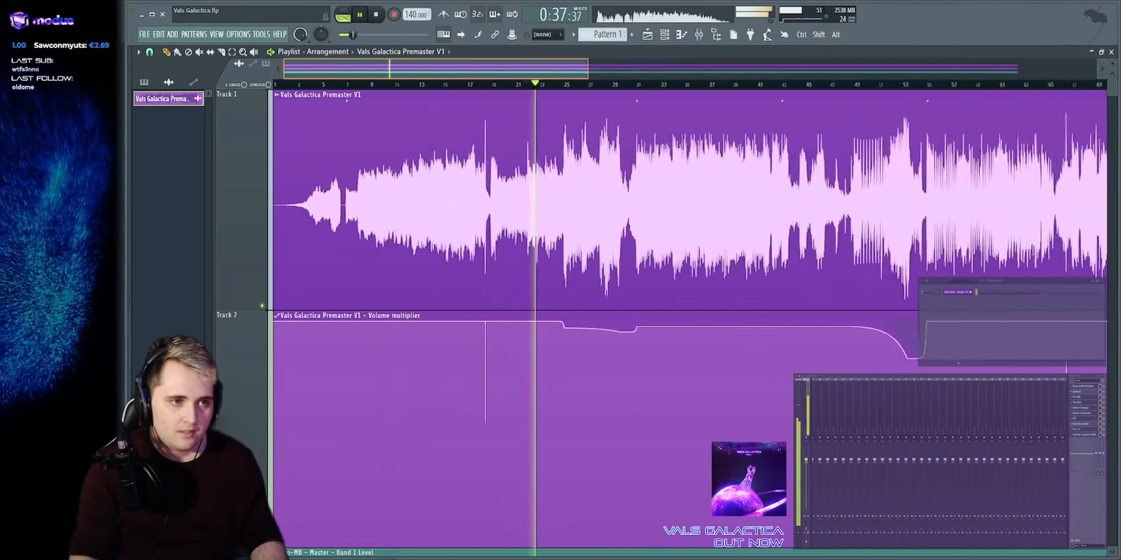
pyautogui.press('space')
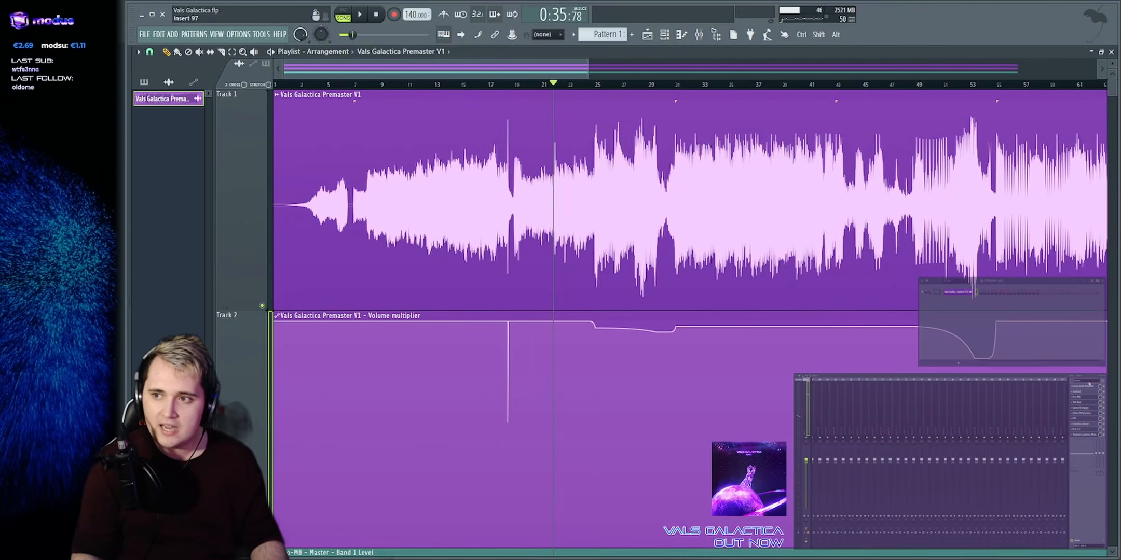
# Open the Eiosis AirEQ Premium on the master channel, examine its equalizer curve, and close it
pyautogui.click(1086, 387)
pyautogui.moveTo(639, 88); pyautogui.dragTo(796, 92)
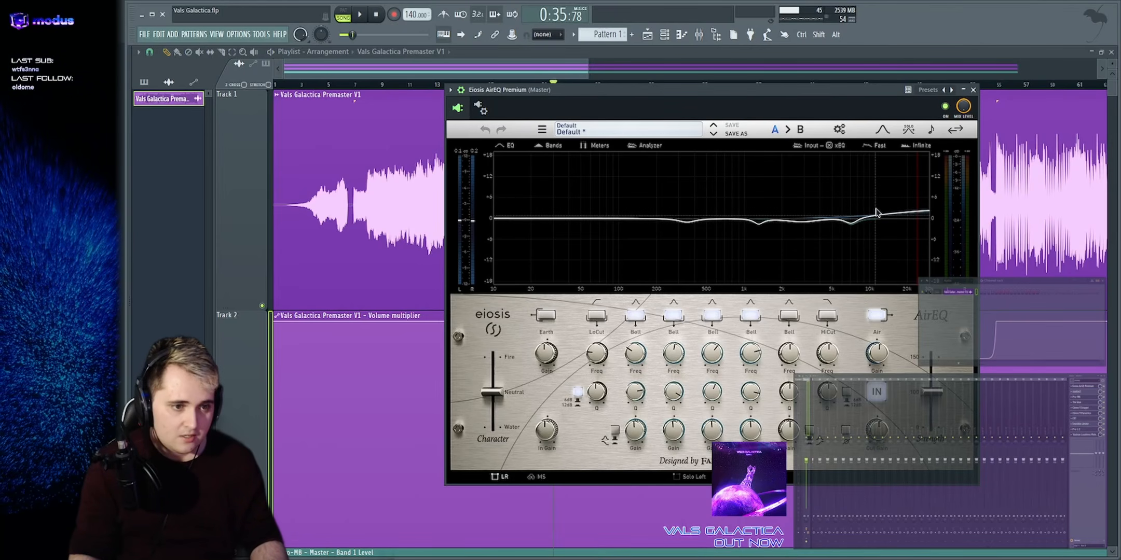
pyautogui.moveTo(681, 93); pyautogui.dragTo(617, 83)
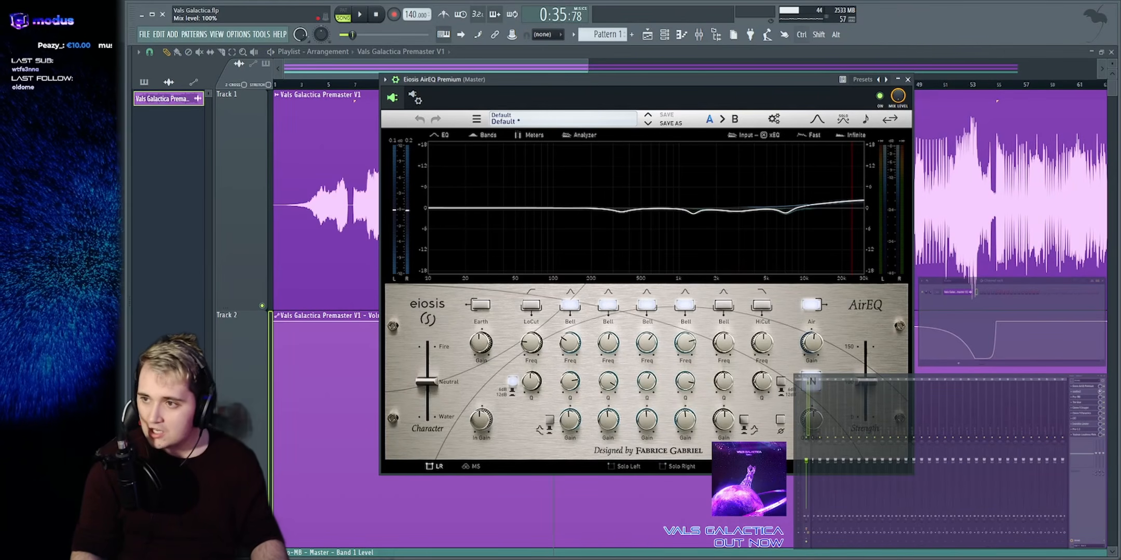
pyautogui.click(907, 80)
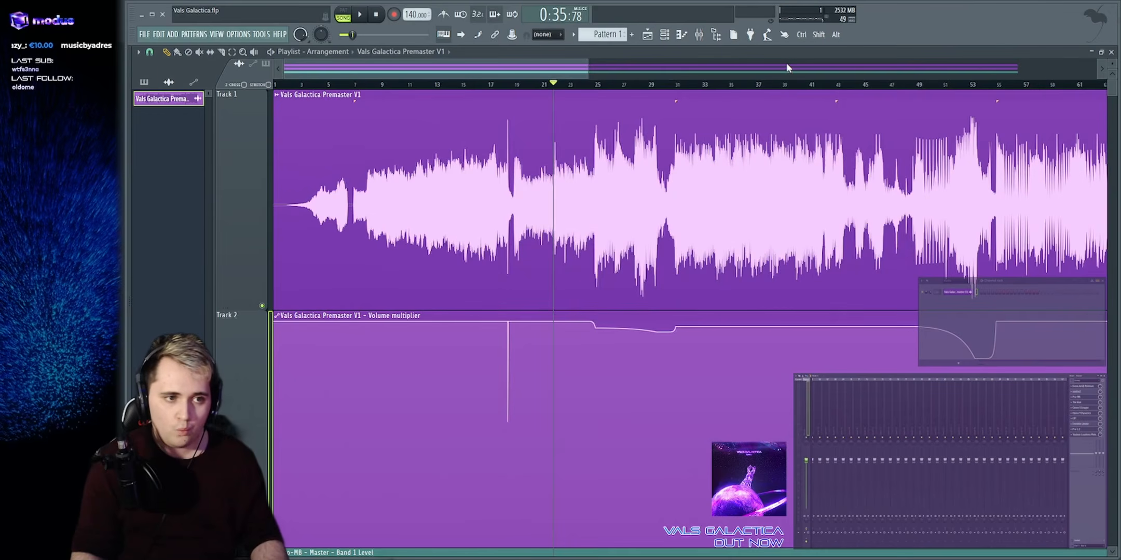
# Play the premaster from about bar 34 with AirEQ bypassed, and enable AirEQ again during playback to compare the sound
pyautogui.scroll(-3, 786, 65)
pyautogui.press('space')
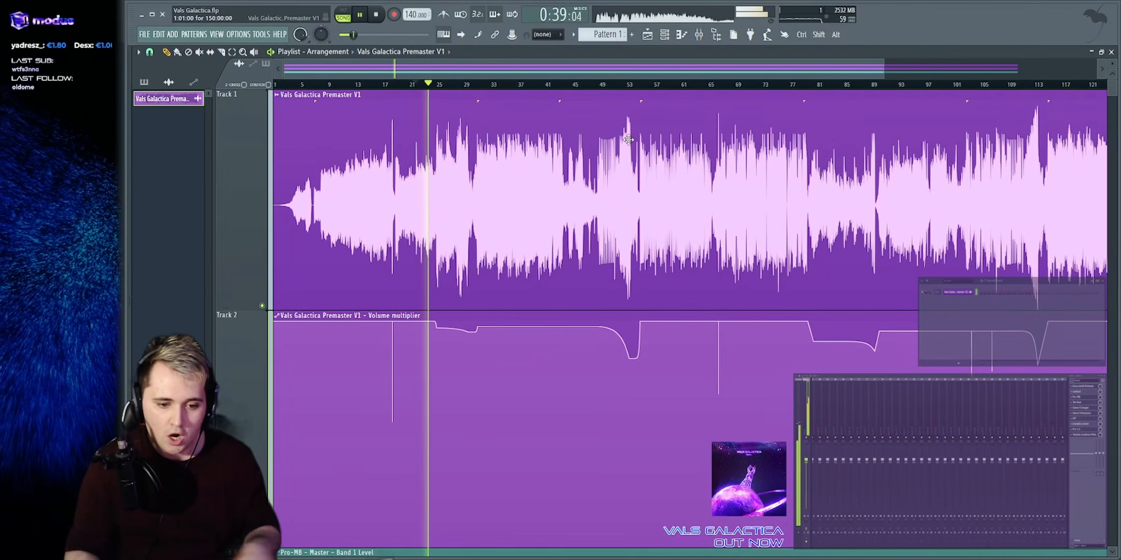
pyautogui.click(505, 84)
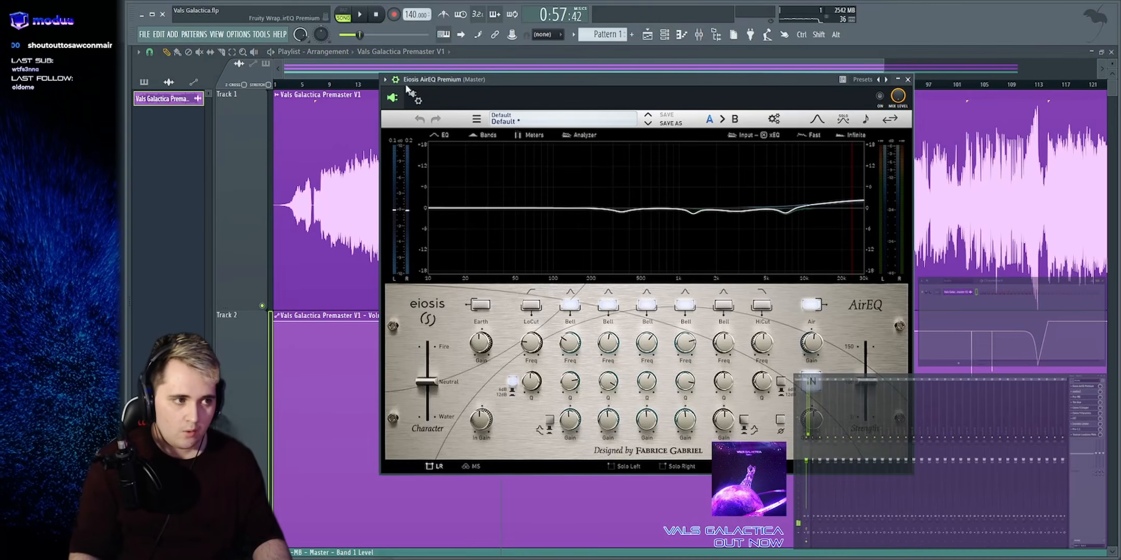
pyautogui.moveTo(407, 91); pyautogui.dragTo(386, 90)
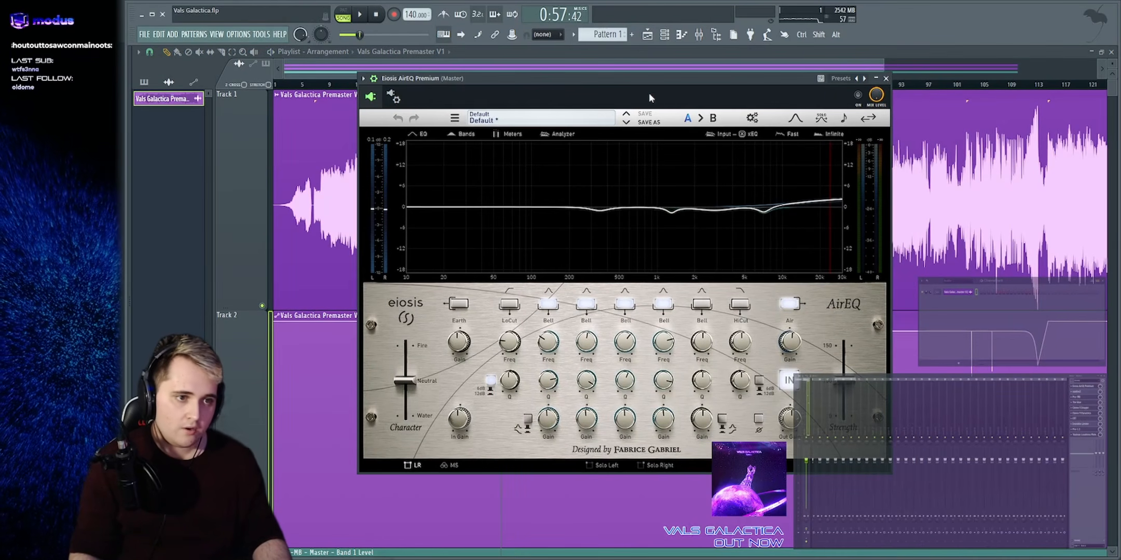
pyautogui.press('space')
pyautogui.click(858, 97)
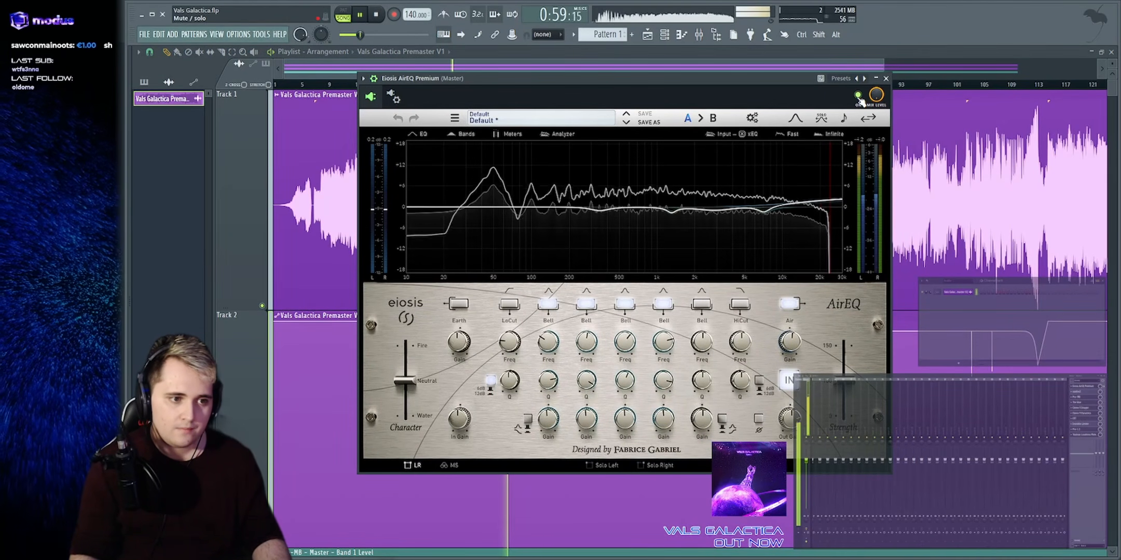
pyautogui.moveTo(735, 81); pyautogui.dragTo(818, 87)
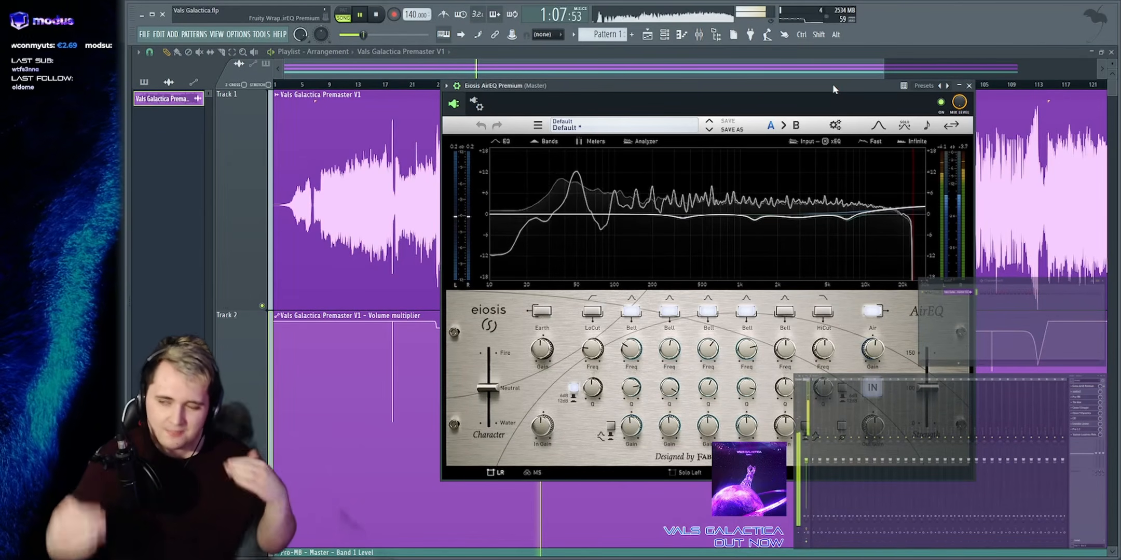
pyautogui.press('space')
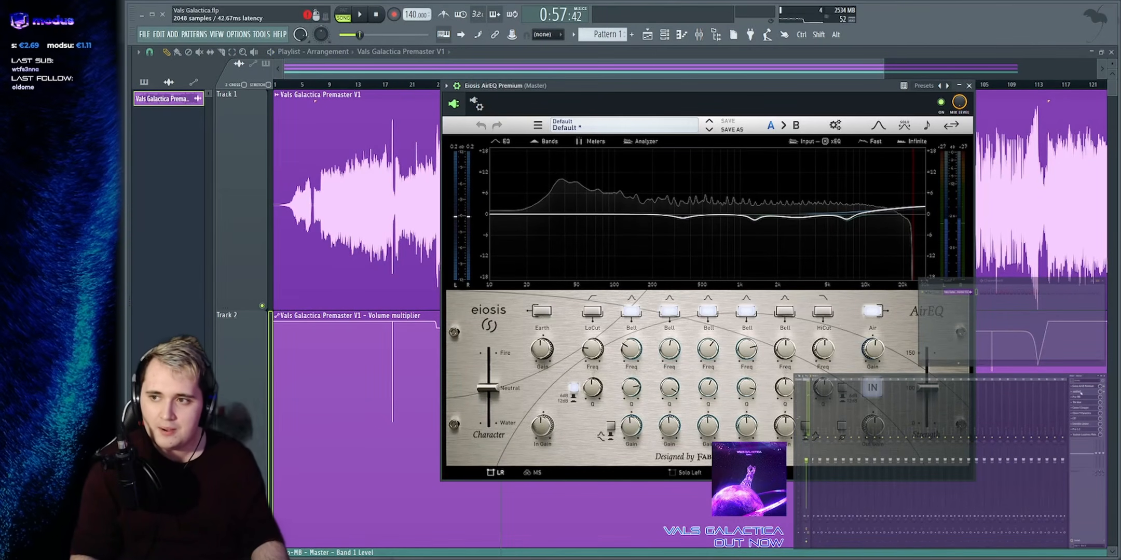
# Open soothe2 on the master channel and play the section from about bar 34 with delta listening enabled
pyautogui.click(1083, 392)
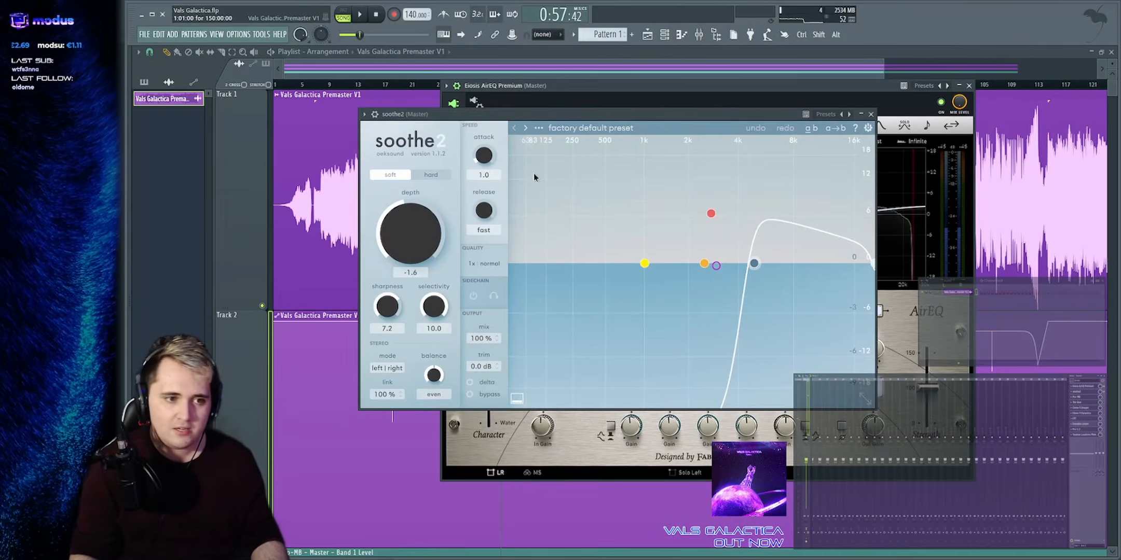
pyautogui.click(484, 384)
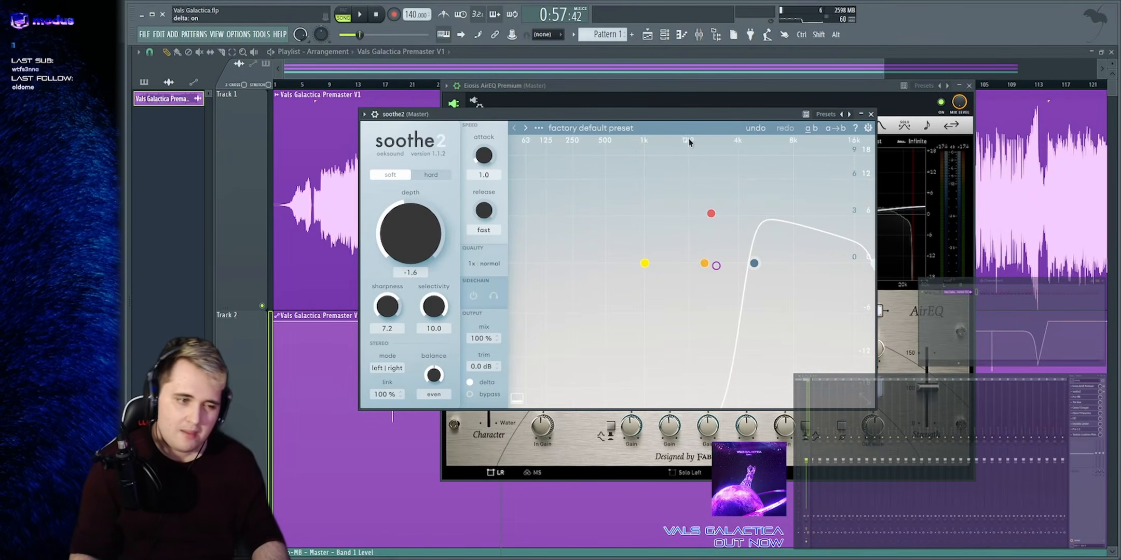
pyautogui.press('space')
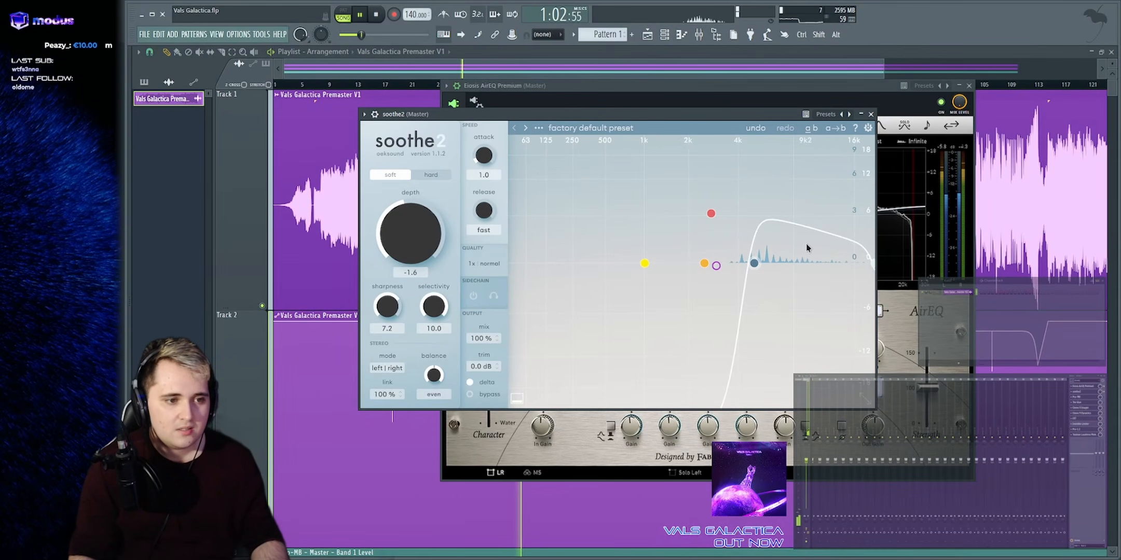
pyautogui.moveTo(759, 114); pyautogui.dragTo(774, 105)
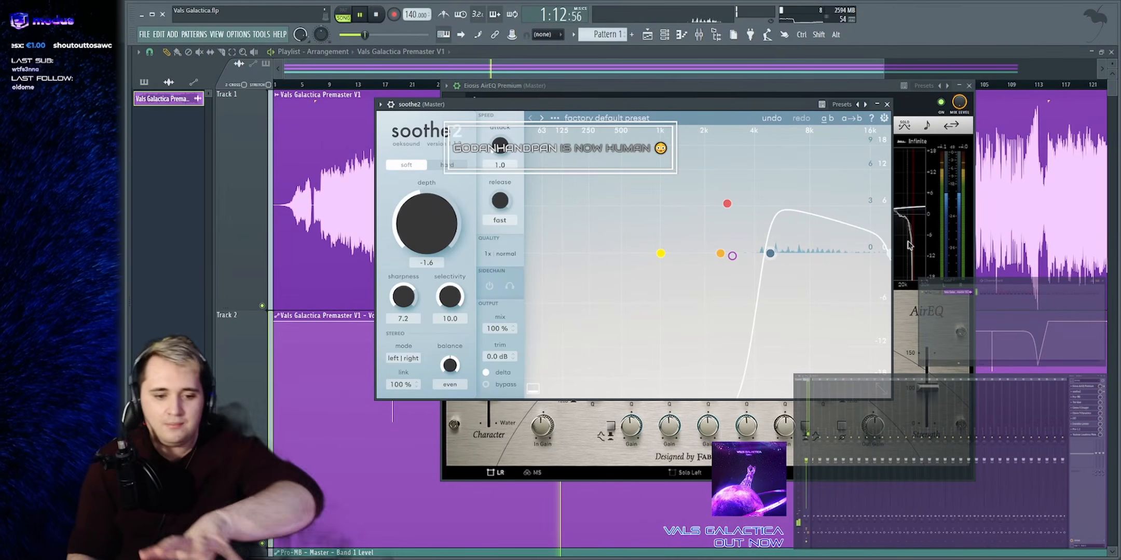
pyautogui.moveTo(625, 112); pyautogui.dragTo(649, 114)
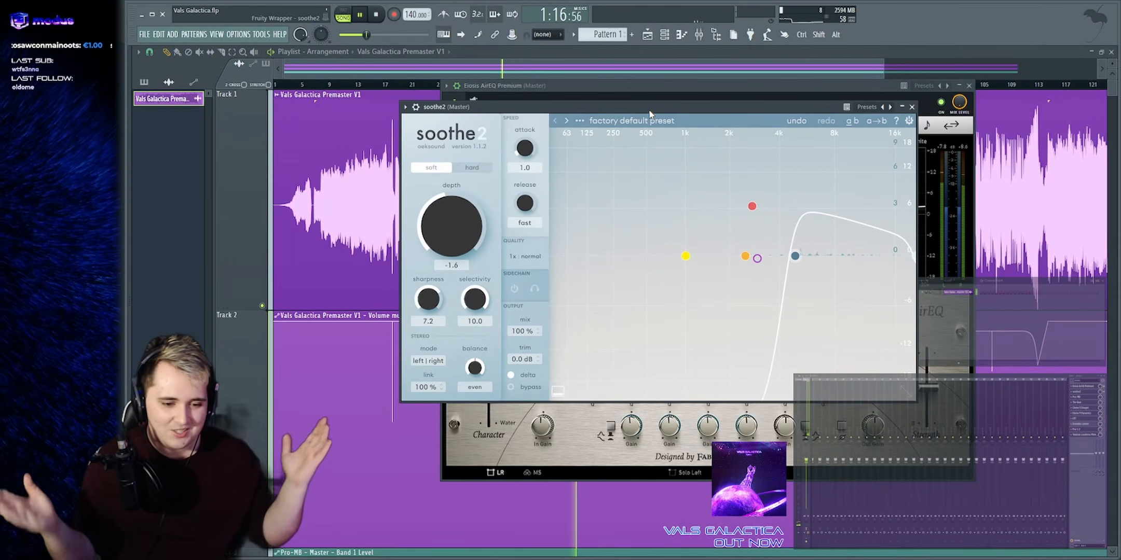
pyautogui.press('space')
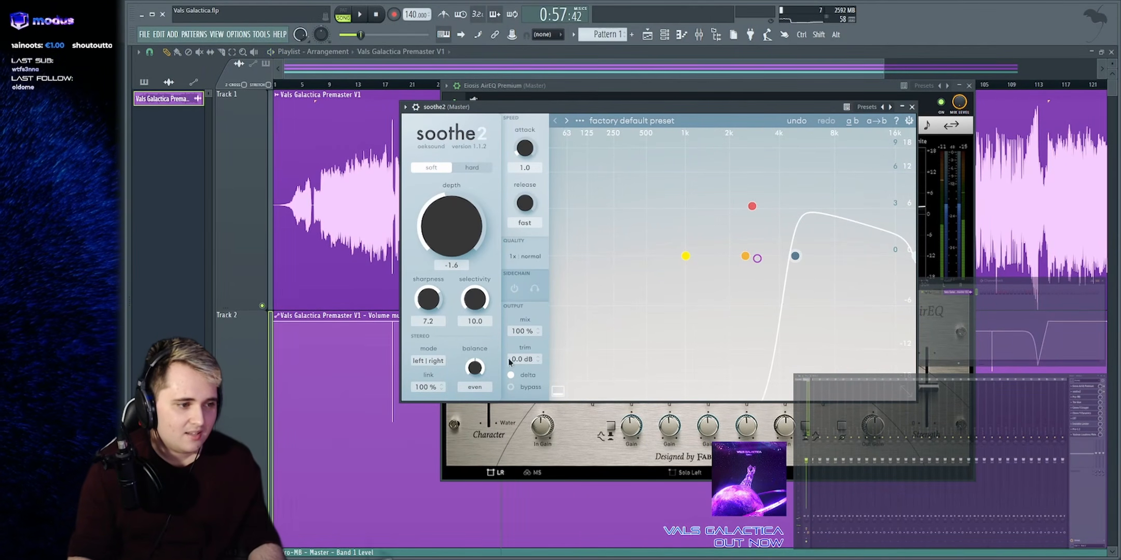
# Turn off soothe2's delta listening and play the same section with the processed full signal
pyautogui.click(511, 374)
pyautogui.press('space')
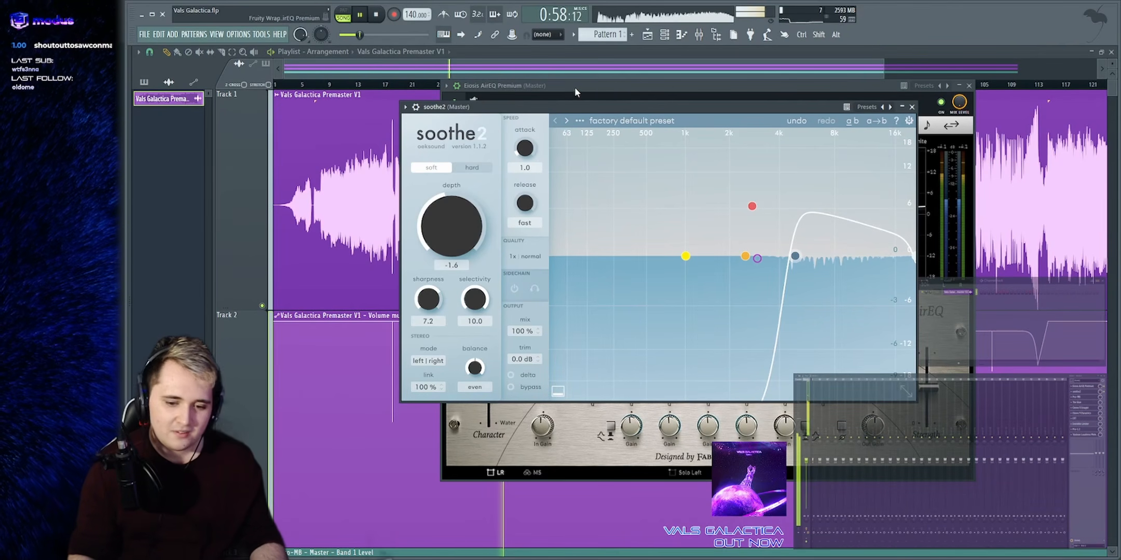
pyautogui.press('space')
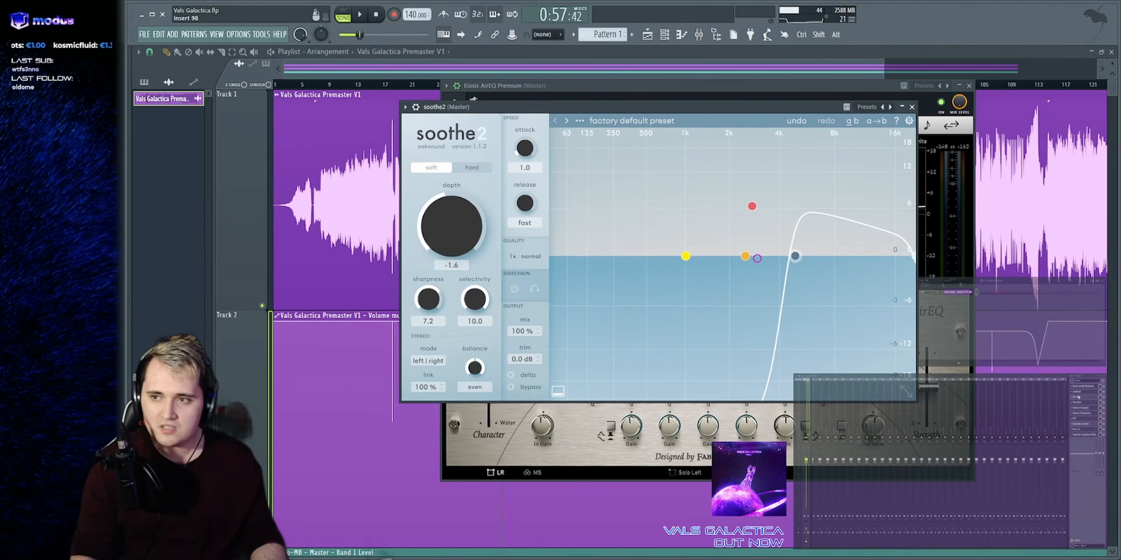
# Open FabFilter Pro-MB on the master channel, play the section, and solo Band 2 to hear its high-frequency compression
pyautogui.click(1078, 397)
pyautogui.moveTo(489, 106); pyautogui.dragTo(664, 88)
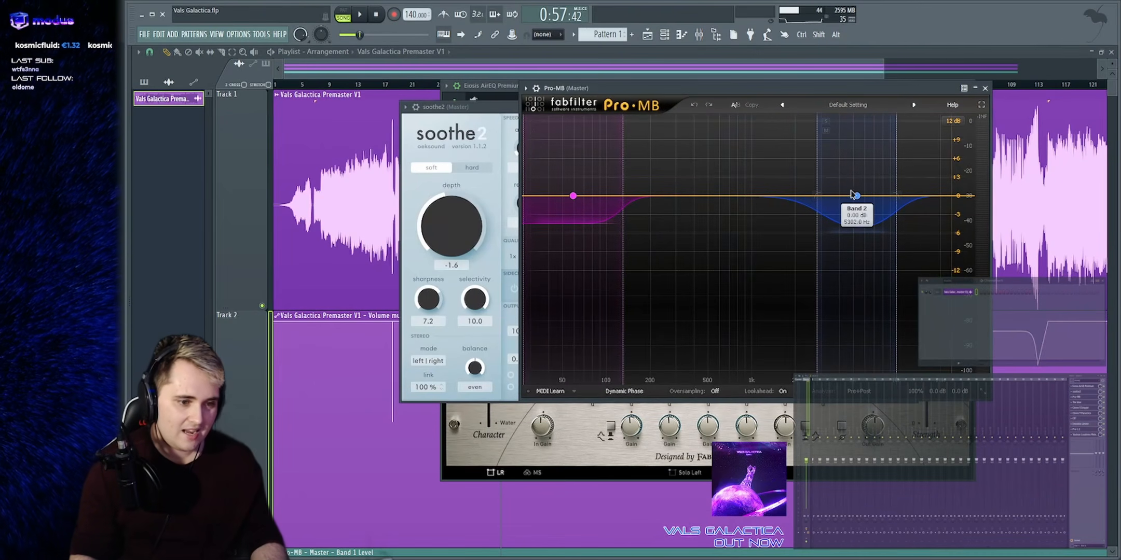
pyautogui.press('space')
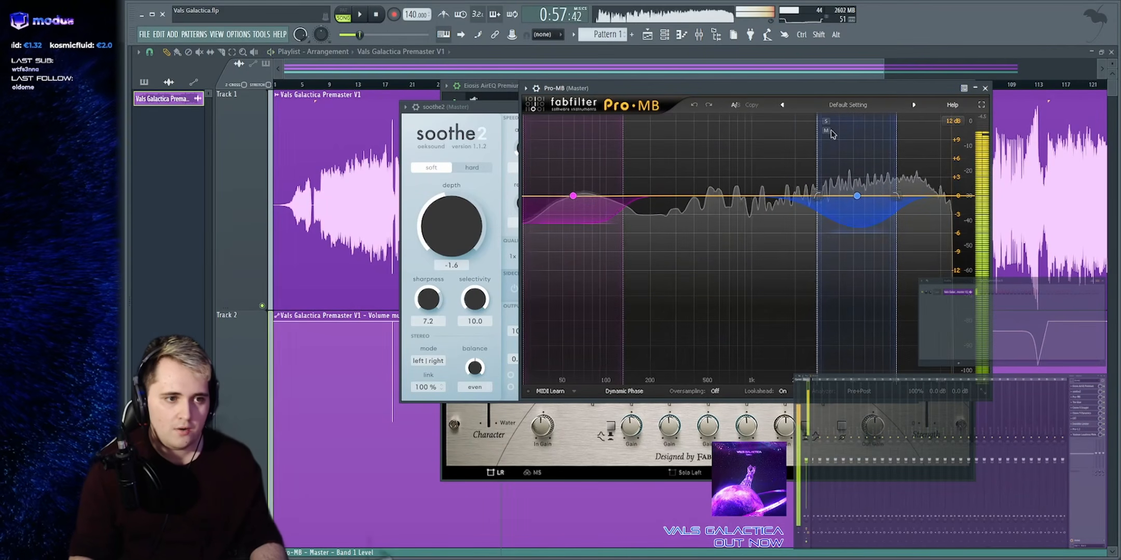
pyautogui.click(825, 121)
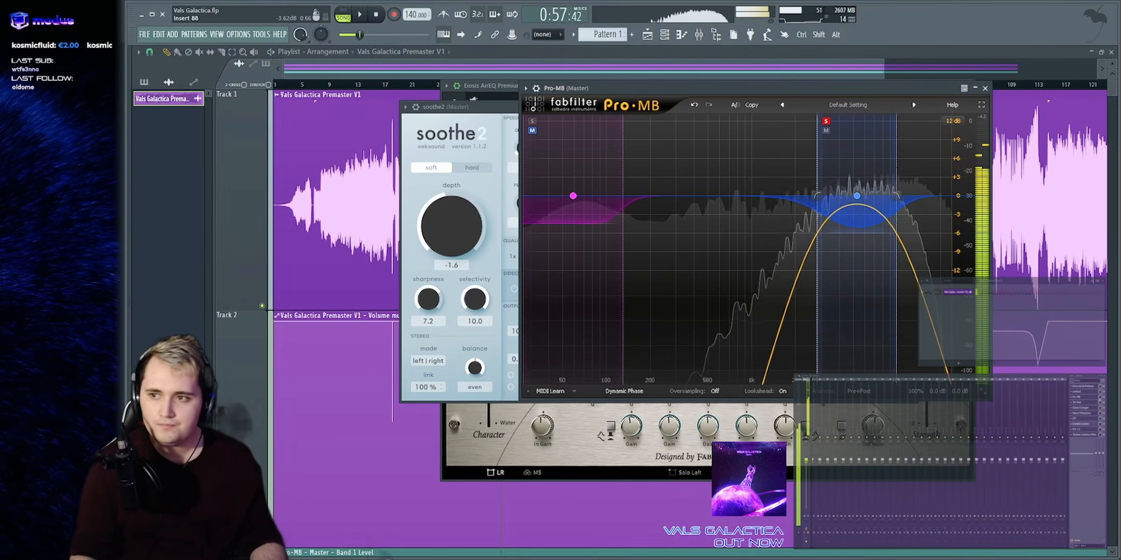
# Replay the section and switch the Pro-MB solo from Band 2 to Band 1 to hear its low-frequency compression
pyautogui.press('space')
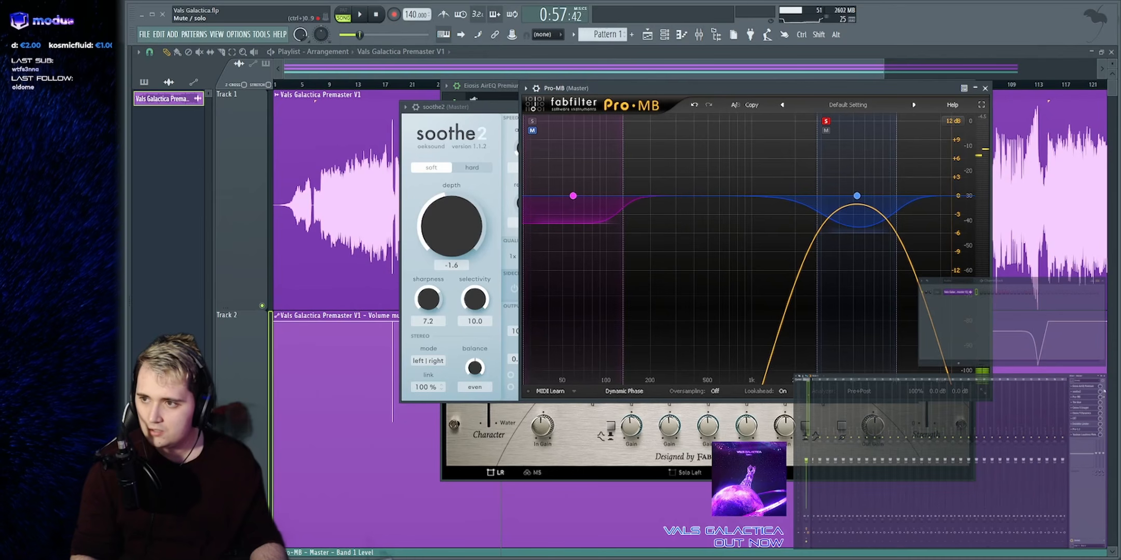
pyautogui.press('space')
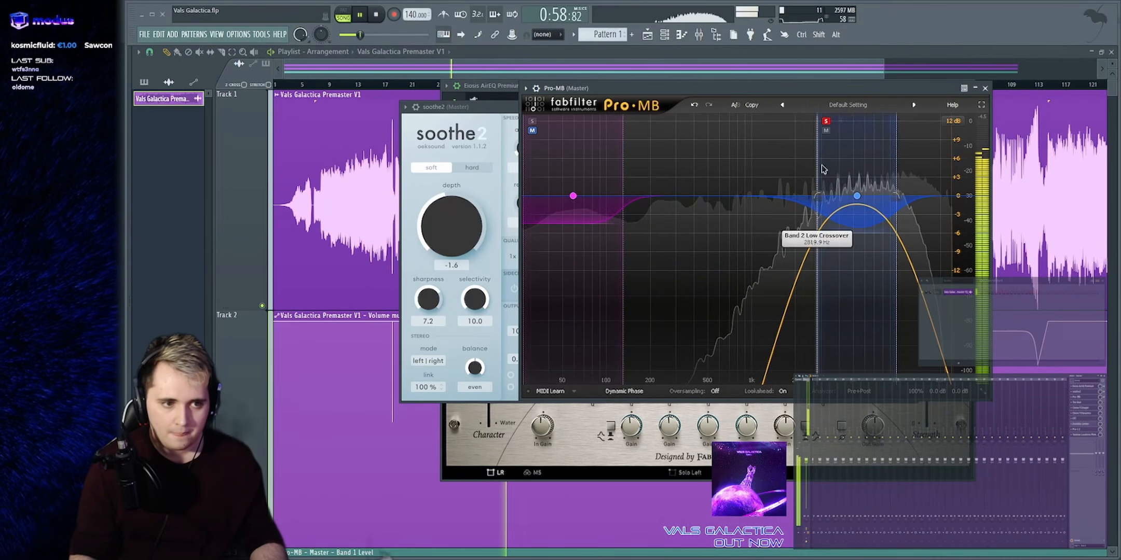
pyautogui.click(532, 121)
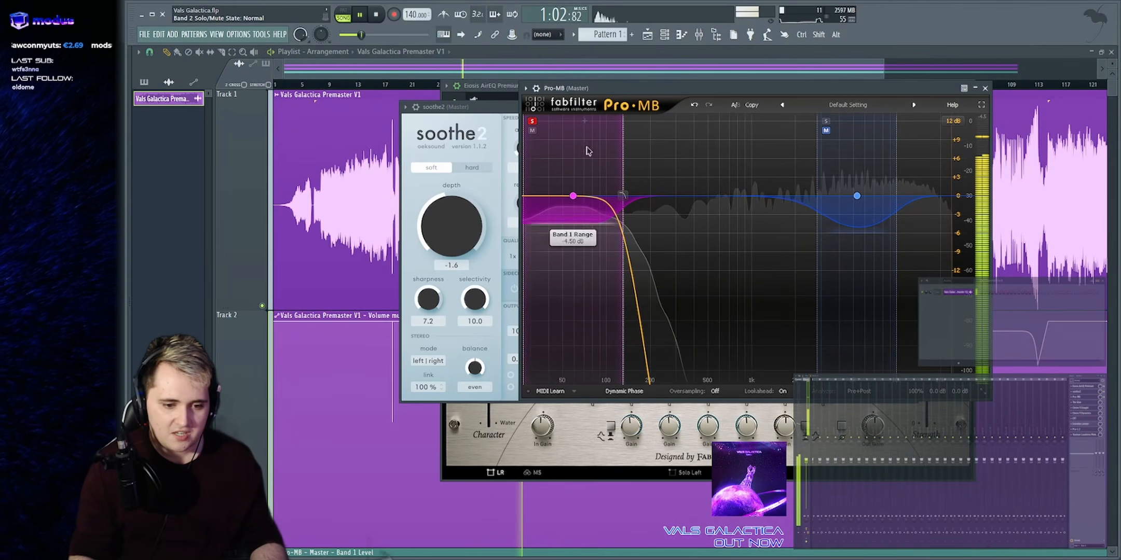
pyautogui.moveTo(600, 90); pyautogui.dragTo(615, 92)
pyautogui.press('space')
pyautogui.press('space')
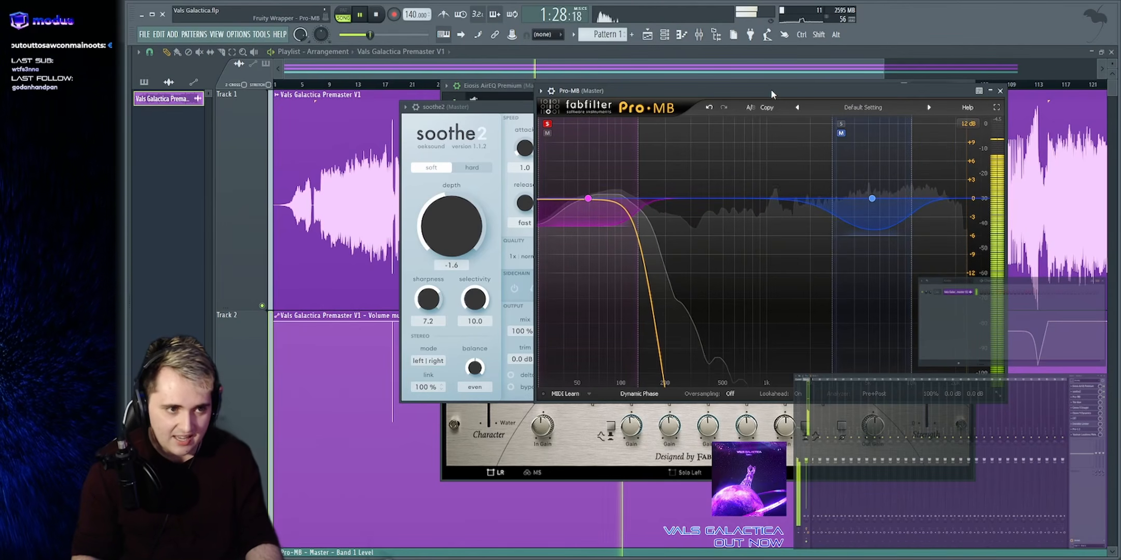
pyautogui.press('space')
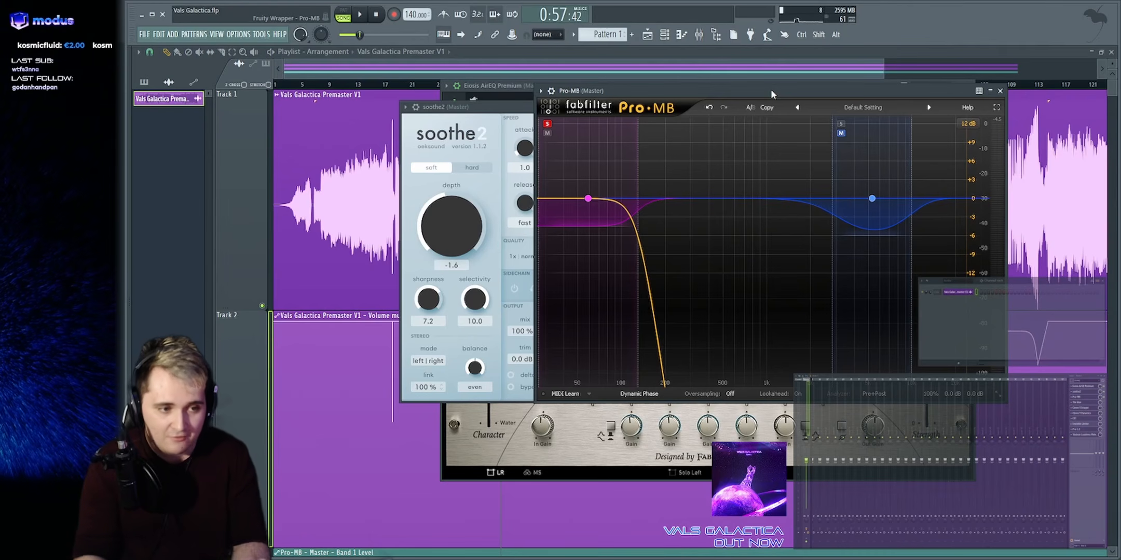
pyautogui.press('space')
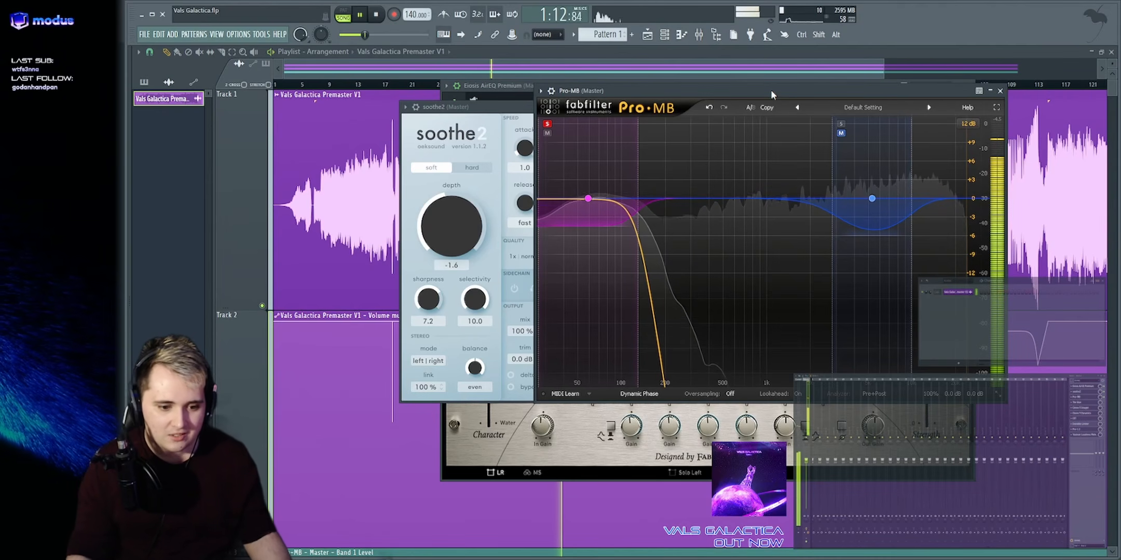
# Show the whole premaster in the playlist, open The Glue on the master channel, and play the section
pyautogui.click(526, 85)
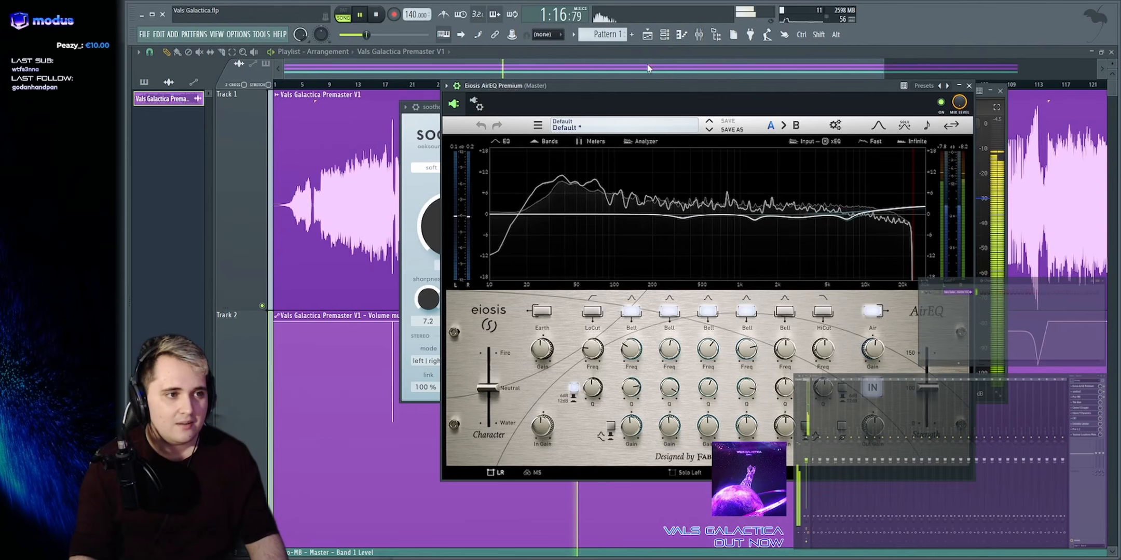
pyautogui.moveTo(648, 68); pyautogui.dragTo(650, 67)
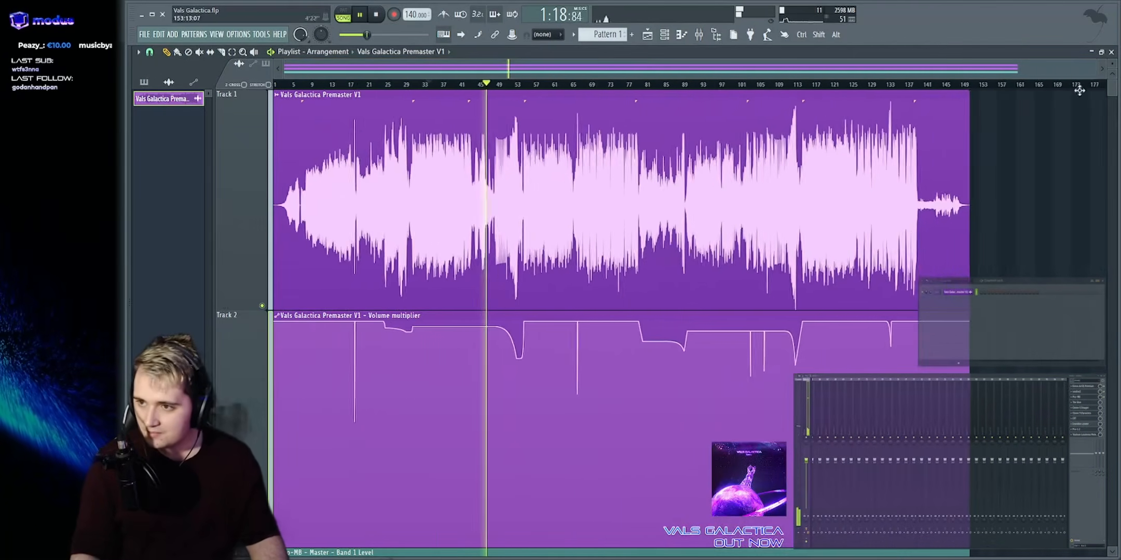
pyautogui.press('space')
pyautogui.click(1082, 403)
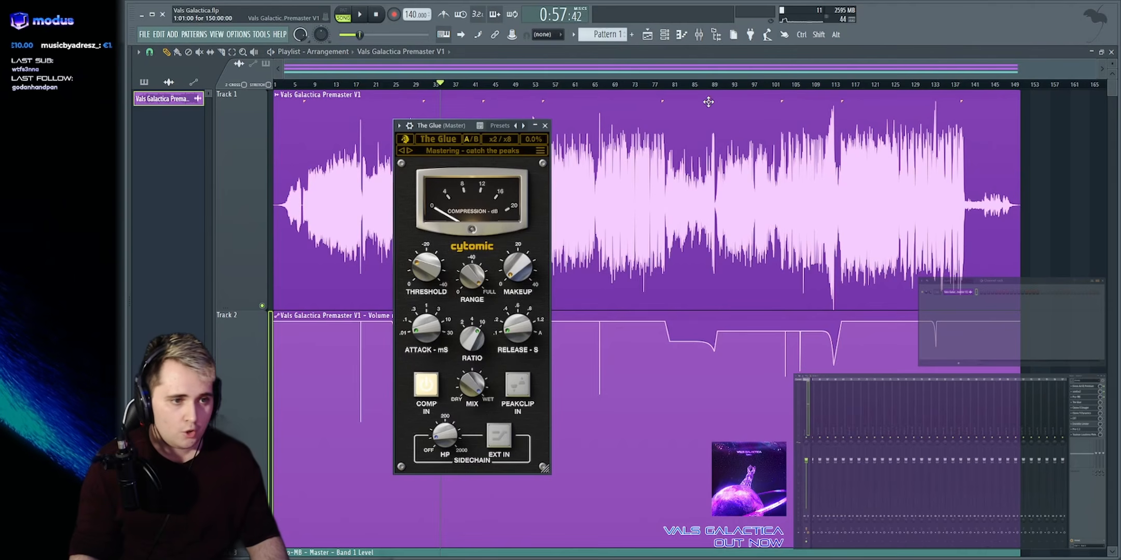
pyautogui.moveTo(454, 124); pyautogui.dragTo(651, 112)
pyautogui.click(615, 115)
pyautogui.press('space')
pyautogui.press('space')
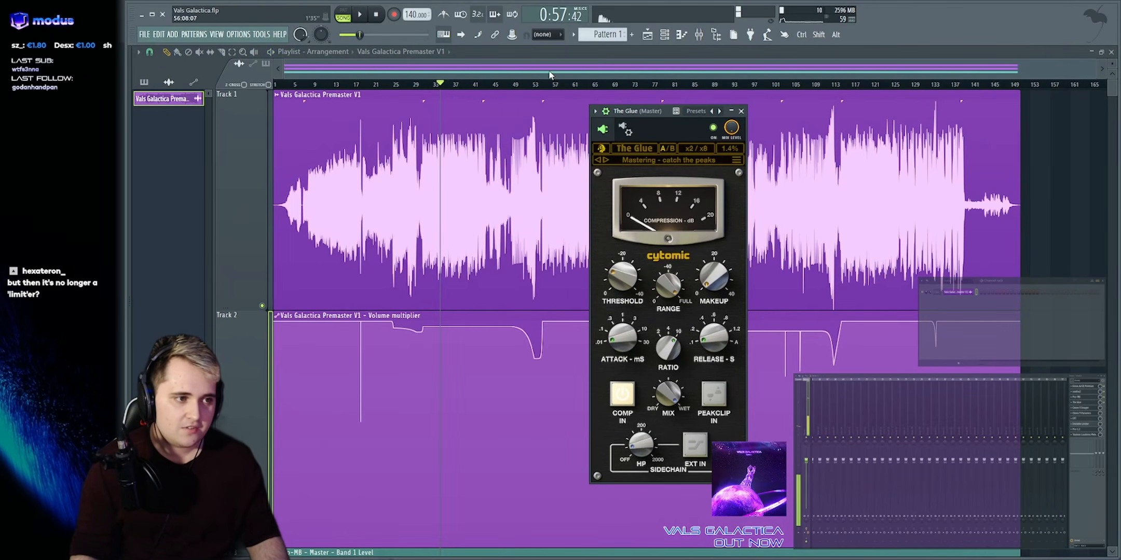
pyautogui.moveTo(649, 68); pyautogui.dragTo(936, 75)
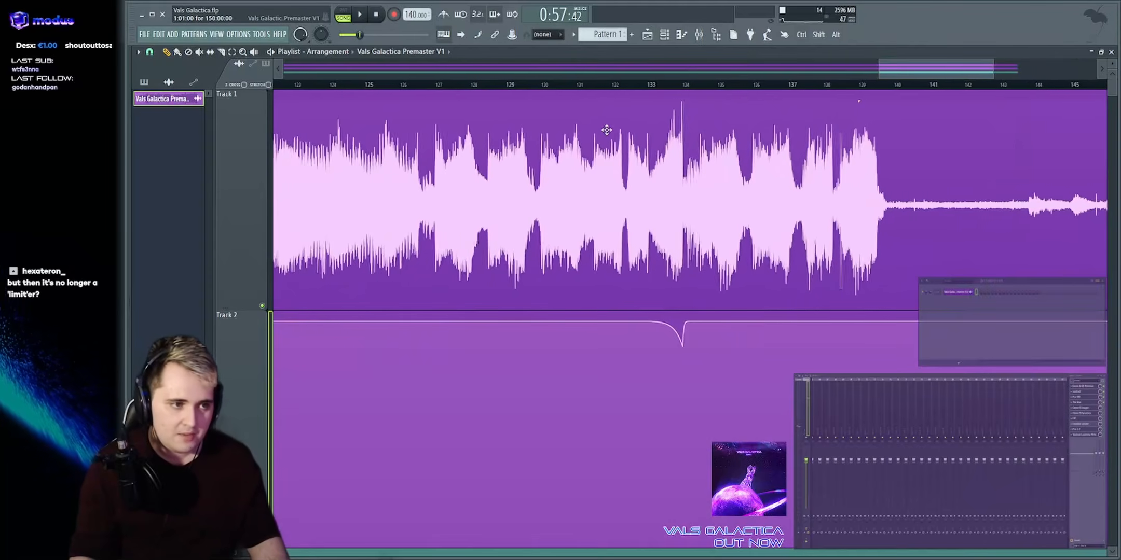
pyautogui.moveTo(670, 123)
pyautogui.mouseDown()
pyautogui.moveTo(684, 121)
pyautogui.moveTo(681, 136)
pyautogui.mouseUp()
pyautogui.moveTo(840, 78); pyautogui.dragTo(840, 58)
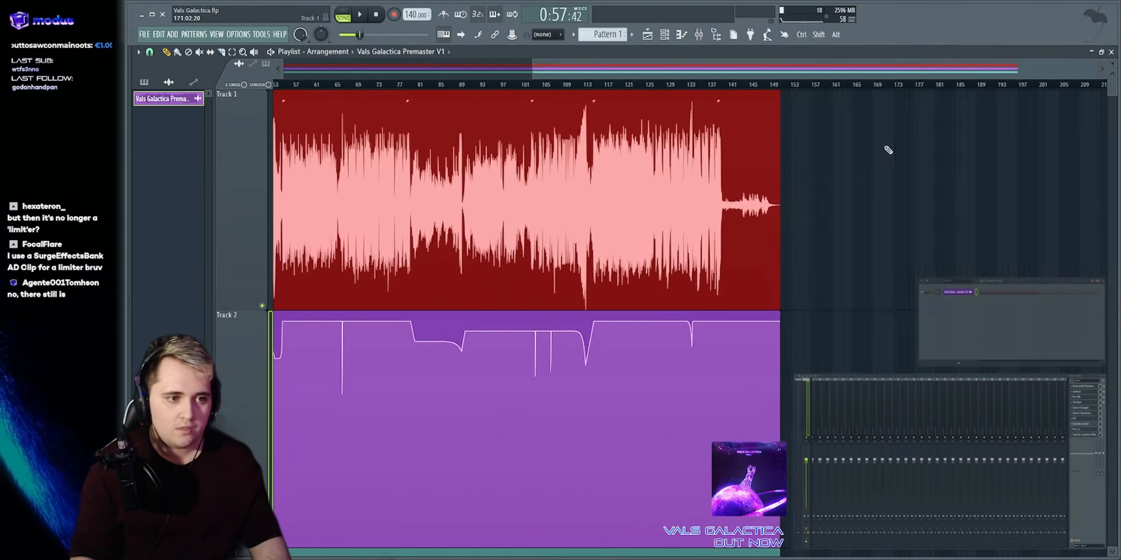
pyautogui.keyDown('ctrl'); pyautogui.click(885, 148); pyautogui.keyUp('ctrl')
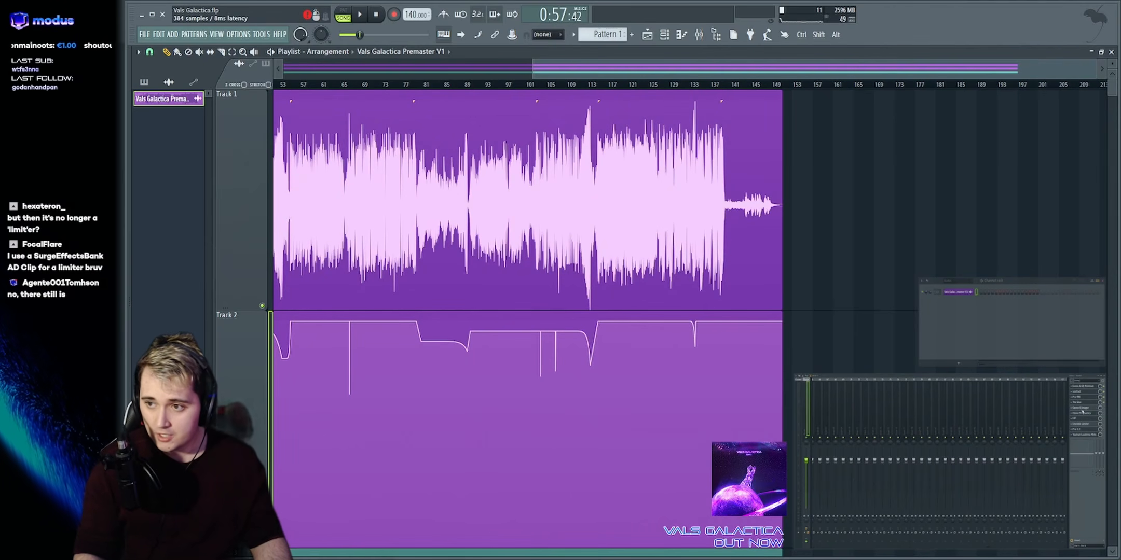
# Open Ozone 9 Imager on the master channel with its wrapper controls shown and play the section with Band 1 soloed
pyautogui.click(1080, 408)
pyautogui.moveTo(601, 189); pyautogui.dragTo(604, 159)
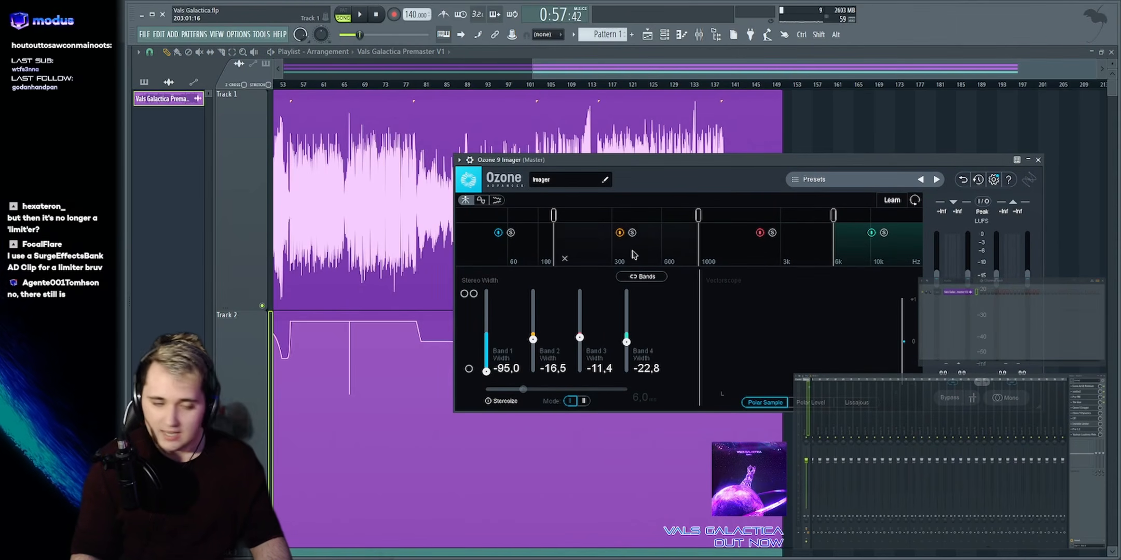
pyautogui.click(470, 161)
pyautogui.moveTo(506, 162); pyautogui.dragTo(487, 156)
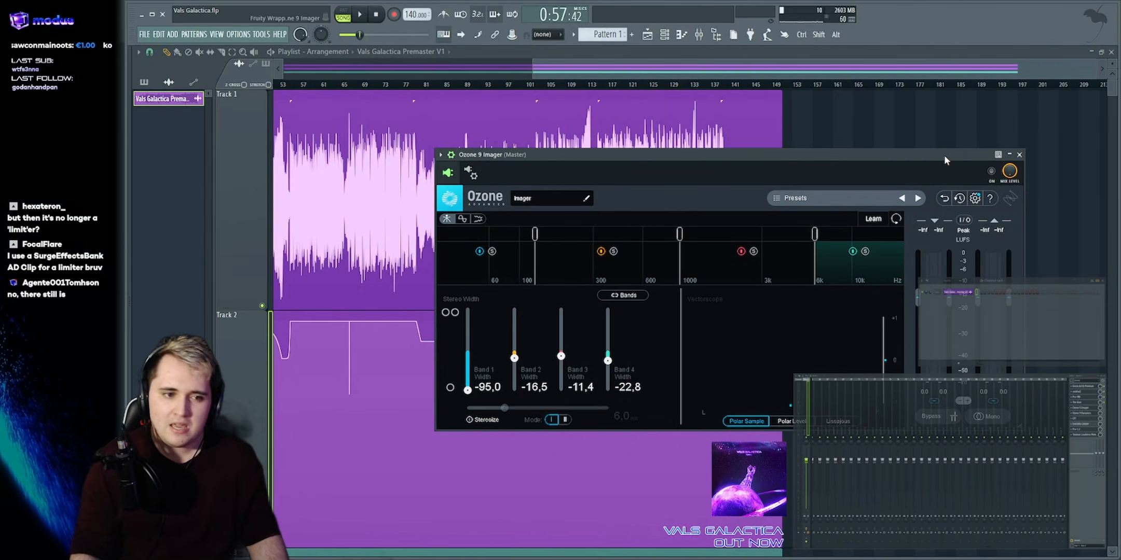
pyautogui.moveTo(889, 156); pyautogui.dragTo(853, 131)
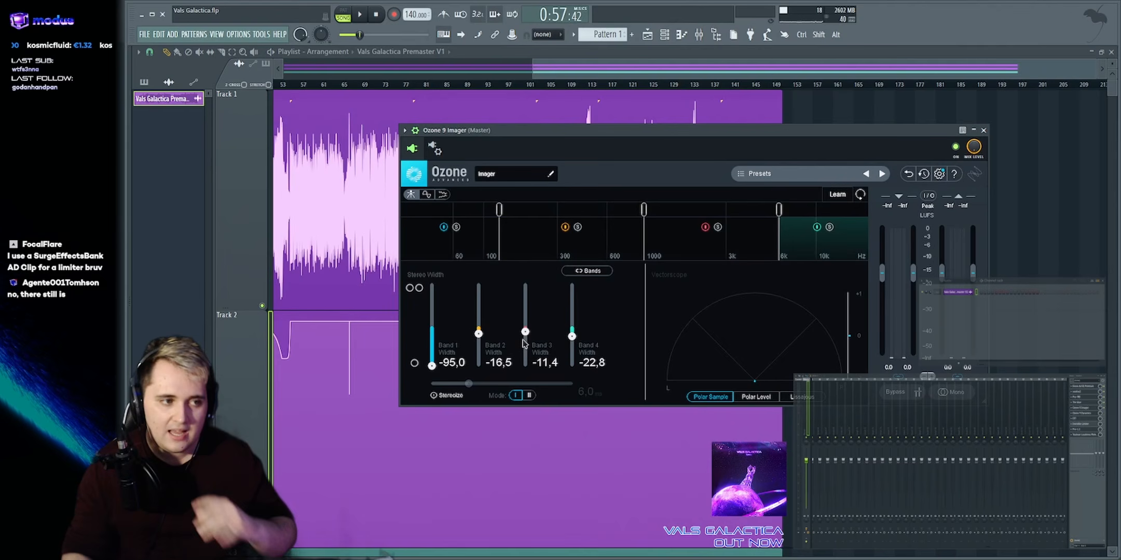
pyautogui.press('space')
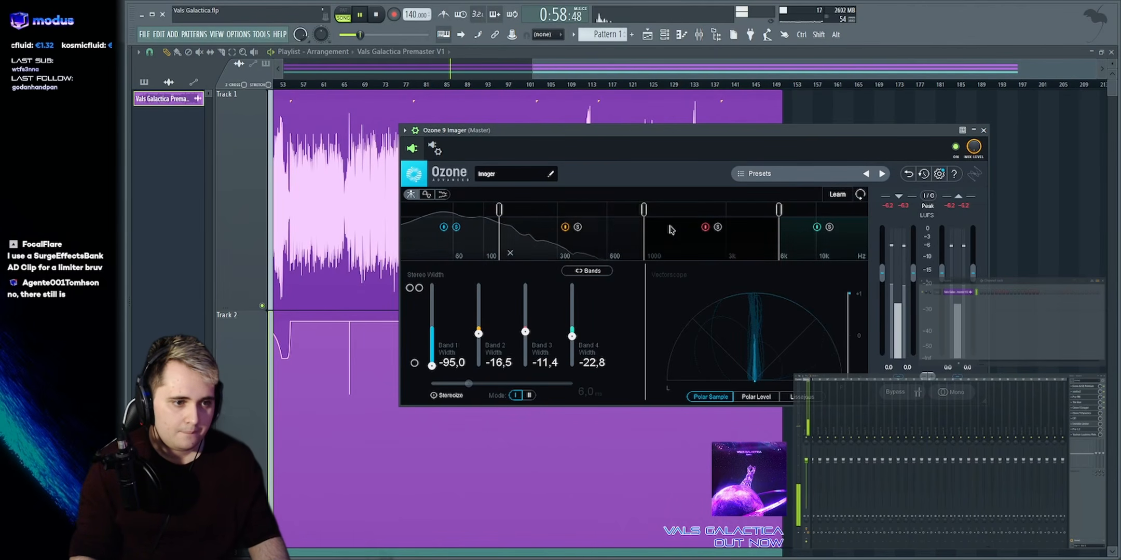
# Release the Band 1 solo in Pro-MB and bring Ozone 9 Imager forward to compare its Band 1 solo
pyautogui.click(1081, 398)
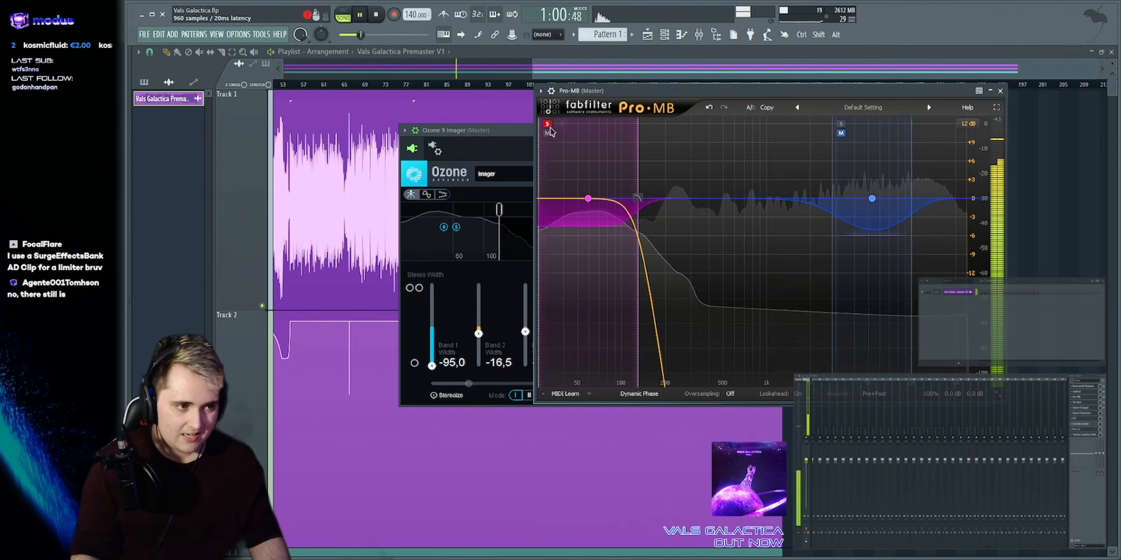
pyautogui.moveTo(485, 133); pyautogui.dragTo(612, 131)
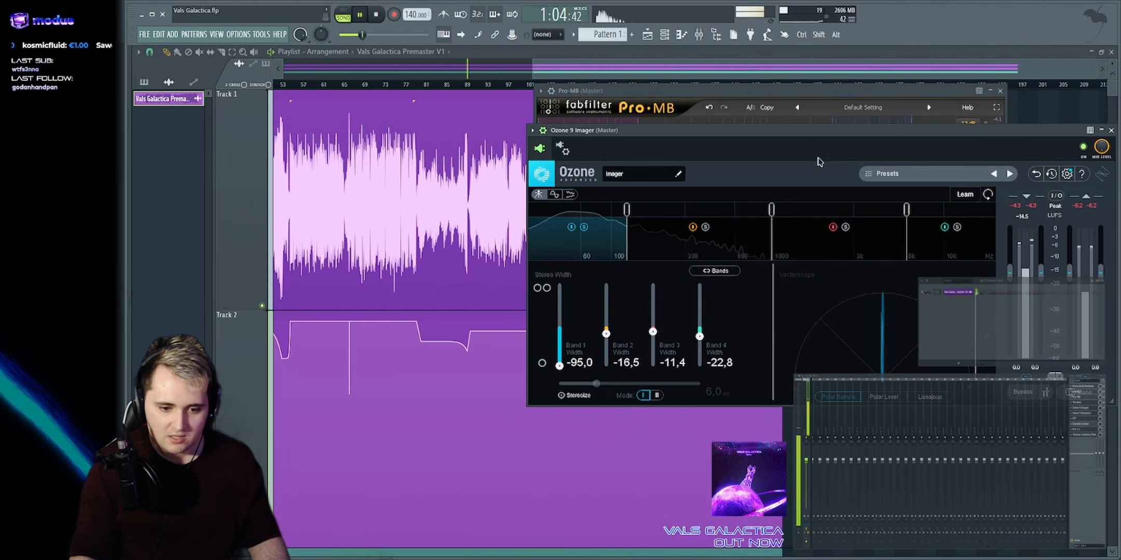
pyautogui.moveTo(813, 162); pyautogui.dragTo(618, 159)
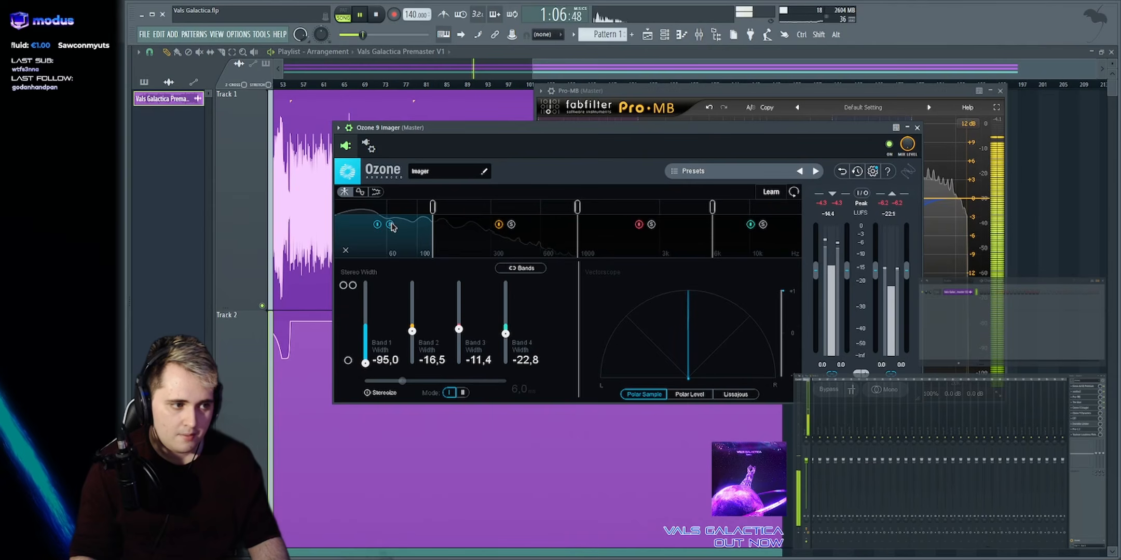
pyautogui.click(390, 224)
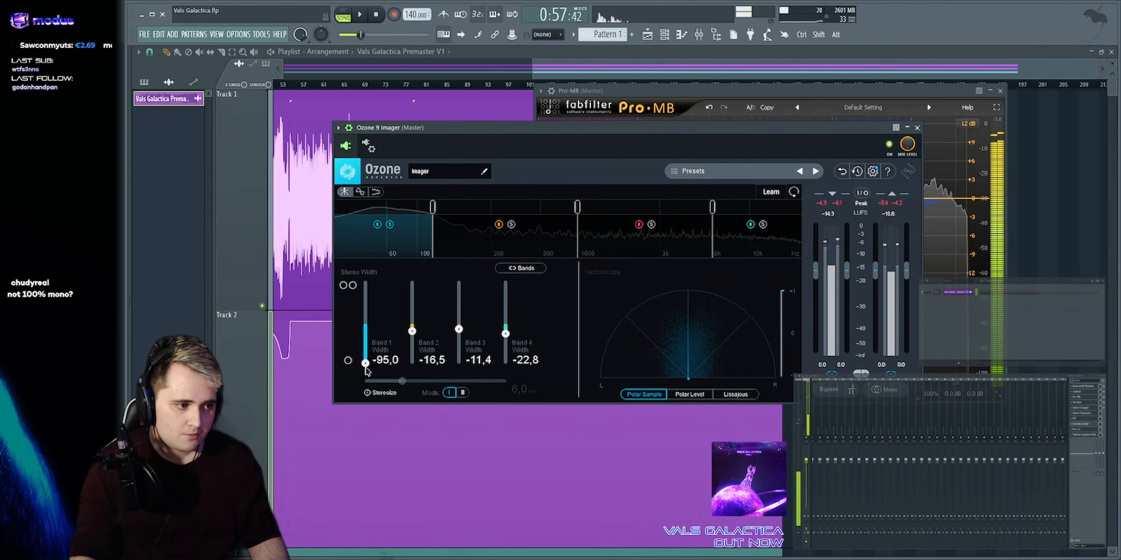
# Try a Band 1 stereo width of 1.3 in the Imager while playing the section, and undo the change
pyautogui.moveTo(366, 365); pyautogui.dragTo(365, 324)
pyautogui.press('space')
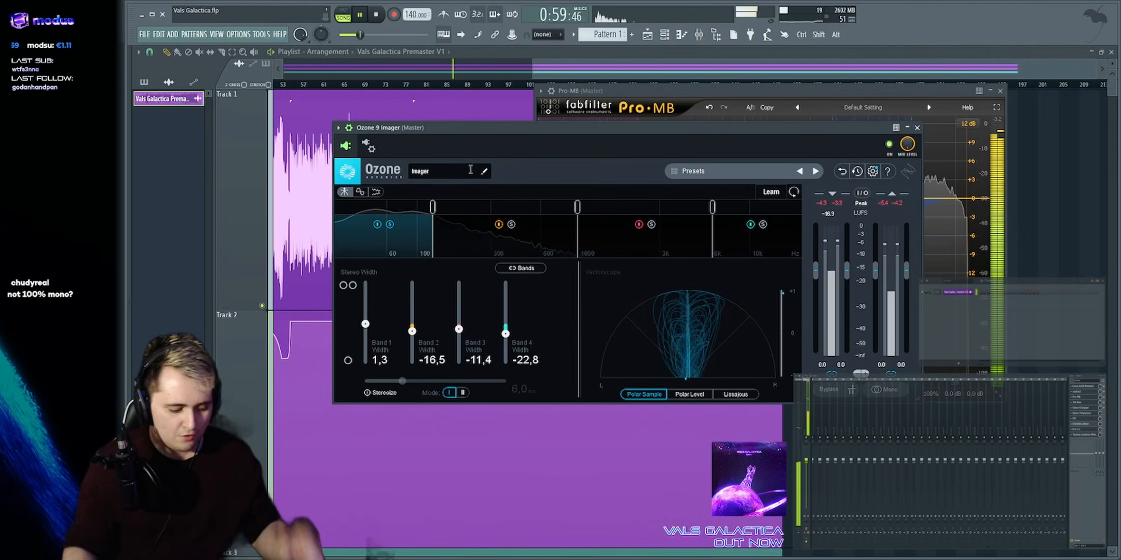
pyautogui.hotkey('ctrl', 'z')
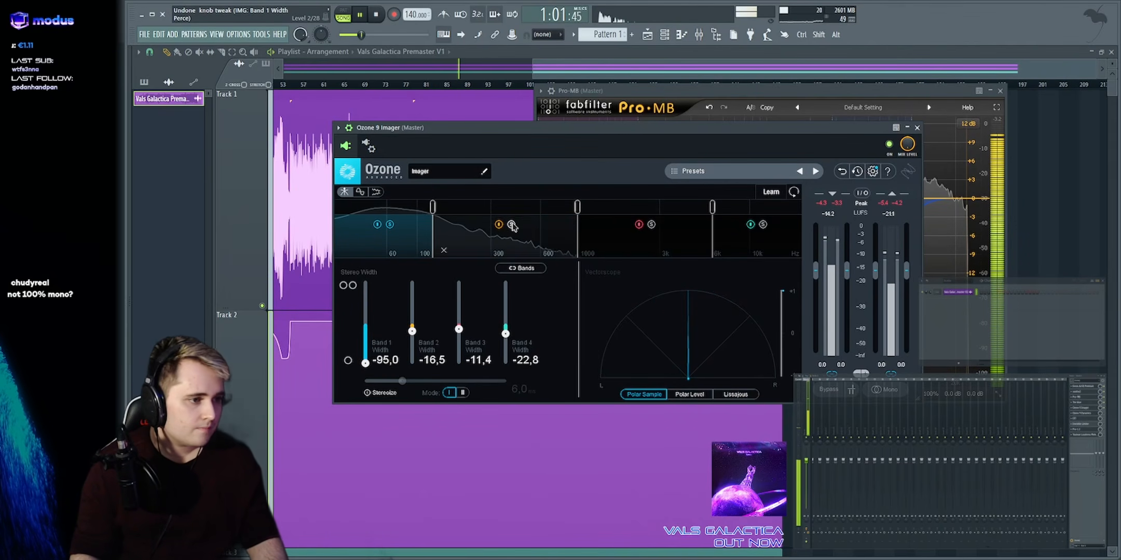
# Solo the Imager's Band 2 during playback and look at the waveform view before returning to the spectrum view
pyautogui.click(473, 229)
pyautogui.click(360, 192)
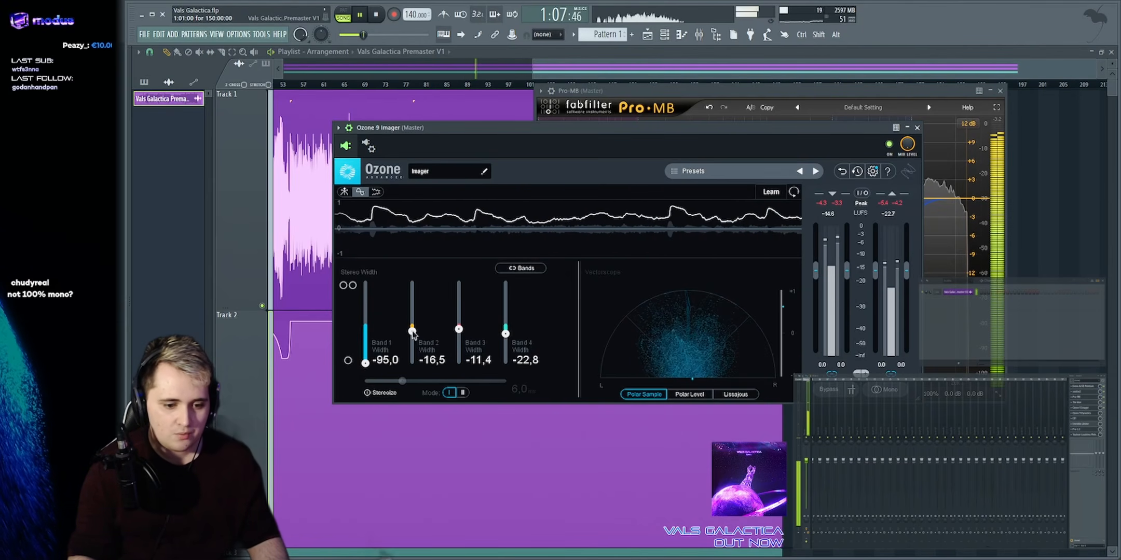
pyautogui.click(345, 193)
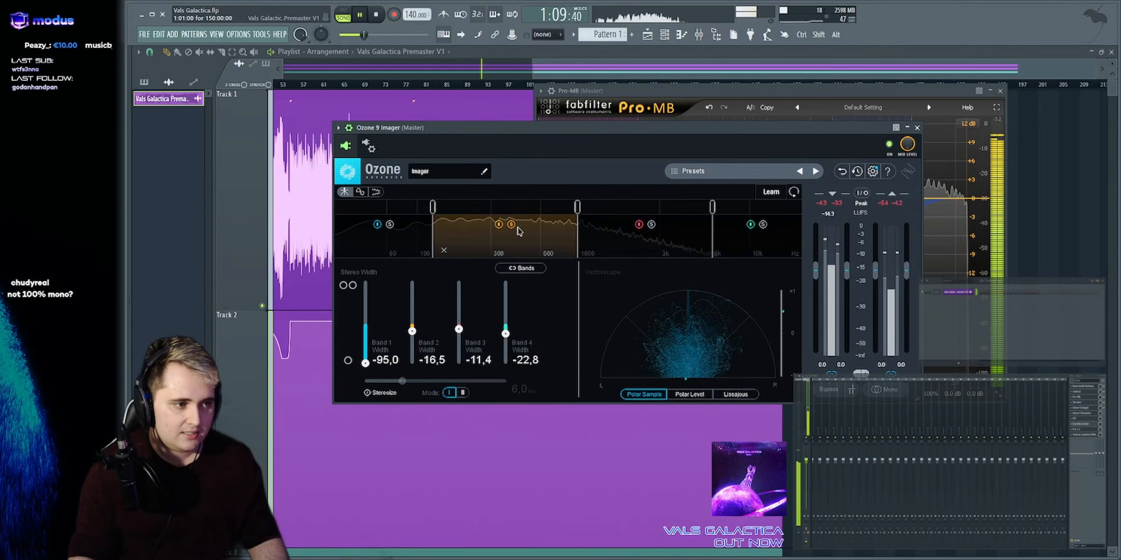
pyautogui.press('space')
# Open Ozone 9 Dynamics on the master channel with its wrapper controls shown and play the section
pyautogui.click(1093, 414)
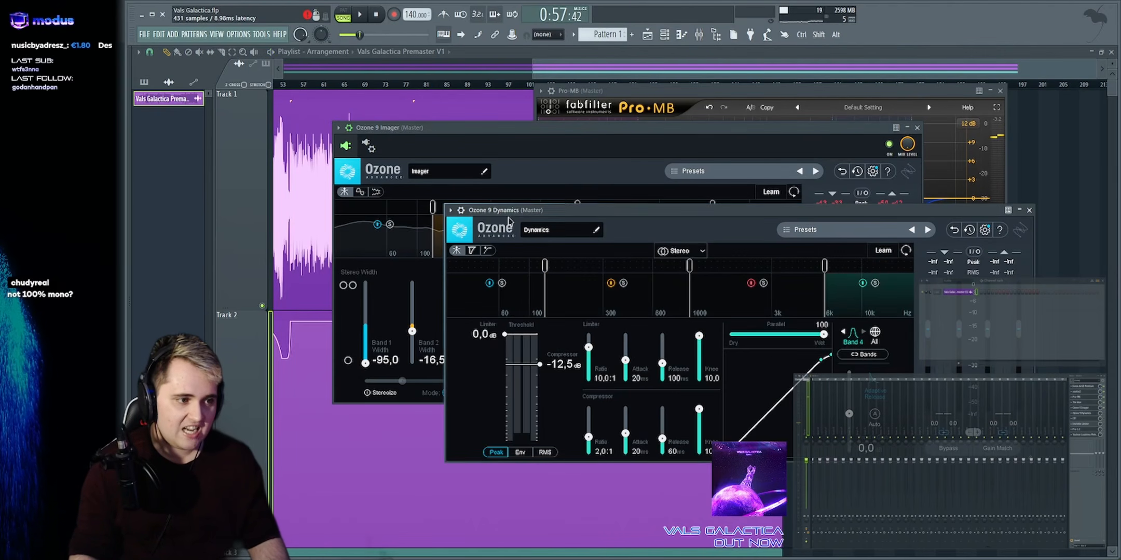
pyautogui.moveTo(962, 212); pyautogui.dragTo(912, 195)
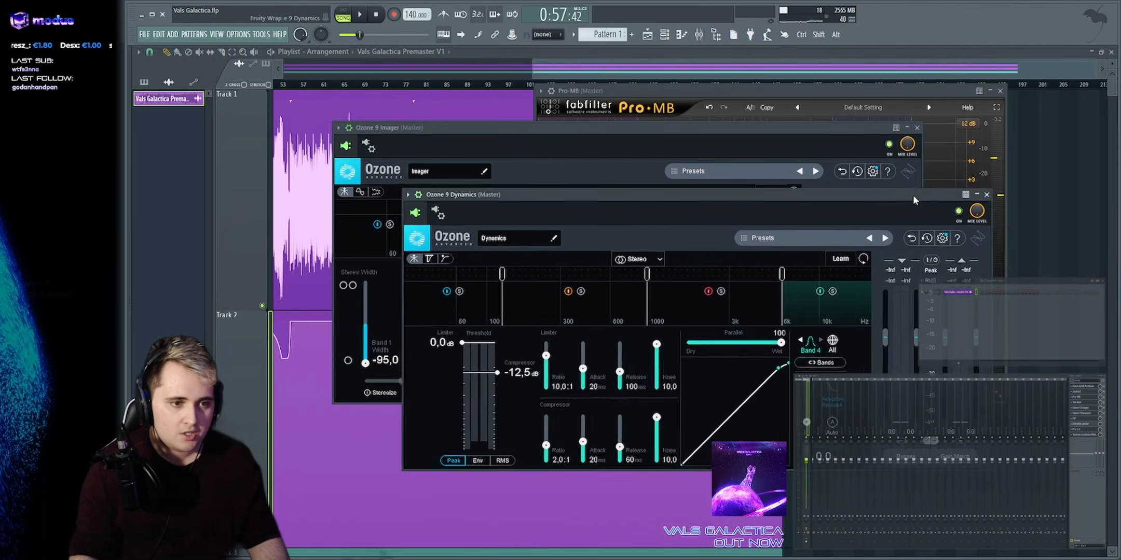
pyautogui.press('space')
# Examine the compressor settings of Bands 1, 2 and 3 in Ozone 9 Dynamics during playback
pyautogui.click(476, 287)
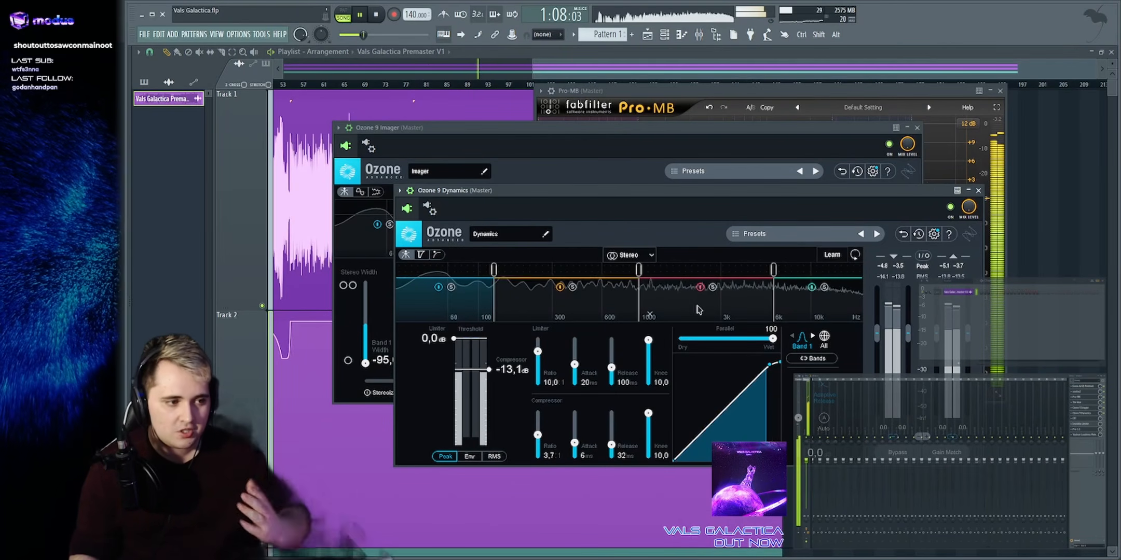
pyautogui.click(540, 312)
pyautogui.click(721, 296)
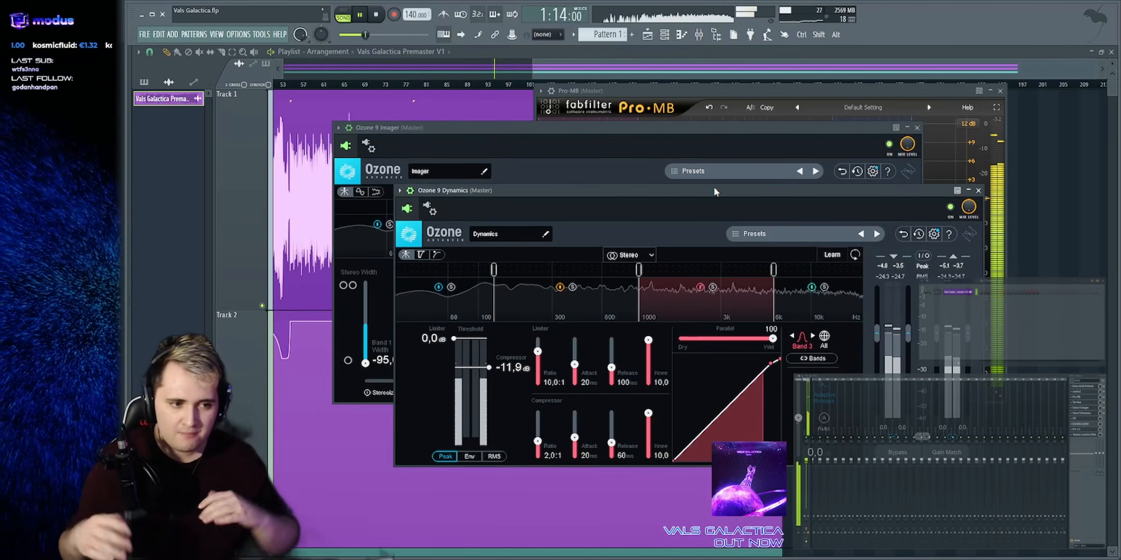
pyautogui.click(619, 295)
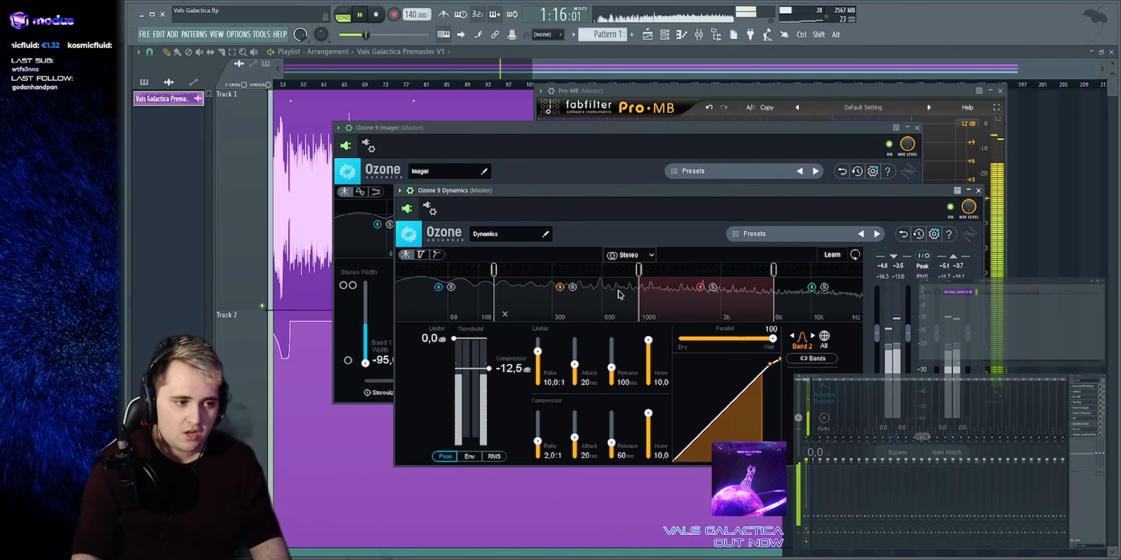
pyautogui.click(666, 294)
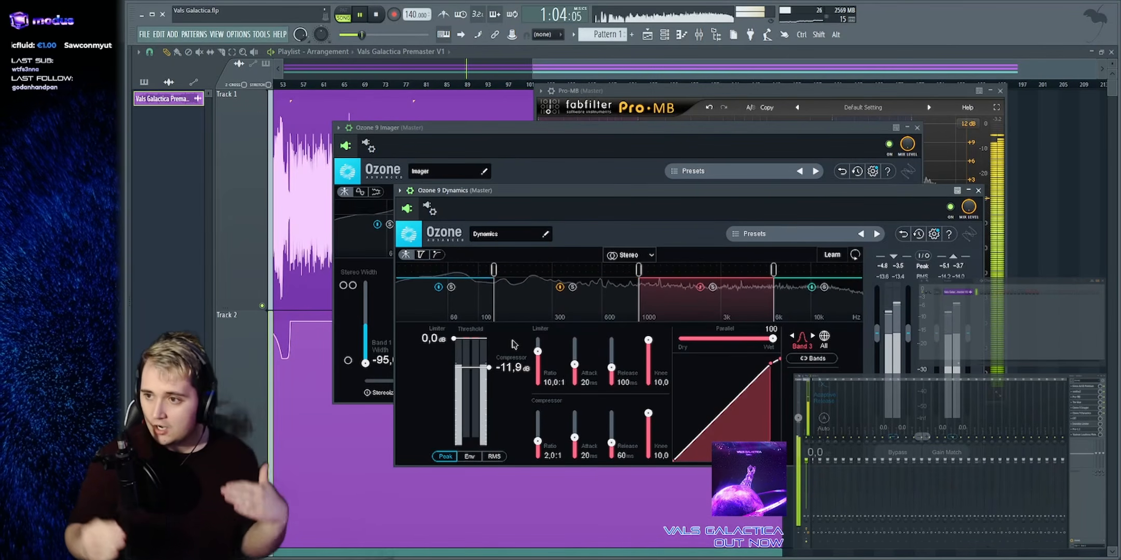
pyautogui.press('space')
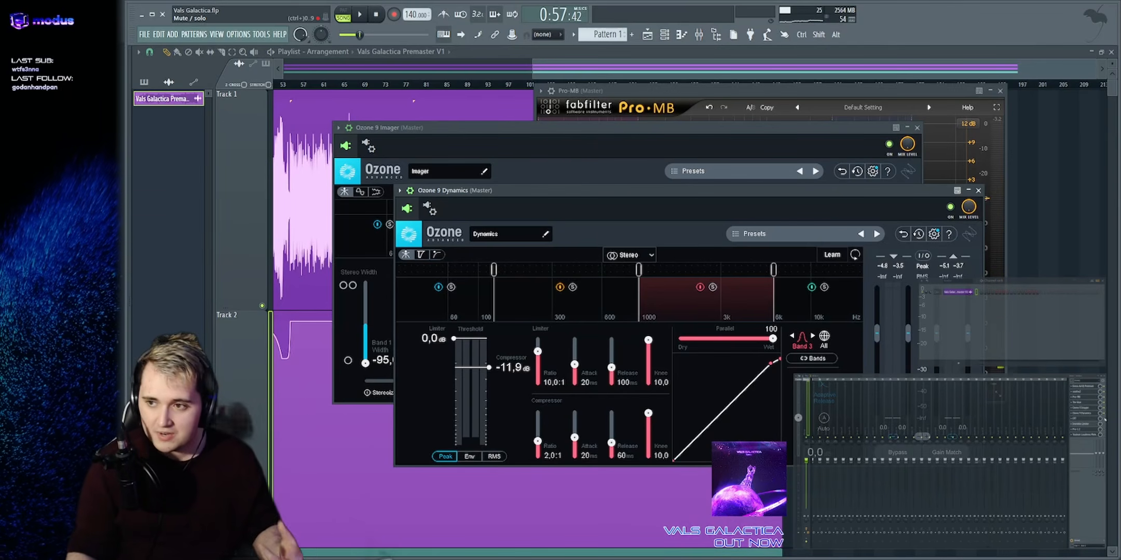
# Play the section again and open Xfer OTT on the master channel
pyautogui.press('space')
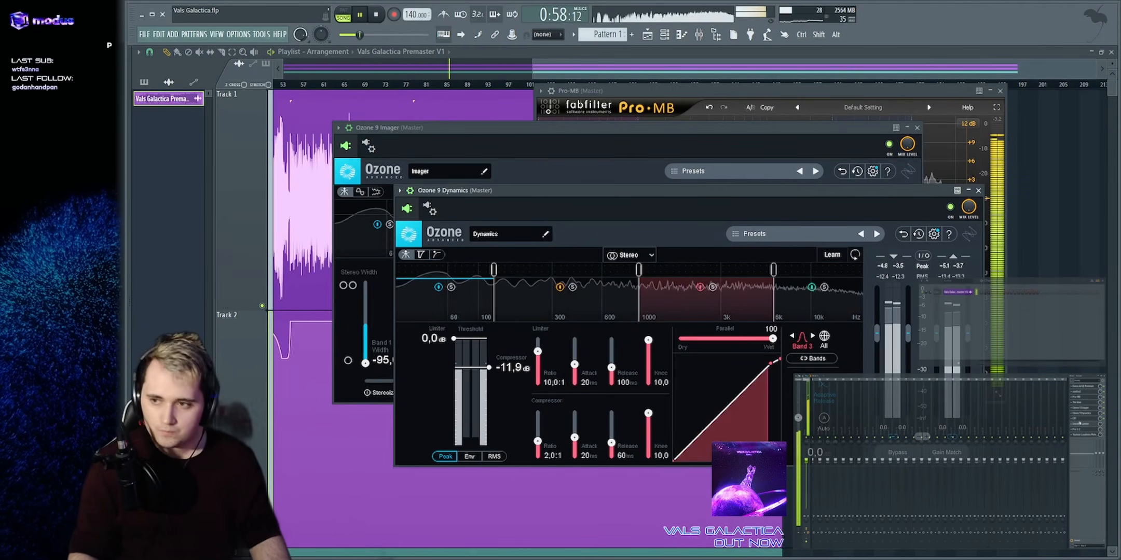
pyautogui.click(1084, 420)
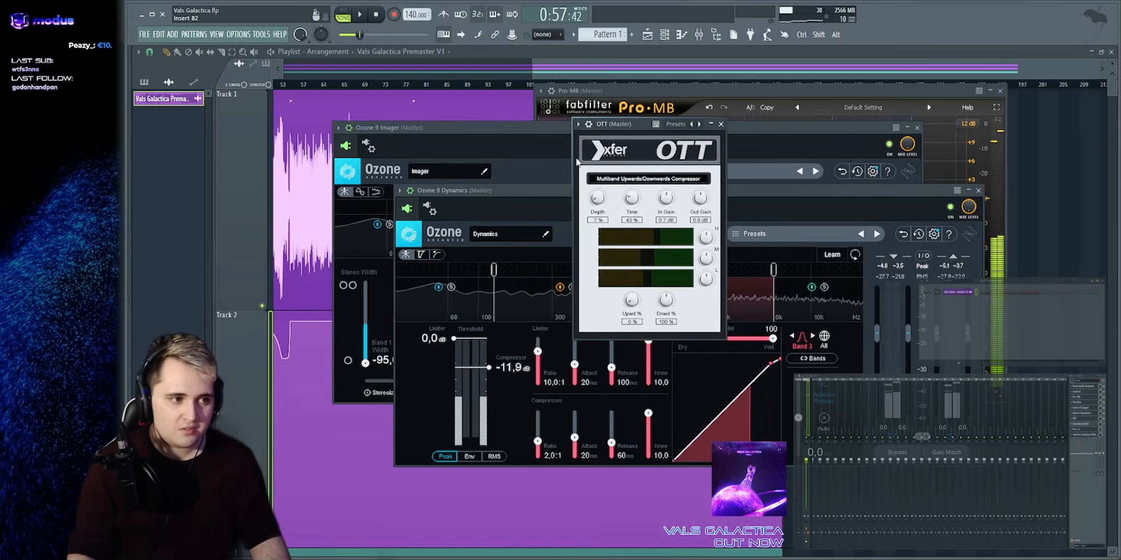
pyautogui.moveTo(630, 124); pyautogui.dragTo(660, 132)
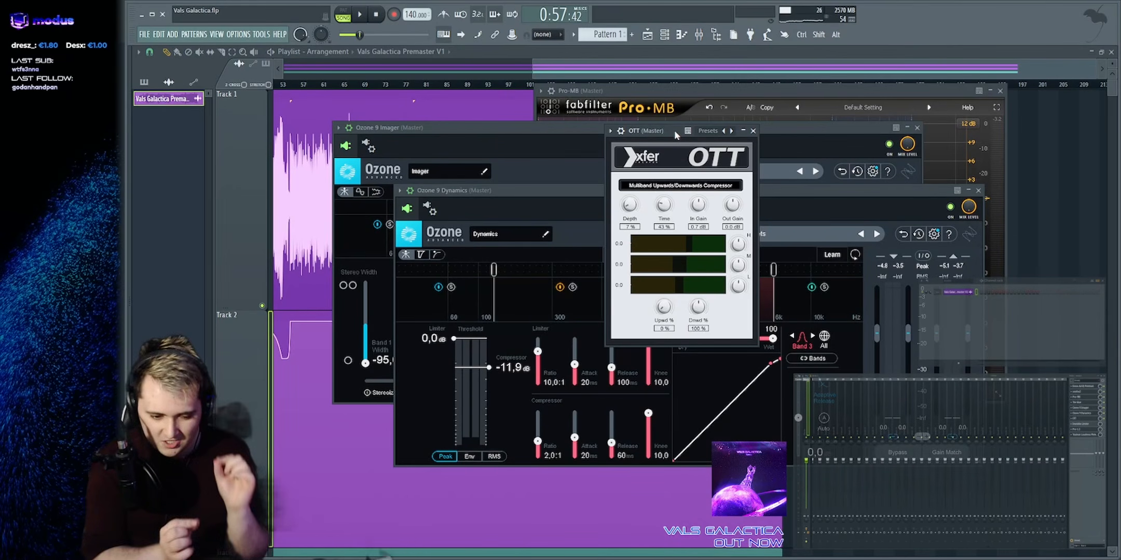
# Play the section through OTT, close all open windows and bring back the playlist and mixer
pyautogui.press('space')
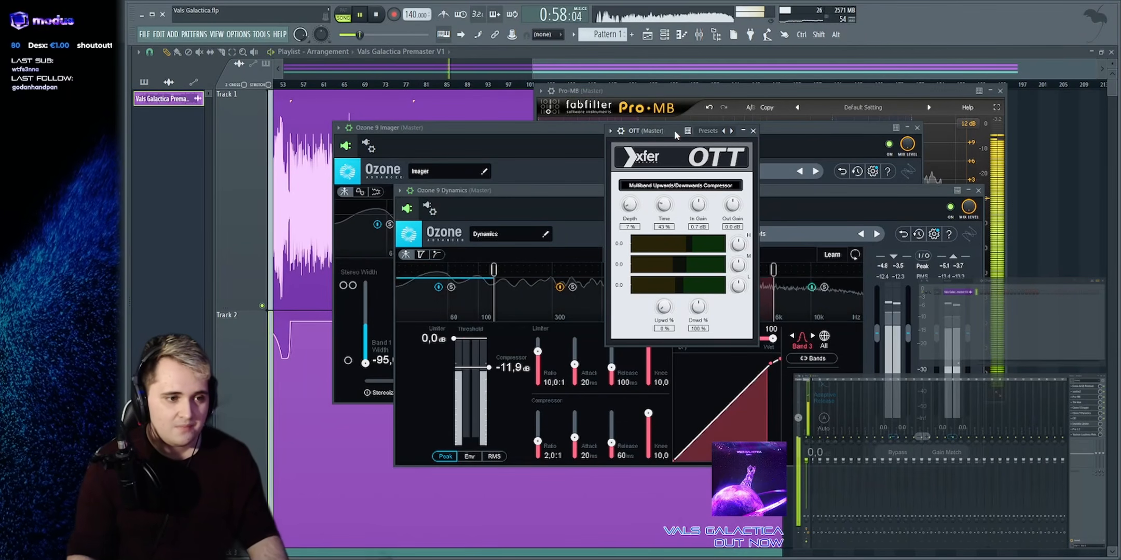
pyautogui.press('F12')
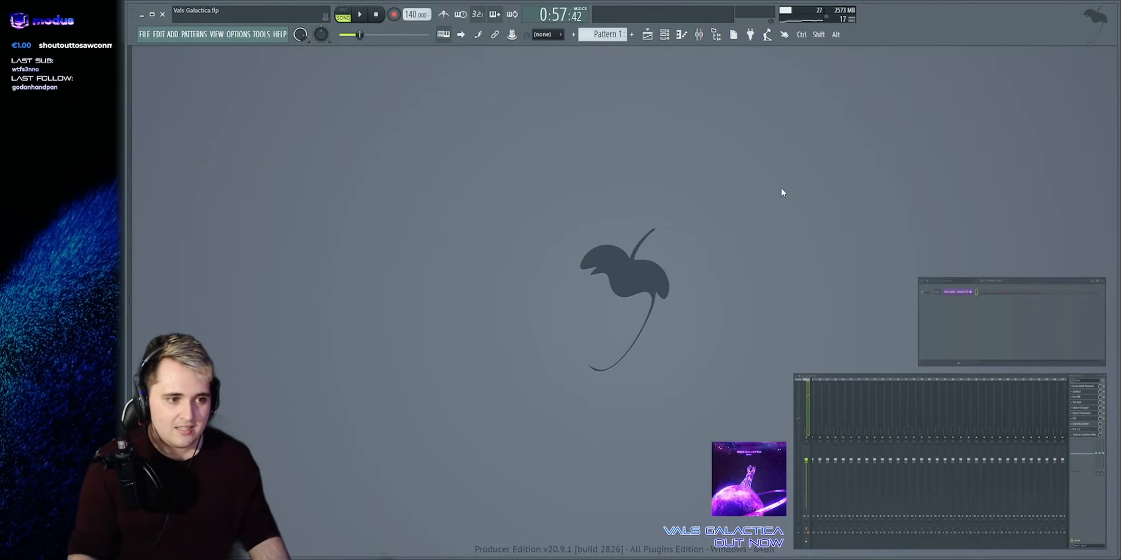
pyautogui.press('F5')
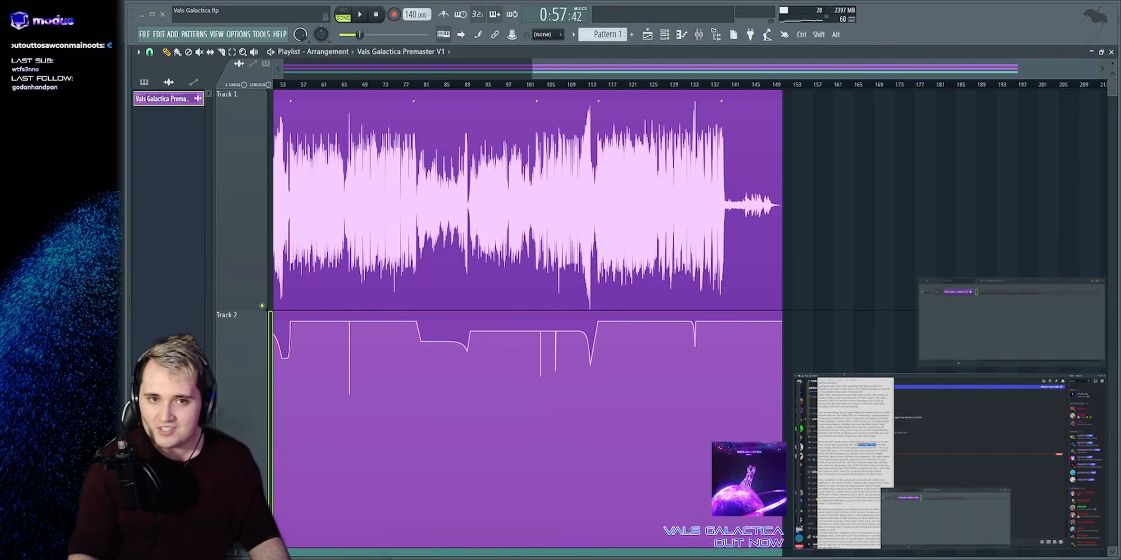
pyautogui.press('F9')
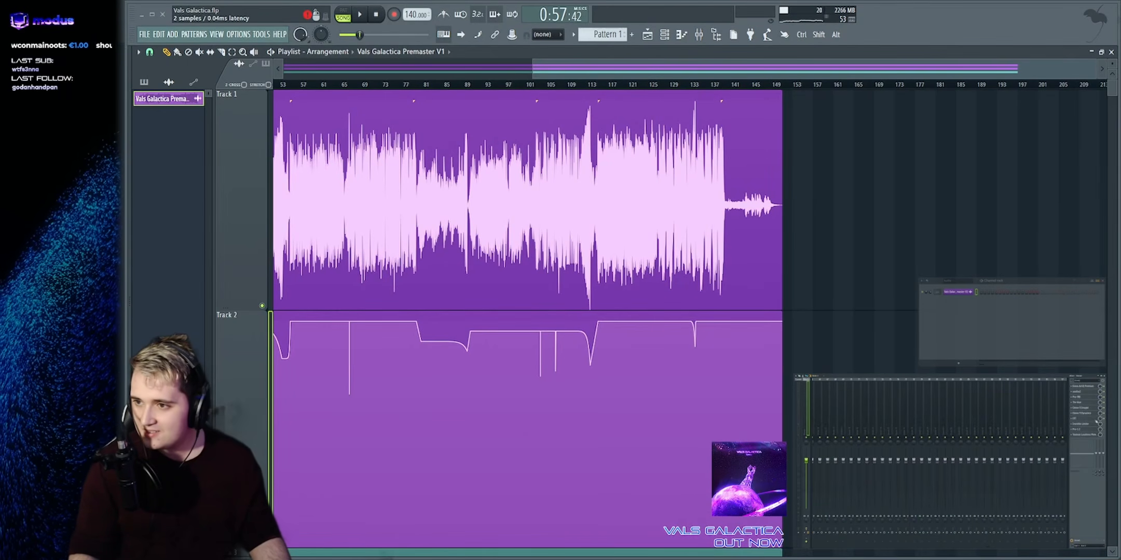
# Open A.O.M. Invisible Limiter on the master channel, look over its settings and close it
pyautogui.click(1096, 423)
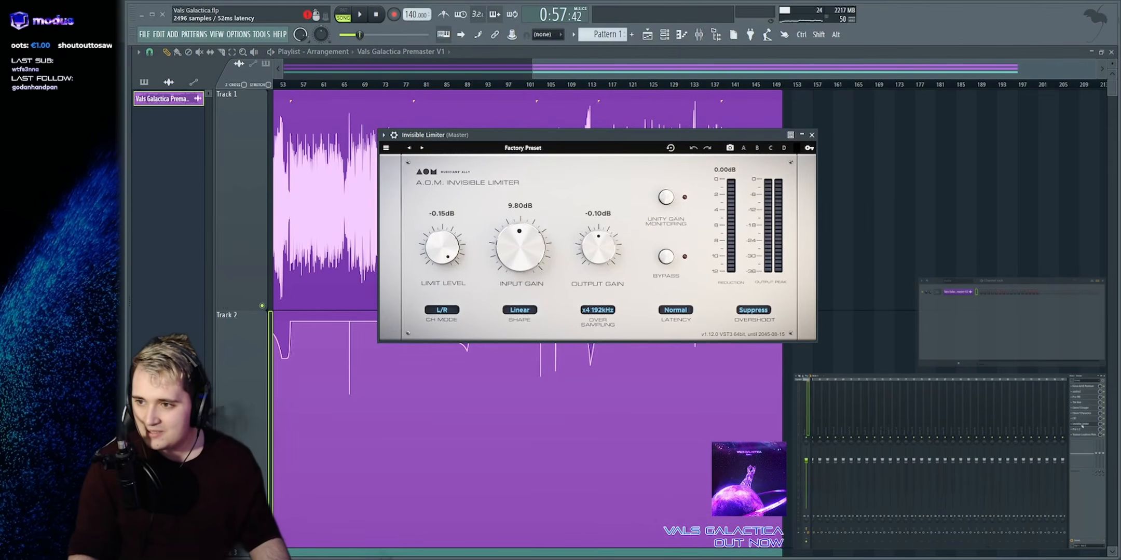
pyautogui.moveTo(601, 136); pyautogui.dragTo(669, 156)
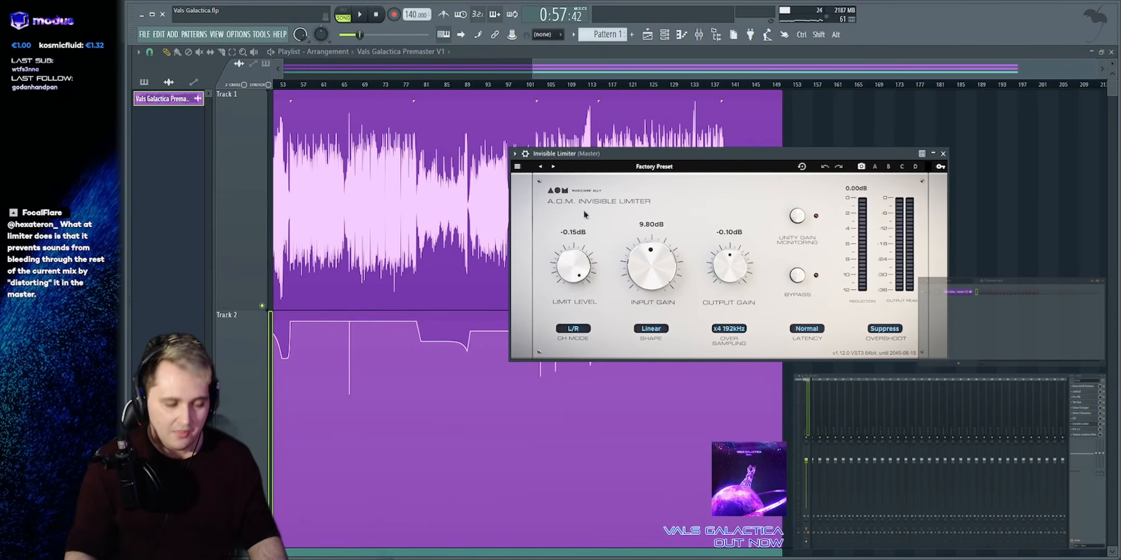
pyautogui.click(943, 154)
# Show the whole arrangement and examine the premaster's volume multiplier automation alongside the reopened Invisible Limiter
pyautogui.moveTo(809, 69); pyautogui.dragTo(555, 78)
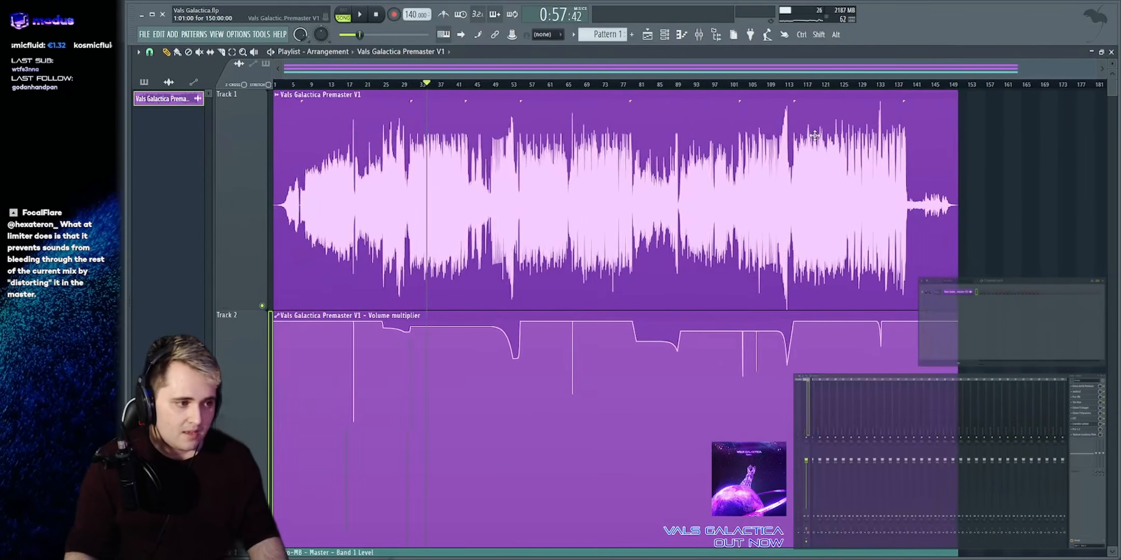
pyautogui.scroll(-3, 816, 137)
pyautogui.scroll(5, 817, 125)
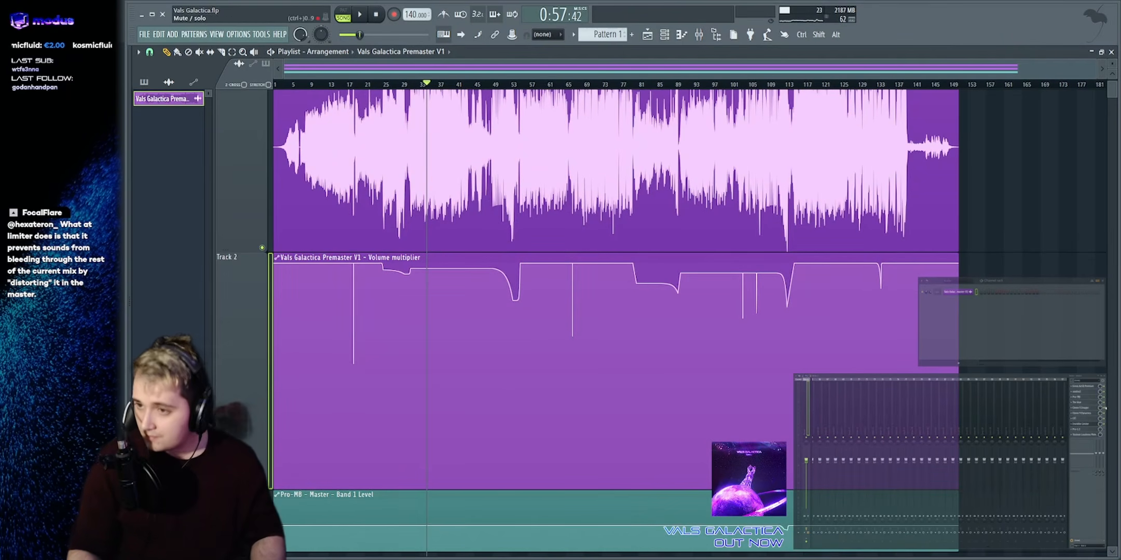
pyautogui.click(1089, 425)
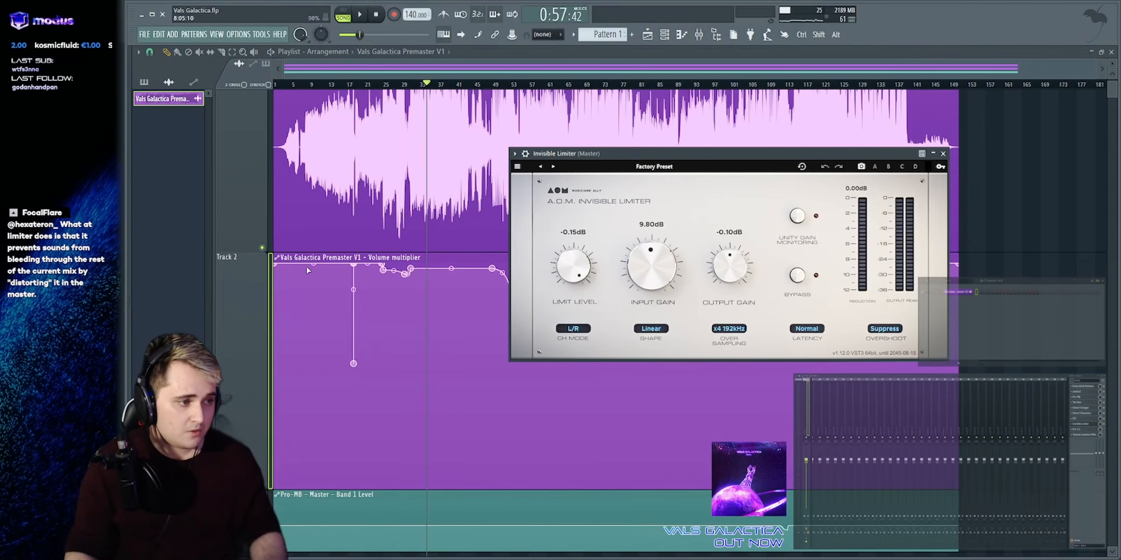
pyautogui.moveTo(295, 277); pyautogui.dragTo(974, 280)
pyautogui.keyDown('ctrl'); pyautogui.click(975, 280); pyautogui.keyUp('ctrl')
pyautogui.scroll(2, 599, 209)
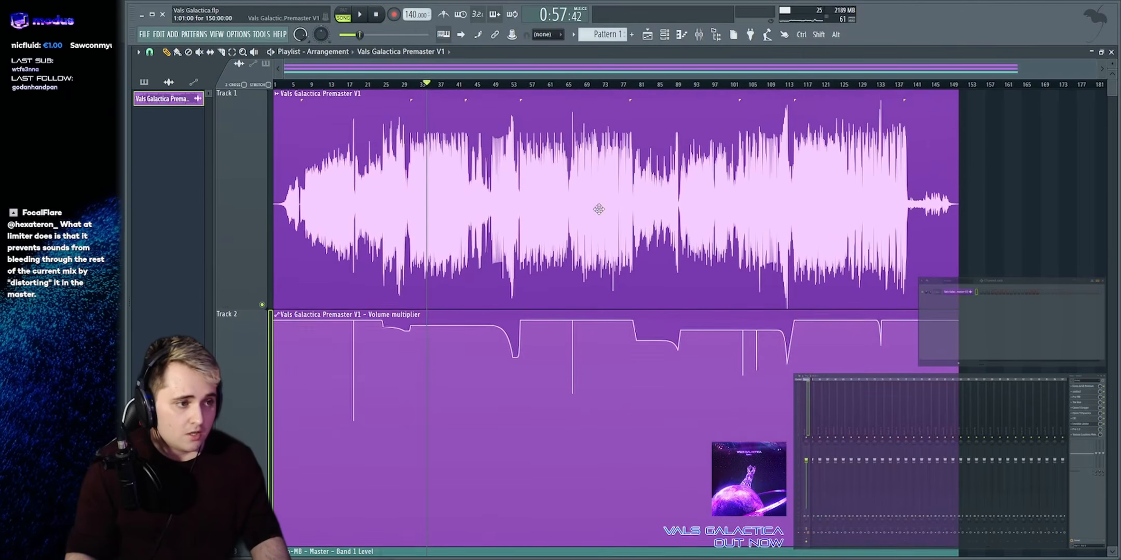
# Open the Vals Galactica Premaster V1 clip's channel settings and view them beside Invisible Limiter
pyautogui.doubleClick(598, 209)
pyautogui.click(1089, 426)
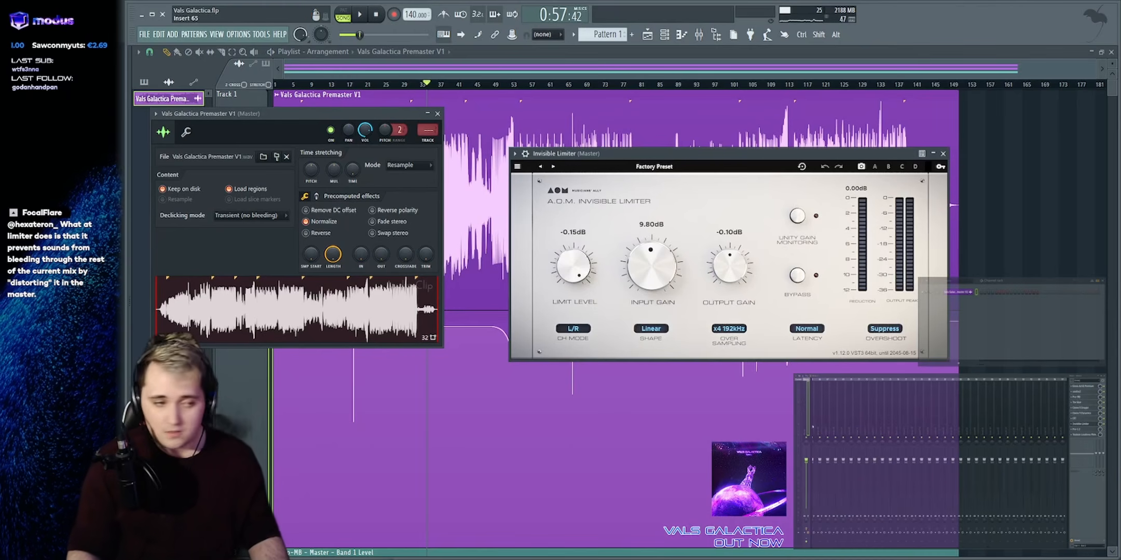
pyautogui.moveTo(668, 150); pyautogui.dragTo(685, 146)
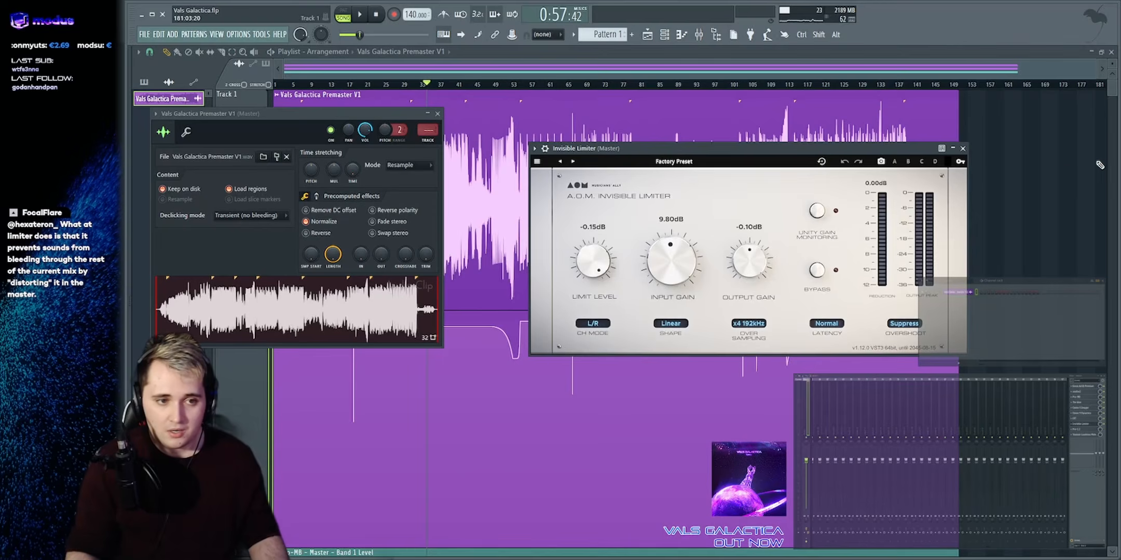
# Close the sample and limiter windows, highlight the volume multiplier automation clip on Track 2 and clear the selection
pyautogui.press('F12')
pyautogui.moveTo(407, 169); pyautogui.dragTo(607, 174)
pyautogui.moveTo(525, 343); pyautogui.dragTo(785, 382)
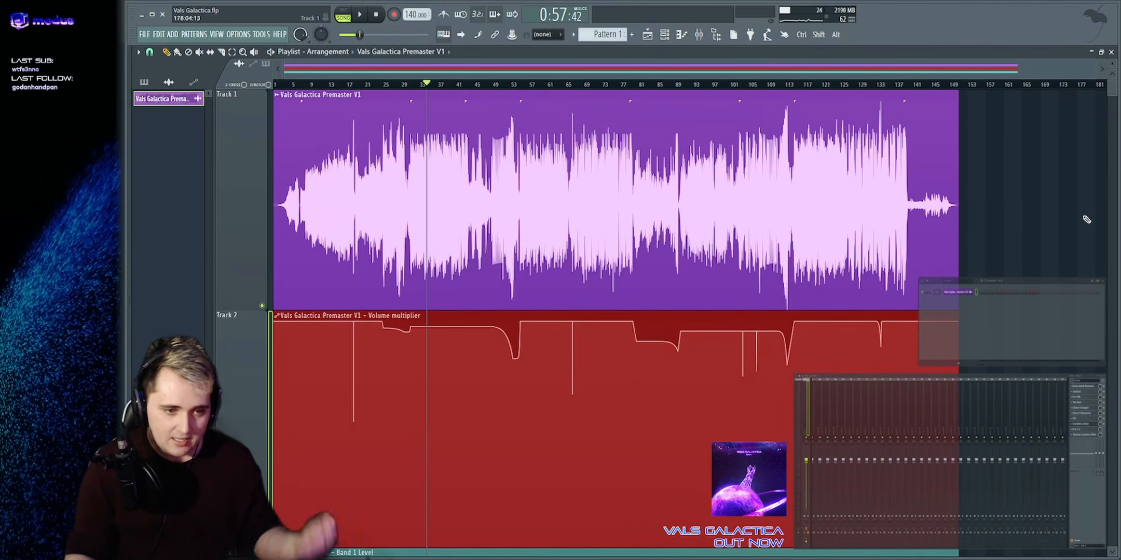
pyautogui.keyDown('ctrl'); pyautogui.click(1085, 220); pyautogui.keyUp('ctrl')
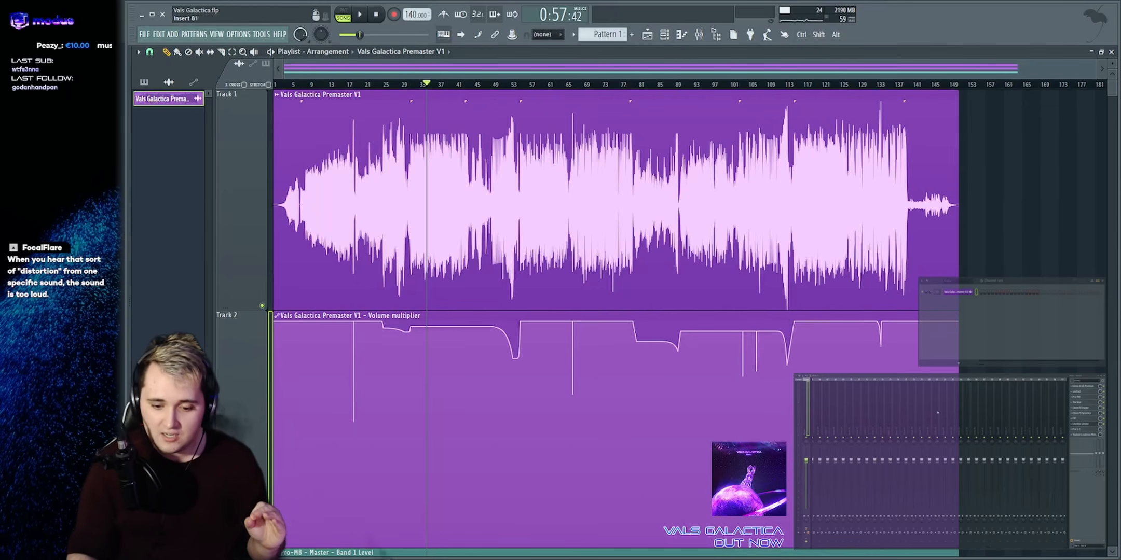
# Open FabFilter Pro-L 2 on the master channel, reposition its window and inspect its output level setting
pyautogui.click(1084, 429)
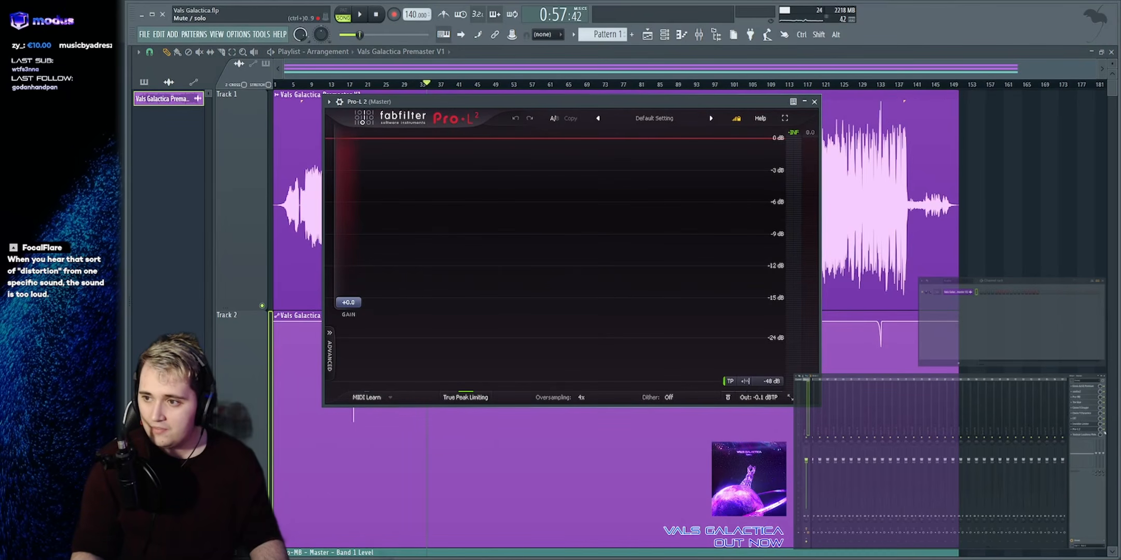
pyautogui.click(1092, 431)
pyautogui.click(1092, 431)
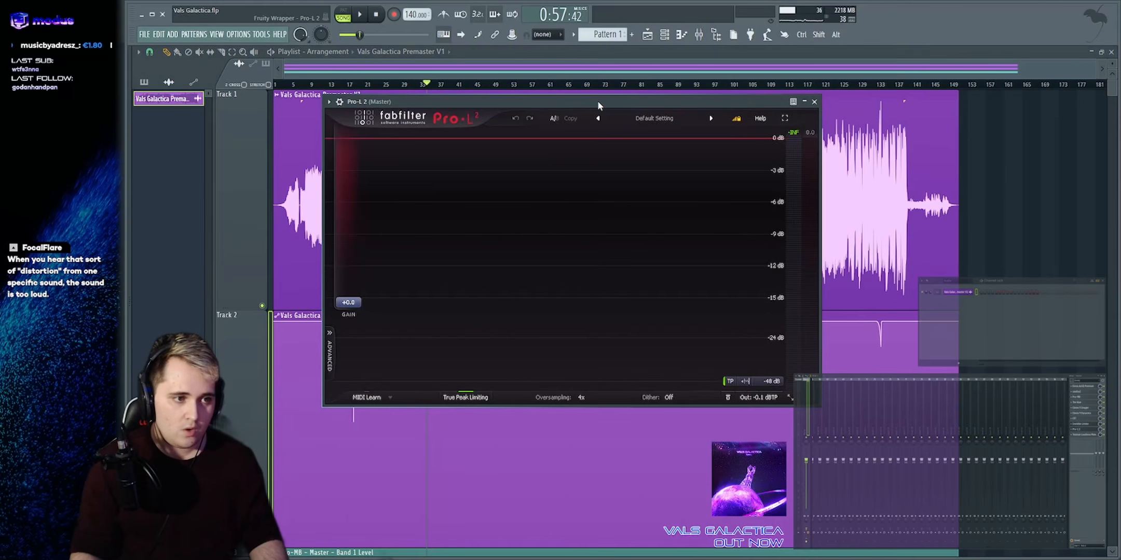
pyautogui.moveTo(598, 102); pyautogui.dragTo(751, 92)
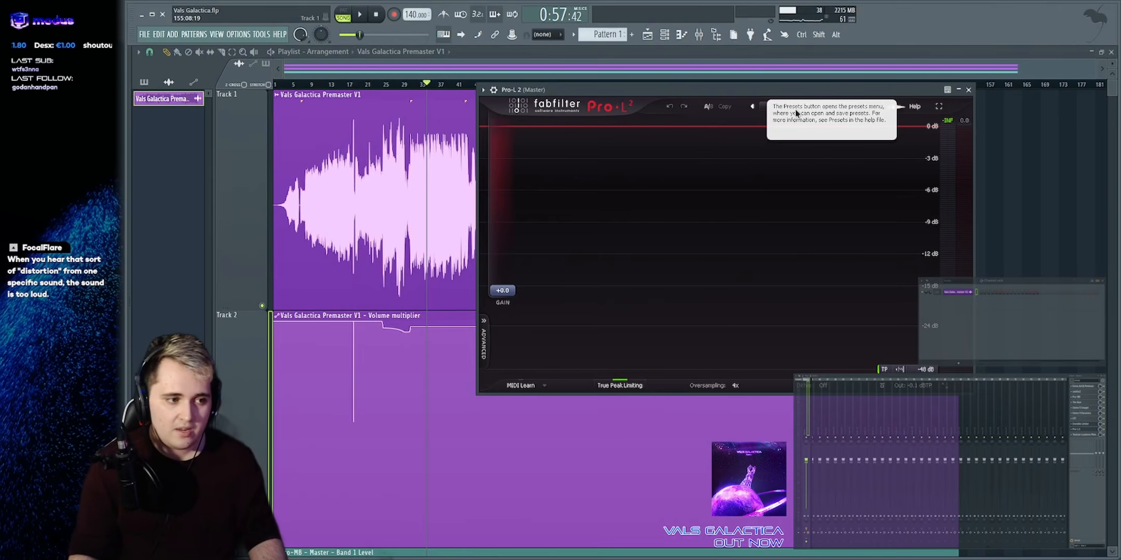
pyautogui.moveTo(824, 90)
pyautogui.mouseDown()
pyautogui.moveTo(811, 80)
pyautogui.moveTo(833, 95)
pyautogui.moveTo(820, 94)
pyautogui.mouseUp()
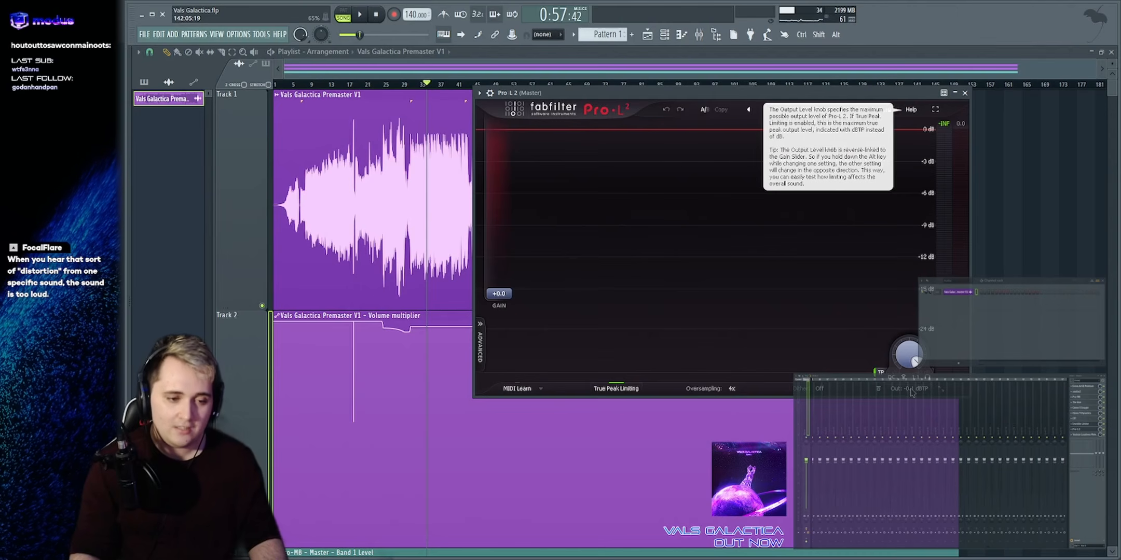
pyautogui.moveTo(632, 95); pyautogui.dragTo(610, 87)
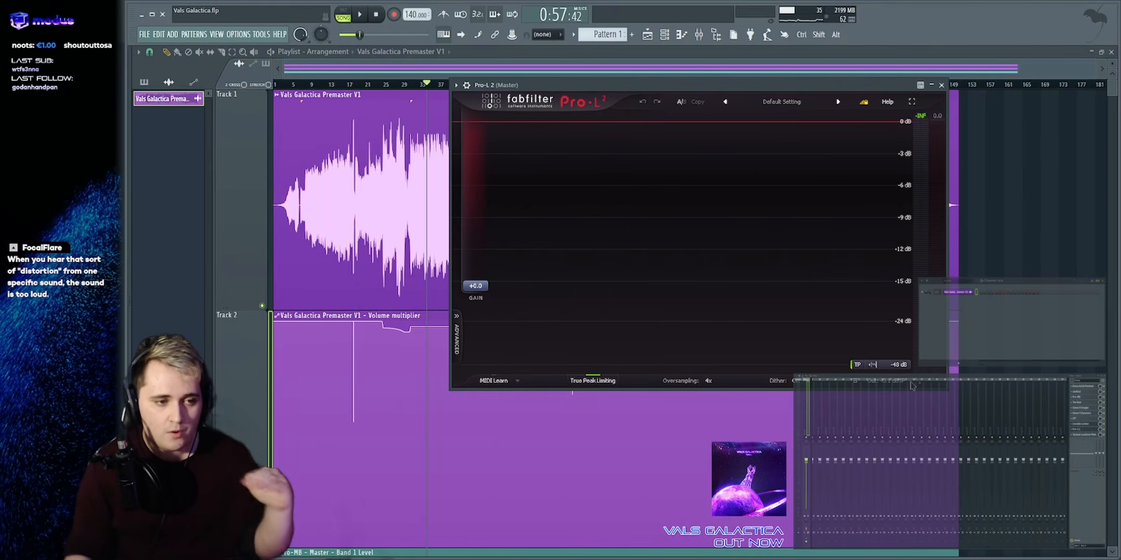
# Play the section to check Pro-L 2's limiting, close the plugin and stop playback
pyautogui.press('space')
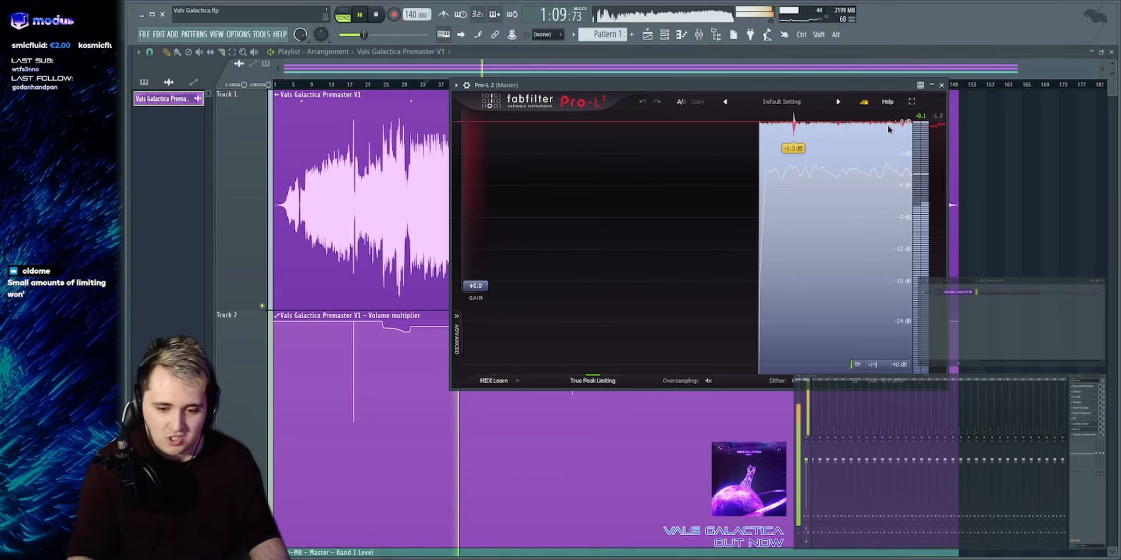
pyautogui.moveTo(853, 82); pyautogui.dragTo(849, 82)
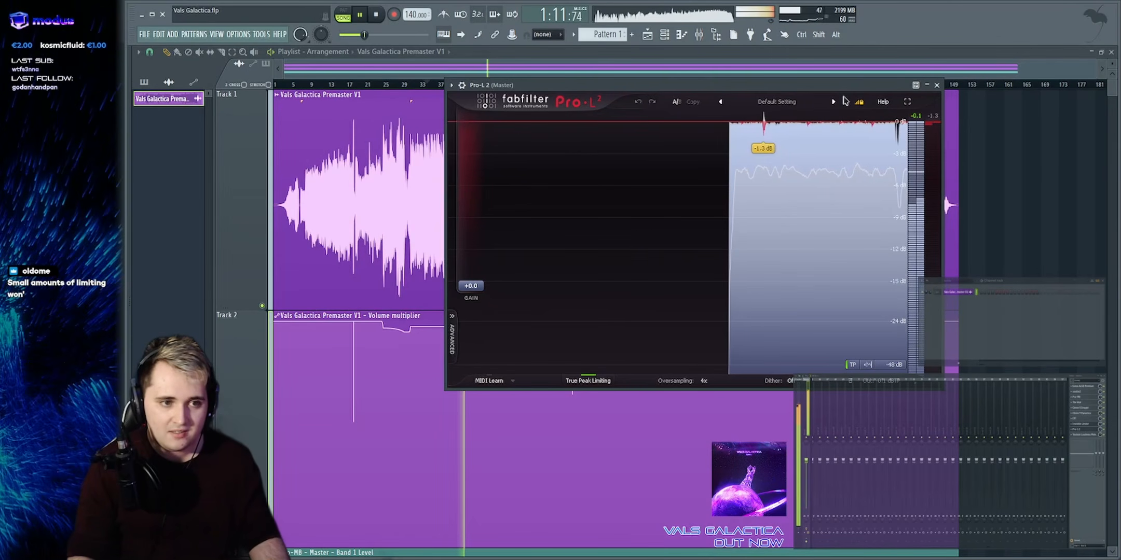
pyautogui.rightClick(1033, 169)
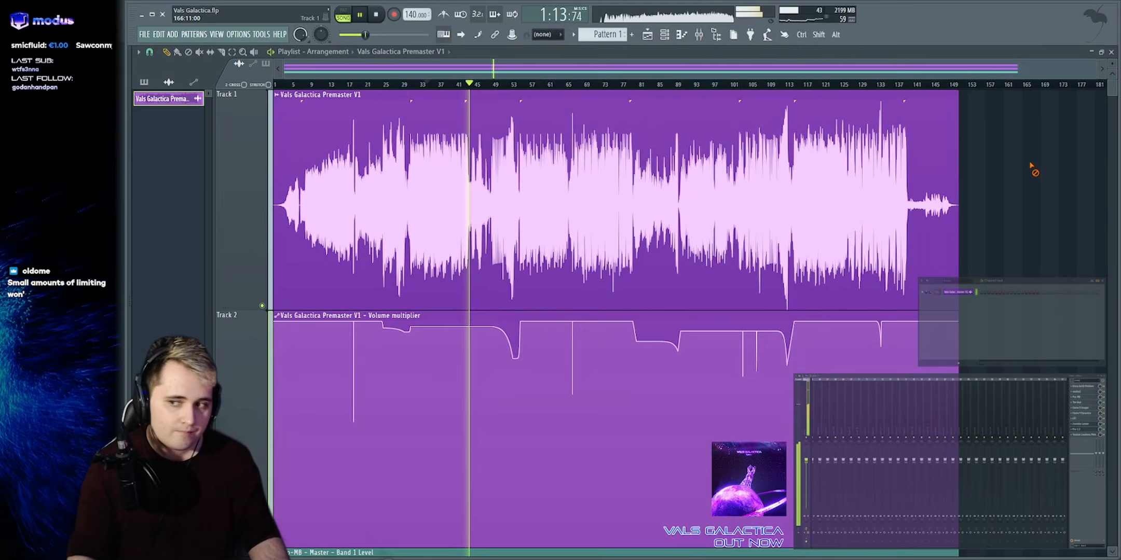
pyautogui.press('space')
# Open Youlean Loudness Meter 2 on the master channel, measure the section's loudness during playback and close the meter
pyautogui.click(1083, 435)
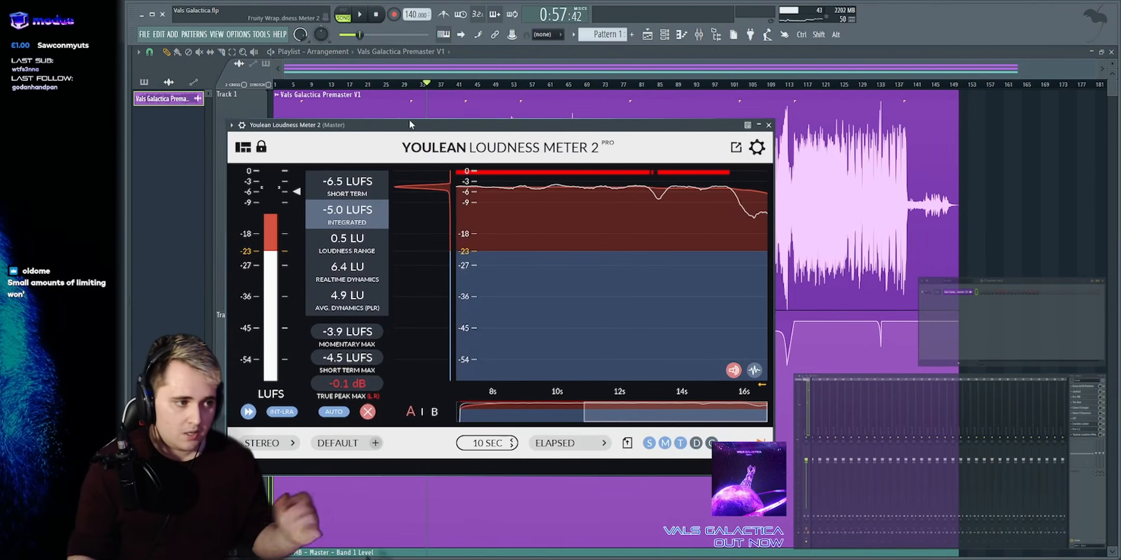
pyautogui.moveTo(420, 127); pyautogui.dragTo(618, 159)
pyautogui.press('space')
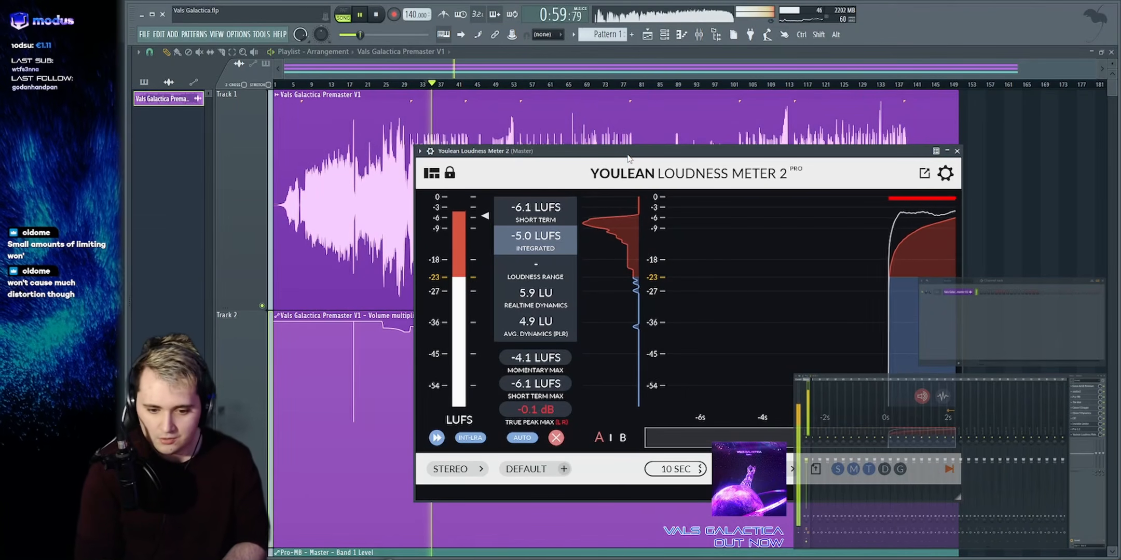
pyautogui.moveTo(949, 221)
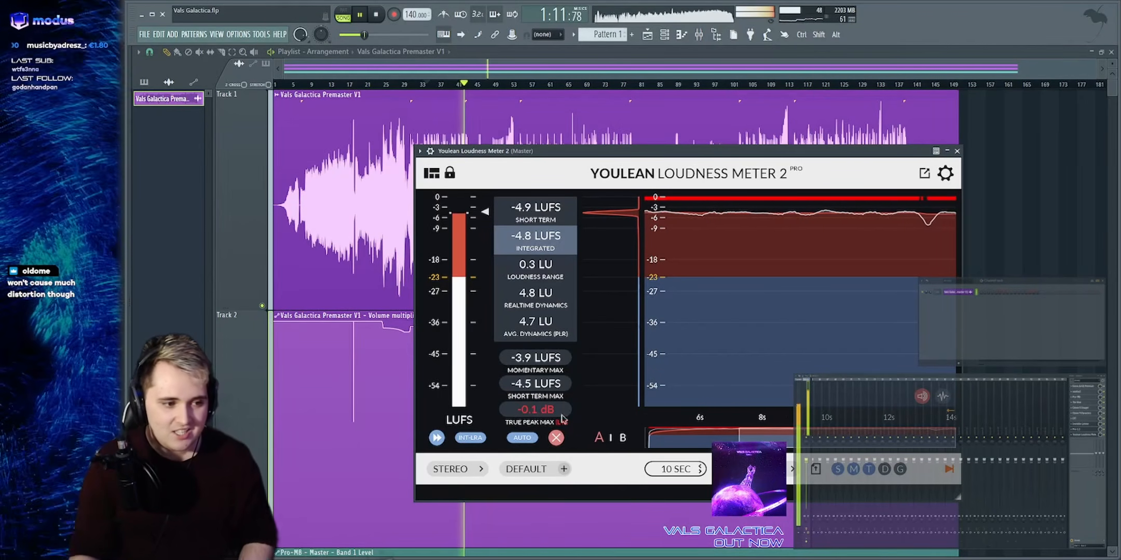
pyautogui.moveTo(708, 390)
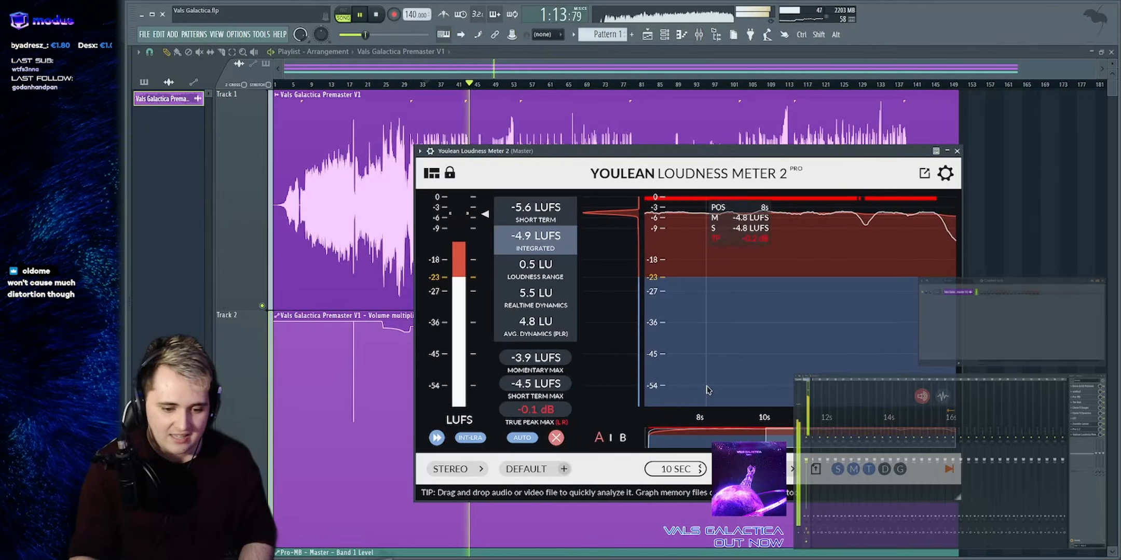
pyautogui.press('Escape')
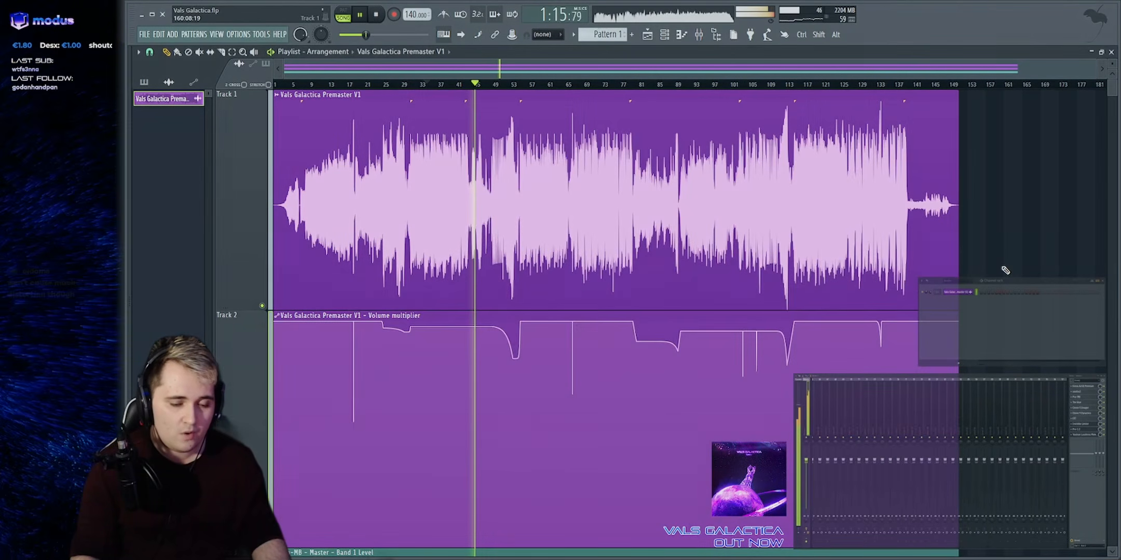